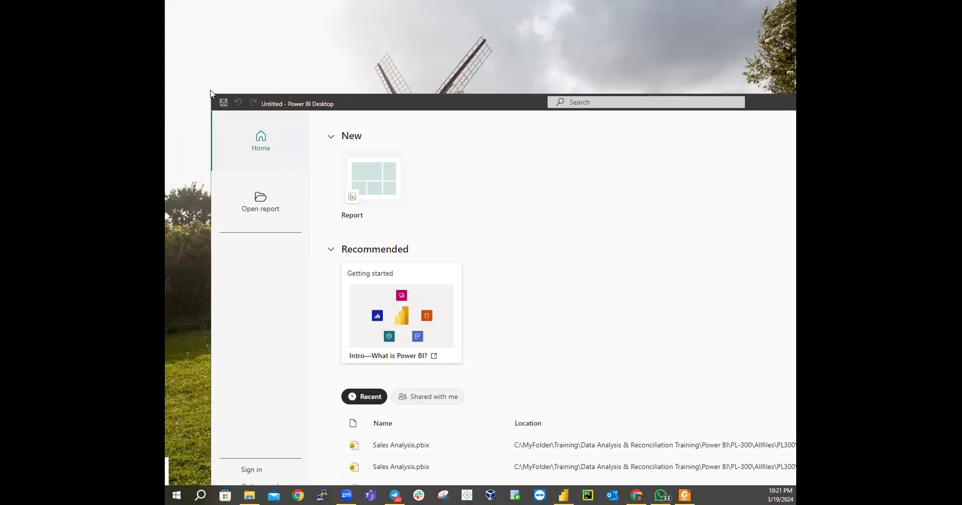
Reposition and resize the Power BI Desktop window so that it fills the visible desktop area
right_click(210, 92)
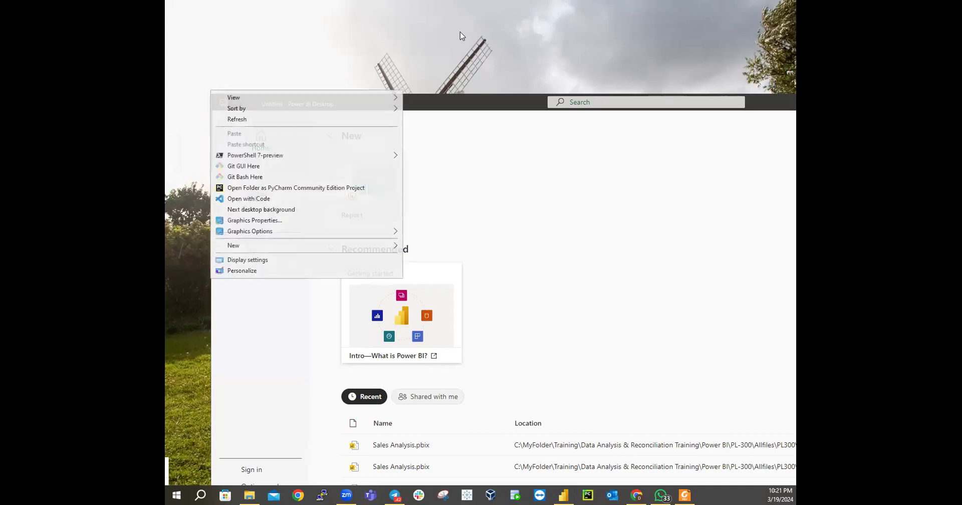
left_click_drag(759, 96, 746, 86)
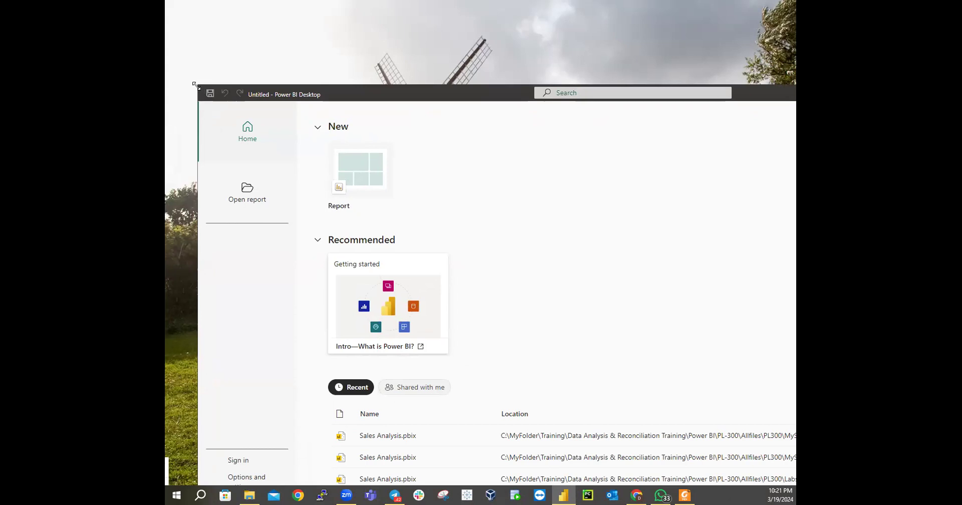
left_click_drag(196, 85, 274, 61)
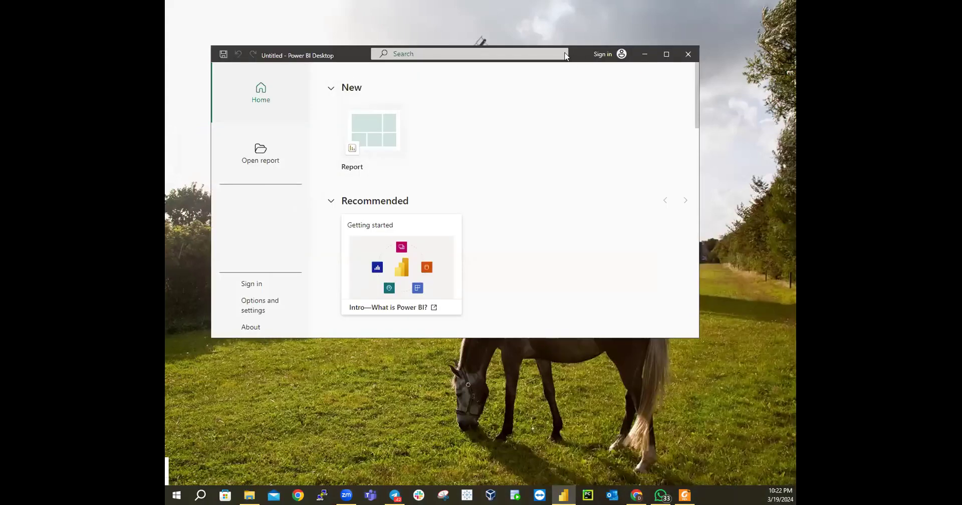
left_click_drag(518, 53, 514, 9)
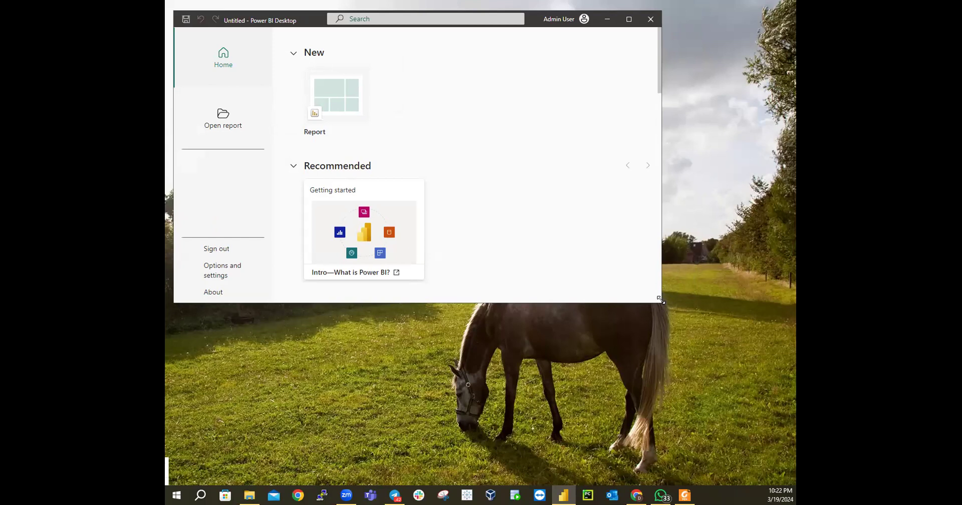
left_click_drag(661, 300, 795, 481)
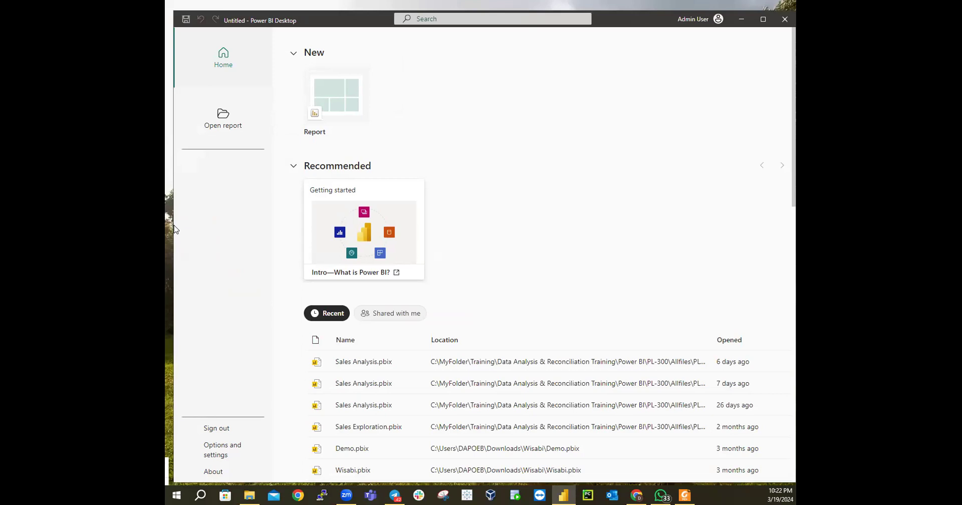
left_click_drag(172, 225, 165, 225)
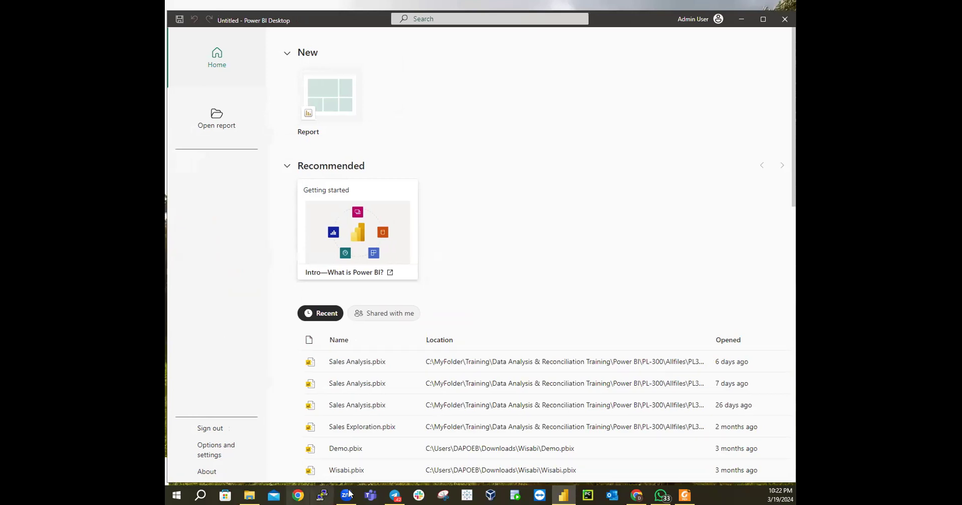
View the Power BI Desktop version information and close it
left_click(213, 472)
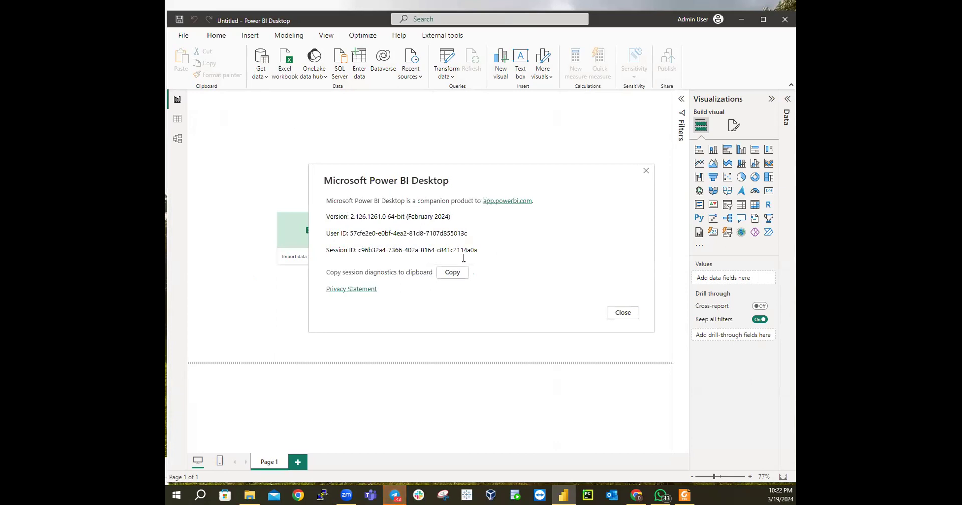
left_click(623, 313)
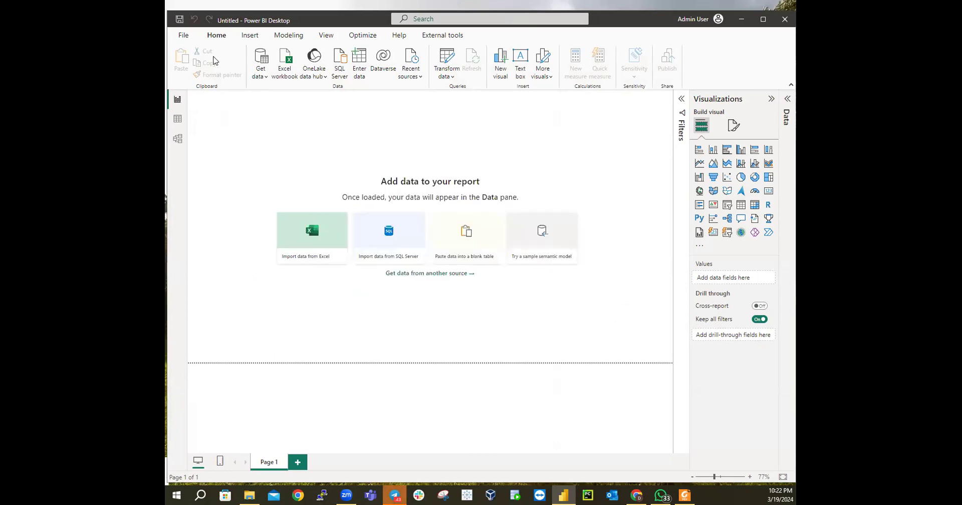
Open the report Sales Analysis.pbix from the MySolution\Active folder
left_click(184, 36)
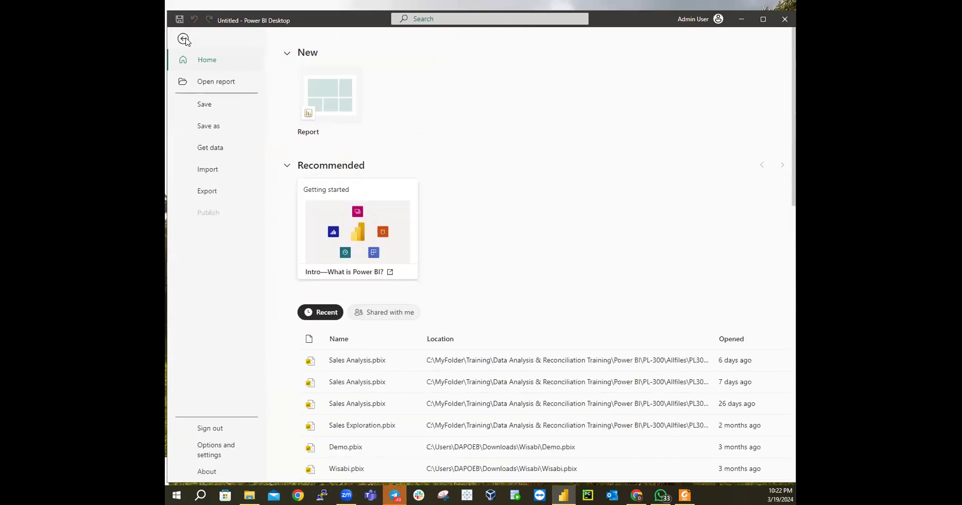
left_click(226, 85)
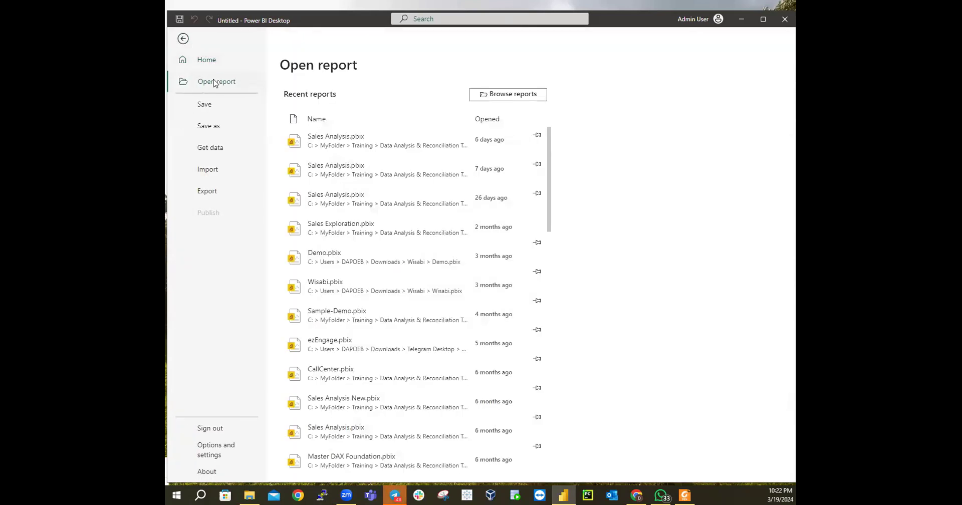
left_click(524, 95)
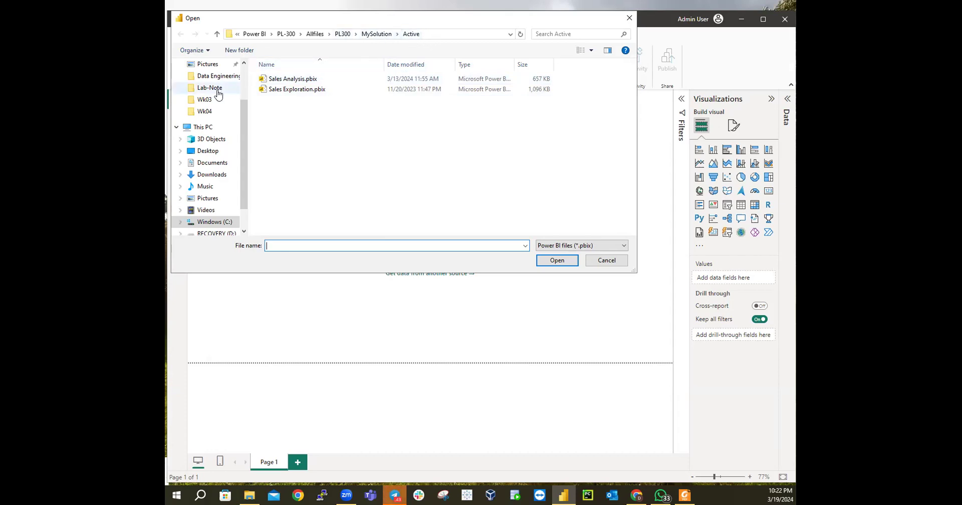
left_click(279, 82)
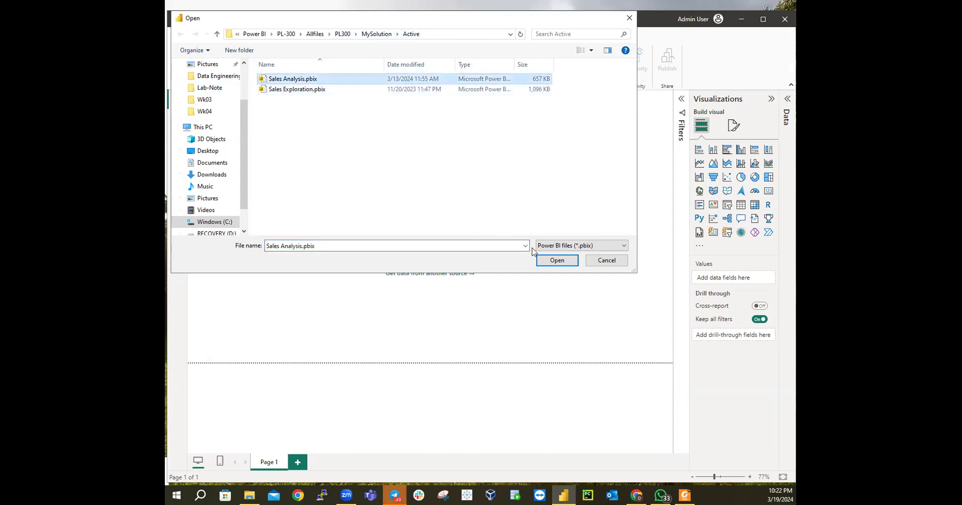
left_click(553, 259)
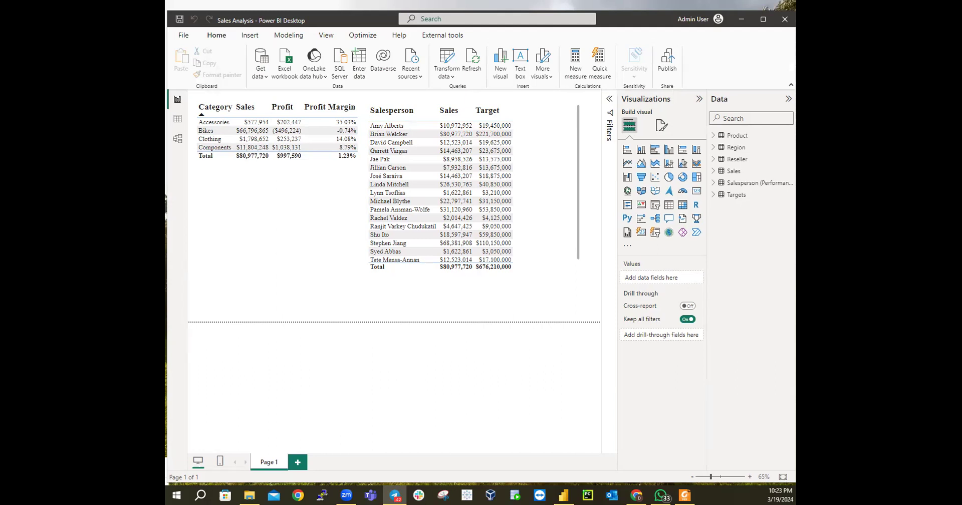
left_click(281, 268)
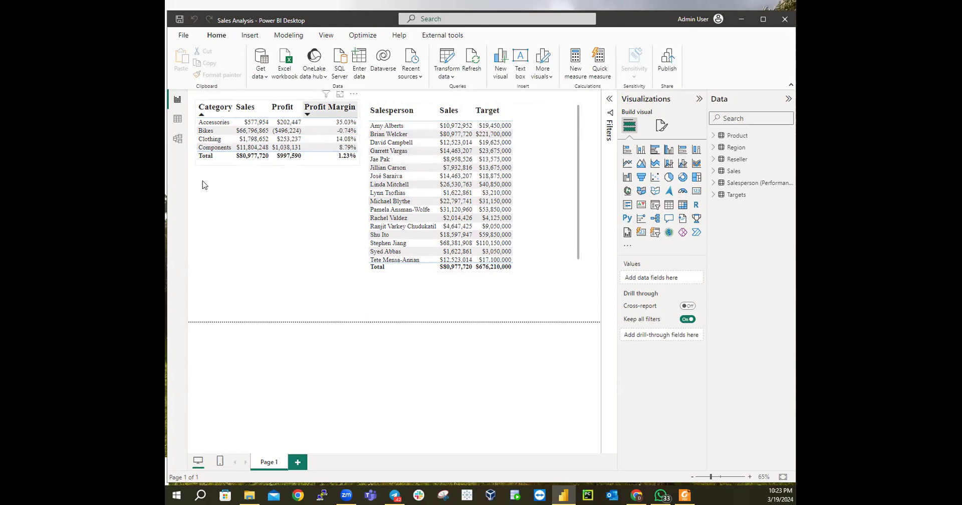
Begin saving a copy of the report and go to the MySolution\Backup folder as its destination
left_click(184, 36)
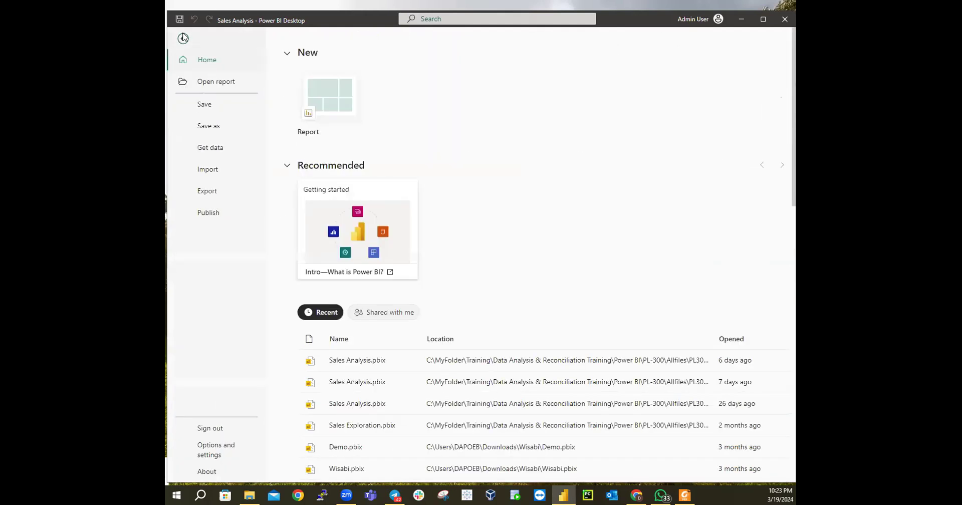
left_click(203, 126)
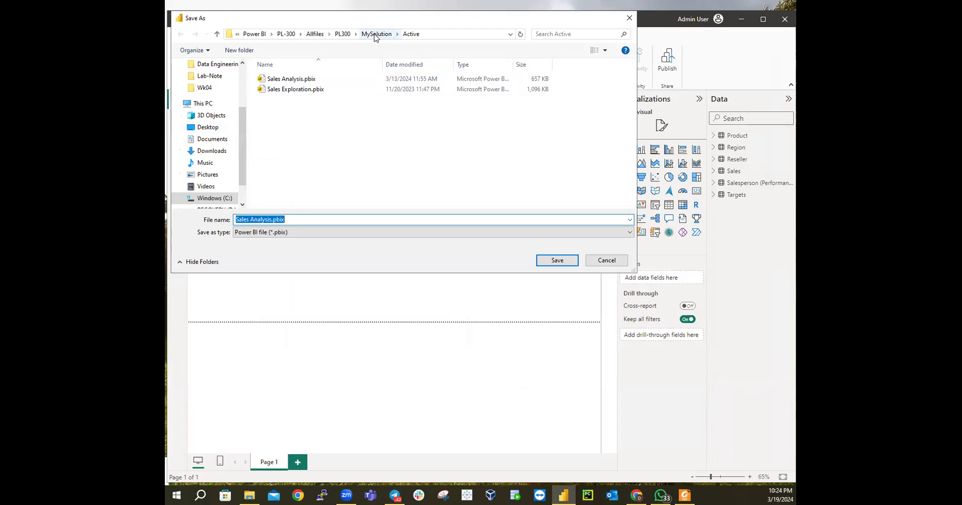
left_click(375, 36)
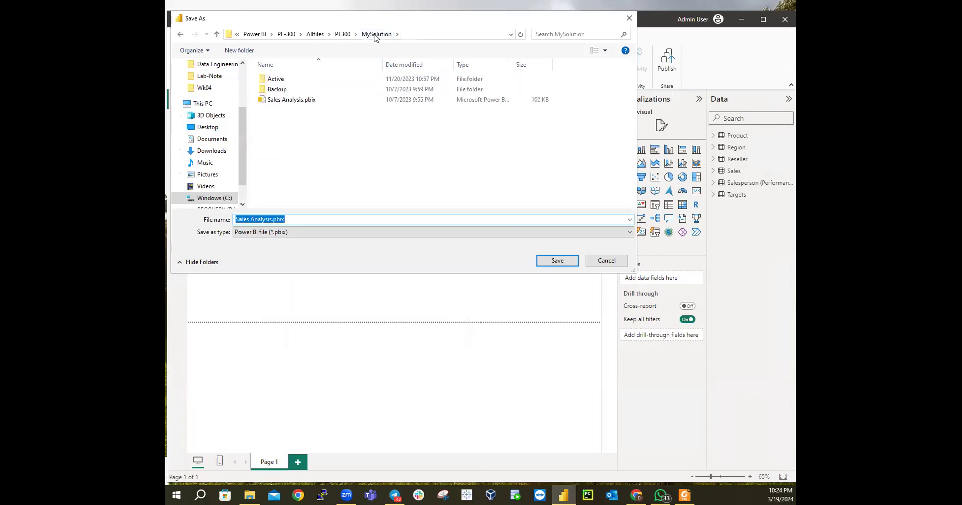
left_click(266, 92)
double_click(266, 92)
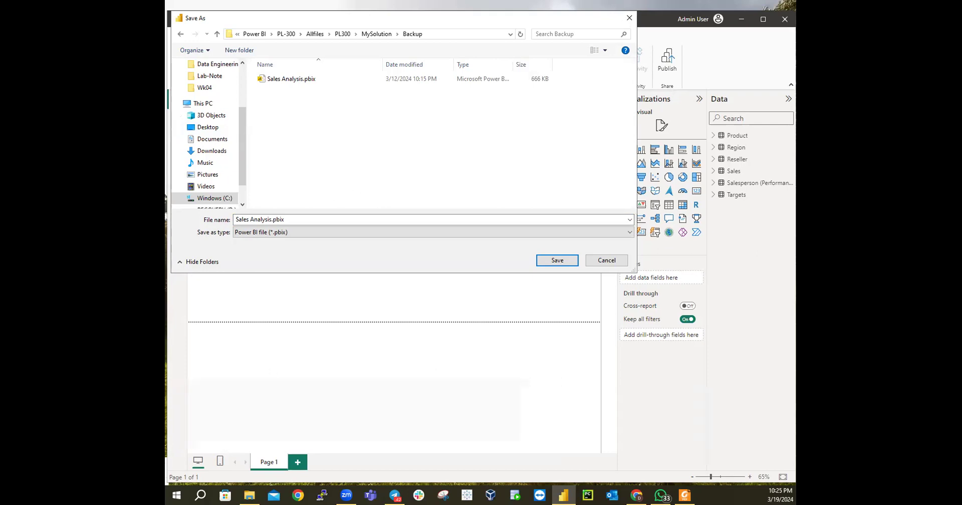
Open a new File Explorer window while the save dialog stays open
left_click(249, 493)
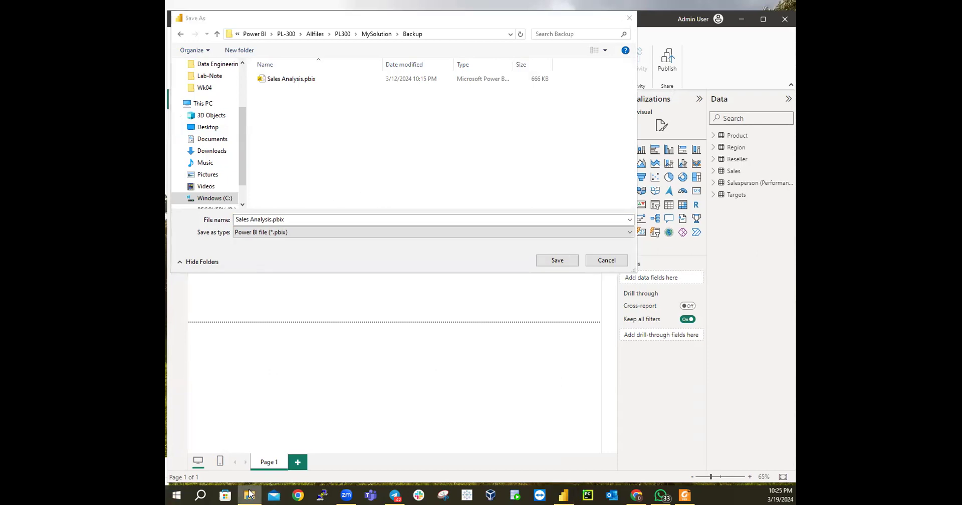
right_click(251, 493)
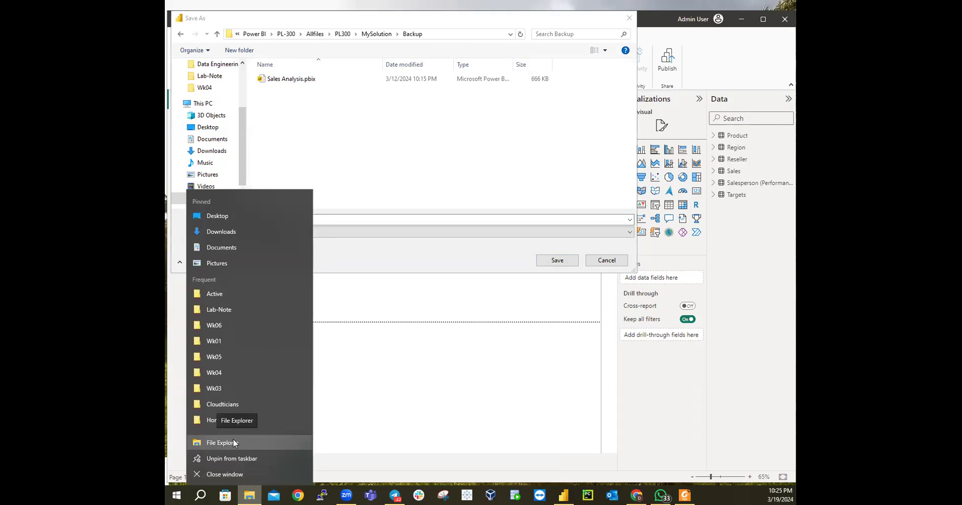
left_click(233, 441)
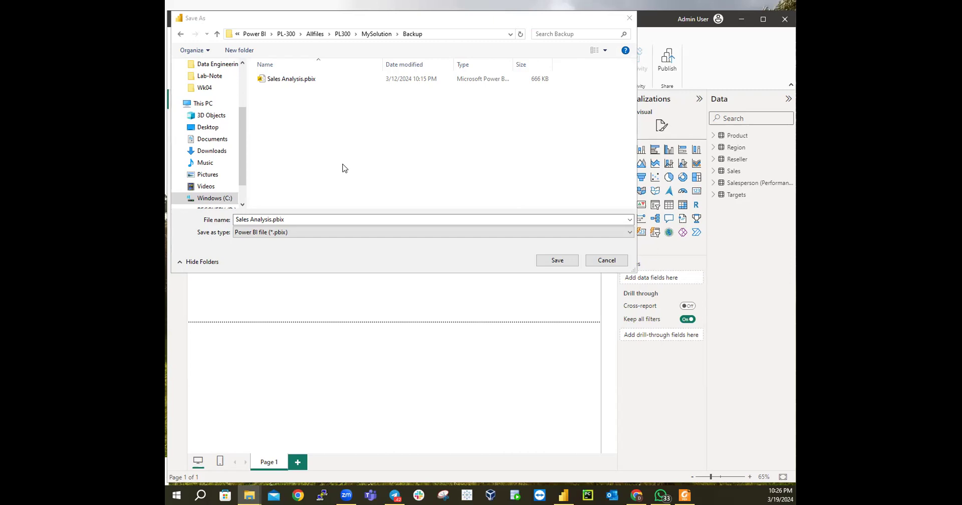
Save the copy as Sales Analysis.pbix in the Backup folder, replacing the existing file
left_click(276, 232)
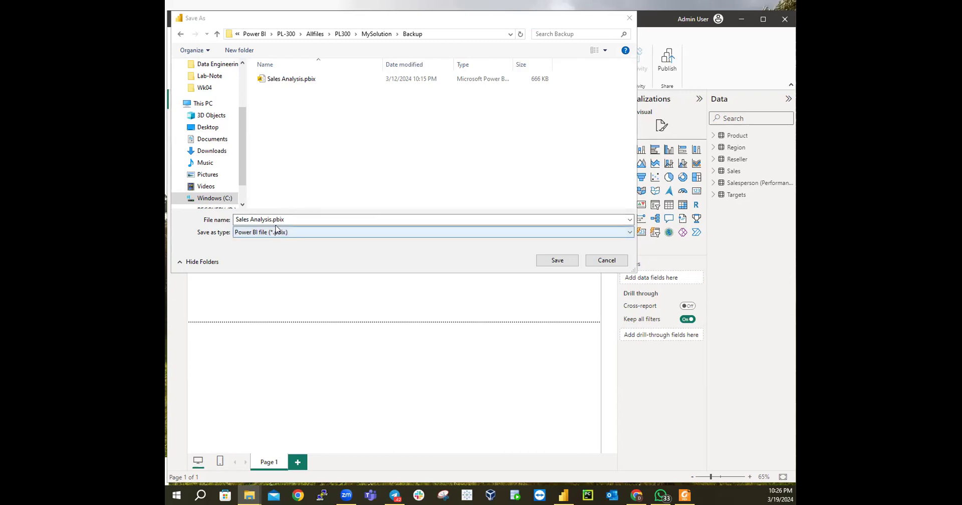
left_click(557, 261)
left_click(556, 261)
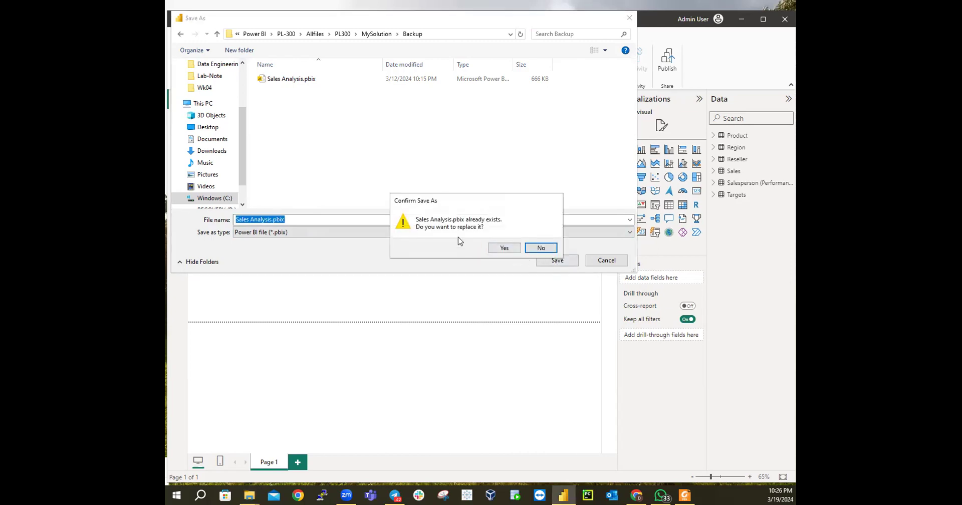
left_click(503, 249)
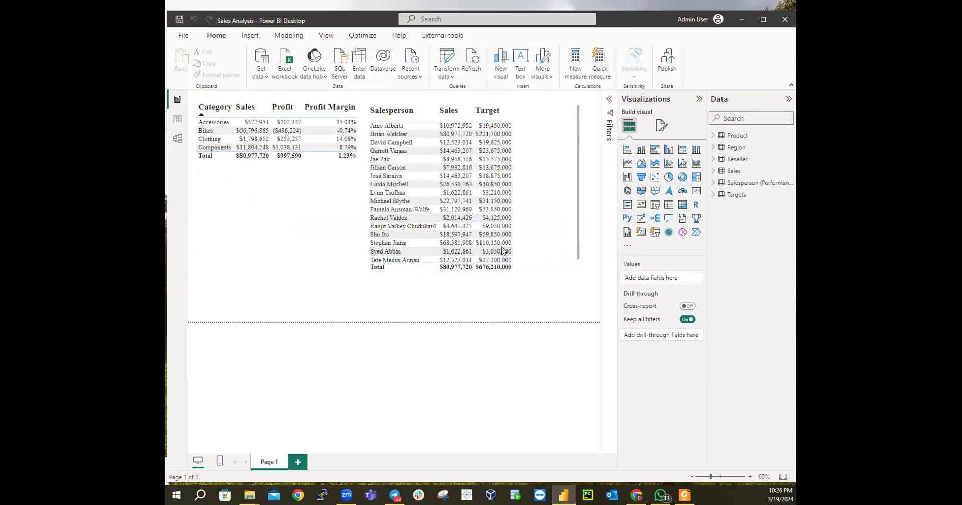
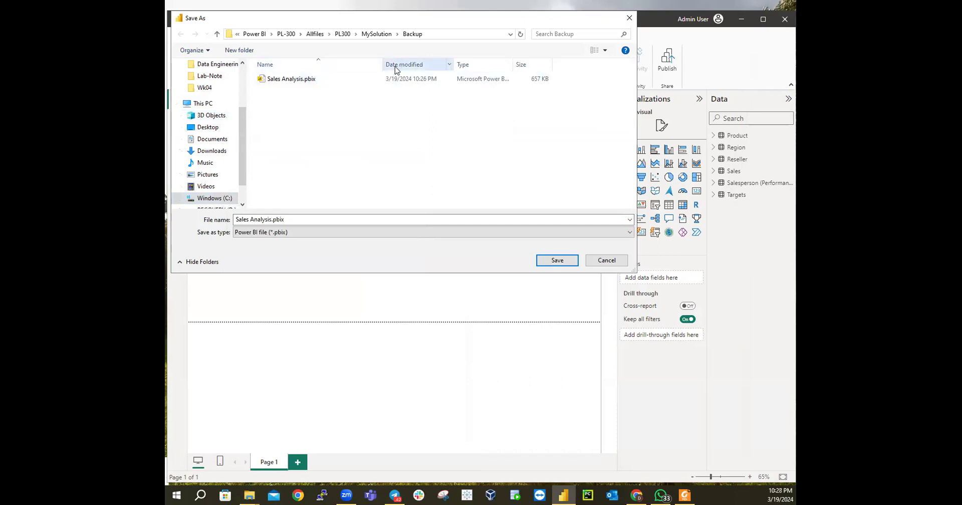
Save the report as Sales Analysis.pbix in the MySolution\Active folder, replacing the existing file
left_click(380, 34)
double_click(276, 79)
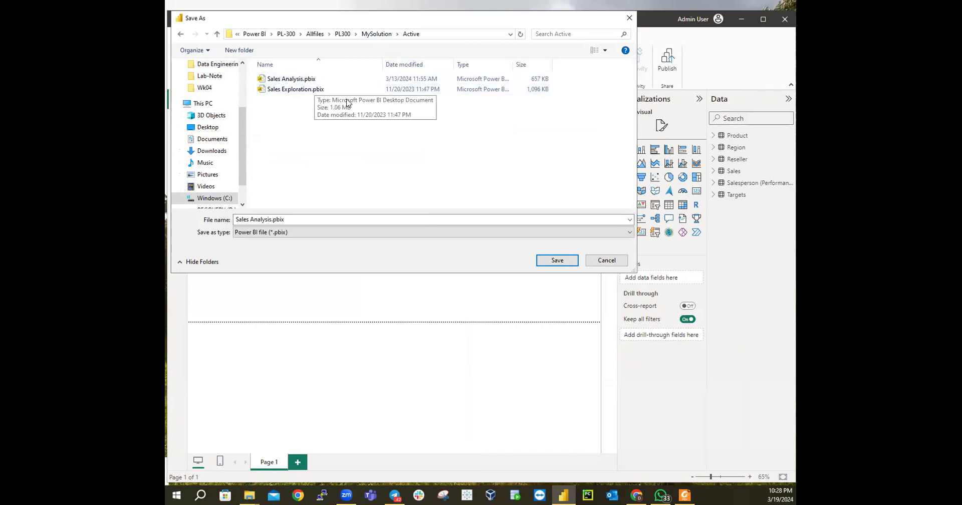
left_click(555, 262)
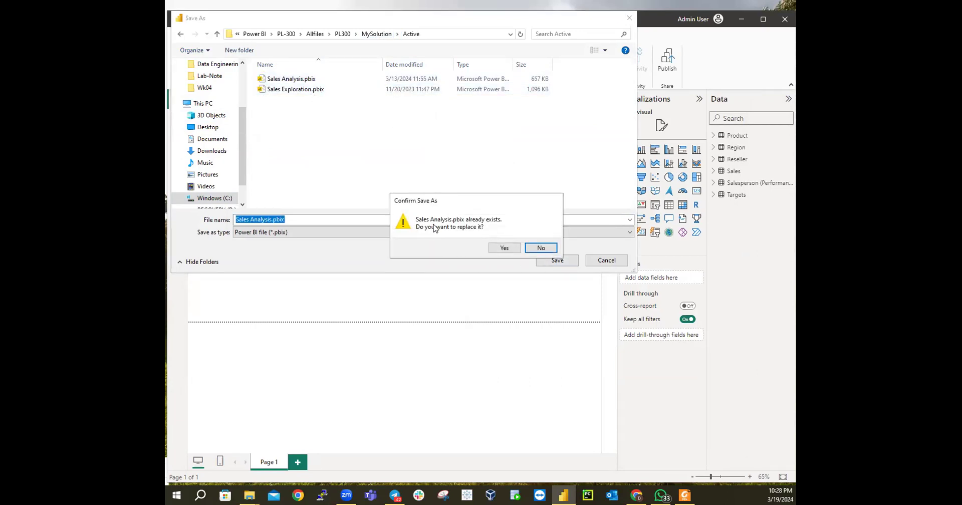
left_click(500, 249)
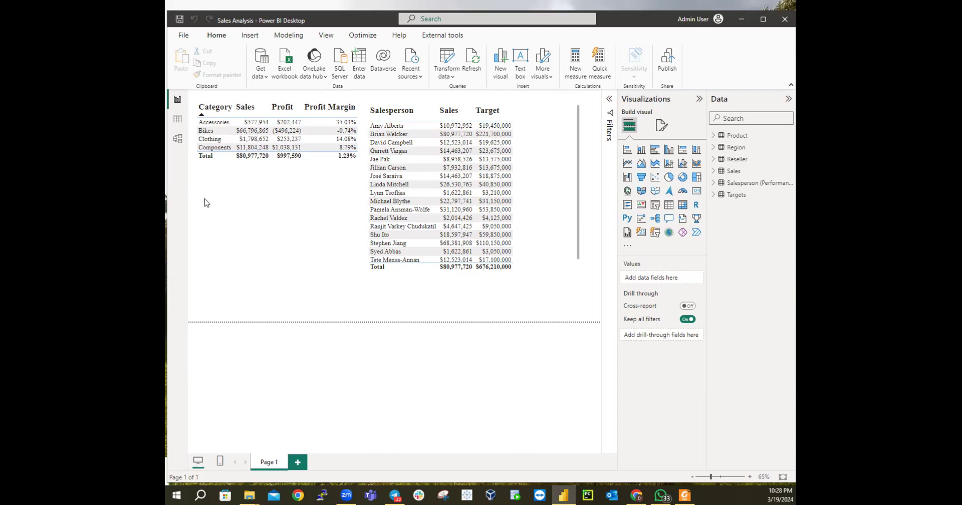
Look at the Product table's rows in Table view and return to the report page
left_click(182, 120)
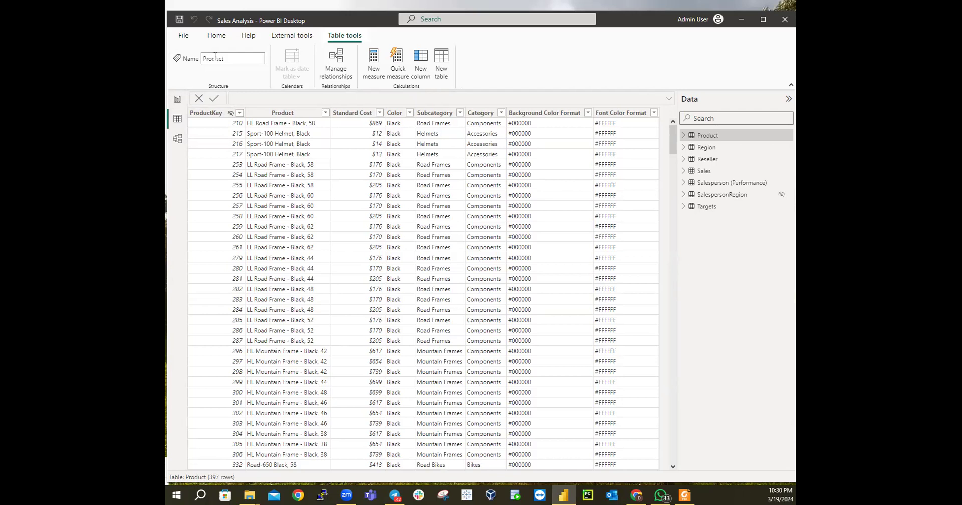
left_click(177, 101)
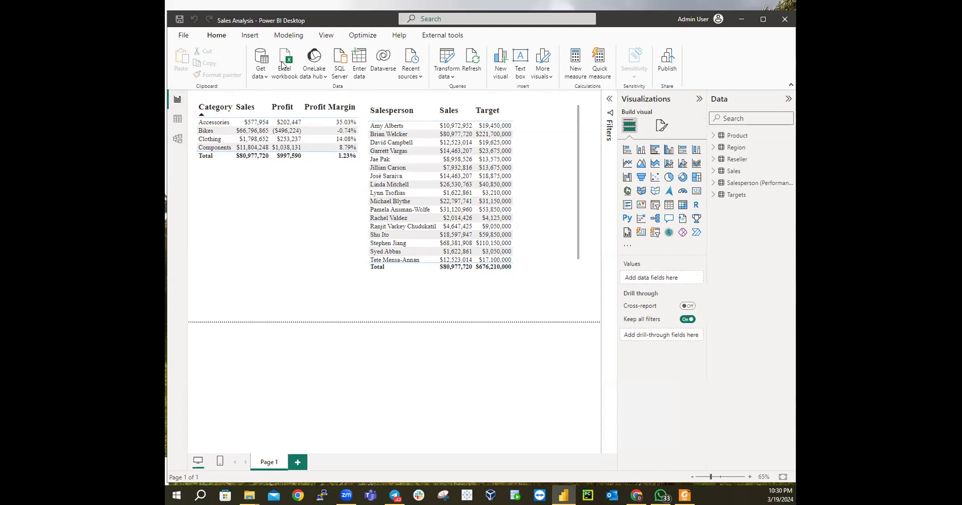
Create a new calculated table, name it Salesperson in its formula, and start a second line after the equals sign
left_click(288, 40)
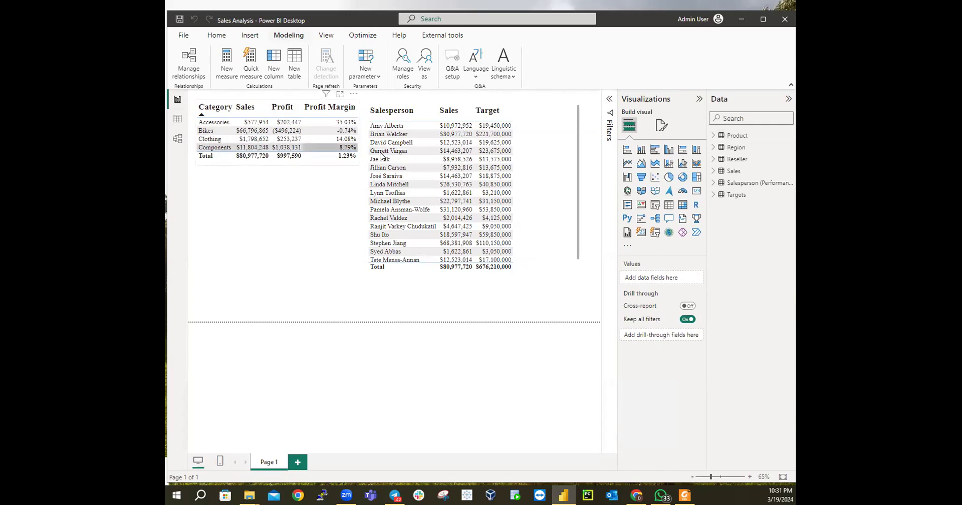
left_click(290, 71)
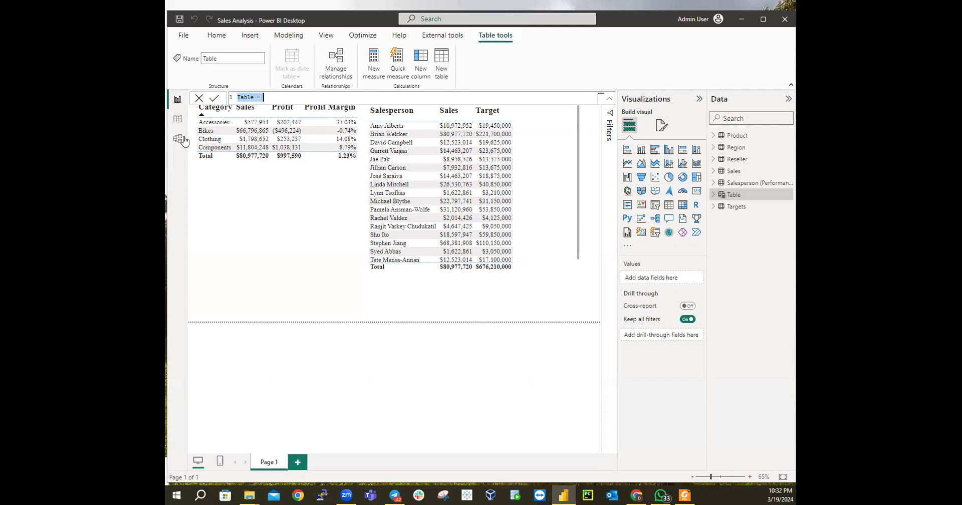
left_click(254, 98)
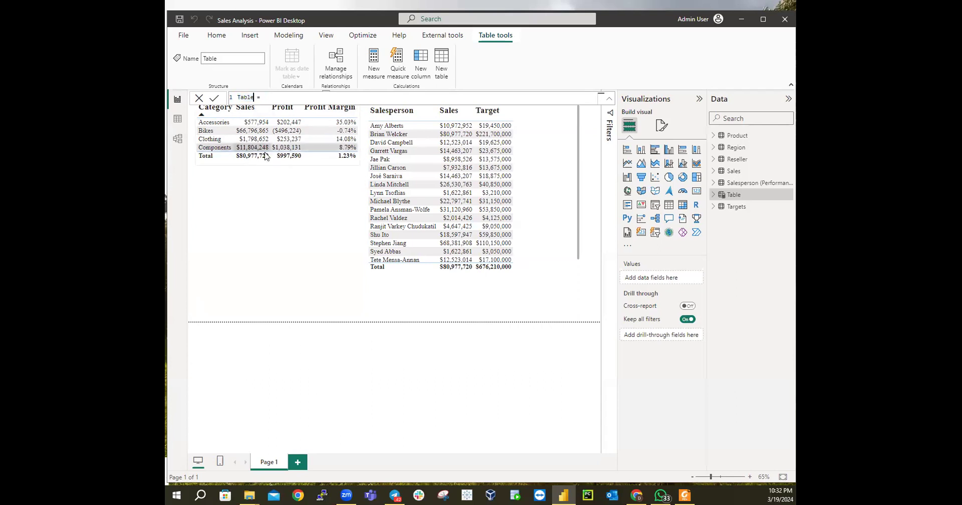
key("BackSpace")
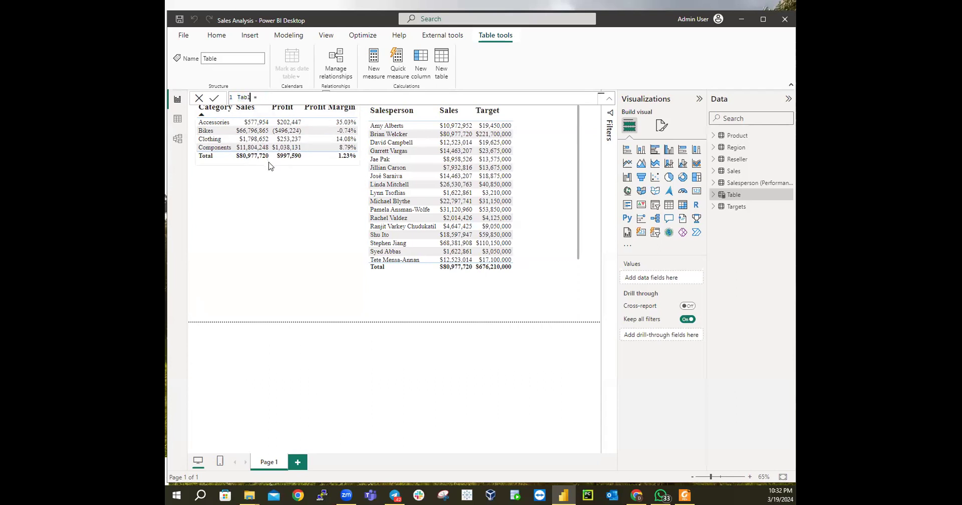
key("BackSpace")
key("BackSpace")
key("BackSpace")
key("BackSpace")
type("Sal")
type("es")
type("-")
key("BackSpace")
type("per")
type("s")
type("i")
key("BackSpace")
type("on")
key("shift+Return")
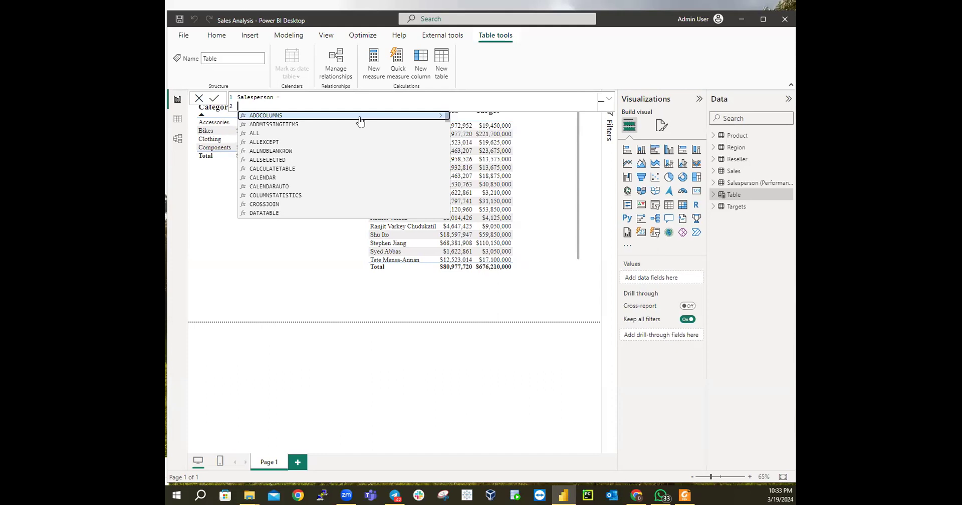
Try to define the Salesperson table as a reference to 'Salesperson (Perfomance)', commit the formula and close it
type("'S")
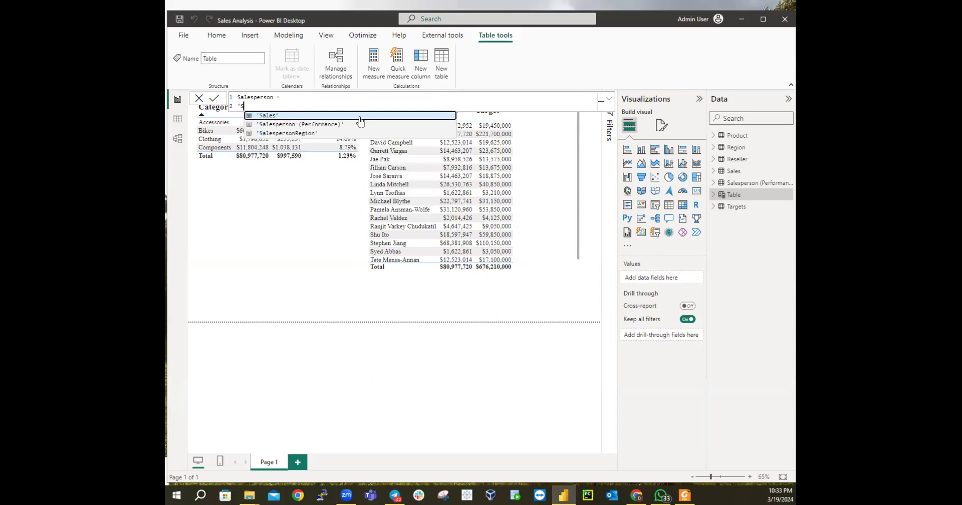
type("ales")
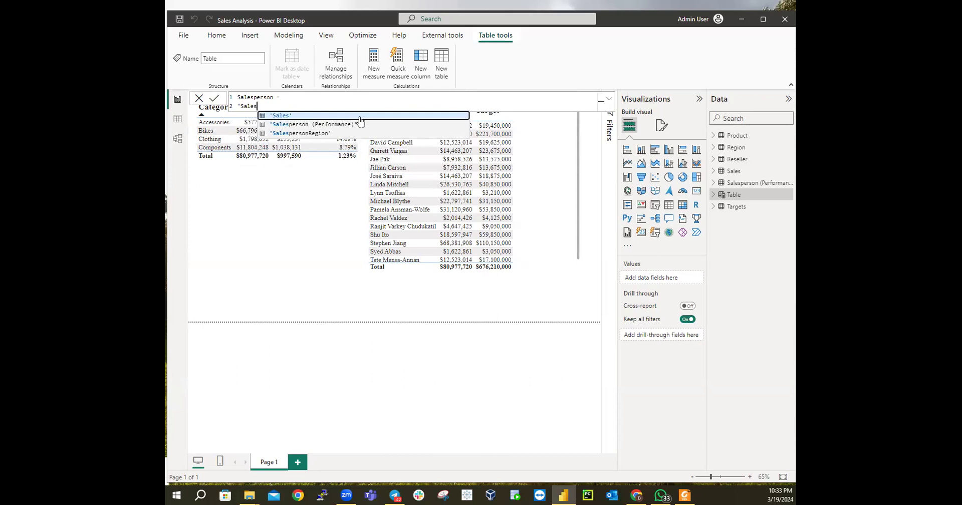
type("pers")
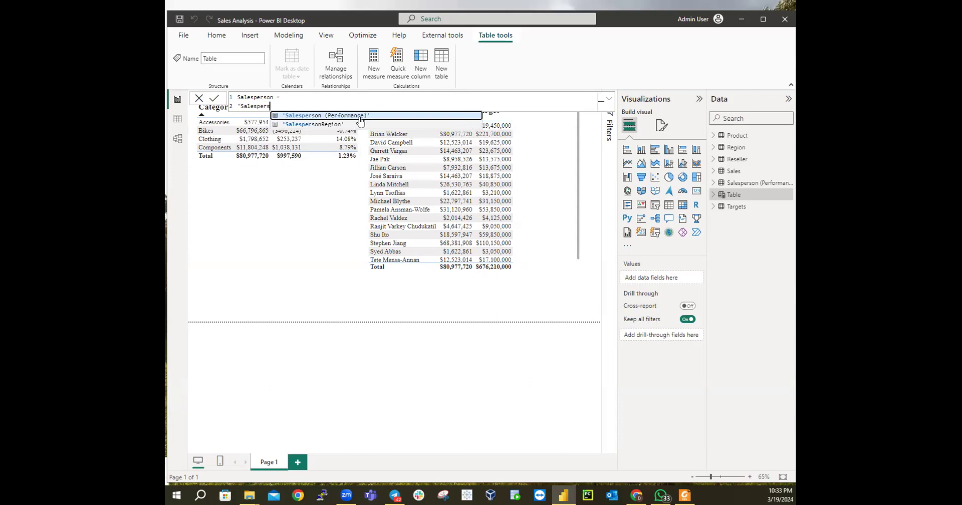
type("on")
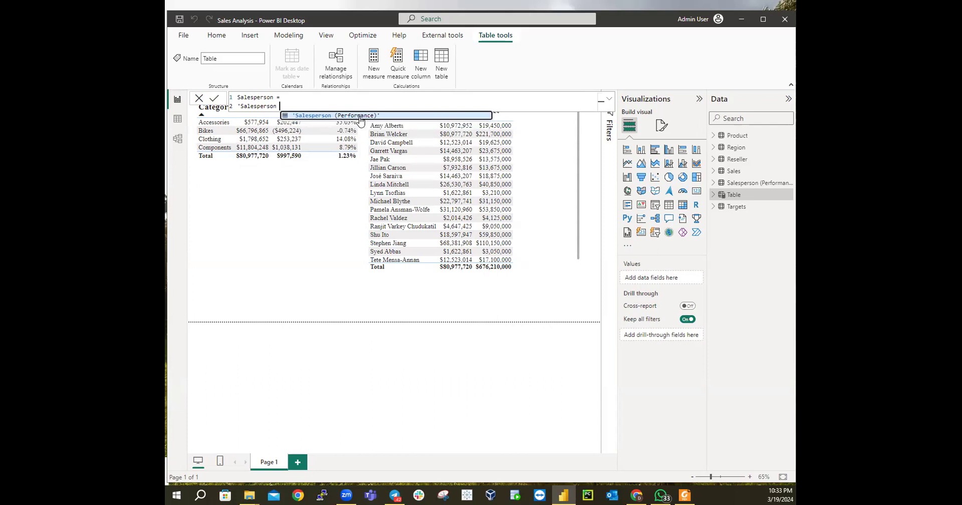
type("(Perf")
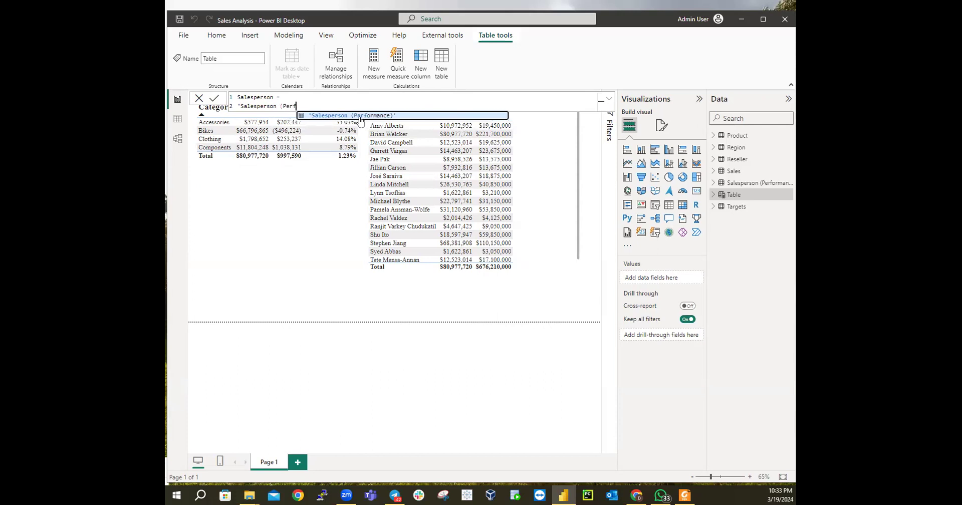
type("oman")
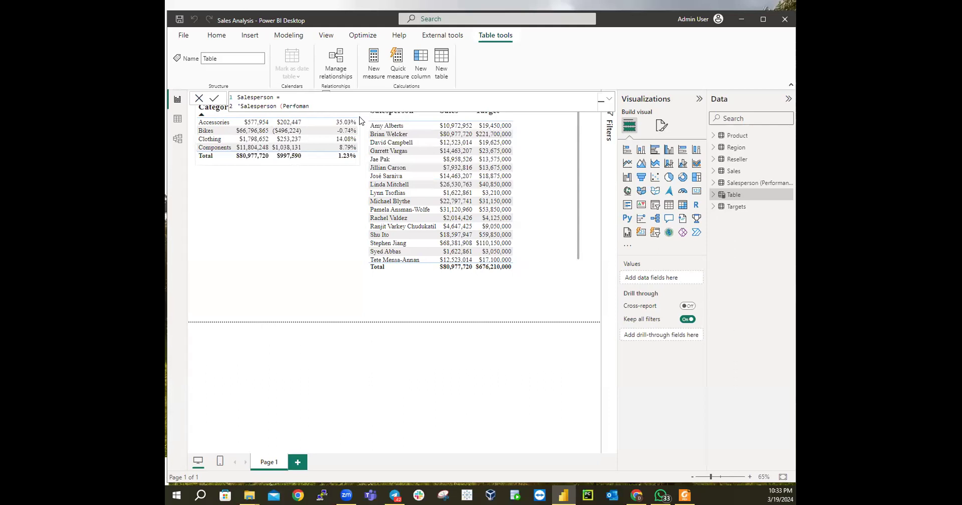
type("ce)'")
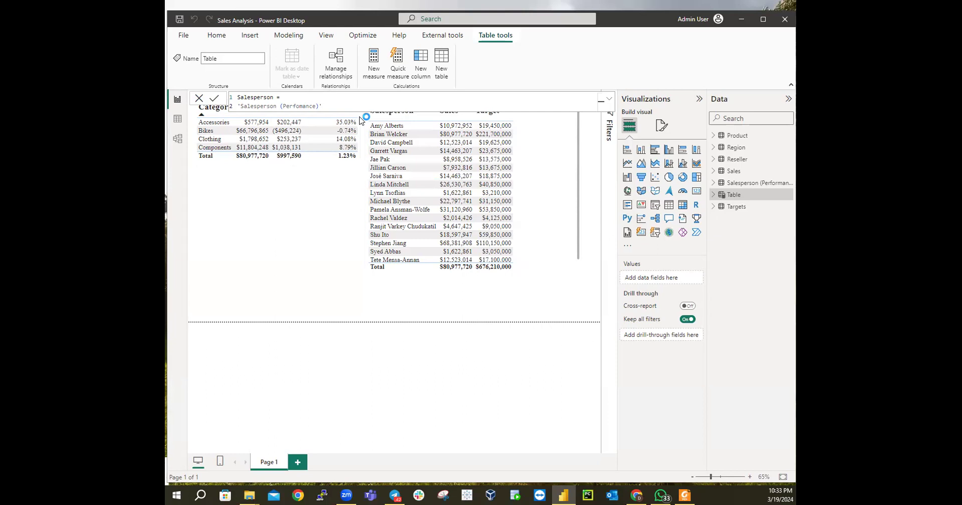
key("Return")
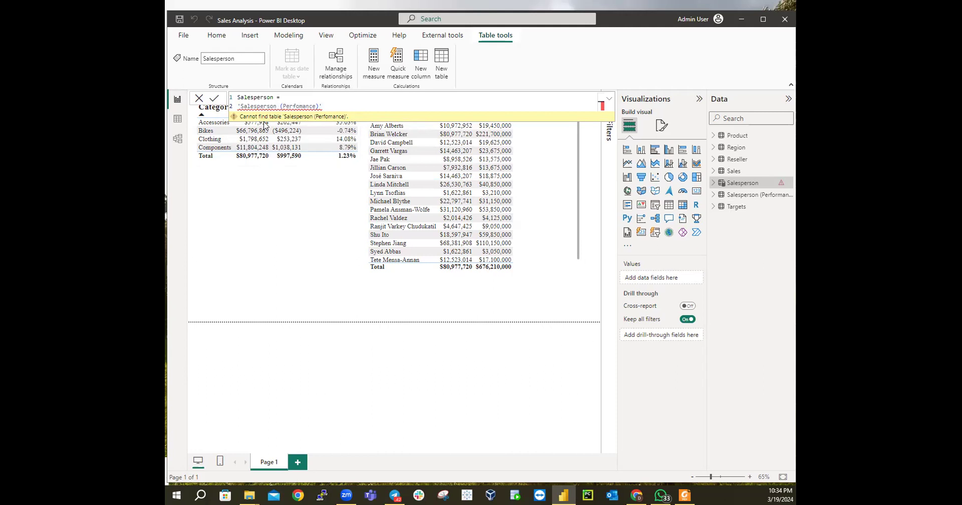
key("Escape")
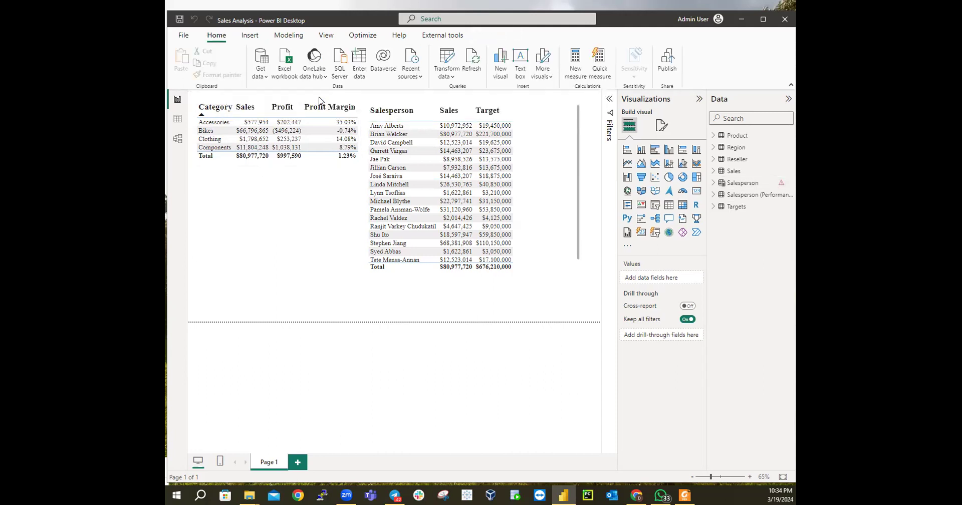
Create another calculated table, name it Salesperson in its formula, and start a second line after the equals sign
left_click(502, 252)
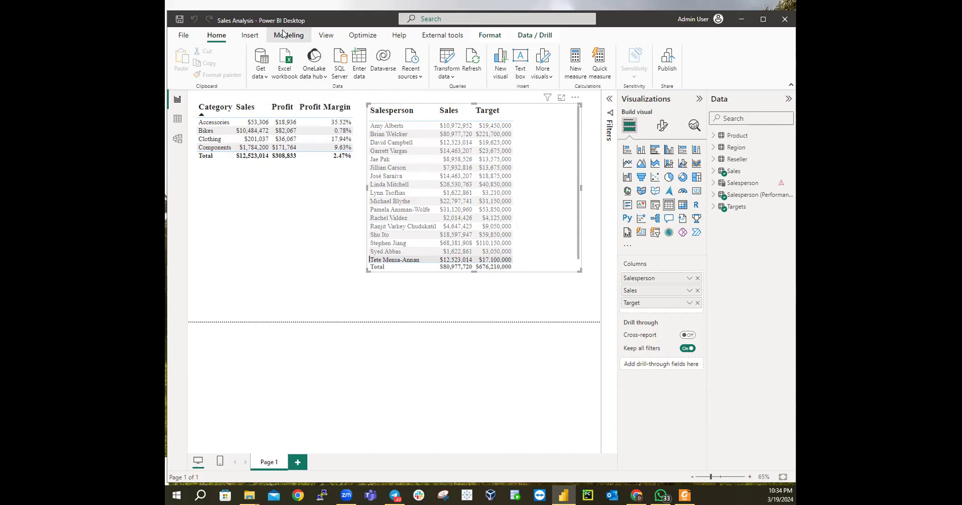
left_click(283, 33)
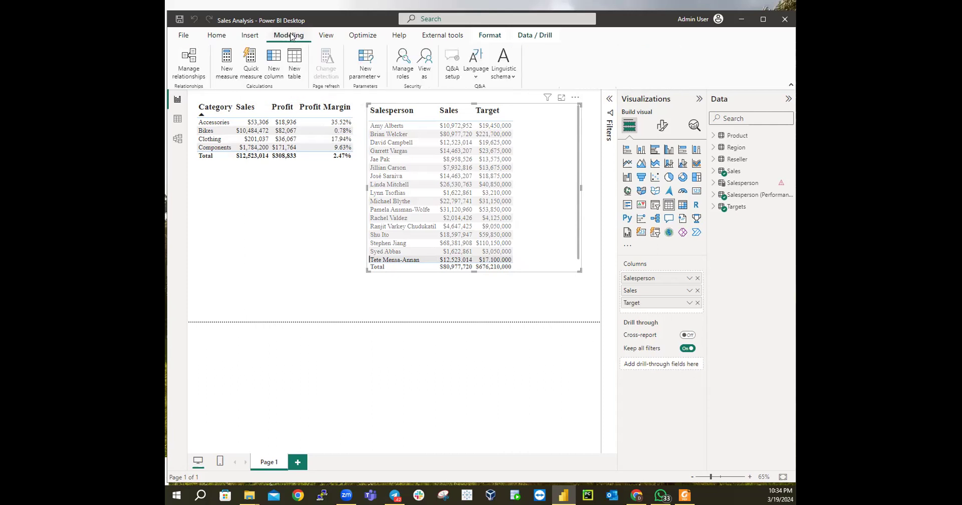
left_click(294, 64)
left_click(254, 98)
key("BackSpace")
key("BackSpace")
key("BackSpace")
key("BackSpace")
key("BackSpace")
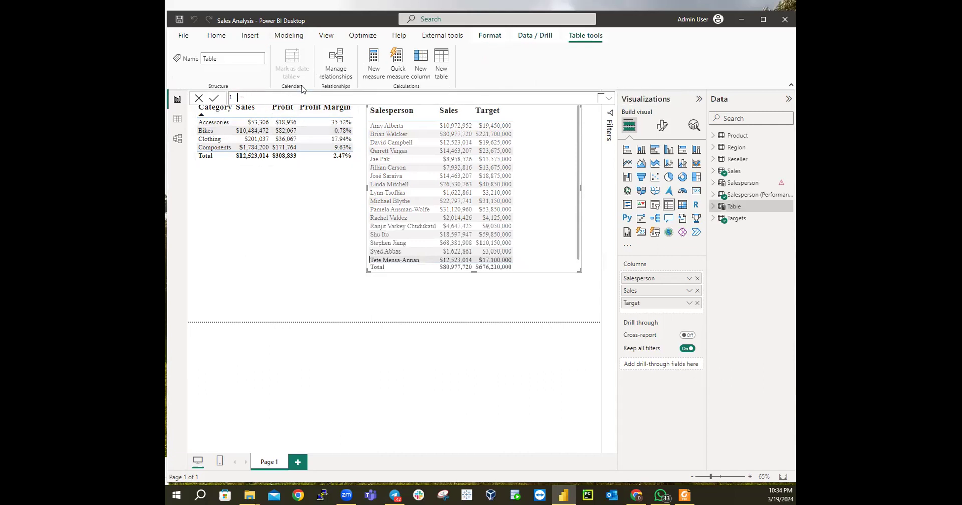
type("Salesperson")
key("shift+Return")
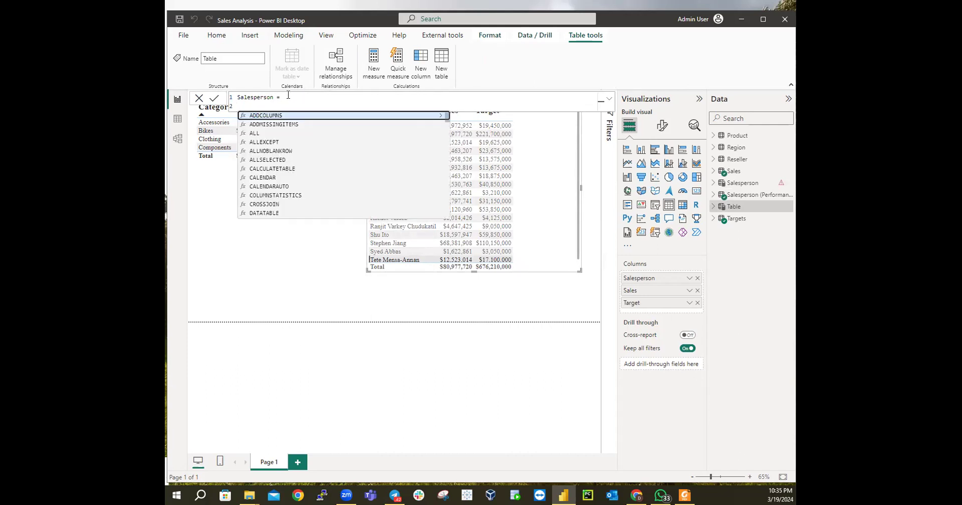
Try to commit the new table's formula with 'Salesperson(performance)' as its source, and dismiss the resulting dialog
type("'")
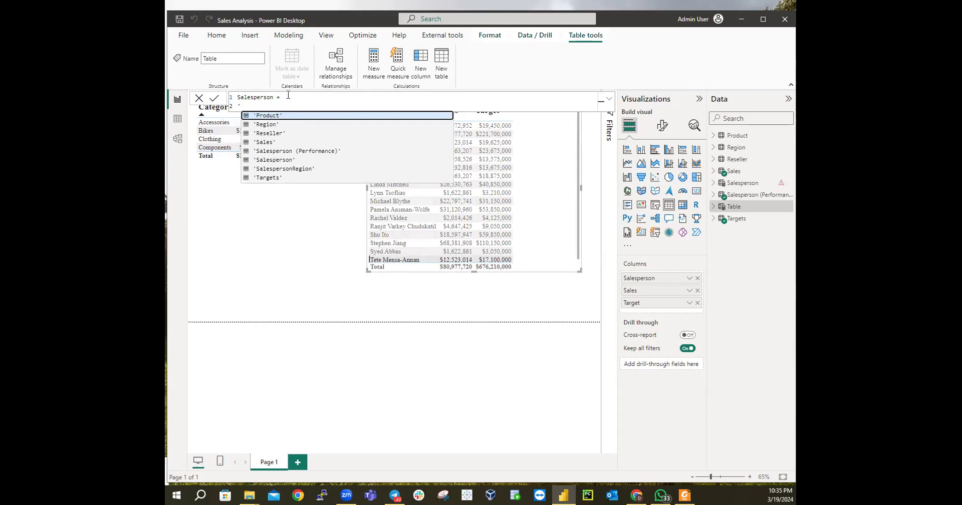
type("Sales")
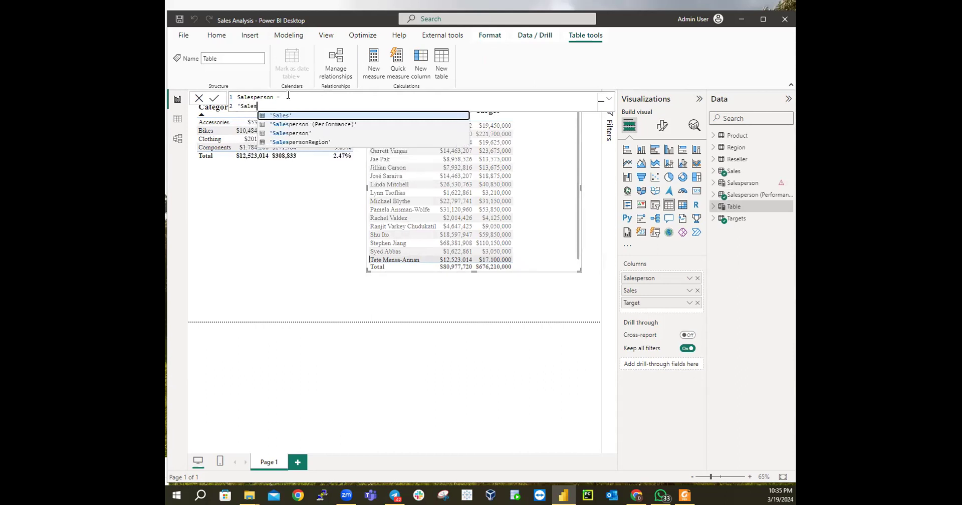
type("per")
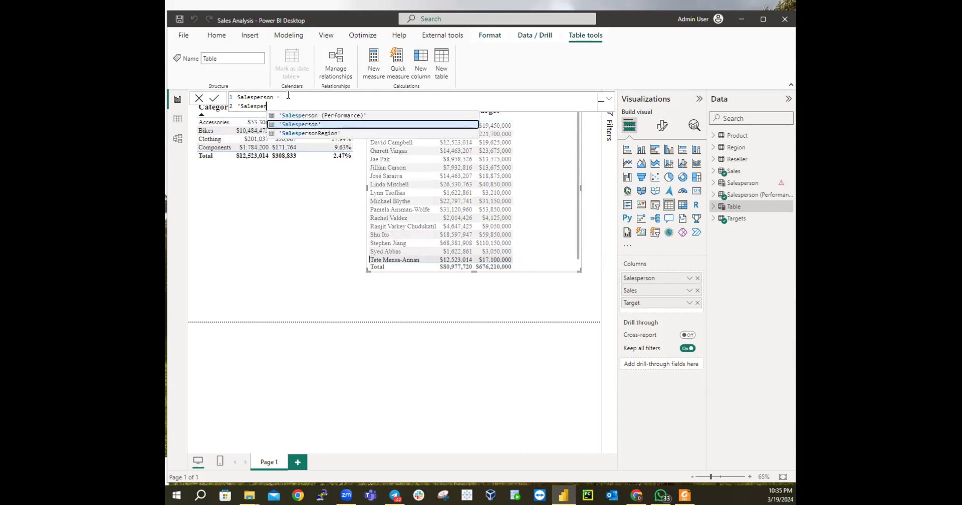
type("son")
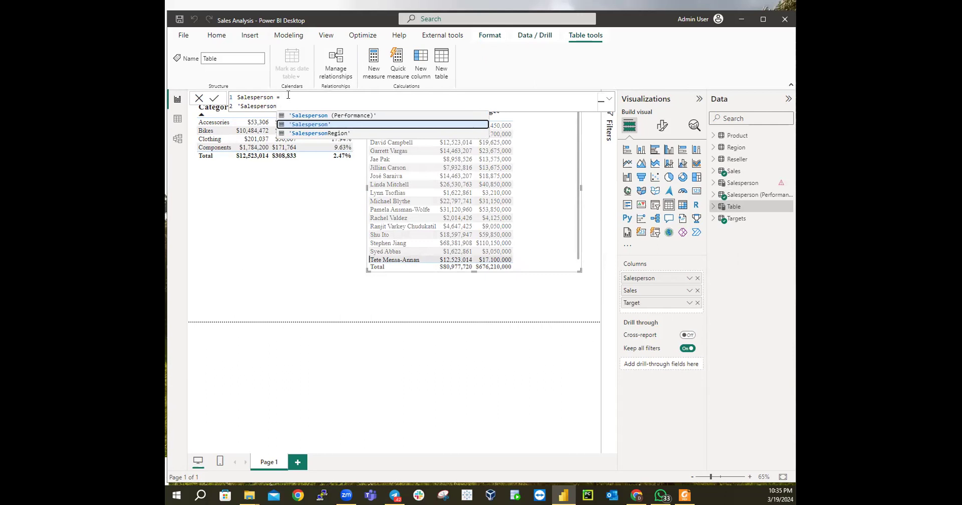
key("Tab")
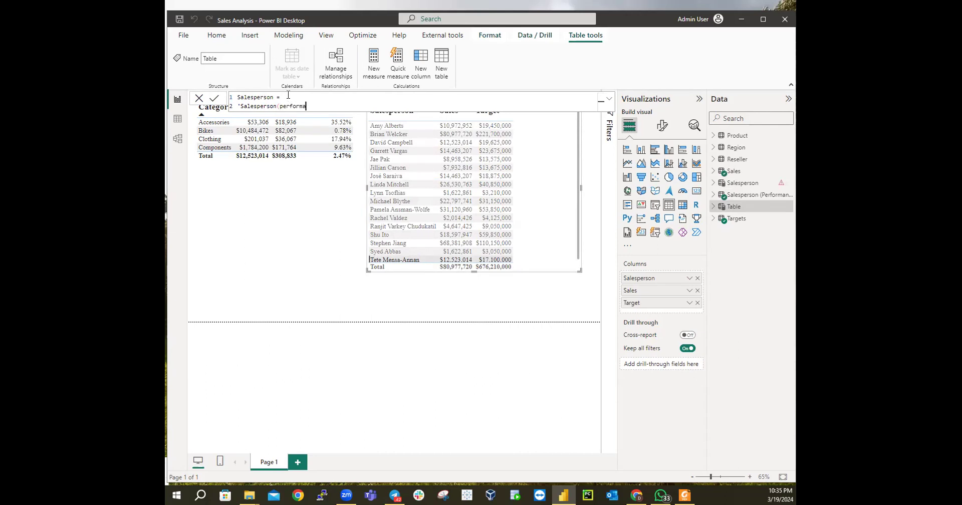
type(")'")
key("Return")
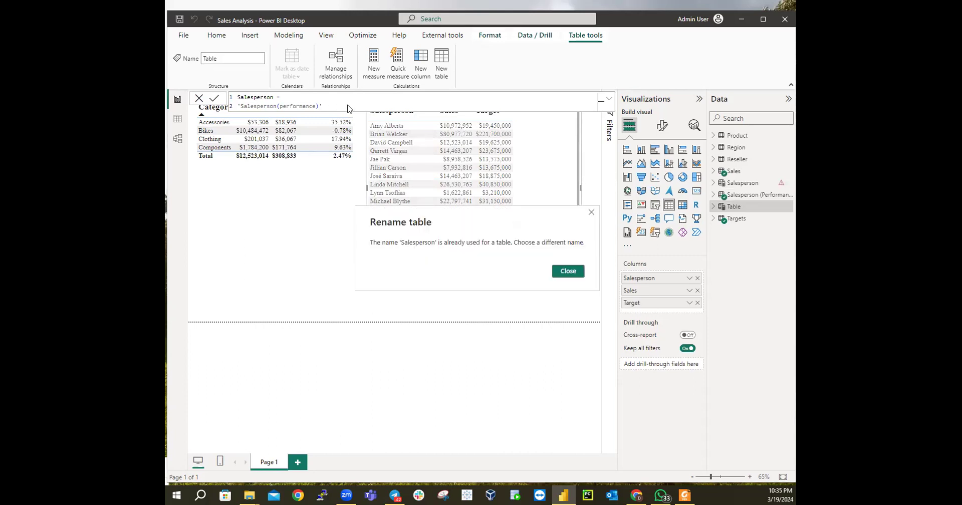
left_click(569, 271)
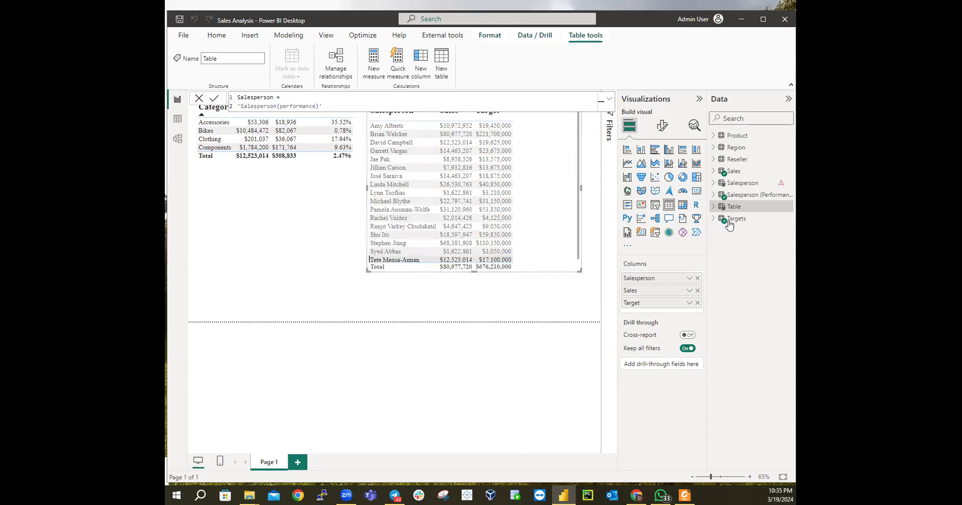
Delete the faulty Salesperson calculated table from the model
left_click(743, 183)
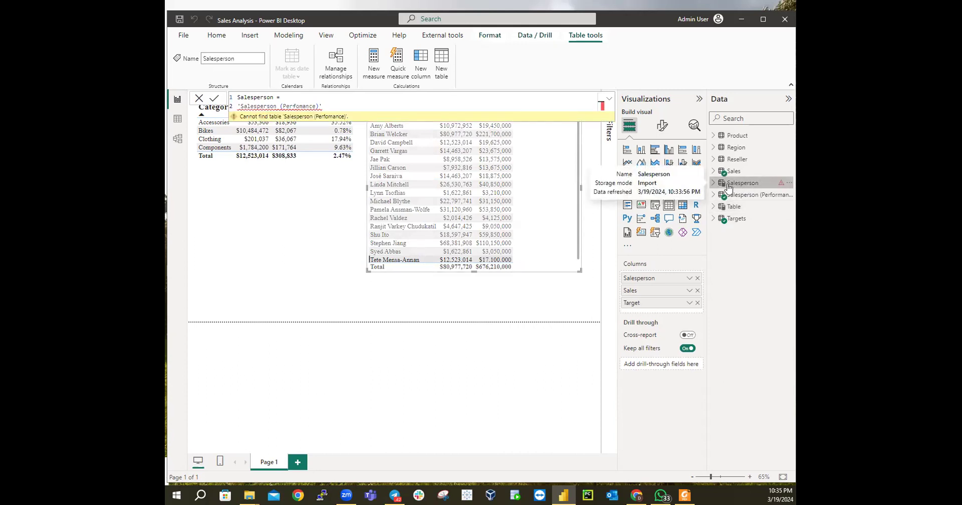
right_click(731, 187)
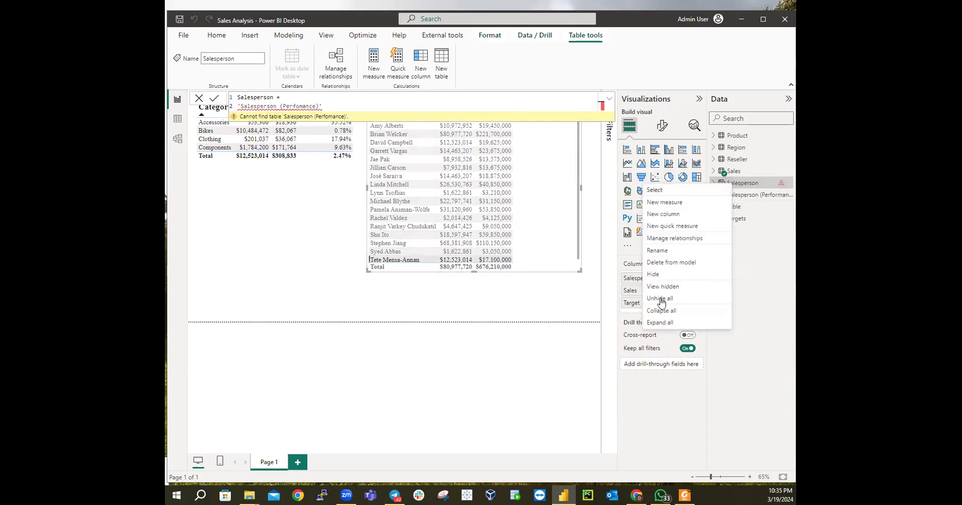
left_click(662, 263)
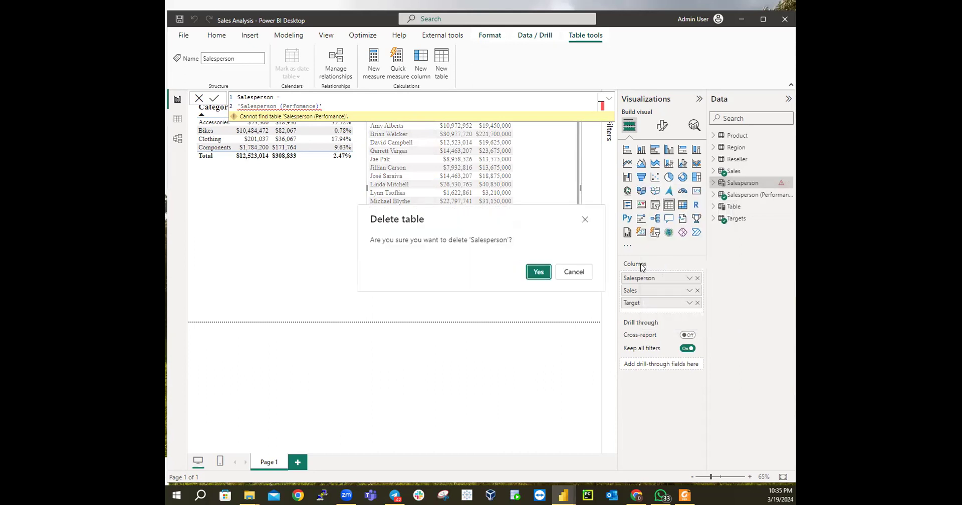
left_click(544, 274)
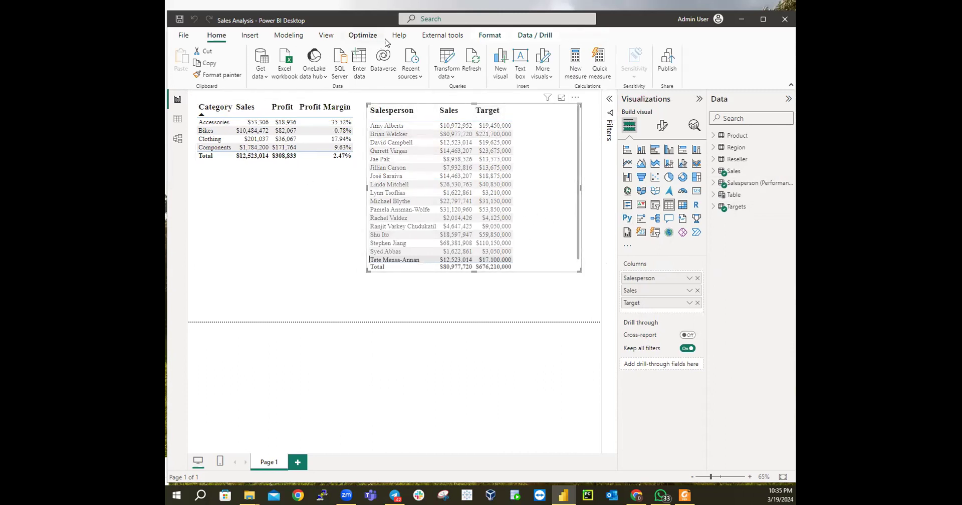
left_click(300, 38)
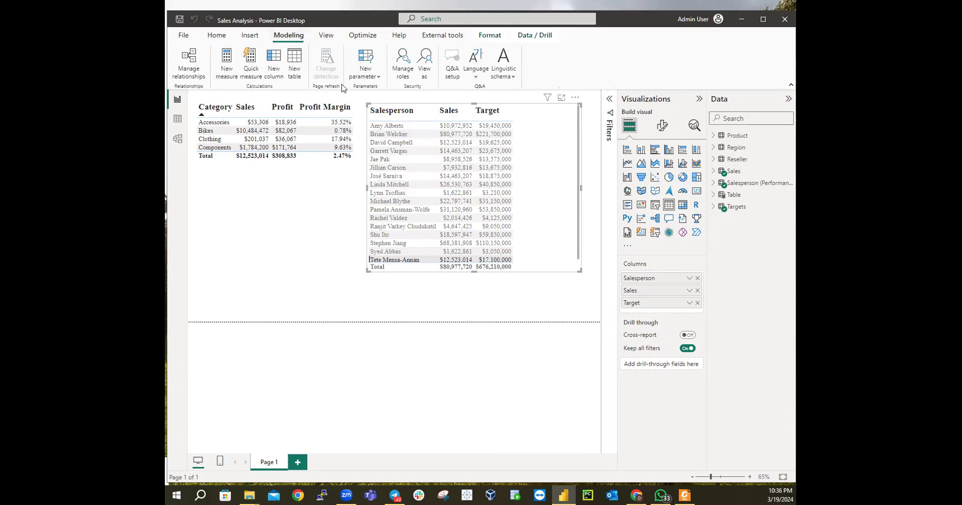
left_click(295, 70)
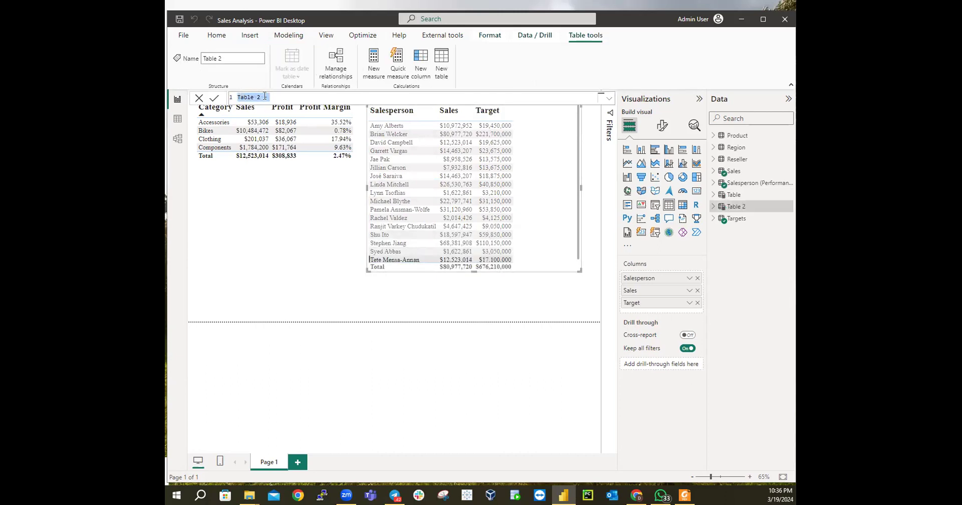
left_click(725, 198)
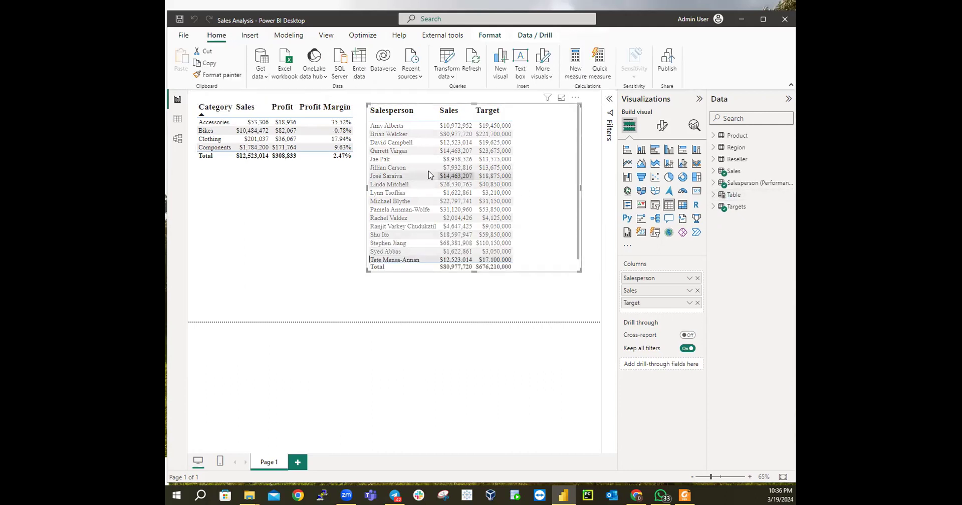
Open the formula of the empty calculated table Table, change its name to Salesperson, and start a second line after the equals sign
left_click(731, 199)
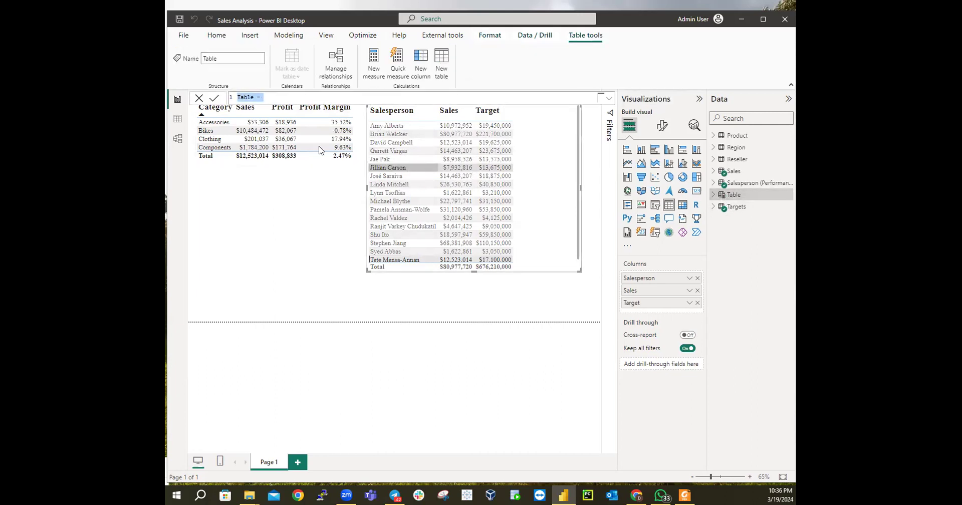
left_click(260, 98)
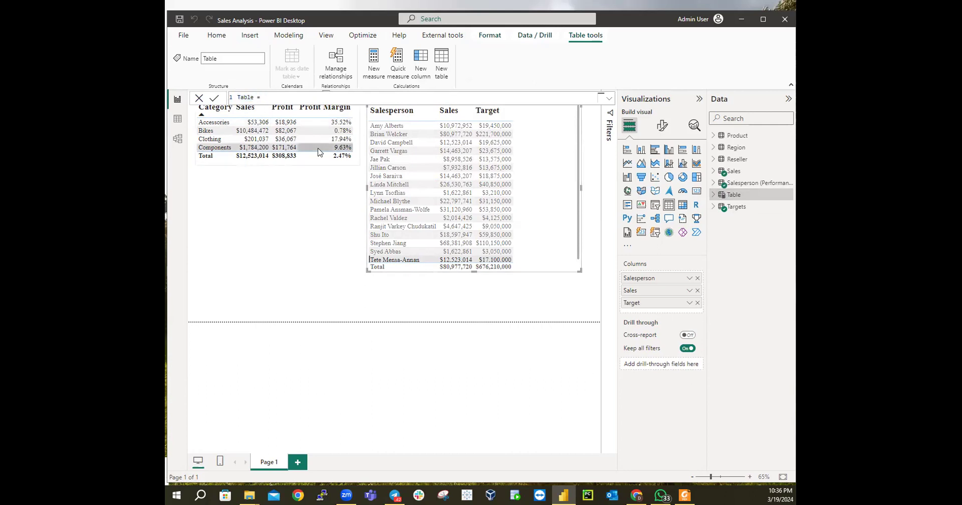
key("BackSpace")
key("BackSpace")
key("BackSpace")
key("BackSpace")
key("BackSpace")
type("Salesperson")
left_click(289, 102)
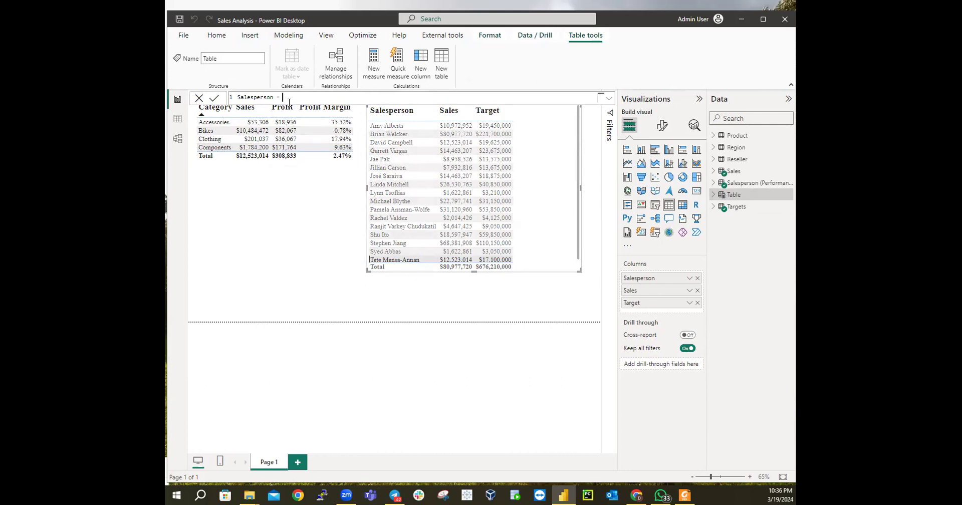
key("shift+Return")
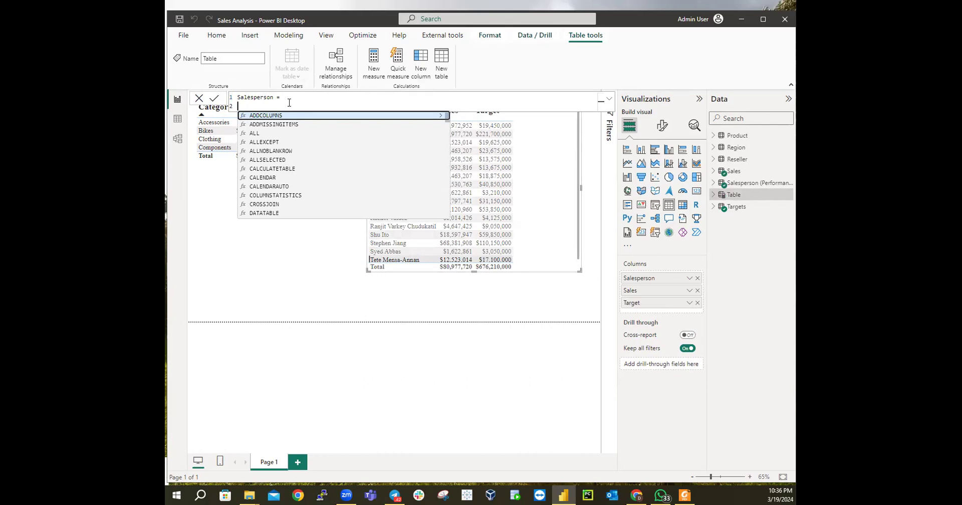
Complete the Salesperson formula with a reference to 'Salesperson (Performance)', commit it, and close the formula
type("'Sale")
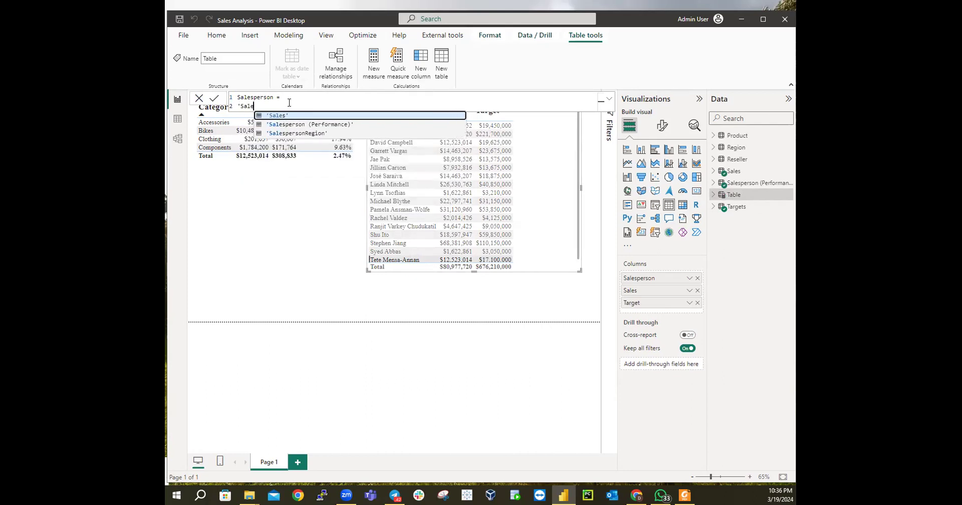
key("Down")
key("Tab")
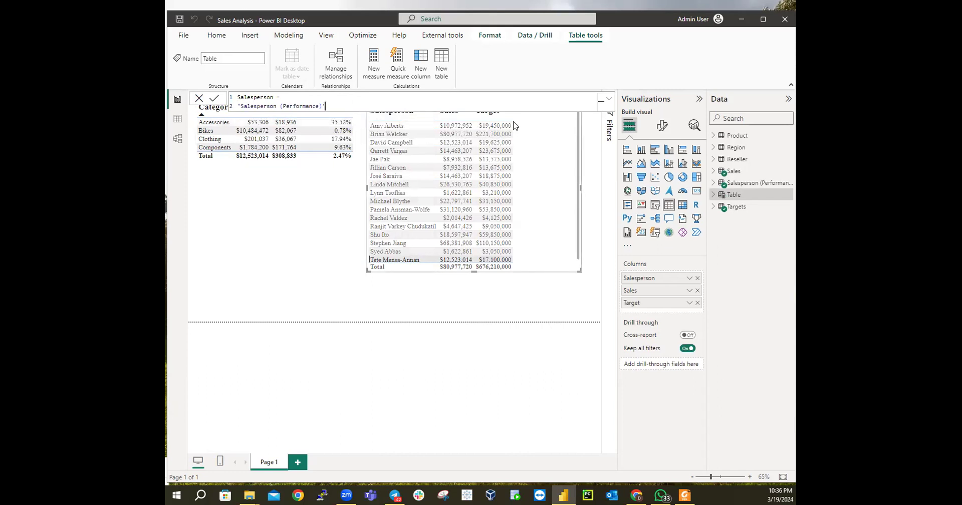
key("Return")
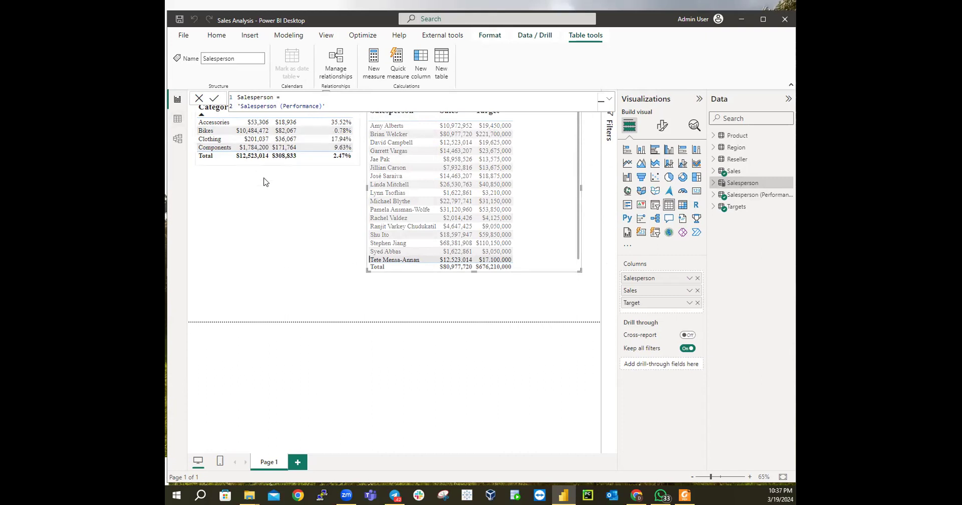
left_click(194, 104)
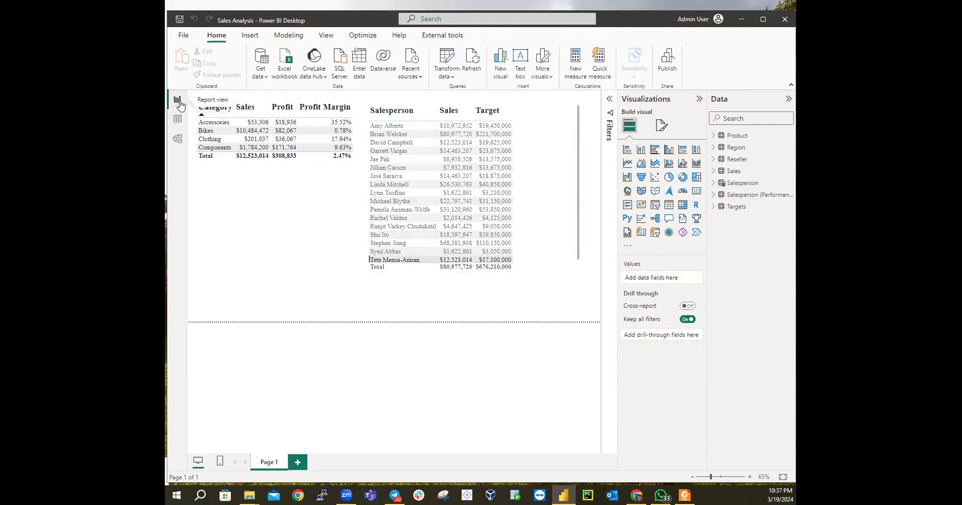
Display the rows of the new Salesperson calculated table in the table view
left_click(177, 119)
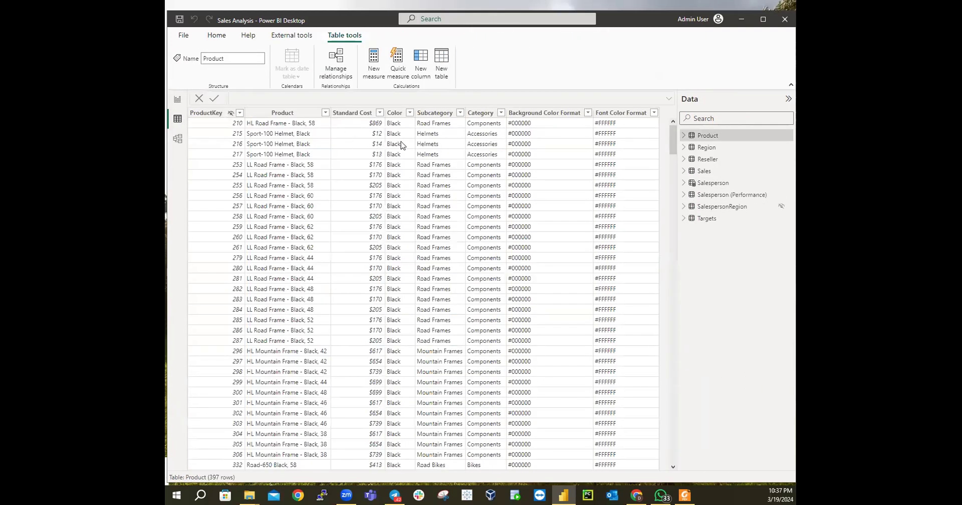
left_click(720, 183)
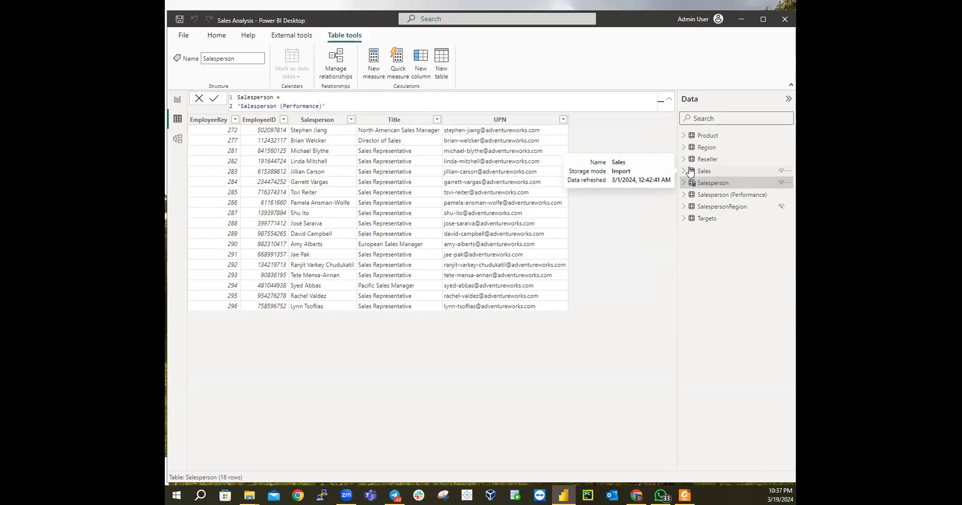
mouse_move(687, 165)
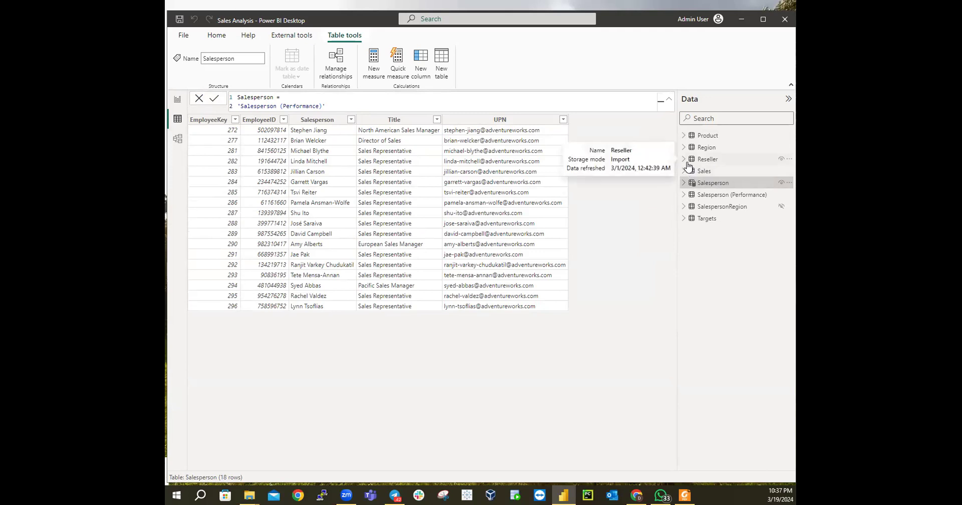
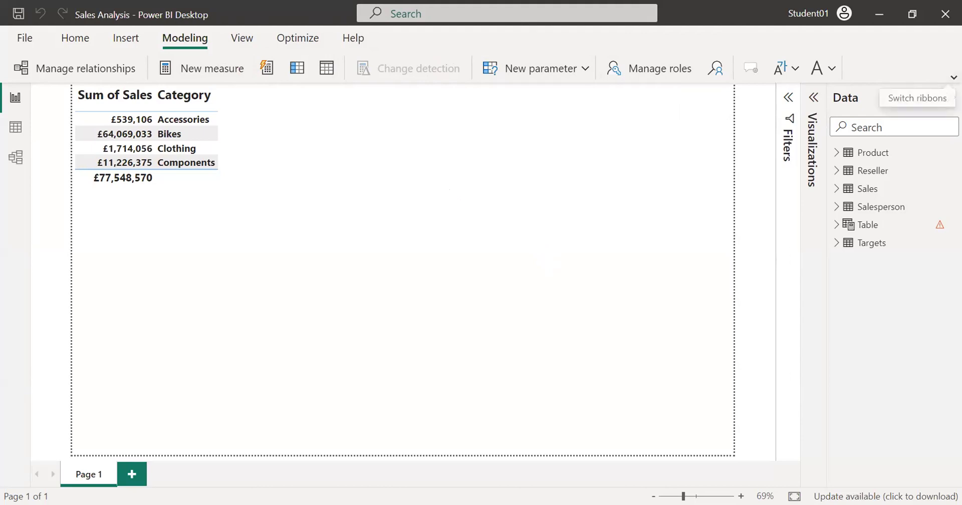
Expand the collapsed ribbon in the other Sales Analysis report and review the fields of its Sales table
left_click(953, 77)
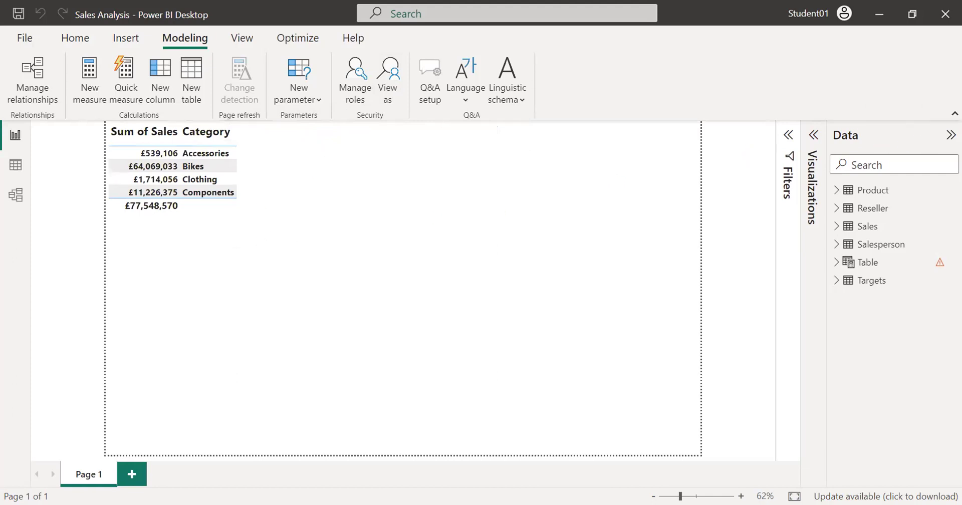
left_click(950, 135)
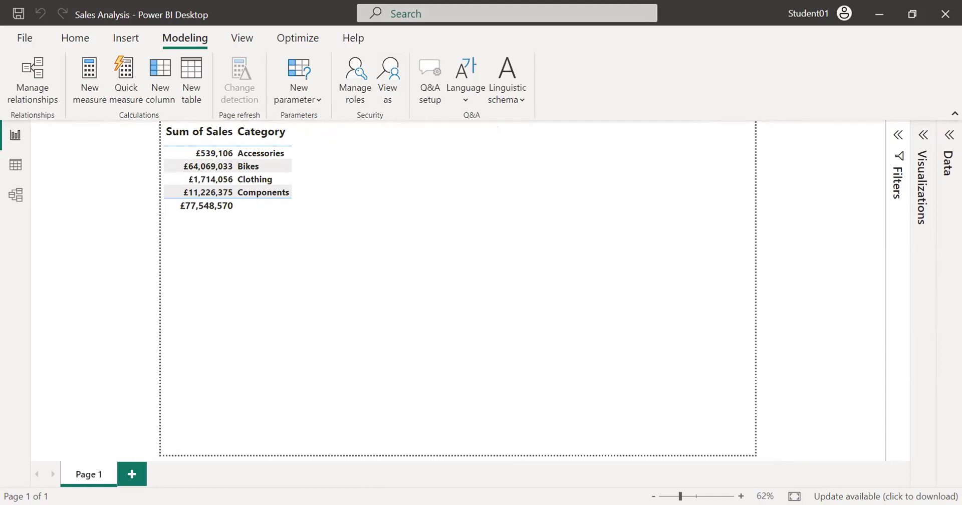
left_click(949, 134)
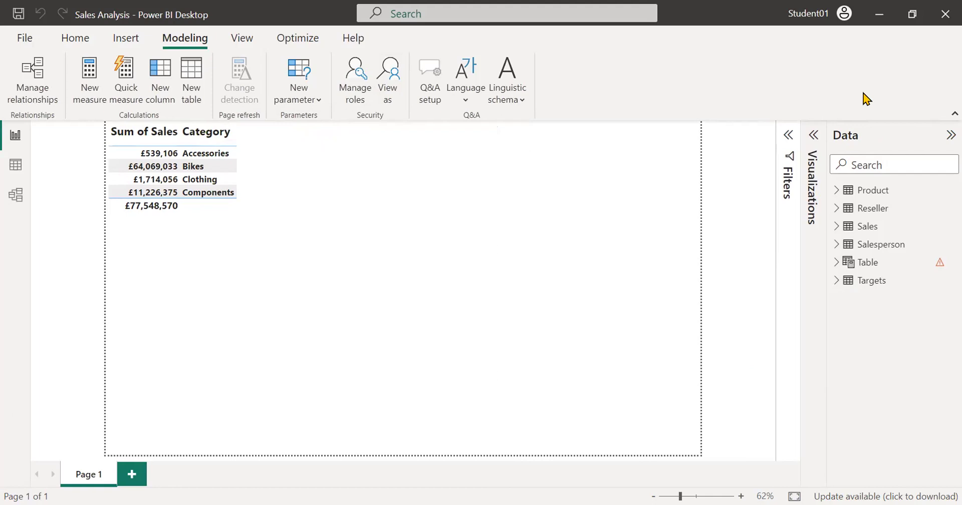
left_click(836, 228)
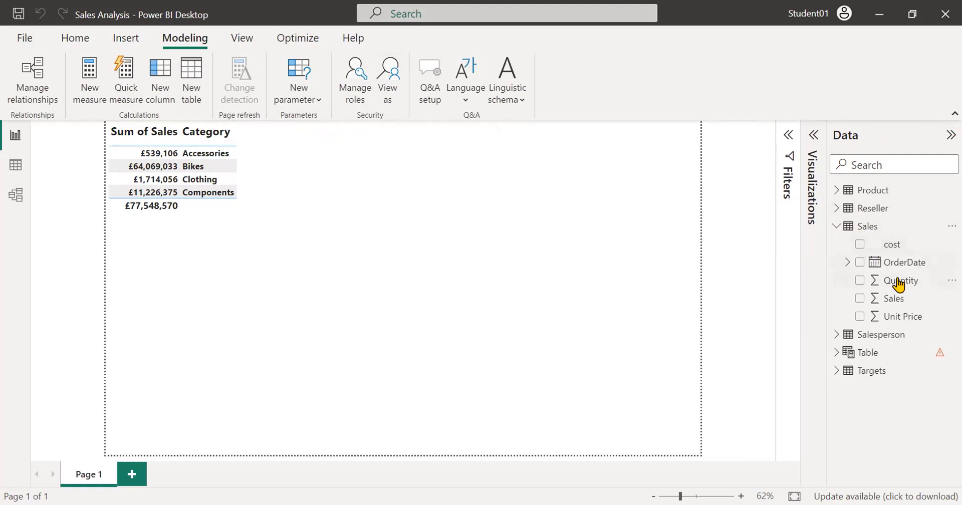
left_click(836, 227)
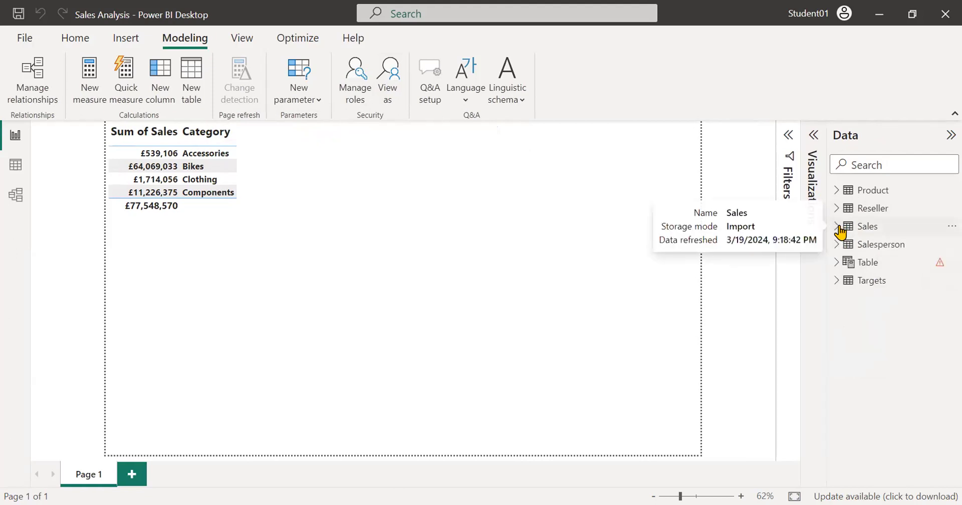
Delete the faulty calculated table named Table from the model and confirm the deletion
left_click(836, 263)
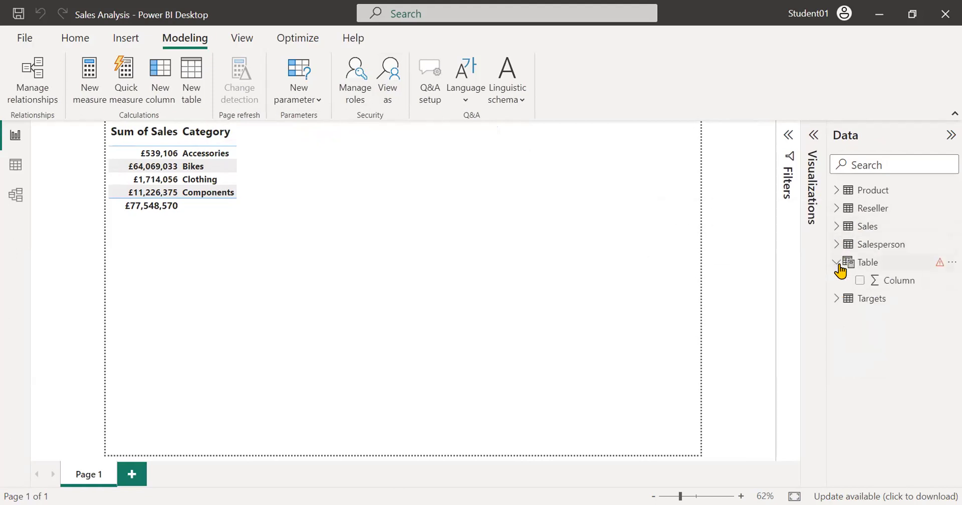
left_click(952, 262)
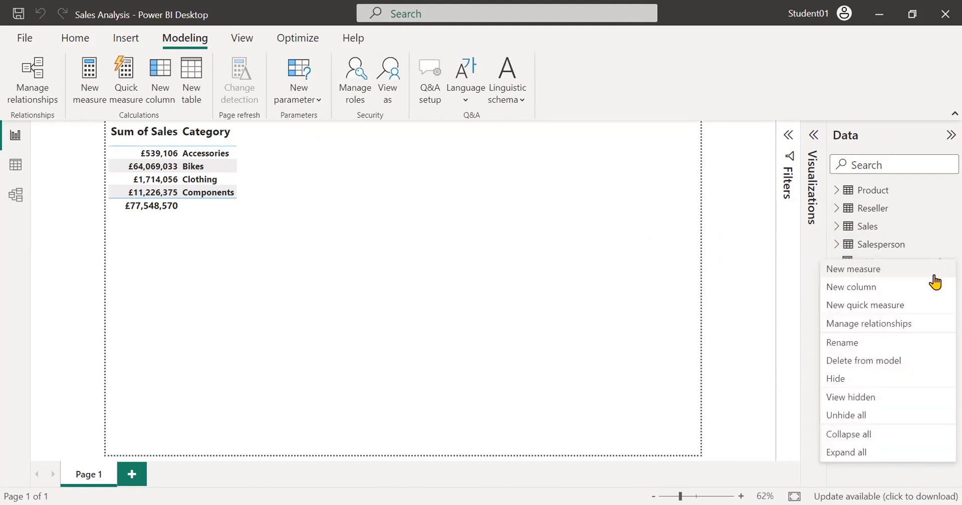
left_click(908, 360)
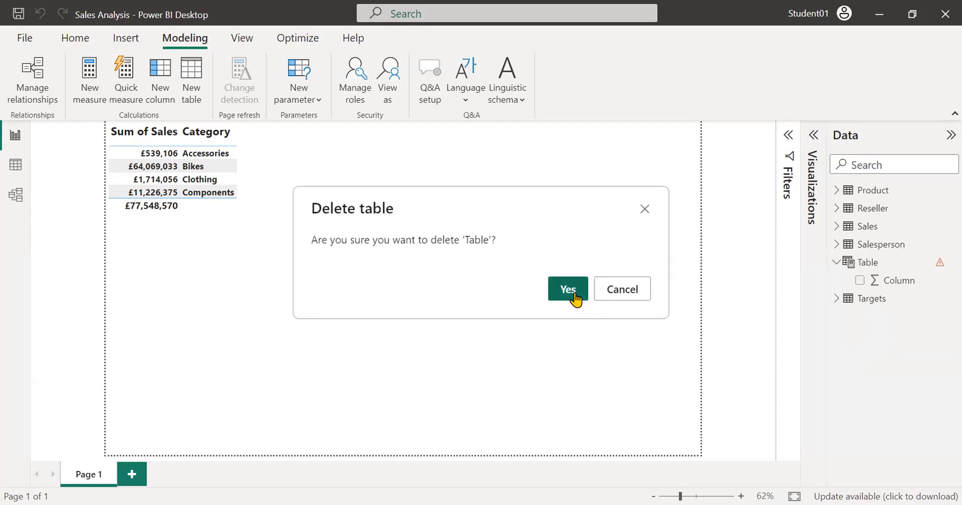
left_click(576, 296)
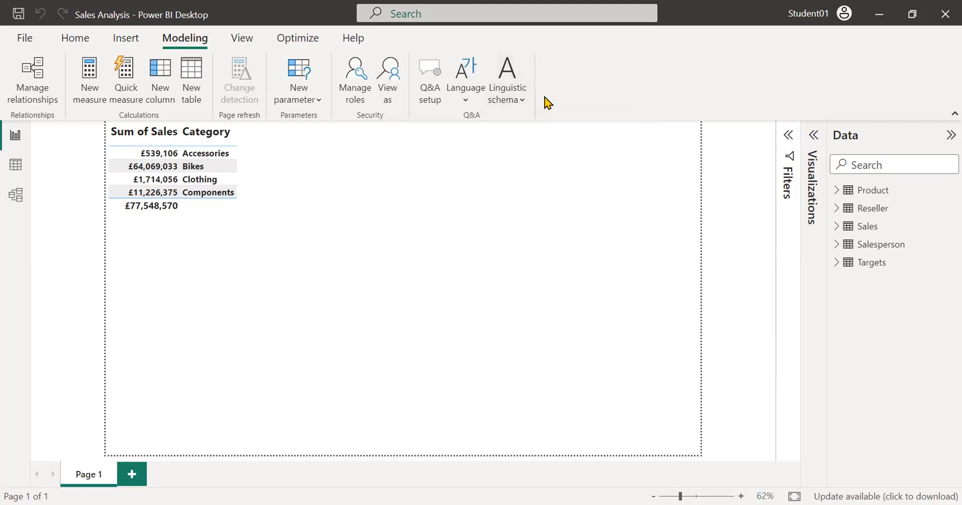
Open the model view with the diagram of all tables
left_click(17, 195)
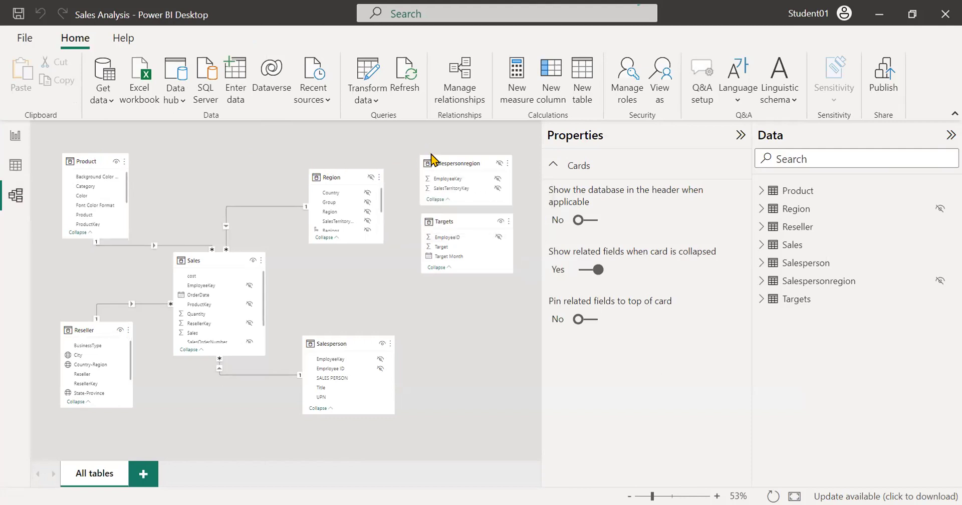
mouse_move(338, 176)
Try to create a relationship between Region and Sales on SalesTerritoryKey, inspect the cardinality options, and cancel
left_click(469, 87)
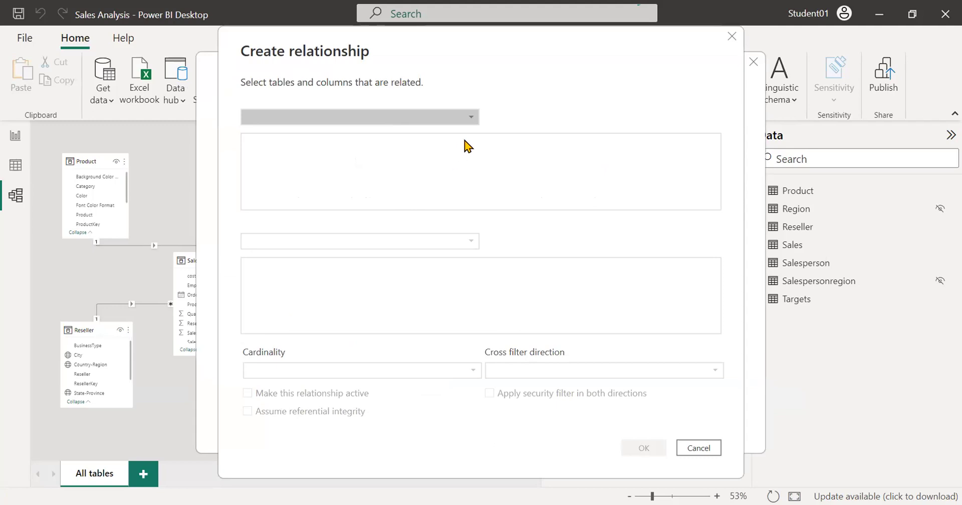
left_click(470, 119)
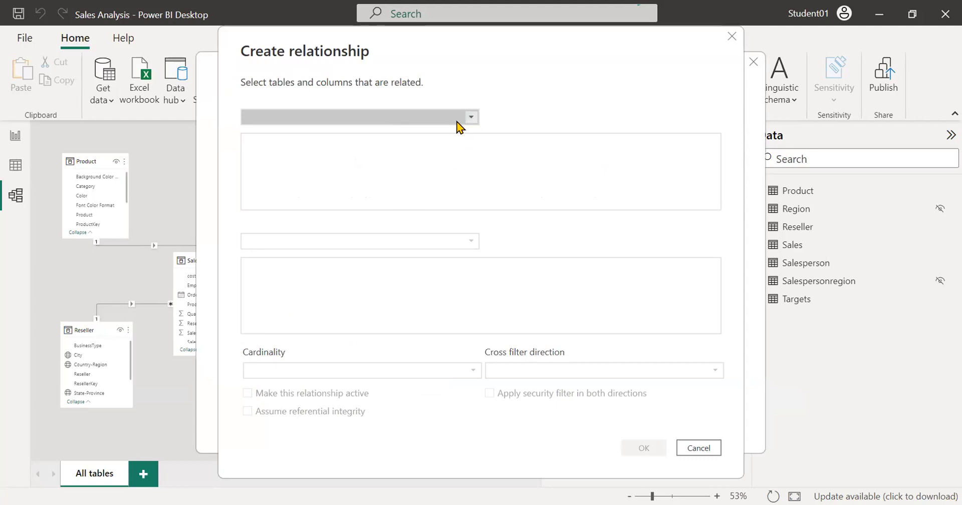
left_click(390, 149)
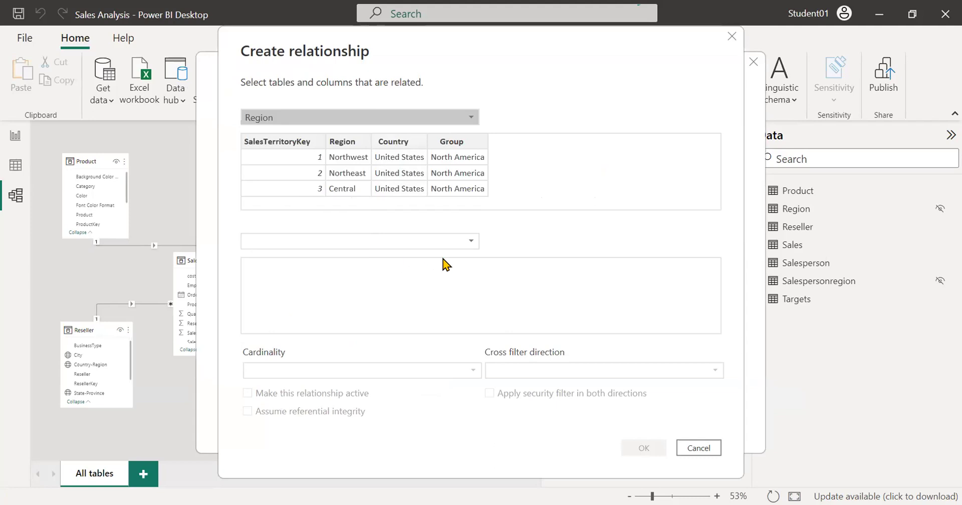
left_click(474, 243)
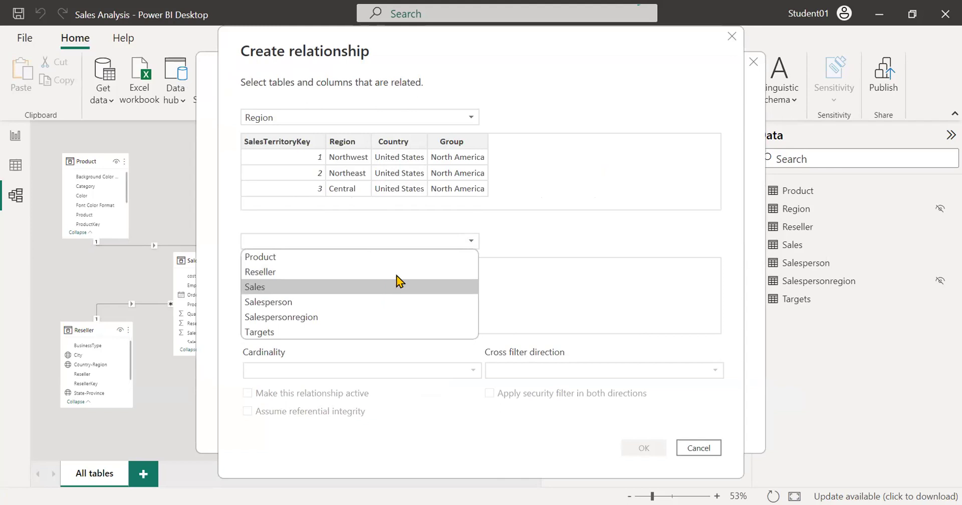
left_click(395, 283)
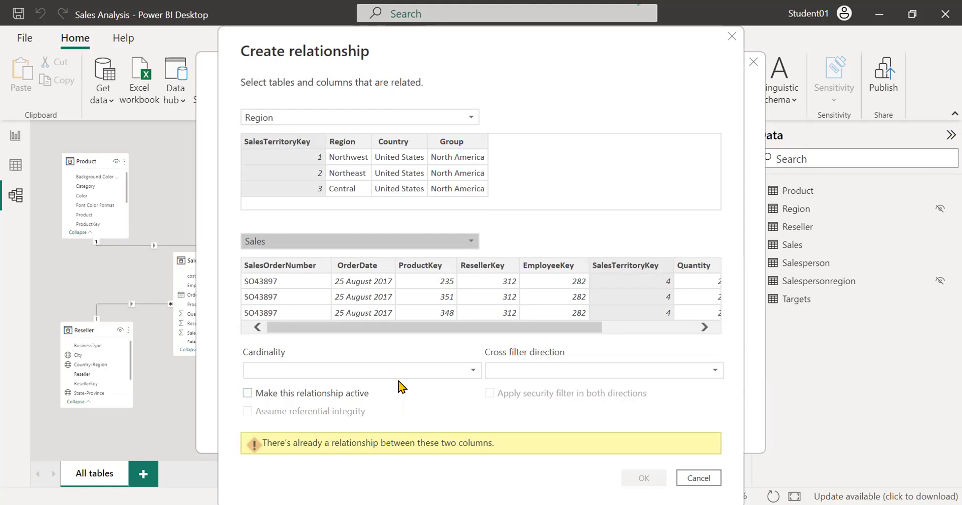
left_click(465, 371)
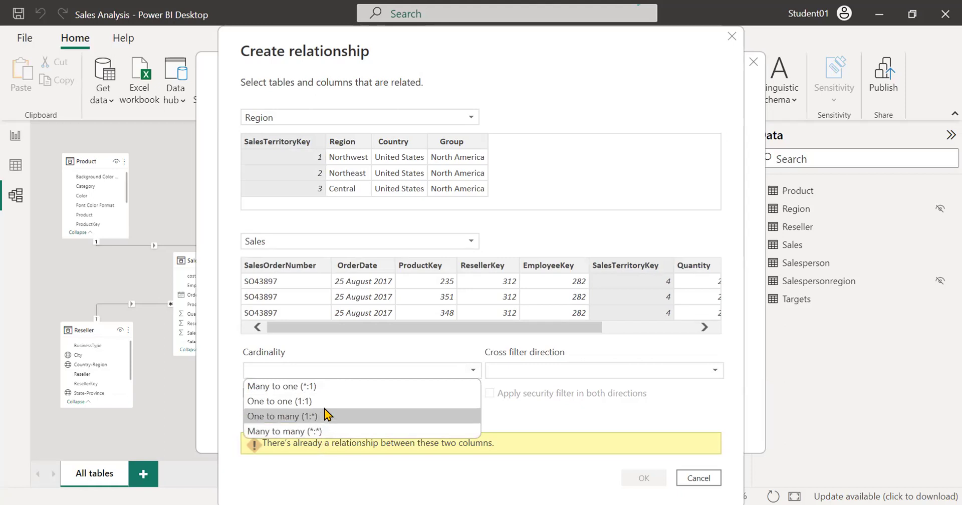
left_click(730, 35)
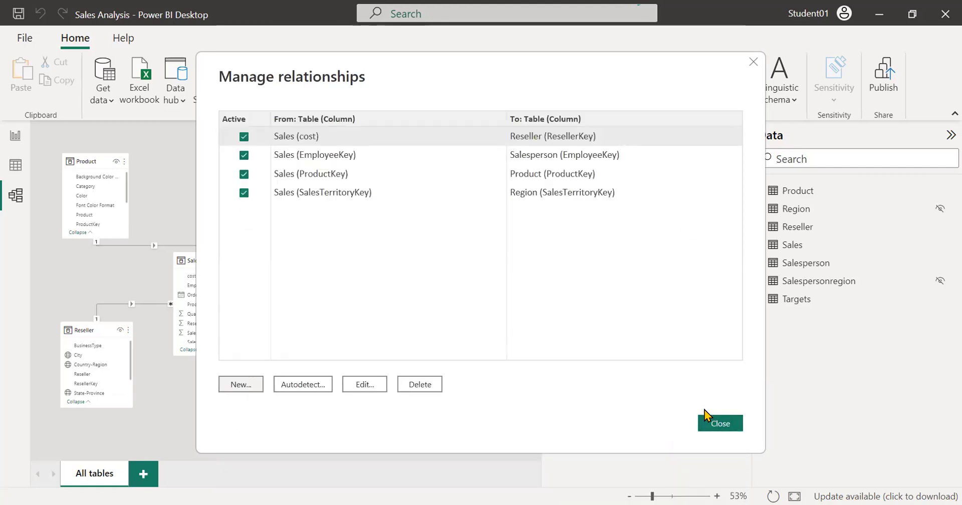
left_click(713, 426)
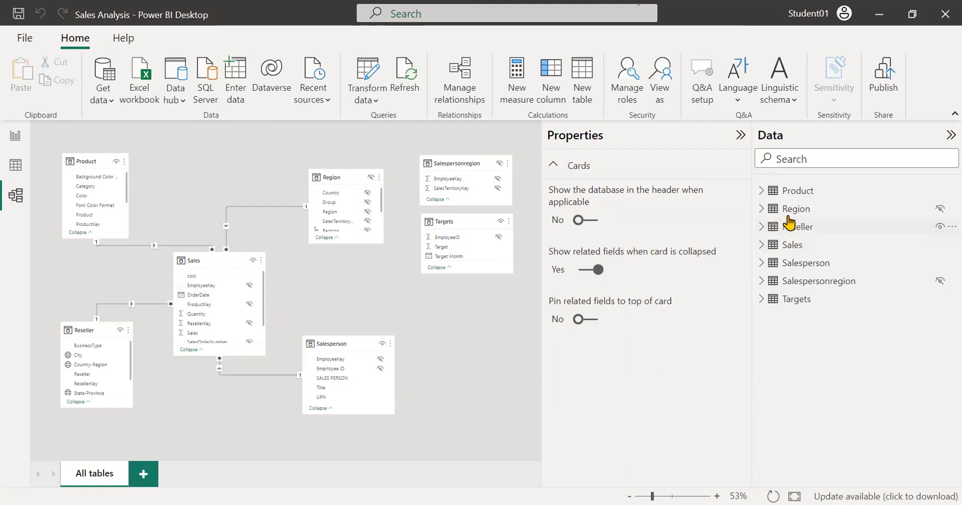
Review the Region table's fields and set its Is hidden property to No
left_click(760, 209)
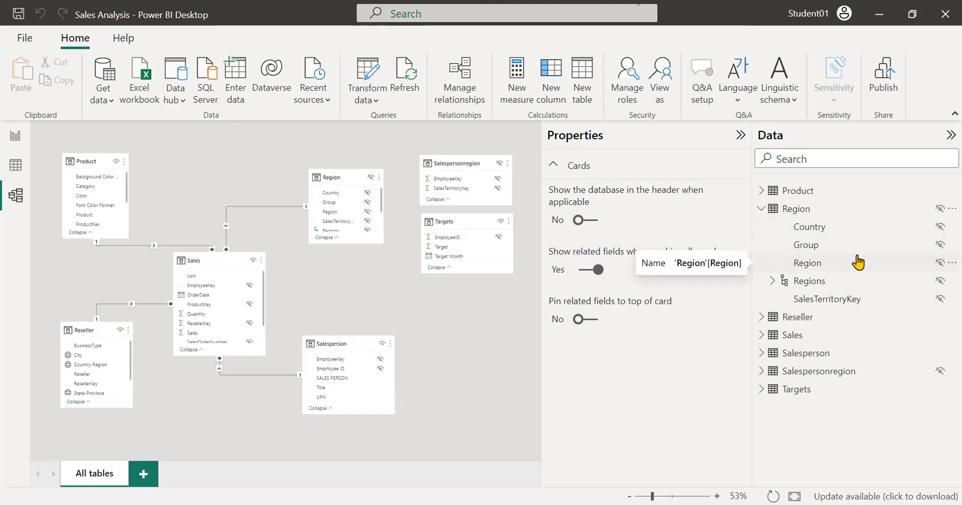
left_click(760, 209)
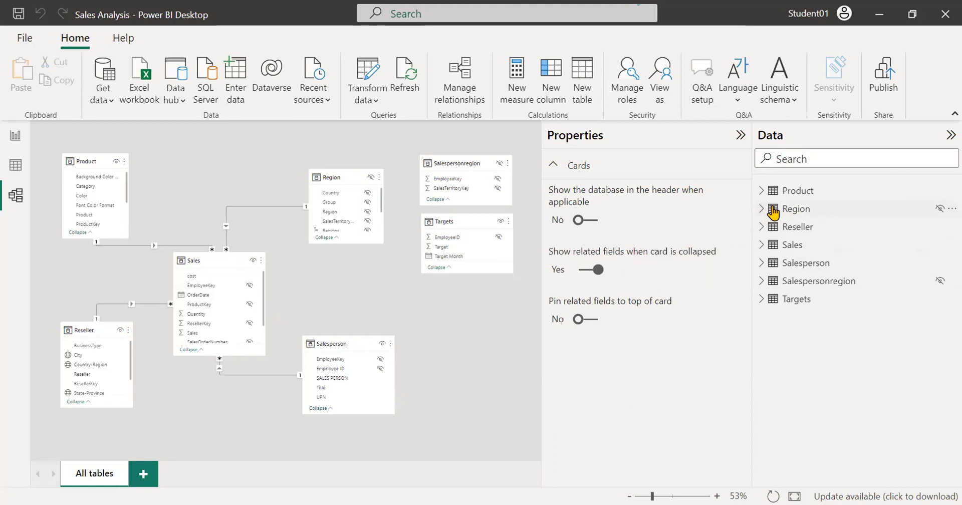
left_click(808, 212)
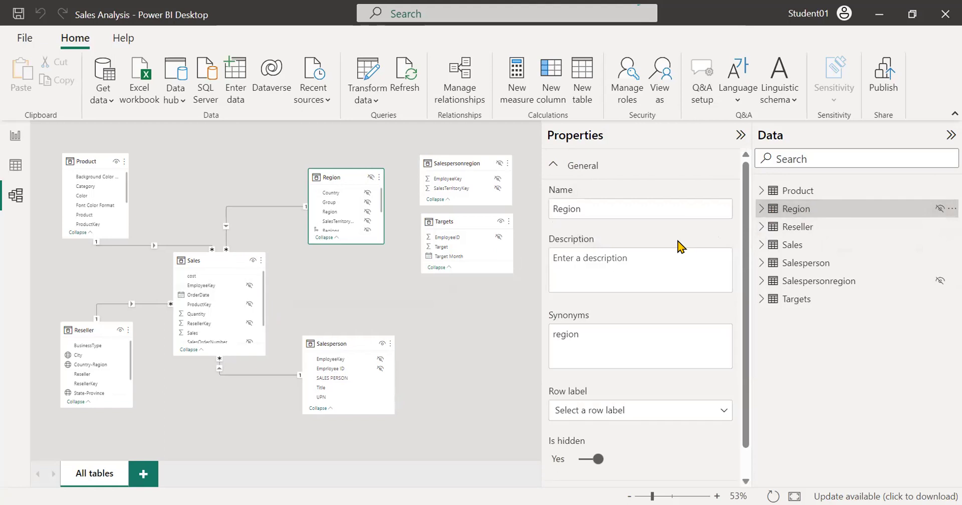
scroll(695, 236, "down", 1)
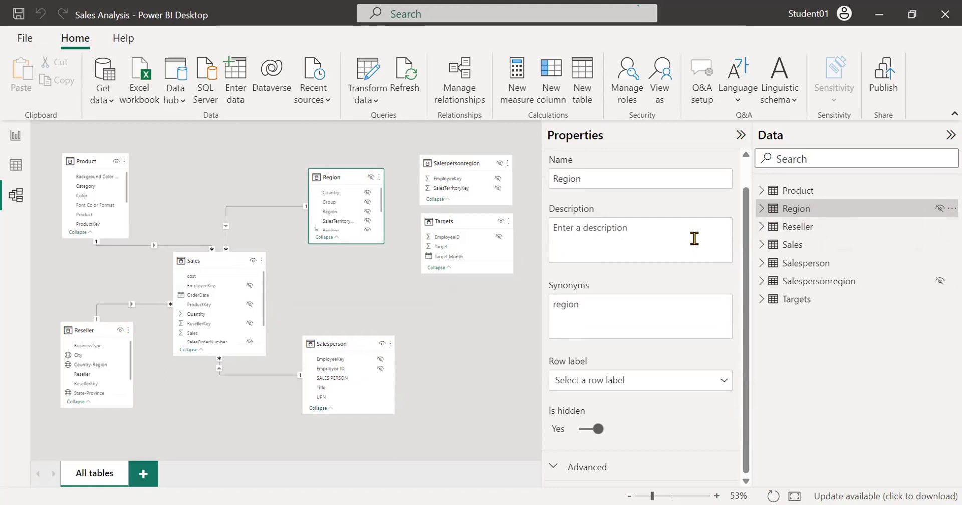
scroll(694, 239, "up", 1)
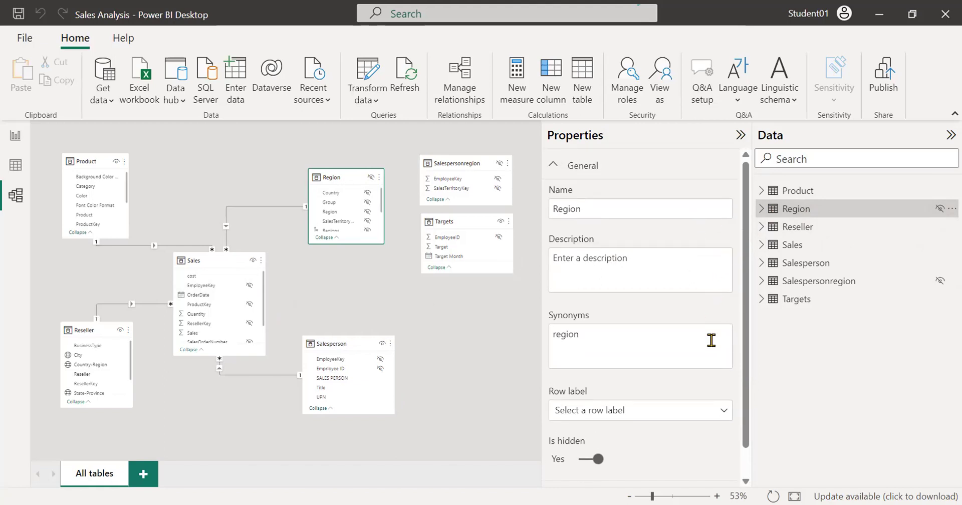
scroll(704, 389, "down", 1)
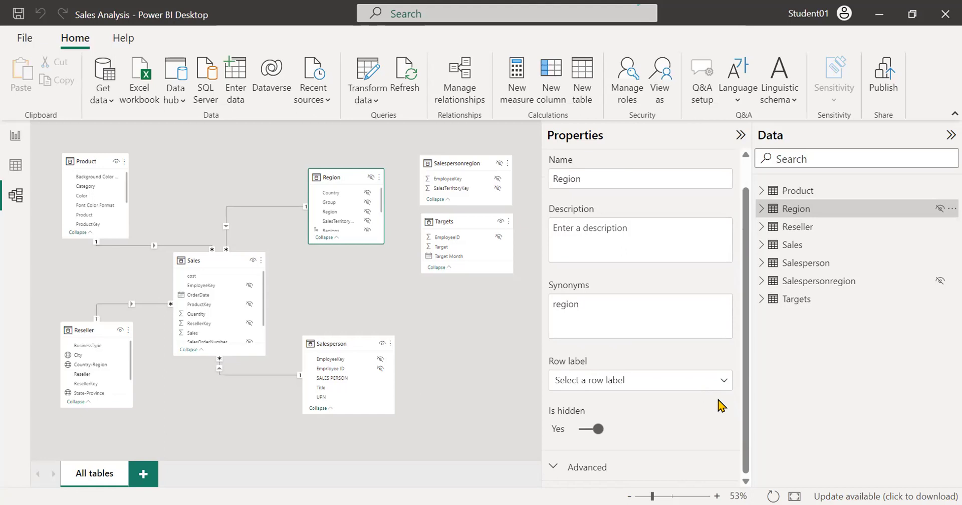
left_click(597, 428)
scroll(637, 376, "down", 3)
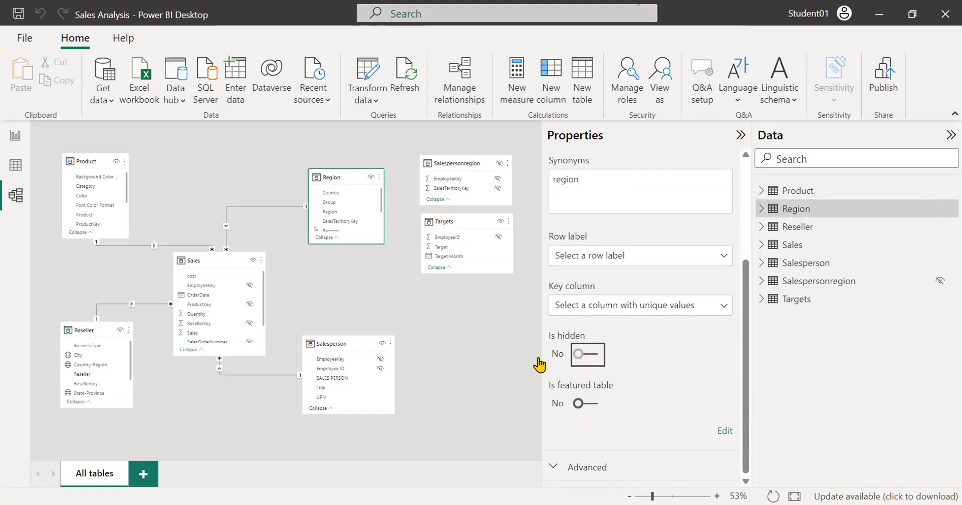
scroll(541, 362, "up", 3)
left_click(593, 429)
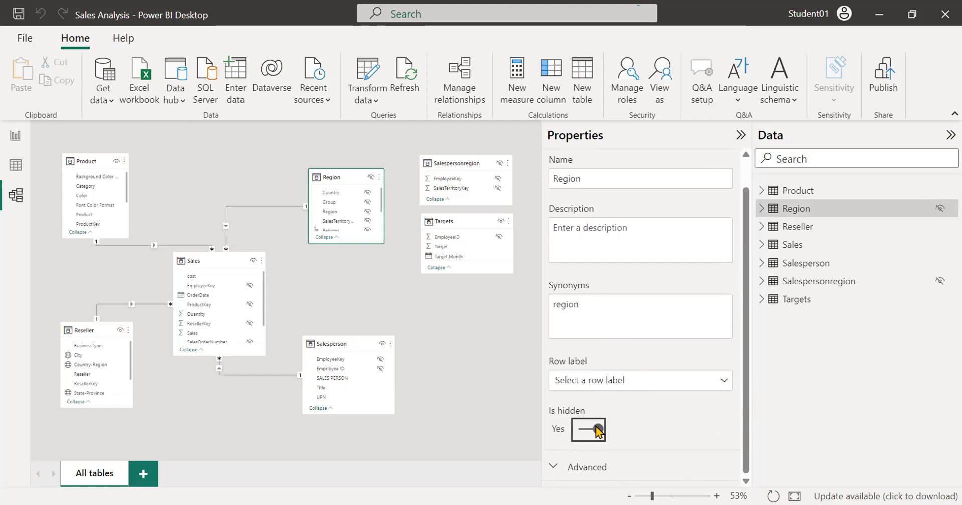
left_click(595, 430)
scroll(613, 389, "down", 3)
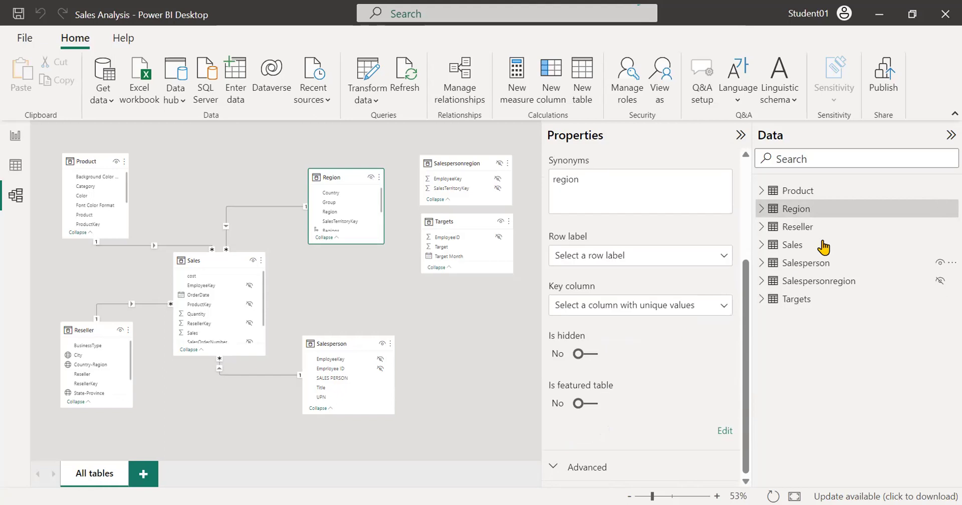
Check the fields of the Sales table and the properties of the Sales and Salesperson tables
left_click(763, 244)
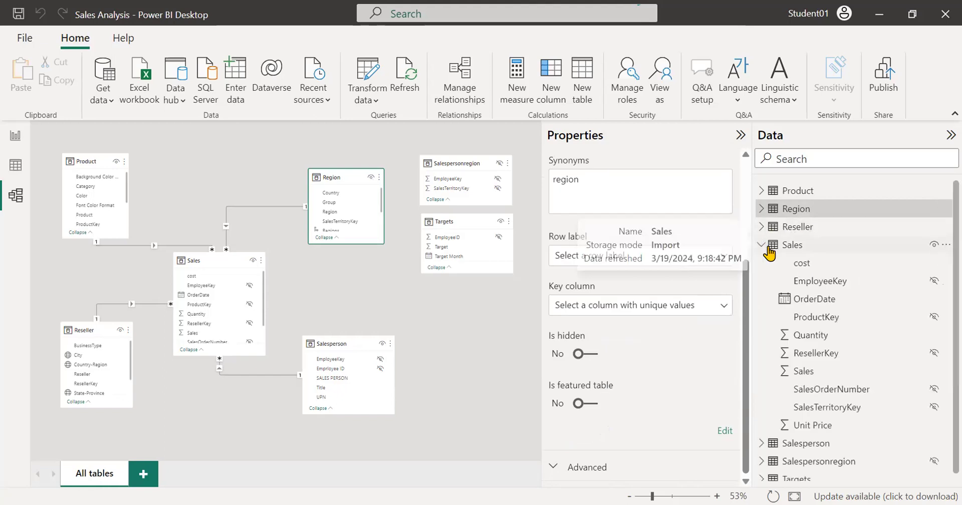
left_click(762, 245)
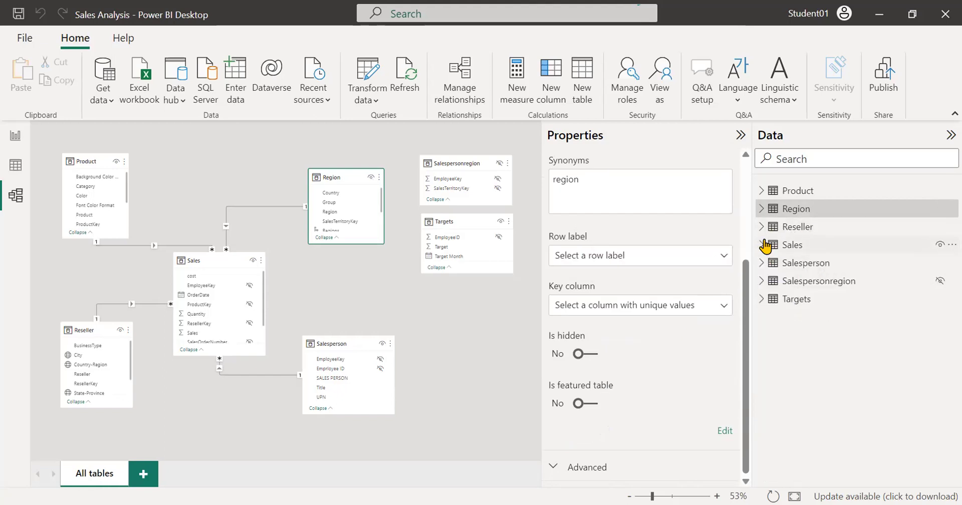
left_click(807, 247)
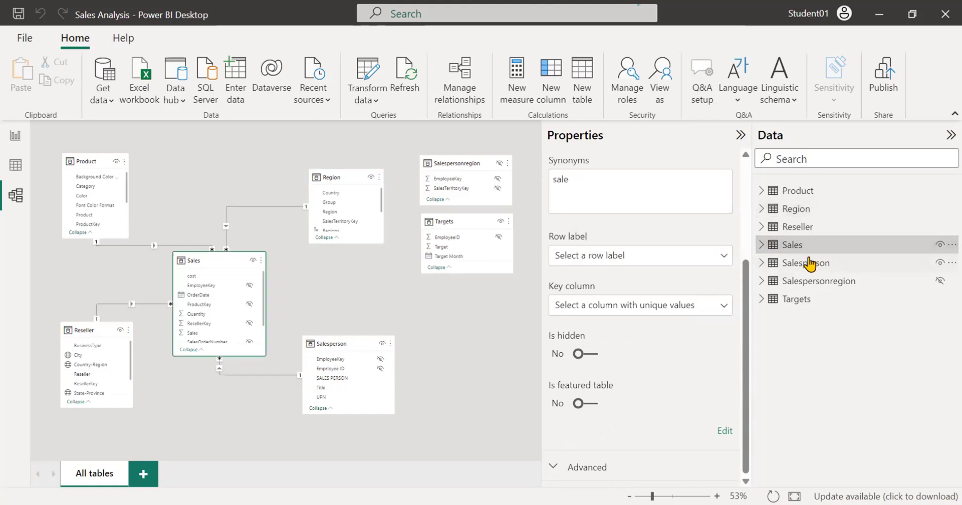
left_click(809, 262)
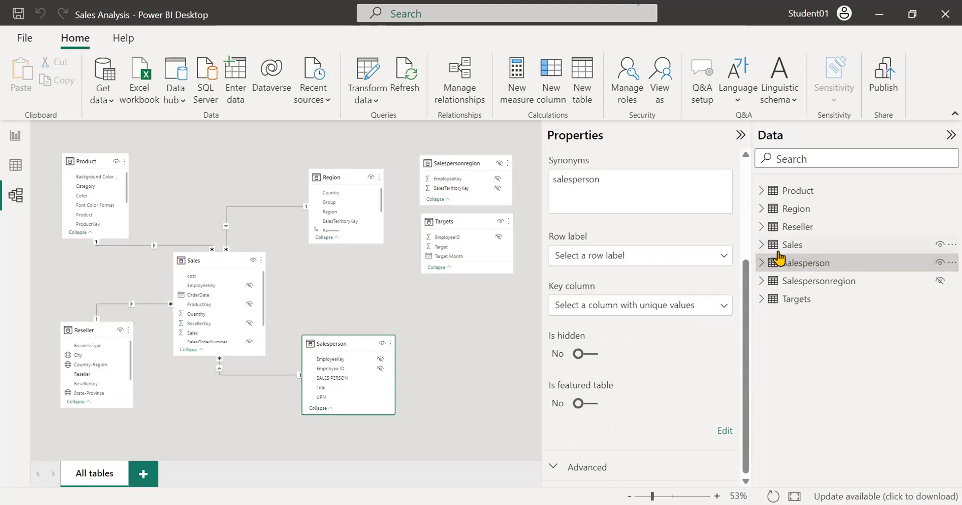
Set the Salespersonregion table's Is hidden property to No and cancel the save-changes dialog
left_click(782, 284)
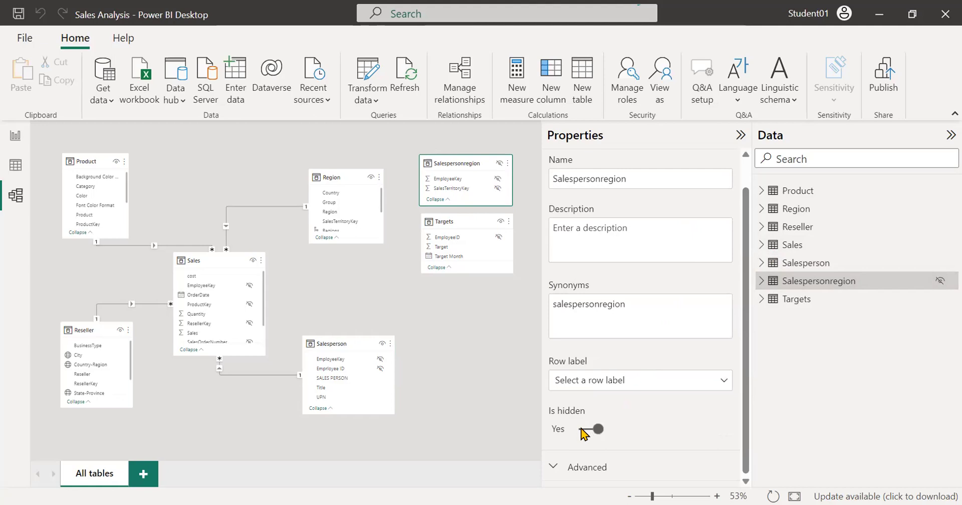
left_click(596, 430)
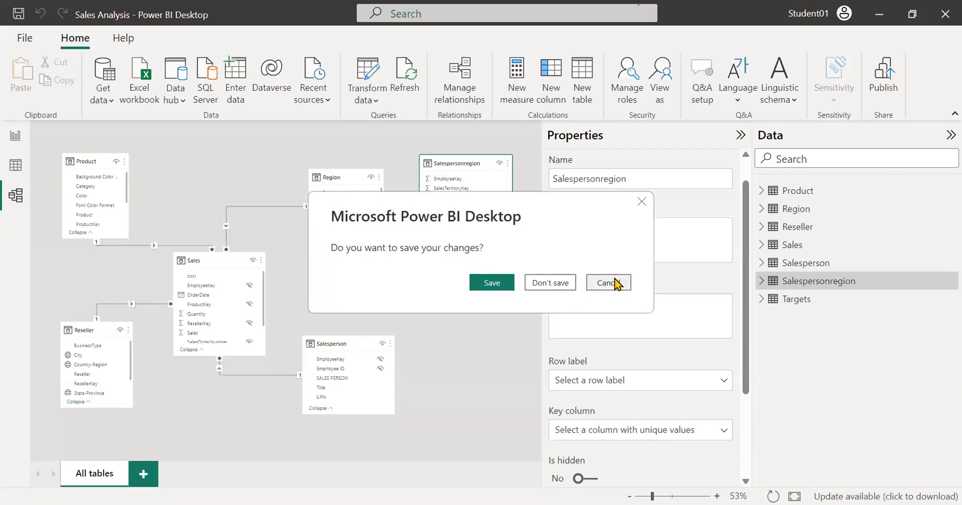
left_click(615, 284)
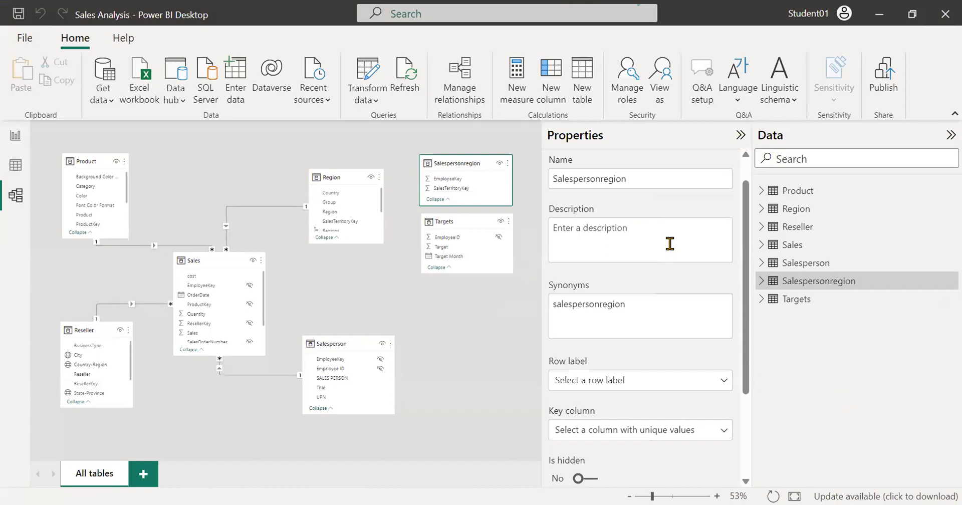
Rename the Salesperson table as Salesperson (Performance) in its properties
left_click(810, 245)
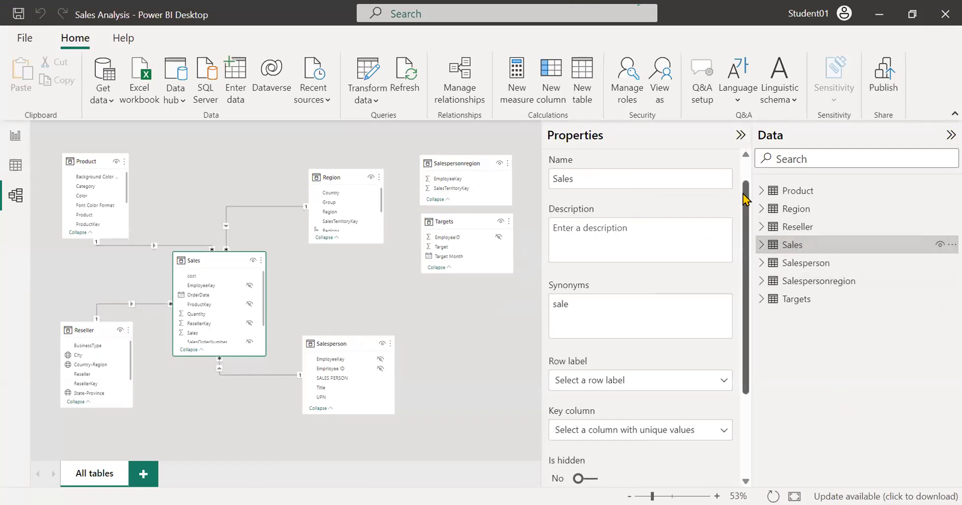
left_click(799, 262)
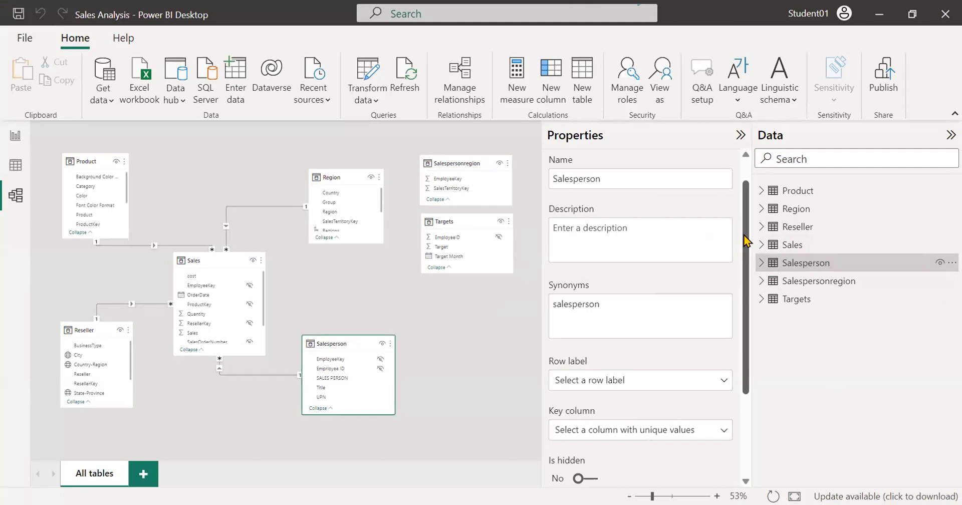
scroll(746, 240, "down", 2)
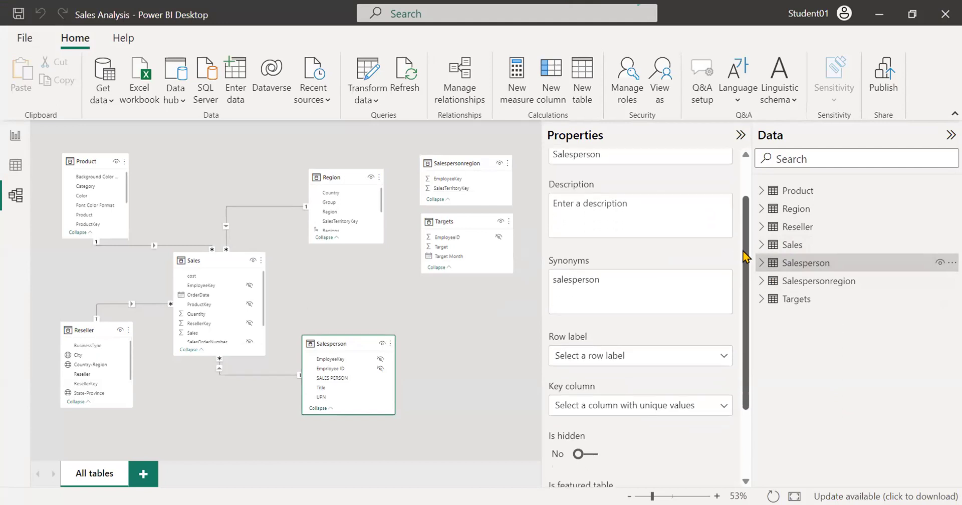
left_click(799, 290)
left_click(801, 268)
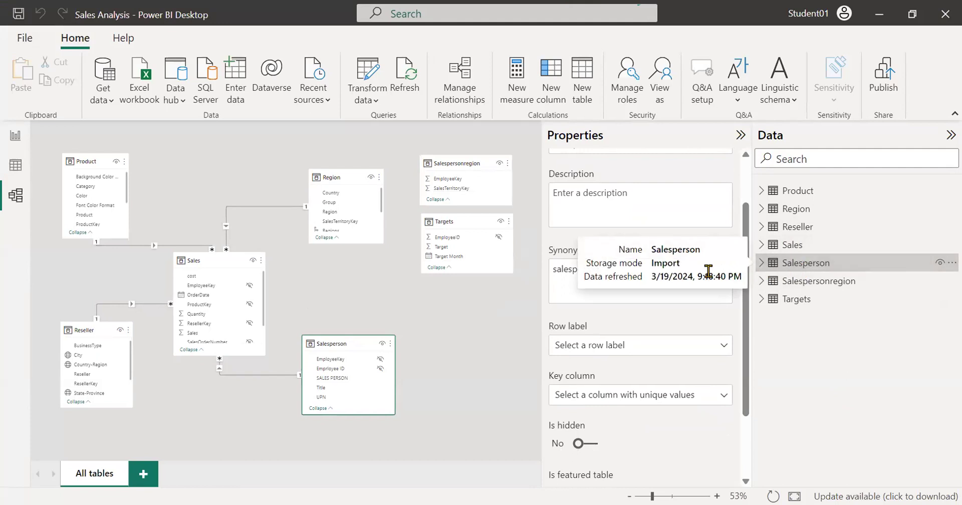
scroll(611, 235, "up", 3)
left_click(628, 210)
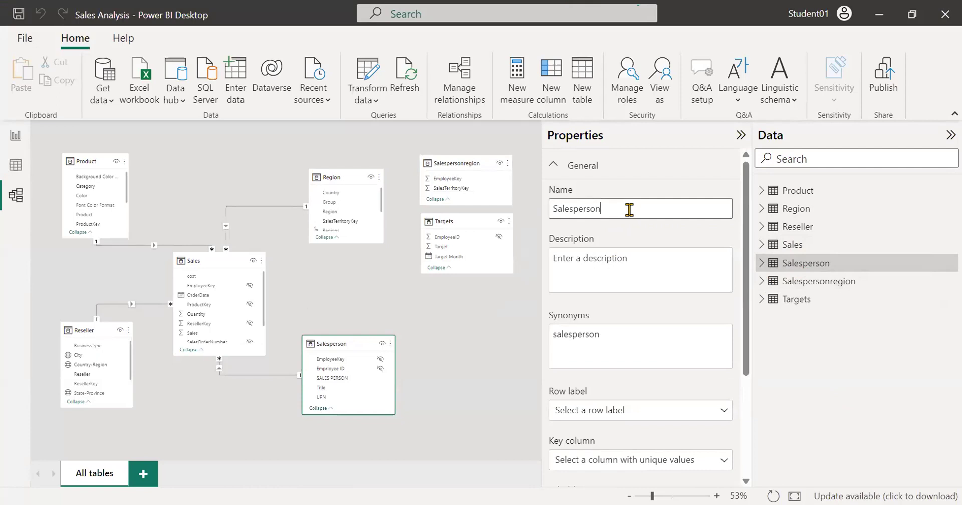
type("(")
key("BackSpace")
type("Performance")
key("Return")
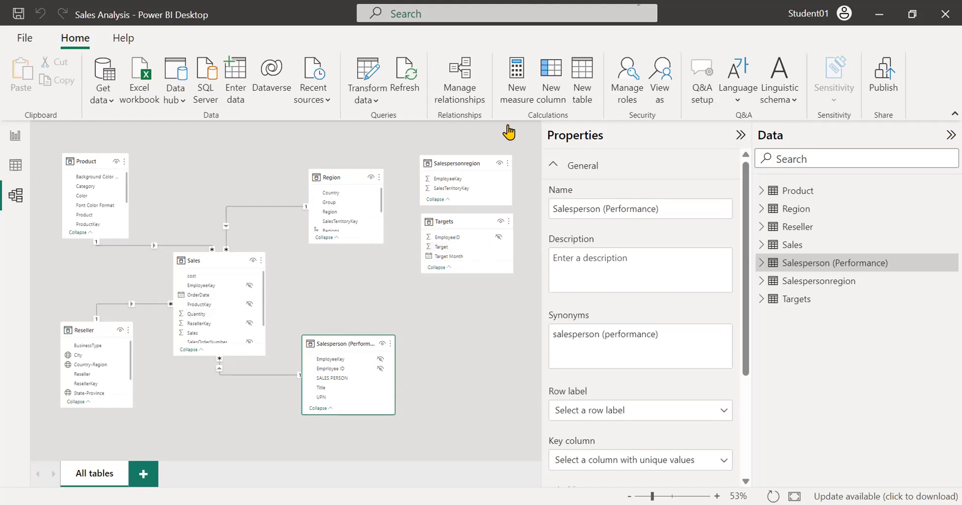
Create an active one-to-many relationship from Salesperson (Performance) to Salespersonregion on EmployeeKey with single cross filter direction
left_click(470, 99)
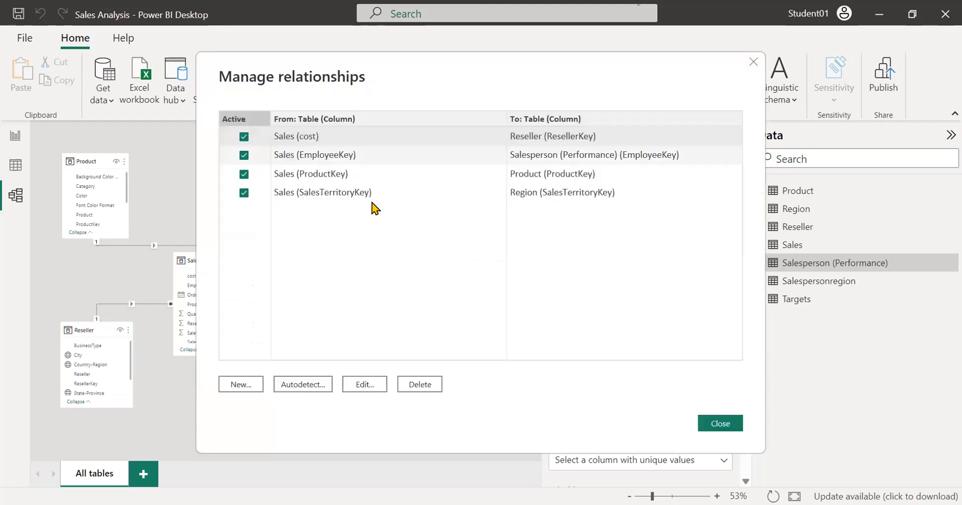
left_click(242, 384)
left_click(471, 119)
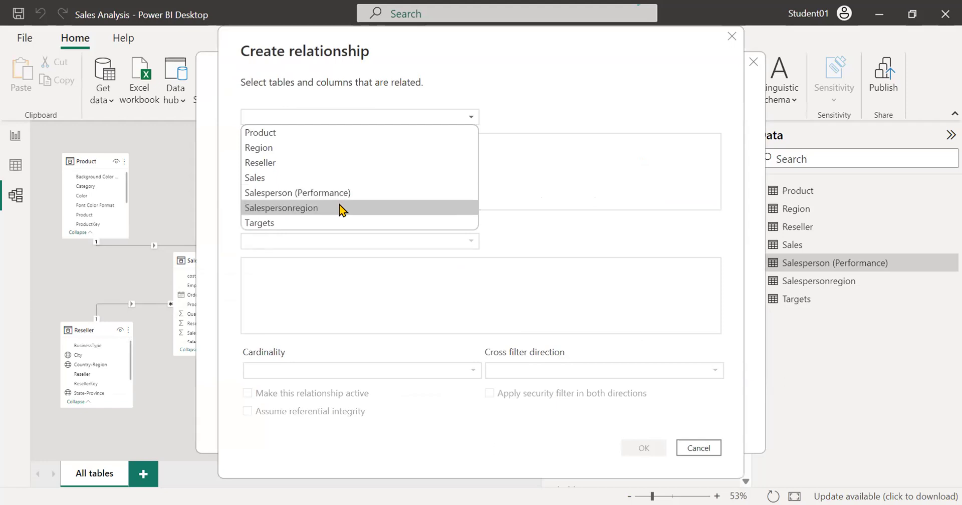
left_click(329, 211)
left_click(471, 242)
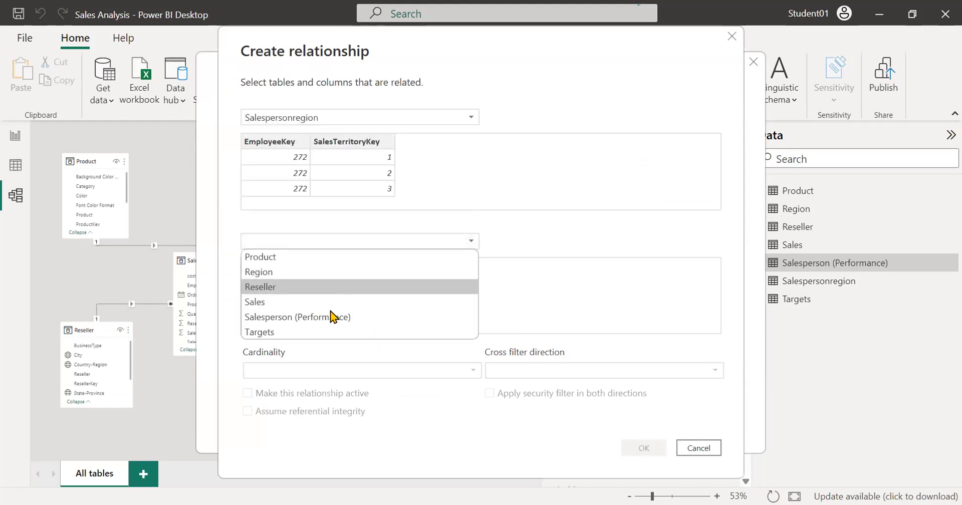
left_click(315, 334)
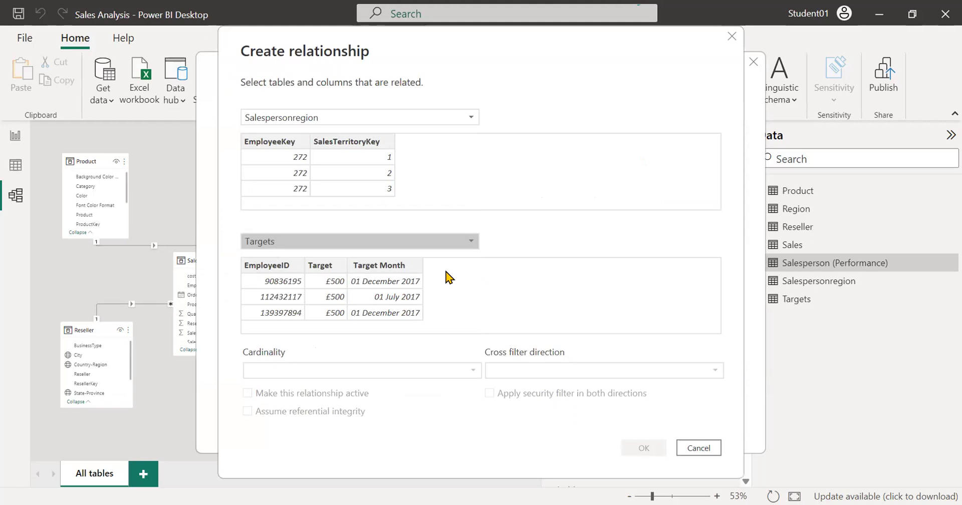
left_click(471, 120)
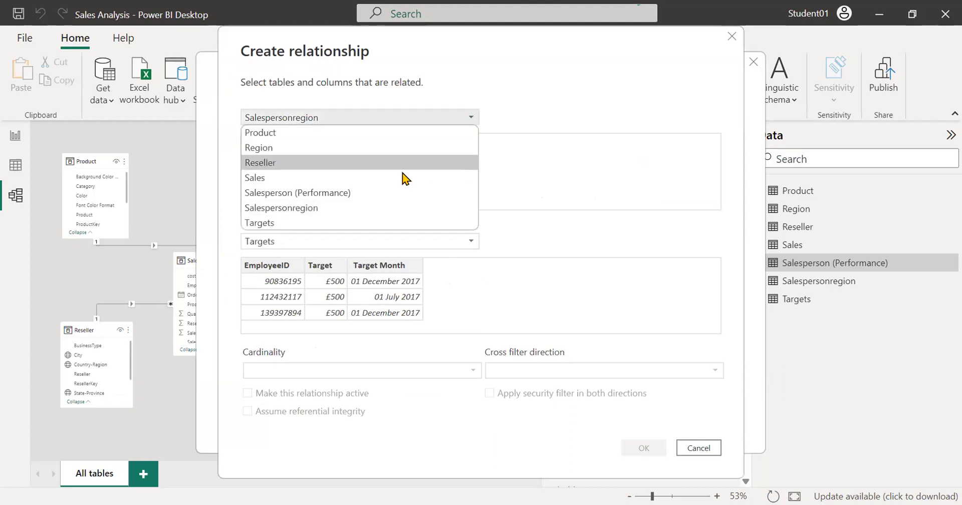
left_click(384, 195)
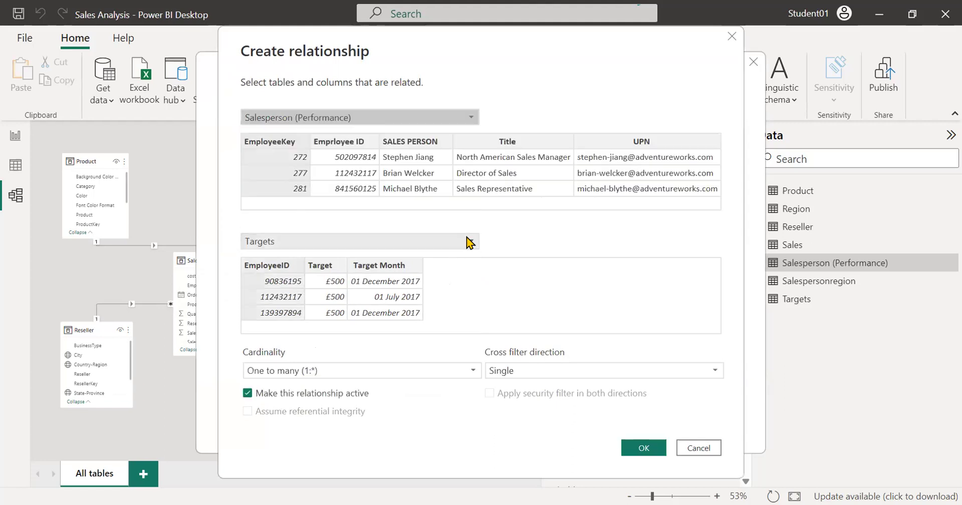
left_click(468, 242)
left_click(349, 317)
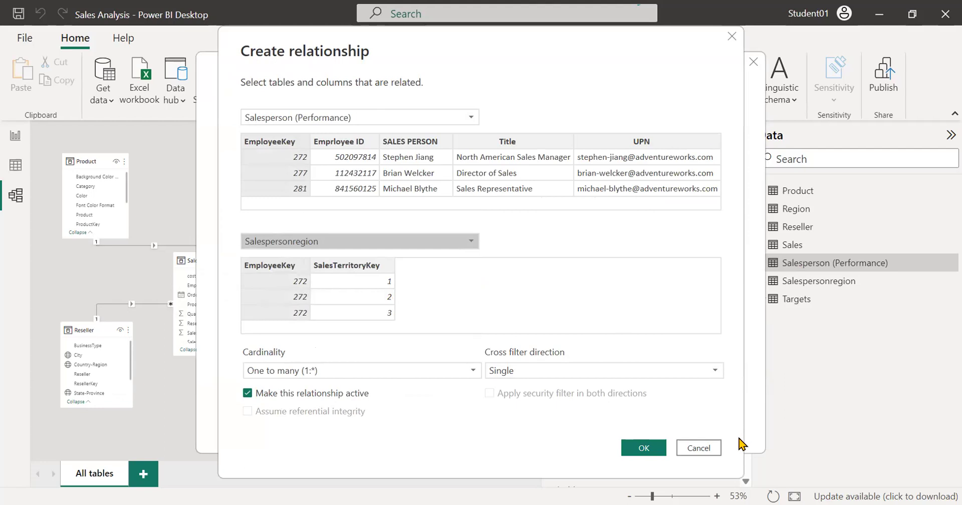
left_click(643, 443)
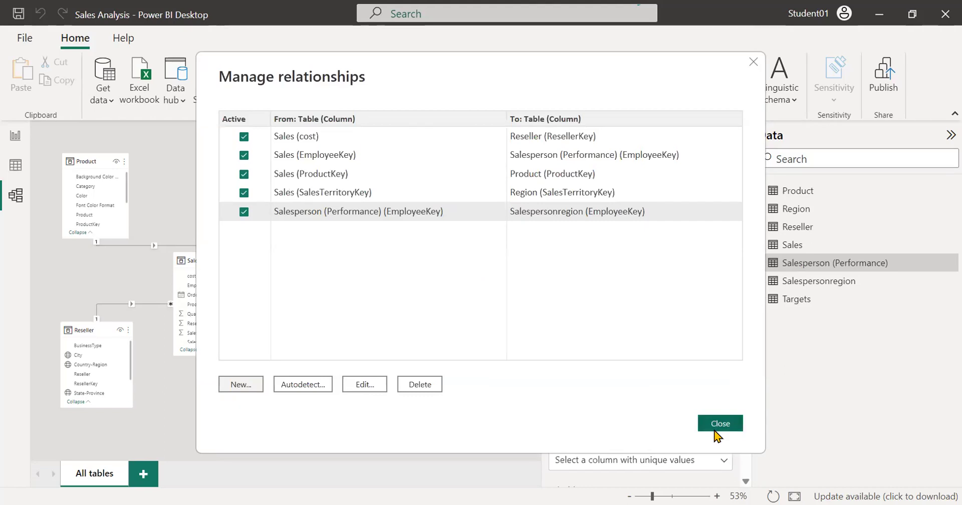
left_click(719, 423)
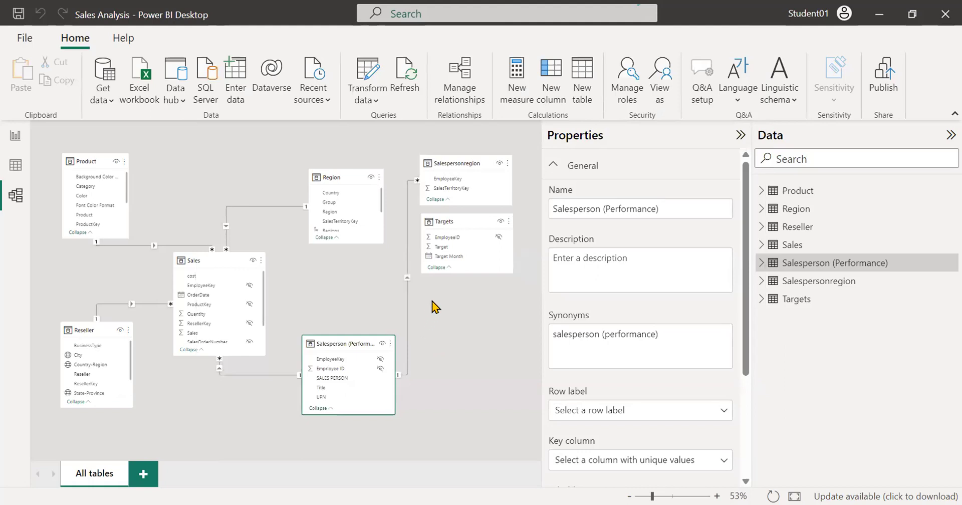
Move the Salespersonregion table below the Sales table in the model diagram
mouse_move(462, 163)
left_click_drag(462, 164, 171, 411)
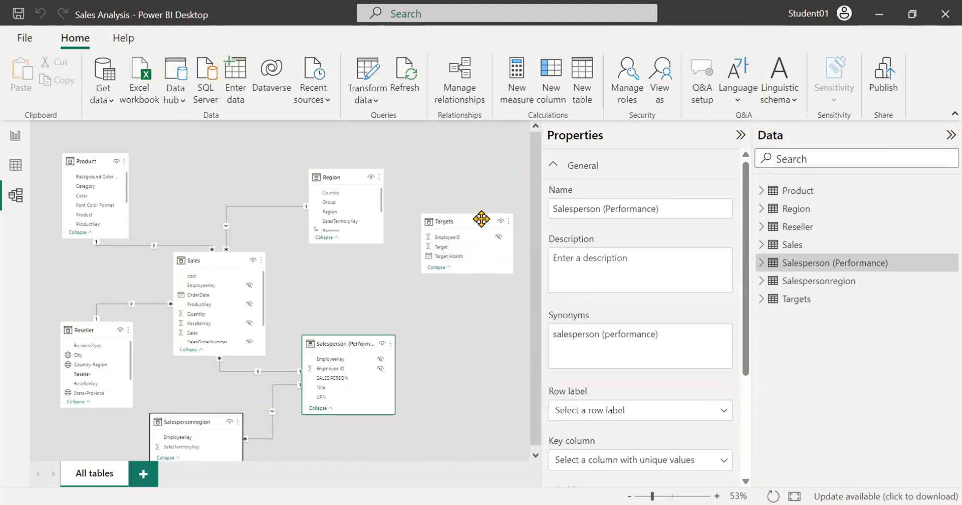
Create an active many-to-one relationship from Targets EmployeeID to Salesperson (Performance) EmployeeKey with single cross filter direction
left_click(456, 102)
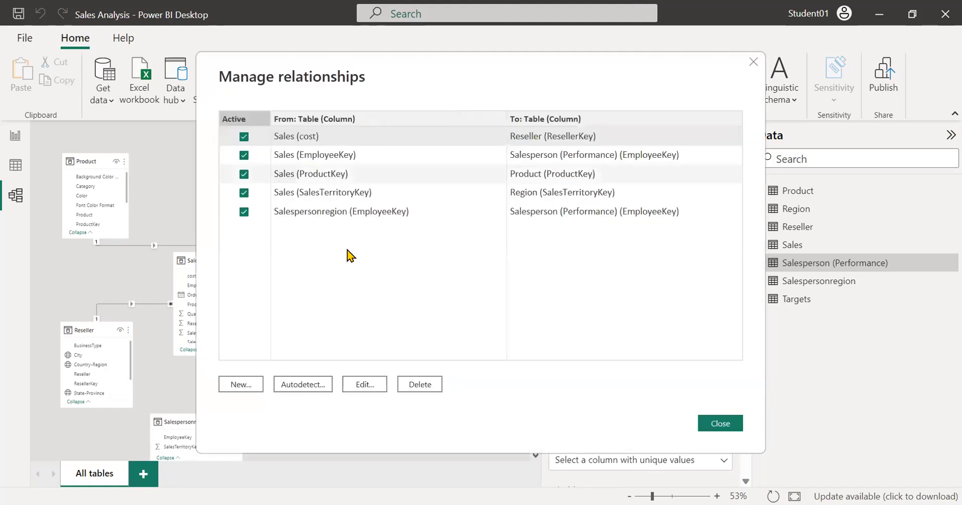
left_click(240, 384)
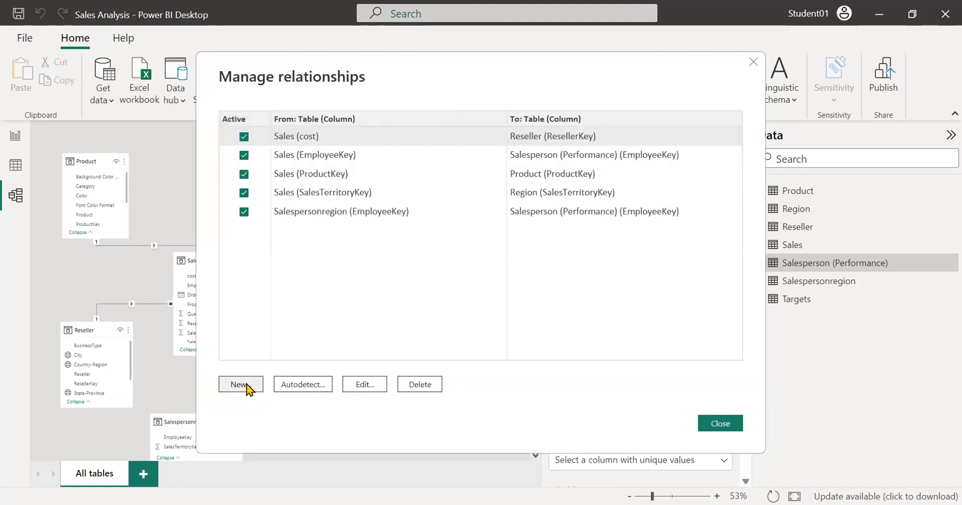
left_click(471, 119)
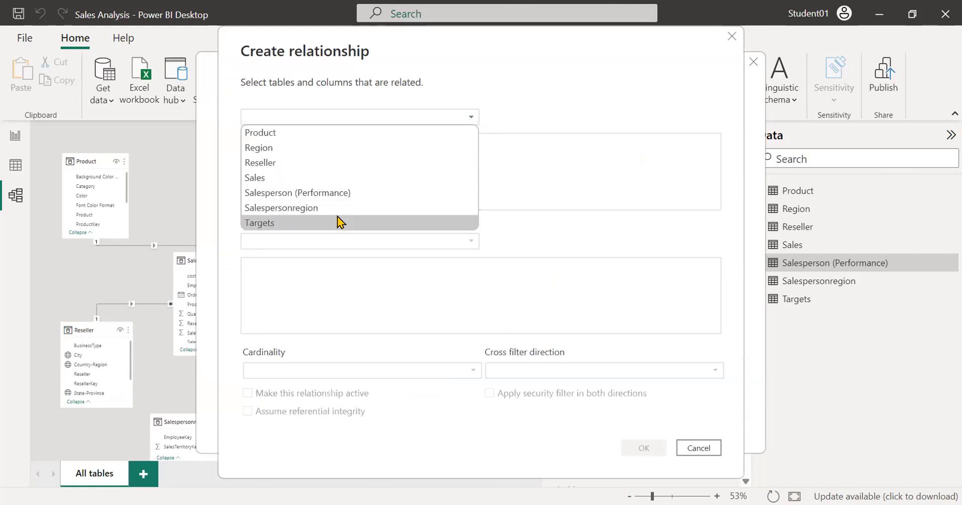
left_click(339, 222)
left_click(467, 242)
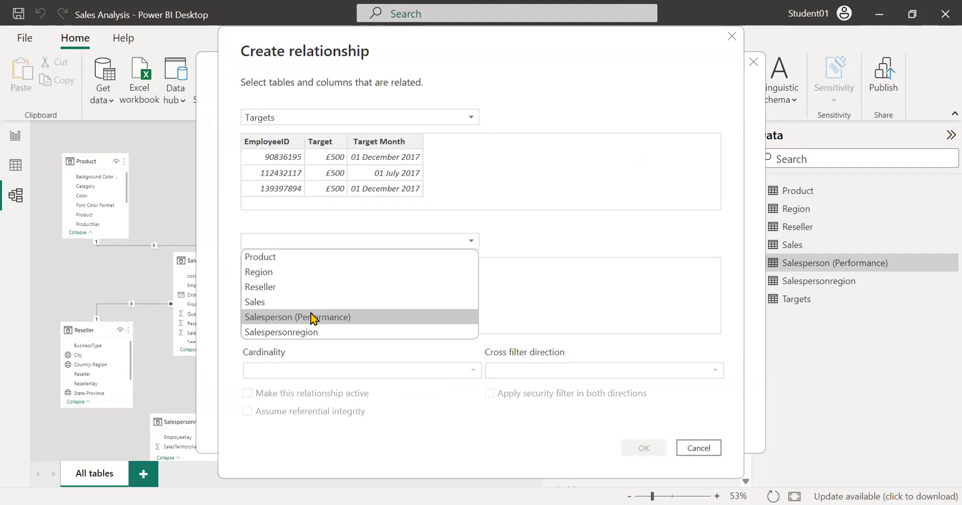
left_click(311, 318)
left_click(643, 447)
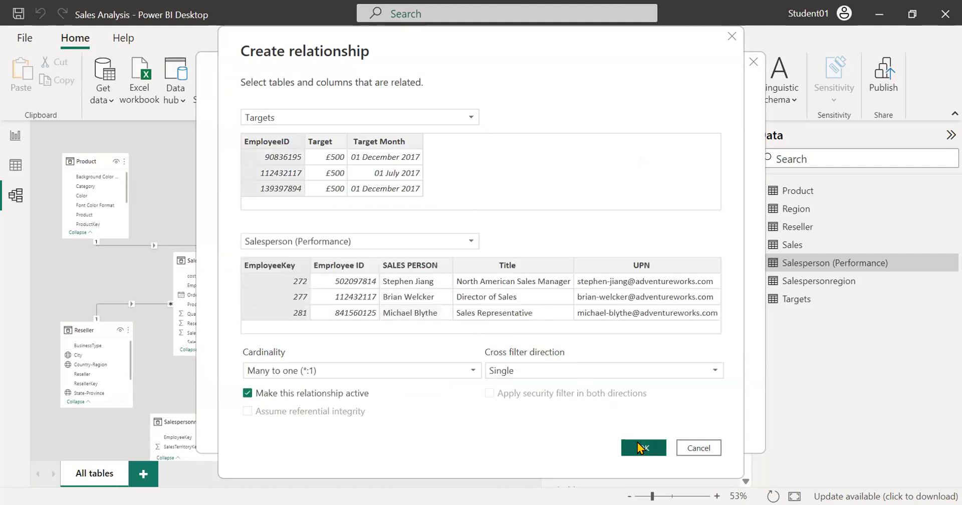
left_click(720, 423)
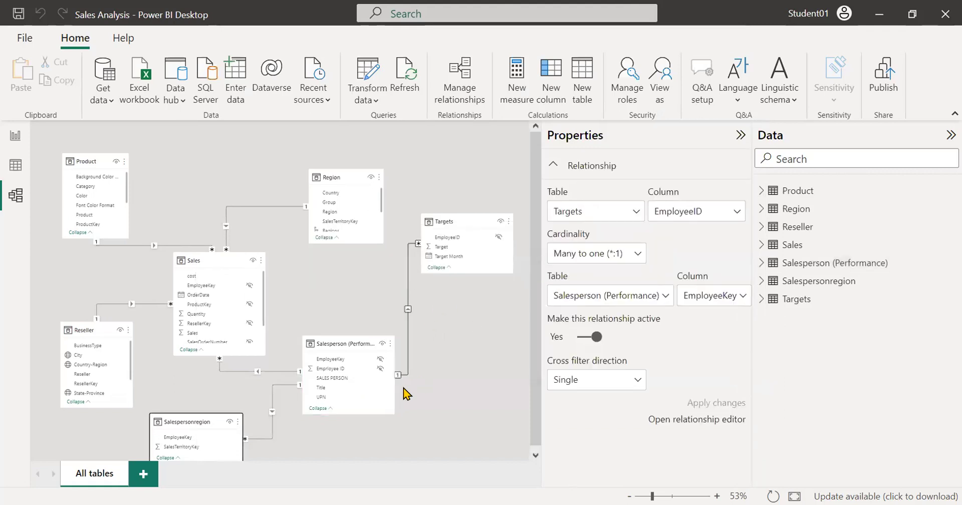
scroll(482, 319, "down", 1)
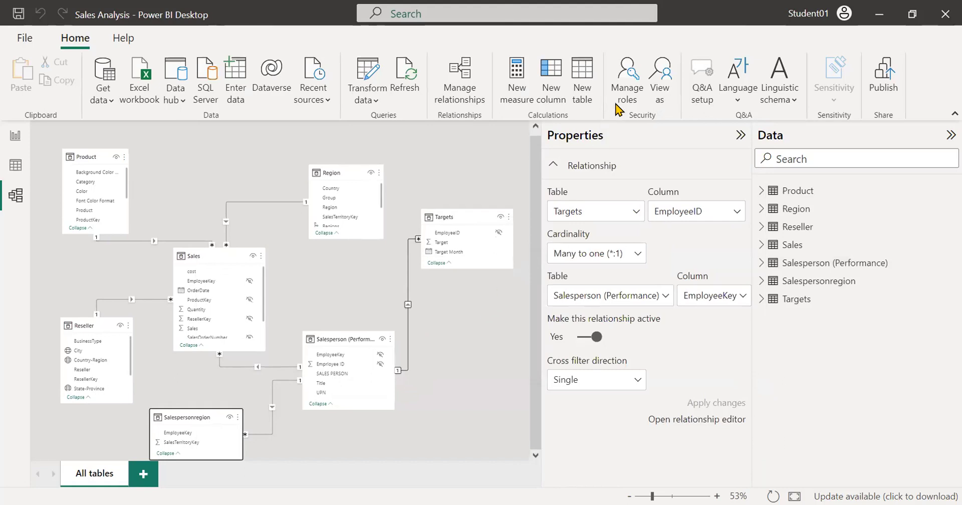
Start a new calculated table from the report view and replace its default formula text with the name Sales Person
left_click(15, 138)
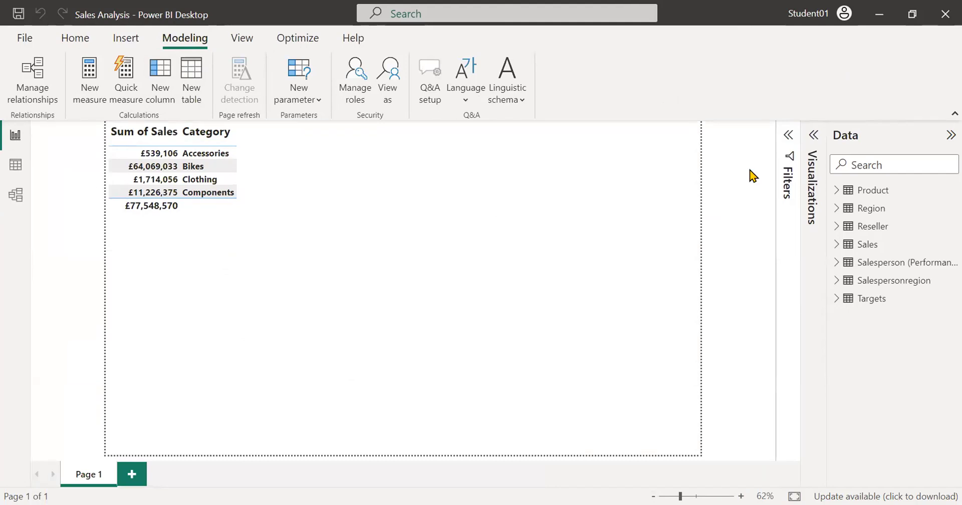
left_click(189, 77)
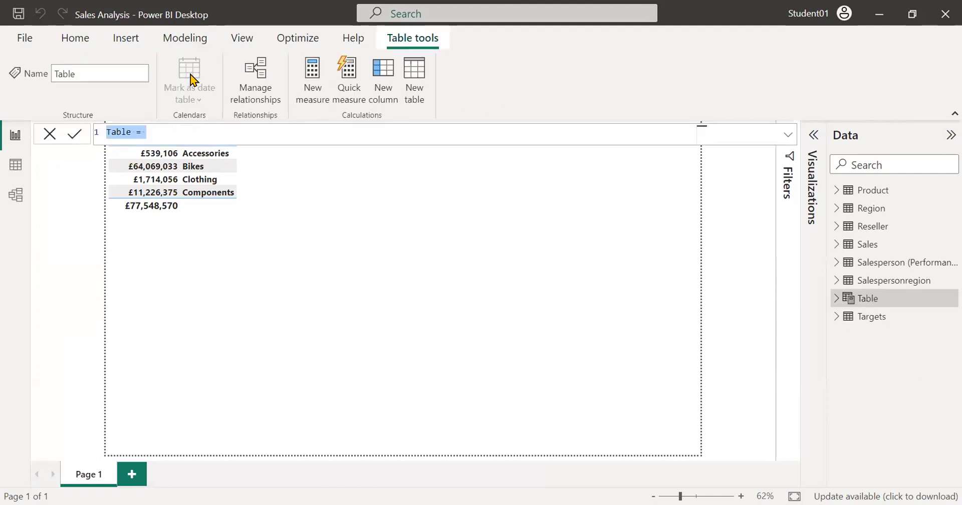
left_click(188, 132)
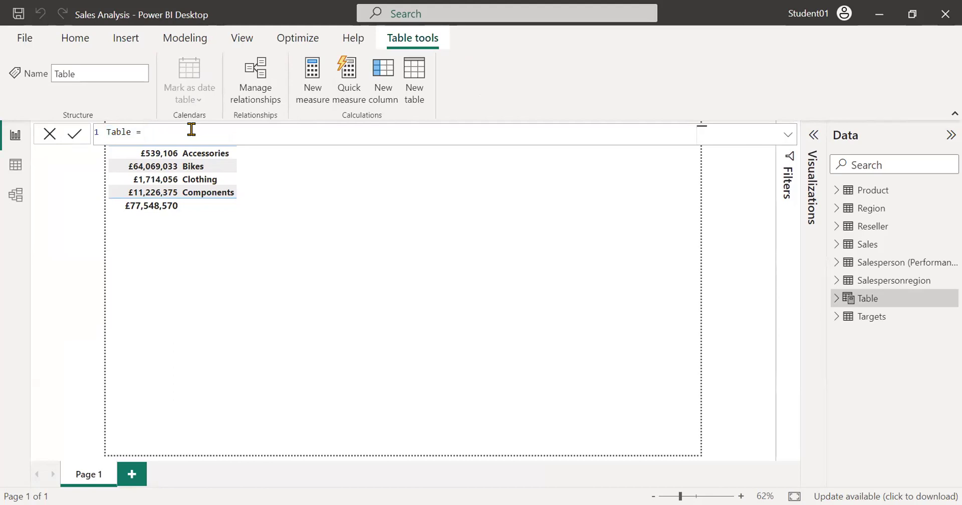
key("BackSpace")
key("BackSpace")
key("BackSpace")
key("BackSpace")
key("BackSpace")
key("BackSpace")
key("BackSpace")
key("BackSpace")
type("Sales Person")
Correct the table name in the formula to Salesperson, add an equals sign after it, and commit it
left_click(134, 131)
key("Delete")
key("BackSpace")
key("Delete")
type("p")
left_click(252, 135)
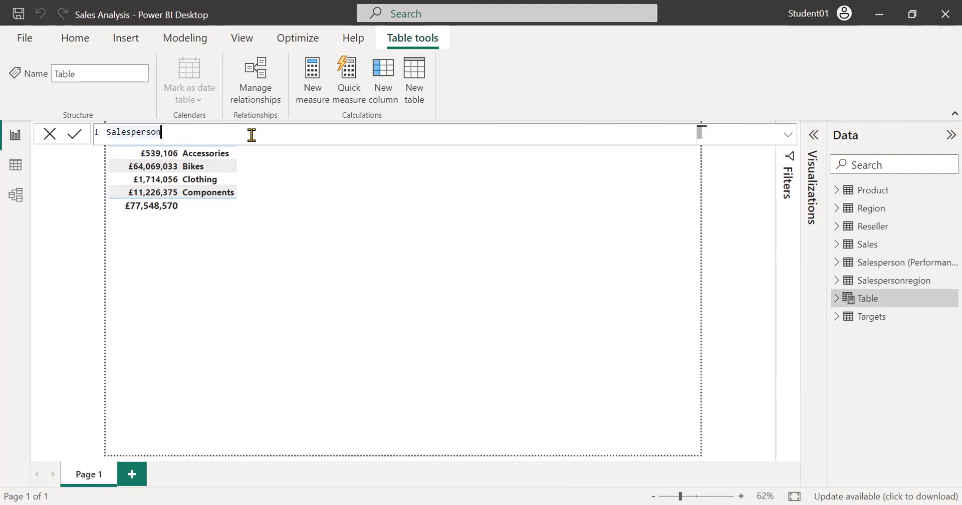
type("=")
key("BackSpace")
type("=")
key("Return")
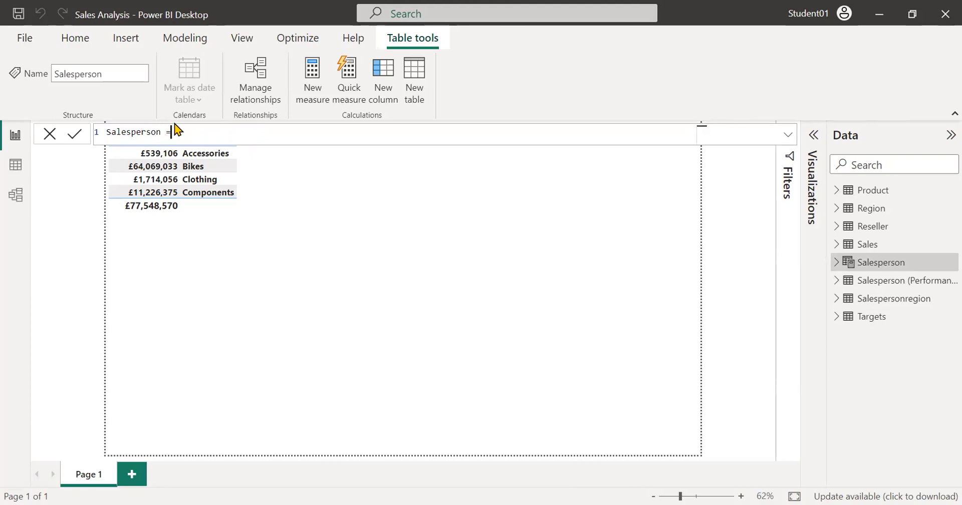
Complete the Salesperson table formula with 'Salesperson (Performance)' on a second line, then check the new table's fields
key("shift+Return")
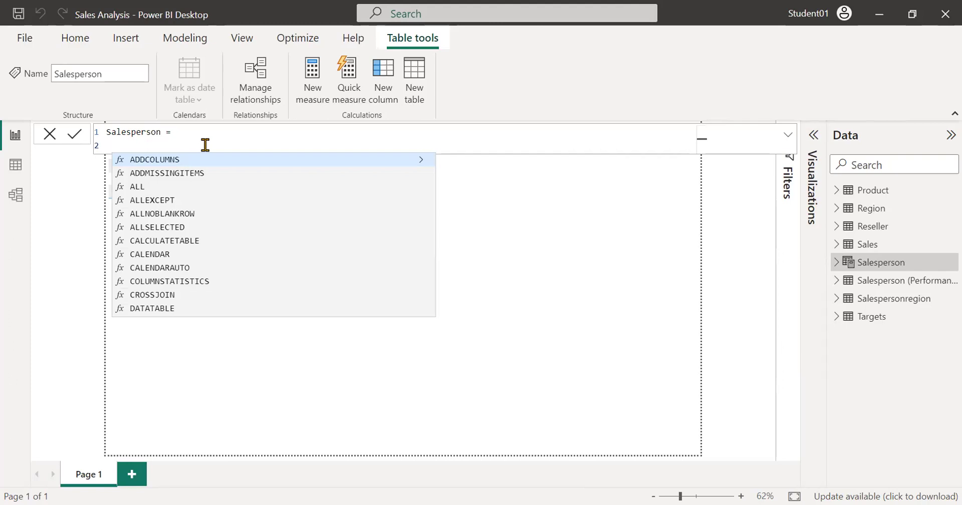
type("'")
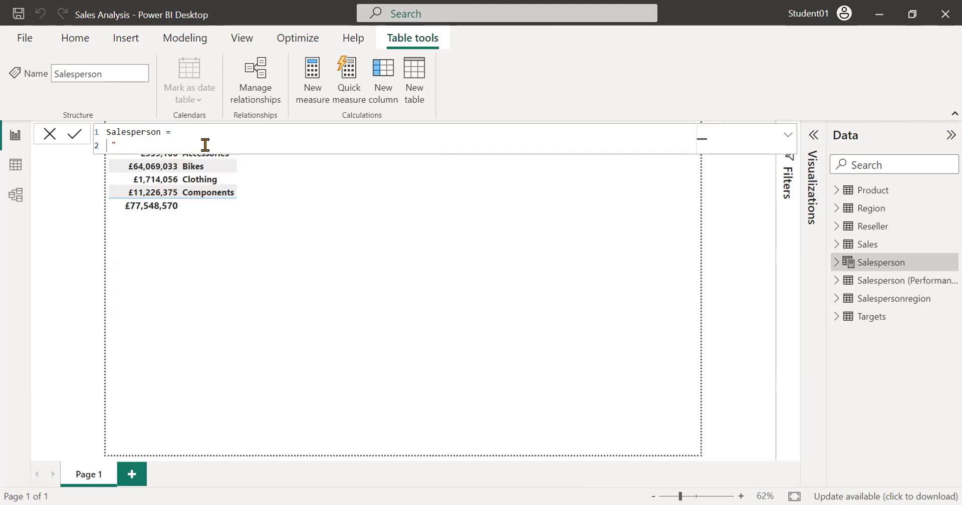
key("BackSpace")
type("'")
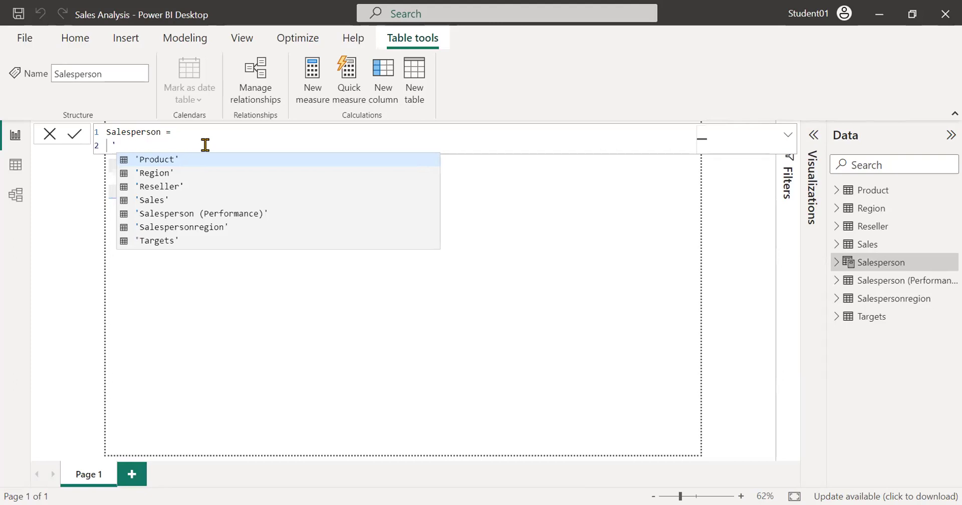
left_click(193, 214)
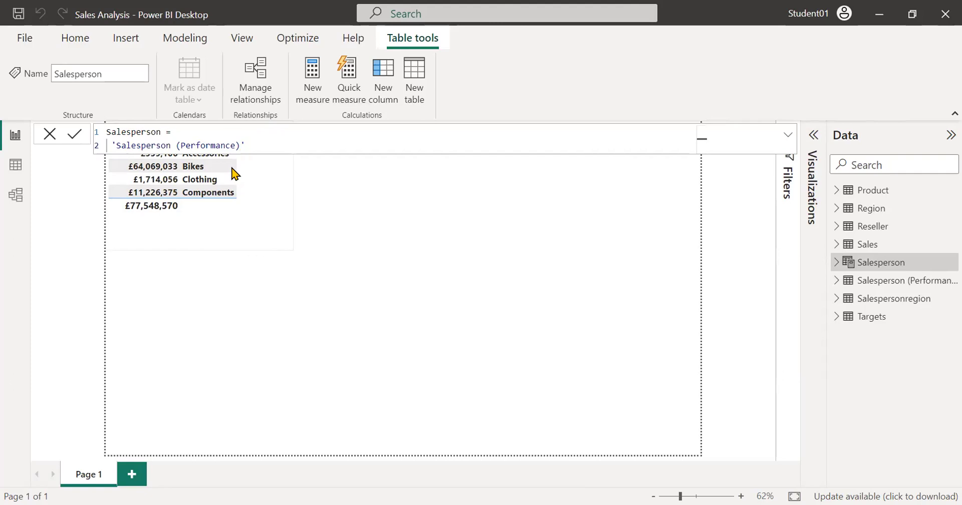
left_click(835, 262)
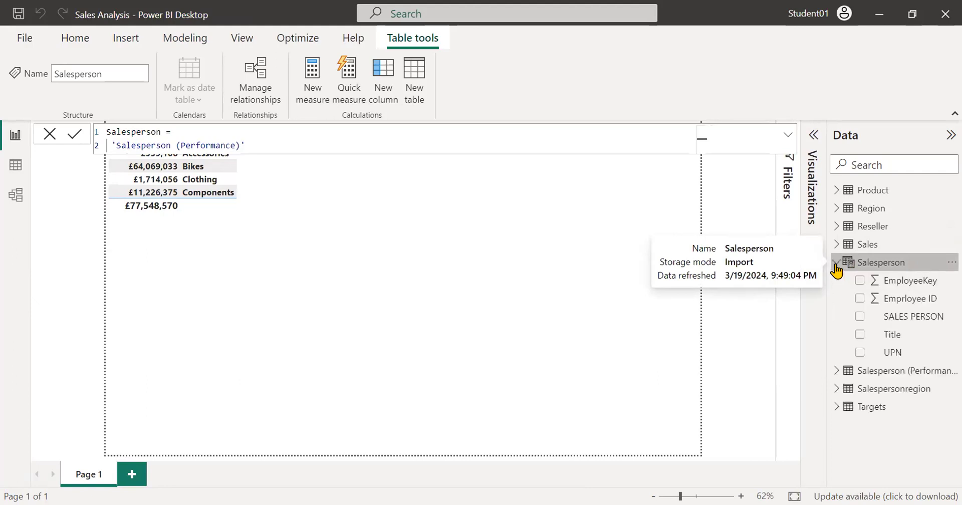
left_click(835, 263)
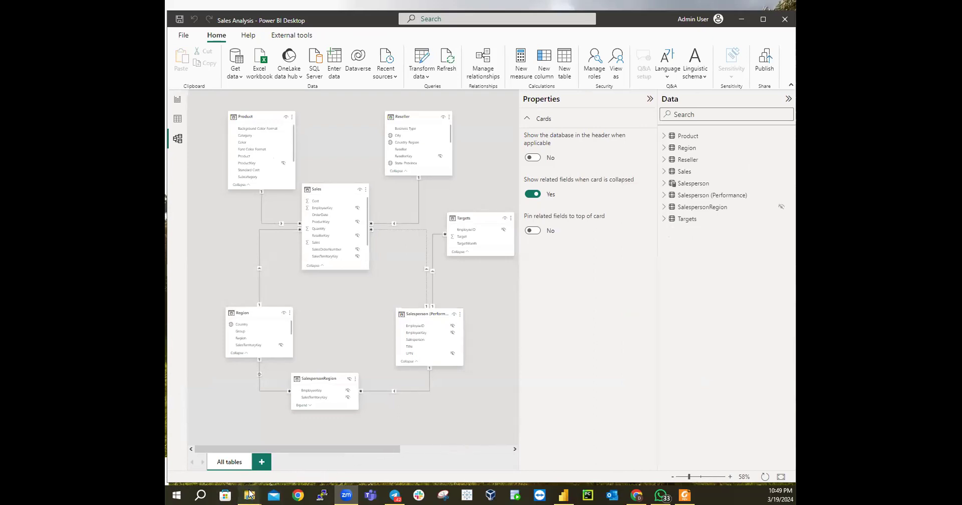
Switch to the Module 5-Lab04 PDF guide and read the Salesperson table definition and the snippets file location
mouse_move(249, 495)
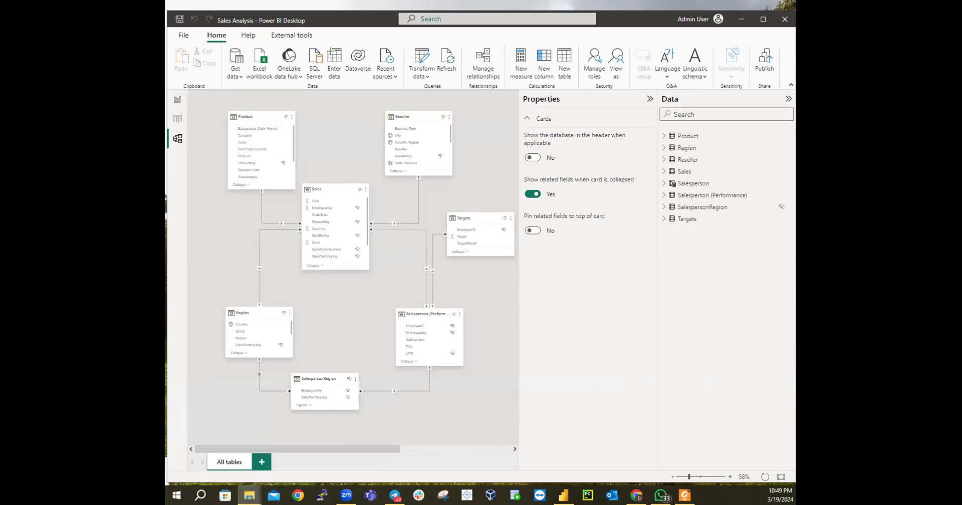
left_click(170, 350)
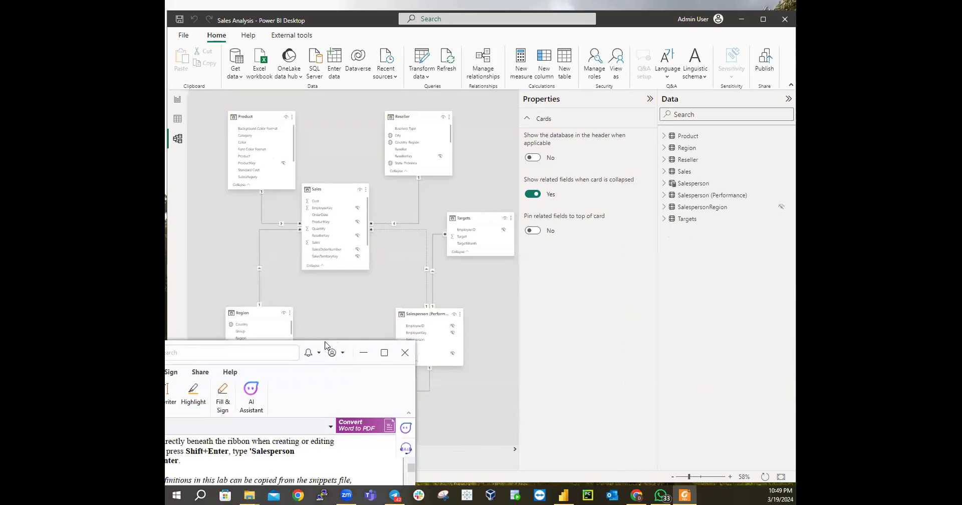
left_click_drag(325, 348, 512, 141)
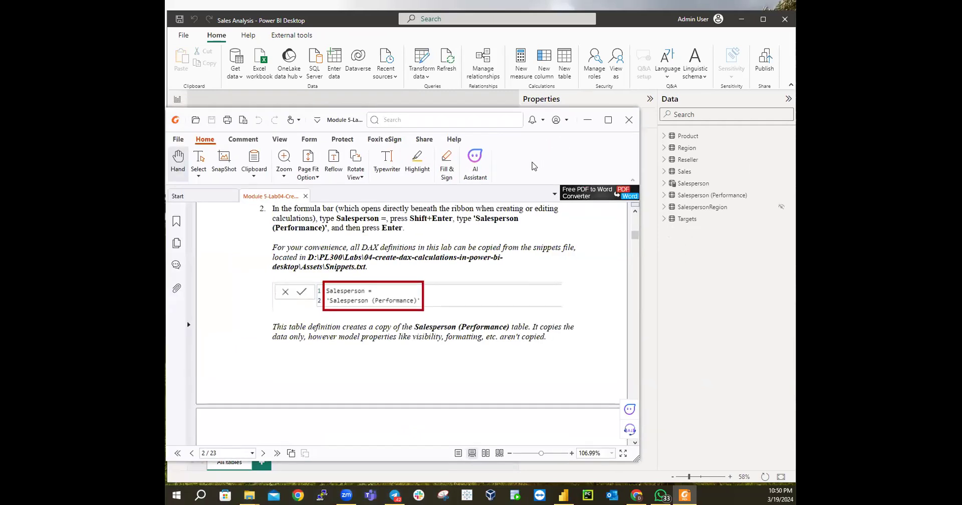
left_click(588, 119)
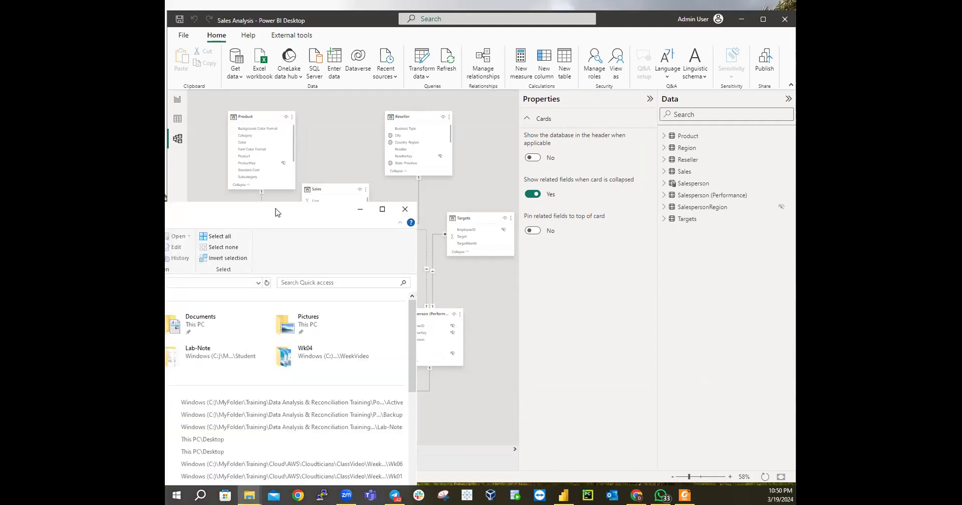
Browse in File Explorer from the Lab-Note folder up to Power BI and into PL-300, Allfiles and PL300
left_click_drag(276, 209, 670, 35)
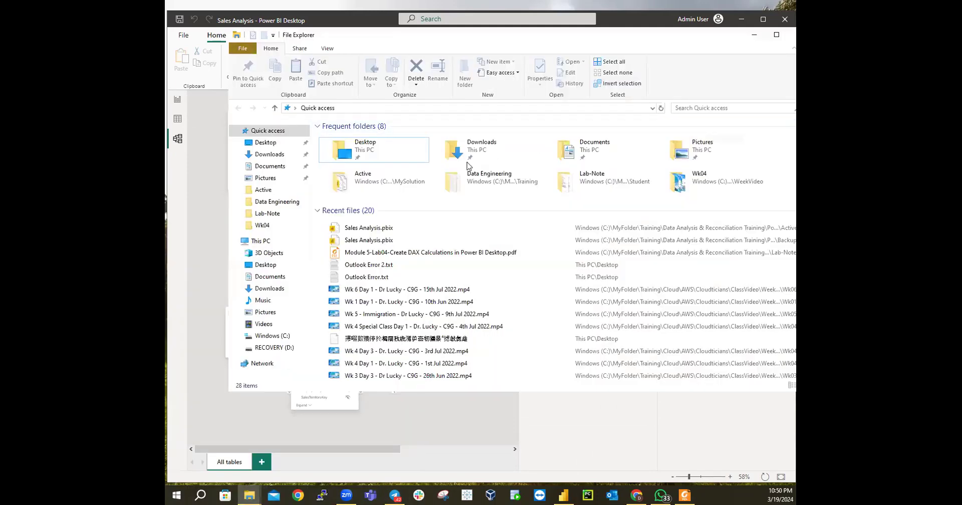
left_click(269, 214)
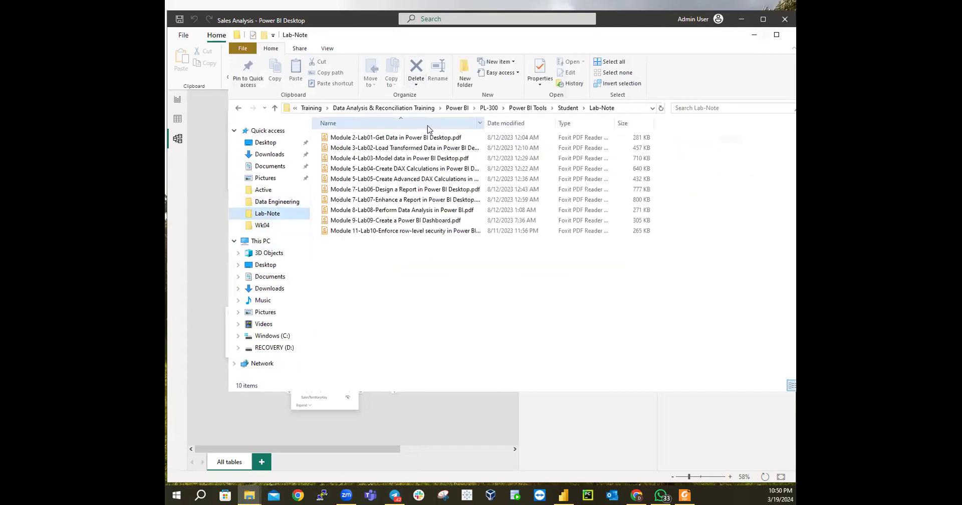
left_click(457, 108)
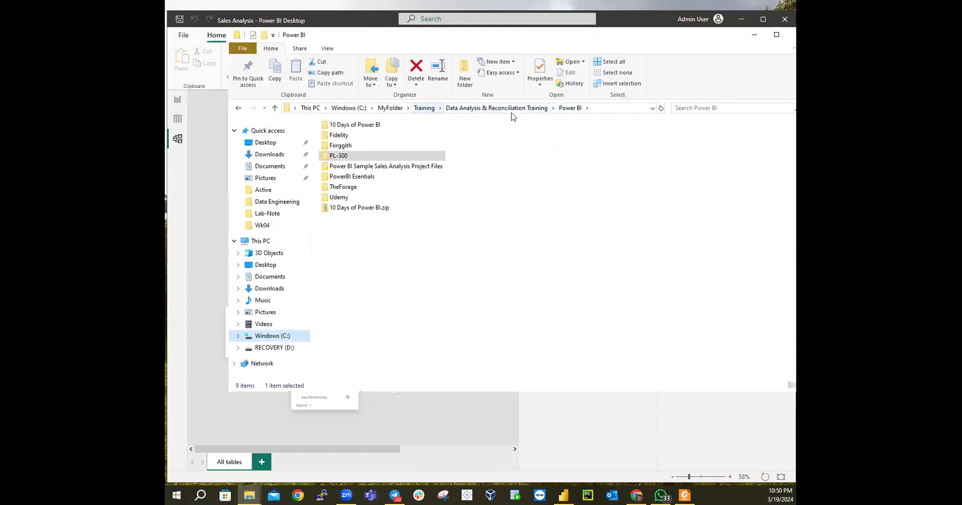
double_click(337, 156)
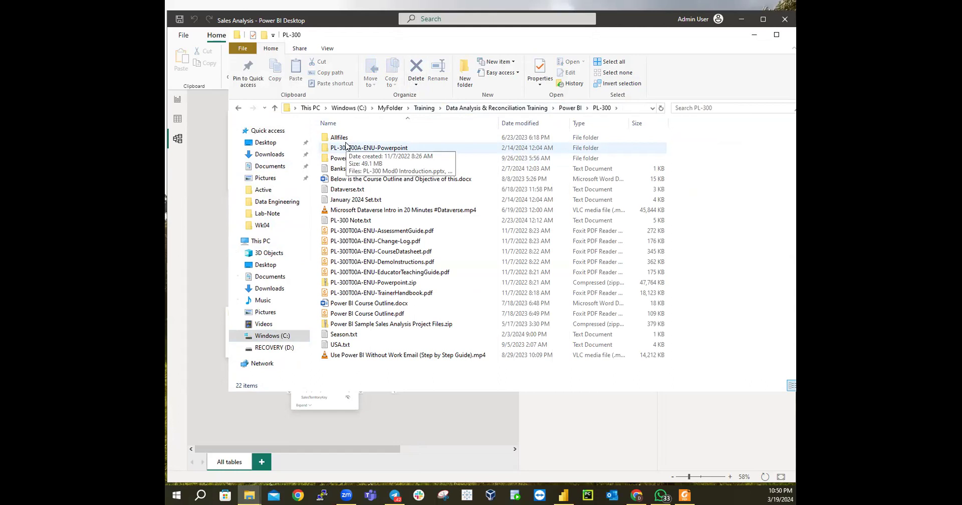
double_click(344, 138)
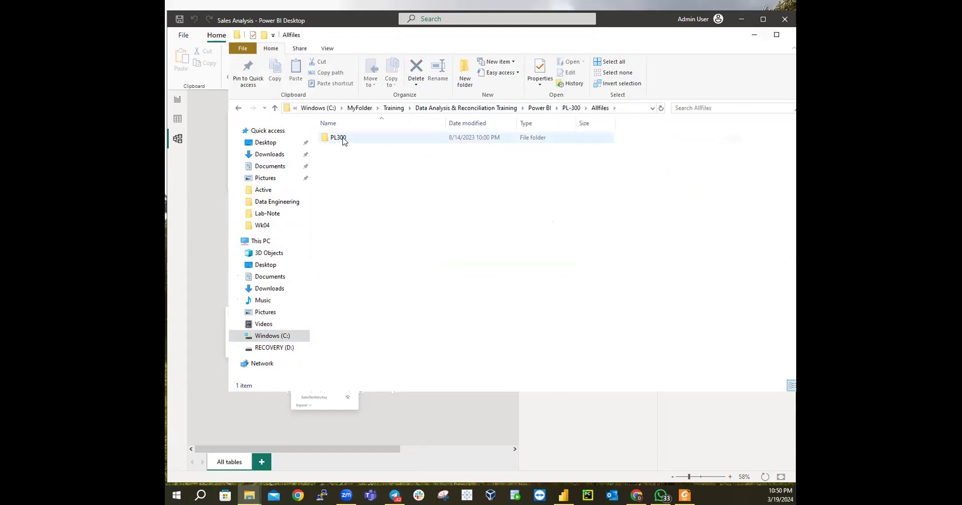
double_click(344, 139)
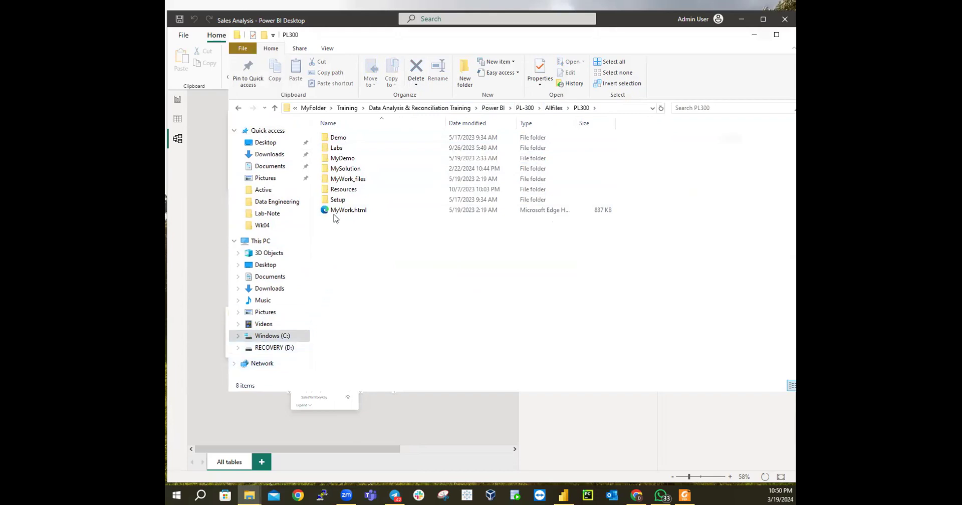
mouse_move(342, 193)
Recheck the snippets path in the PDF guide and open Snippets.txt from Labs\04-create-dax-calculations-in-power-bi-desktop\Assets
left_click(684, 494)
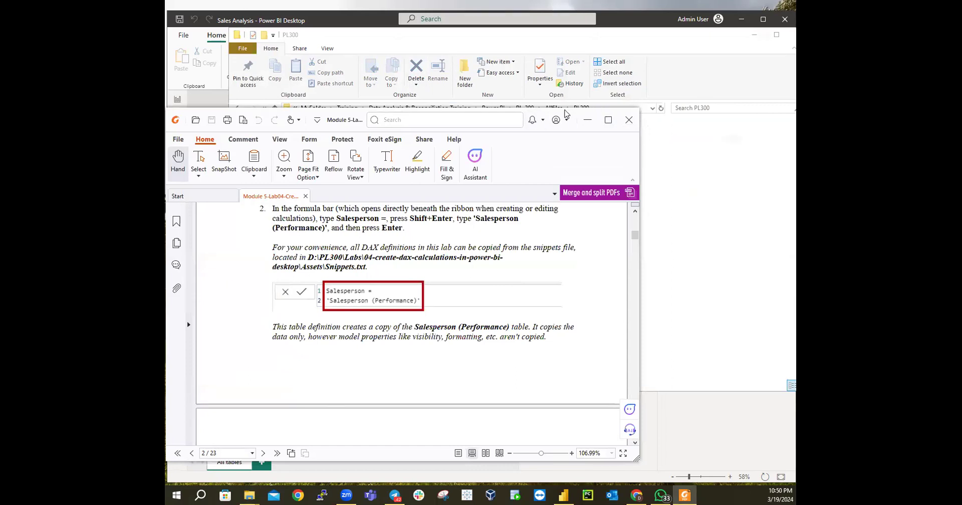
left_click(587, 119)
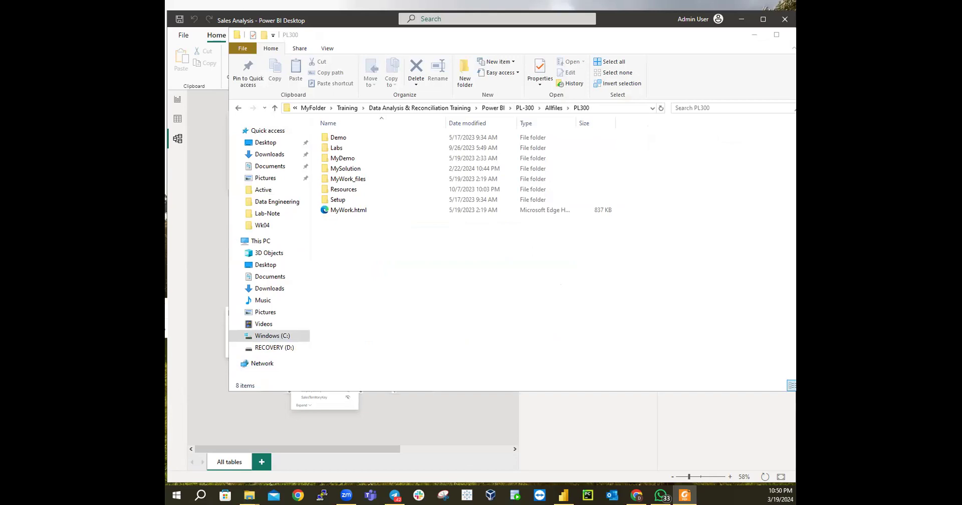
double_click(339, 148)
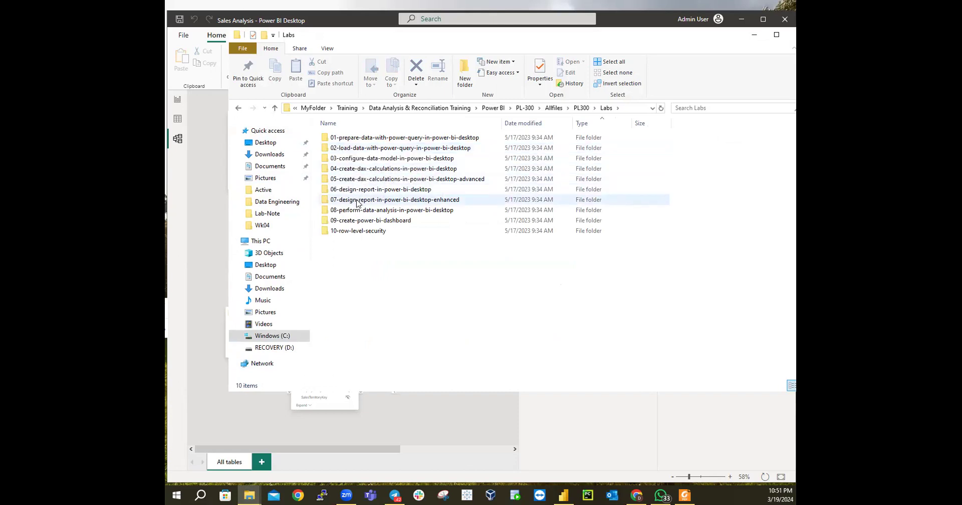
left_click(361, 171)
double_click(361, 172)
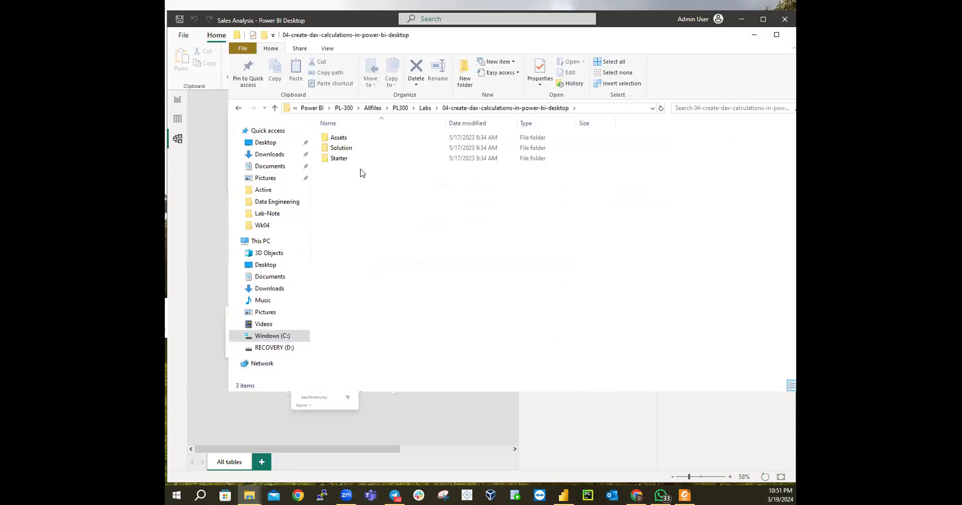
double_click(337, 138)
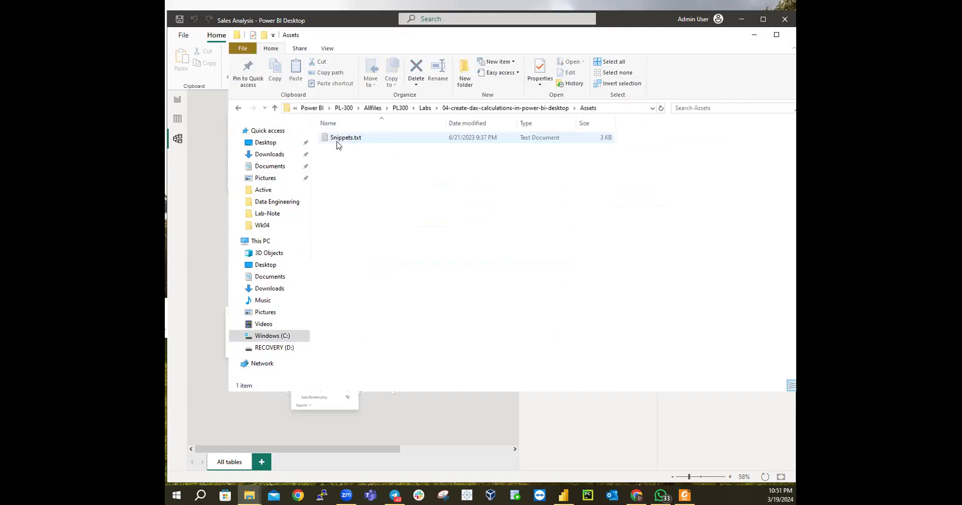
double_click(338, 139)
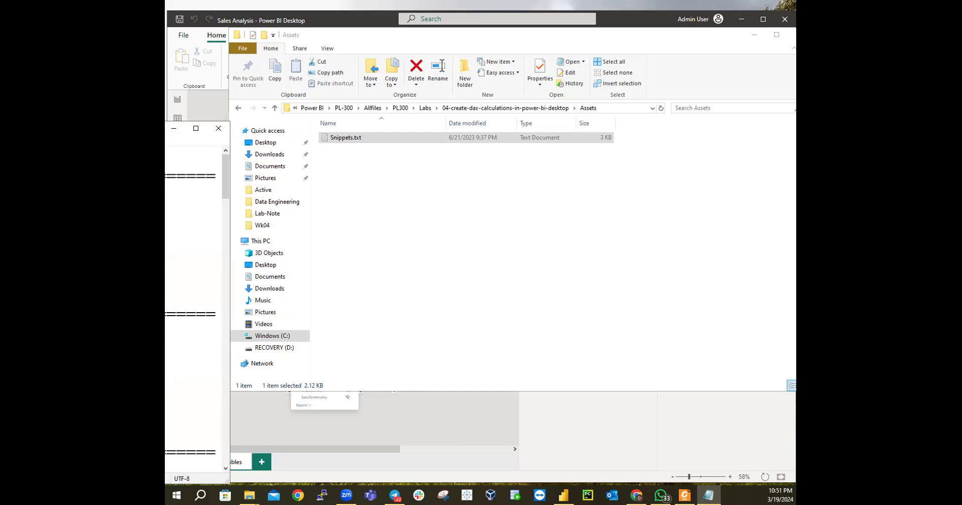
Shrink the Snippets.txt text to 40% zoom and review the Salesperson and other DAX definitions, then leave the file and its folder
left_click_drag(166, 131, 373, 64)
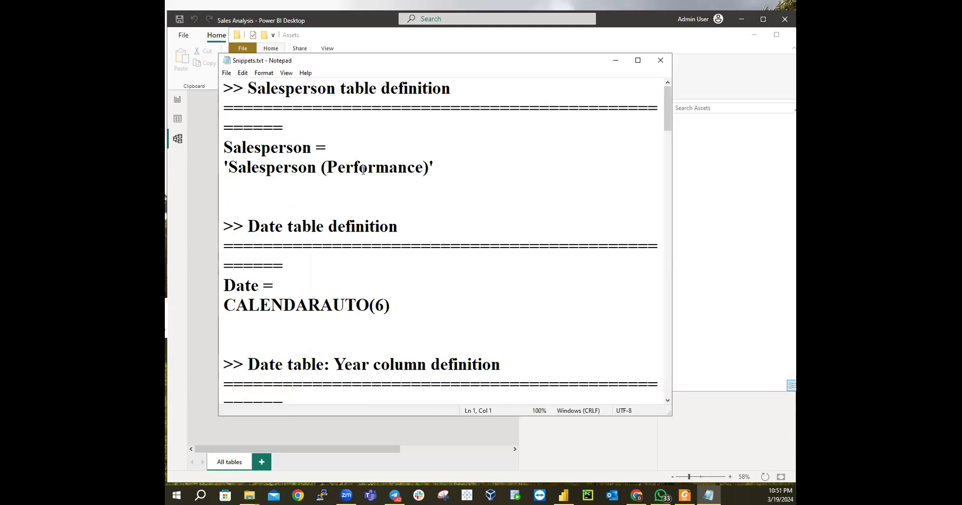
scroll(370, 171, "down", 6, "ctrl")
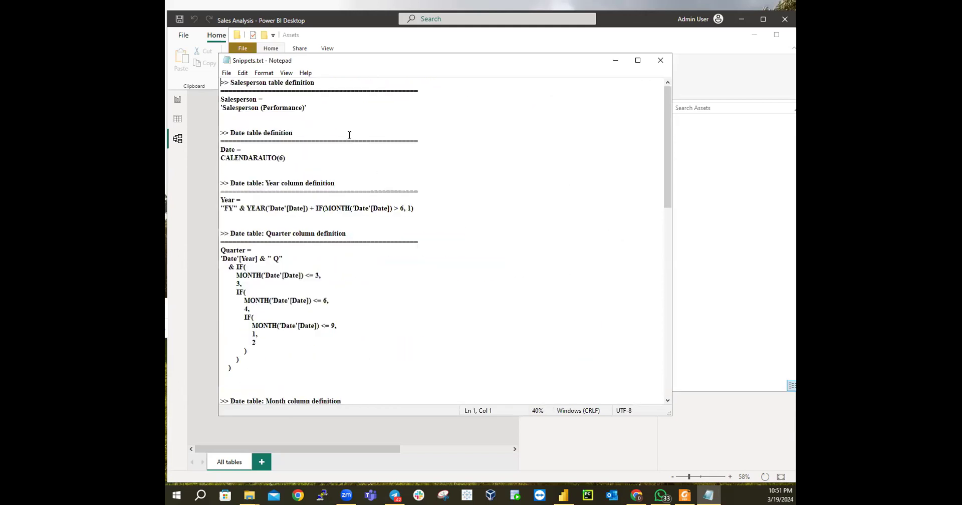
left_click_drag(307, 107, 213, 100)
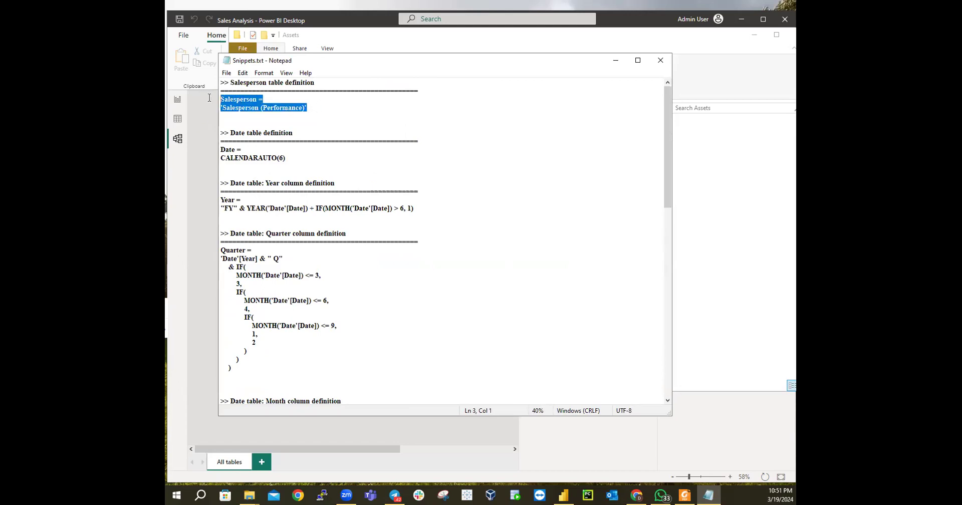
scroll(313, 163, "down", 20)
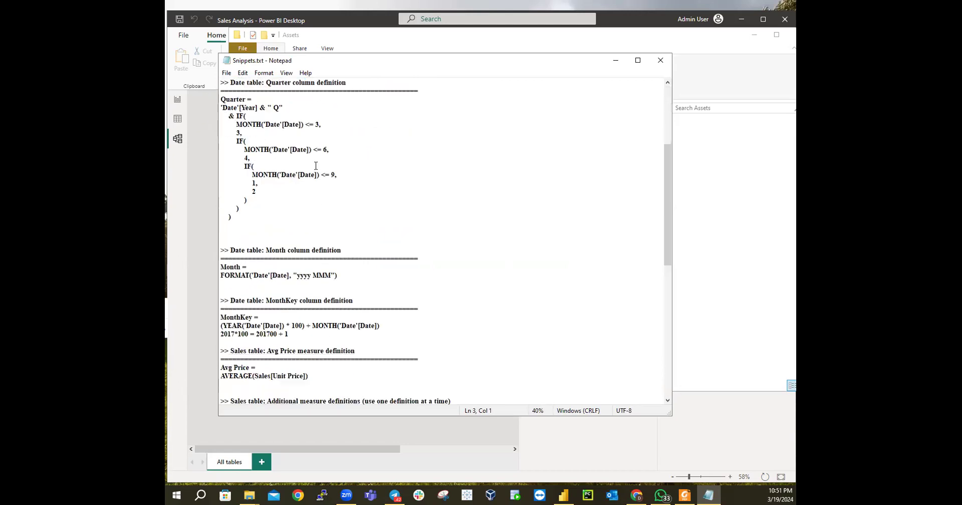
scroll(316, 166, "up", 20)
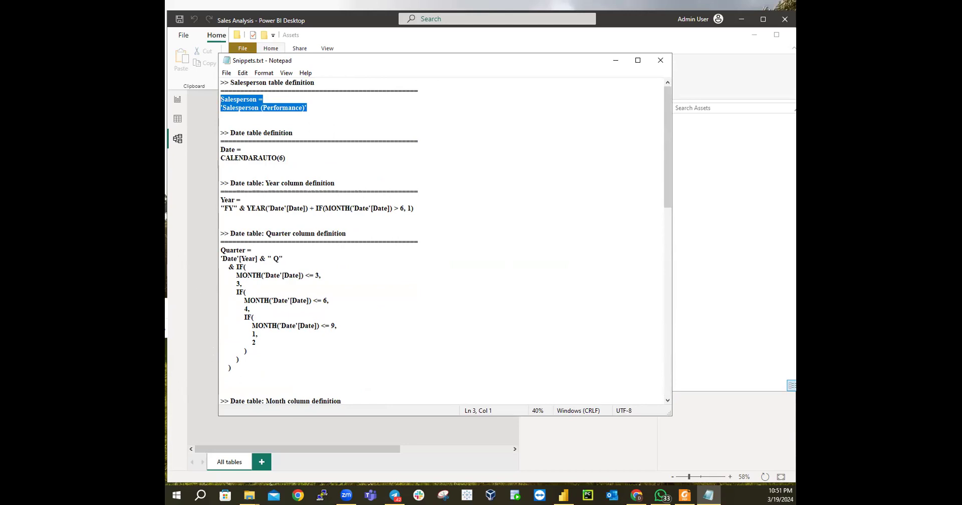
left_click(609, 66)
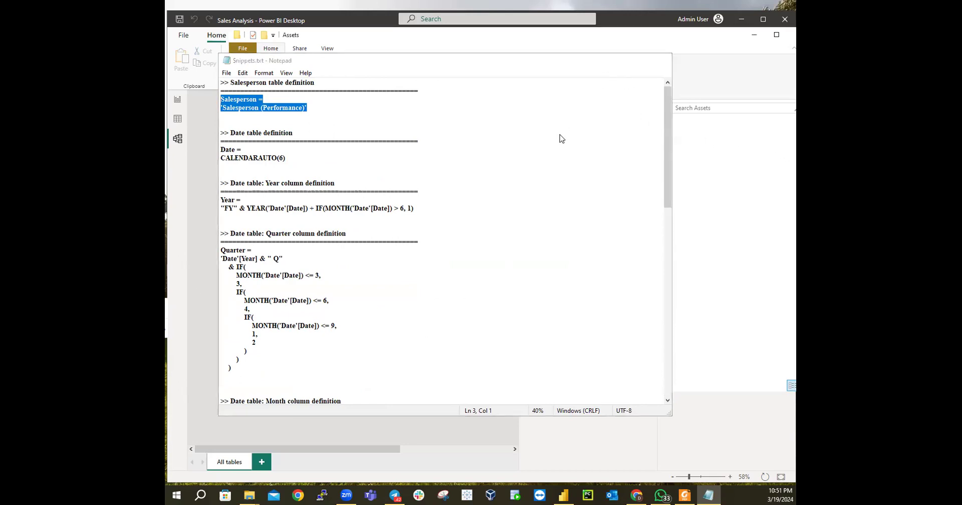
left_click(751, 38)
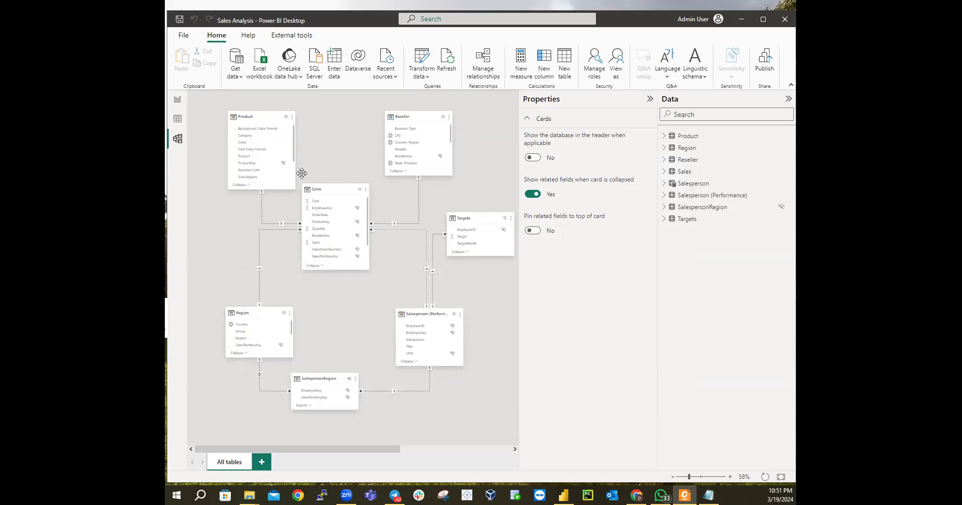
Show the formula of the calculated Salesperson table in the report view of the Sales Analysis file
left_click(178, 100)
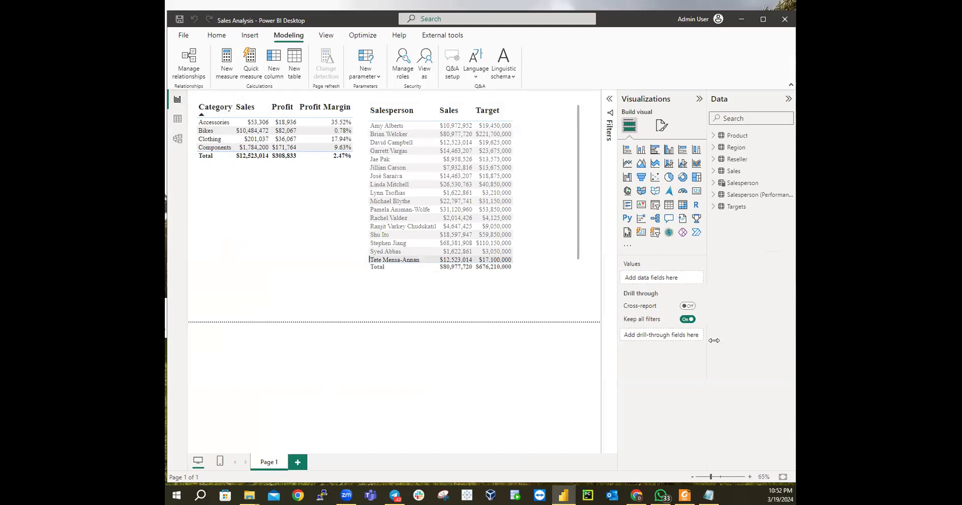
mouse_move(743, 190)
left_click(734, 183)
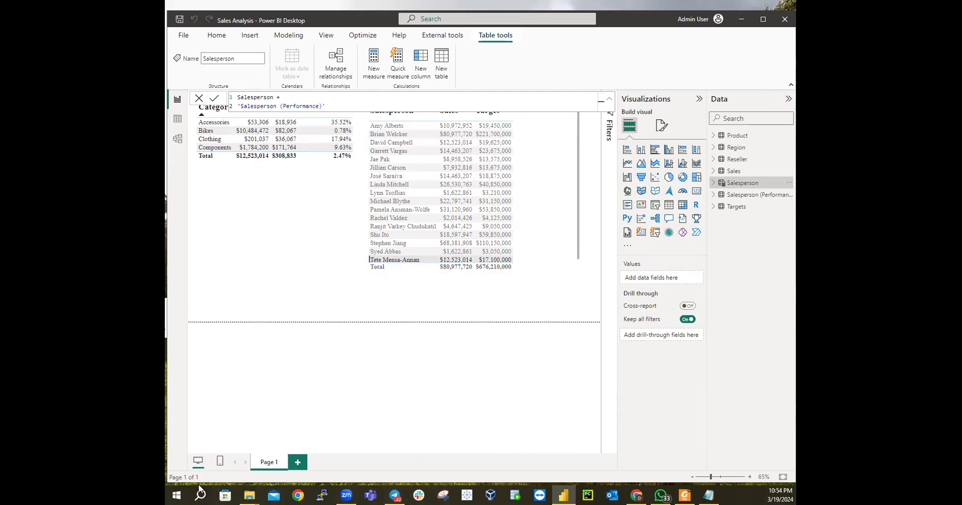
left_click(176, 495)
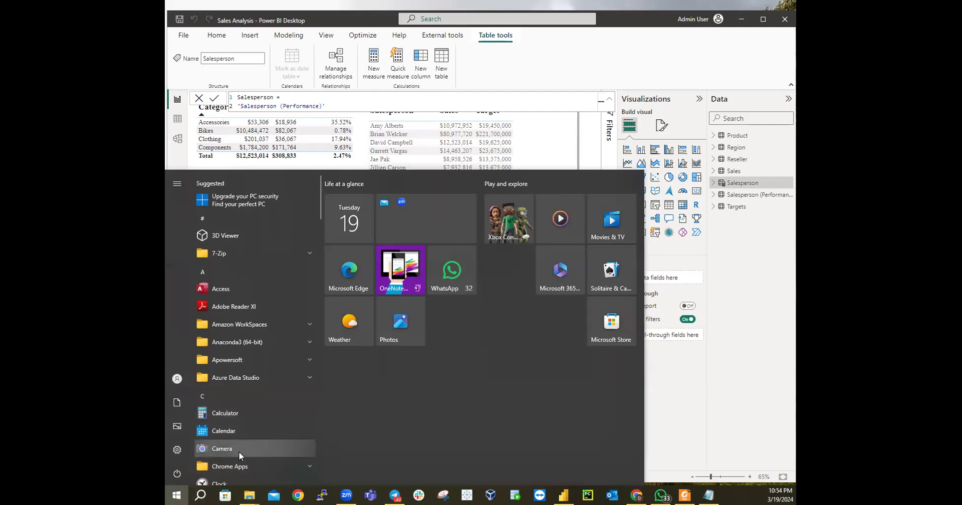
scroll(296, 415, "down", 3)
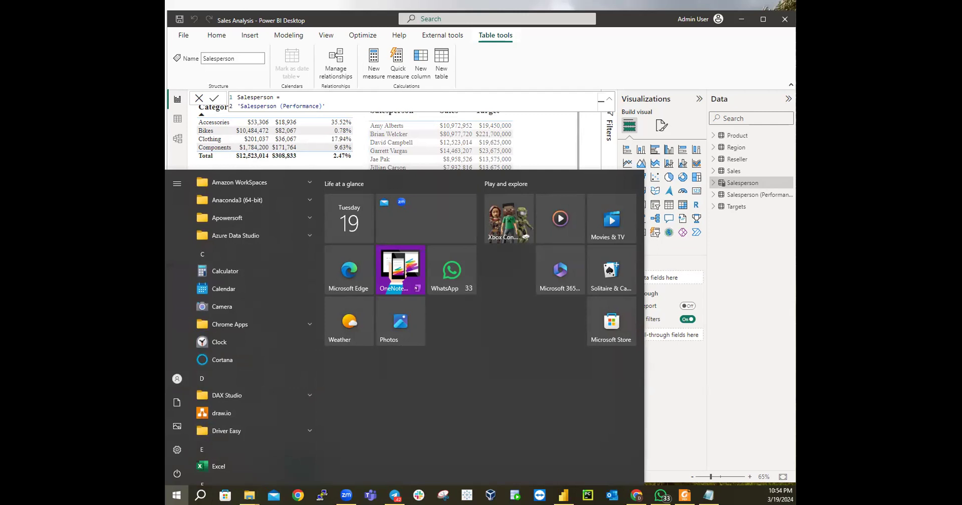
key("Escape")
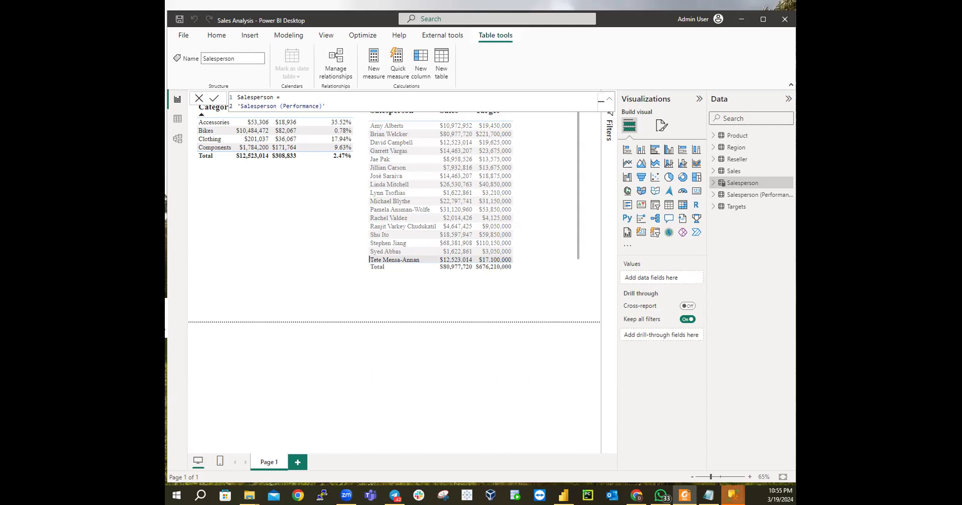
Return to the model diagram of the Sales Analysis file
left_click(177, 145)
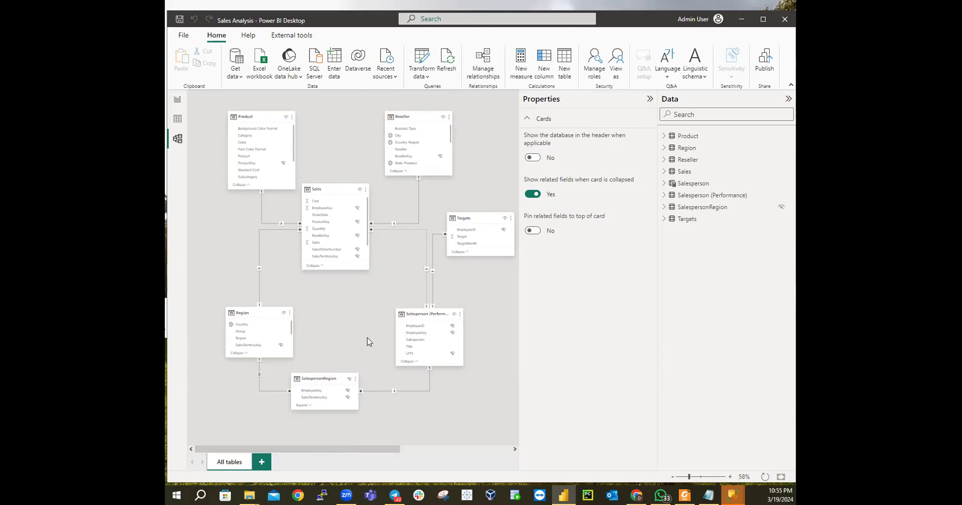
Move the Targets table up in the model diagram and place the Salesperson table between Targets and Salesperson (Performance)
scroll(368, 345, "down", 3)
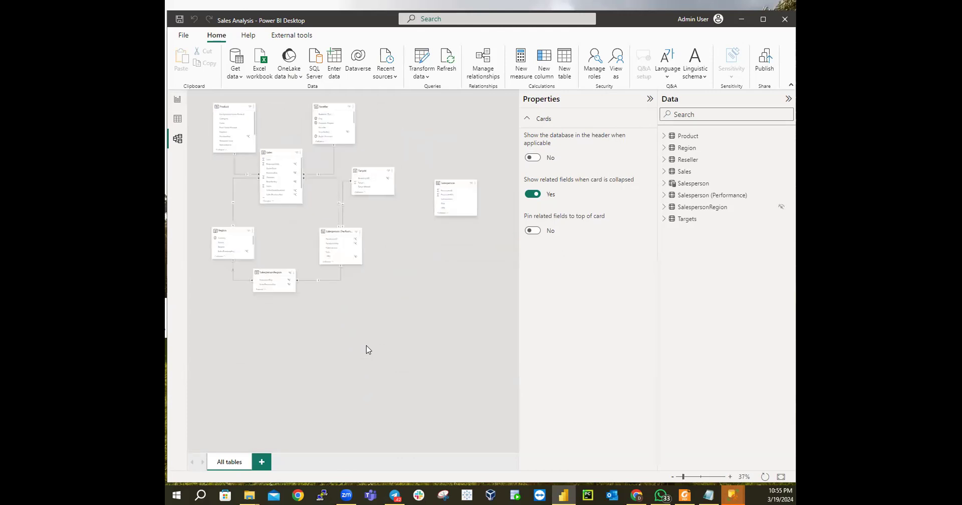
scroll(368, 349, "down", 1)
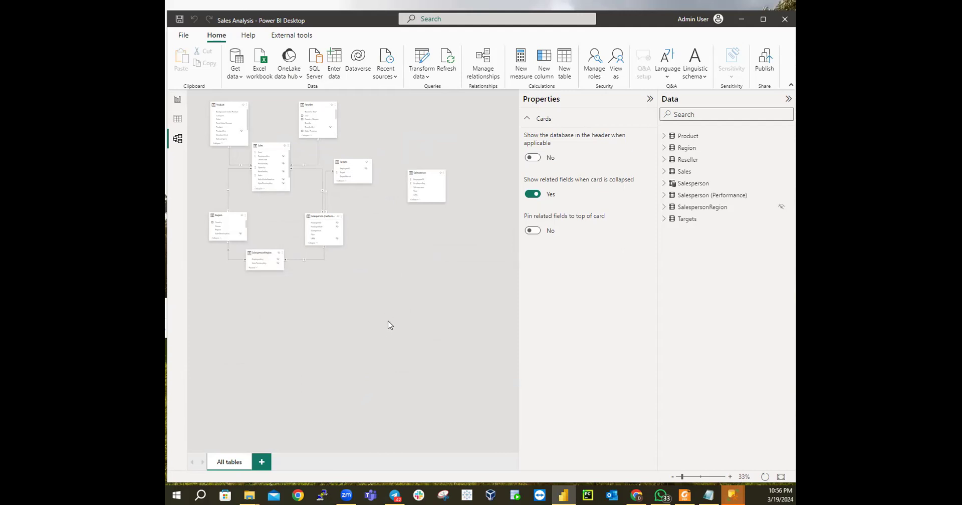
scroll(391, 324, "up", 3)
scroll(391, 323, "up", 5)
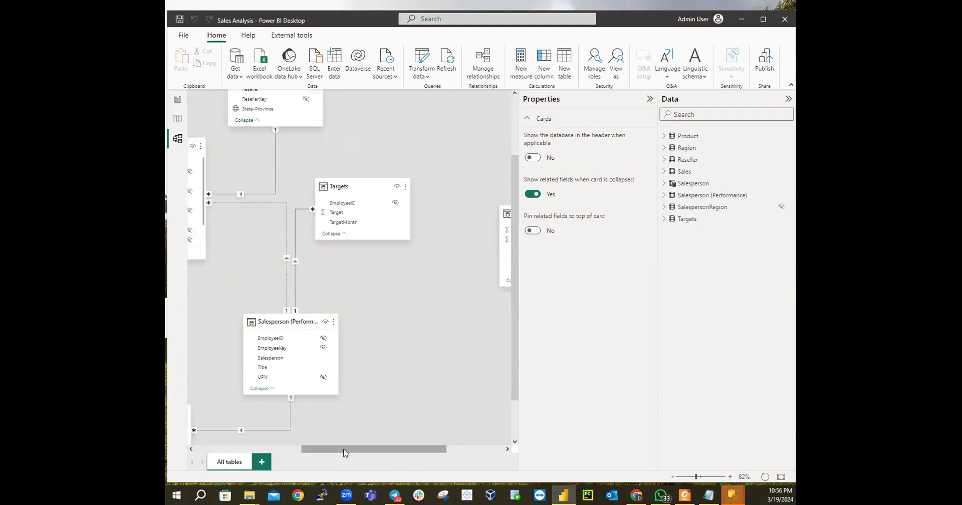
left_click_drag(346, 449, 181, 435)
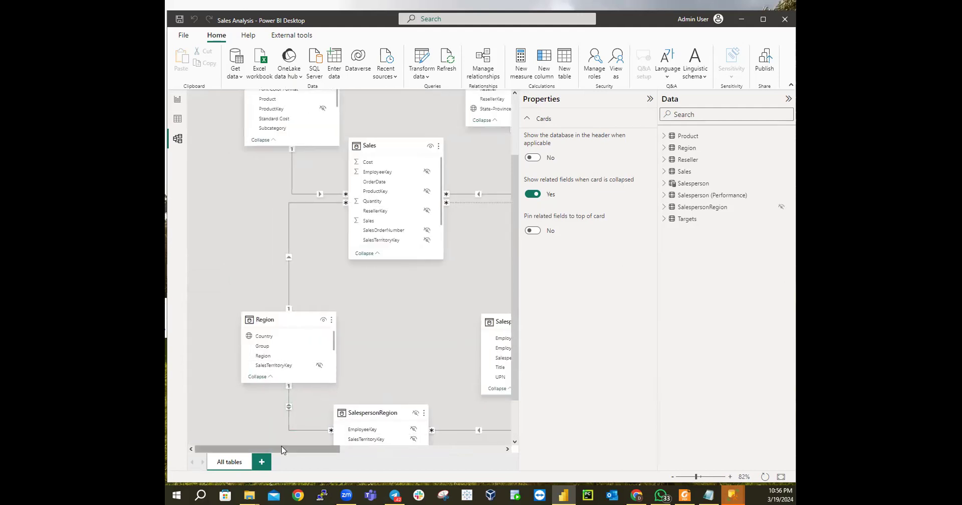
left_click_drag(336, 449, 221, 436)
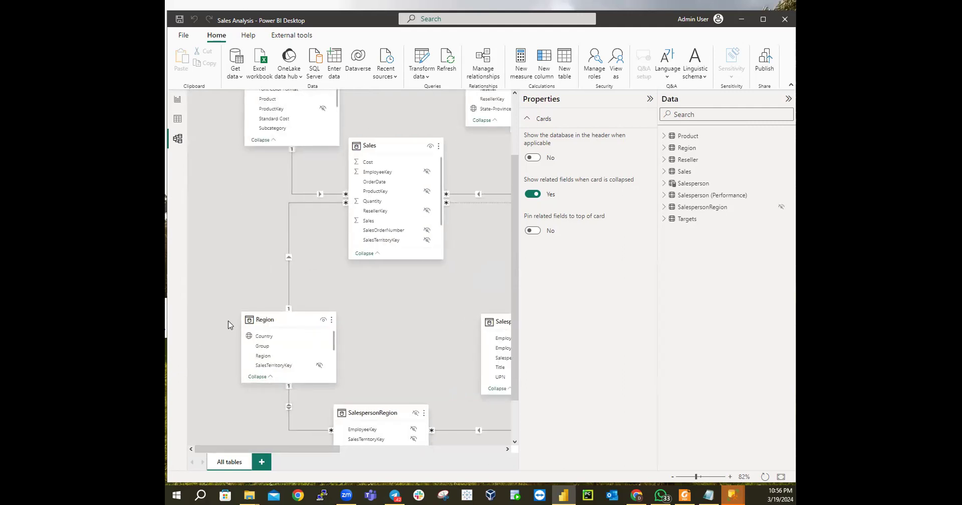
scroll(228, 324, "down", 5)
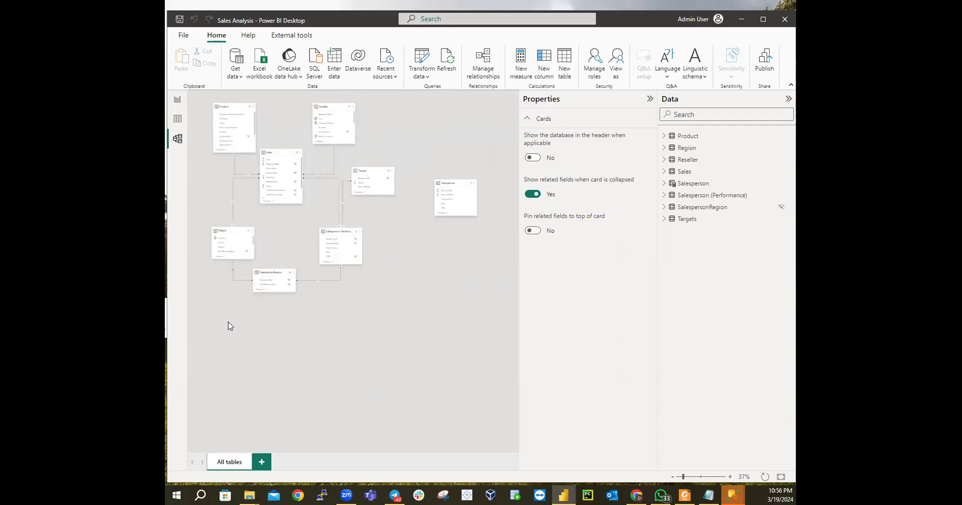
left_click(457, 184)
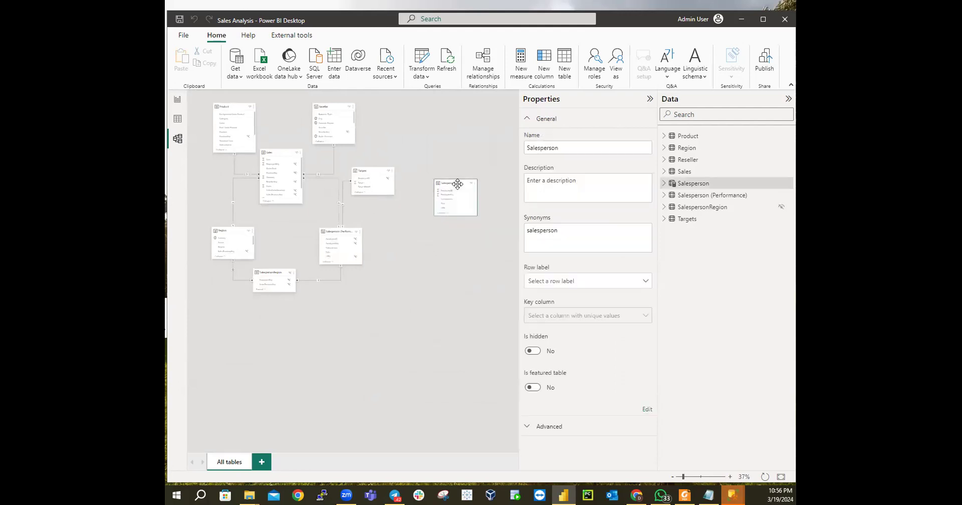
left_click_drag(455, 184, 413, 209)
left_click_drag(368, 170, 370, 153)
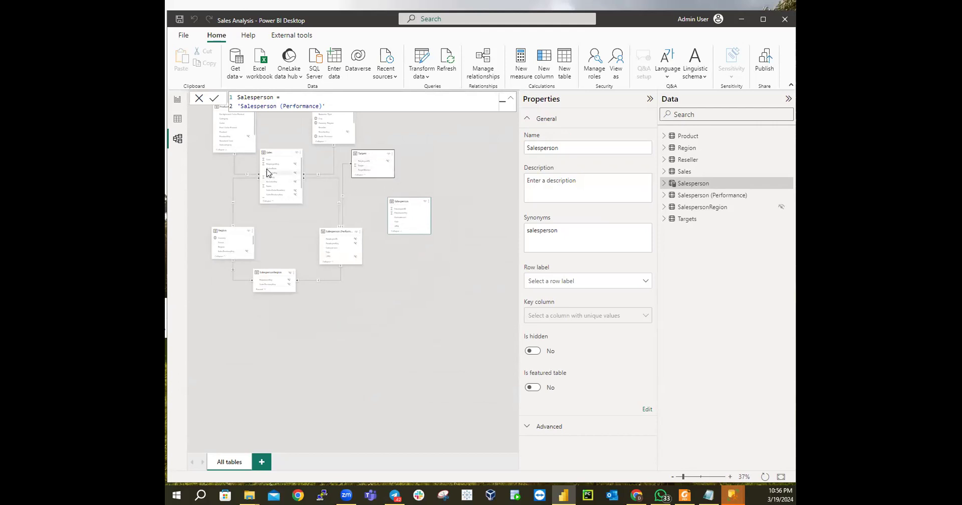
left_click_drag(409, 200, 380, 188)
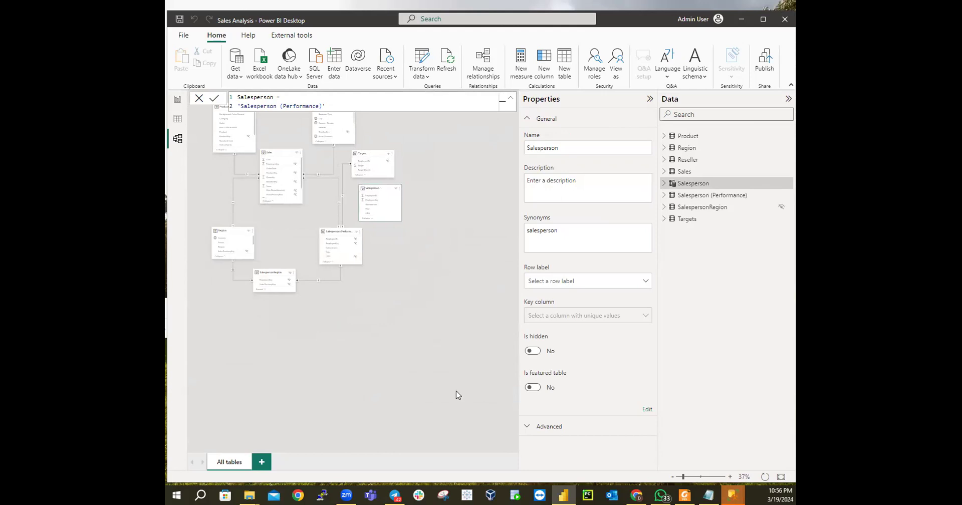
Review the settings of the inactive EmployeeKey relationship between Sales and Salesperson (Performance) in the relationship editor
scroll(458, 395, "up", 4)
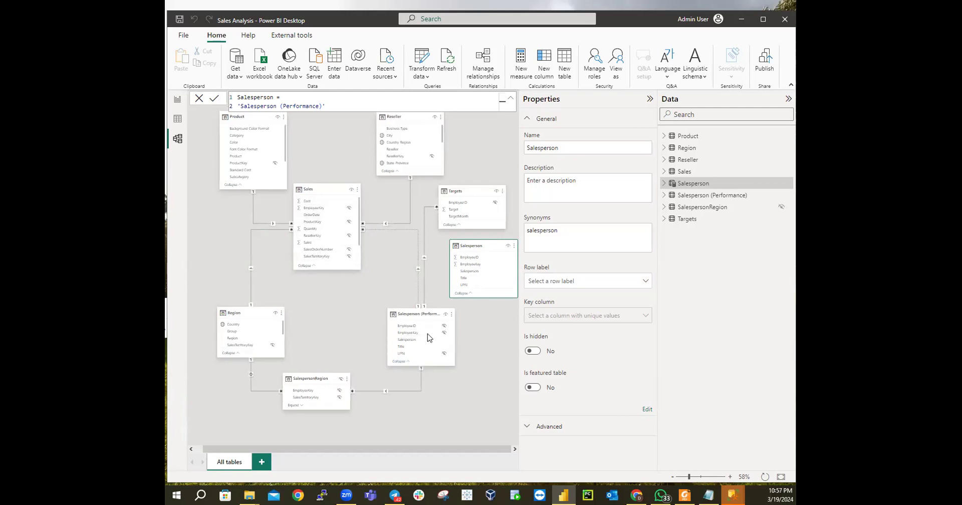
left_click(393, 229)
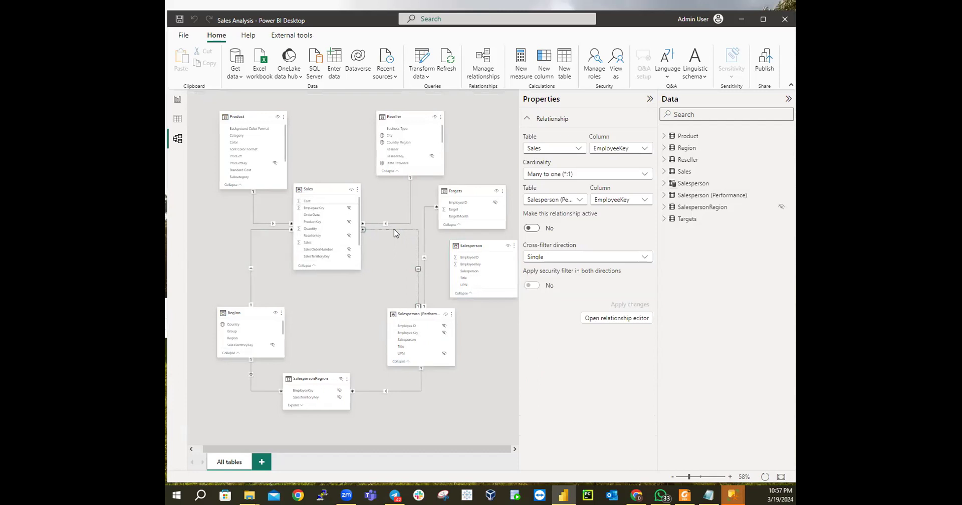
double_click(393, 229)
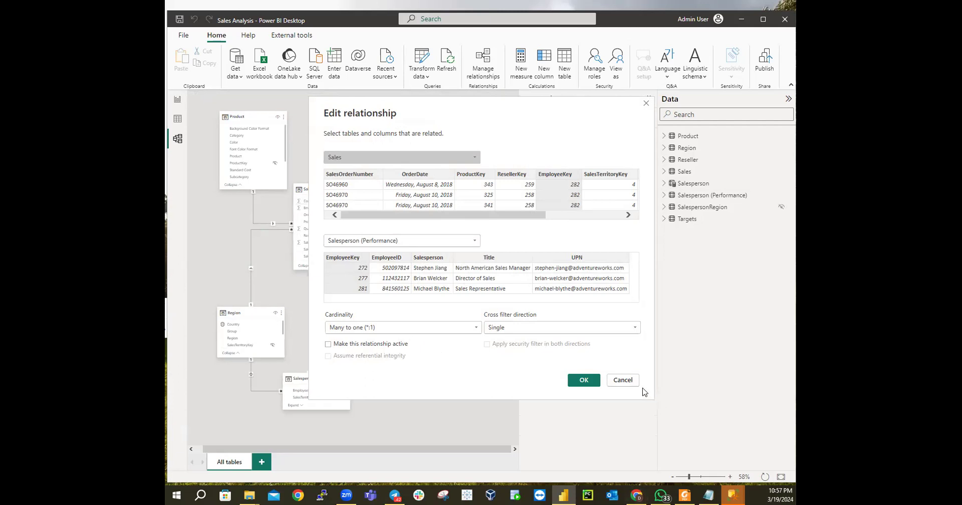
left_click(622, 380)
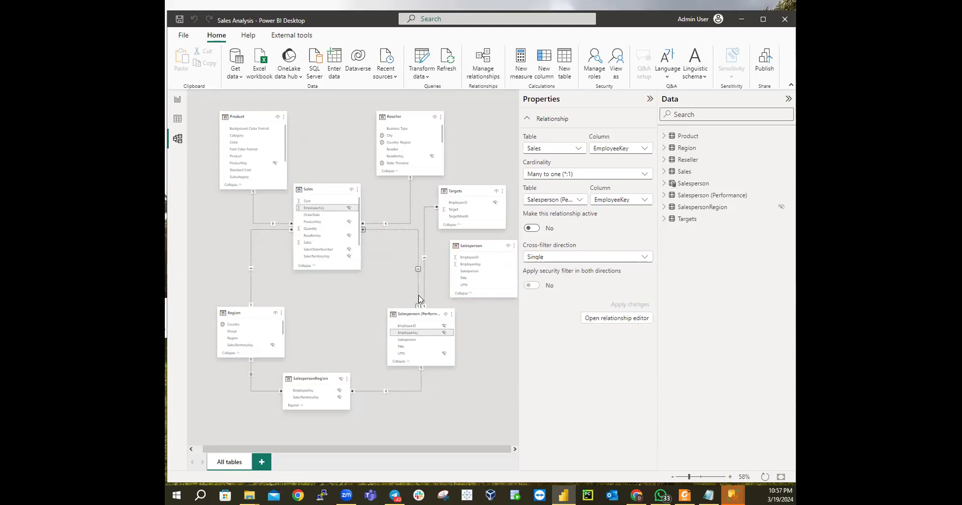
double_click(386, 230)
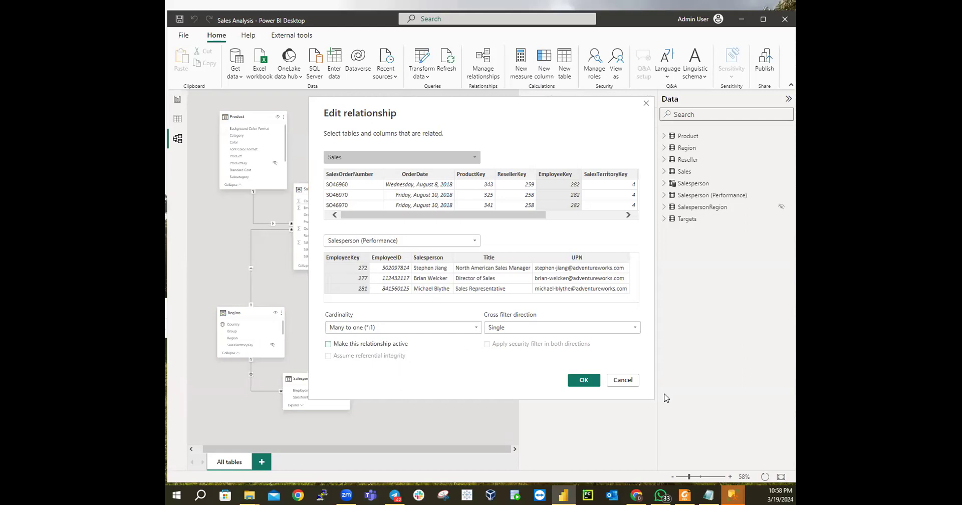
left_click(585, 382)
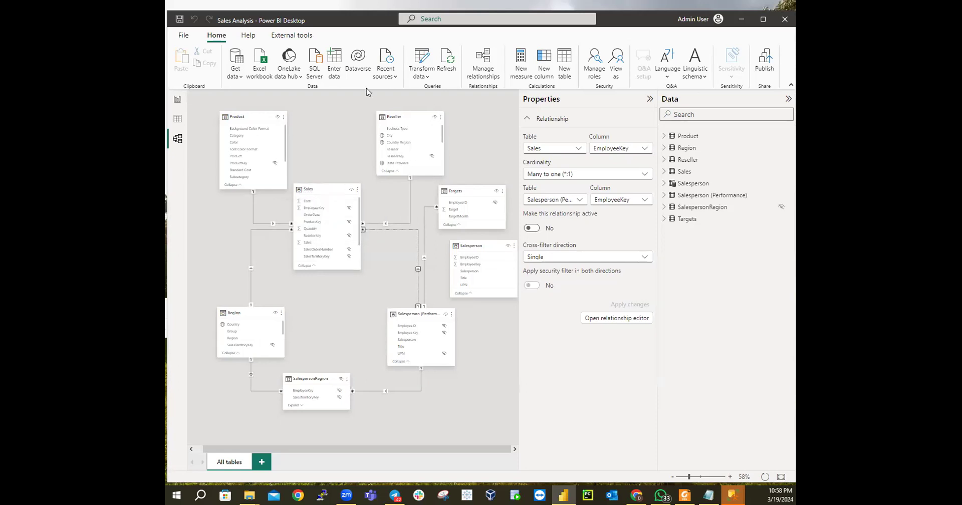
Create an active one-to-many relationship from Salesperson to Sales on EmployeeKey, with single cross-filter direction
left_click(484, 62)
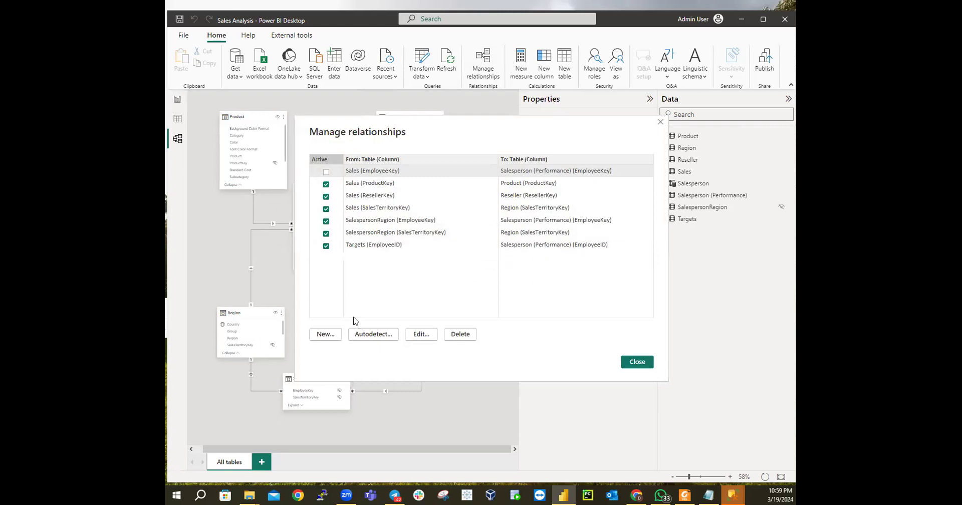
left_click(326, 334)
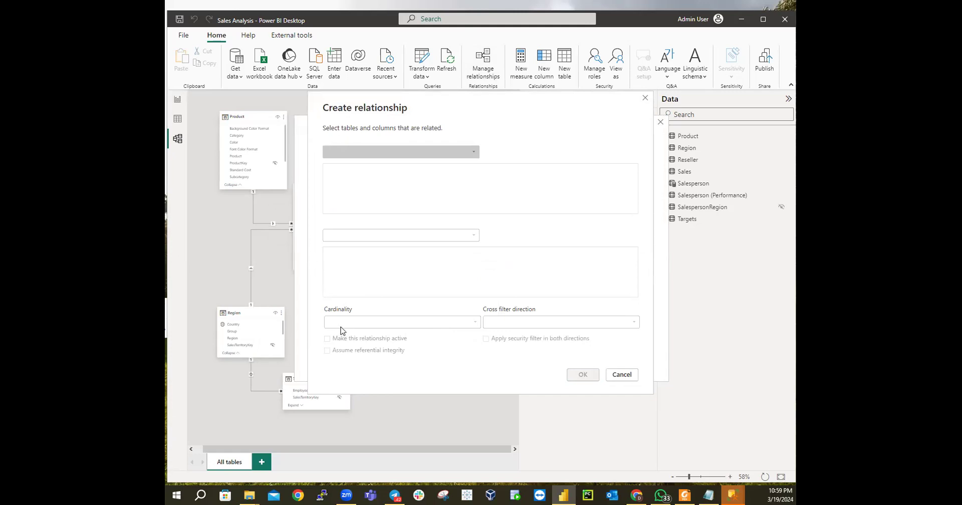
left_click(398, 155)
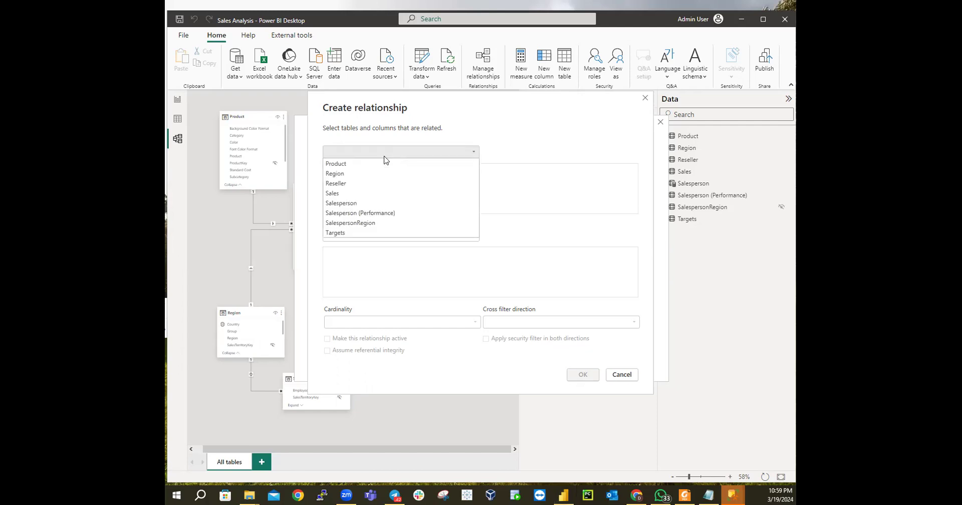
left_click(343, 203)
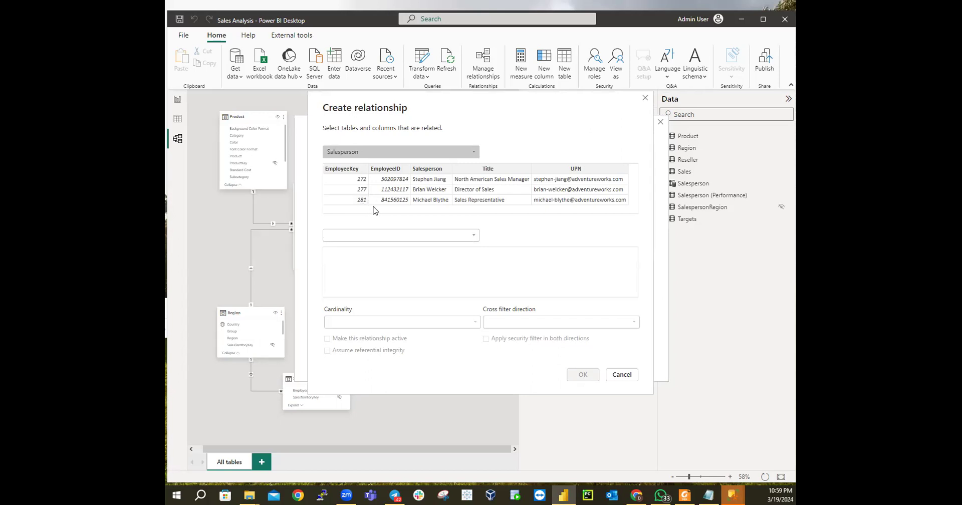
left_click(371, 241)
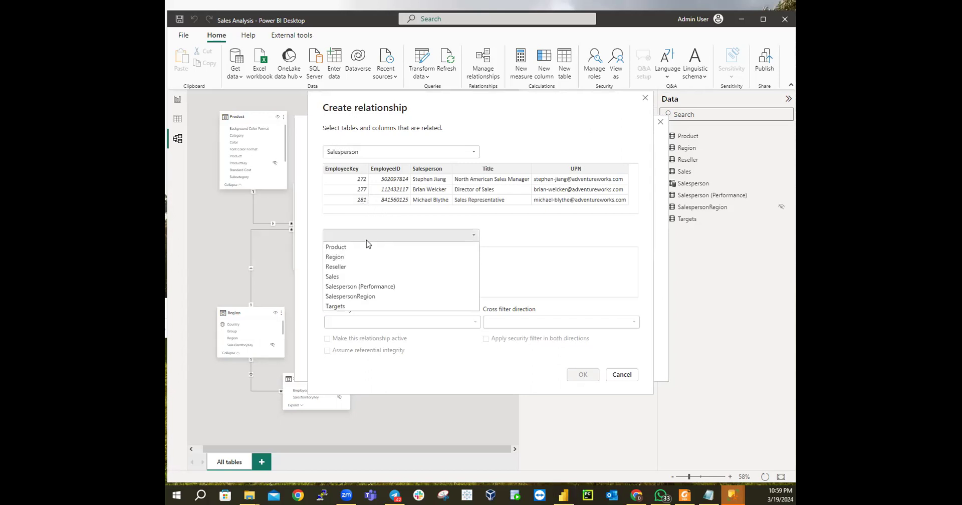
left_click(345, 278)
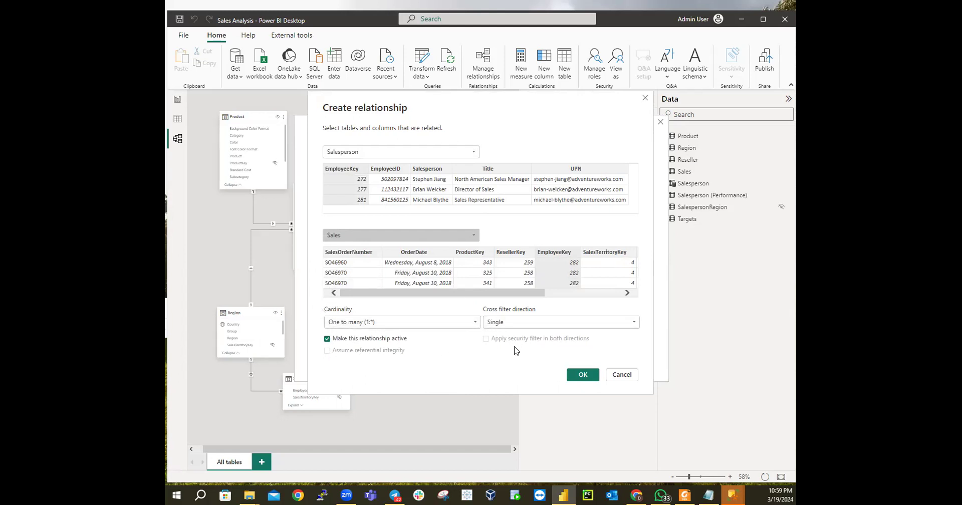
left_click(577, 382)
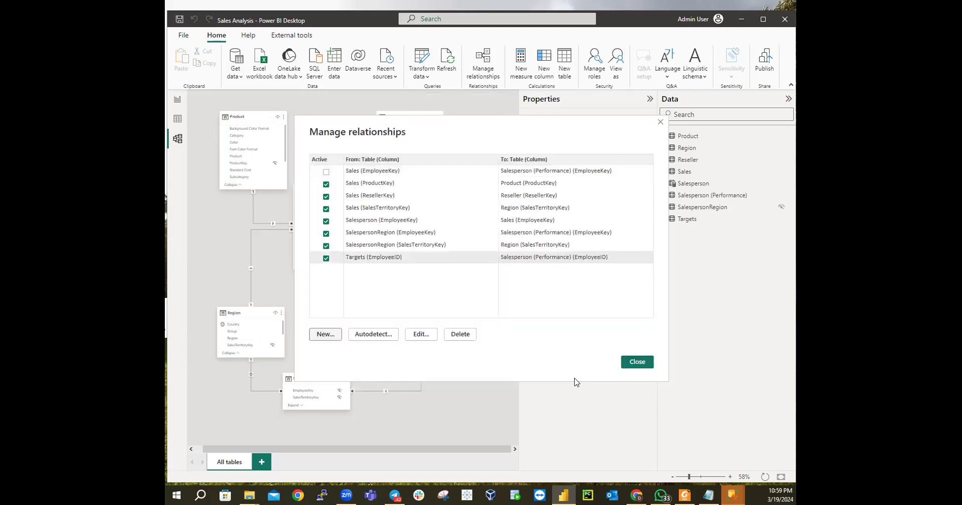
left_click(637, 361)
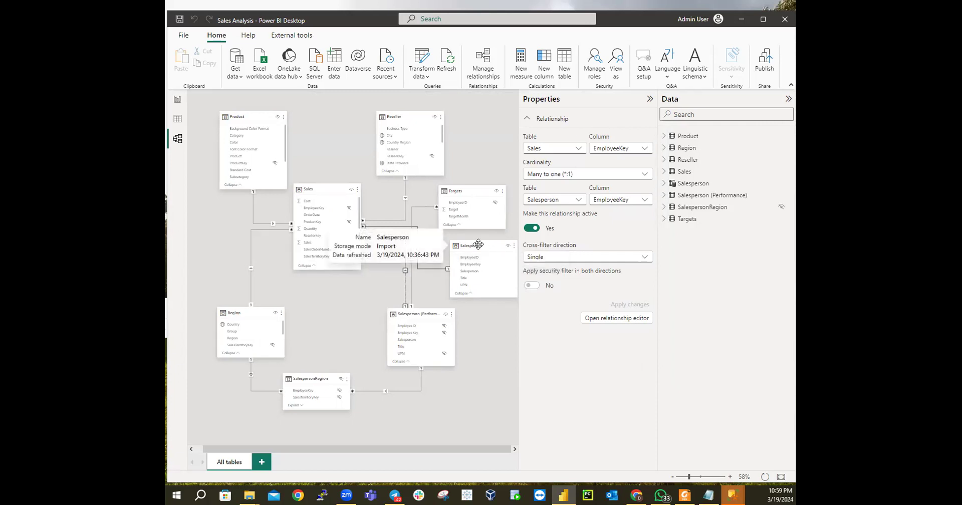
Rearrange the Salesperson (Performance) and Salesperson tables in the diagram so they stand side by side below Targets
left_click_drag(413, 313, 374, 305)
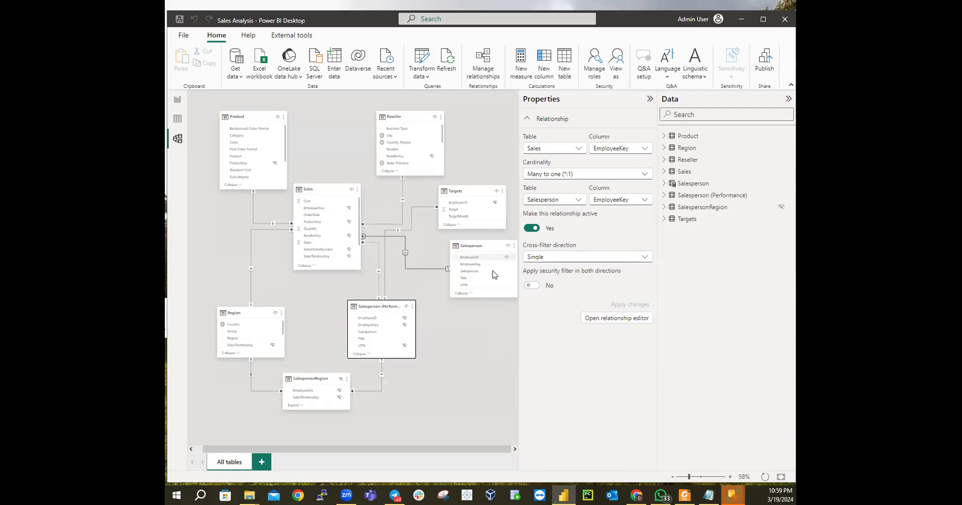
left_click_drag(495, 244, 474, 247)
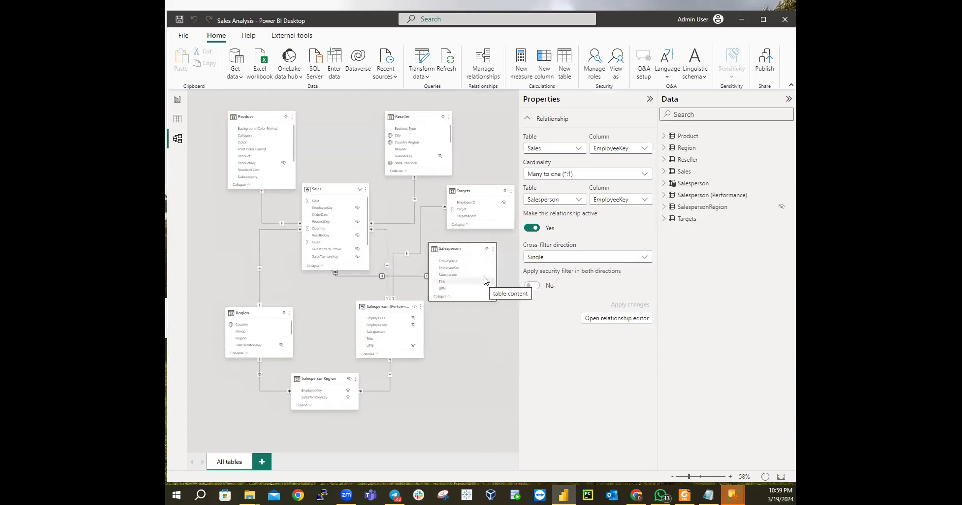
left_click_drag(459, 249, 466, 265)
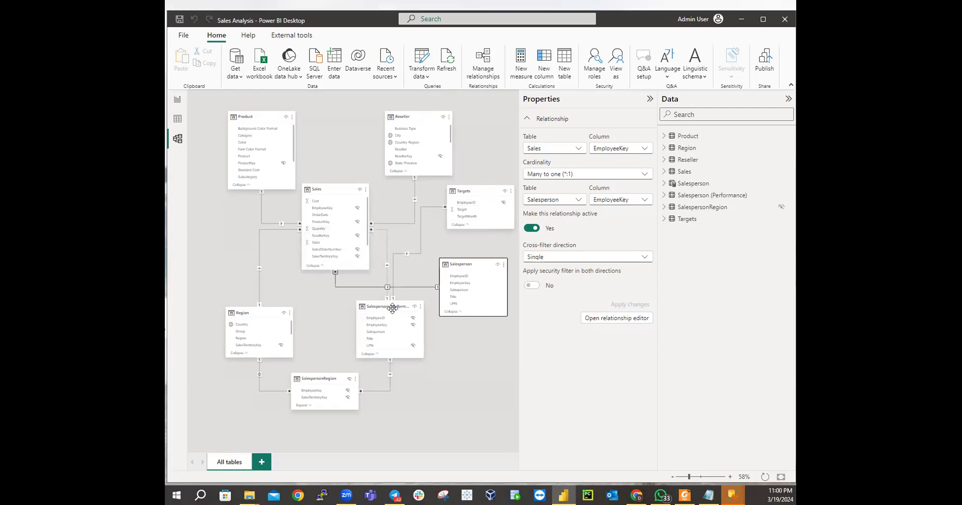
Recheck the tables, columns and options of the inactive relationship between Sales and Salesperson (Performance) without changing it
left_click(386, 252)
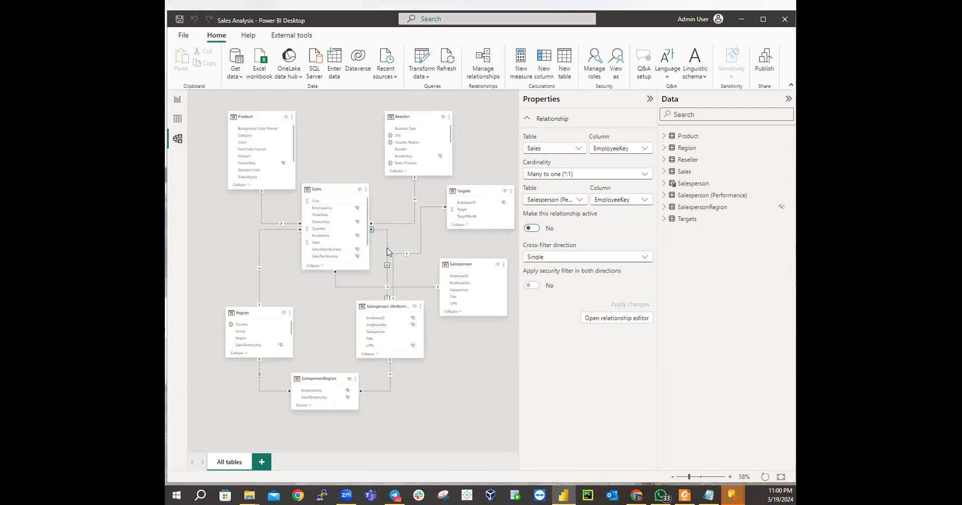
double_click(388, 251)
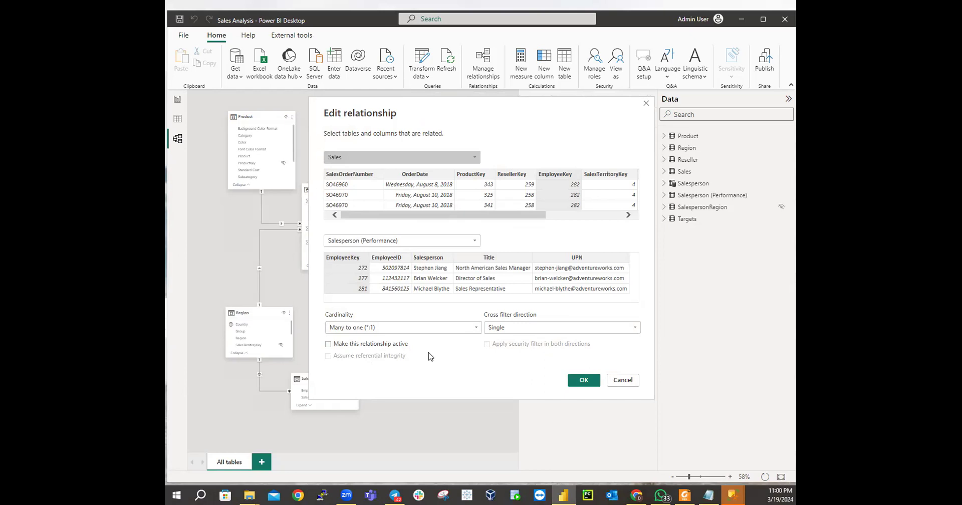
left_click(623, 382)
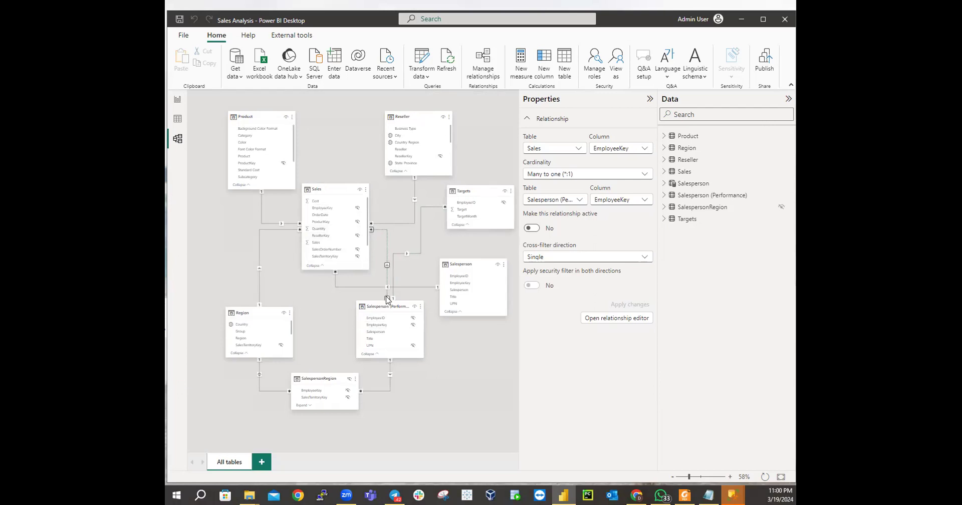
right_click(387, 254)
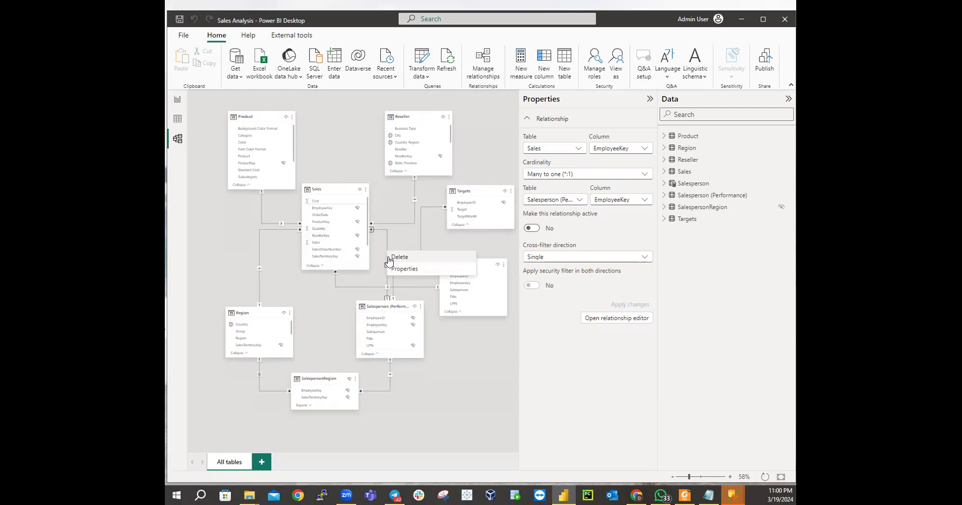
left_click(471, 353)
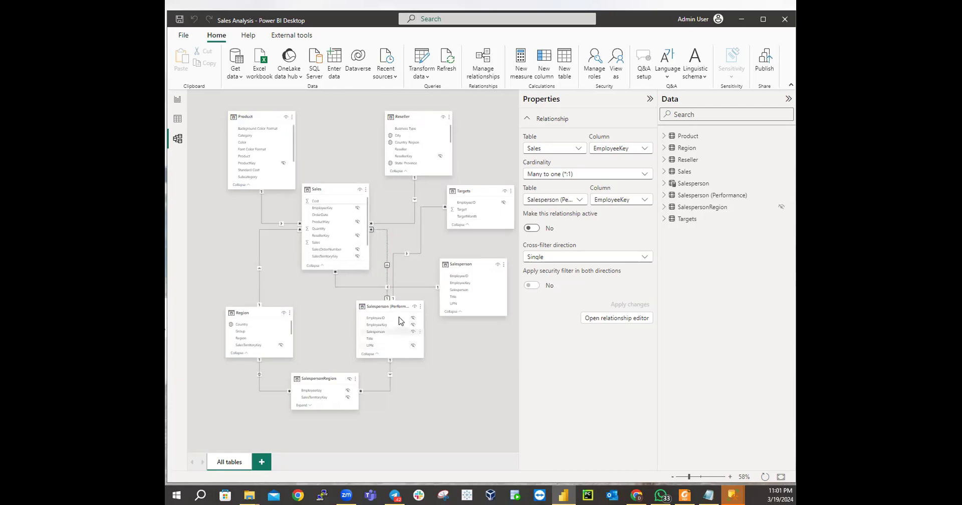
Delete the inactive relationship between Sales and Salesperson (Performance), and move the Salesperson table farther away from Salesperson (Performance)
right_click(385, 250)
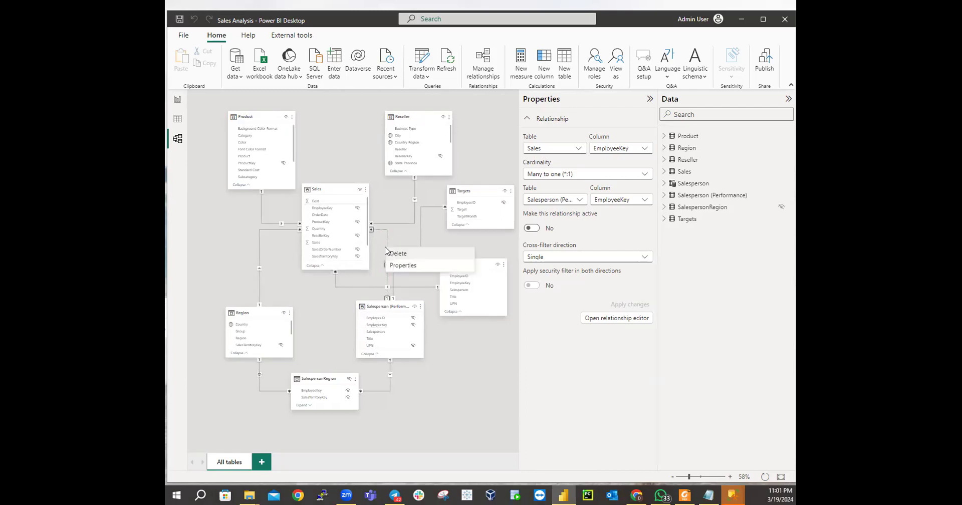
left_click(398, 254)
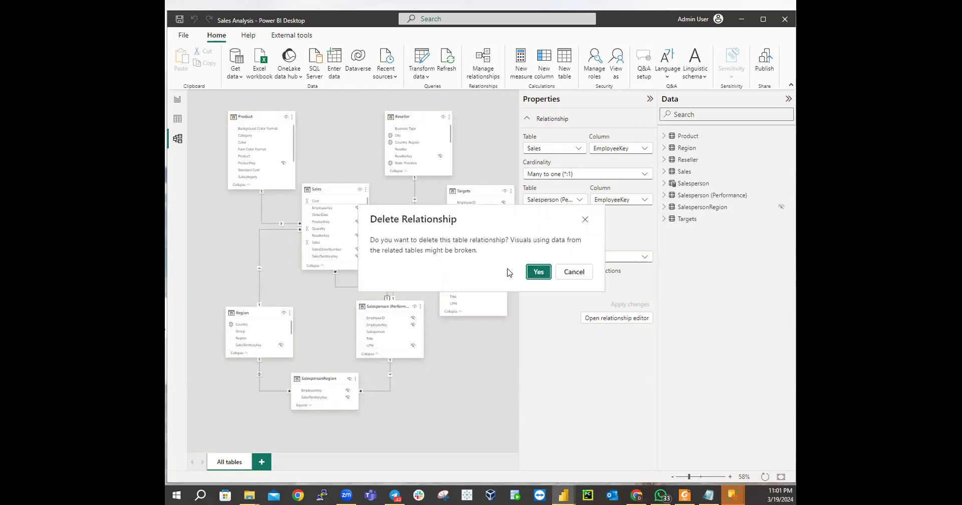
left_click(532, 273)
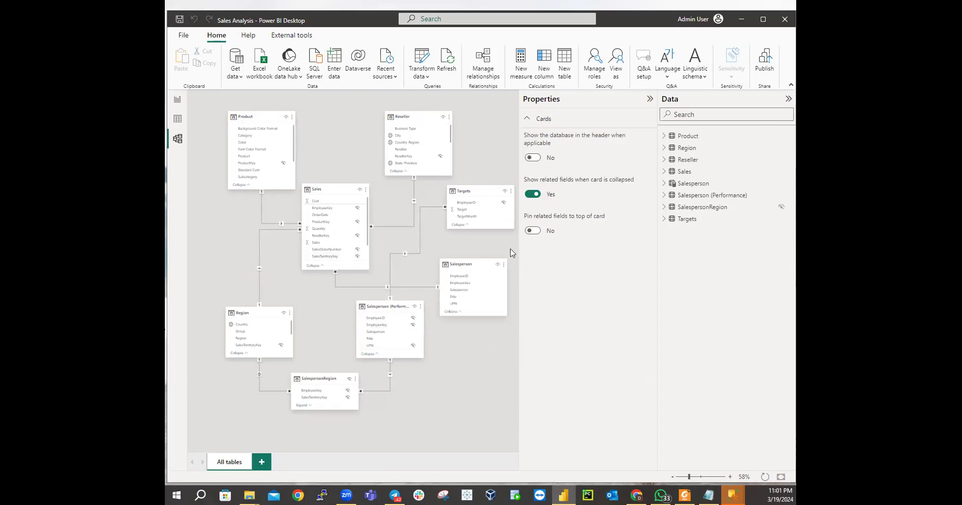
left_click_drag(472, 268, 493, 259)
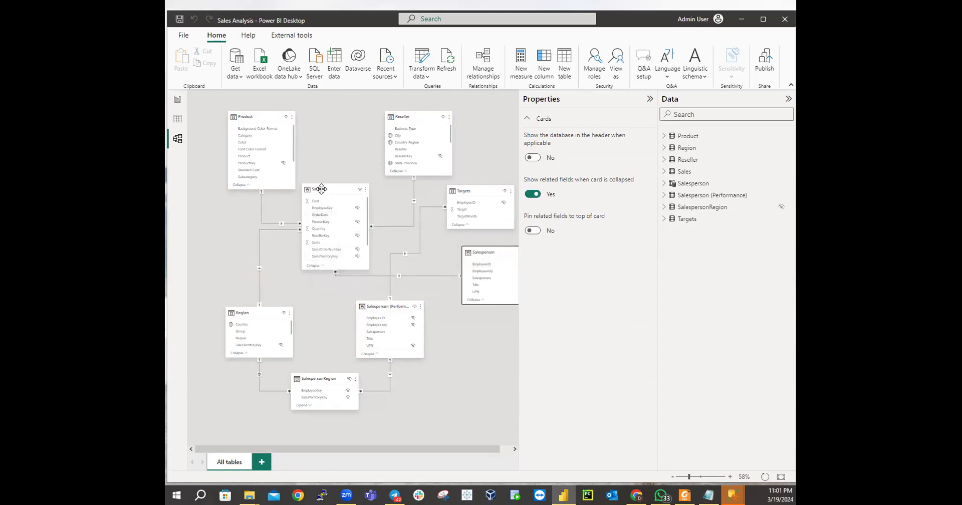
Rearrange the Sales, Region, SalespersonRegion and Salesperson (Performance) tables in the diagram so they are spaced apart
left_click_drag(329, 193, 319, 210)
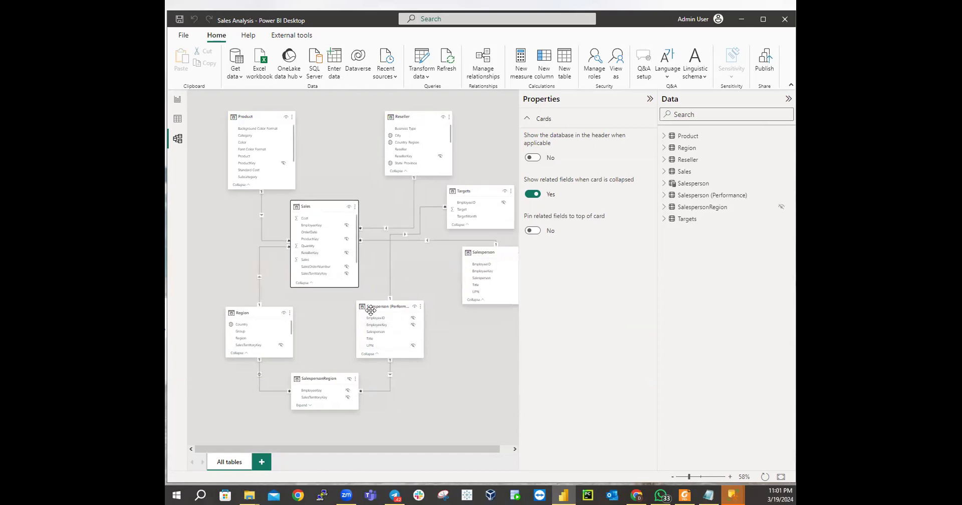
left_click_drag(396, 307, 400, 322)
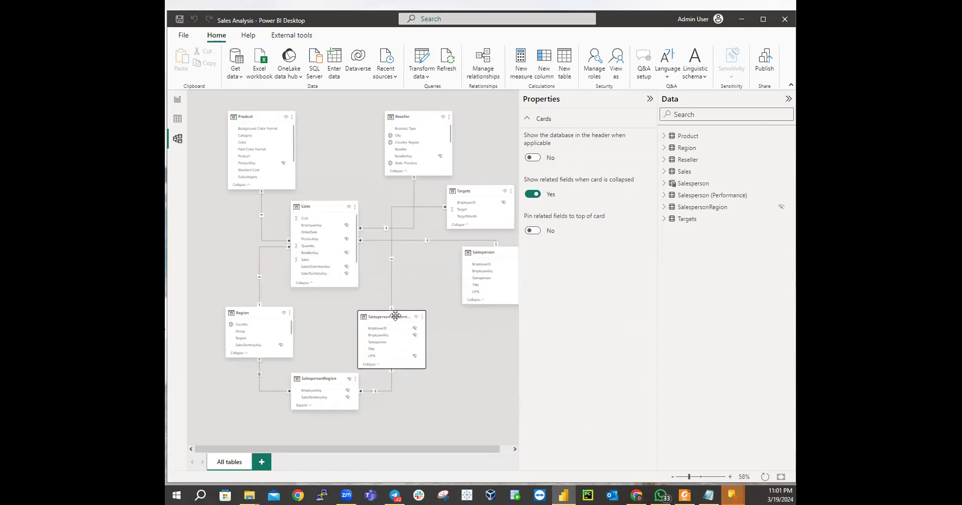
left_click_drag(261, 311, 242, 276)
left_click_drag(324, 379, 293, 358)
left_click_drag(395, 324, 383, 345)
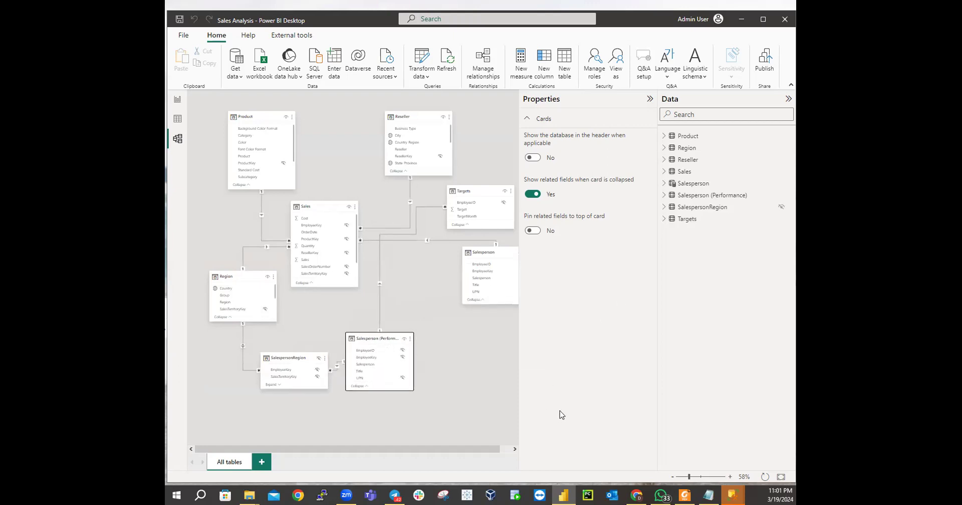
left_click_drag(387, 340, 422, 361)
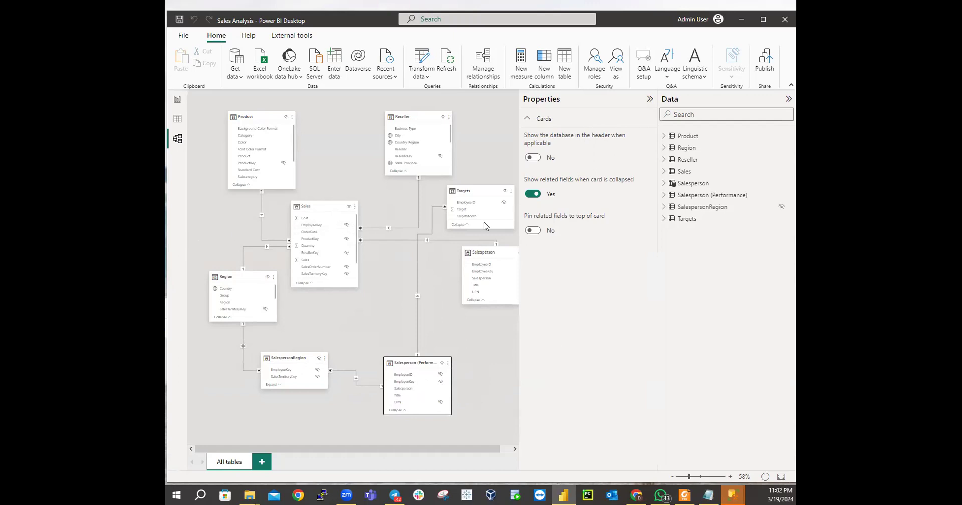
Hide the EmployeeID, EmployeeKey and UPN columns of the Salesperson table together
left_click(508, 256)
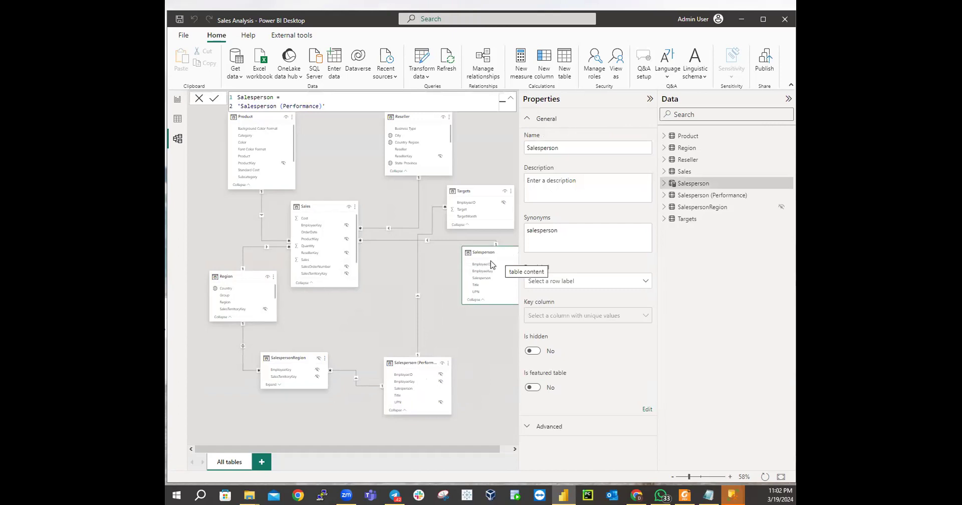
left_click(476, 264)
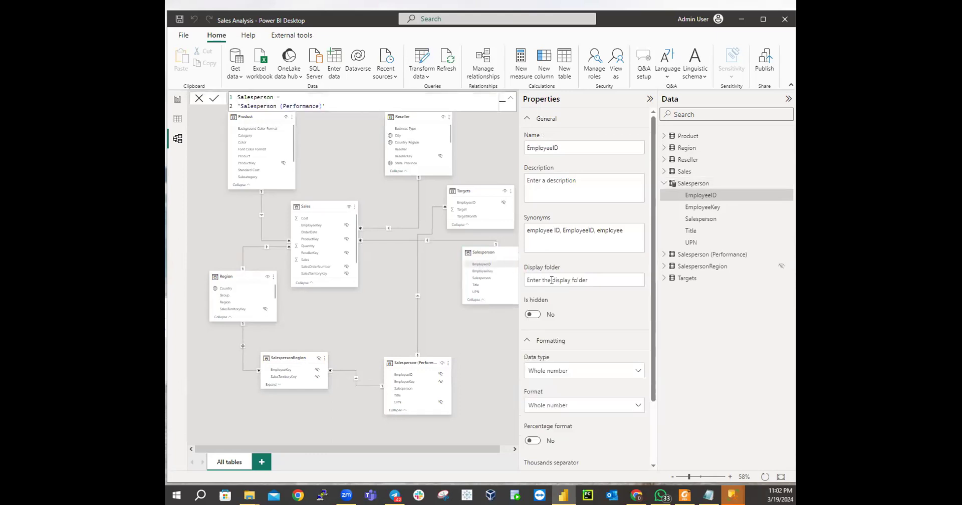
left_click(500, 273, "ctrl")
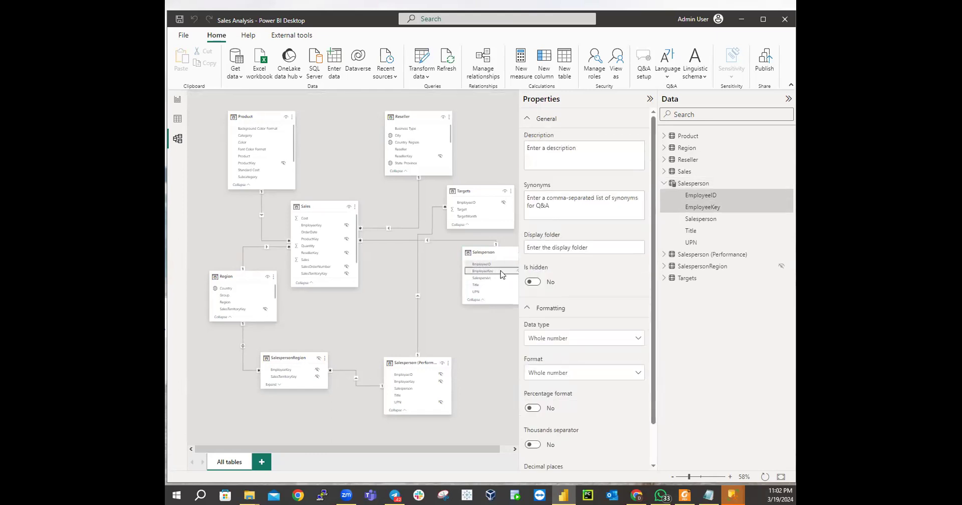
left_click(472, 294, "ctrl")
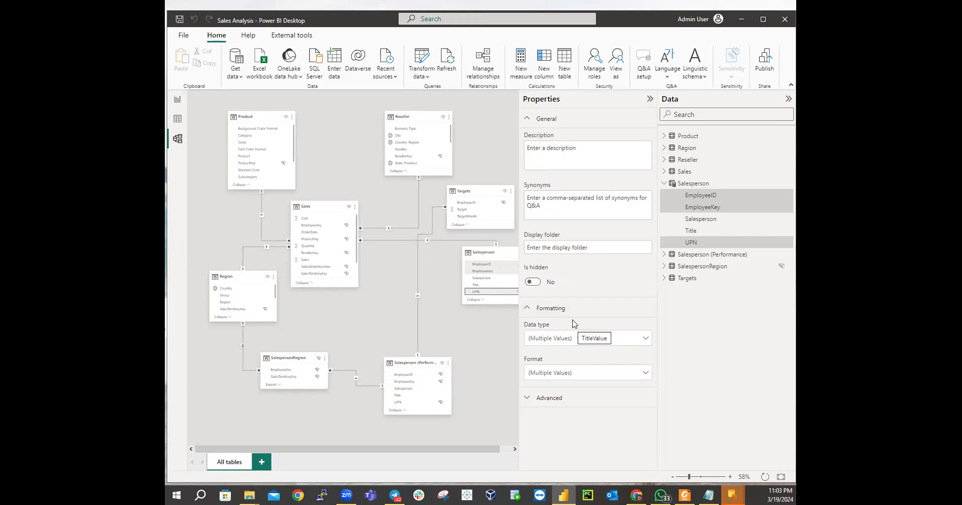
left_click(527, 118)
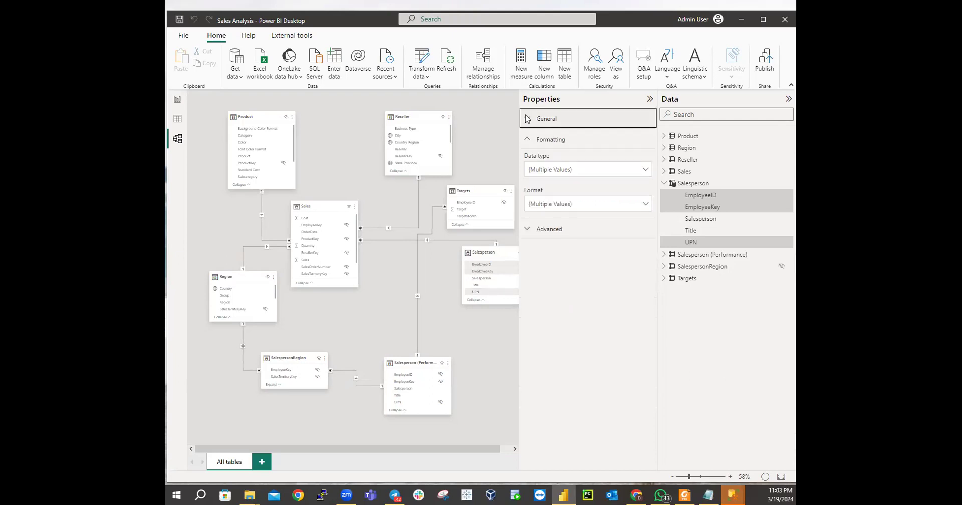
left_click(528, 140)
left_click(528, 140)
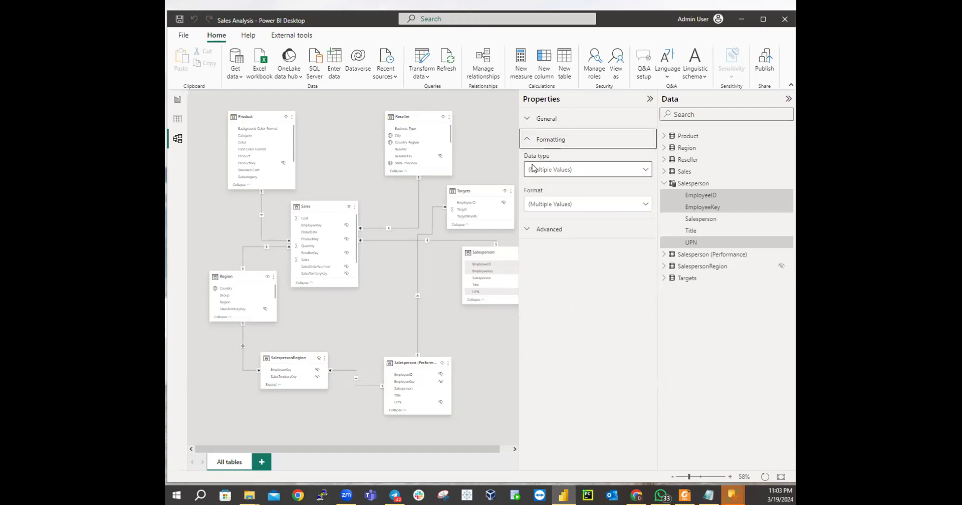
left_click(529, 140)
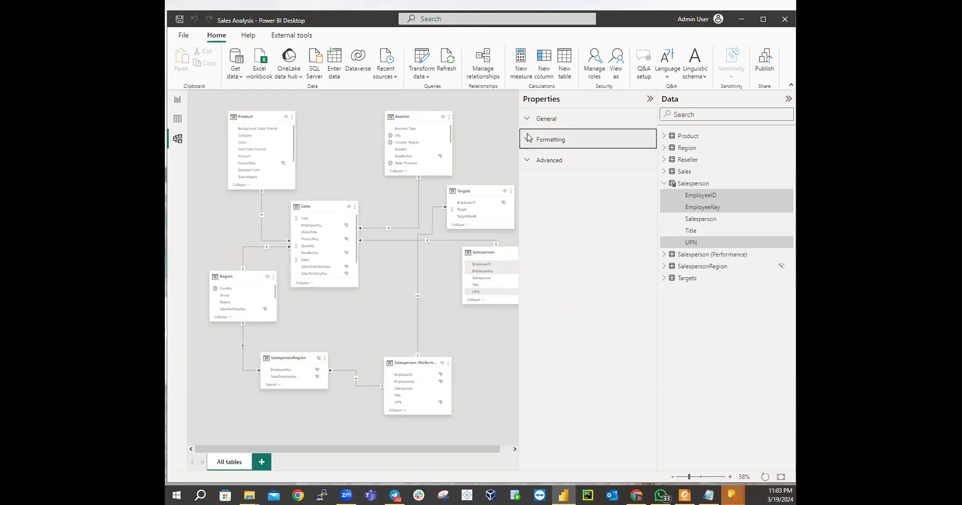
left_click(529, 161)
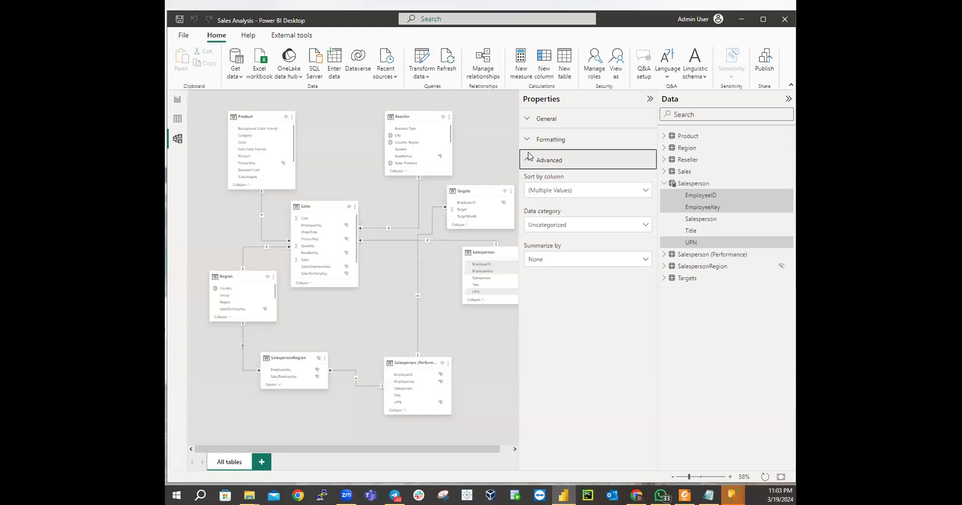
left_click(530, 120)
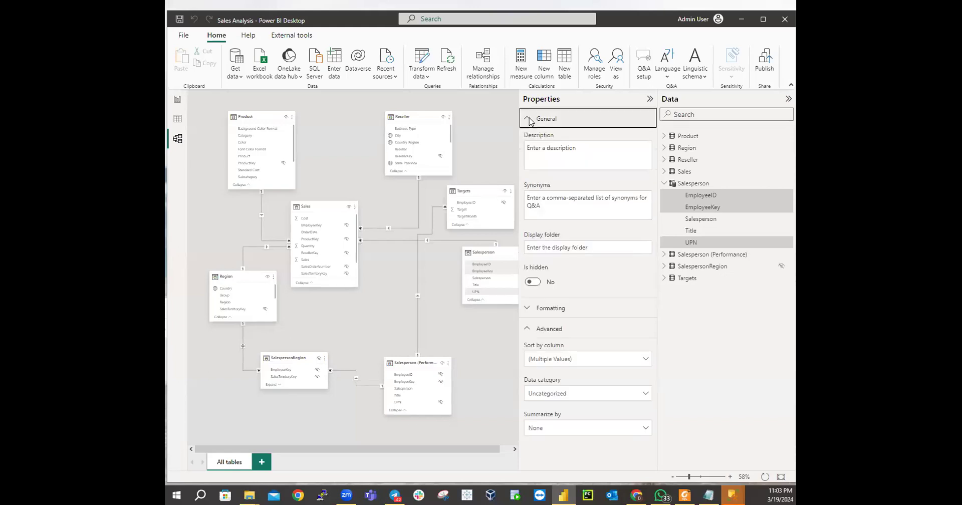
left_click(531, 282)
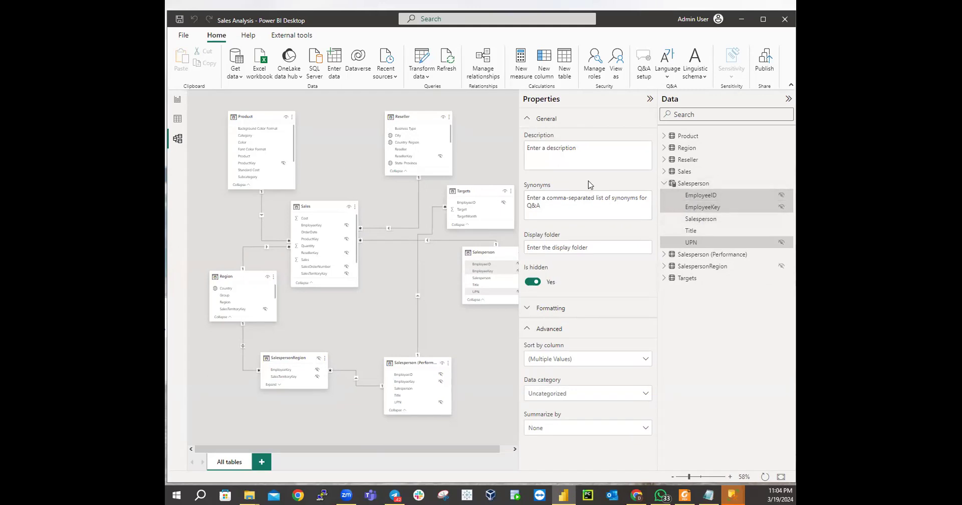
Check in the report view which fields of the Salesperson table are available
left_click(173, 101)
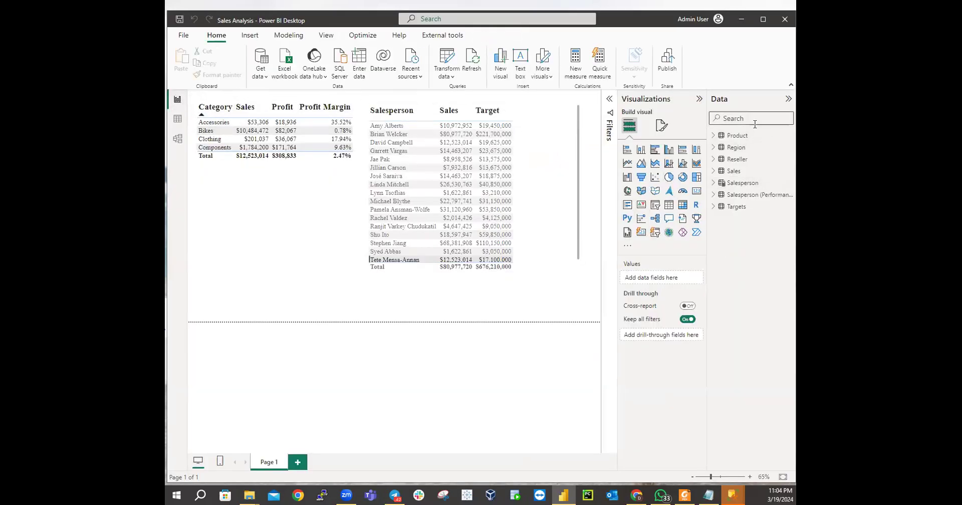
left_click(713, 184)
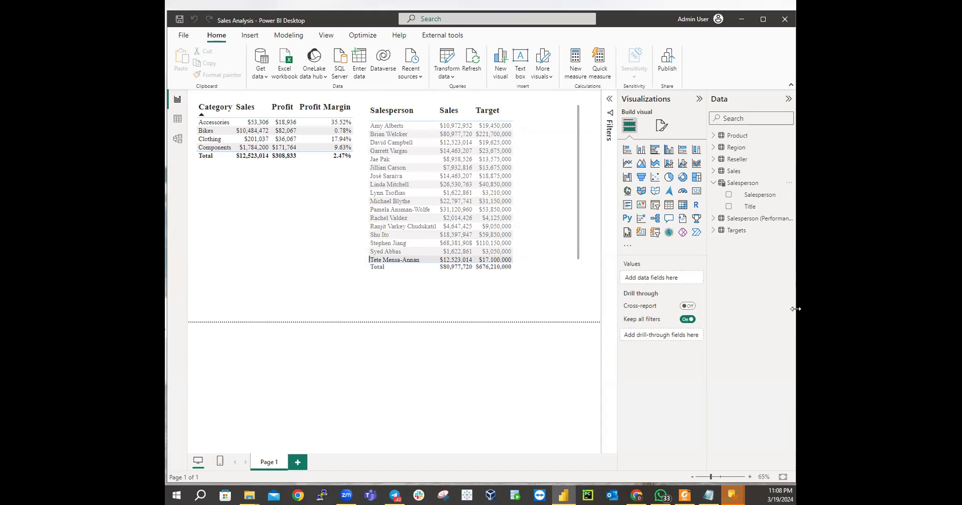
left_click(746, 184)
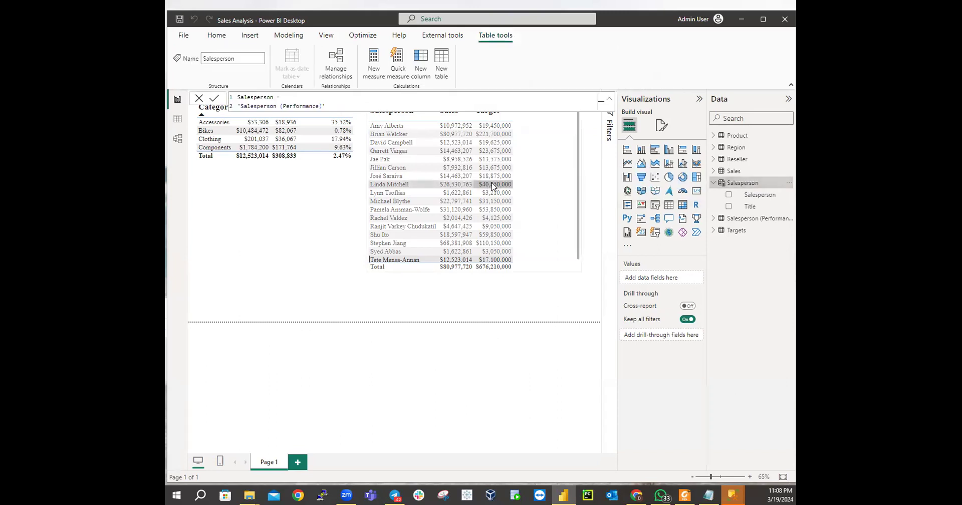
In the model view, enter the description "Salesperson Related to Sales" for the selected EmployeeID, EmployeeKey and UPN columns of Salesperson
left_click(177, 139)
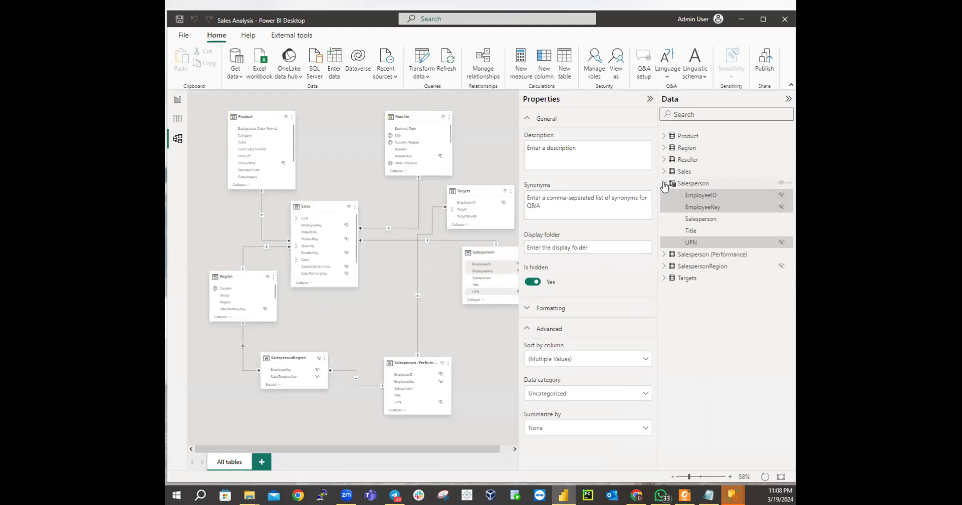
left_click(691, 185)
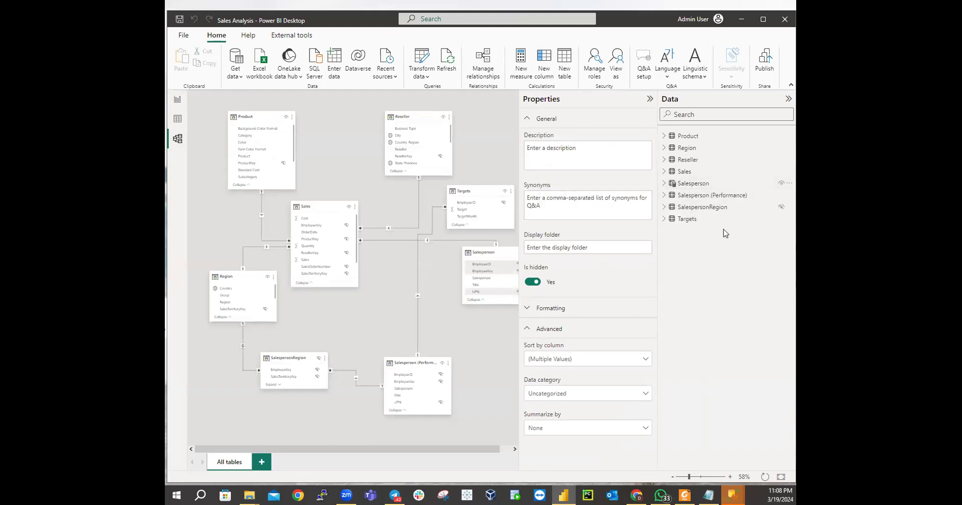
left_click(597, 148)
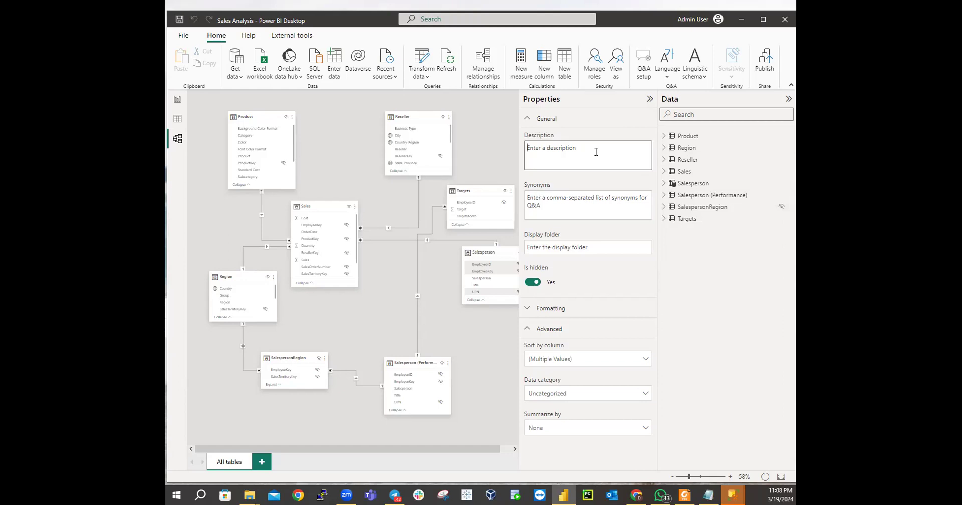
type("Salesperson Related to Sales")
left_click(622, 184)
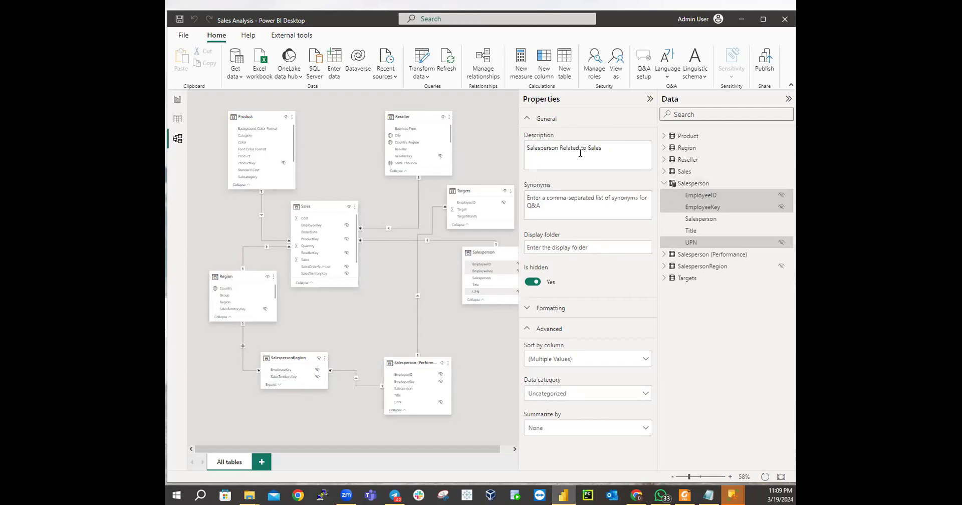
Set the Salesperson table's description to "Salesperson Related to Sales" and collapse the table's fields in the report view
left_click(688, 184)
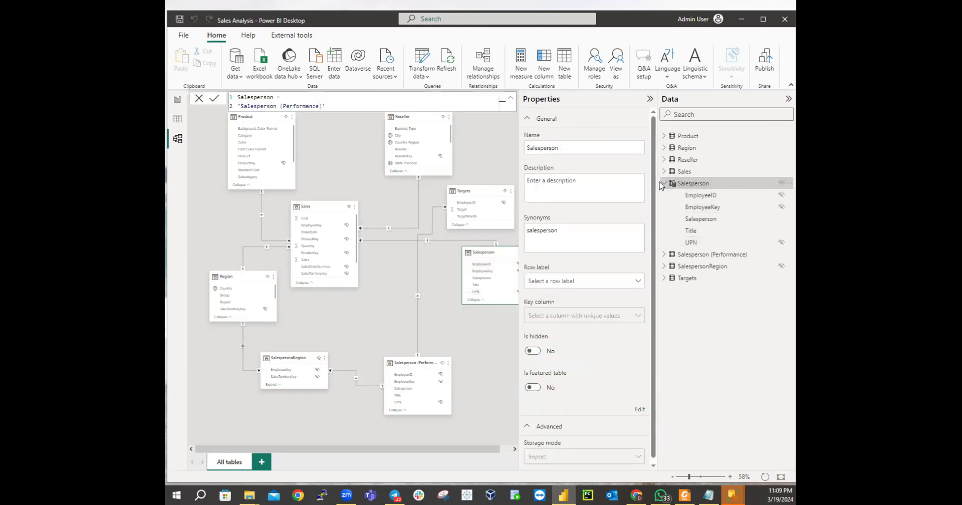
left_click(663, 184)
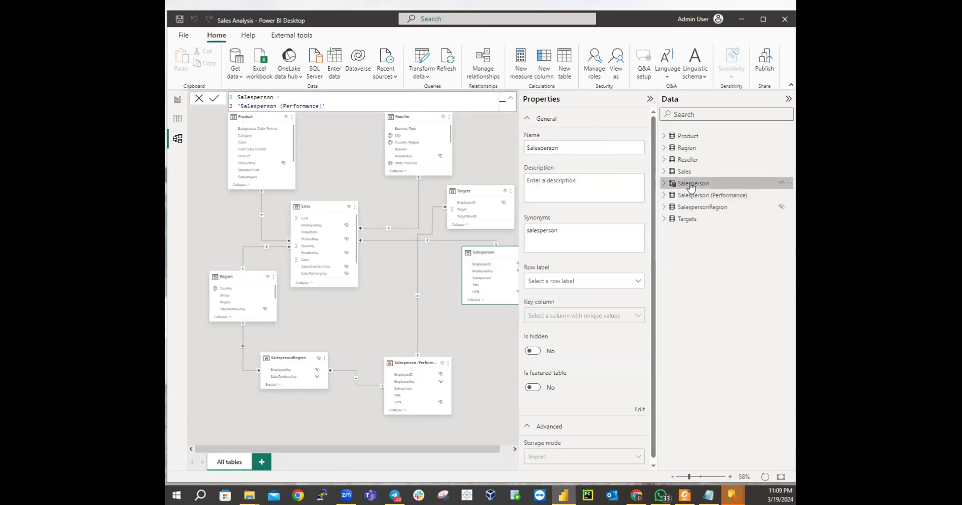
mouse_move(690, 186)
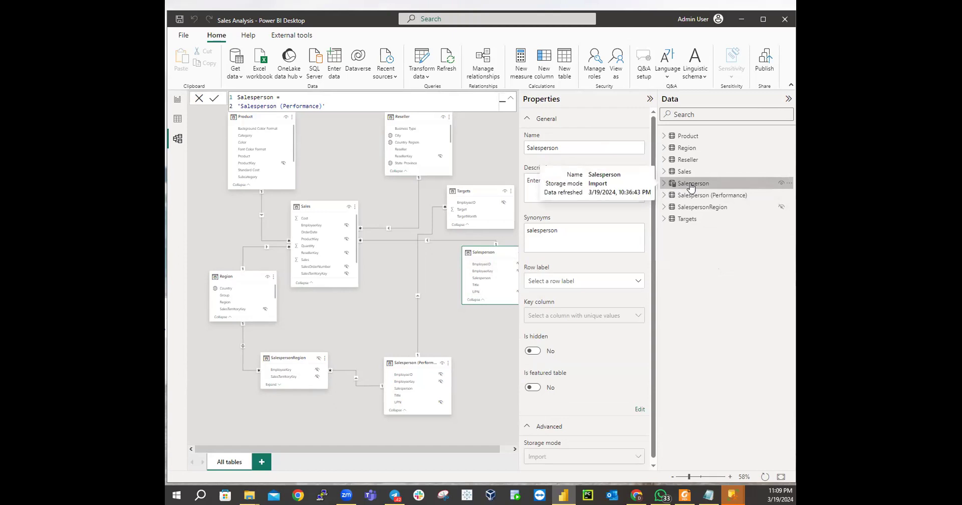
left_click(596, 184)
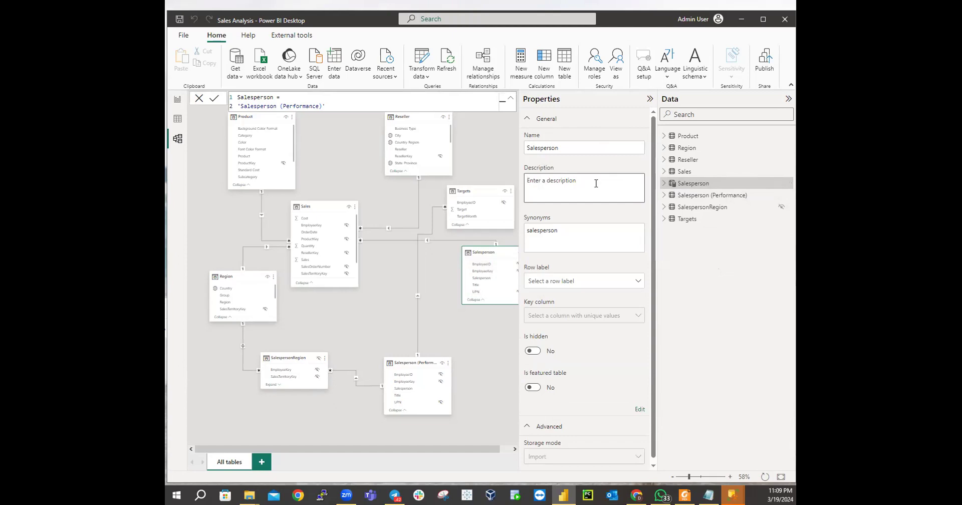
type("Salesperson Related to Sales")
key("Return")
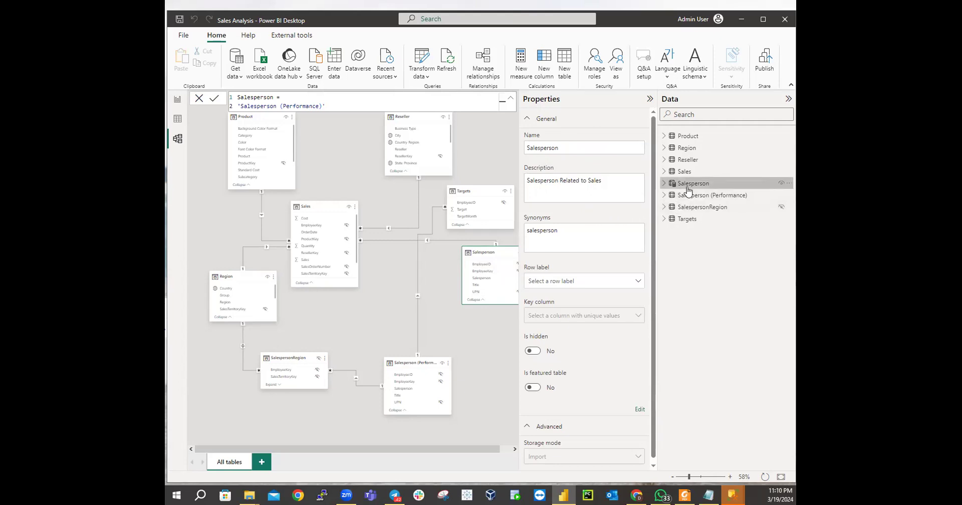
mouse_move(688, 190)
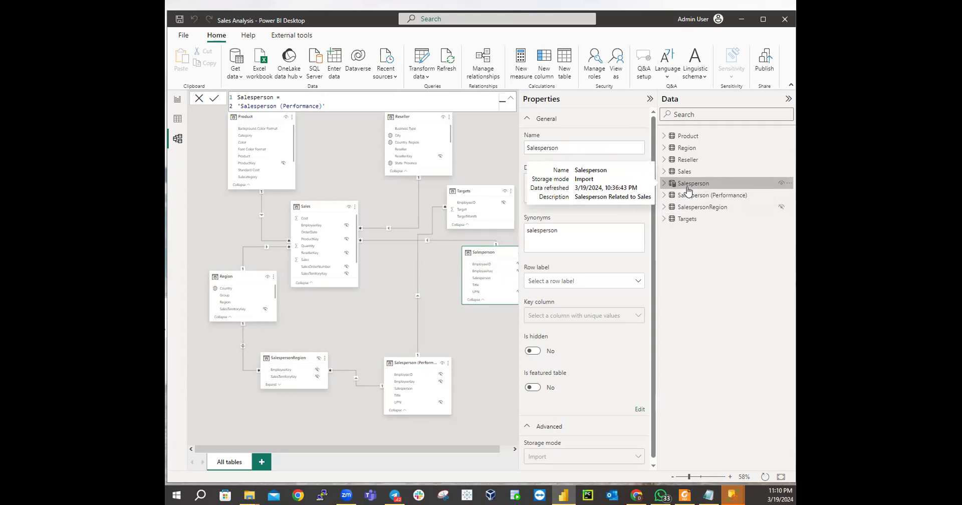
left_click(180, 101)
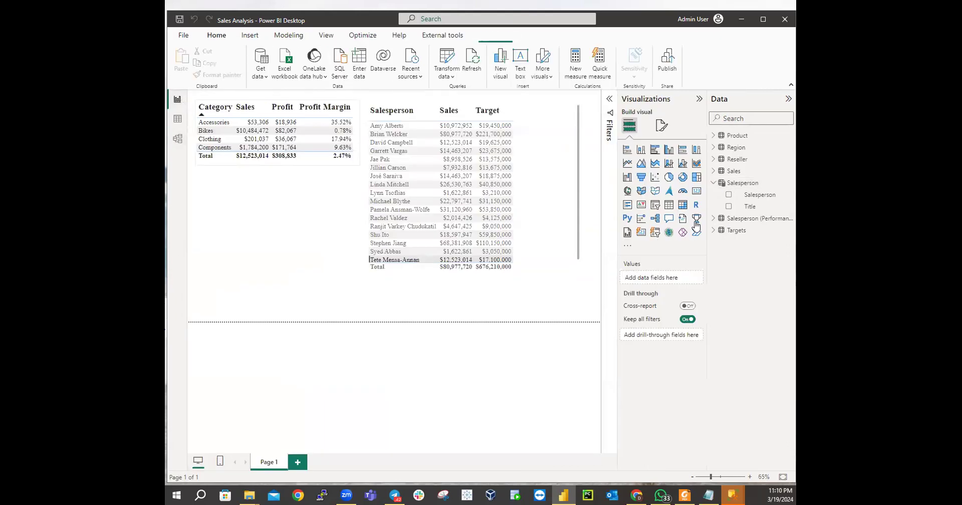
left_click(712, 184)
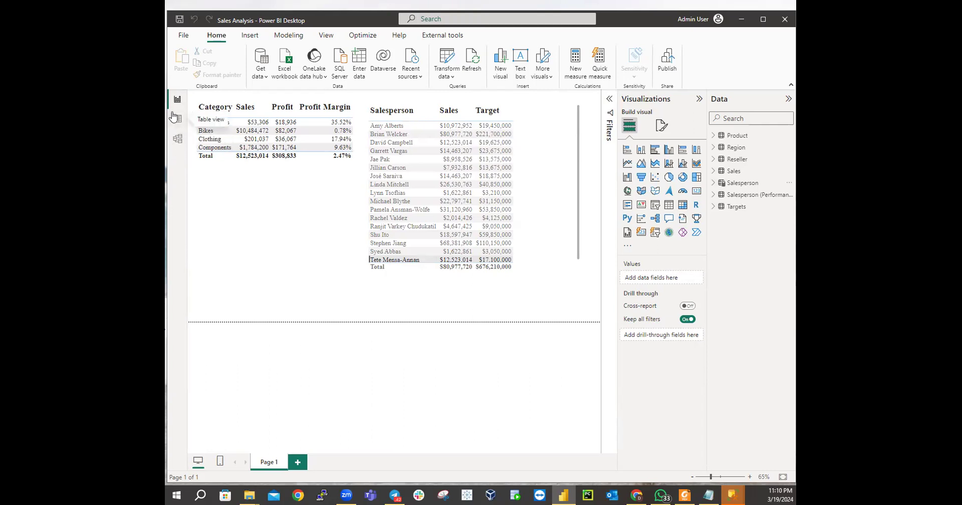
In the model view, set the description of the Salesperson (Performance) table to "Salesperson Related to Region(s)"
left_click(177, 139)
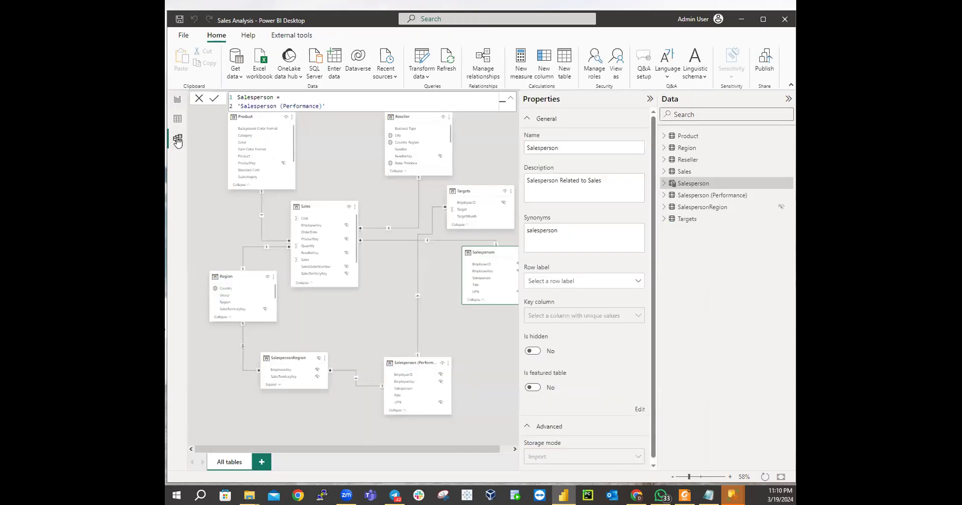
left_click(707, 199)
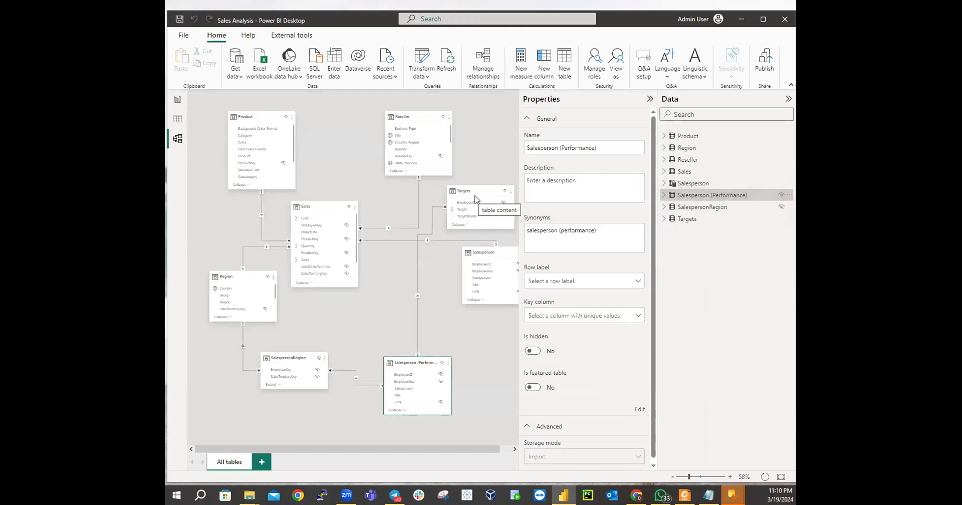
left_click(589, 176)
type("Sales ")
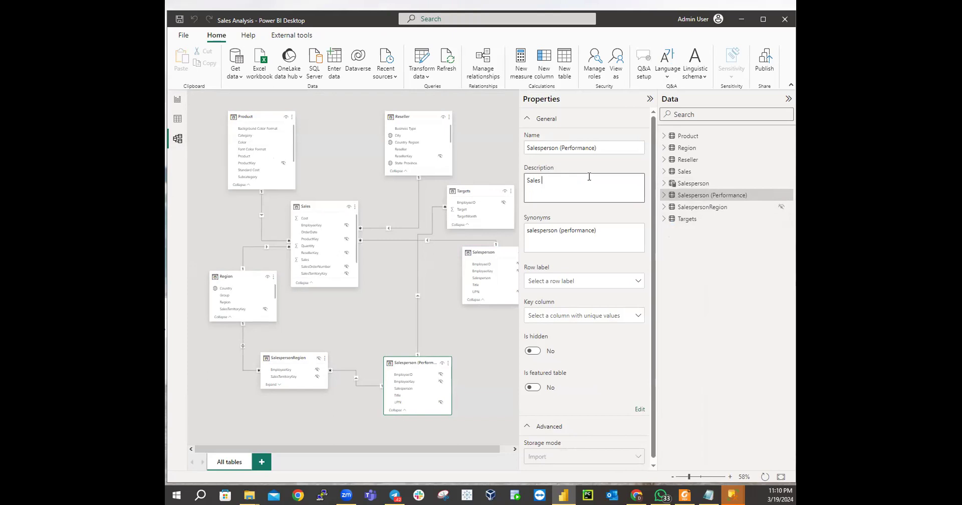
type("perso")
type("n Realted ")
type("to")
type(" Region")
key("BackSpace")
key("BackSpace")
key("BackSpace")
key("BackSpace")
key("BackSpace")
type("lated")
left_click(609, 214)
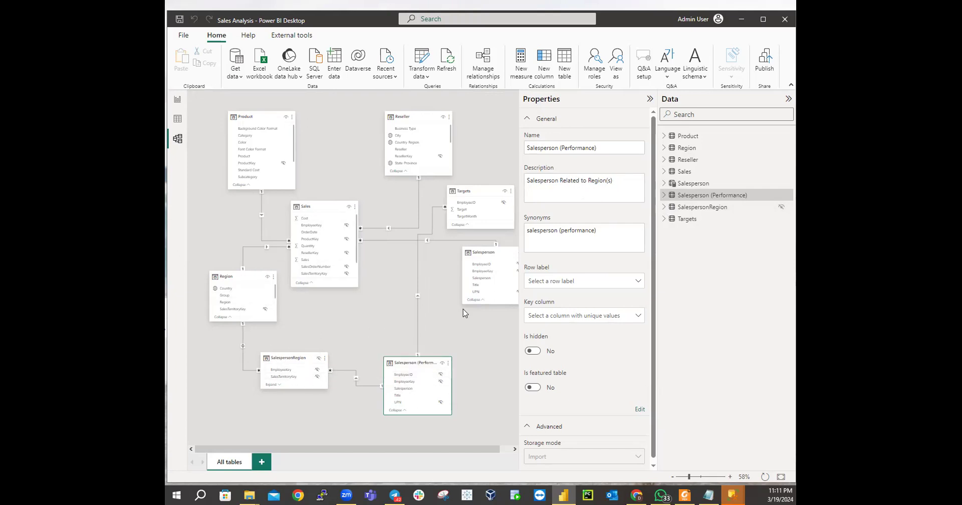
Check the description of the Salesperson (Performance) table in the report view
mouse_move(724, 200)
left_click(178, 99)
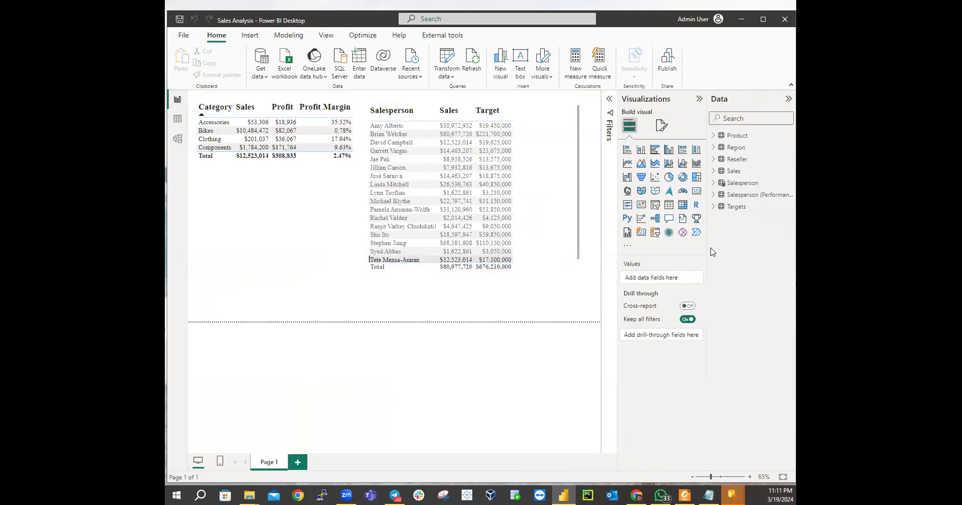
mouse_move(764, 201)
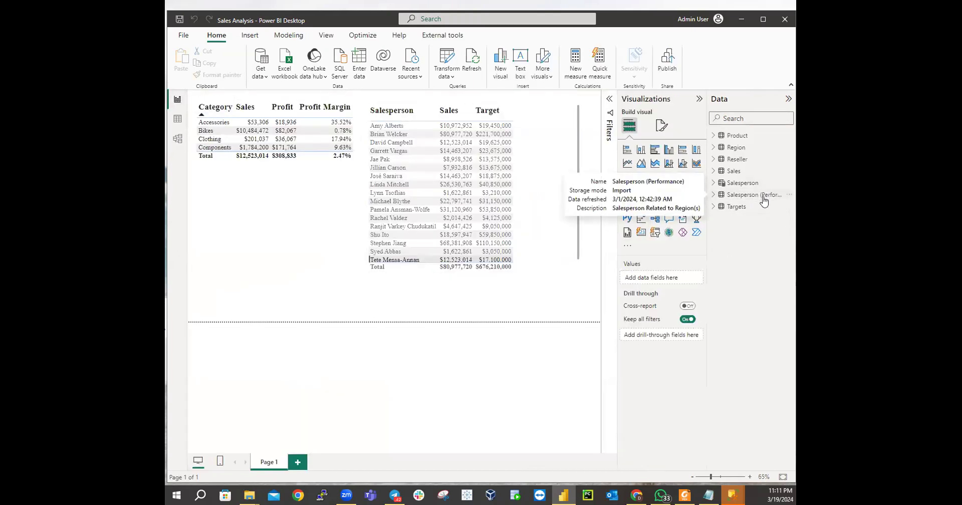
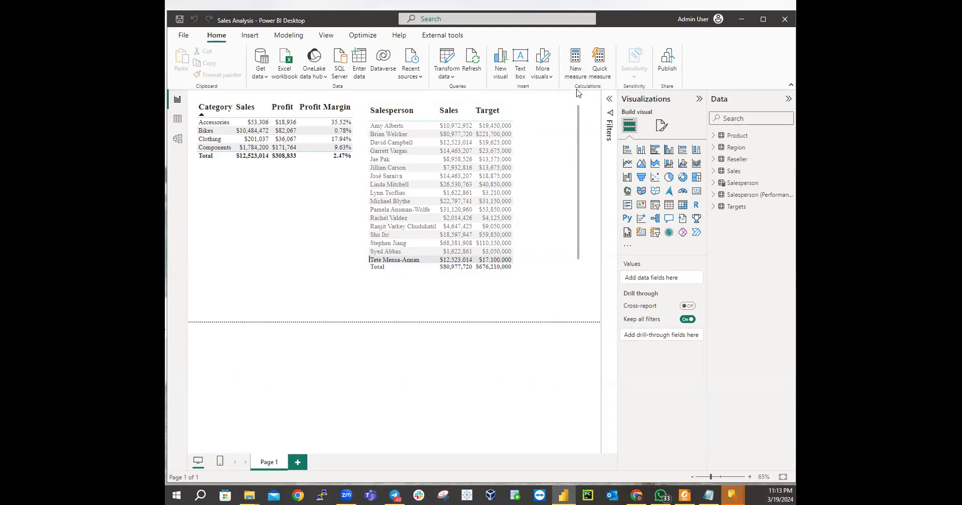
In the table view, start a new calculated table and put the cursor in its formula
left_click(177, 121)
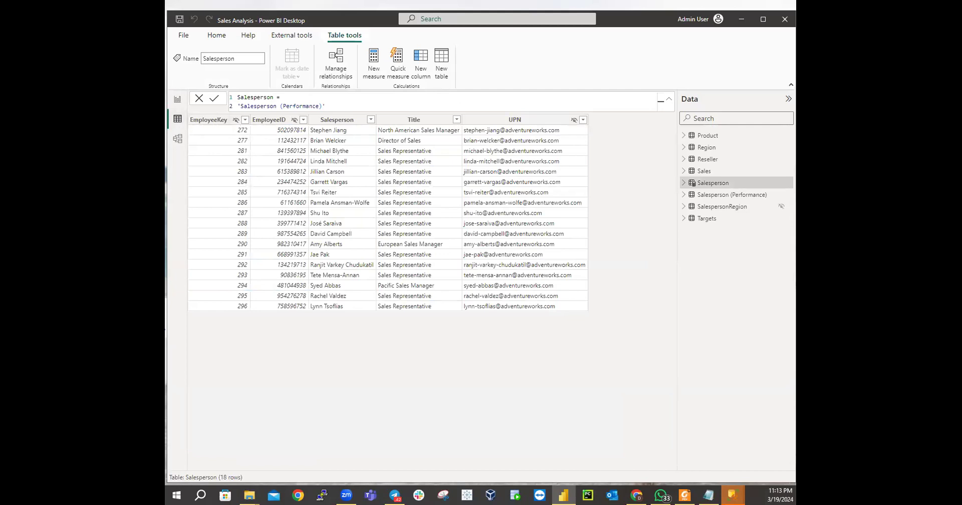
left_click(217, 36)
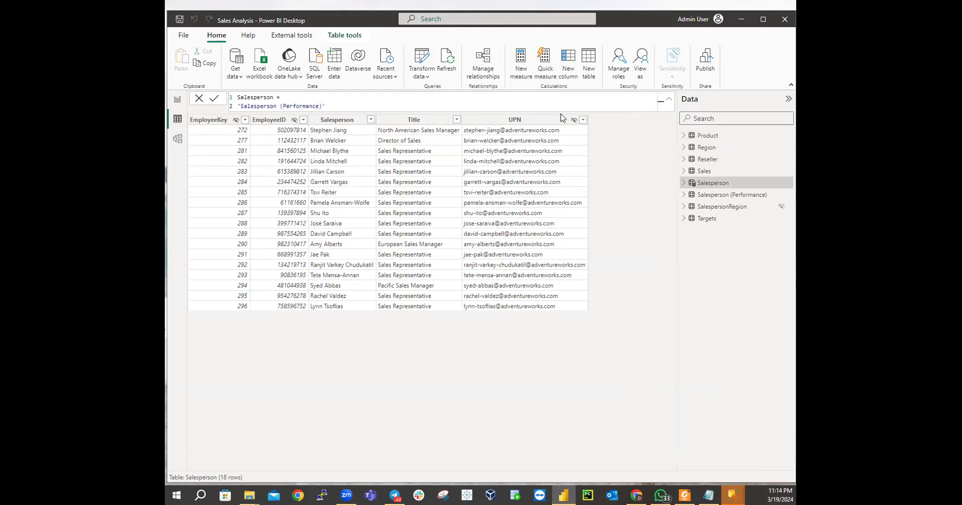
left_click(587, 59)
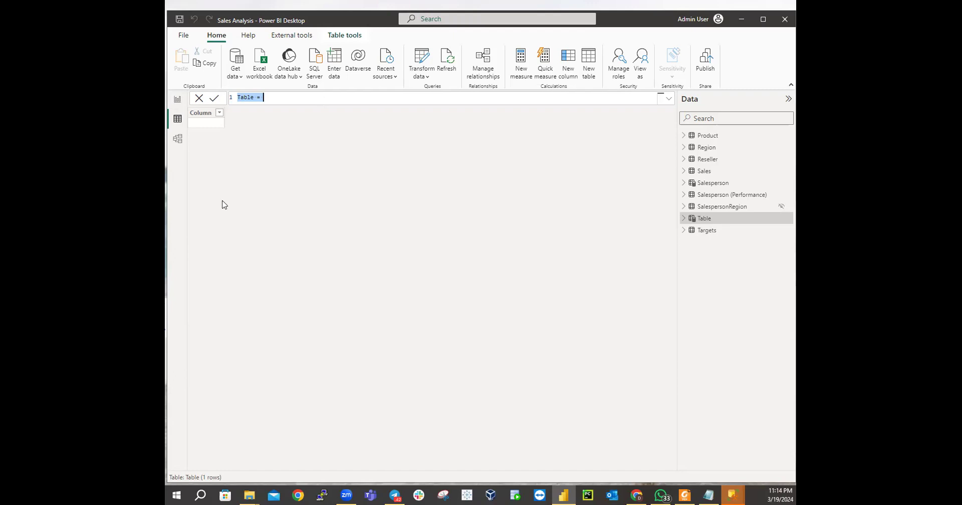
left_click(255, 97)
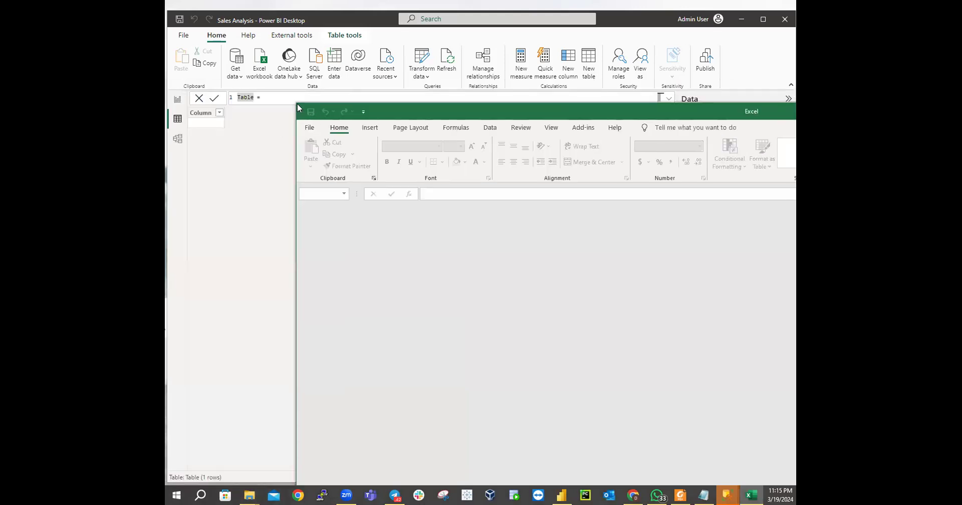
Switch to Excel, fit its window on the screen and start browsing for a workbook to open
left_click_drag(293, 102, 715, 256)
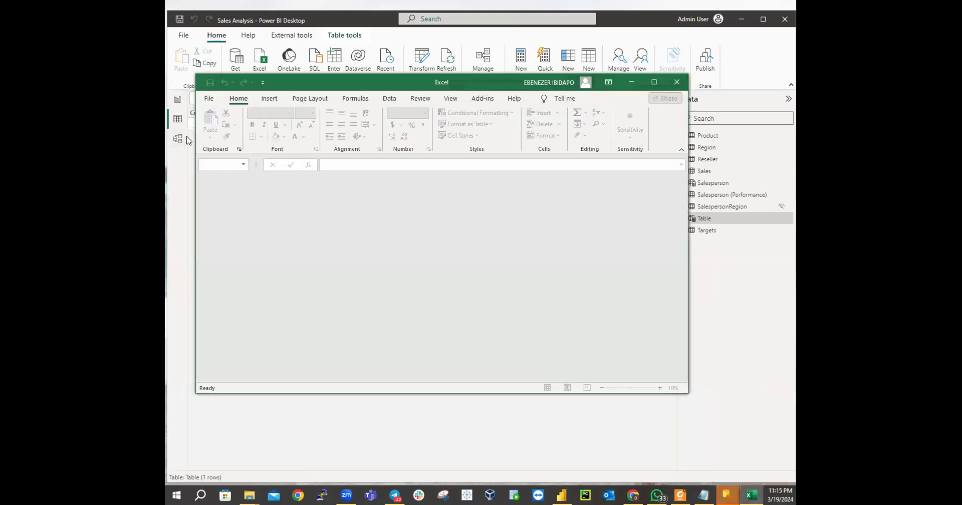
left_click(206, 99)
left_click(219, 164)
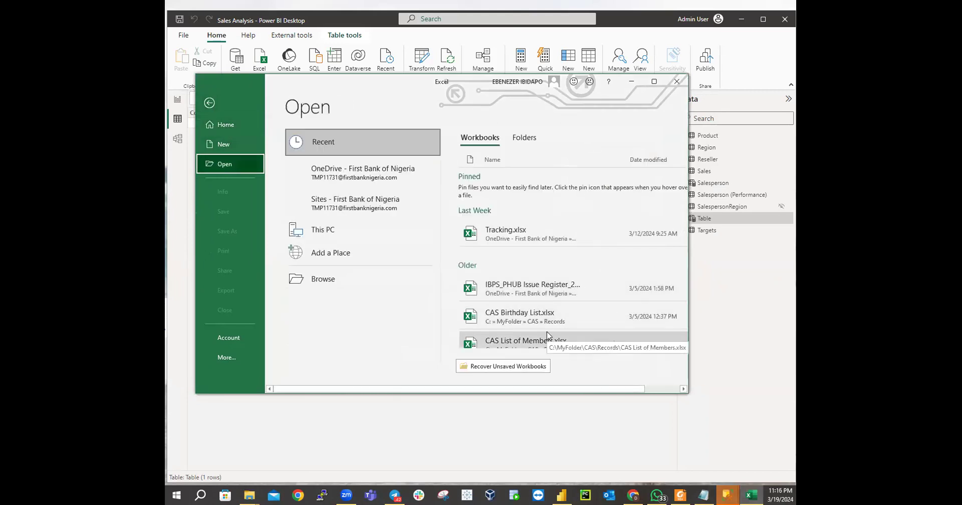
scroll(548, 333, "down", 5)
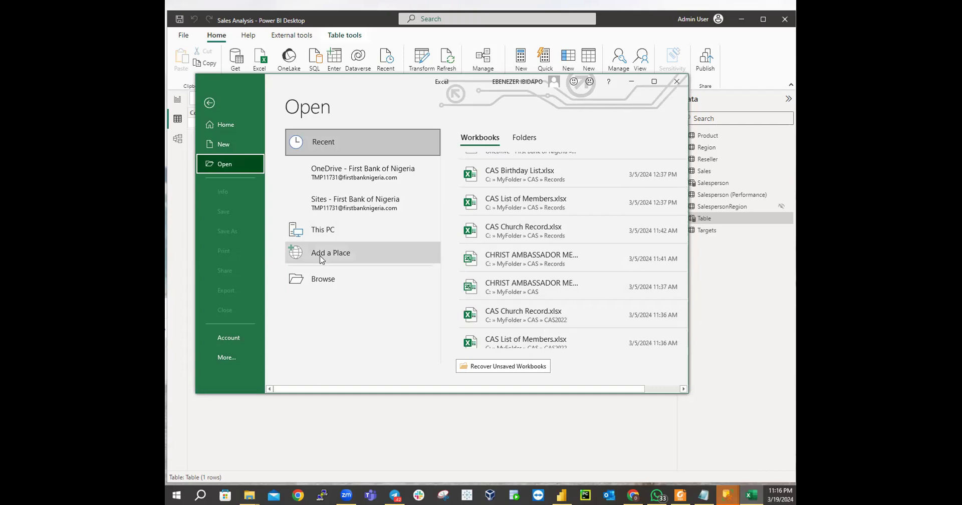
left_click(316, 282)
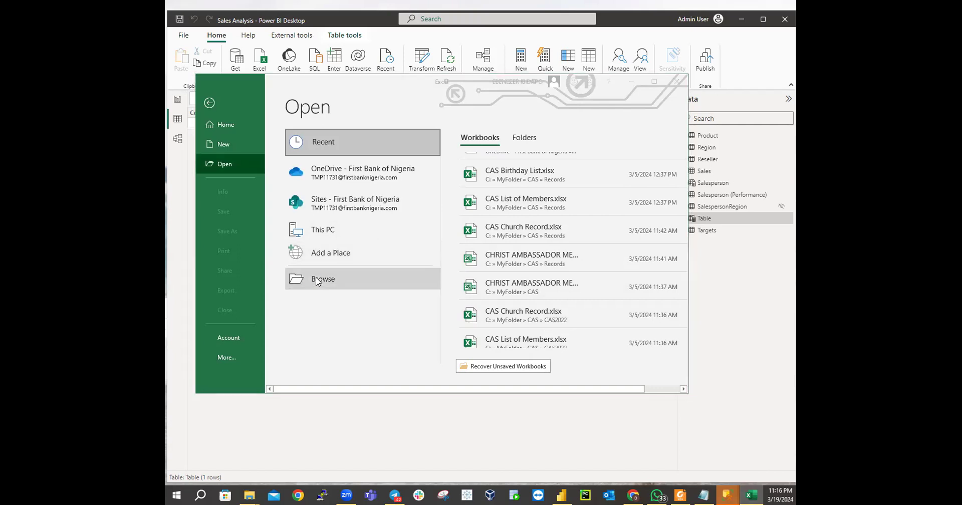
Browse past the Documents folder to MyFolder on the Windows (C:) drive
scroll(333, 218, "down", 5)
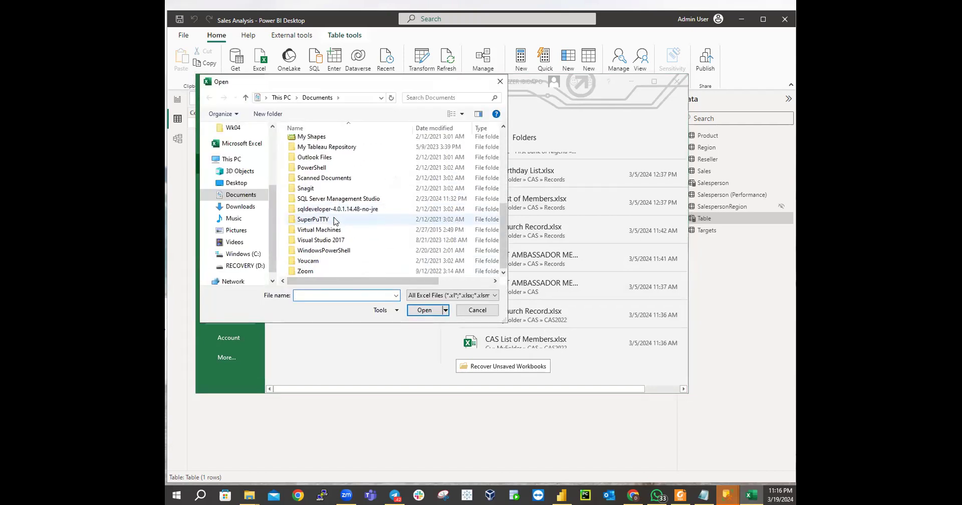
scroll(335, 222, "up", 5)
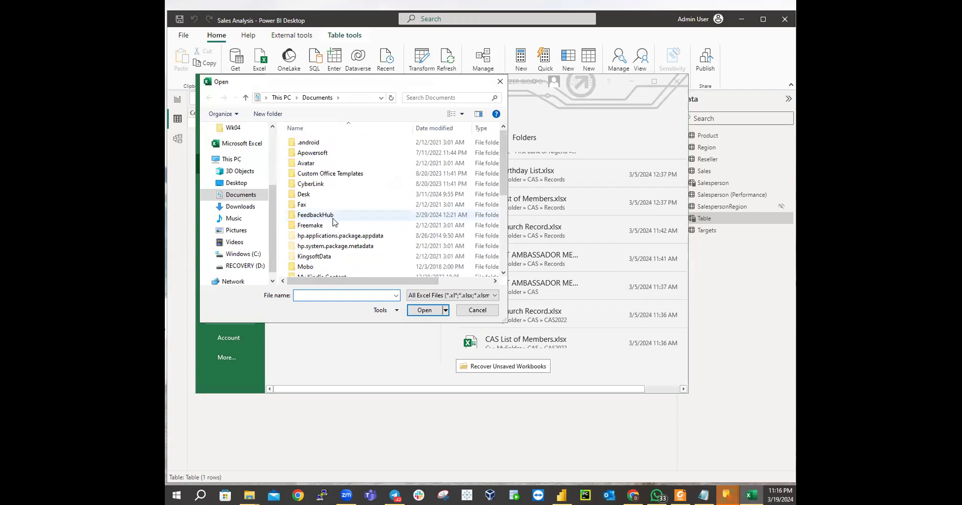
scroll(329, 235, "down", 4)
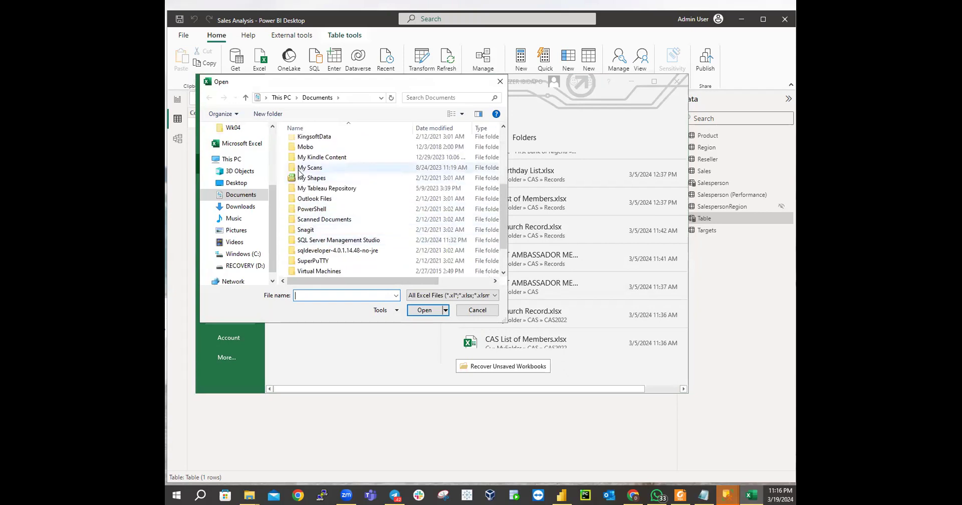
scroll(315, 212, "up", 1)
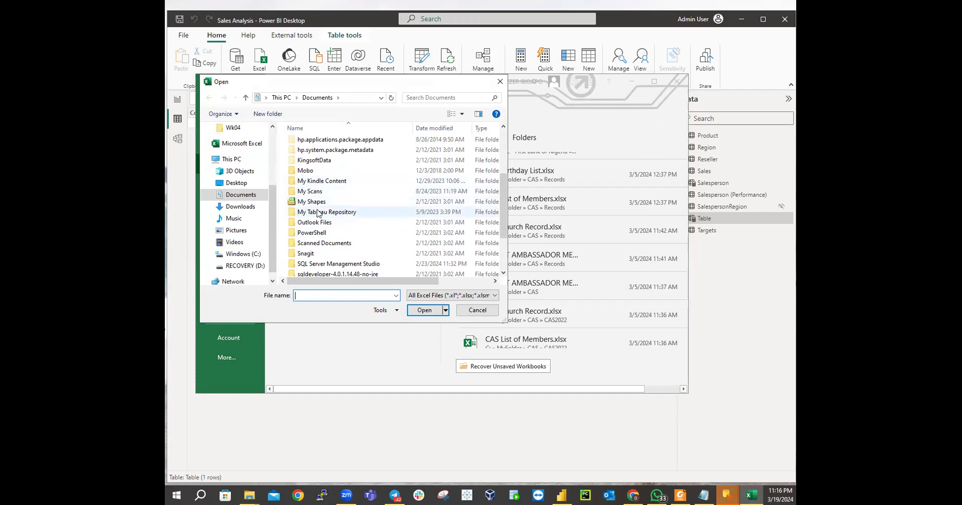
scroll(316, 212, "up", 2)
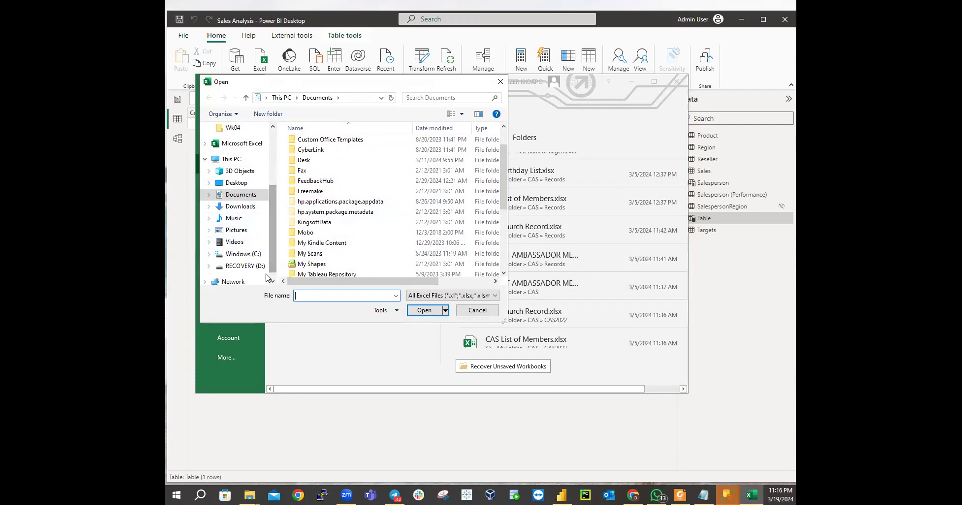
scroll(240, 266, "down", 1)
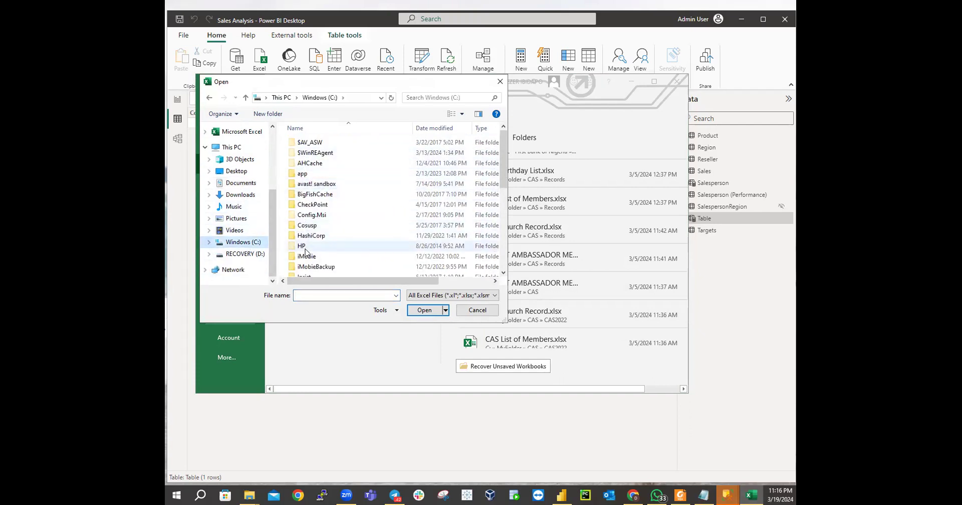
scroll(314, 206, "down", 2)
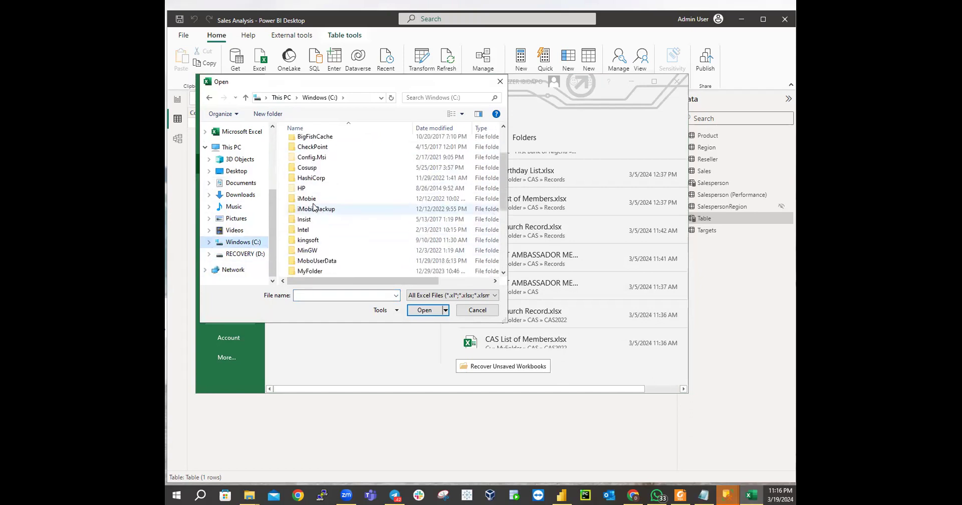
scroll(313, 208, "down", 2)
double_click(309, 211)
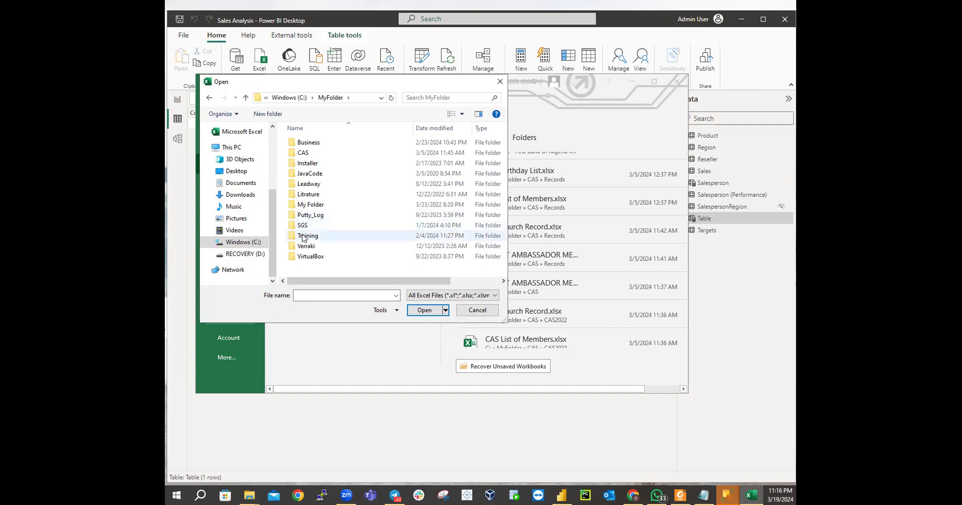
Look through the CAS2024 and CAS2022 subfolders of CAS for a suitable workbook and return to MyFolder
double_click(306, 154)
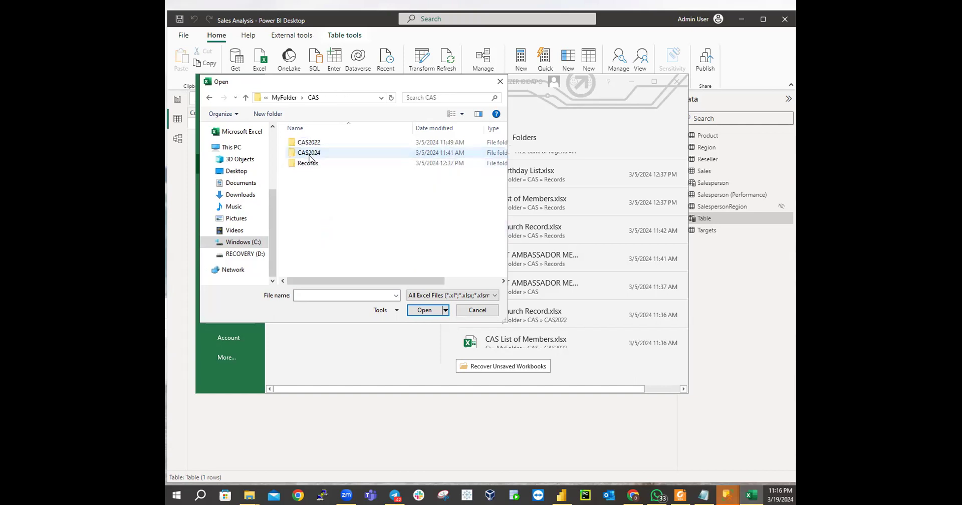
double_click(309, 153)
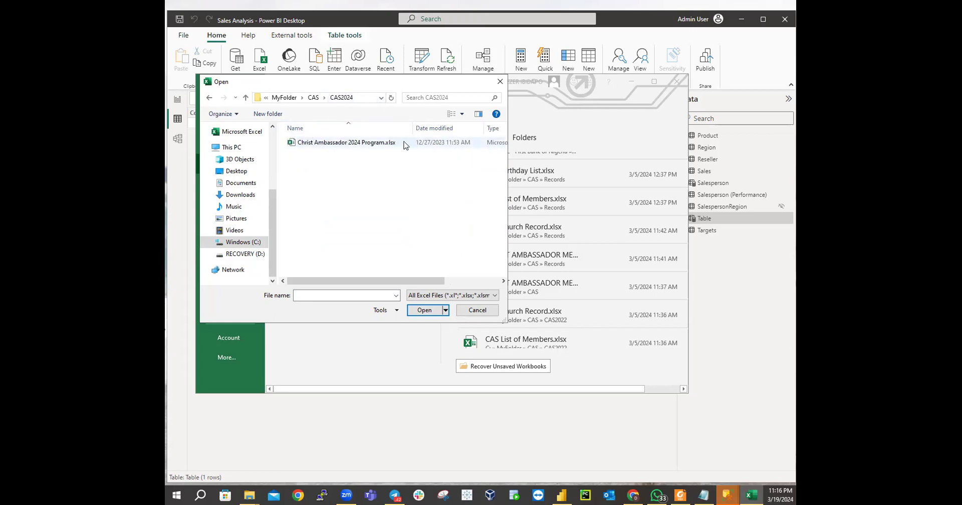
left_click(313, 97)
double_click(315, 144)
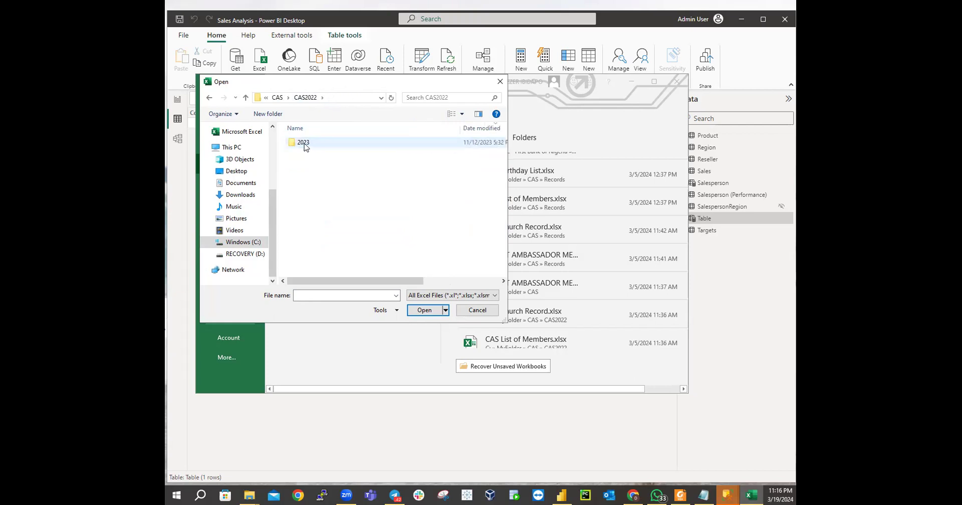
double_click(304, 143)
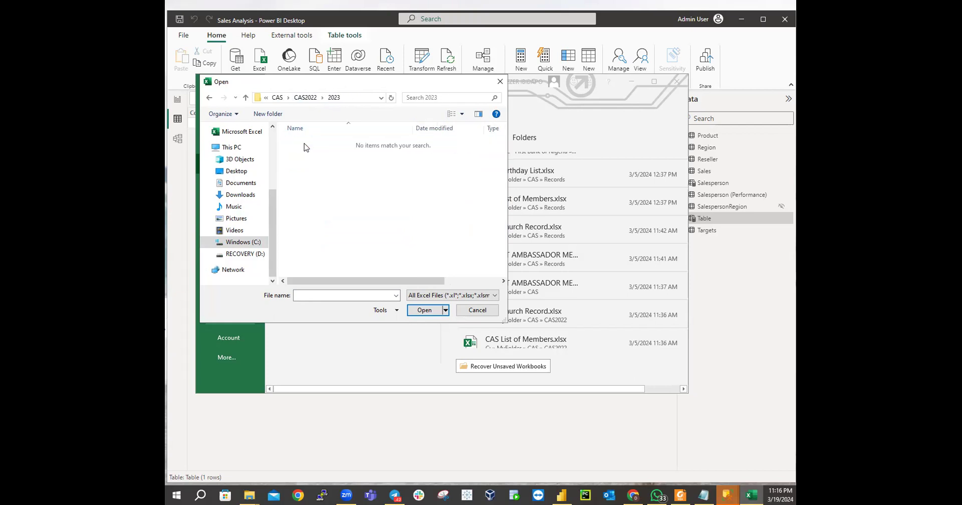
left_click(311, 98)
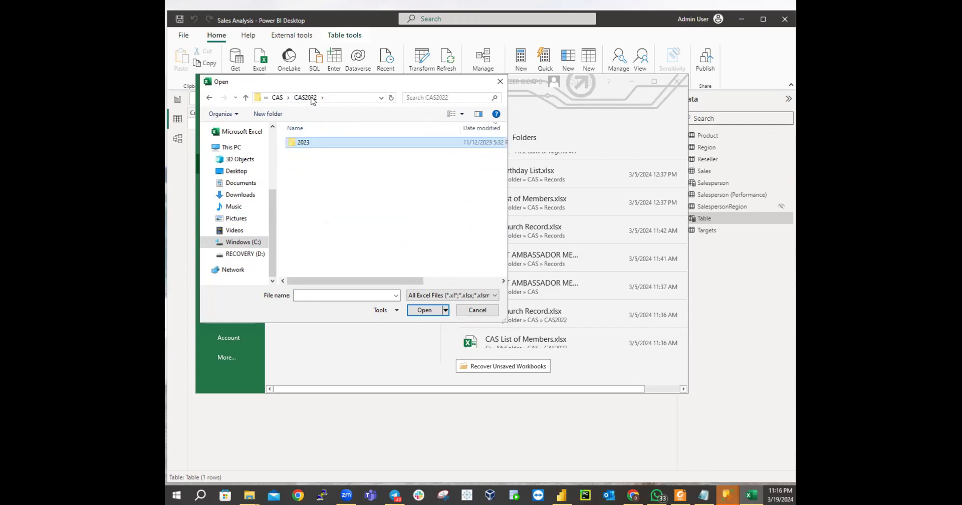
left_click(278, 98)
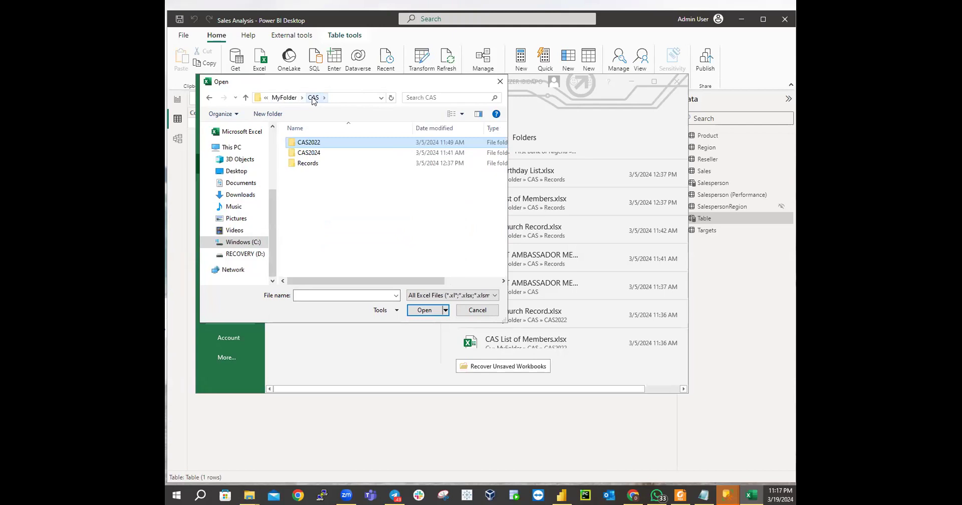
left_click(284, 98)
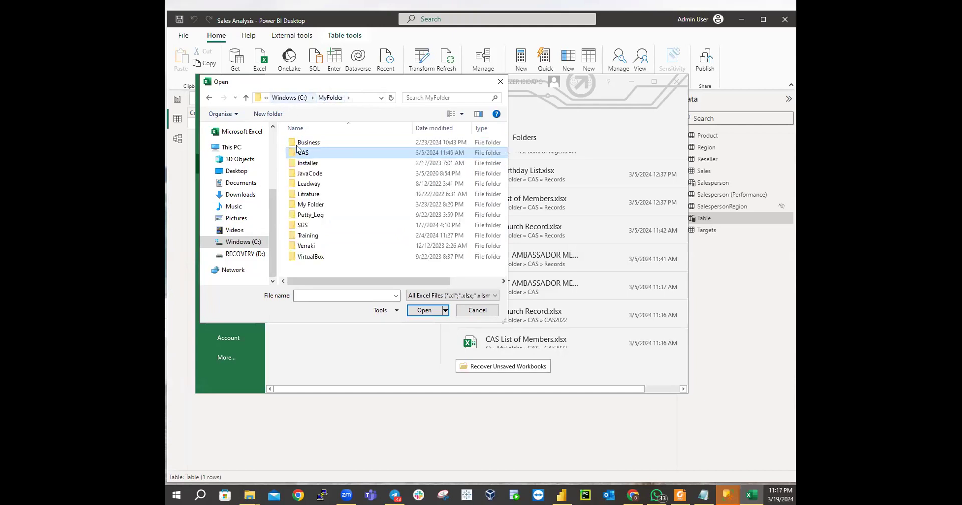
Open Book1.xlsx from the Data Analysis & Reconciliation Training folder inside Training and examine its Sheet1 and Sheet2
double_click(312, 236)
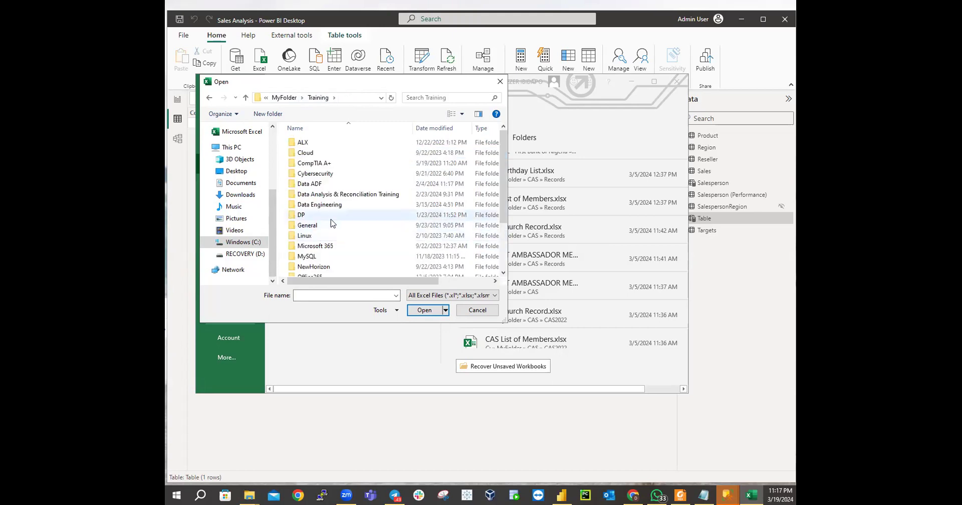
left_click(338, 195)
double_click(337, 195)
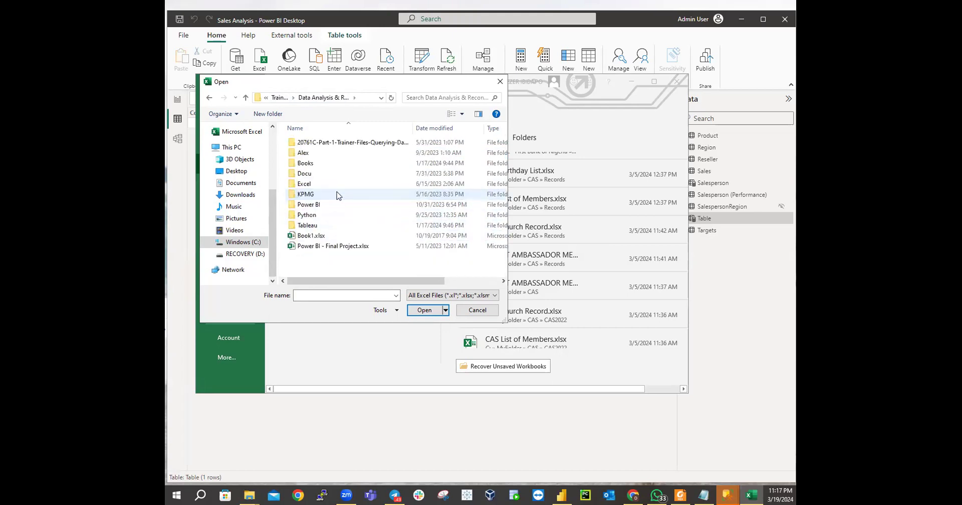
double_click(315, 235)
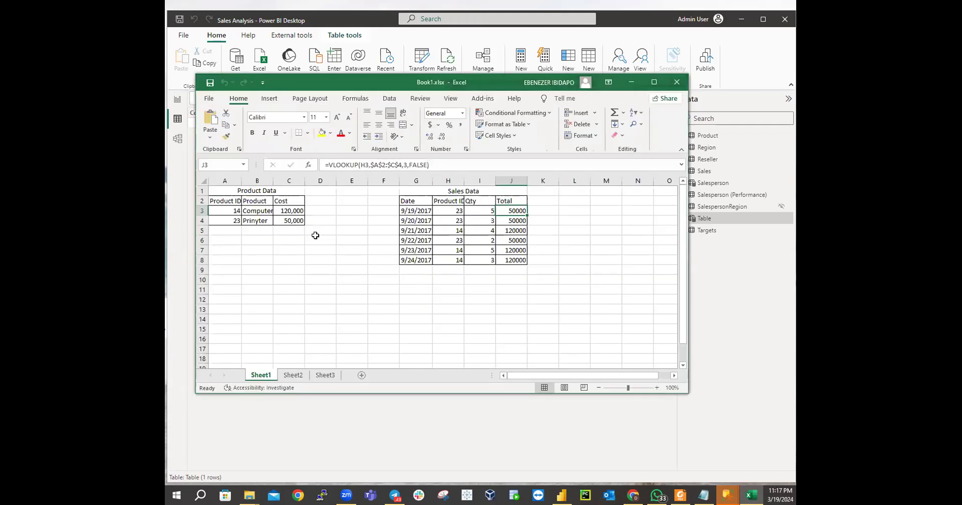
left_click(295, 375)
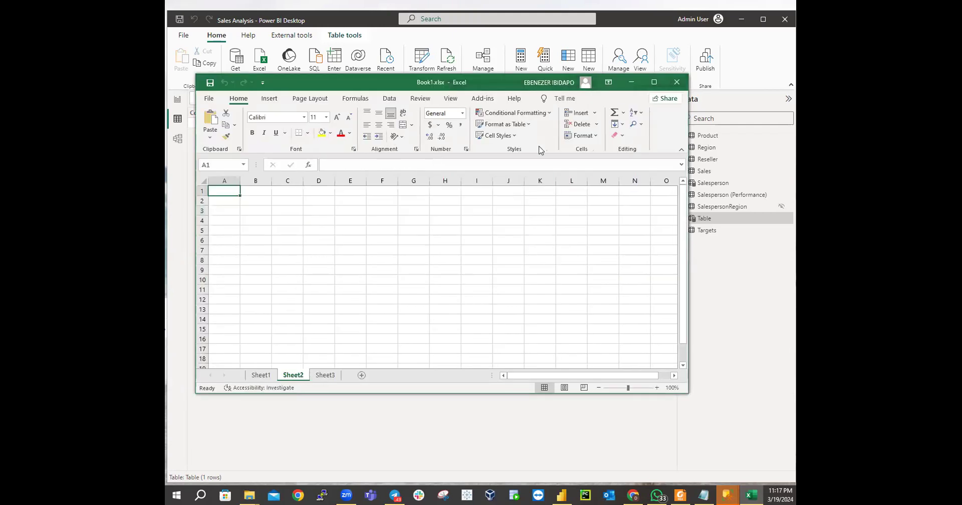
left_click(684, 86)
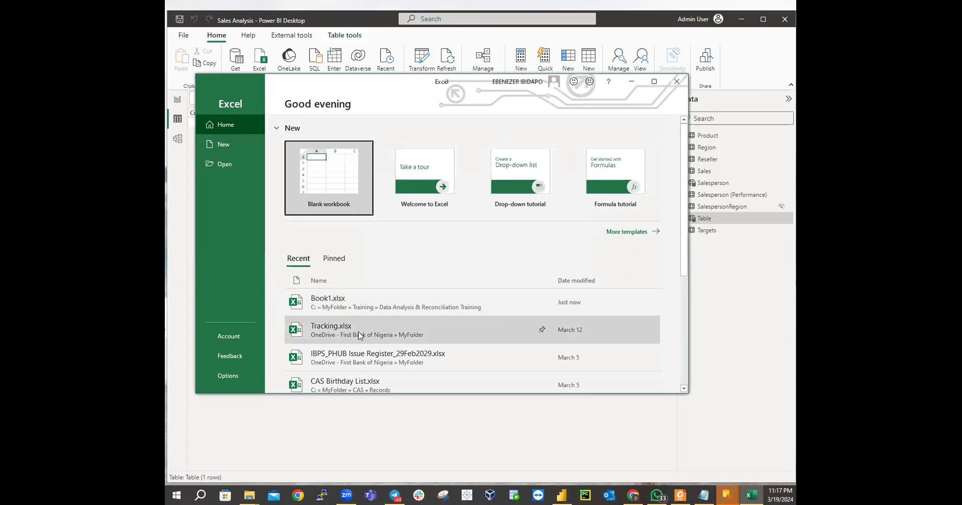
Look through the recently used workbooks for a suitable one and start browsing the computer for a file
scroll(359, 335, "down", 2)
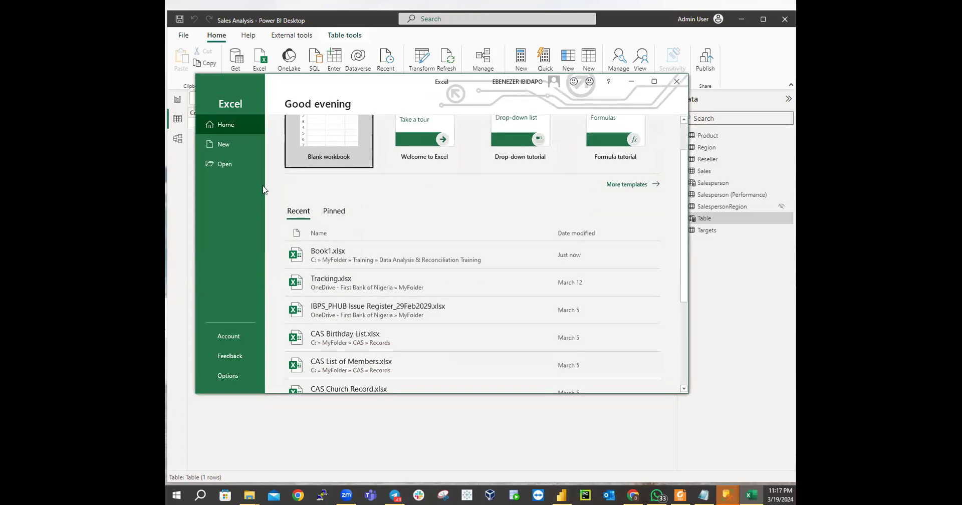
left_click(232, 166)
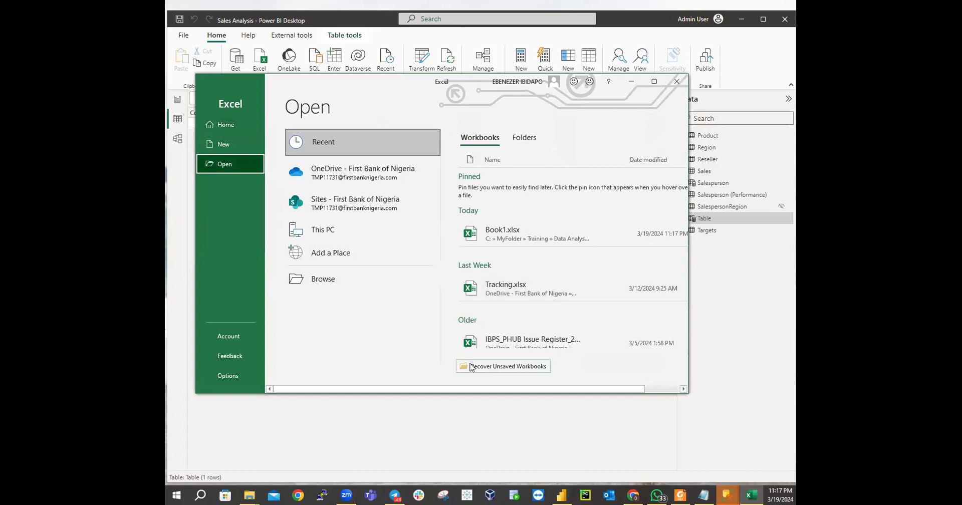
scroll(504, 289, "down", 3)
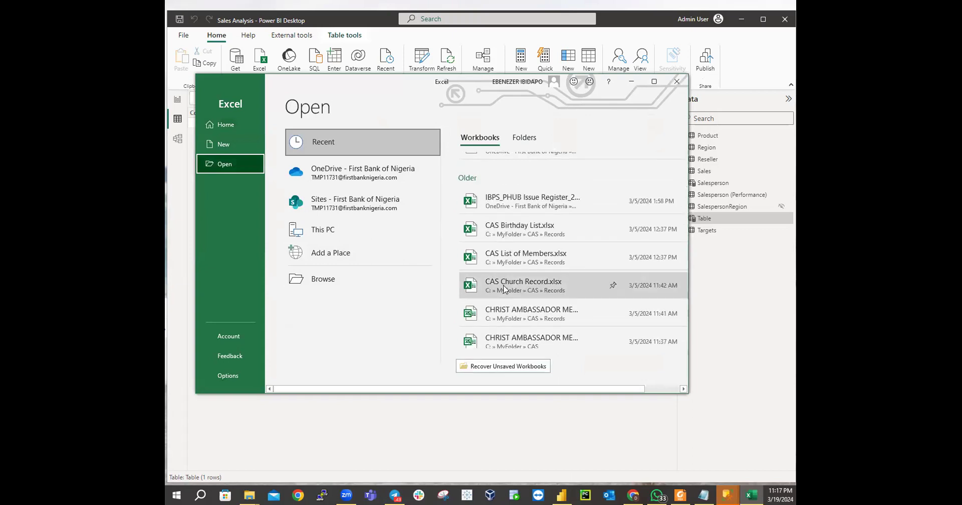
scroll(504, 289, "down", 1)
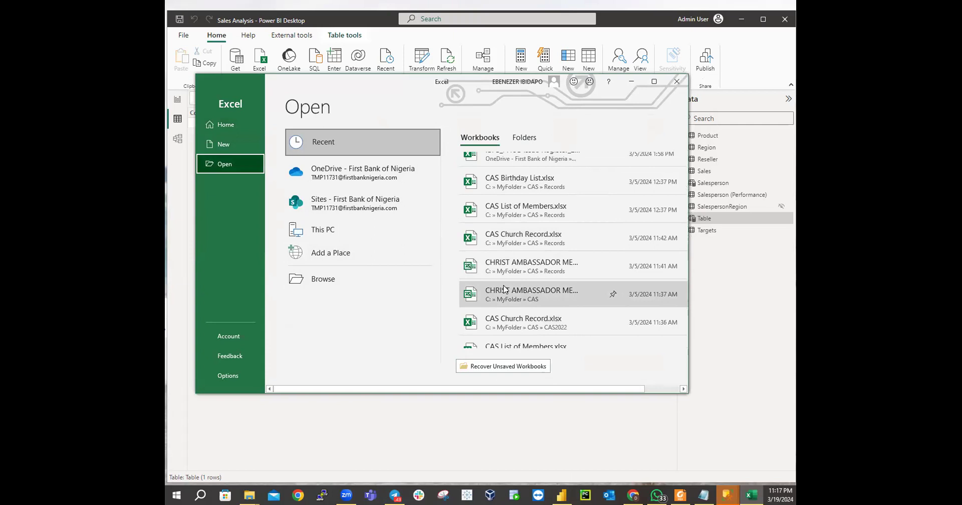
left_click(306, 278)
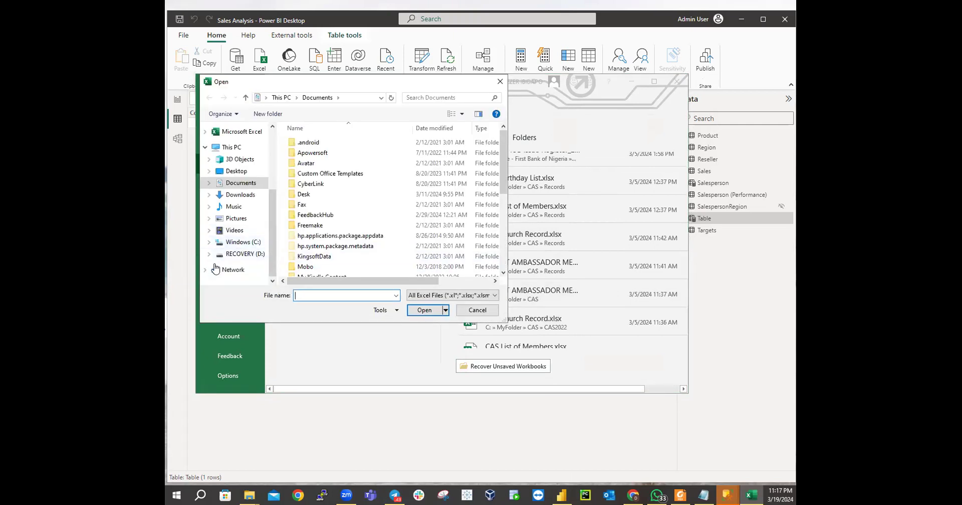
Browse to the Data Analysis & Reconciliation Training folder inside MyFolder's Training folder on the Windows (C:) drive
left_click(243, 242)
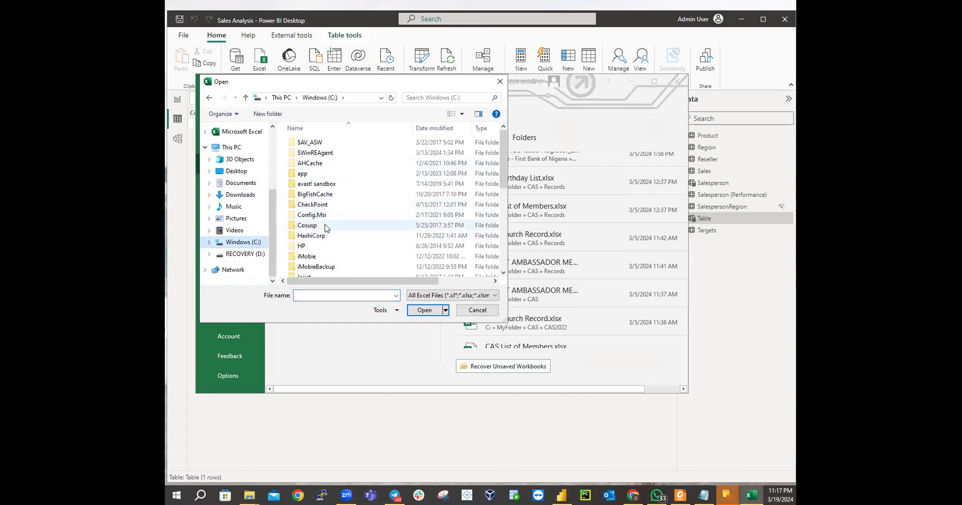
scroll(325, 228, "down", 5)
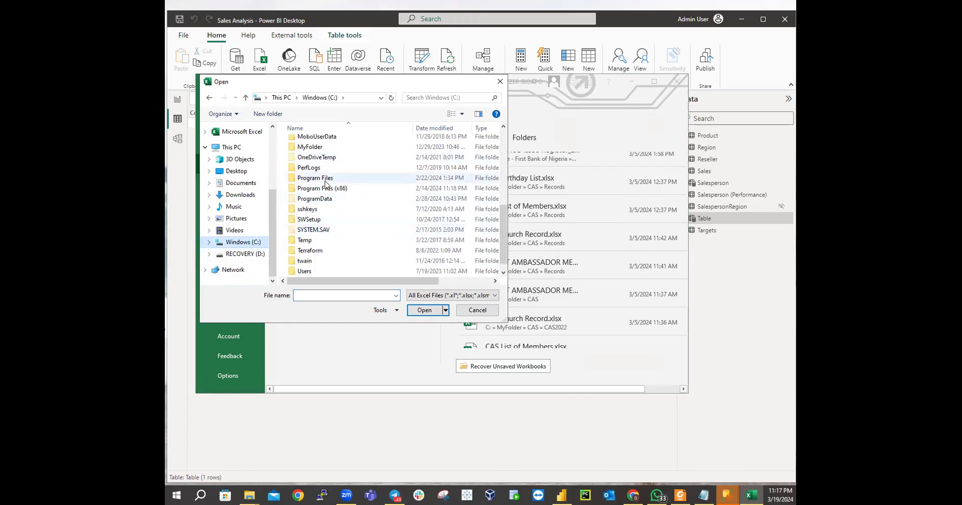
double_click(310, 146)
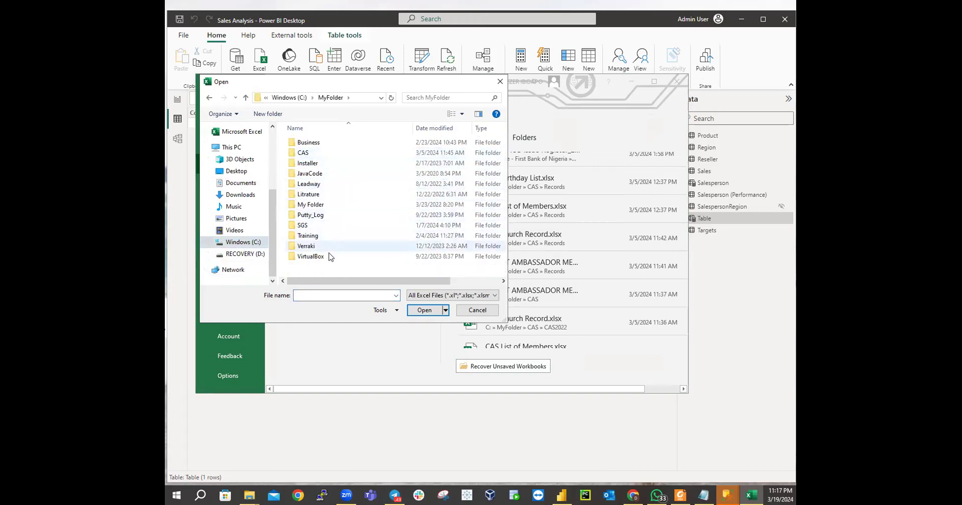
double_click(315, 240)
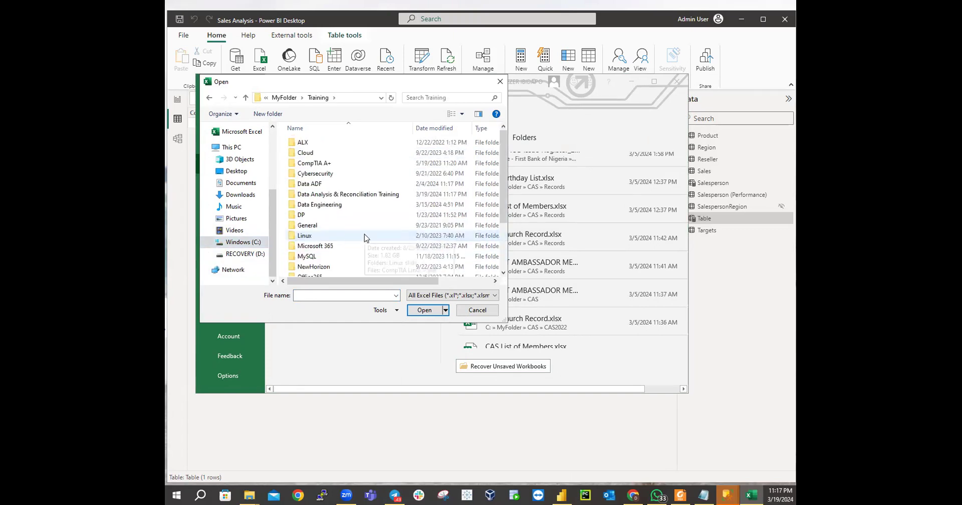
scroll(365, 233, "down", 1)
left_click(346, 169)
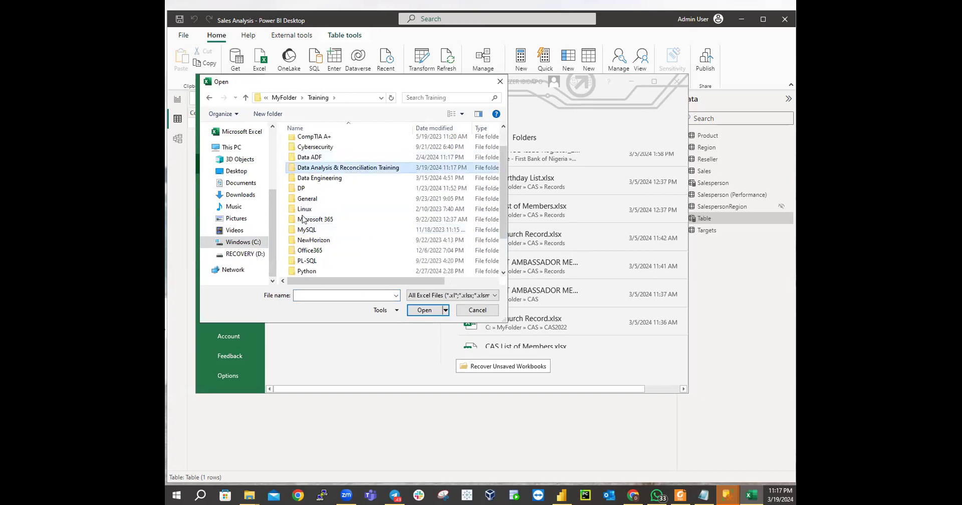
key("Return")
Check the Books subfolder for a workbook and return to the Data Analysis & Reconciliation Training folder
left_click(302, 187)
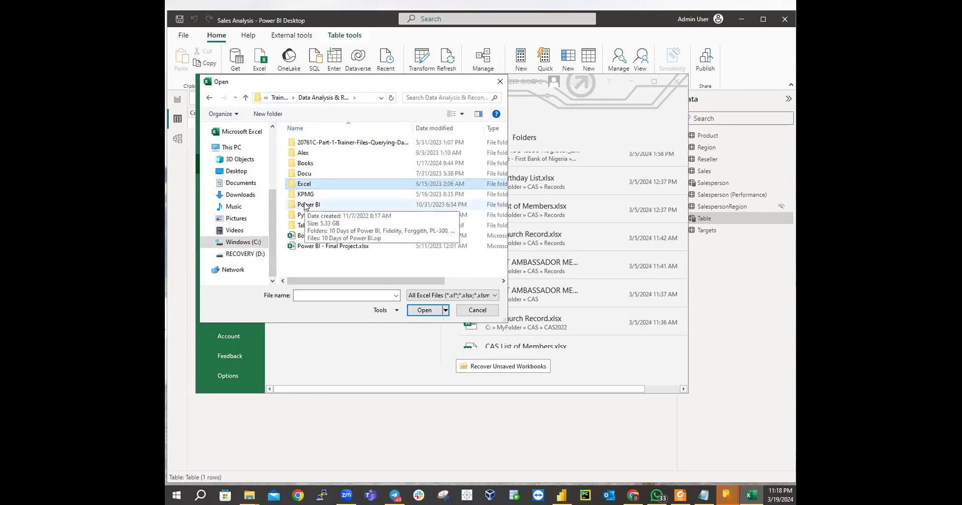
double_click(305, 163)
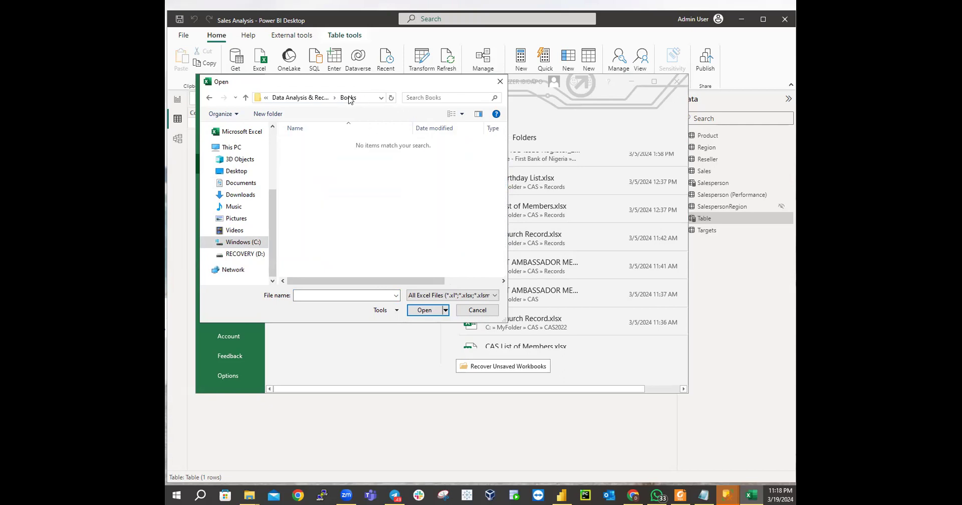
left_click(326, 103)
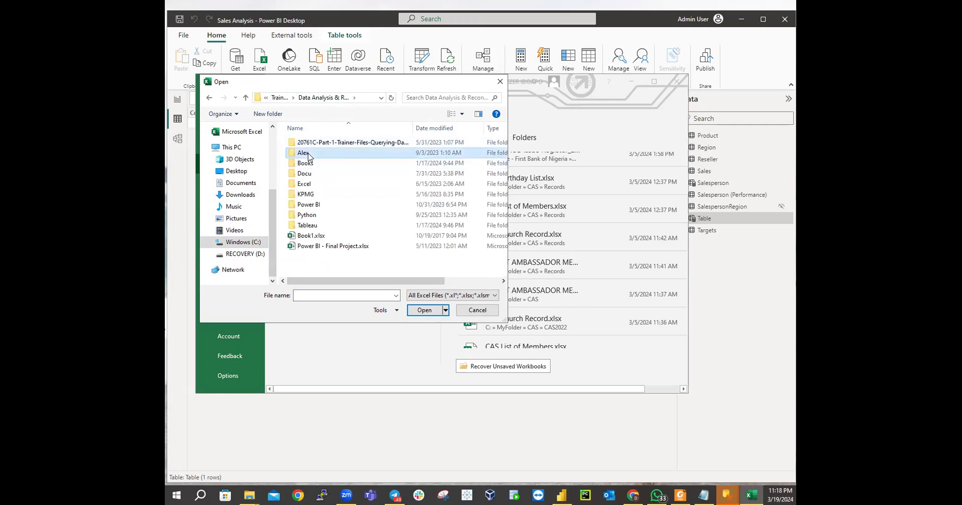
Open Apocolypse Food Prep.xlsx from the Alex subfolder and examine the data down to the end of Sheet1
double_click(309, 154)
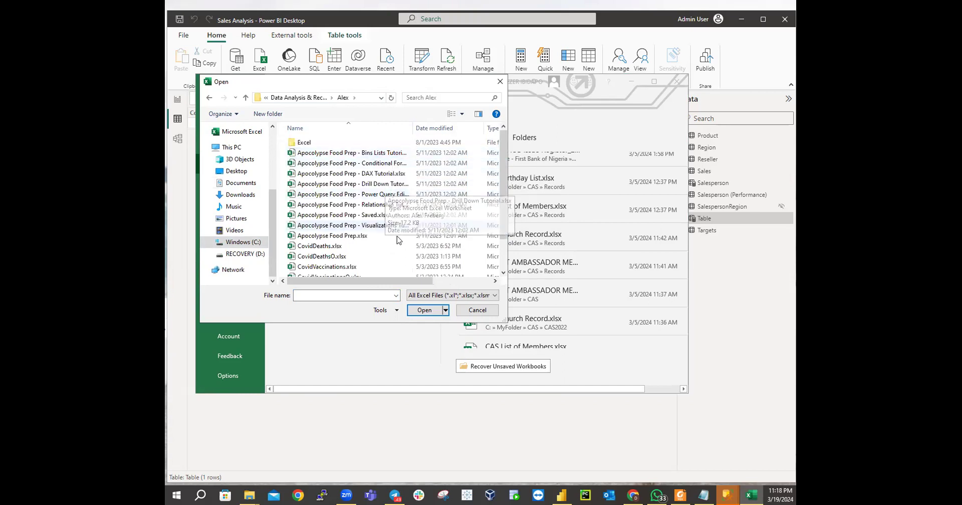
scroll(397, 240, "down", 1)
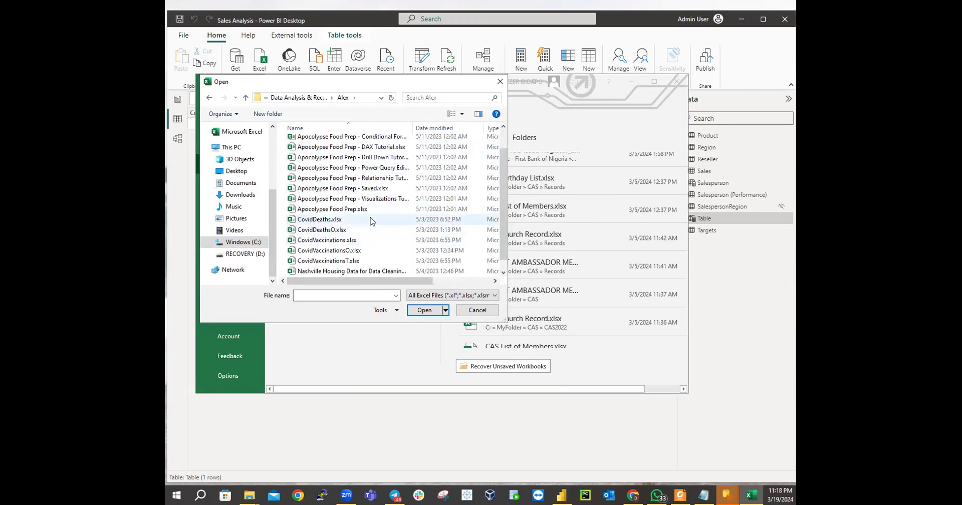
double_click(355, 210)
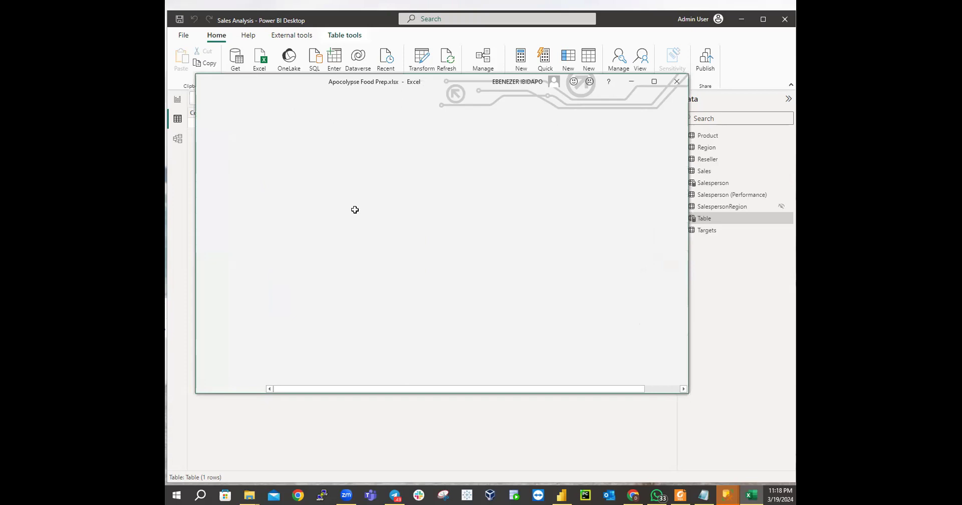
scroll(398, 212, "down", 16)
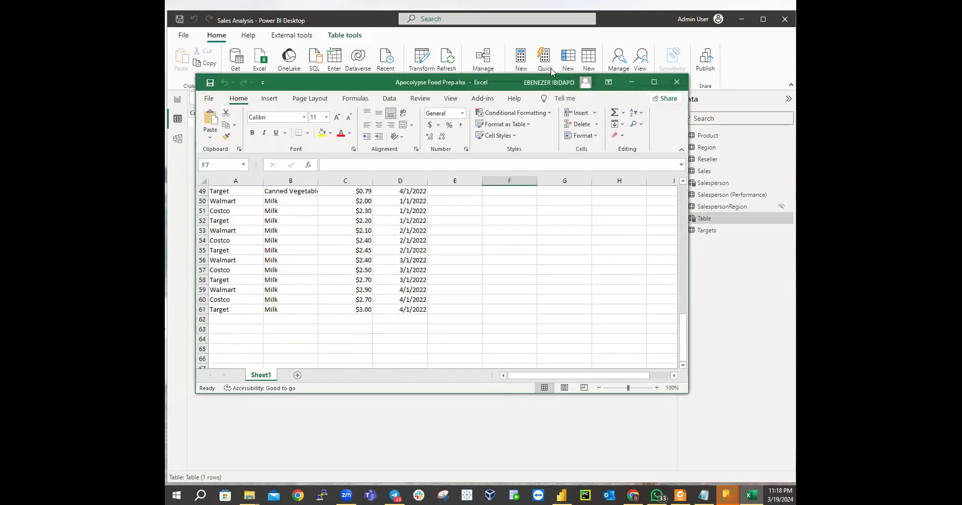
left_click(209, 99)
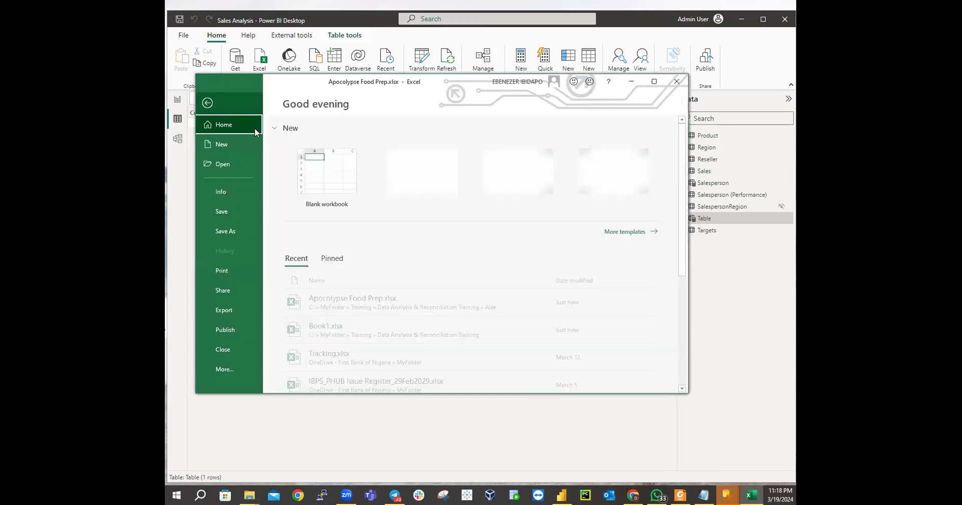
left_click(227, 165)
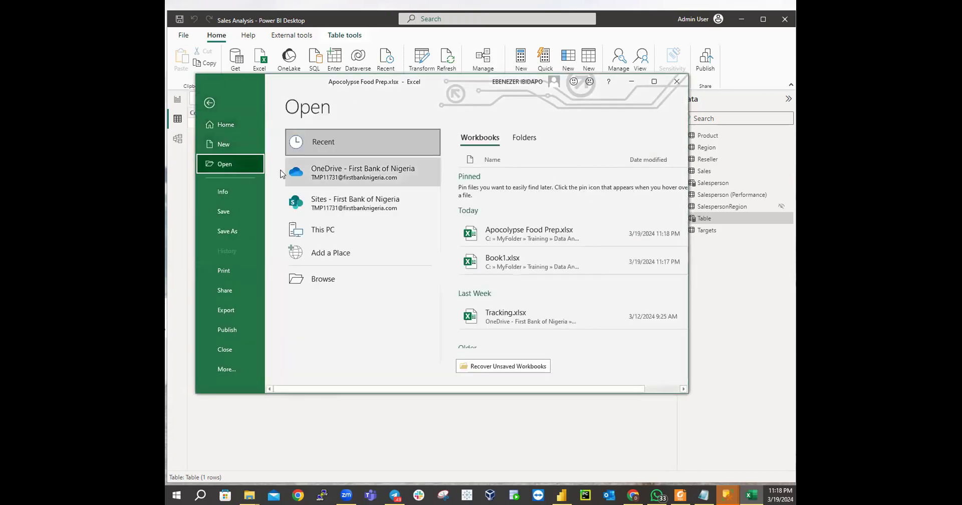
left_click(313, 279)
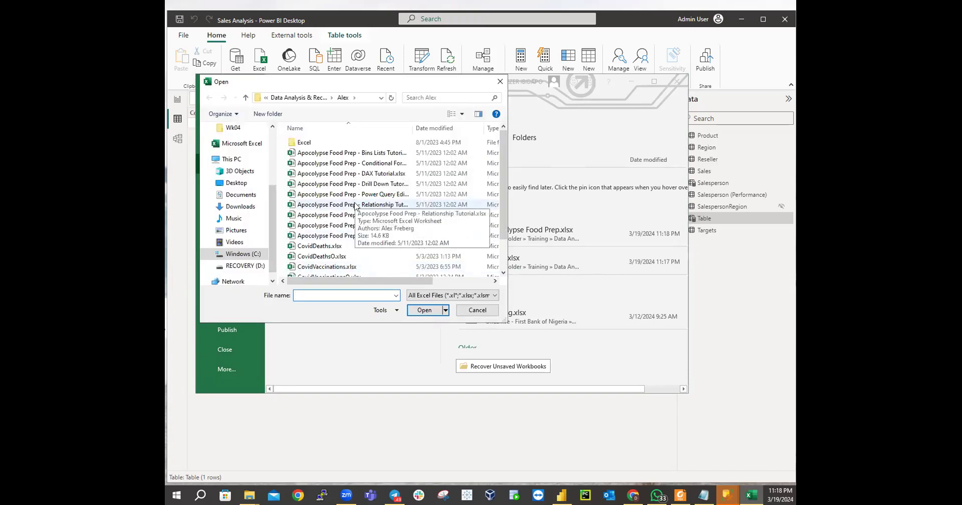
scroll(354, 205, "down", 2)
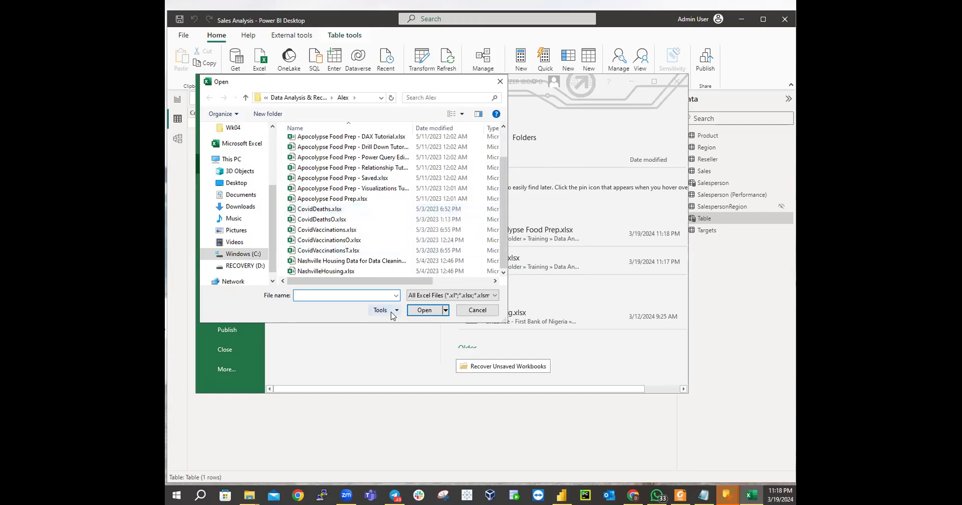
left_click(352, 262)
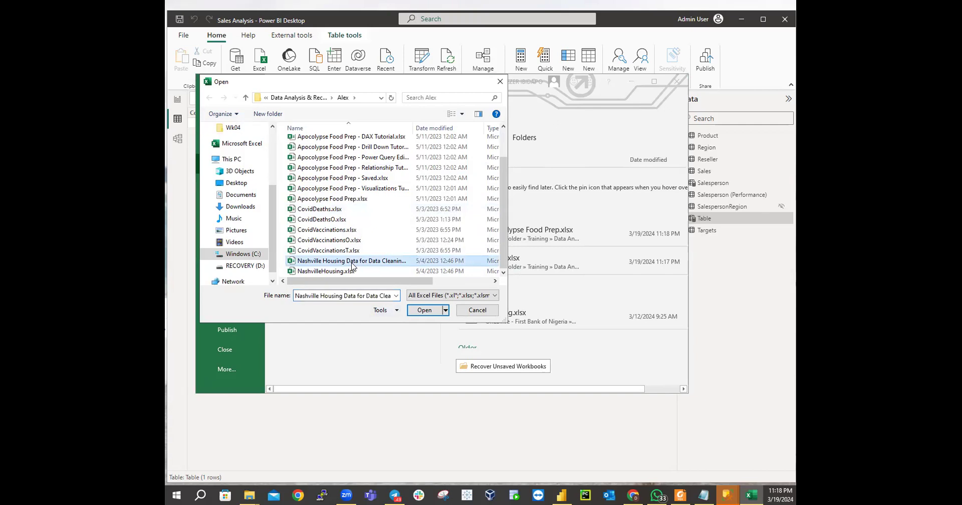
double_click(334, 229)
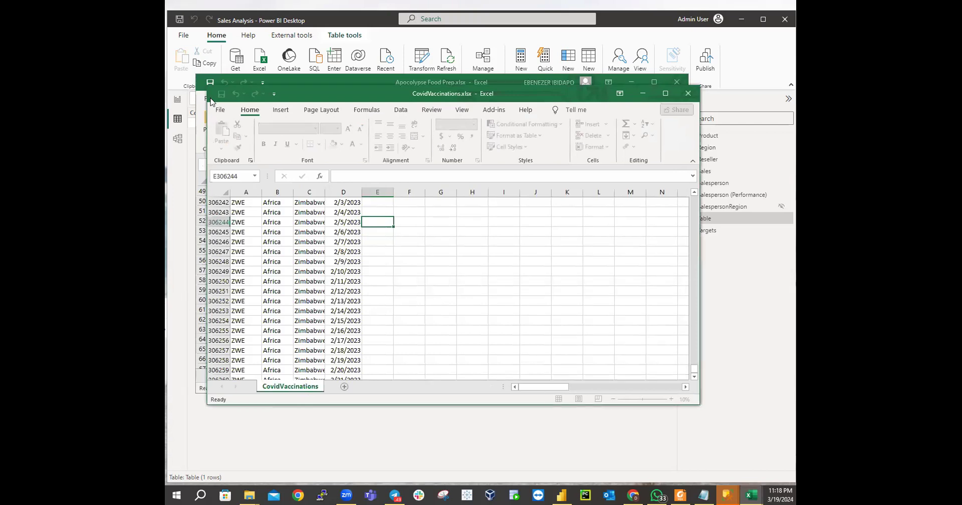
left_click(687, 93)
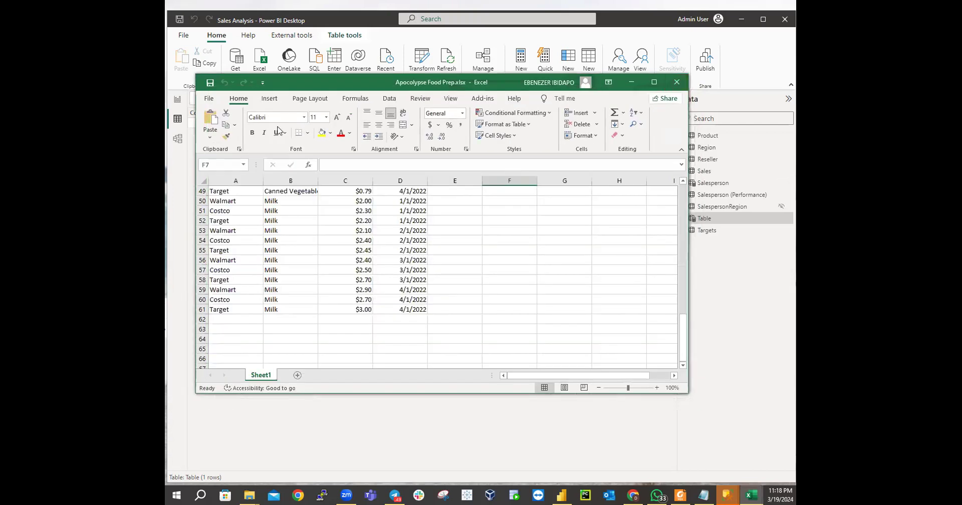
Open the workbook KPMG_VI_New_raw_data_update_final.xlsx from the KPMG folder inside the Data Analysis training folder
left_click(209, 99)
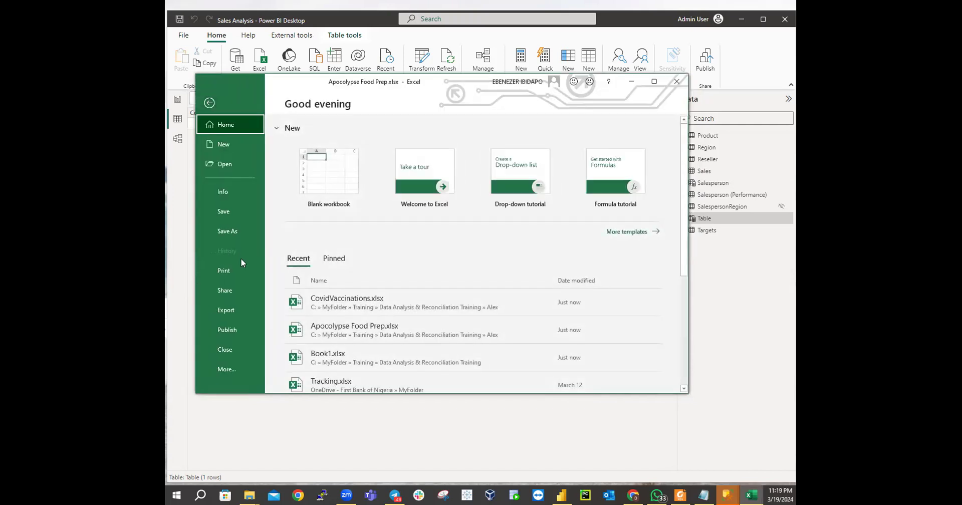
left_click(229, 164)
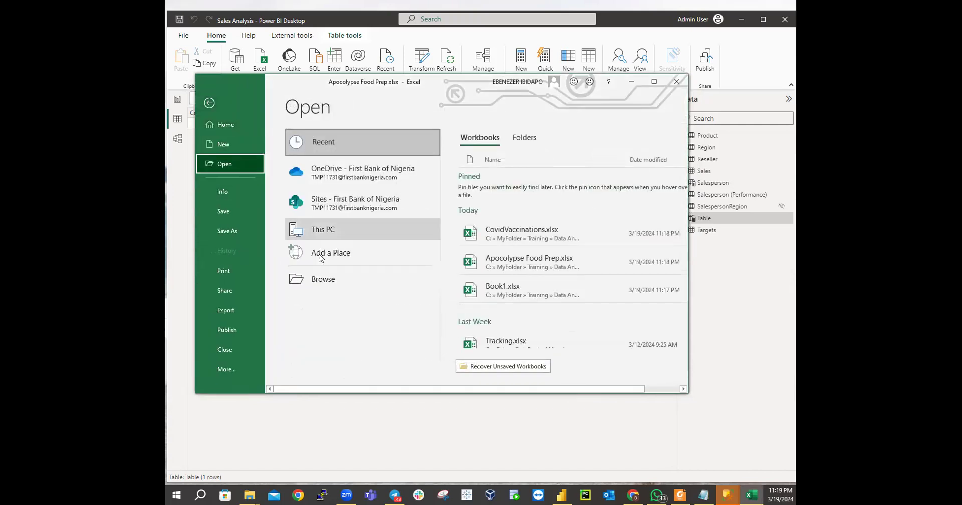
left_click(315, 279)
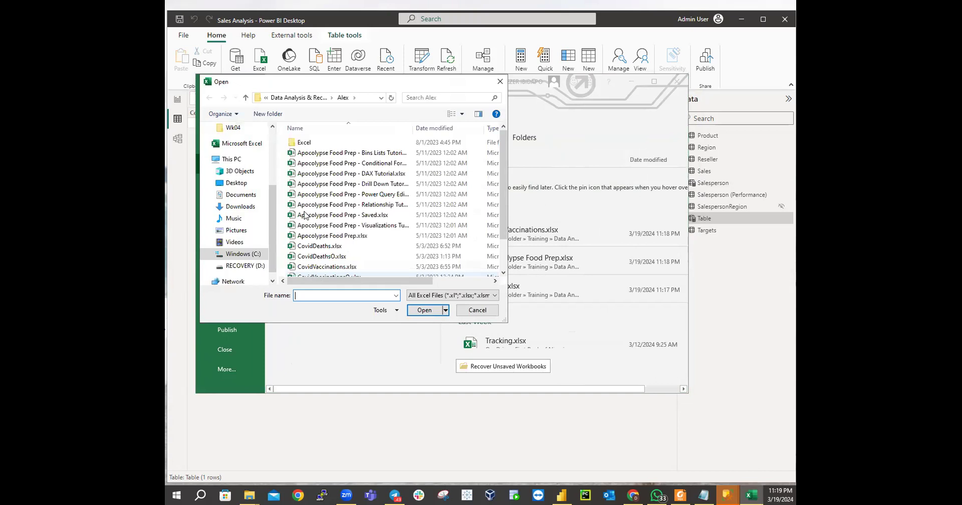
left_click(331, 98)
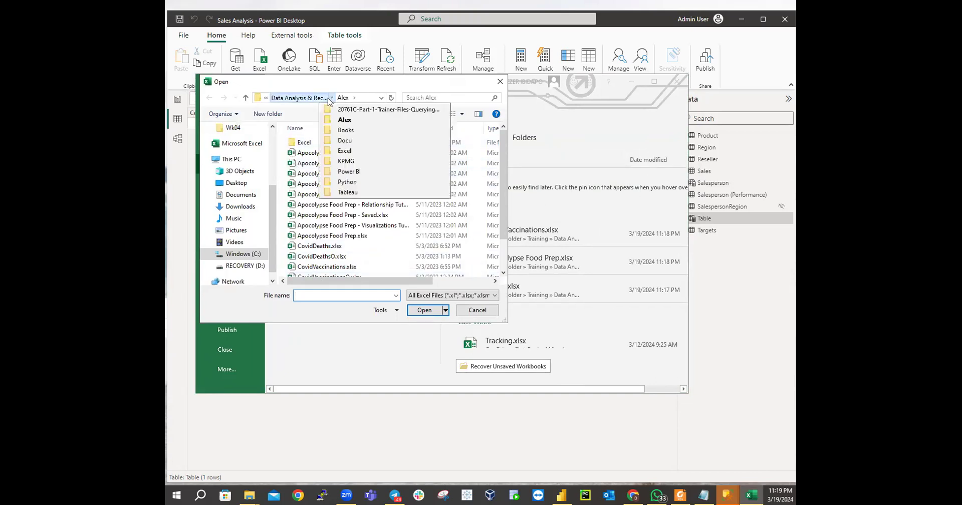
left_click(317, 99)
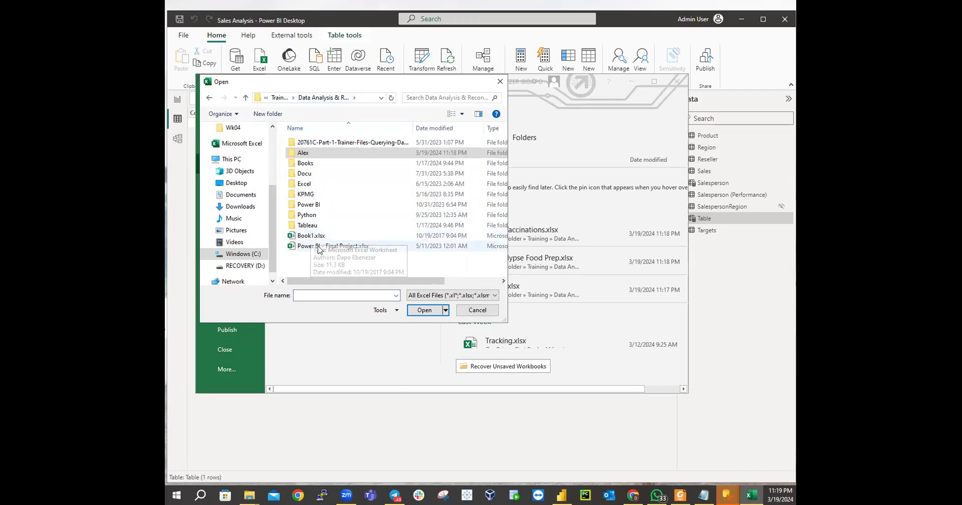
double_click(306, 194)
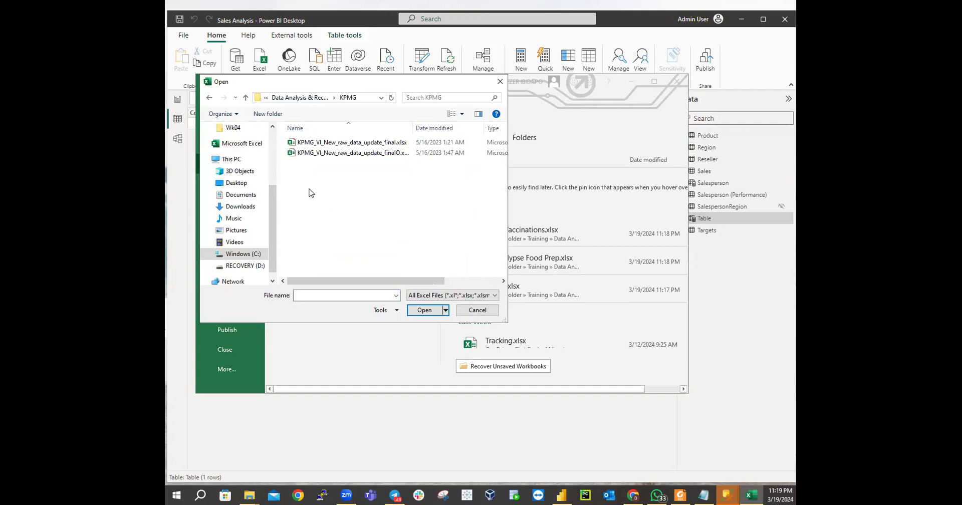
double_click(337, 143)
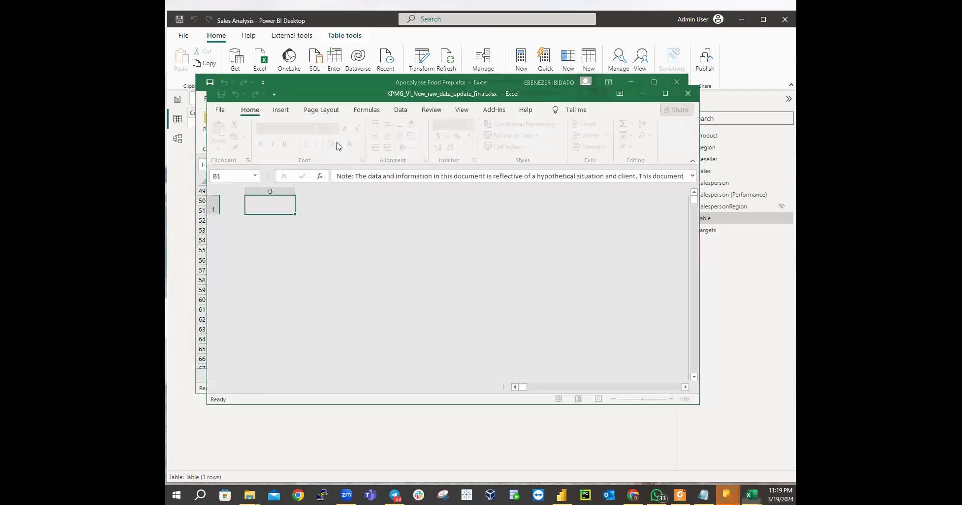
Look through the Title Sheet, CustomerDemographic and CustomerAddress sheets, including the property_valuation column
scroll(448, 317, "down", 5)
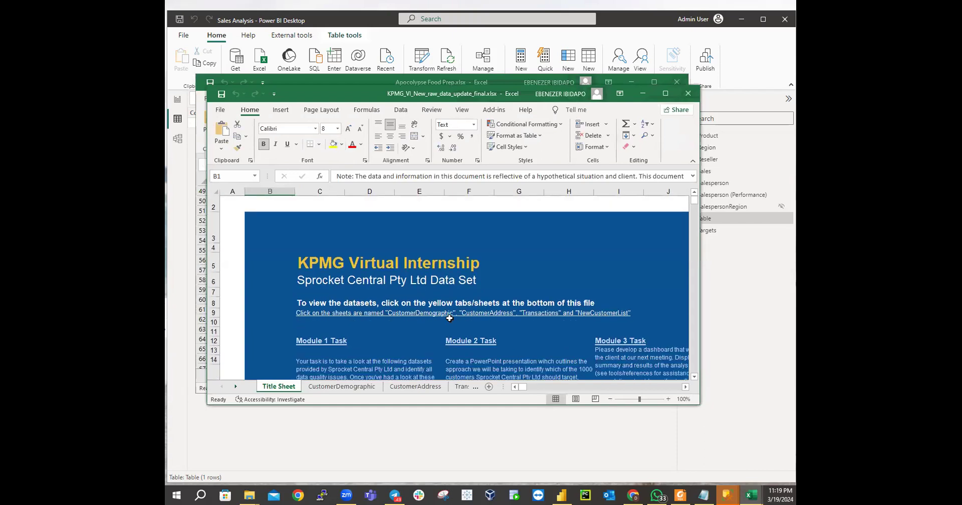
left_click(363, 386)
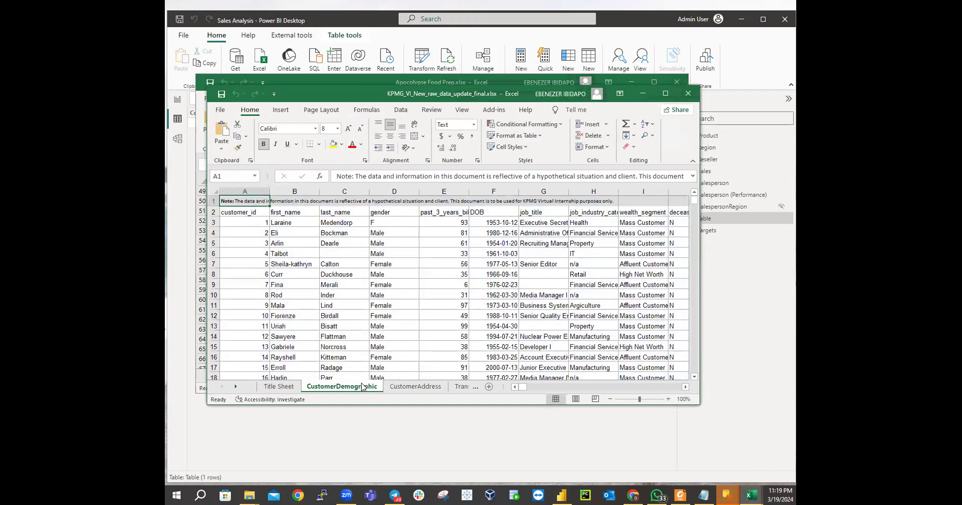
left_click(420, 386)
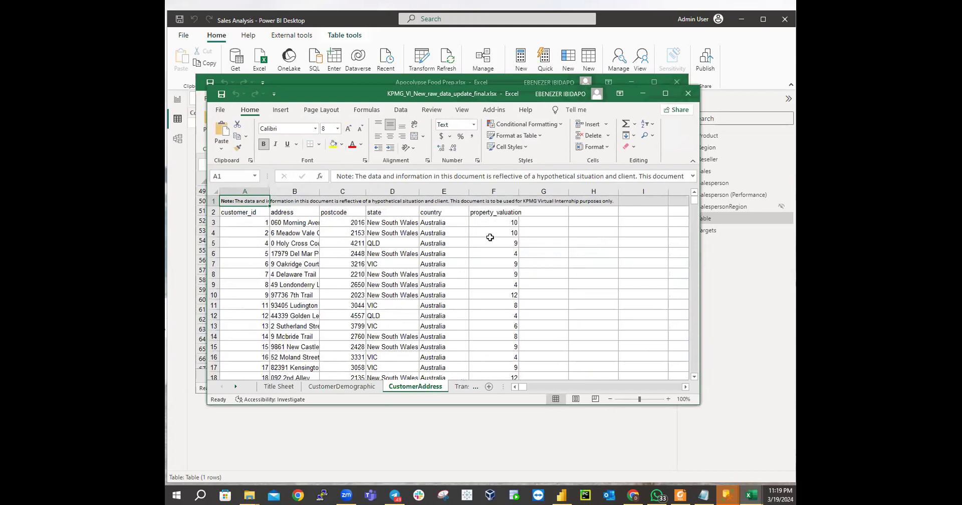
scroll(511, 246, "down", 8)
scroll(512, 250, "down", 7)
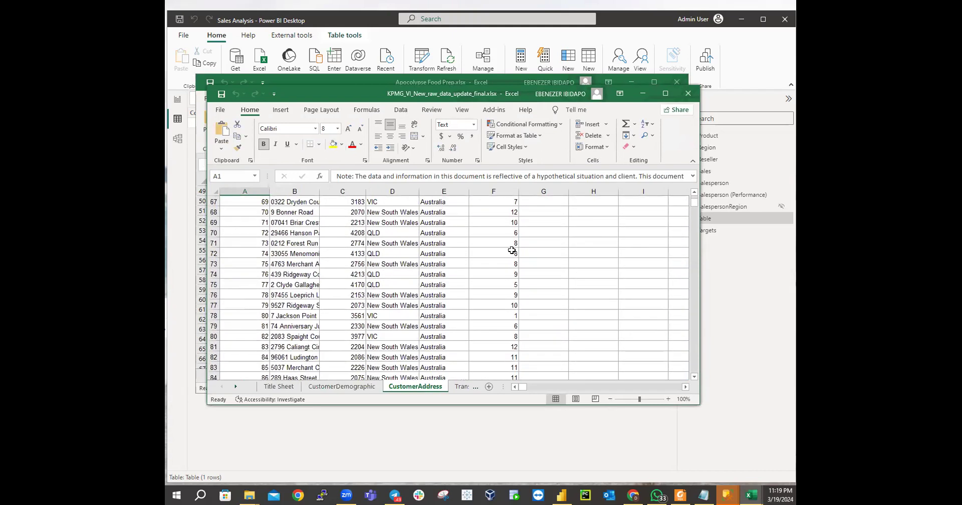
scroll(511, 250, "up", 15)
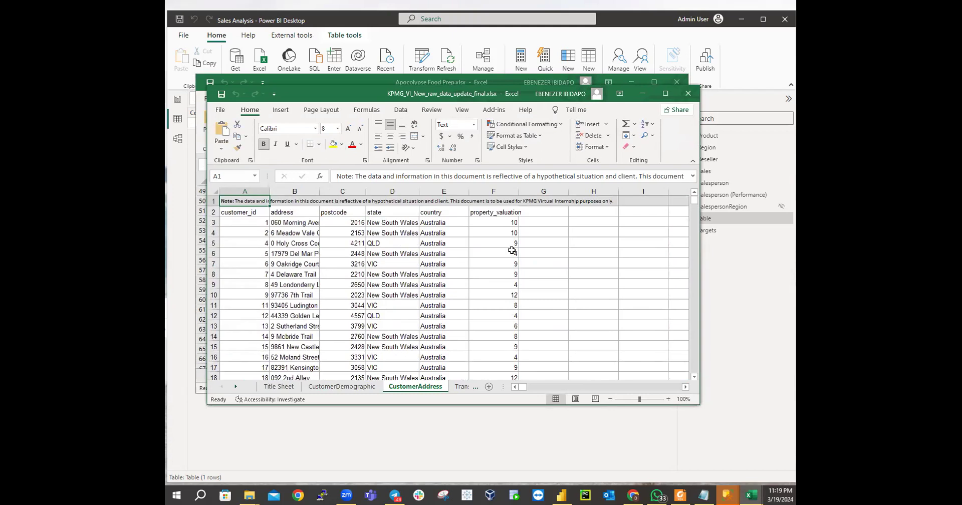
left_click(480, 215)
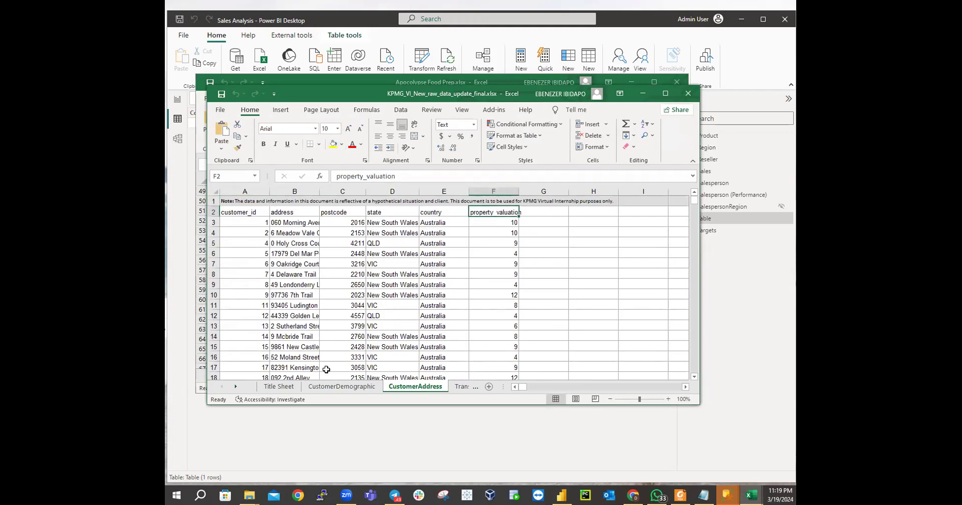
left_click(335, 386)
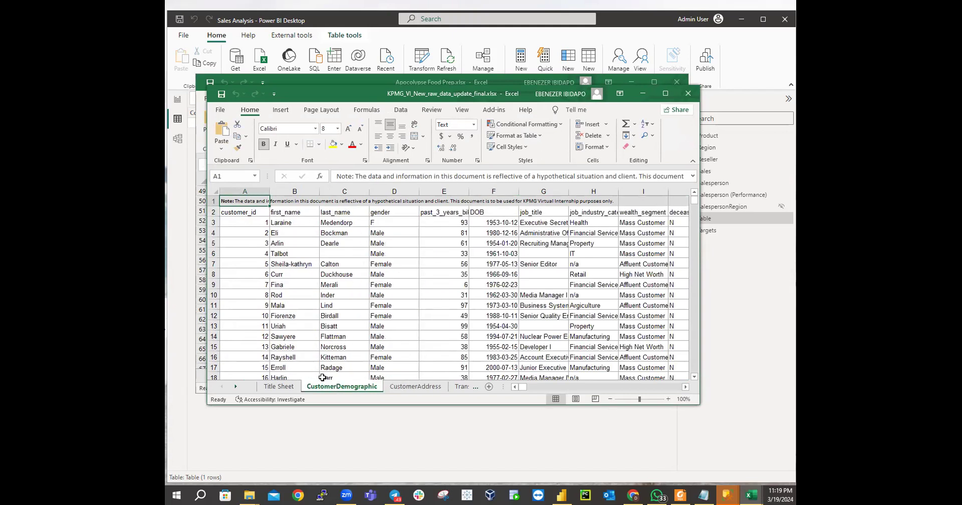
left_click(277, 386)
left_click(390, 389)
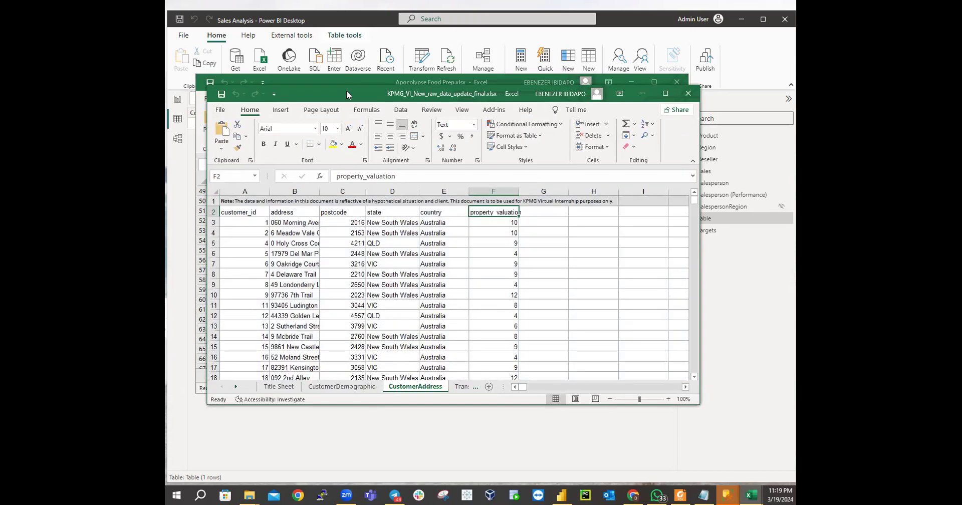
Move the workbook window higher on the screen and view the Transactions and NewCustomerList sheets
left_click_drag(346, 101, 367, 33)
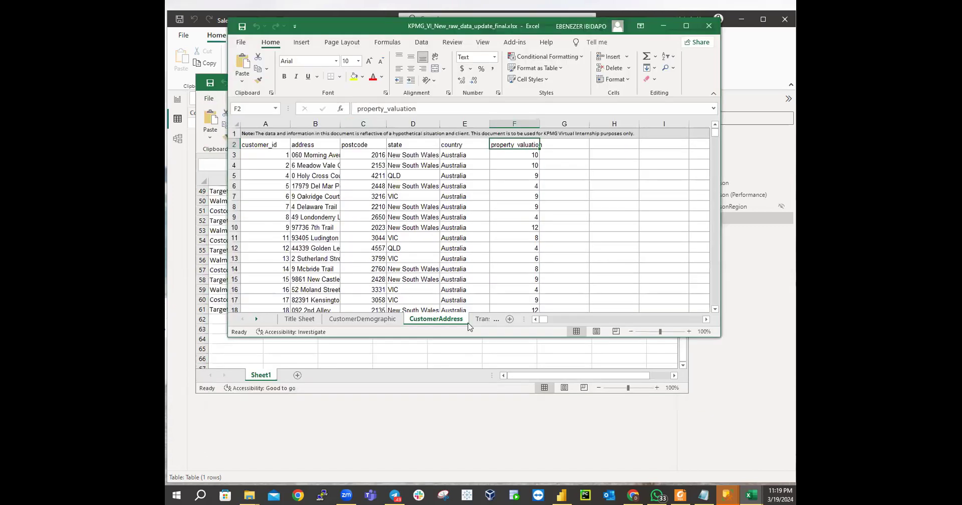
left_click(256, 319)
left_click(256, 319)
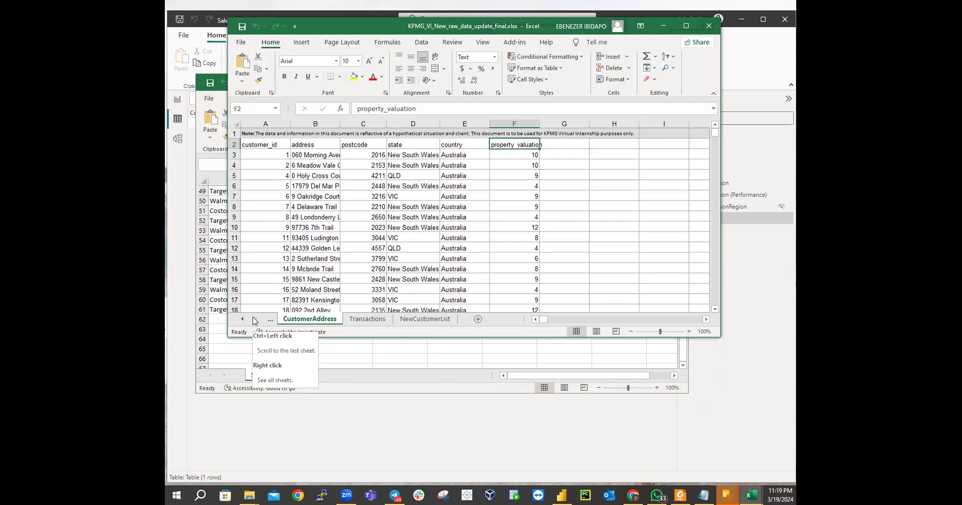
left_click(359, 321)
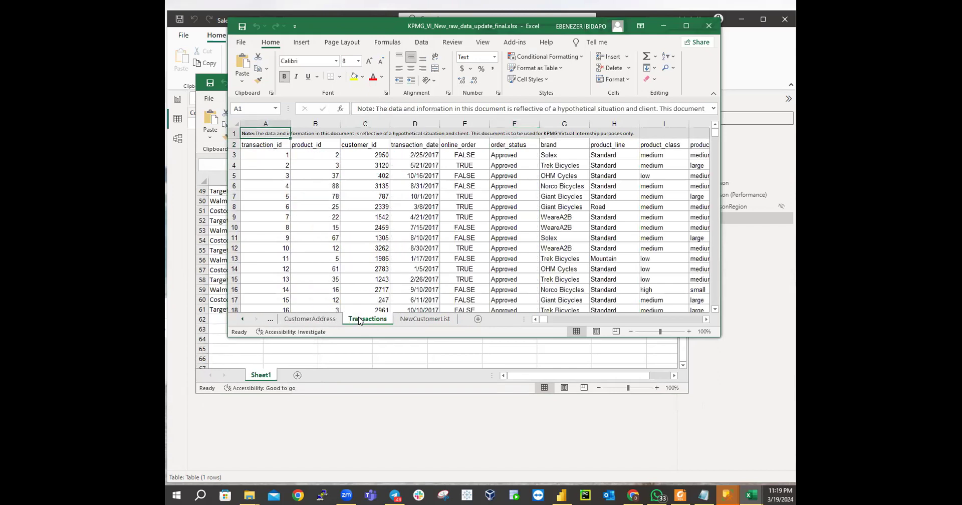
left_click(411, 323)
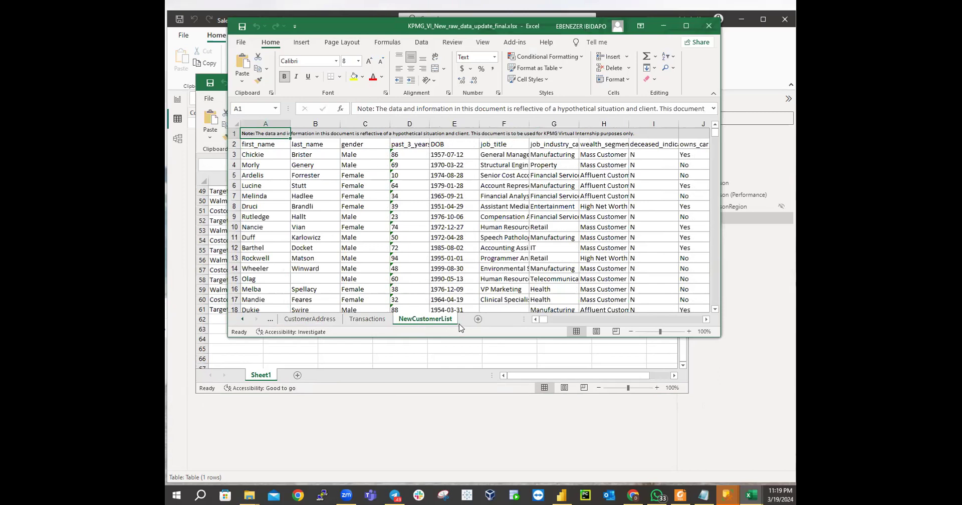
Return to the CustomerDemographic sheet and examine the past_3_years_bike_related_purchases column down to its last row
left_click(359, 322)
left_click(302, 319)
left_click(241, 320)
left_click(240, 319)
left_click(361, 319)
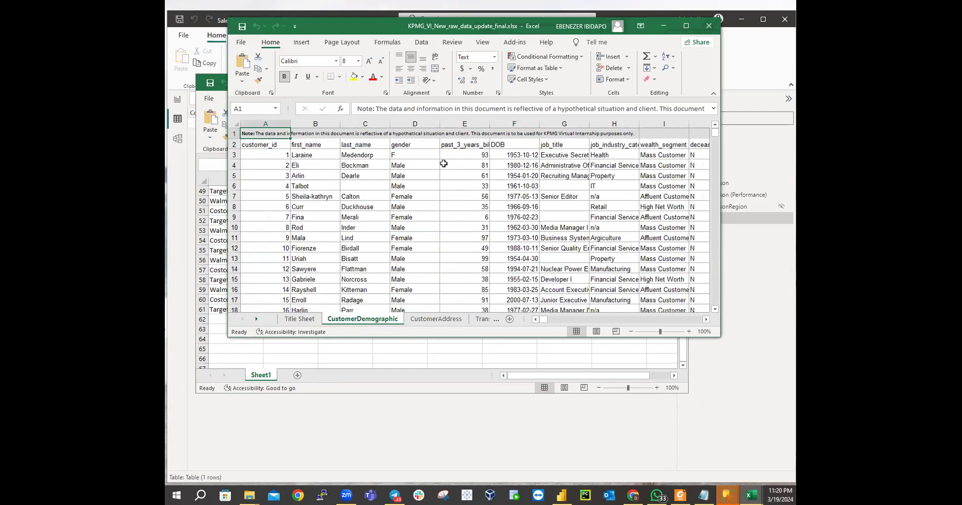
left_click(481, 148)
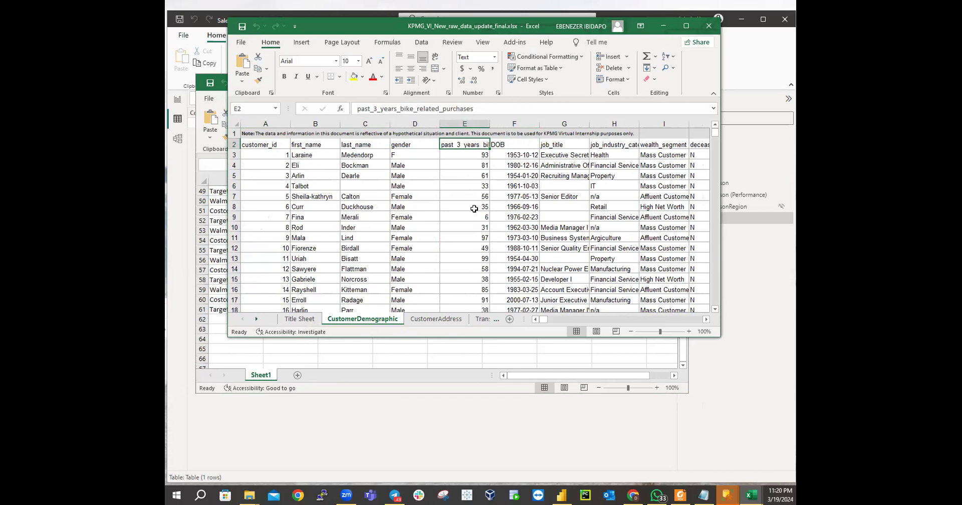
scroll(474, 208, "down", 20)
scroll(473, 205, "down", 20)
scroll(454, 213, "down", 20)
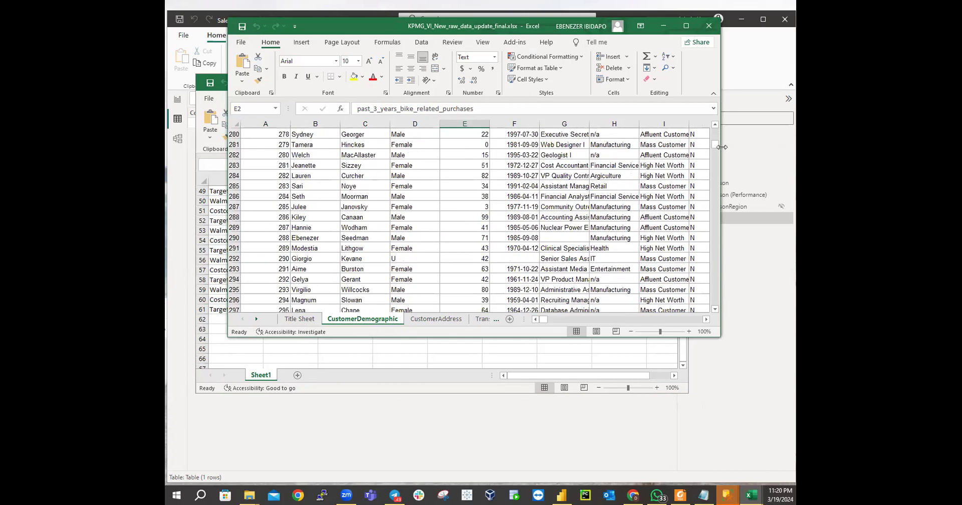
left_click_drag(716, 147, 720, 351)
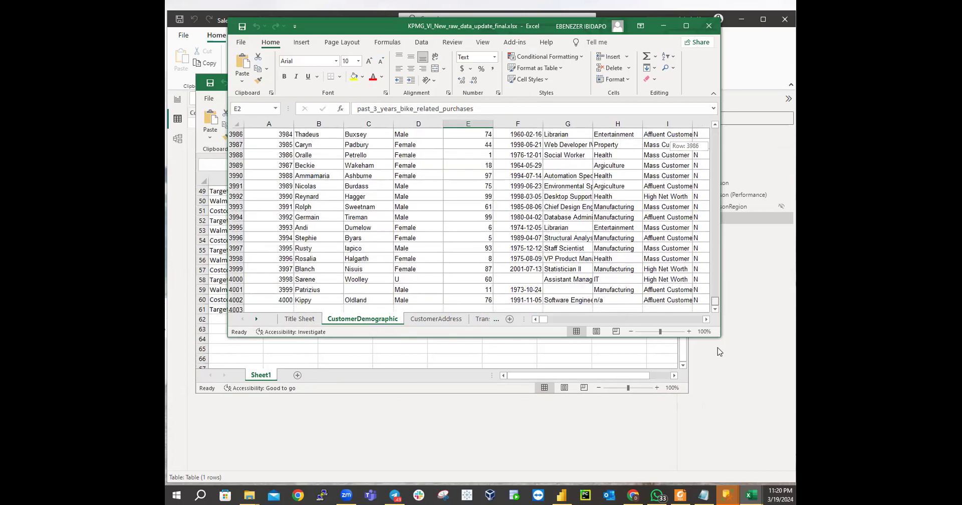
Total the past_3_years_bike_related_purchases column in cell E4003 with the formula =SUM(E3:E4002)
left_click(472, 310)
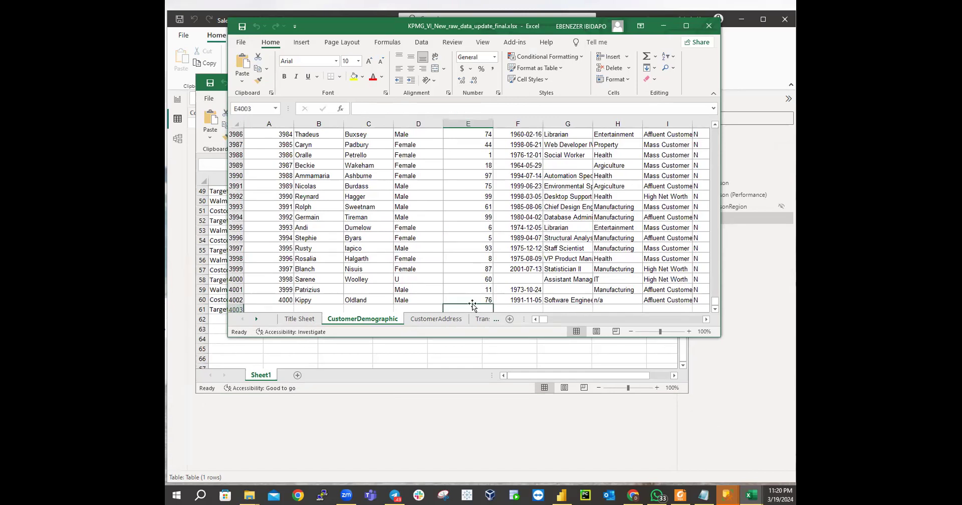
type("=")
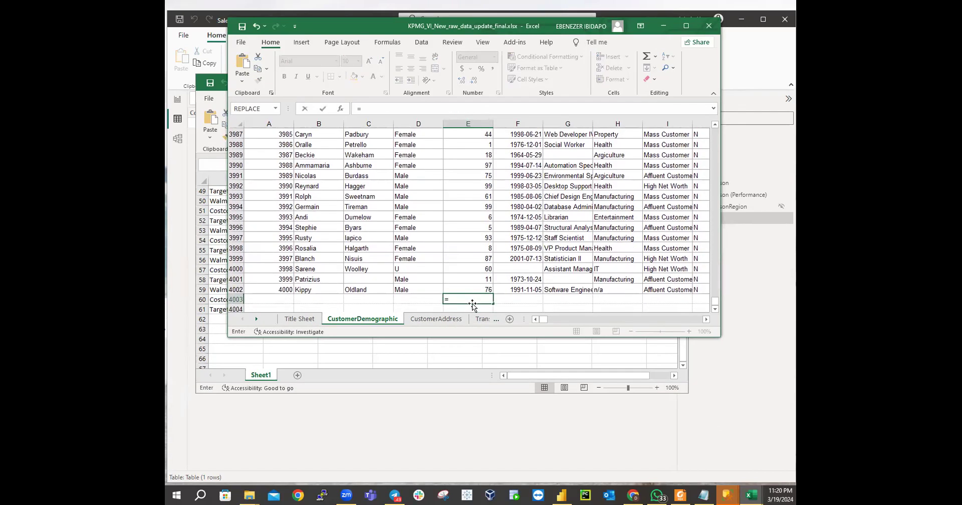
type("SU")
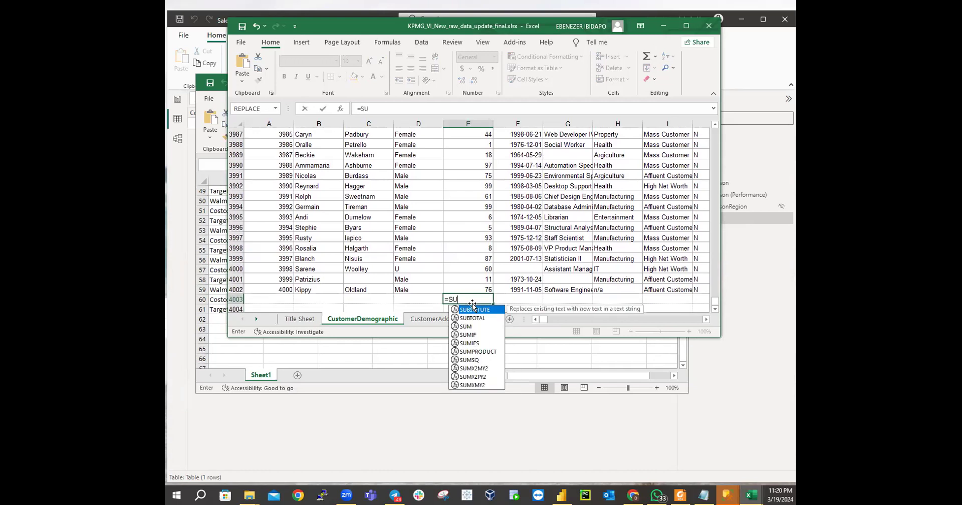
type("M(")
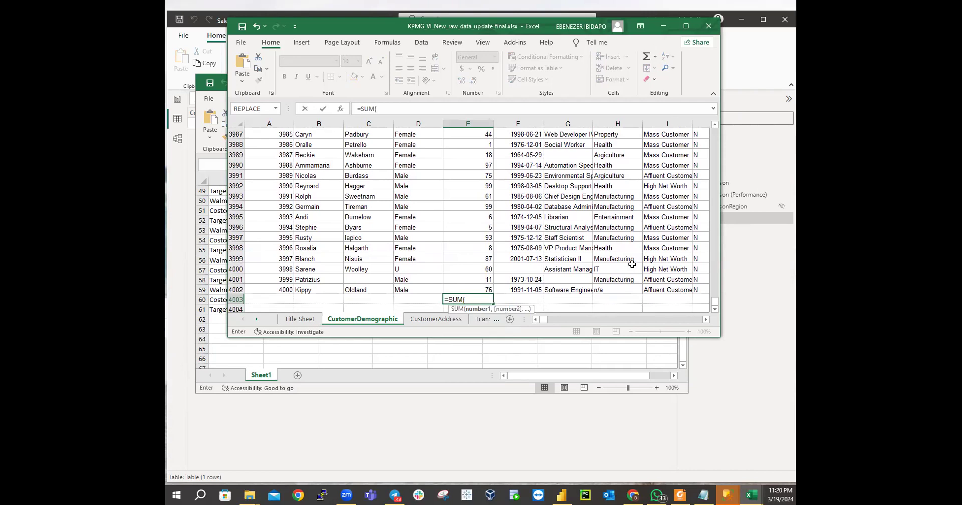
left_click_drag(715, 302, 699, 127)
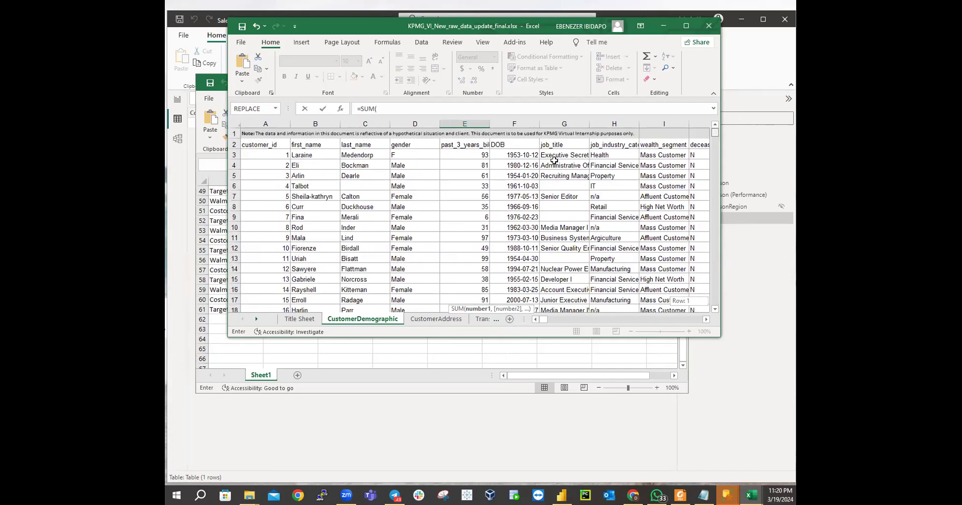
left_click(470, 154)
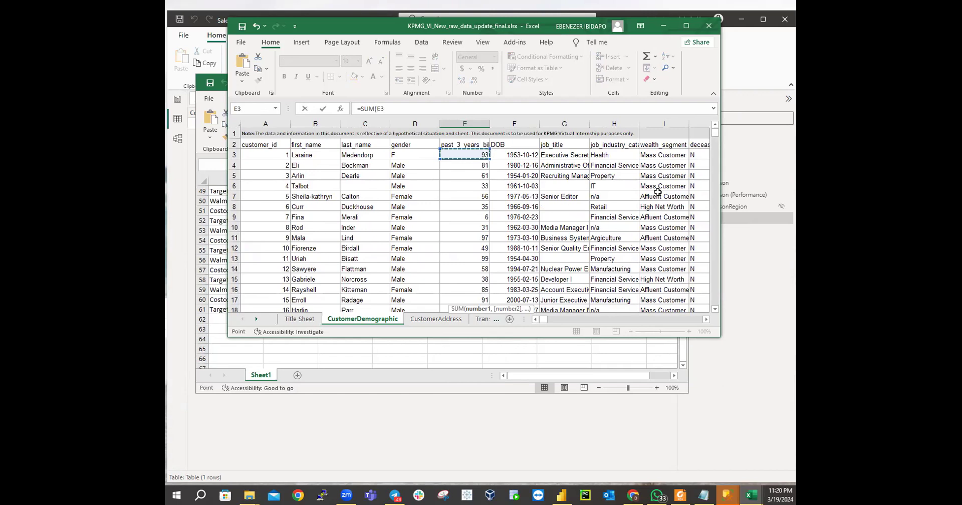
left_click_drag(715, 134, 671, 304)
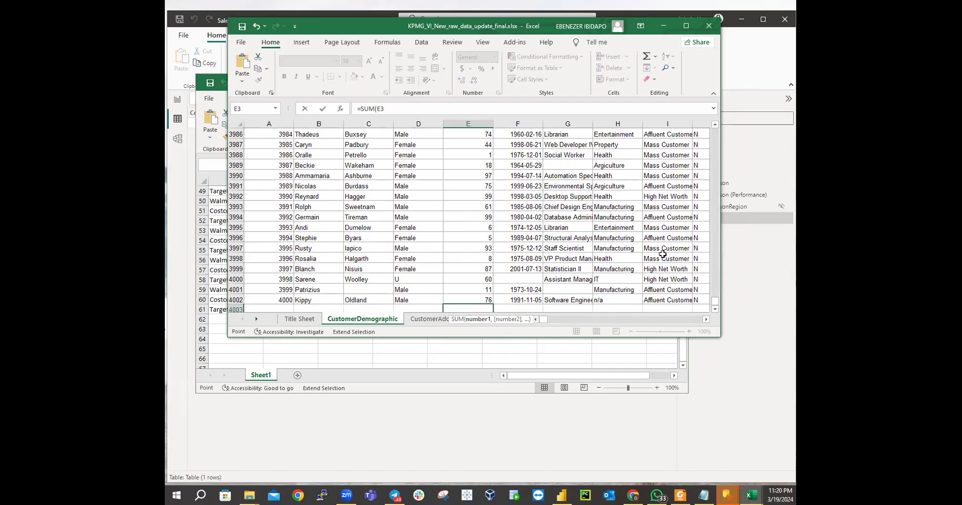
key("F8")
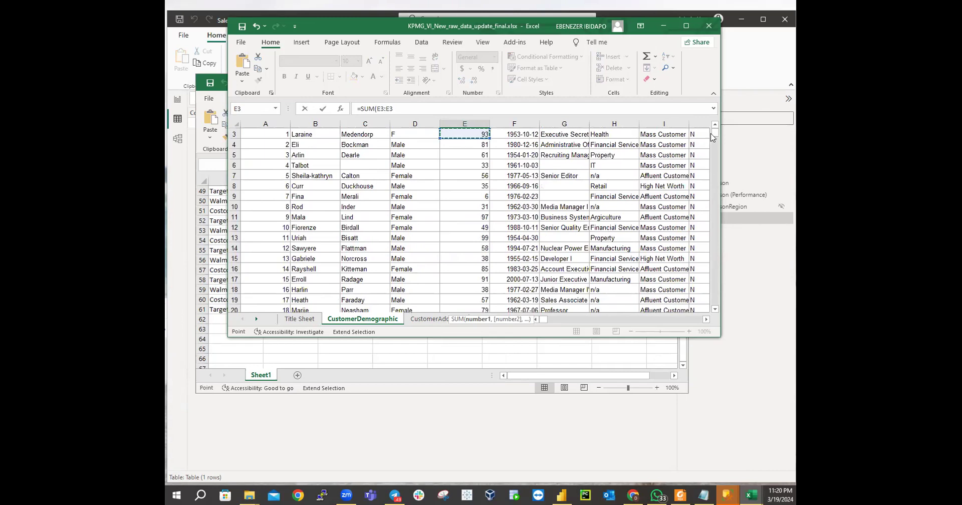
left_click_drag(716, 131, 723, 323)
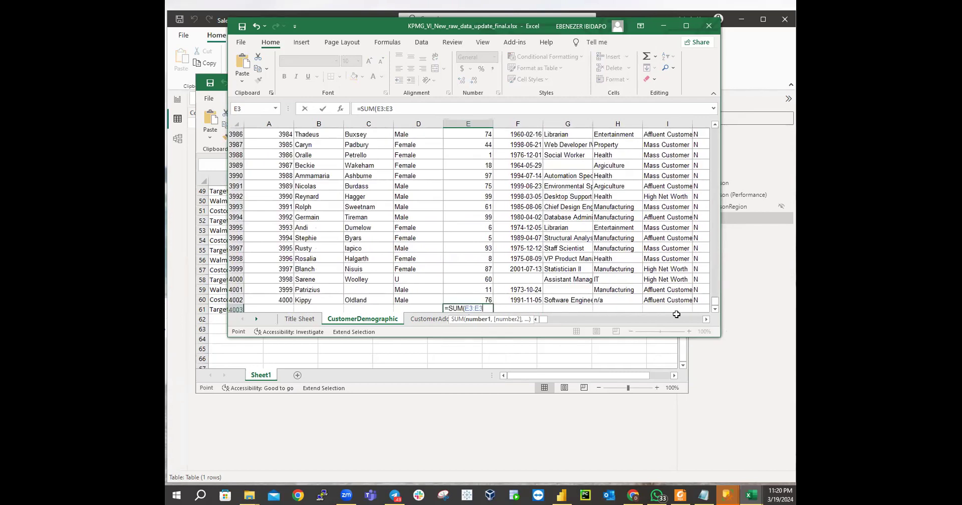
left_click(486, 301)
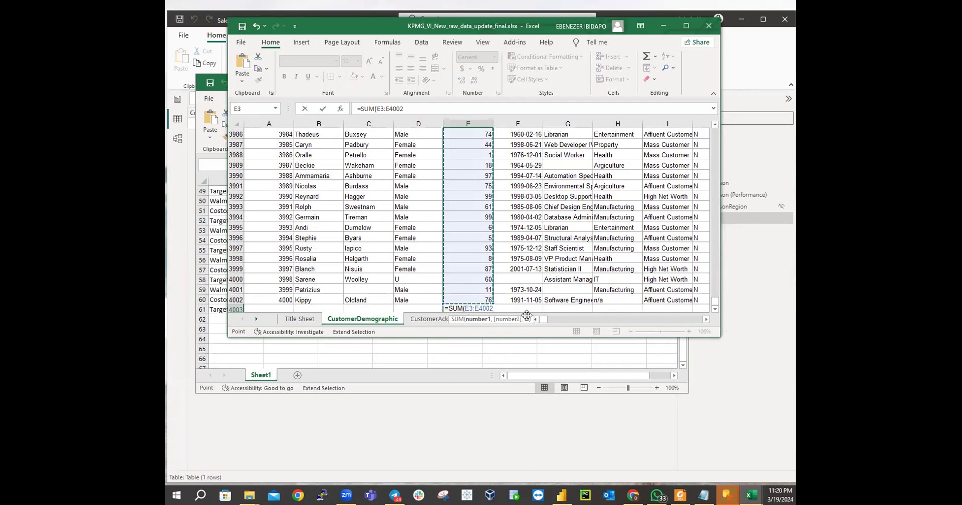
type(")")
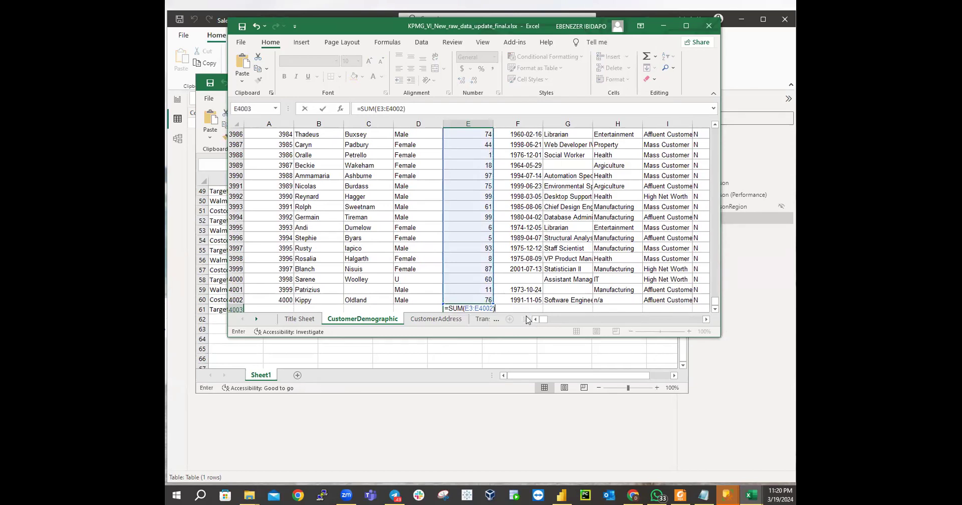
key("Return")
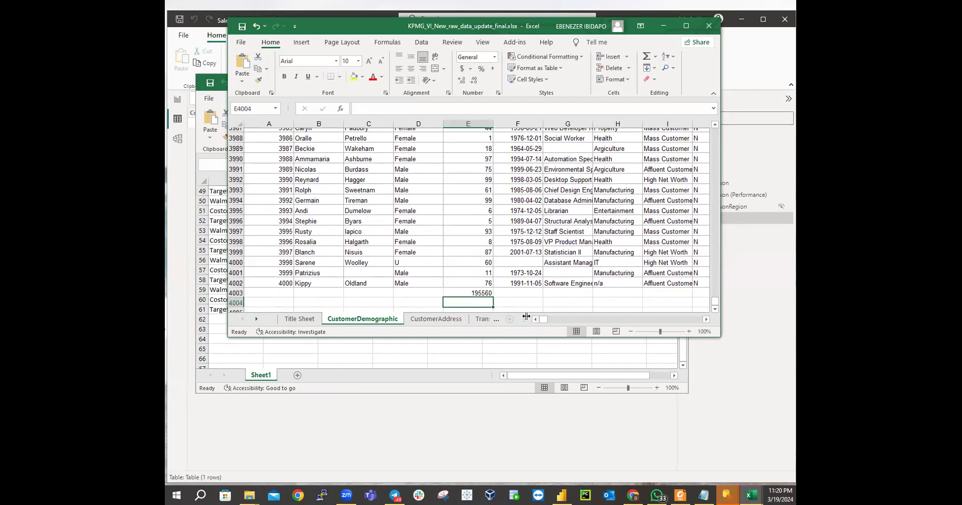
Inspect the SUM formula in E4003 and minimize both Excel workbooks to return to Sales Analysis in Power BI Desktop
left_click(478, 287)
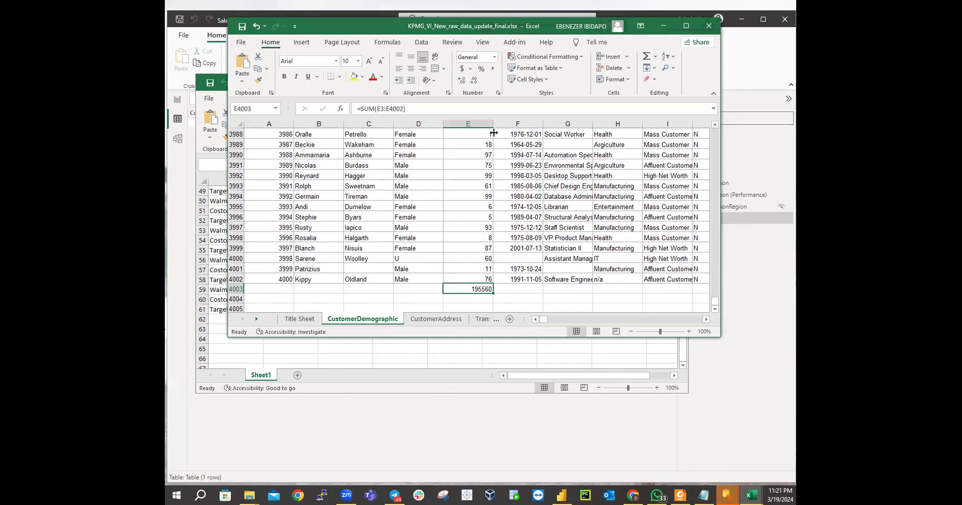
left_click_drag(360, 108, 462, 115)
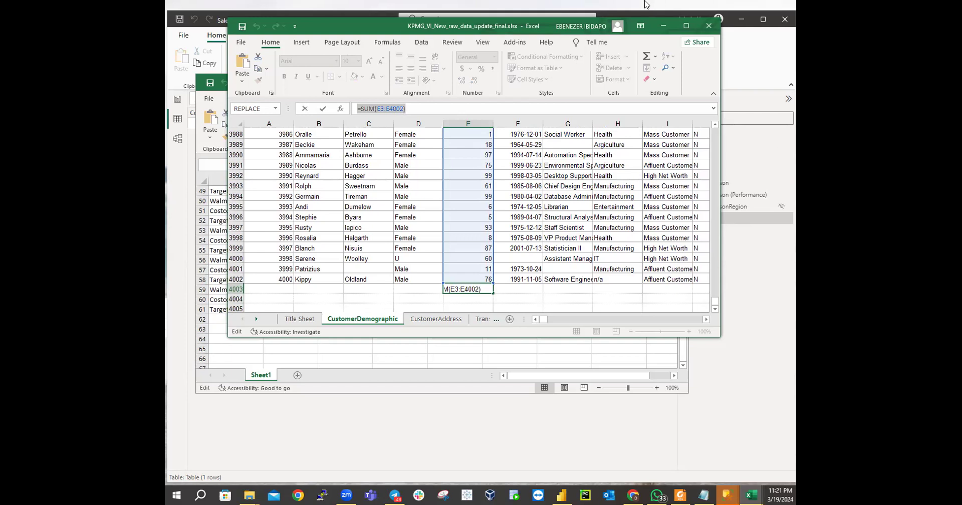
left_click(664, 26)
left_click(631, 82)
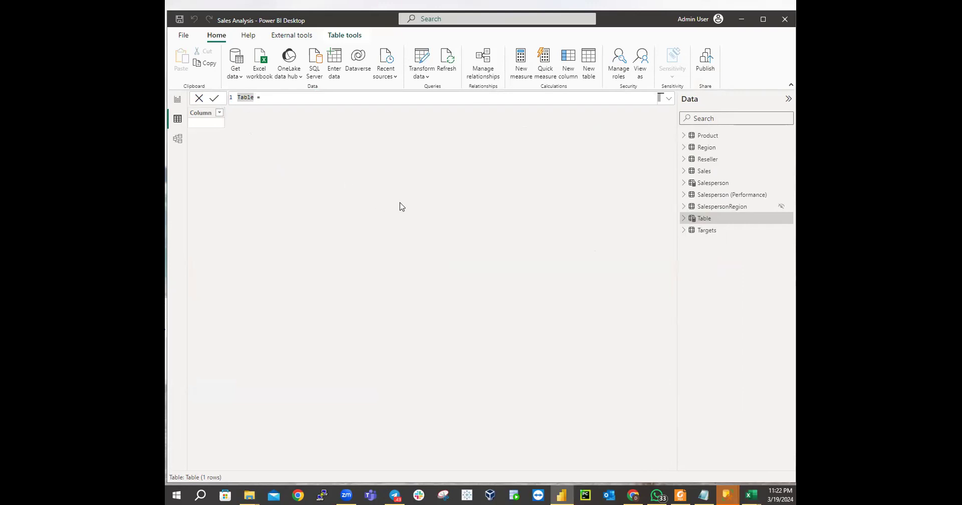
Name the new calculated table Date in its formula and start a new line after the equals sign
type("TableDate")
key("BackSpace")
key("BackSpace")
key("BackSpace")
key("BackSpace")
key("BackSpace")
key("BackSpace")
key("BackSpace")
key("BackSpace")
key("BackSpace")
type("Date")
key("shift+Return")
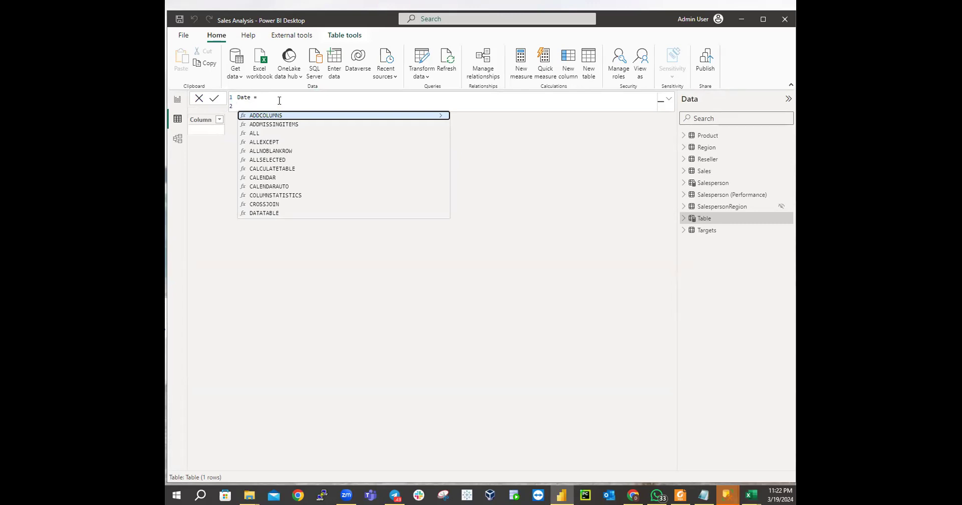
Enter CALENDARAUTO(6) as the Date table's expression, with the function name spelled correctly
type("CAL")
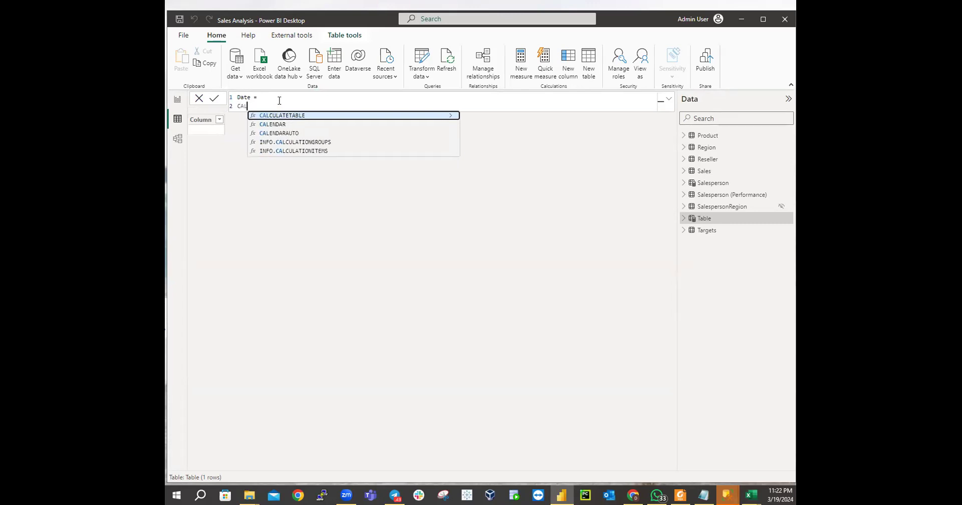
type("ENDER")
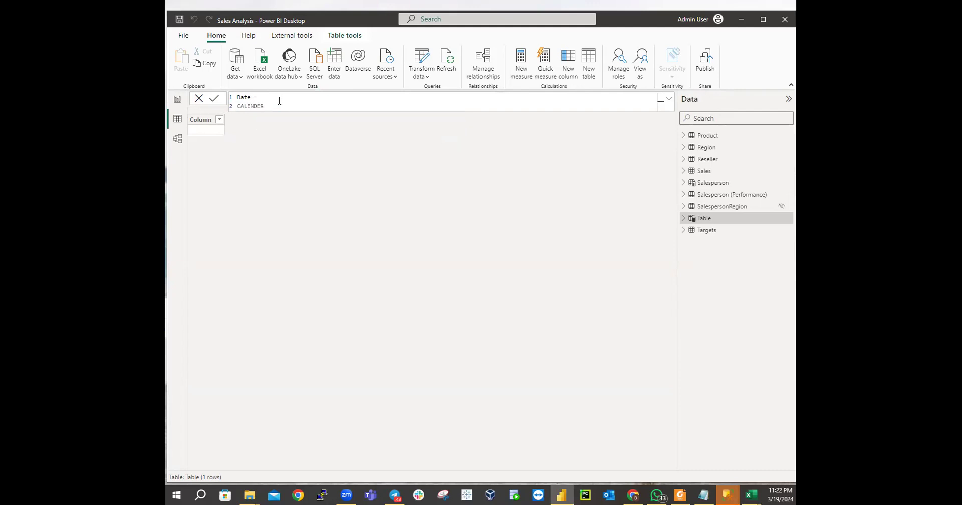
type("AUTO(")
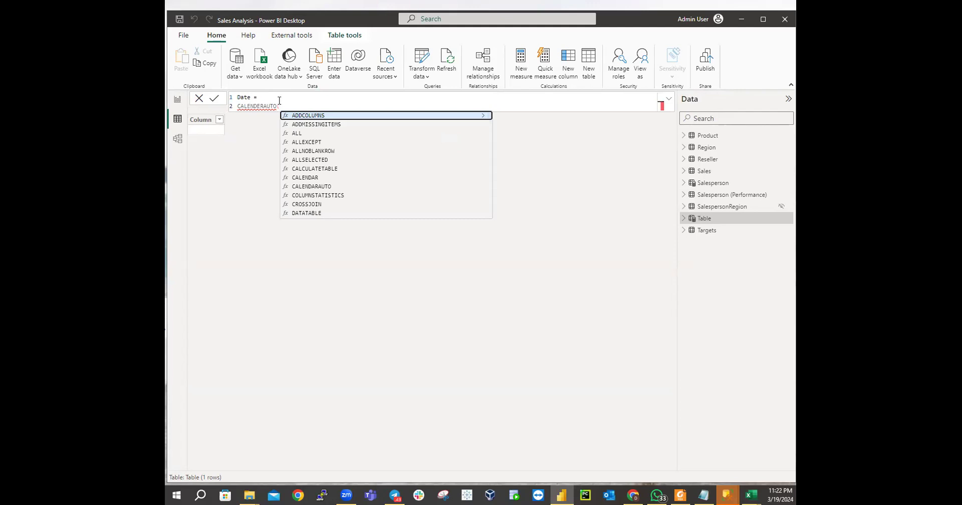
type(")")
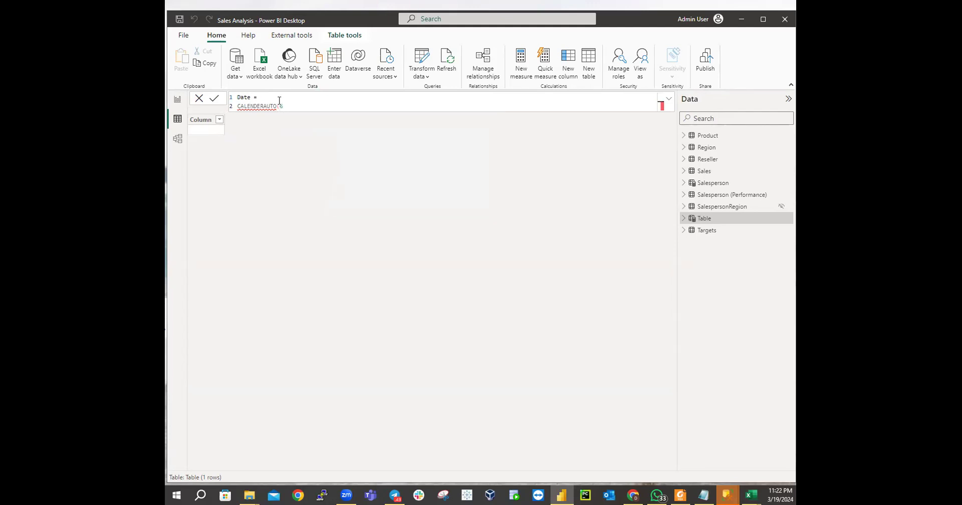
type(")")
mouse_move(251, 111)
left_click(259, 106)
key("BackSpace")
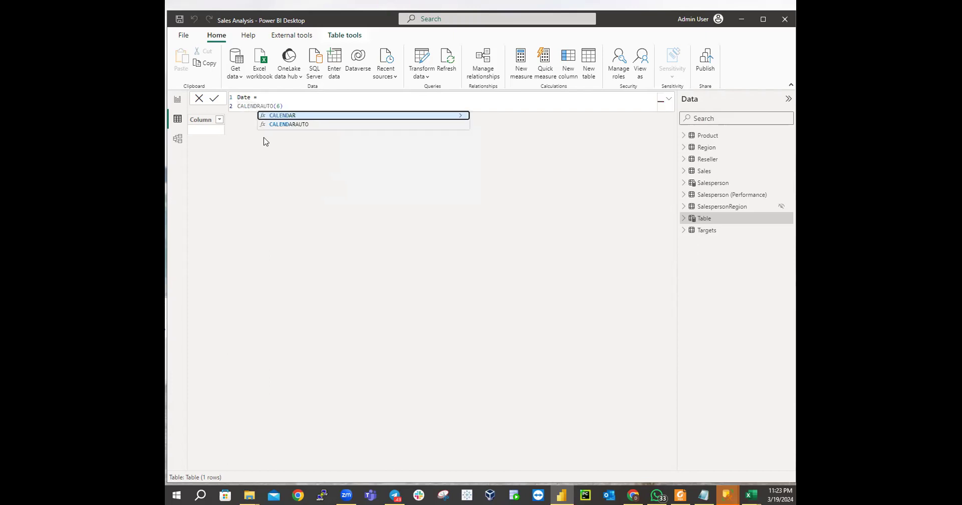
type("A")
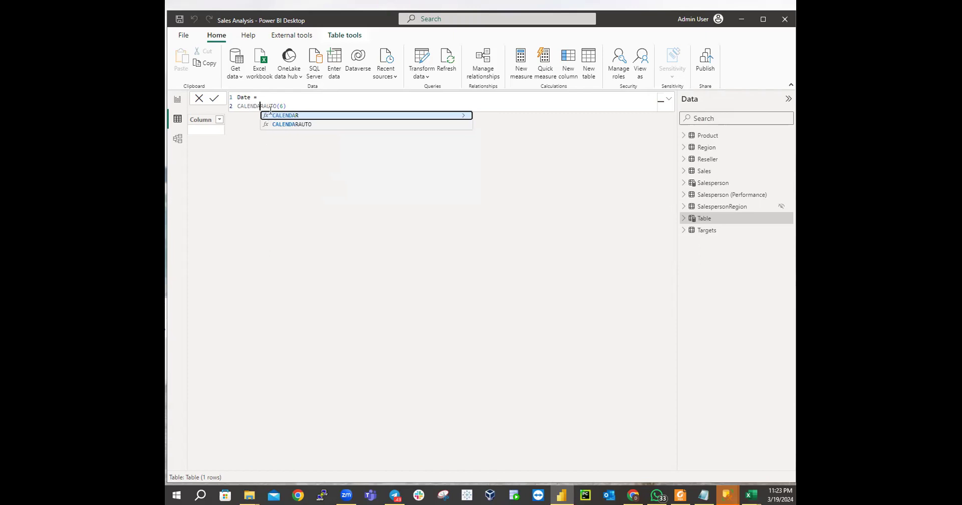
left_click(297, 107)
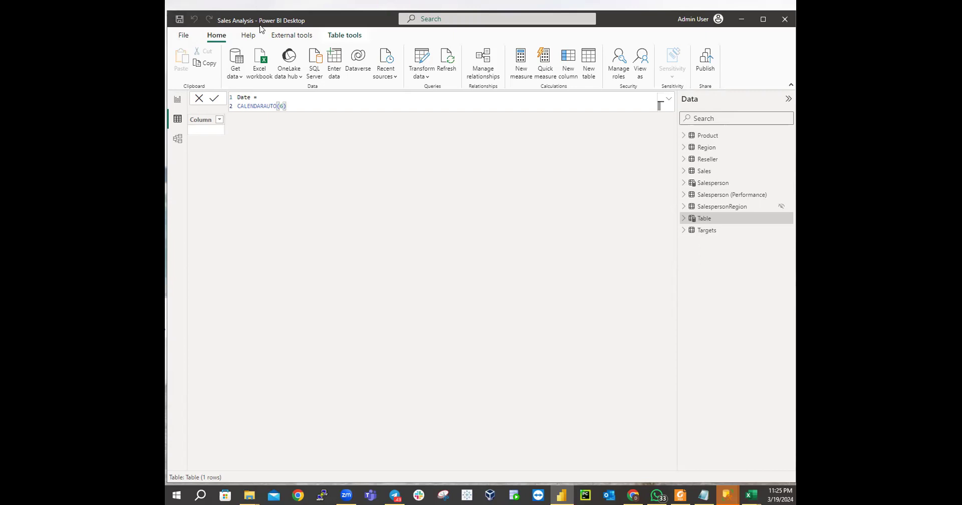
Try 8 as the CALENDARAUTO argument and set it back to 6
left_click(283, 107)
key("BackSpace")
type("8")
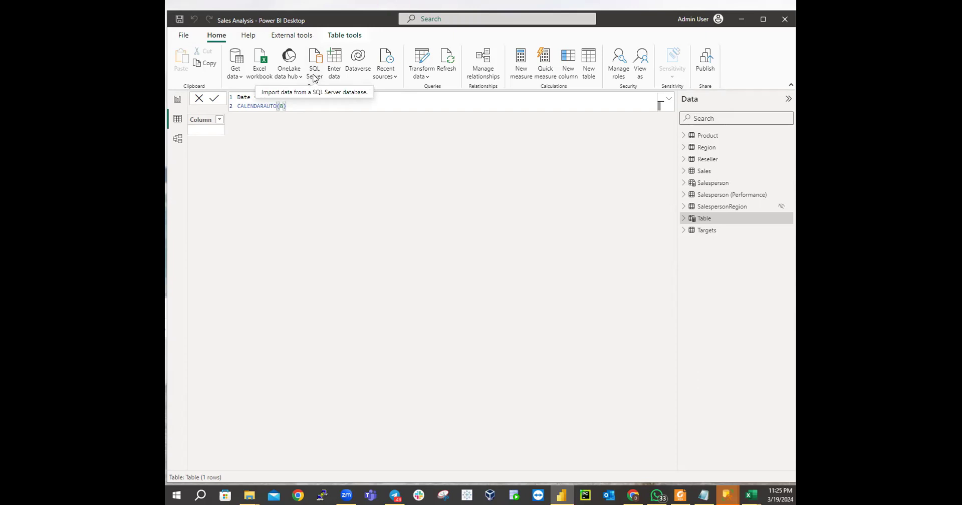
key("BackSpace")
type("6")
Commit the Date table formula and examine the generated dates down to the last row and back to the first
key("Return")
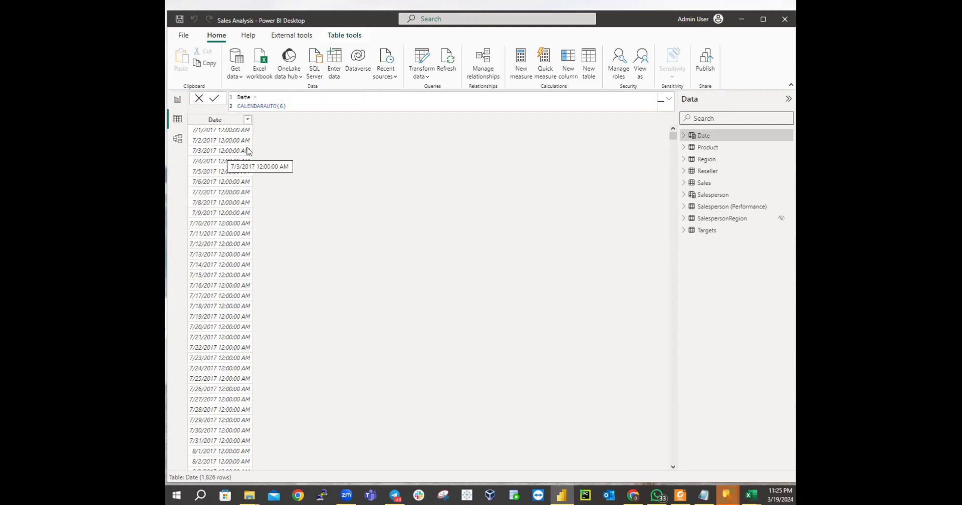
left_click_drag(674, 140, 661, 479)
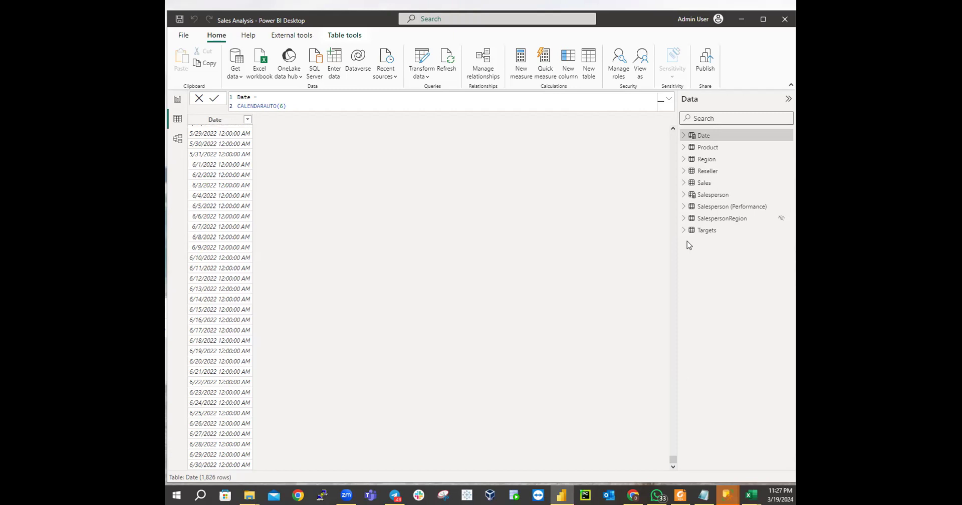
scroll(372, 186, "up", 10)
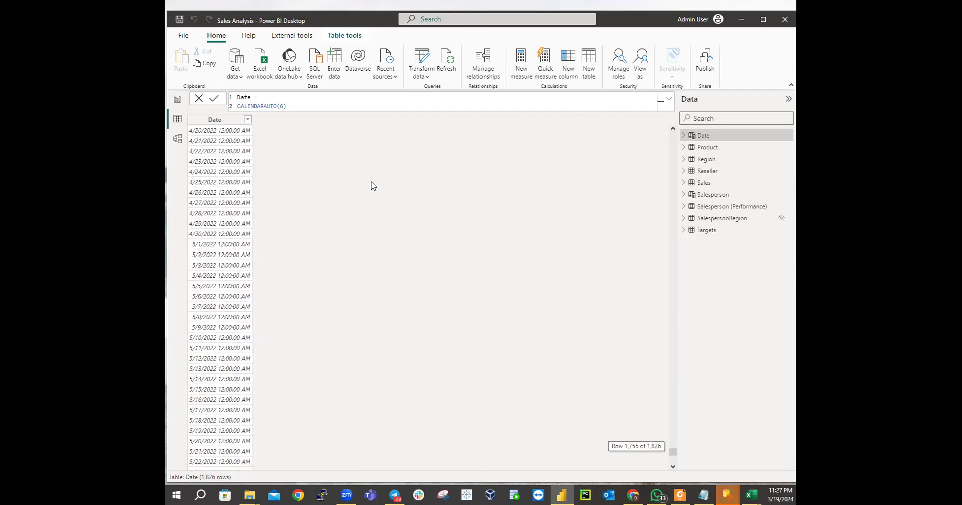
scroll(371, 185, "up", 5)
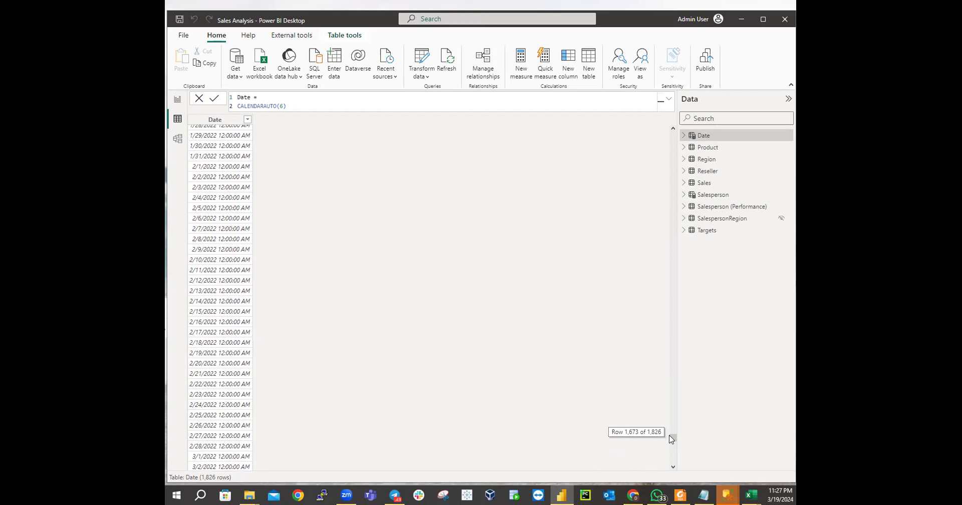
left_click_drag(673, 443, 670, 471)
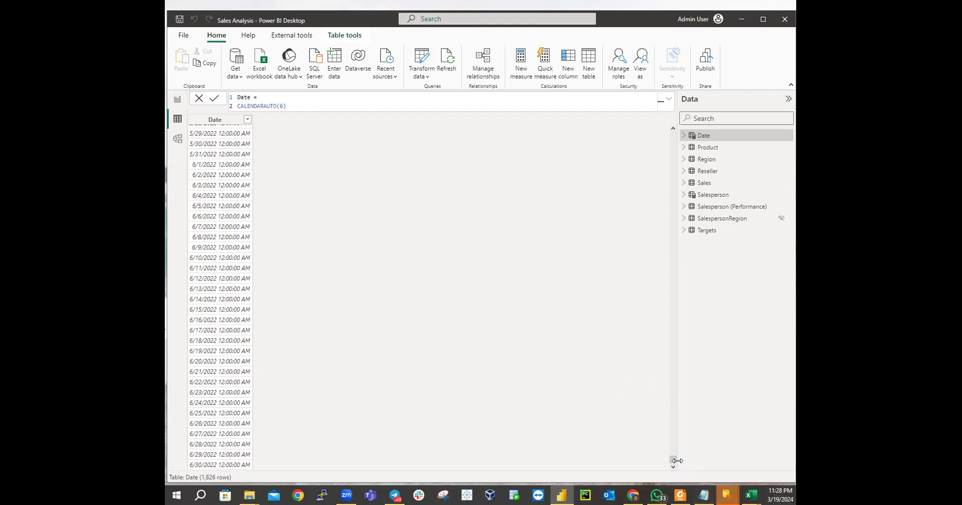
left_click_drag(673, 456, 599, 133)
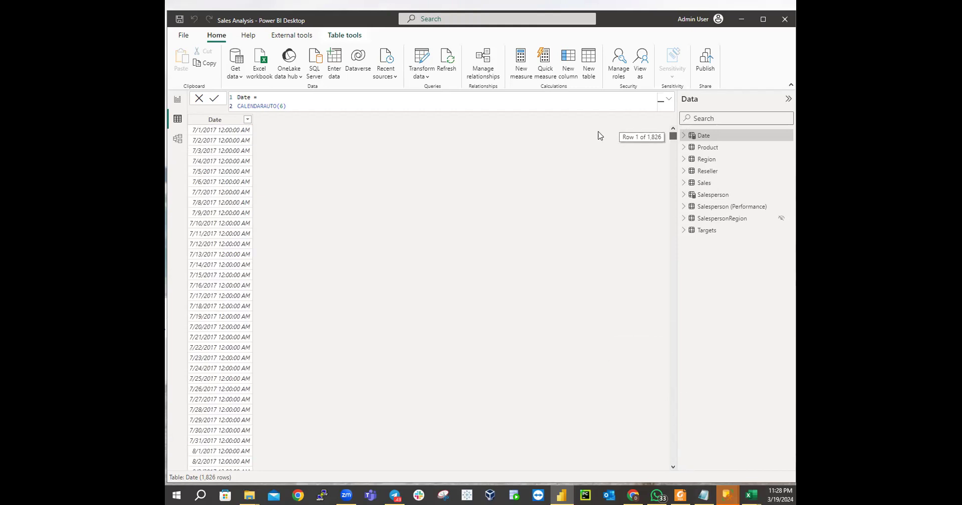
left_click(211, 266)
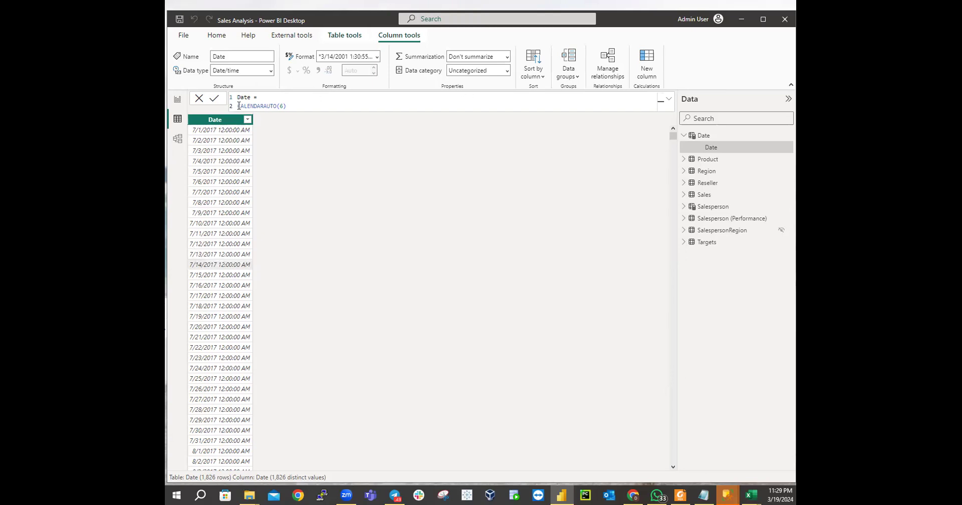
Change the Date table formula to CALENDARAUTO() without an argument and check the generated dates down to the last row
left_click_drag(238, 106, 288, 105)
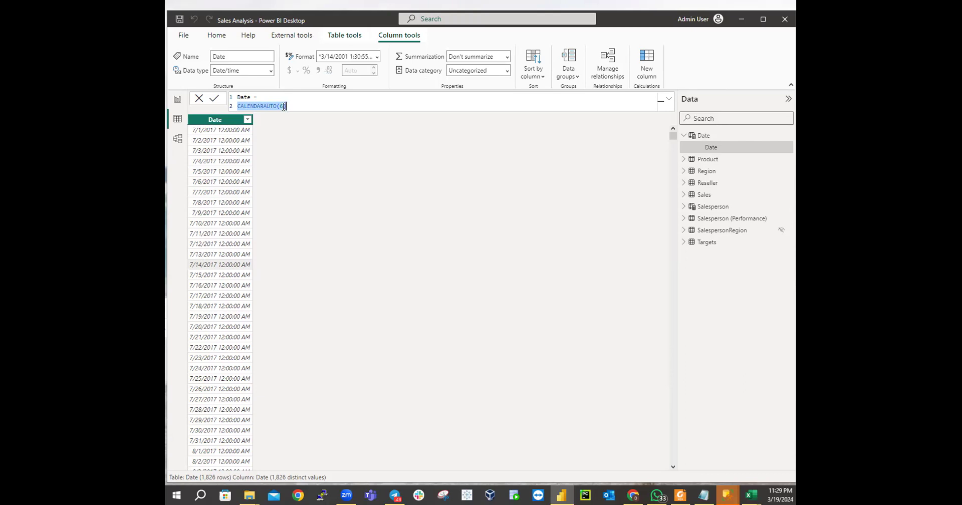
left_click(295, 112)
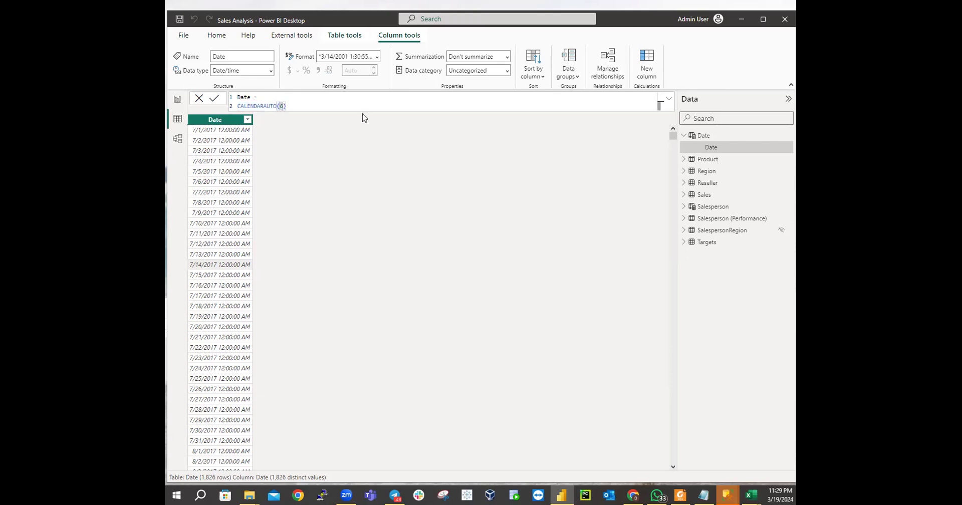
key("BackSpace")
key("Return")
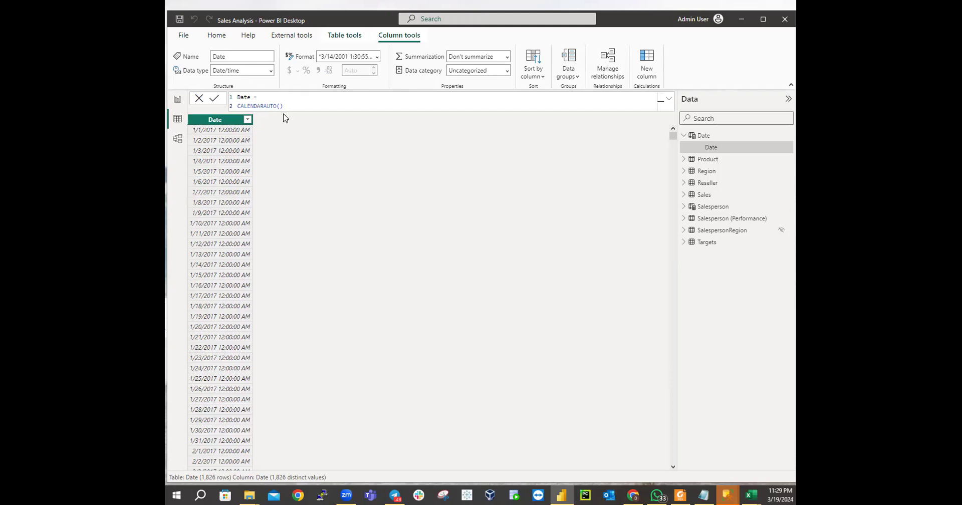
left_click(282, 105)
key("BackSpace")
type(")")
left_click_drag(673, 136, 649, 476)
mouse_move(650, 493)
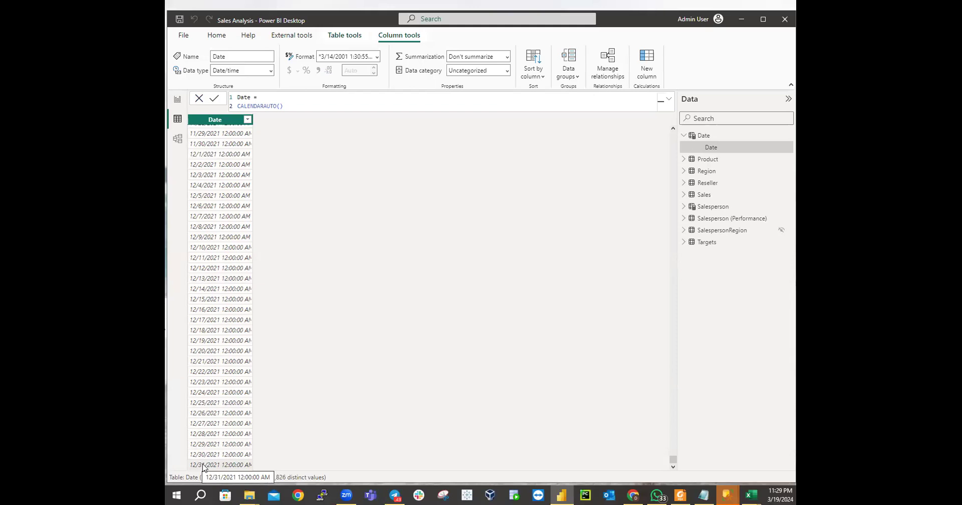
Set the Date table formula to CALENDARAUTO(6) and check the generated dates down to the last row
scroll(253, 269, "up", 10)
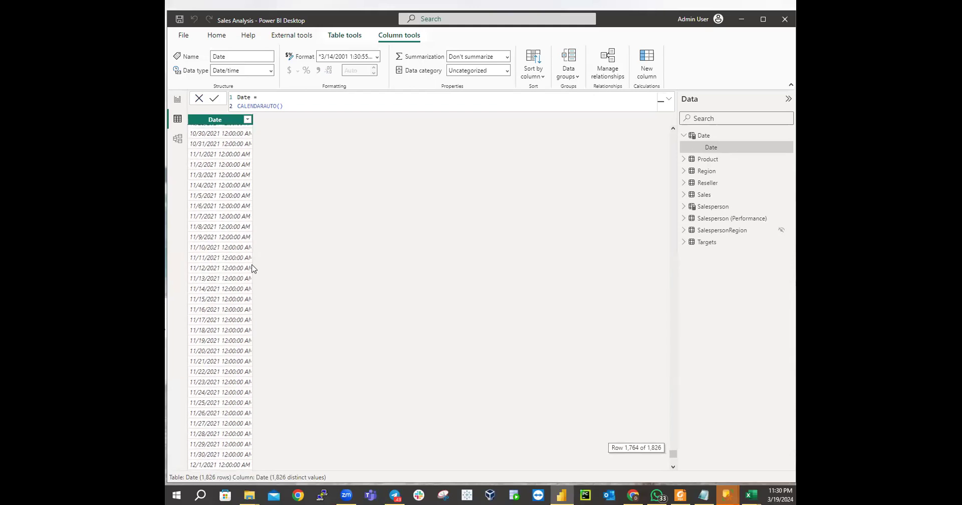
left_click(279, 106)
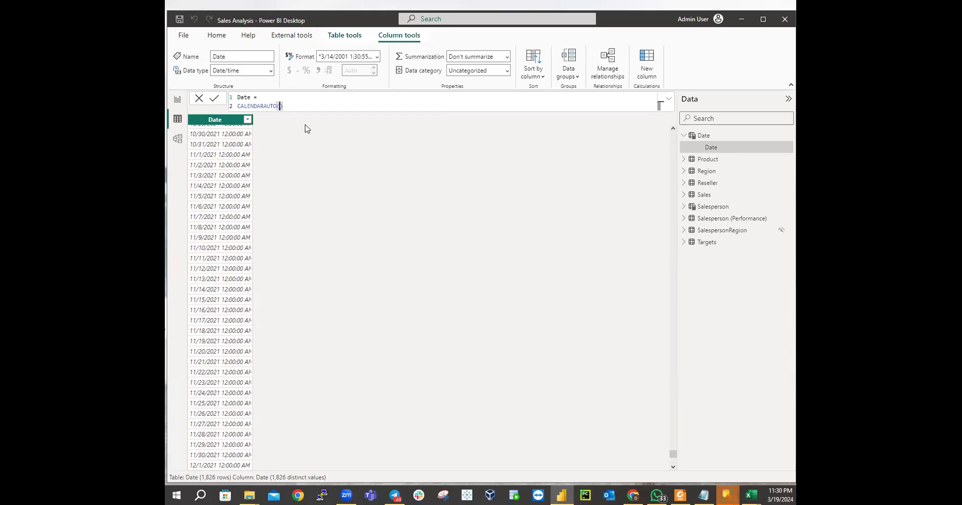
type("6")
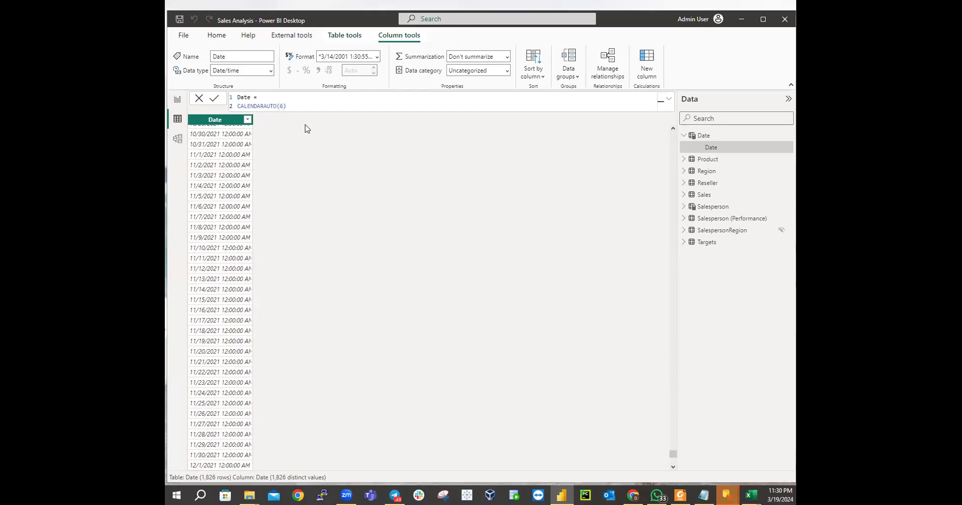
key("Return")
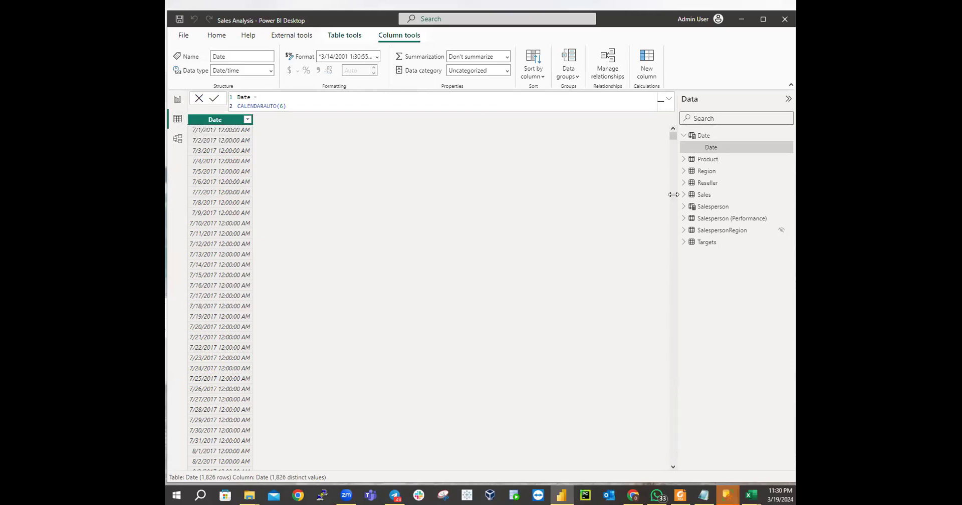
left_click_drag(674, 136, 672, 463)
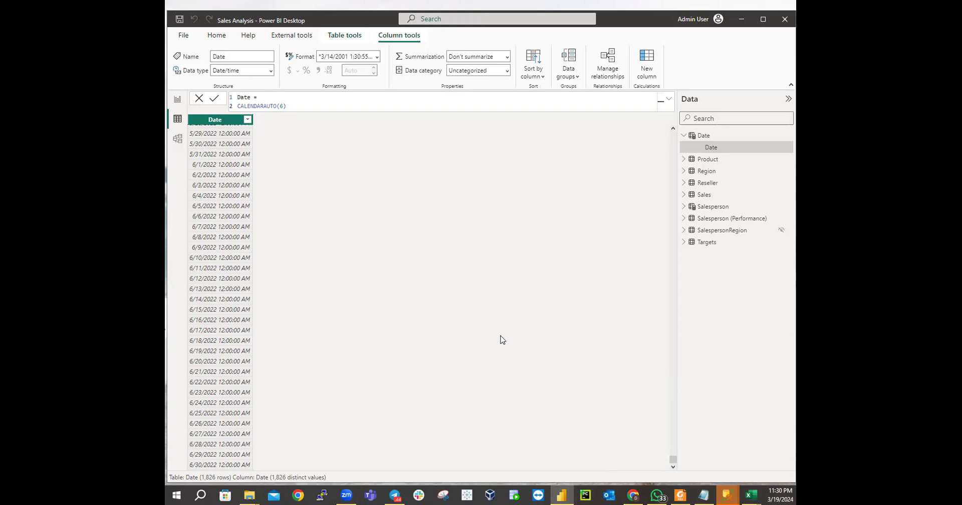
Change the CALENDARAUTO argument to 8 and examine the generated dates down to the last row and back to the first
left_click(284, 105)
key("BackSpace")
type("8")
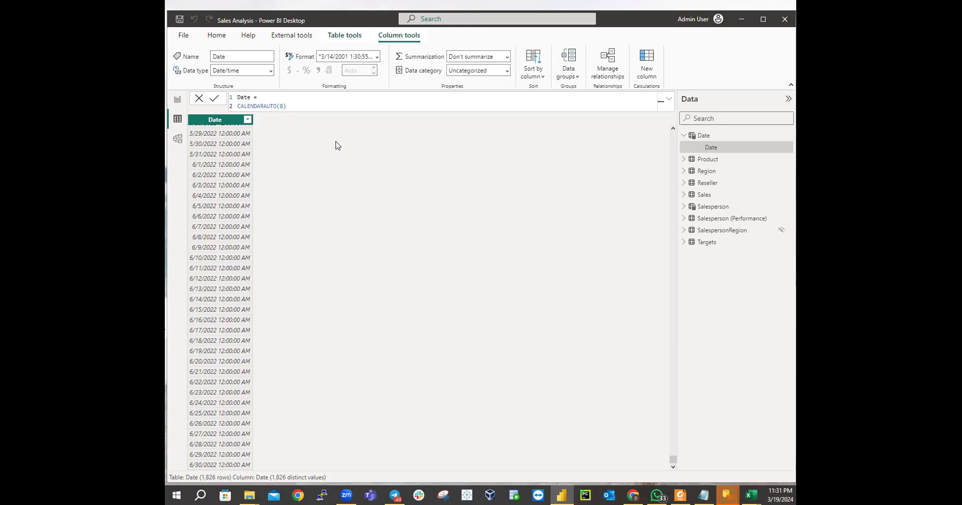
key("Return")
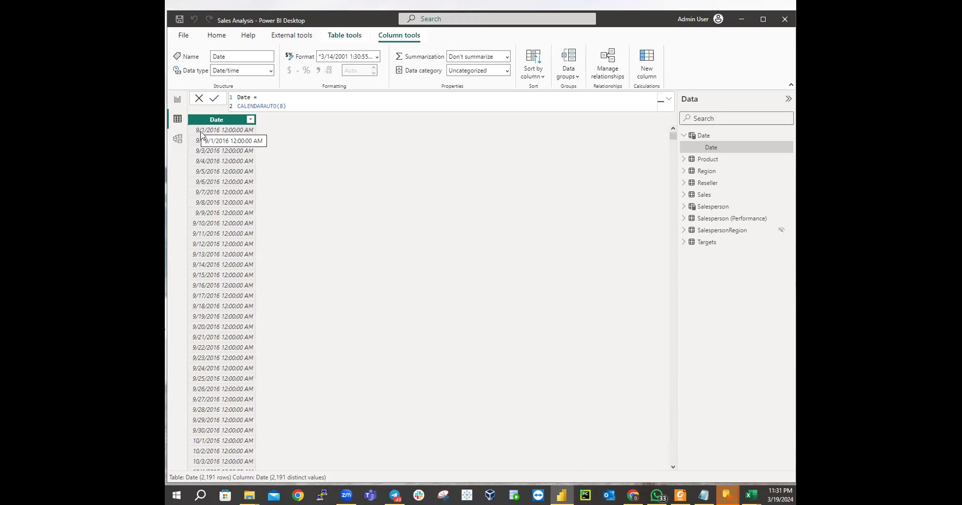
scroll(213, 156, "down", 15)
scroll(213, 155, "down", 15)
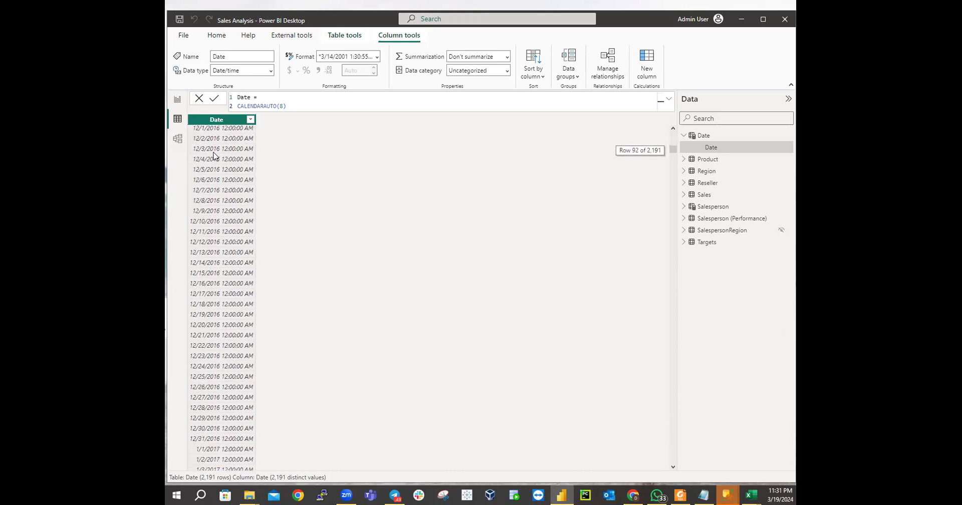
left_click_drag(673, 167, 661, 480)
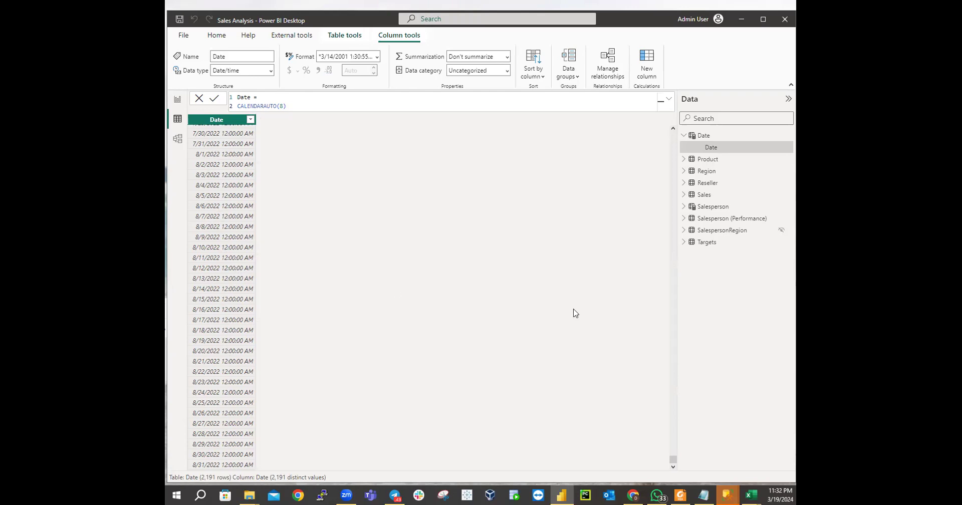
left_click_drag(673, 458, 632, 133)
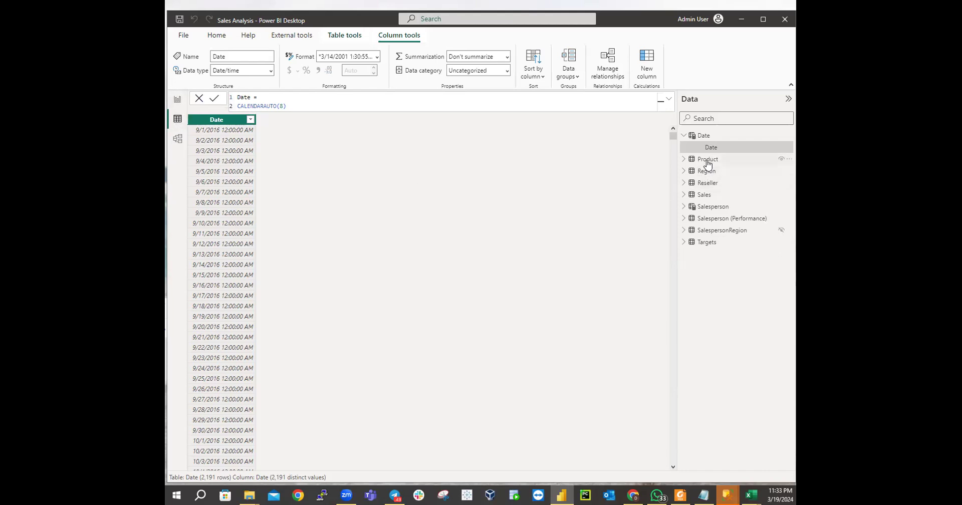
Examine the OrderDate values in the Sales table to compare them with the Date table's range
left_click(704, 196)
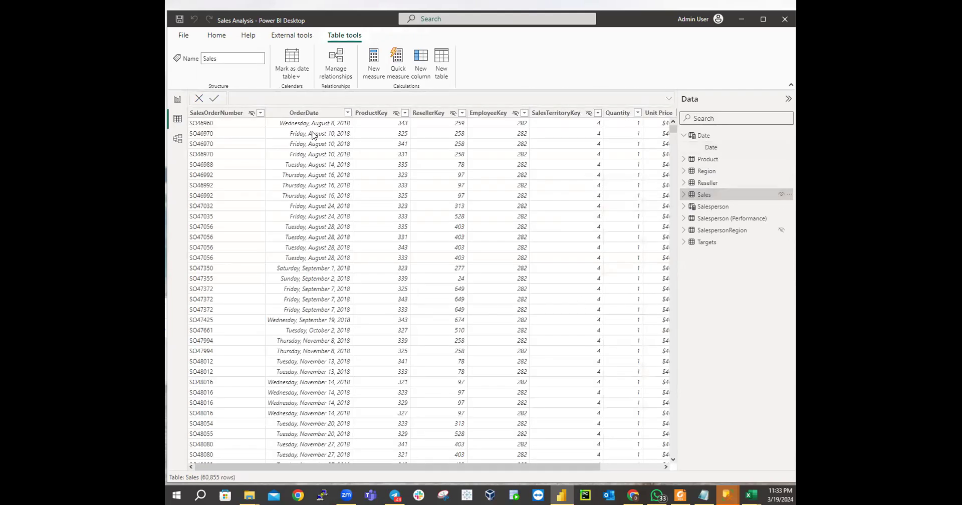
left_click(311, 114)
scroll(345, 135, "down", 10)
scroll(340, 146, "up", 3)
scroll(340, 146, "down", 20)
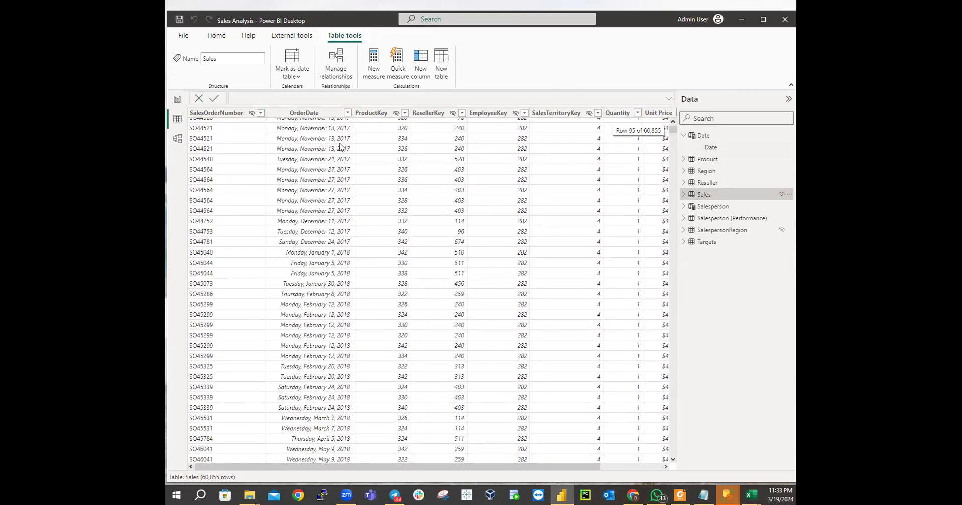
scroll(339, 146, "down", 20)
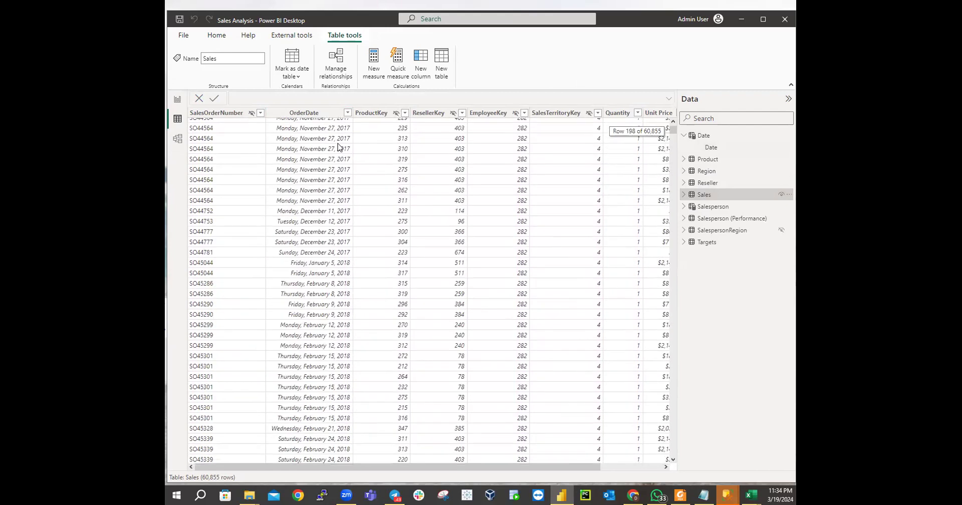
scroll(338, 151, "down", 20)
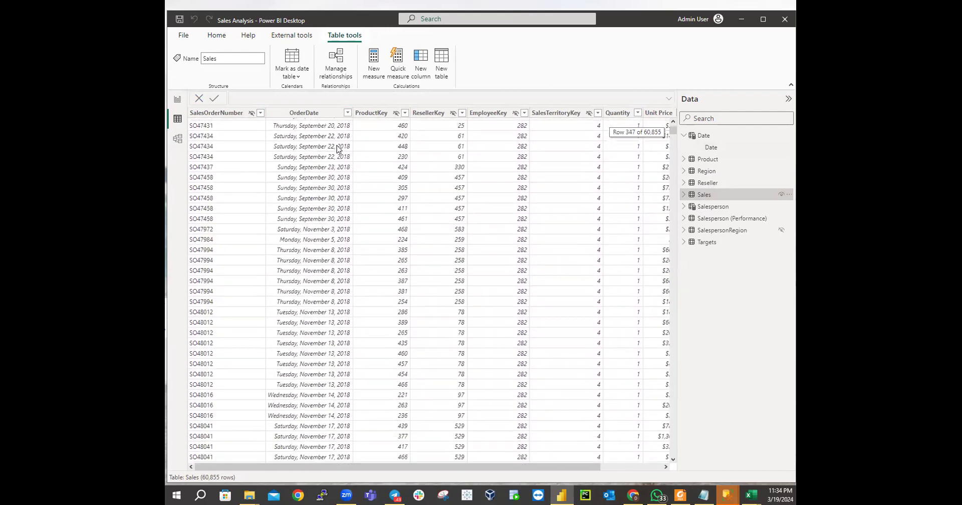
scroll(339, 155, "down", 20)
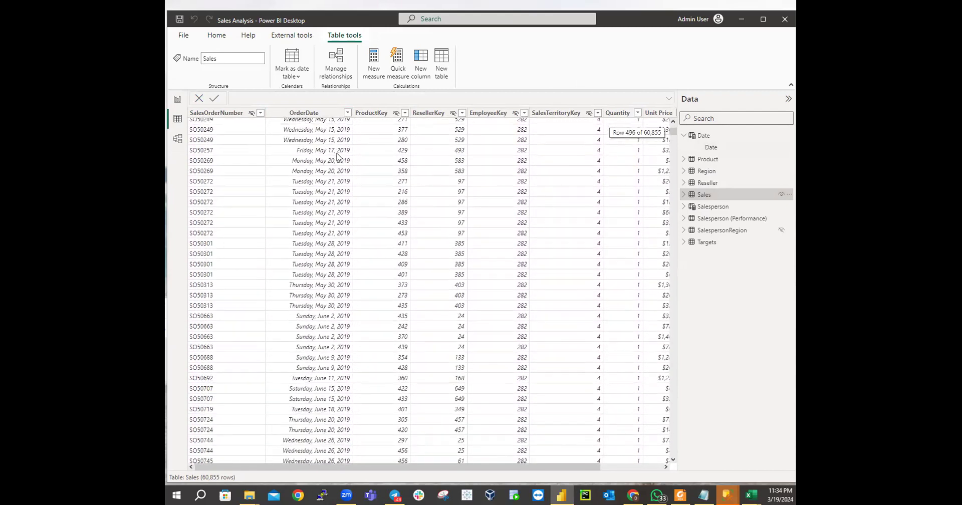
scroll(339, 152, "down", 10)
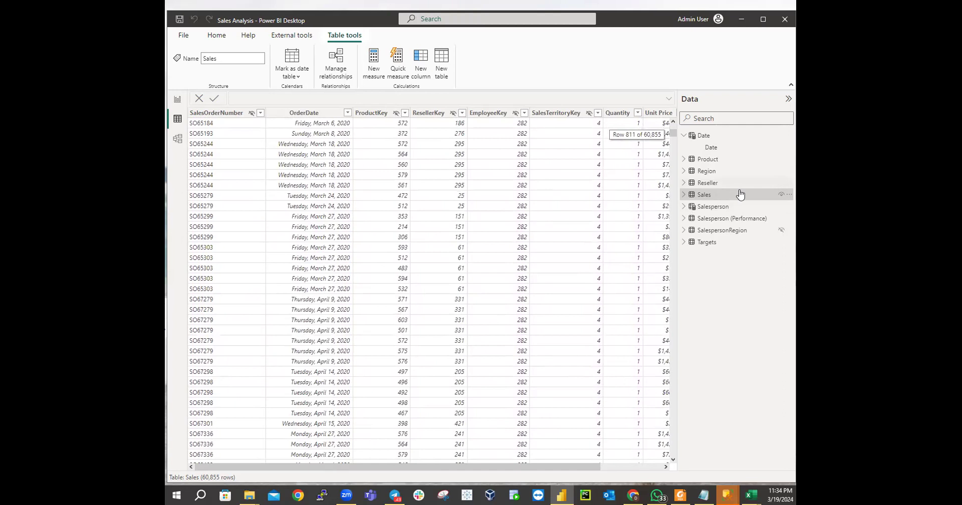
mouse_move(673, 135)
left_mouse_down()
mouse_move(670, 457)
mouse_move(672, 128)
left_mouse_up()
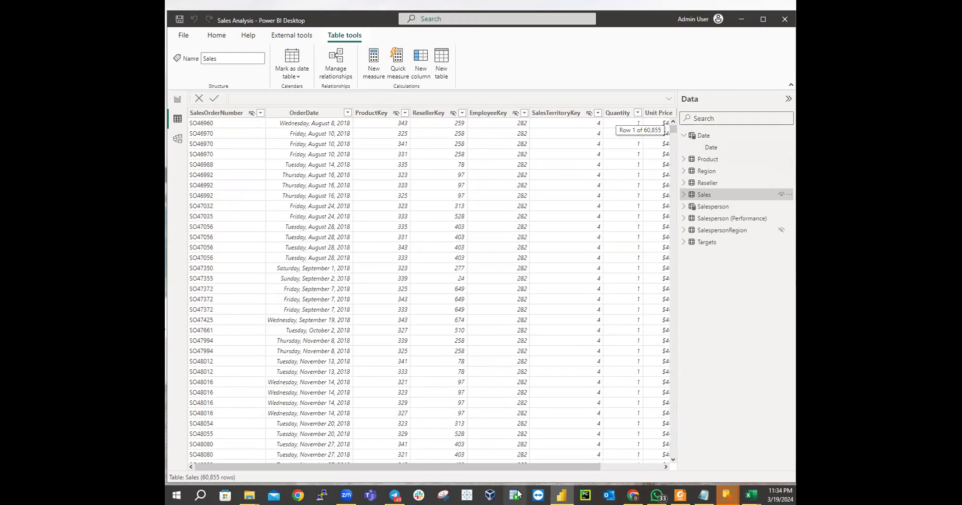
left_click_drag(529, 468, 369, 461)
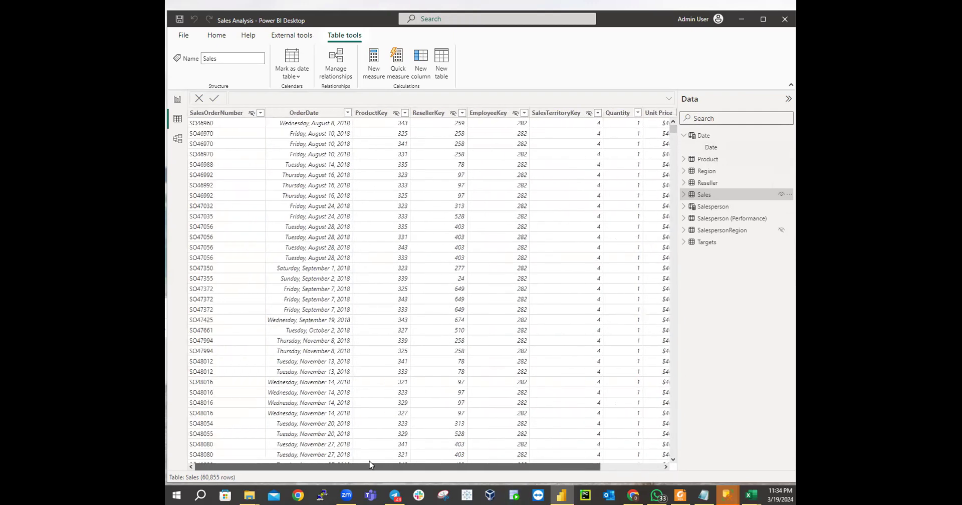
scroll(343, 348, "down", 15)
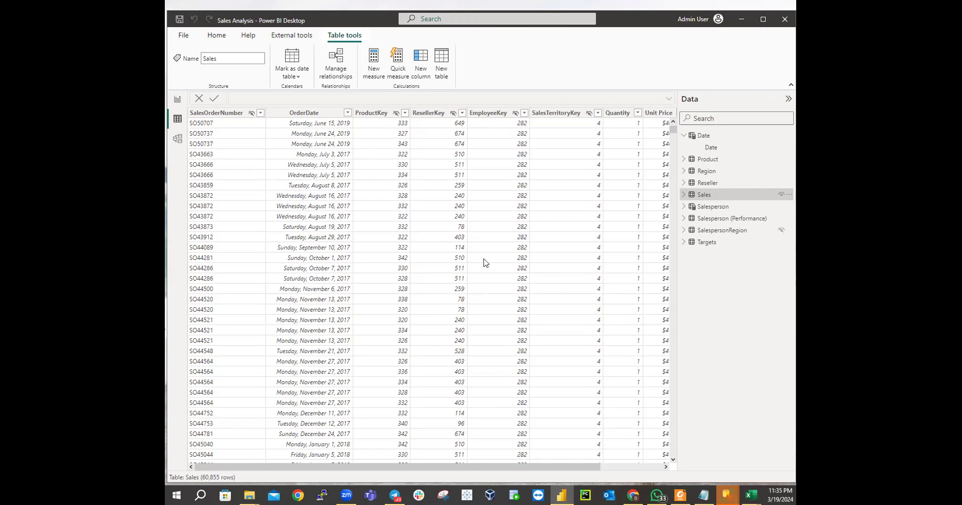
Set the Date table's CALENDARAUTO argument back to 6
left_click(708, 147)
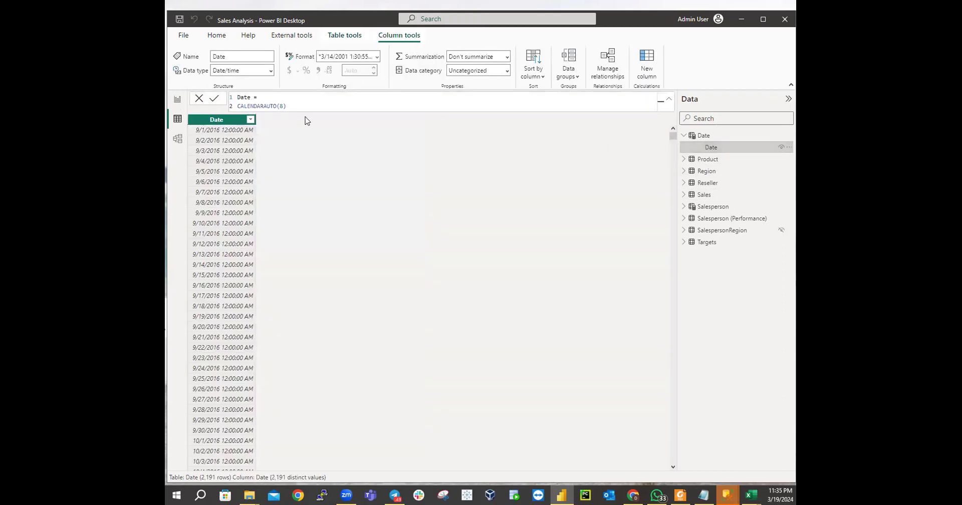
left_click(282, 107)
key("BackSpace")
type("6")
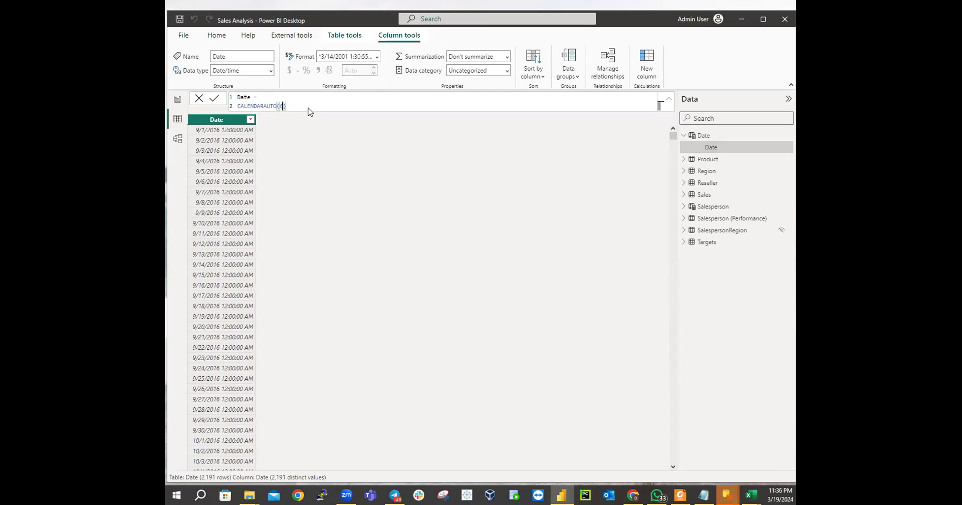
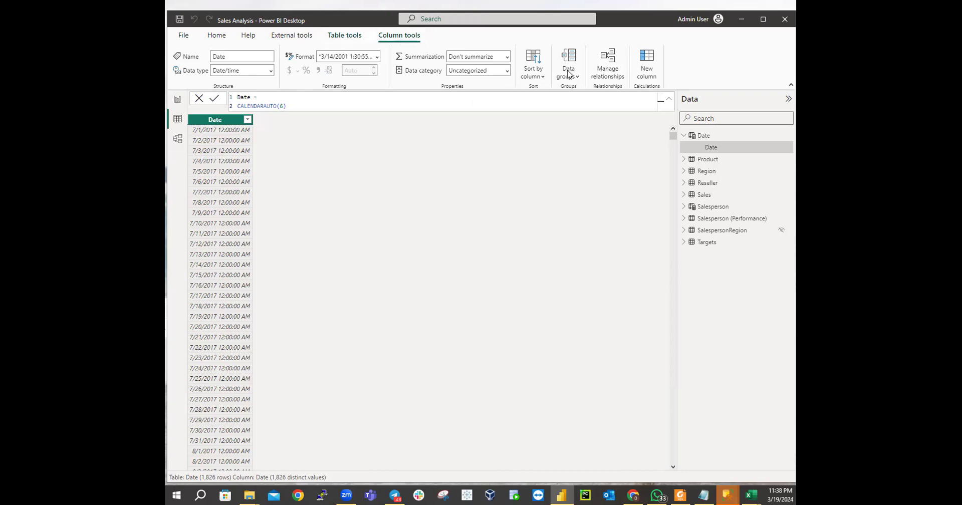
Add a calculated column named Year to the Date table and start its expression on a second line
left_click(643, 67)
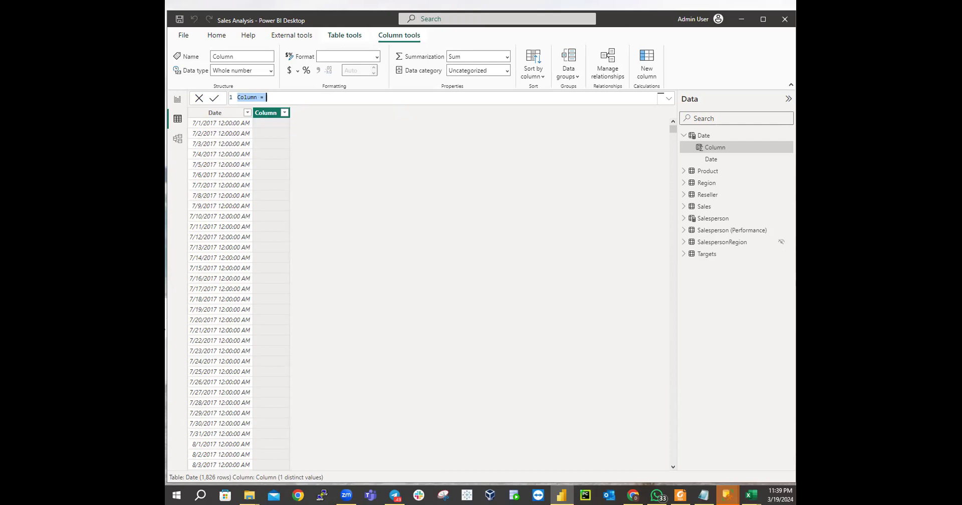
left_click(256, 98)
key("BackSpace")
key("BackSpace")
key("BackSpace")
key("BackSpace")
key("BackSpace")
key("BackSpace")
type("Year")
left_click(265, 95)
key("shift+Return")
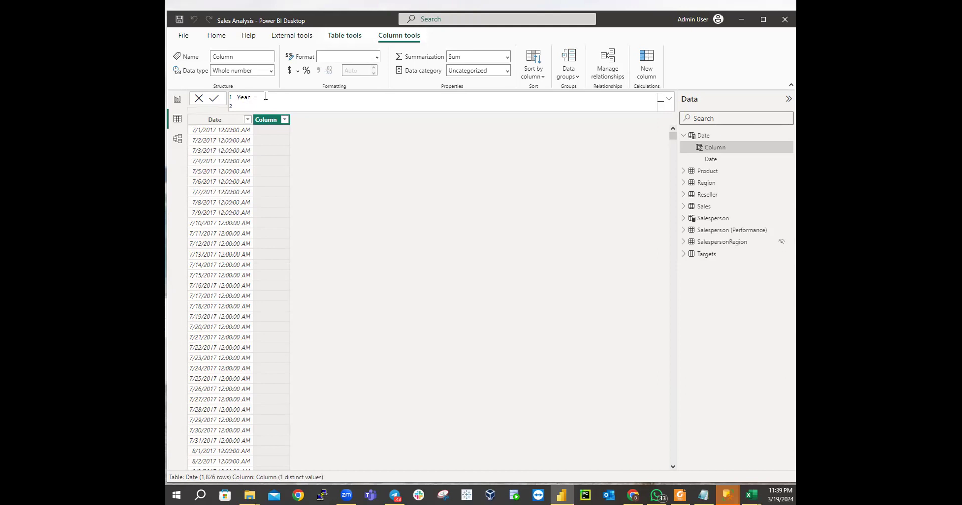
Enter "FY" & YEAR('Date'[Date]) as the first part of the Year column's expression
type("'")
type("F")
type("Y")
type("&")
type(" YE")
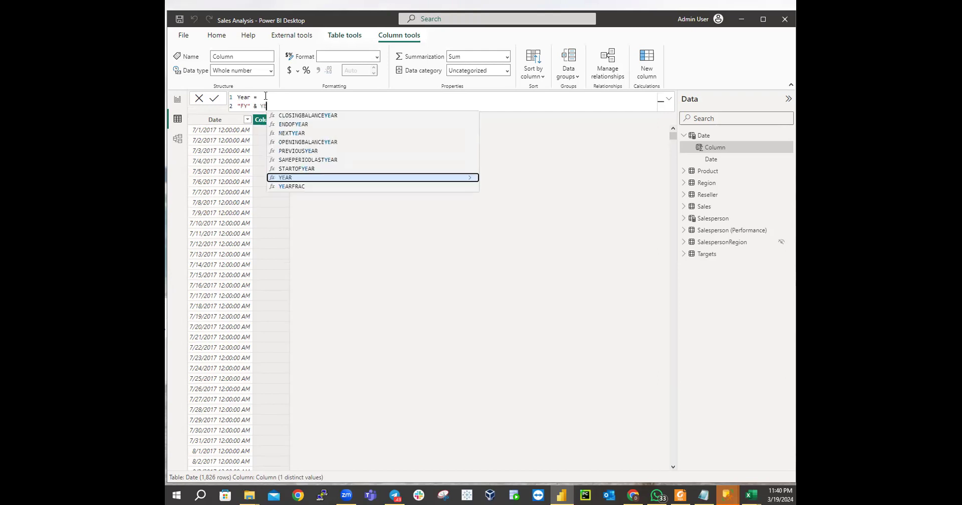
type("A")
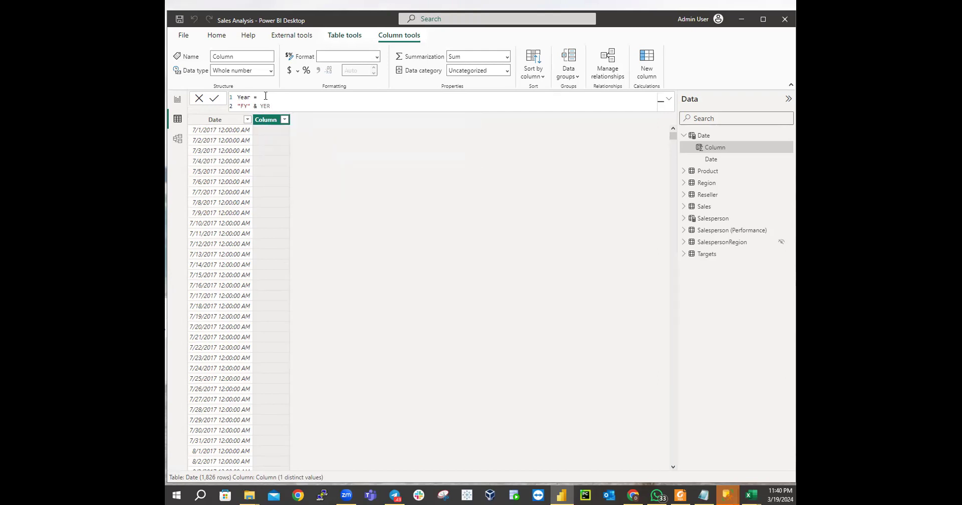
key("BackSpace")
type("AR(")
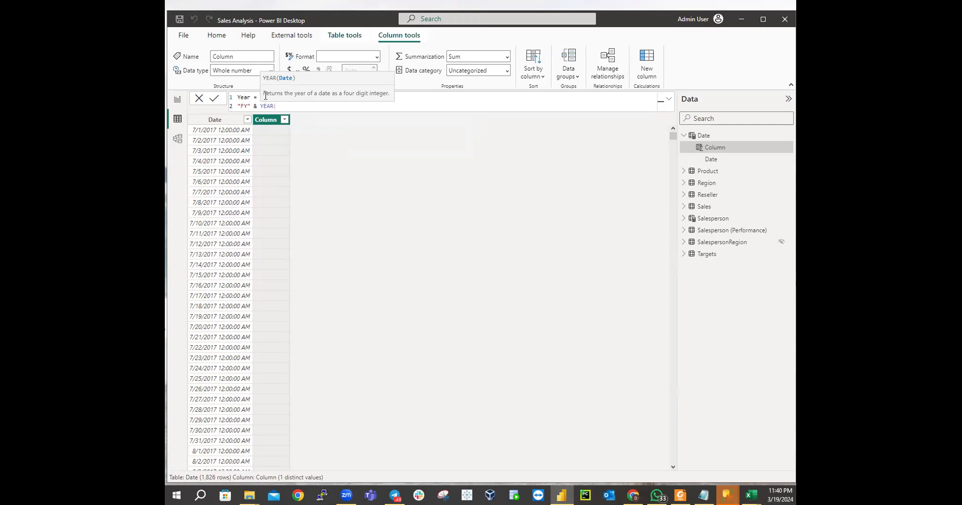
type("'")
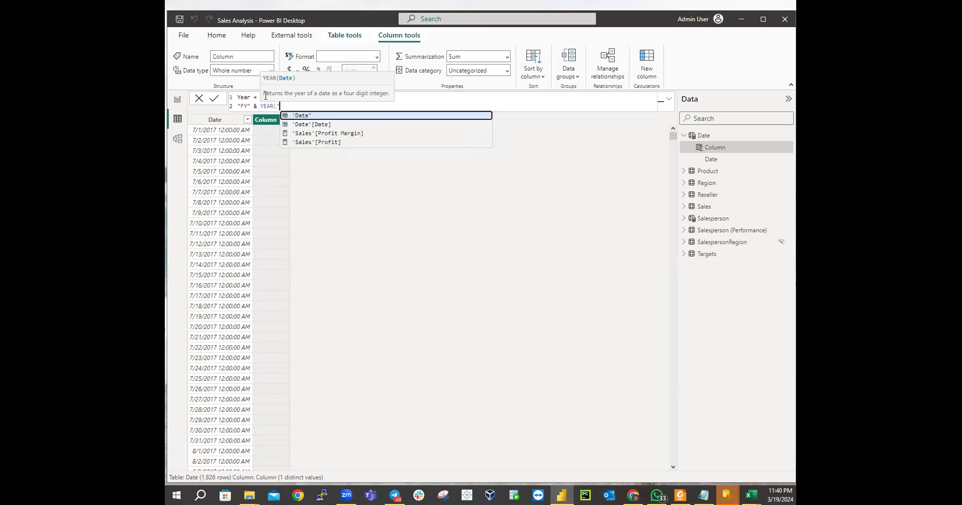
type("Da")
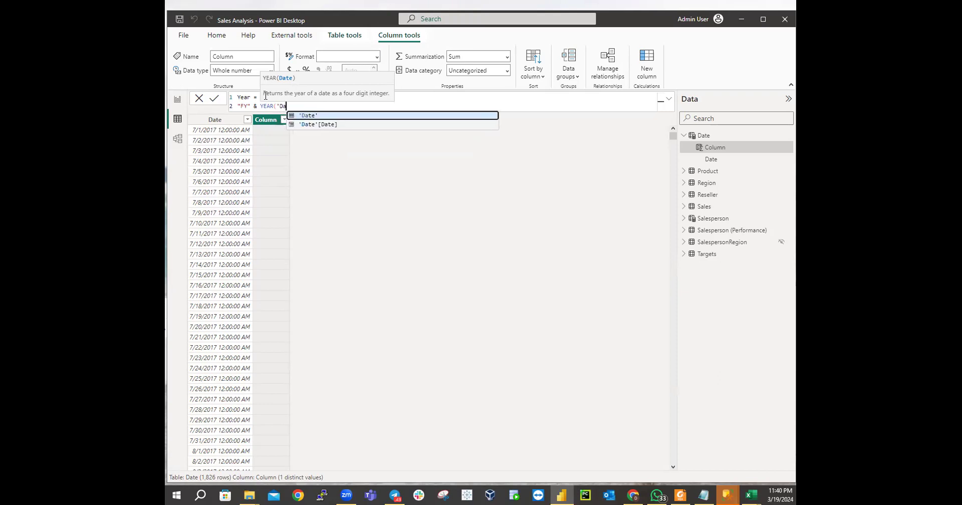
type("te")
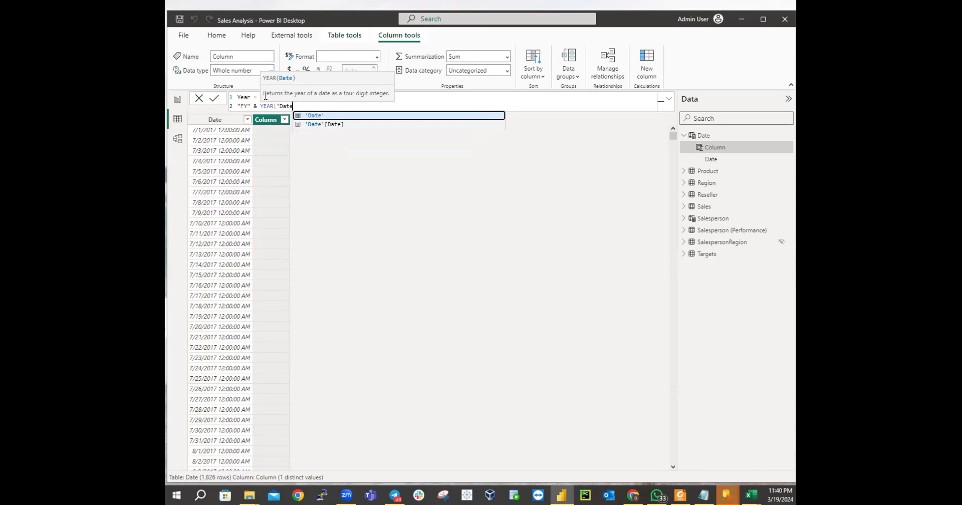
type("'")
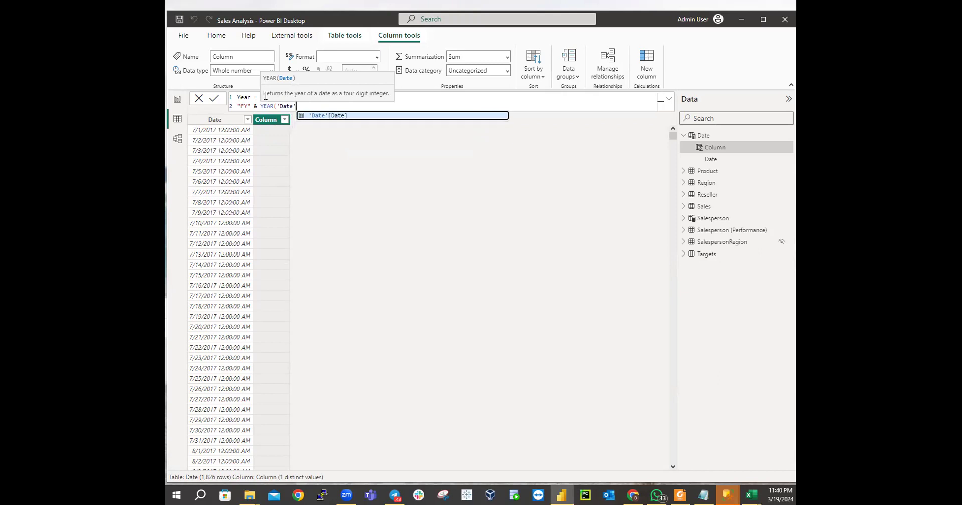
type("[Date")
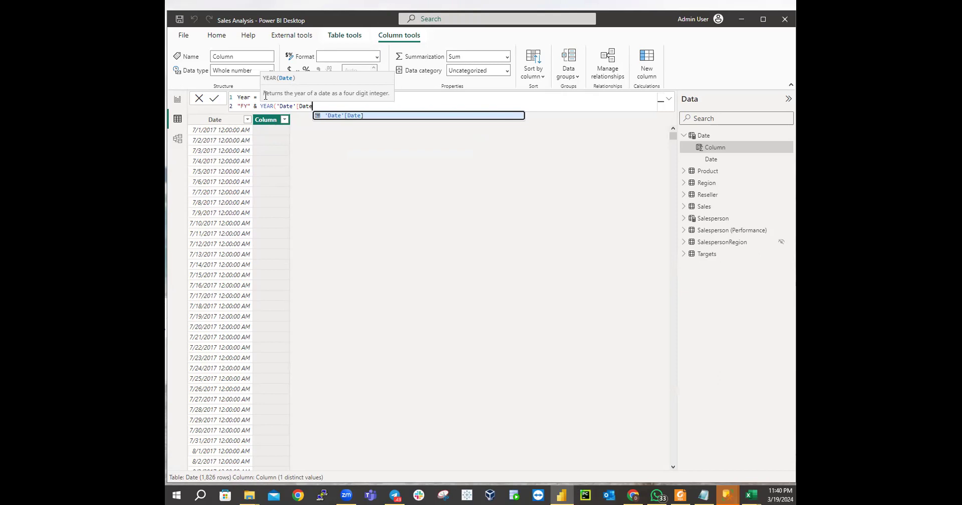
type("]")
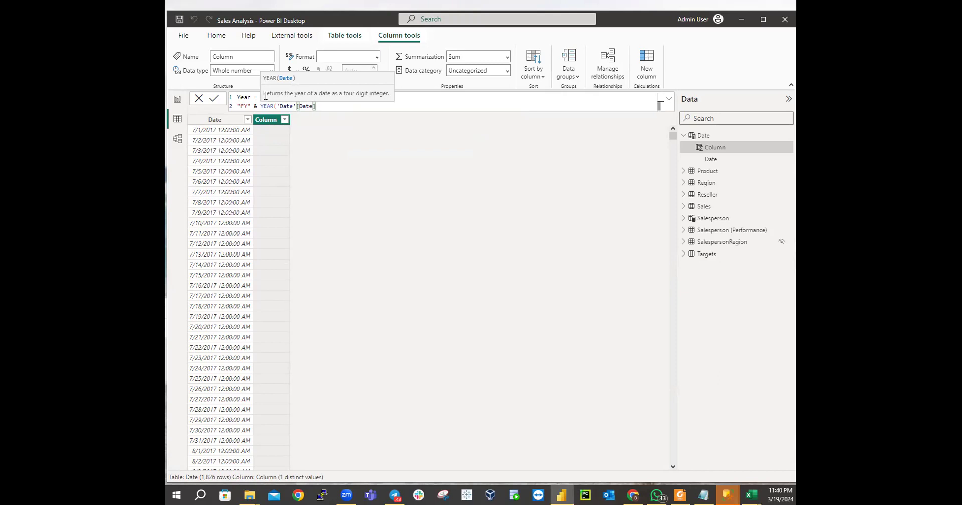
type(")")
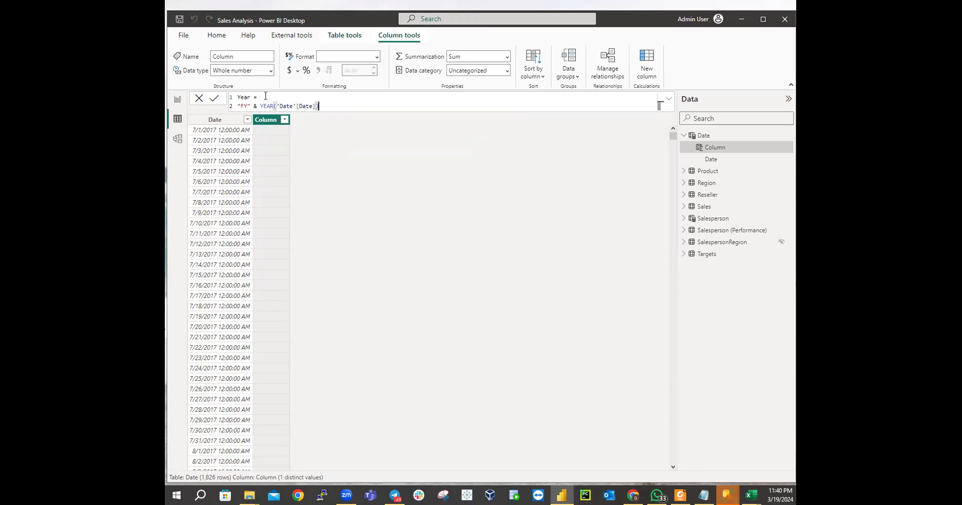
Complete the Year column's expression with + IF(MONTH('Date'[Date]) > 6,1) and commit the formula
type(" -")
type("IF")
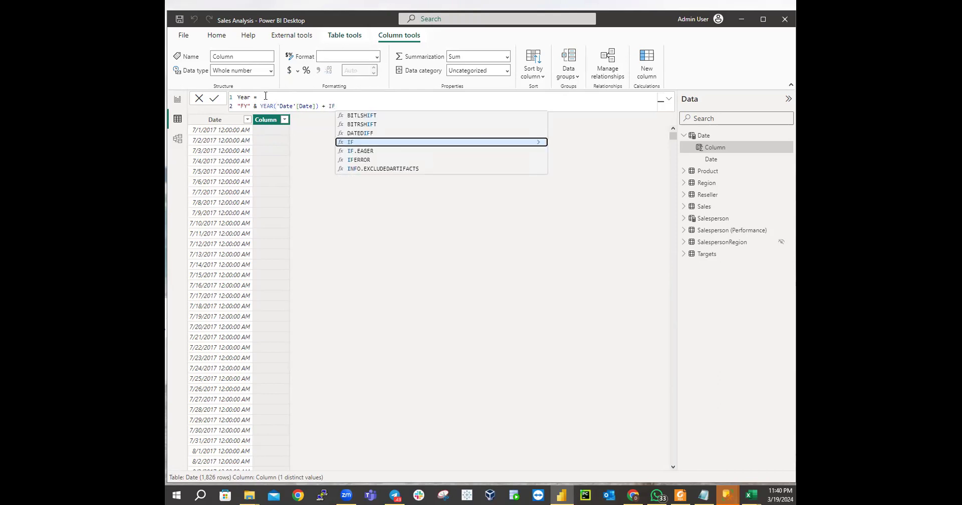
type("(")
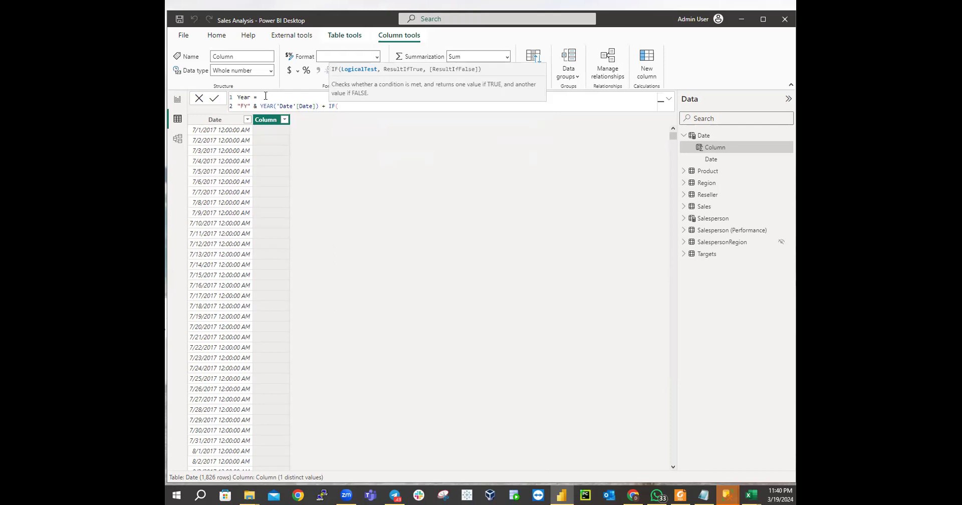
type("M")
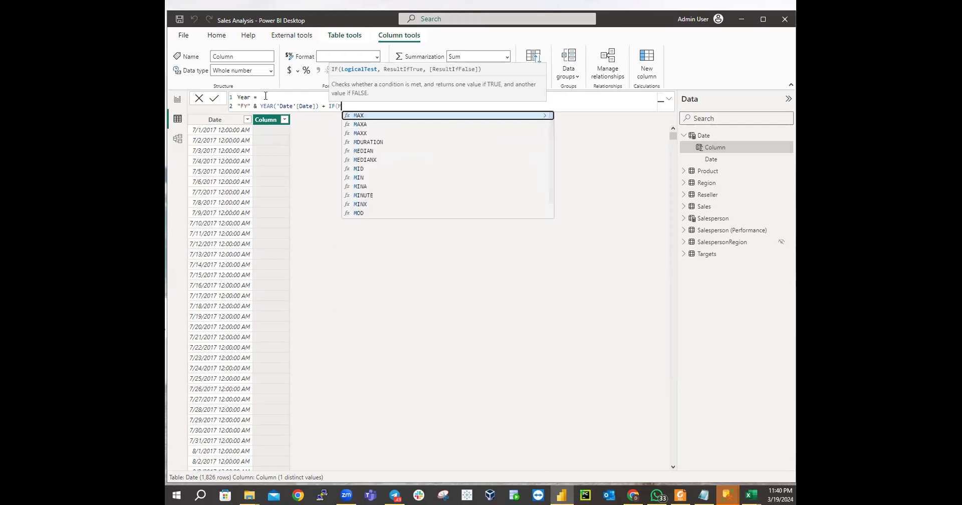
type("ONTH")
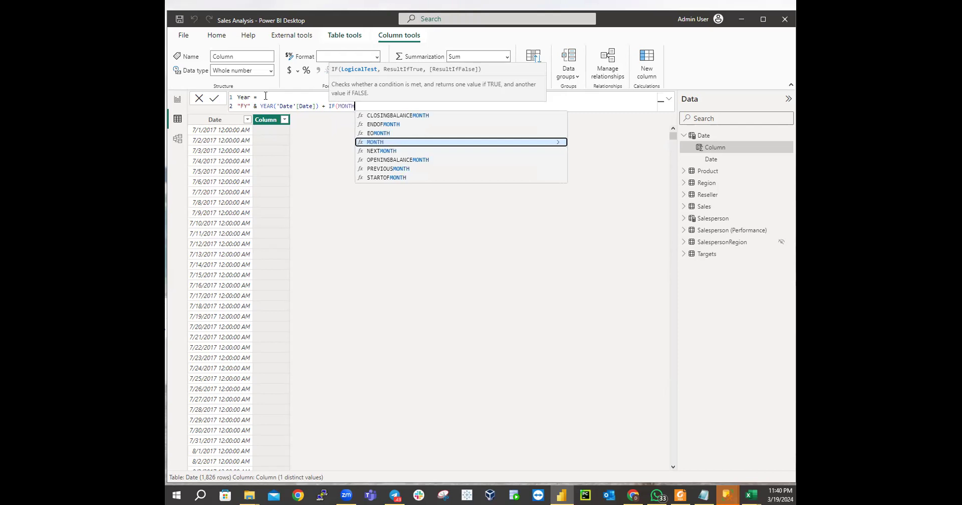
type("('")
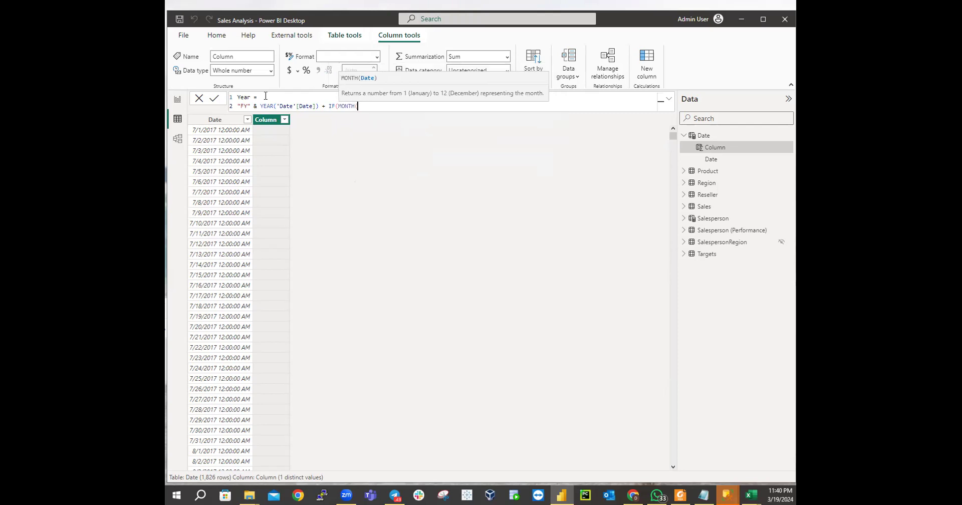
type("Date'")
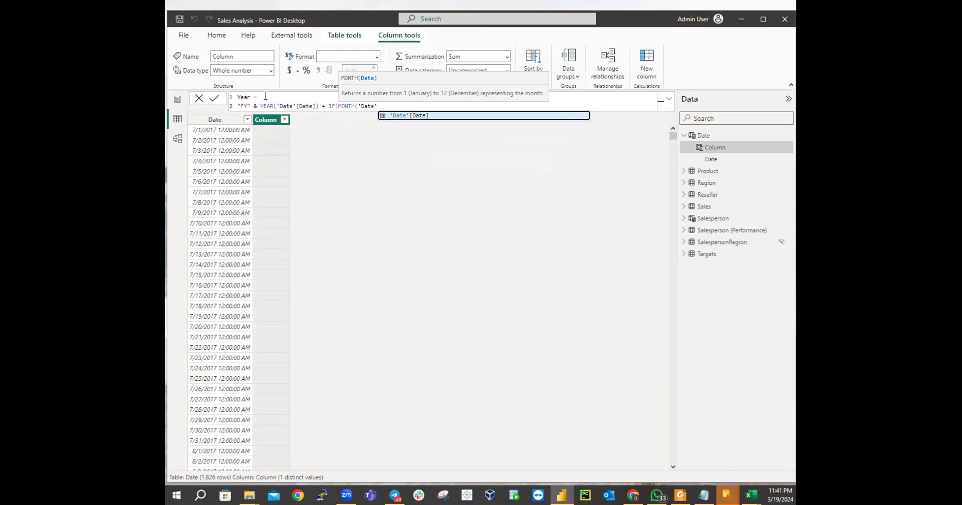
type("[Date")
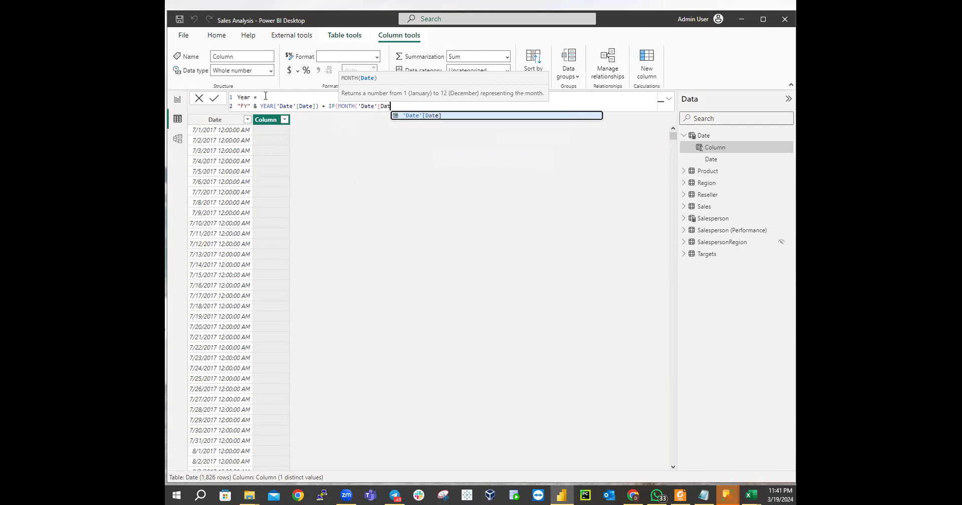
type("]")
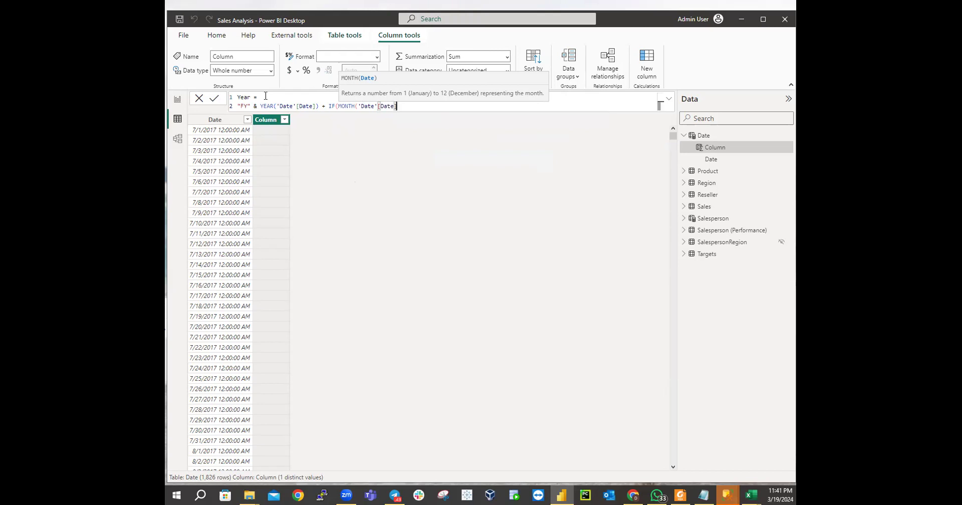
type(")")
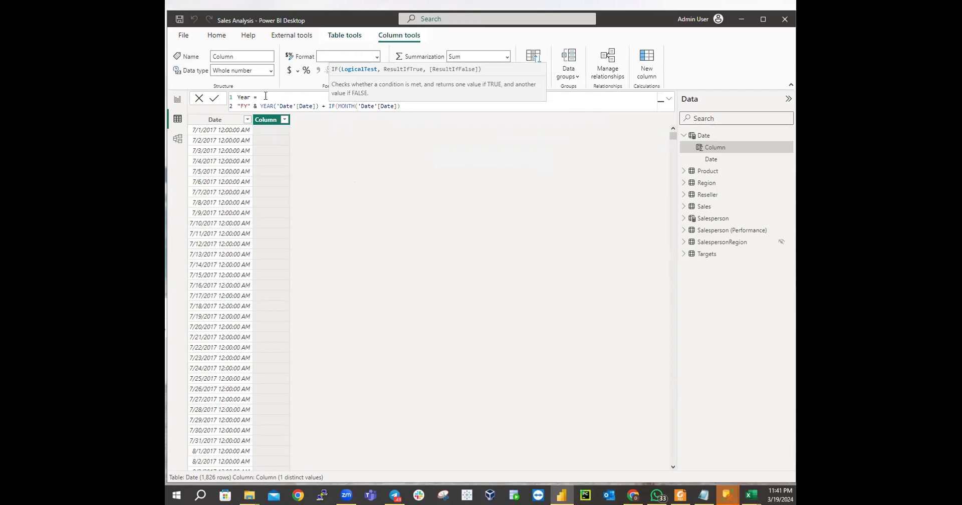
type(" > 6,1)")
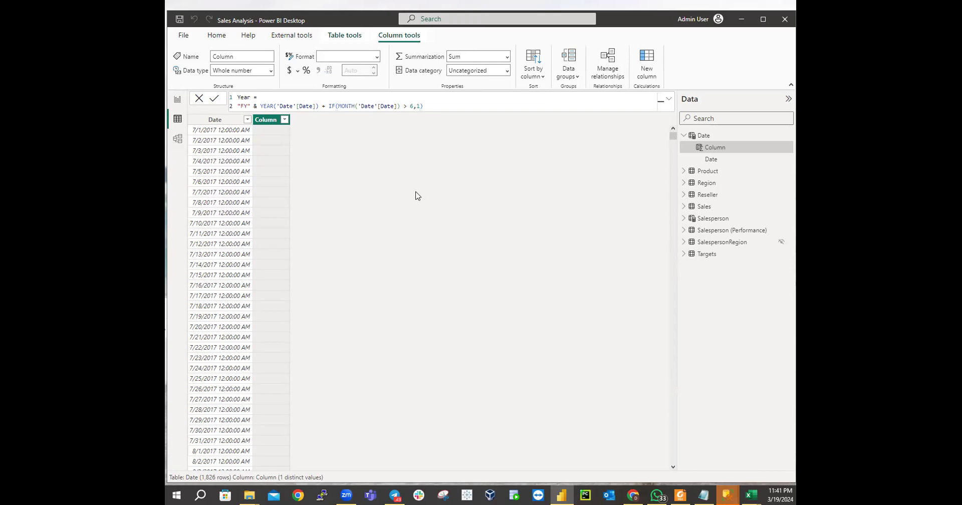
key("Return")
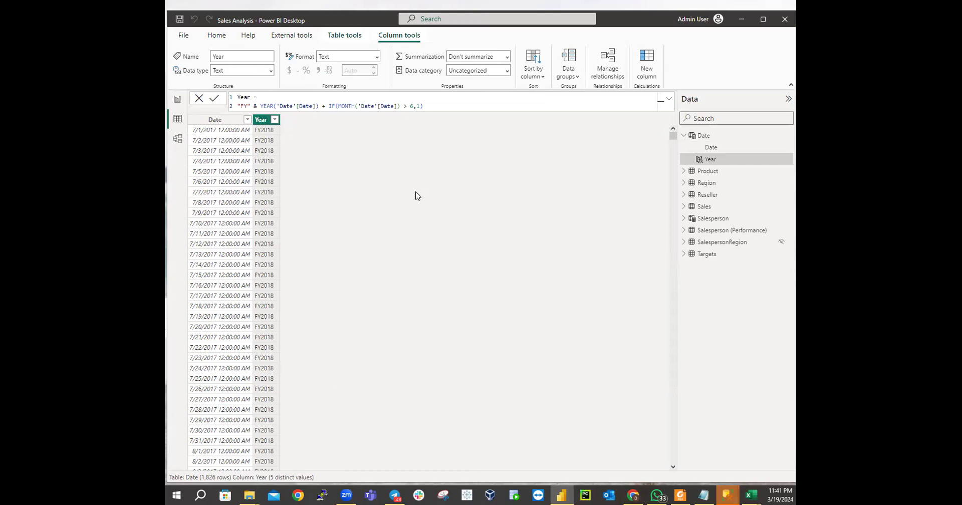
Highlight YEAR('Date'[Date]) in the Year formula, then switch to a blank Notepad document and write the date format MM/DD/YYYY
left_click_drag(673, 134, 671, 82)
left_click_drag(260, 105, 316, 106)
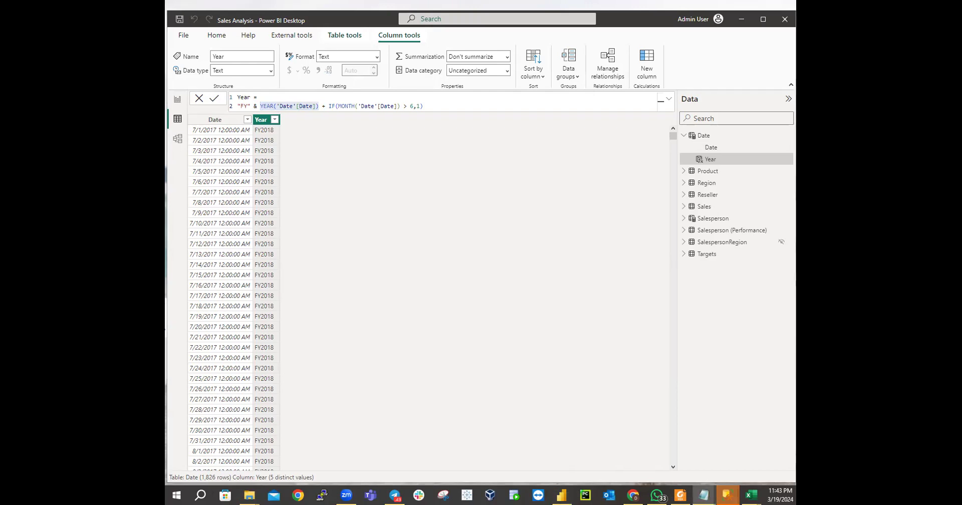
left_click_drag(165, 326, 194, 252)
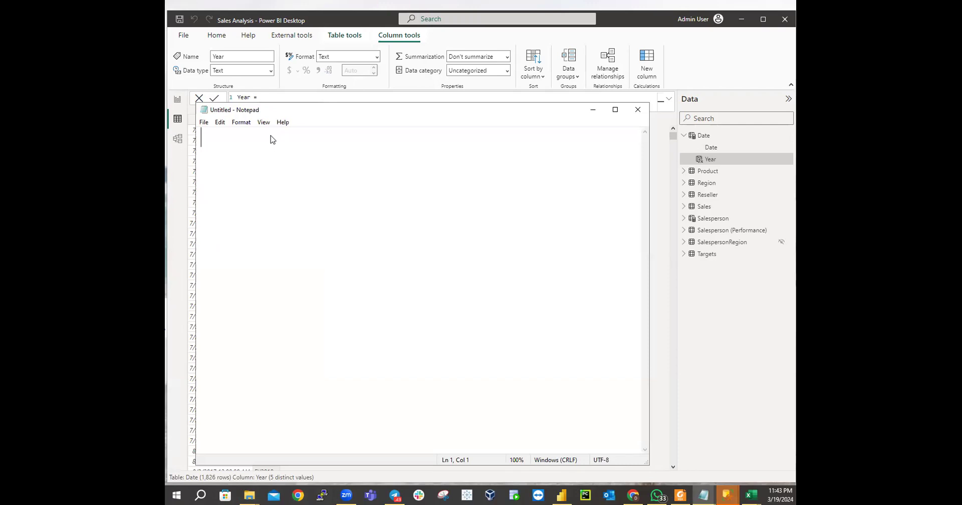
type("MM")
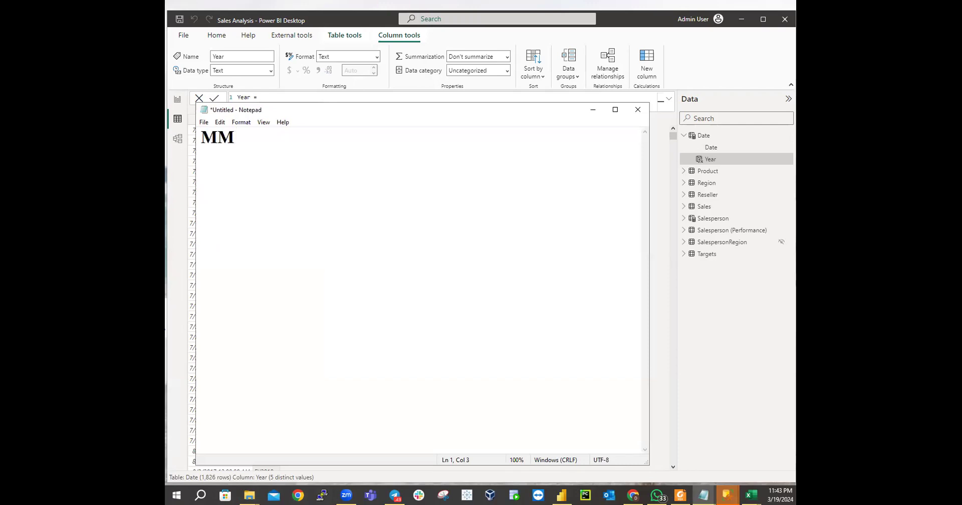
type("/DD/YYYY")
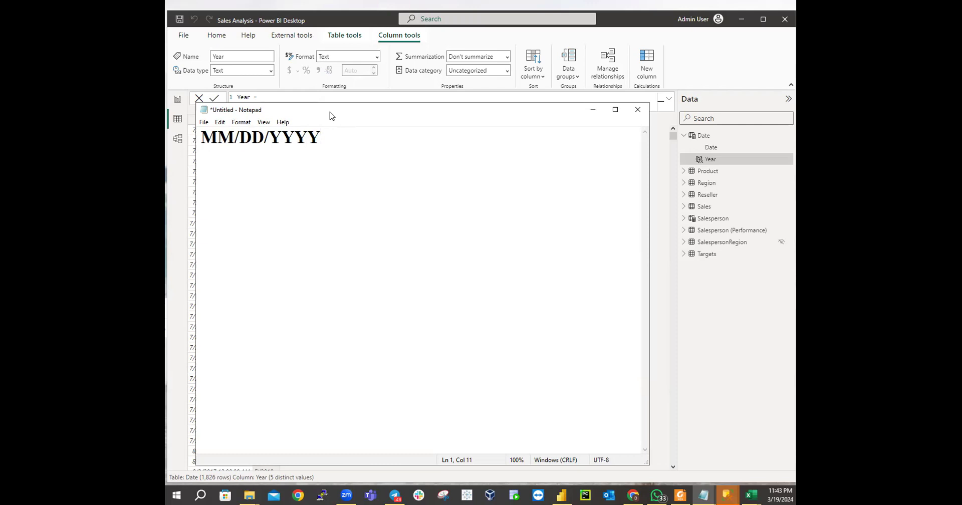
left_click_drag(330, 112, 363, 122)
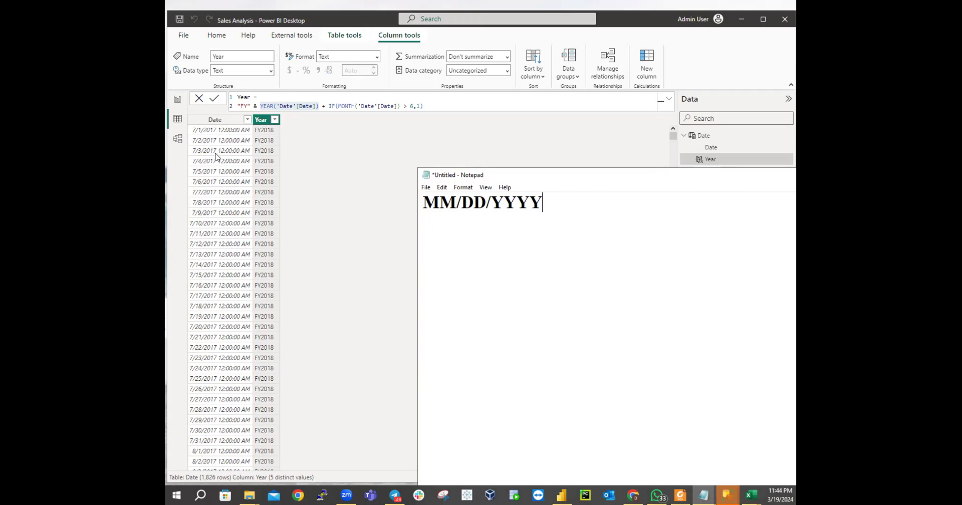
Compare the Date and Year column values in the rows around the change from December 2017 to January 2018
scroll(226, 258, "down", 20)
scroll(226, 258, "down", 20)
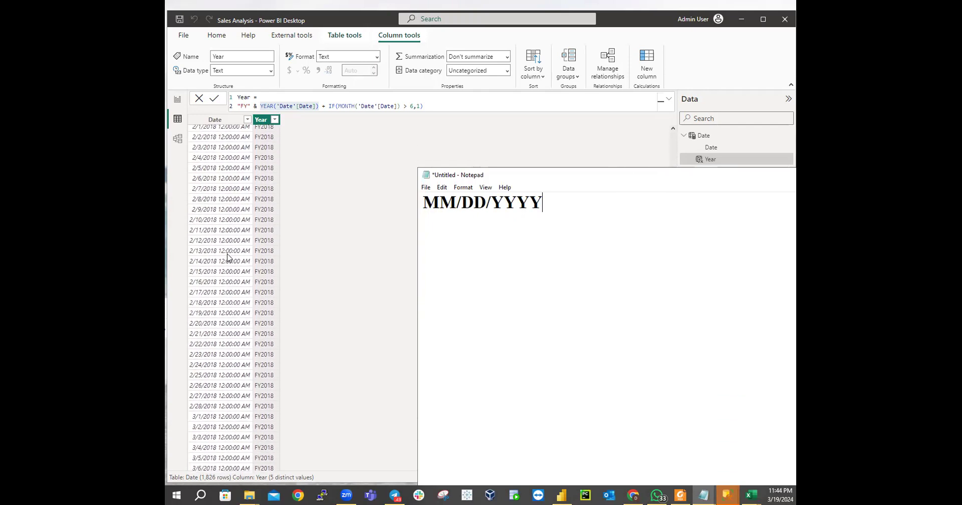
scroll(214, 240, "up", 18)
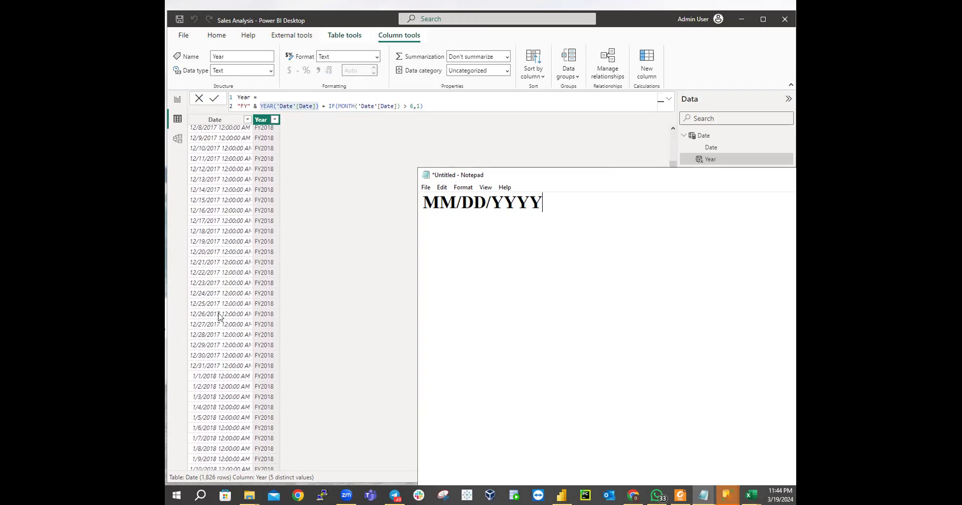
scroll(220, 351, "down", 5)
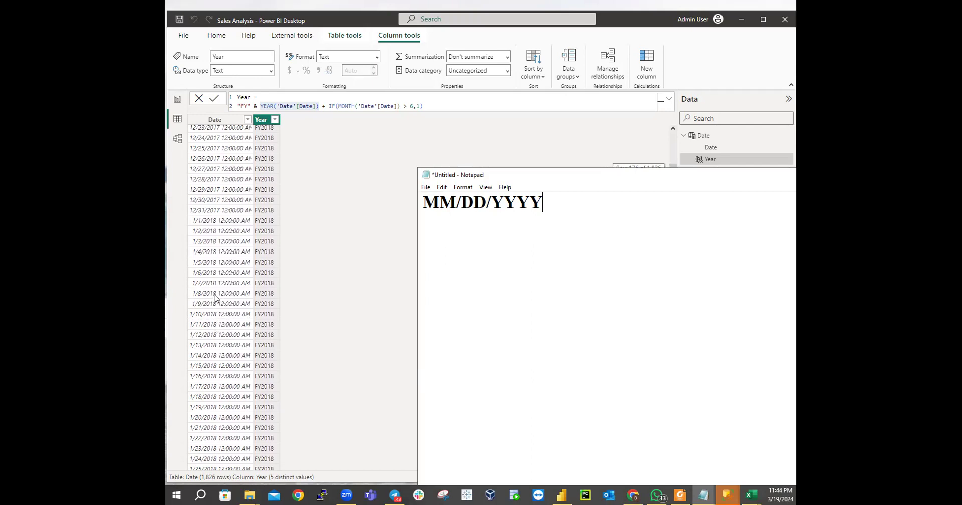
left_click(218, 218)
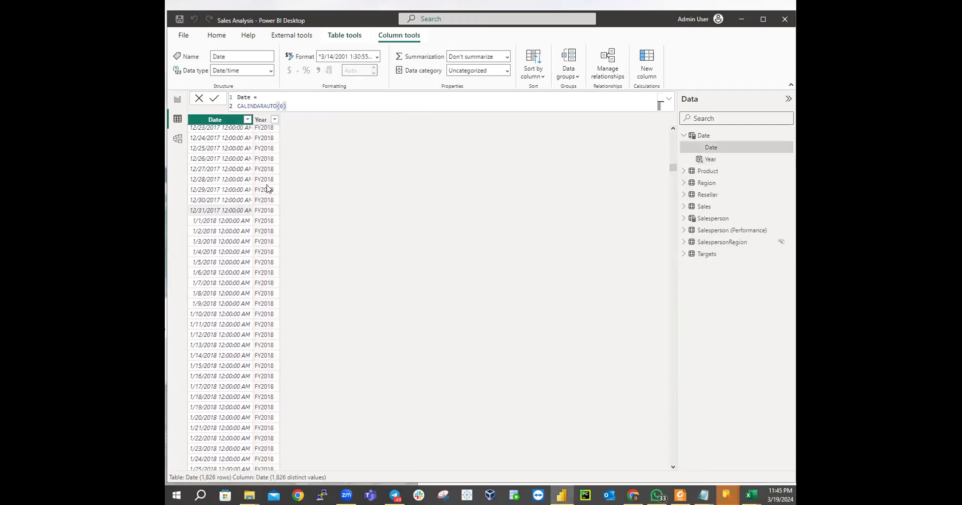
left_click(266, 122)
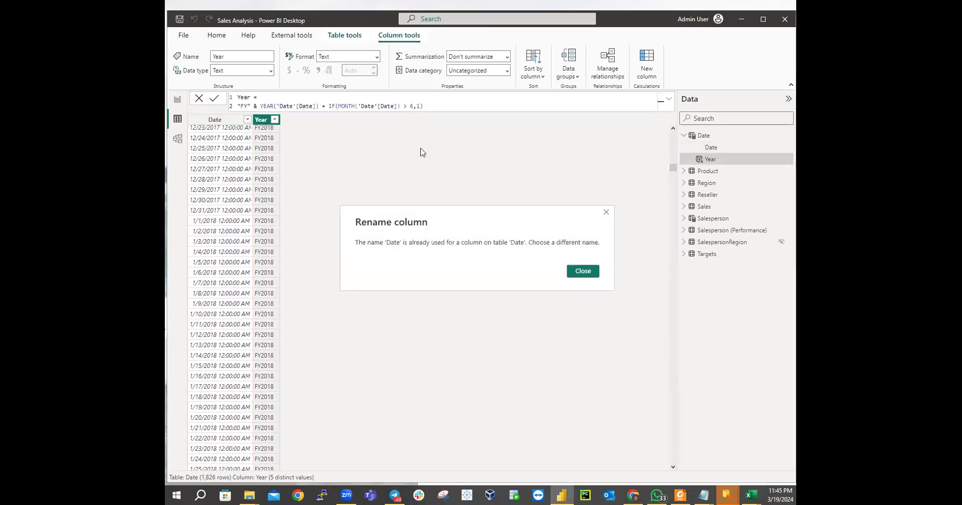
left_click(577, 271)
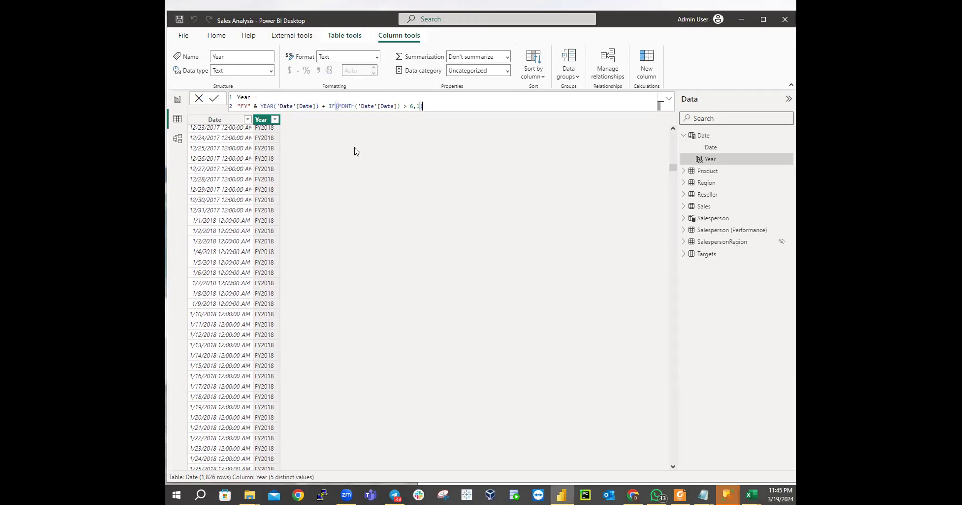
Highlight MONTH in the Year formula, then switch to the Notepad note and add the sample date 07/01/2017 under the format
double_click(345, 106)
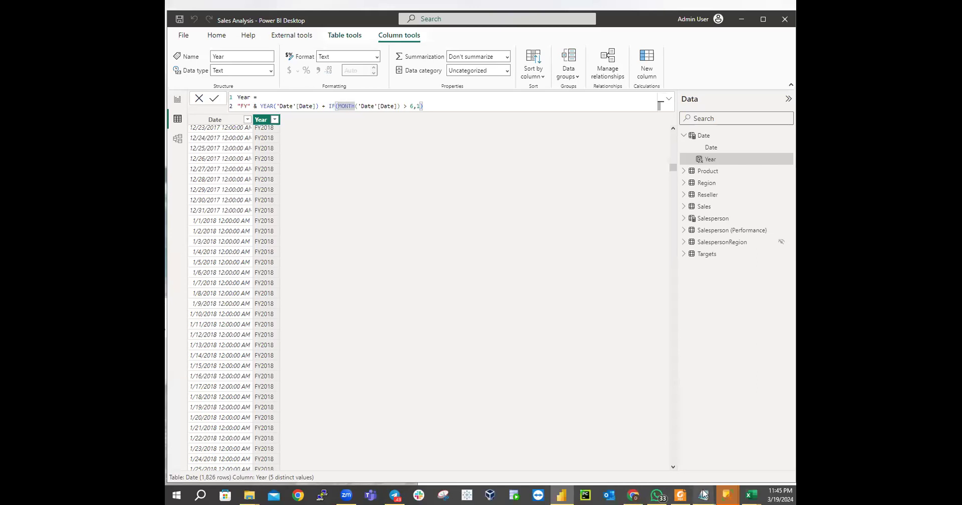
mouse_move(703, 494)
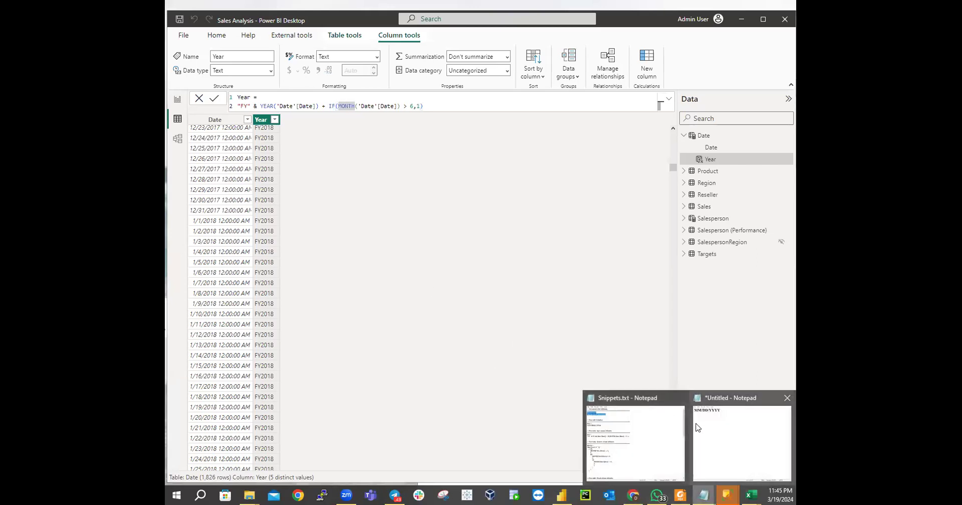
left_click(736, 436)
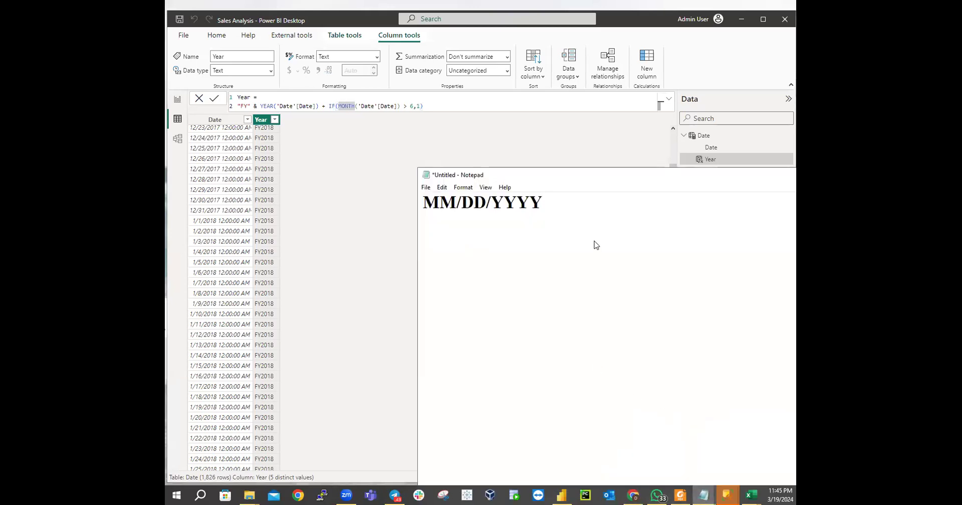
key("Return")
type("07/01/2017")
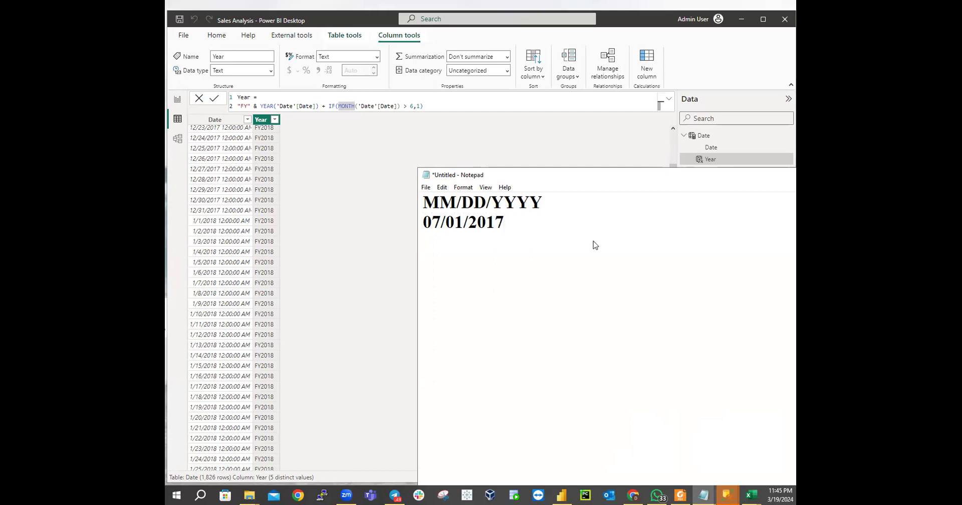
left_click_drag(503, 223, 420, 221)
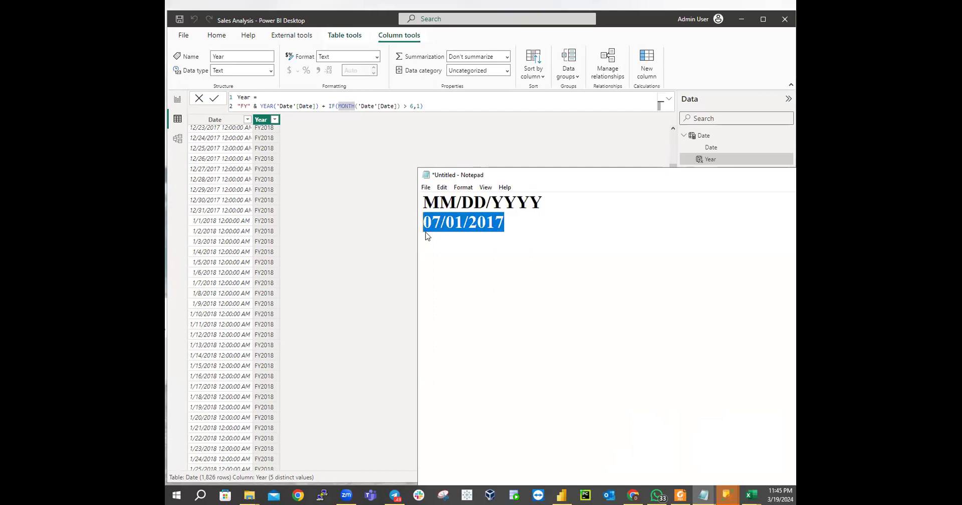
left_click(445, 262)
left_click(551, 238)
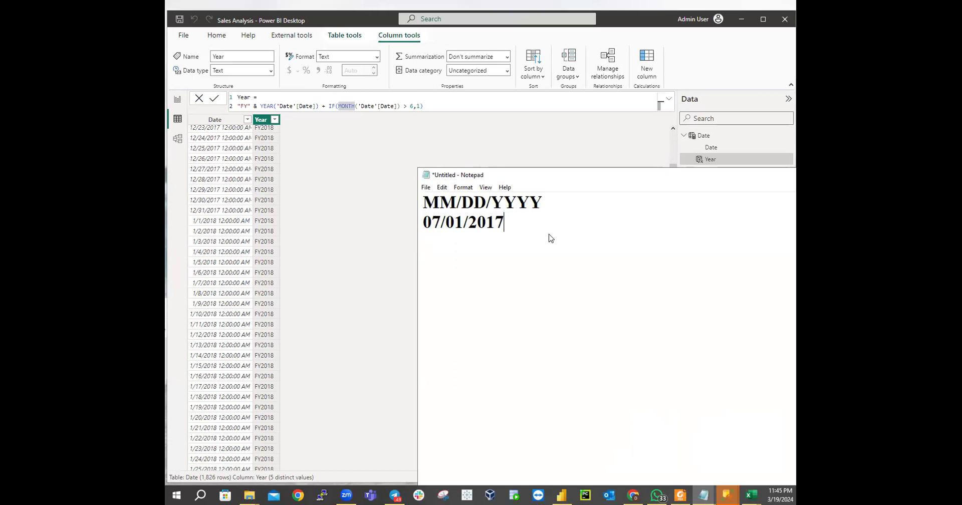
Add the worked example YEAR(07/01/2017) = 2017 to the note, leaving a blank line under the sample date
key("Return")
key("Return")
type("YEAR(")
left_click_drag(423, 222, 504, 224)
key("ctrl+c")
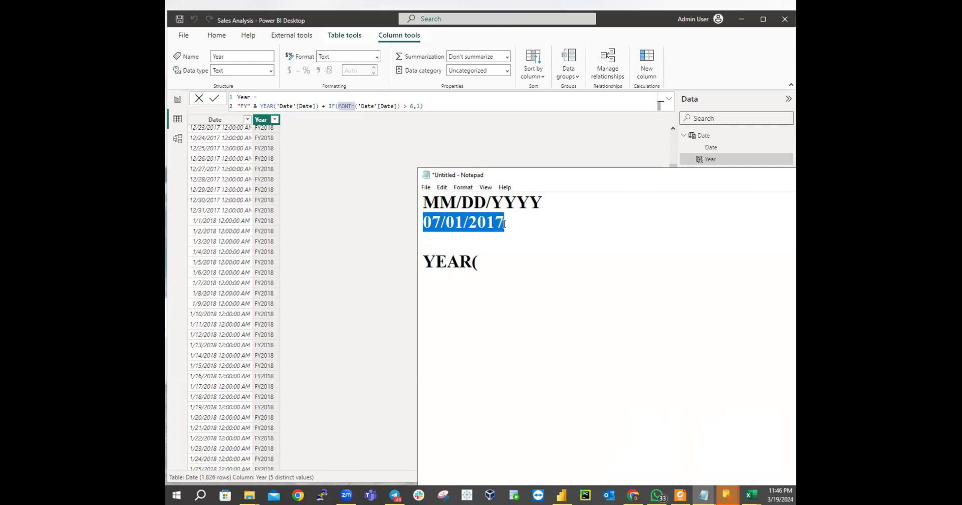
left_click(503, 254)
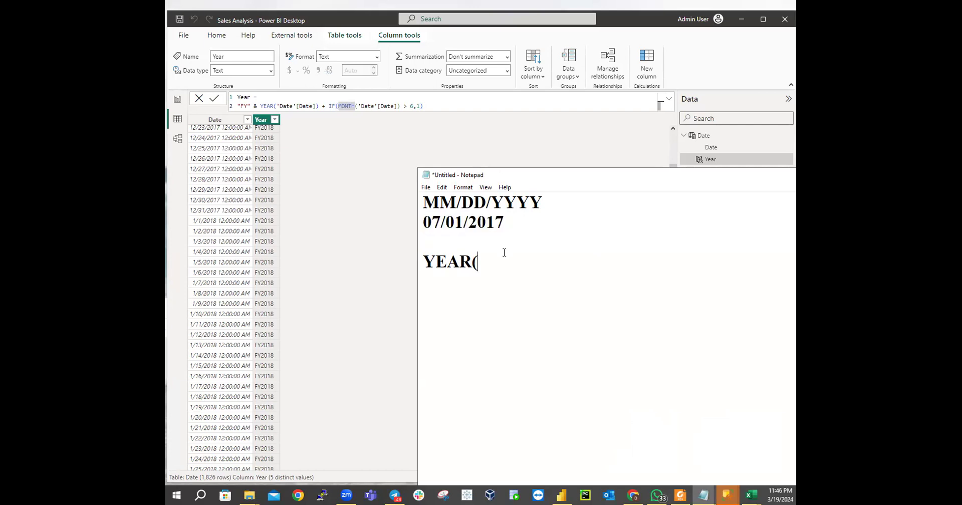
key("ctrl+v")
type(")")
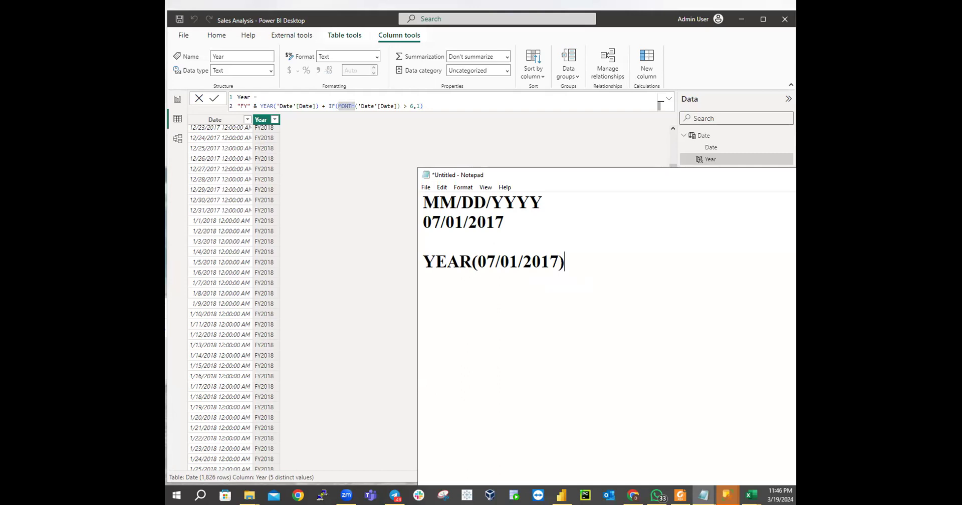
type("= 2017")
Add a second worked example, MONTH(07/01/2017) = 7, on the line below the YEAR example
key("Return")
type("MO")
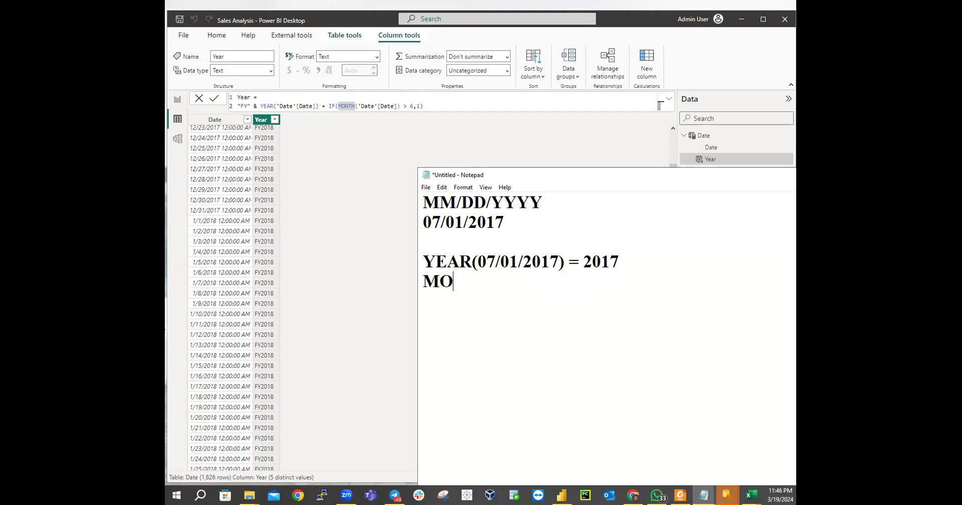
type("NTH(07/01/2017) ")
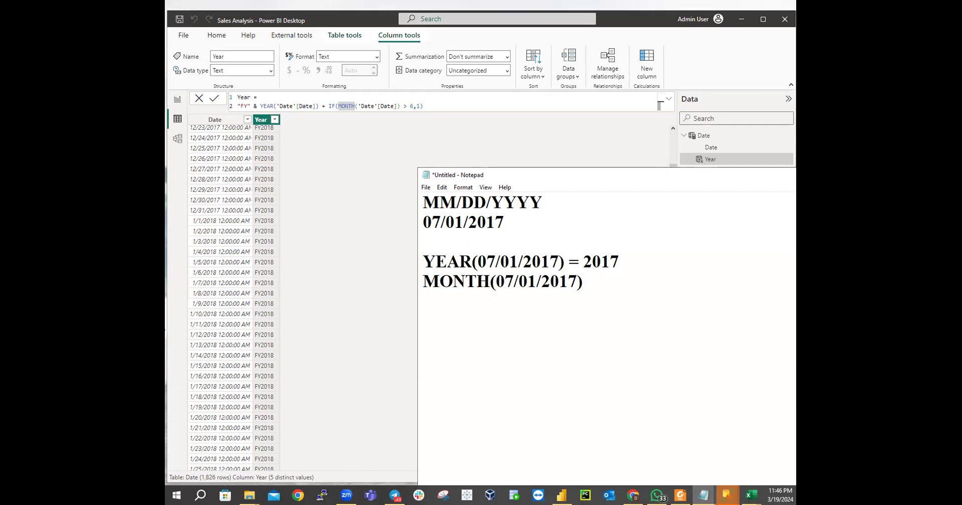
type("=")
type("7")
Return to Power BI and examine the Date and Year column values around 1/1/2018, selecting that date's Year value
left_click(217, 128)
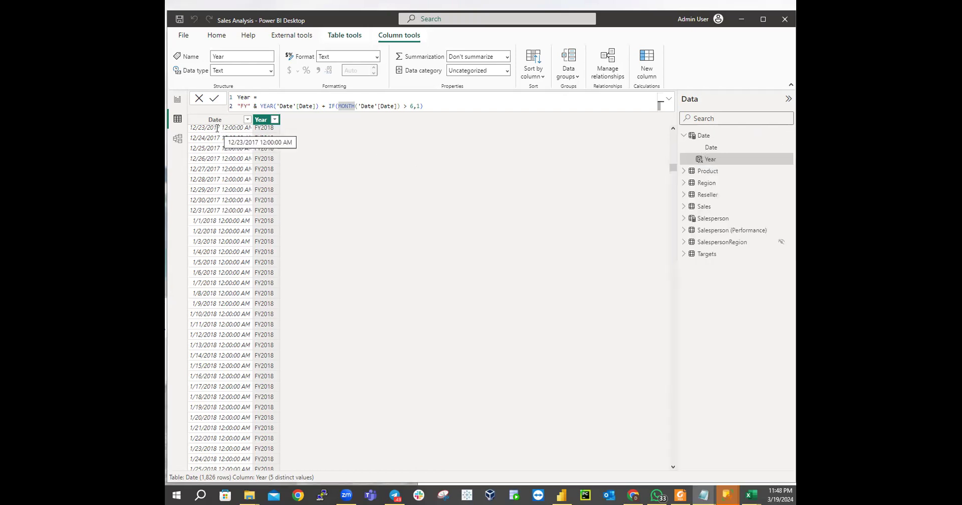
left_click(218, 122)
scroll(220, 125, "down", 5)
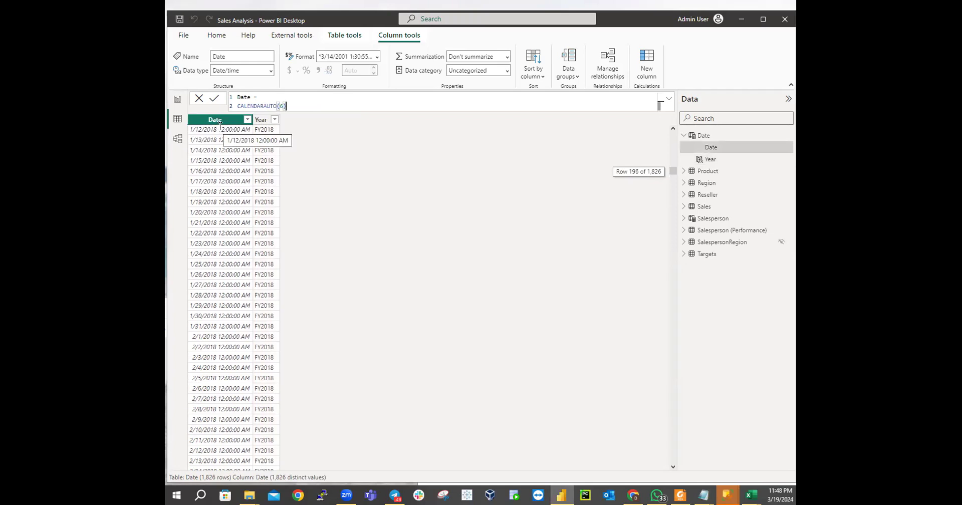
scroll(221, 128, "up", 8)
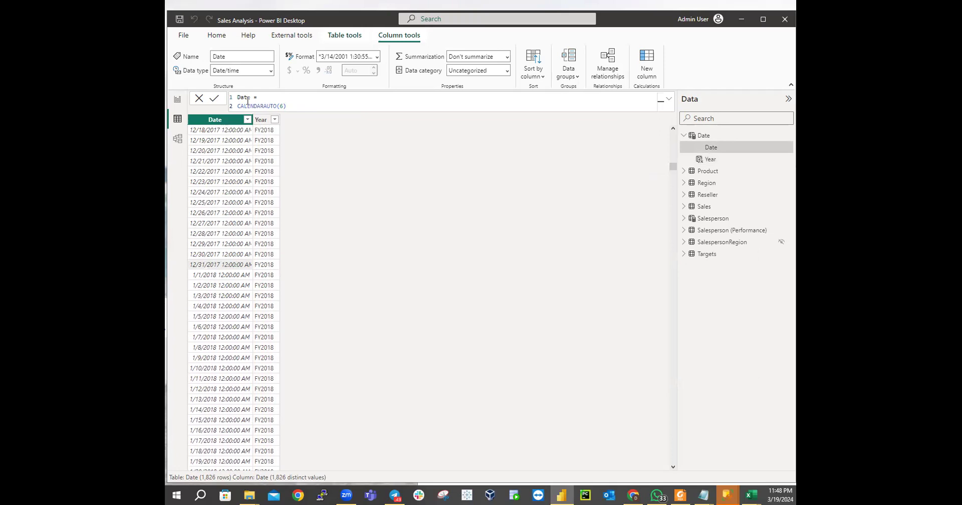
left_click(262, 275)
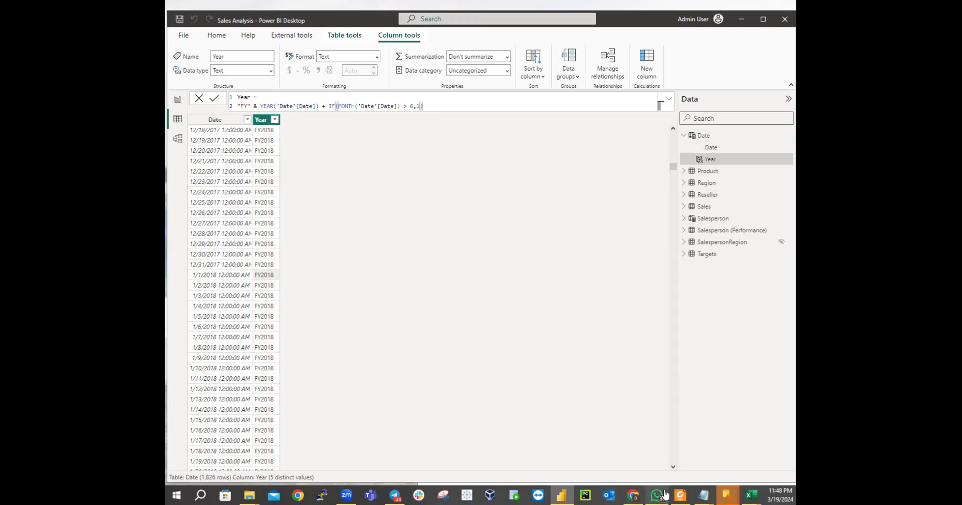
Switch to the untitled Notepad note and duplicate the YEAR(07/01/2017) = 2017 example below the MONTH example, leaving a blank line between them
mouse_move(703, 495)
left_click(720, 428)
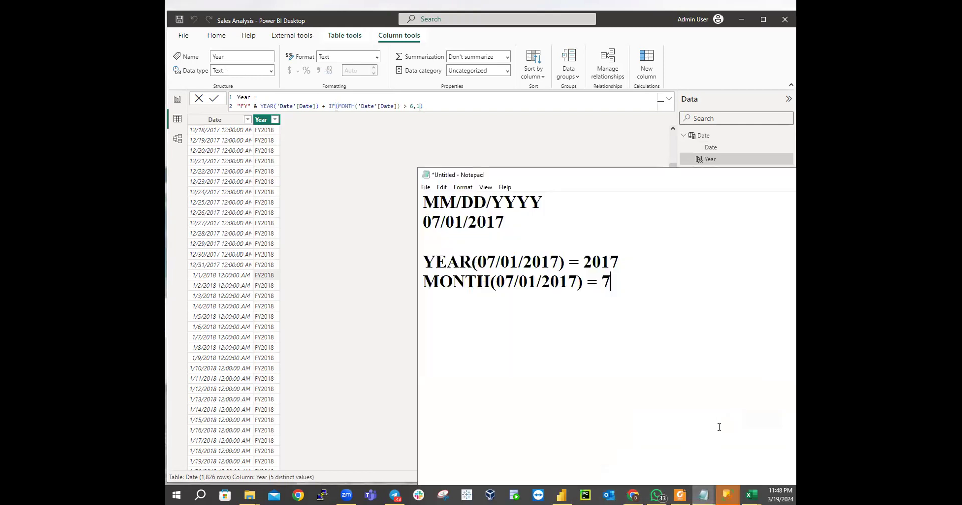
key("Return")
key("Return")
left_click(564, 261)
left_click_drag(620, 261, 409, 261)
key("ctrl+c")
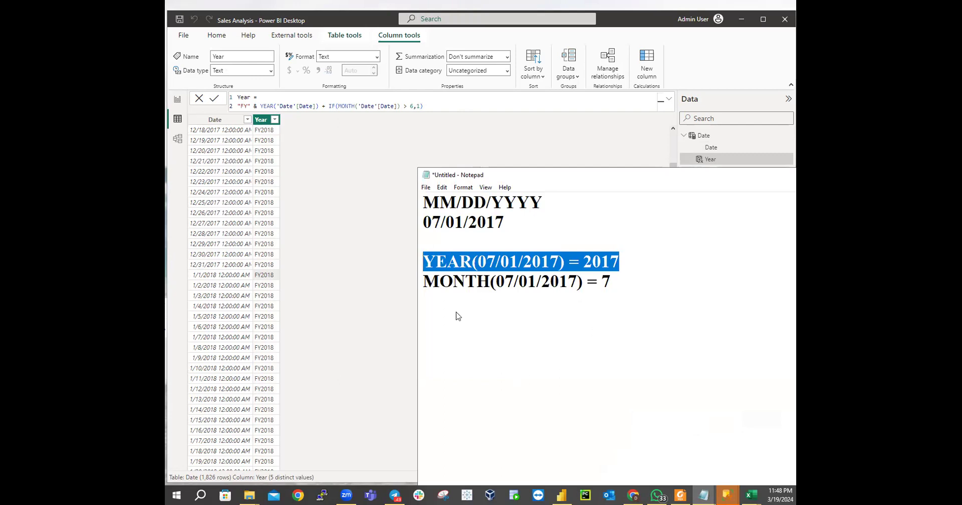
left_click(447, 326)
key("ctrl+v")
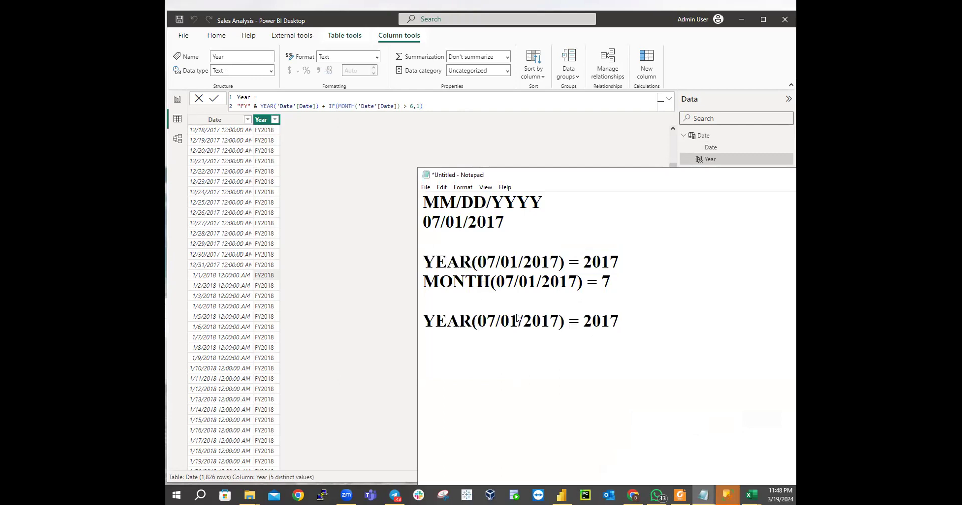
Edit the duplicated YEAR example to read YEAR(01/01/2018) = 2018
left_click(495, 323)
key("BackSpace")
type("1")
left_click(559, 322)
key("BackSpace")
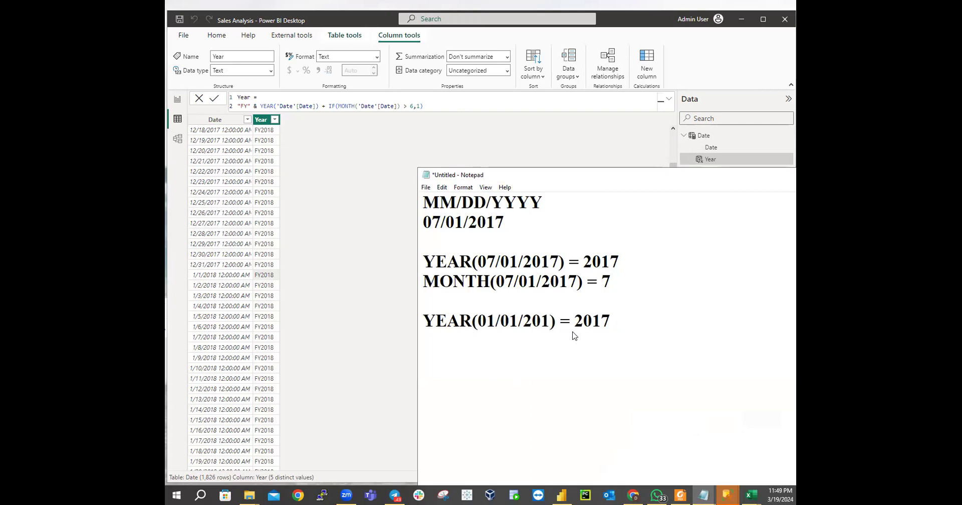
type("8")
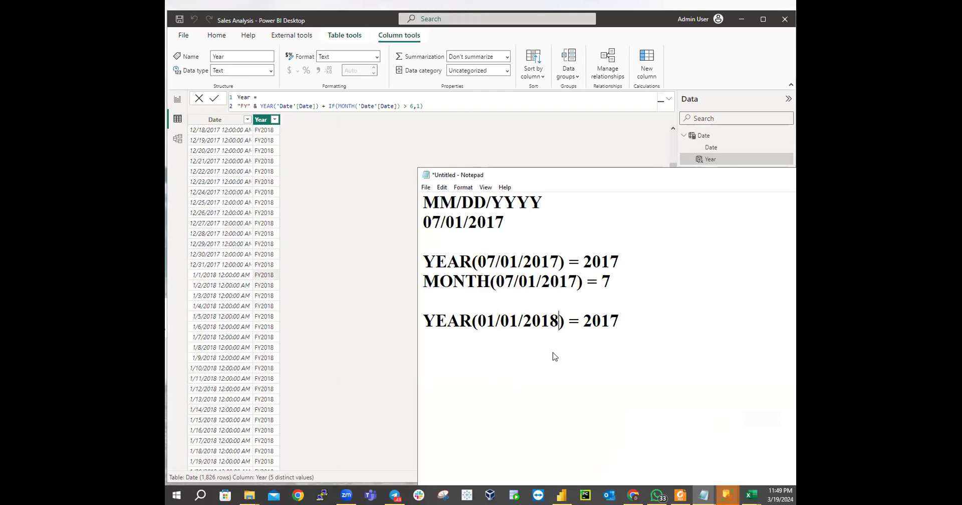
left_click_drag(569, 323, 451, 322)
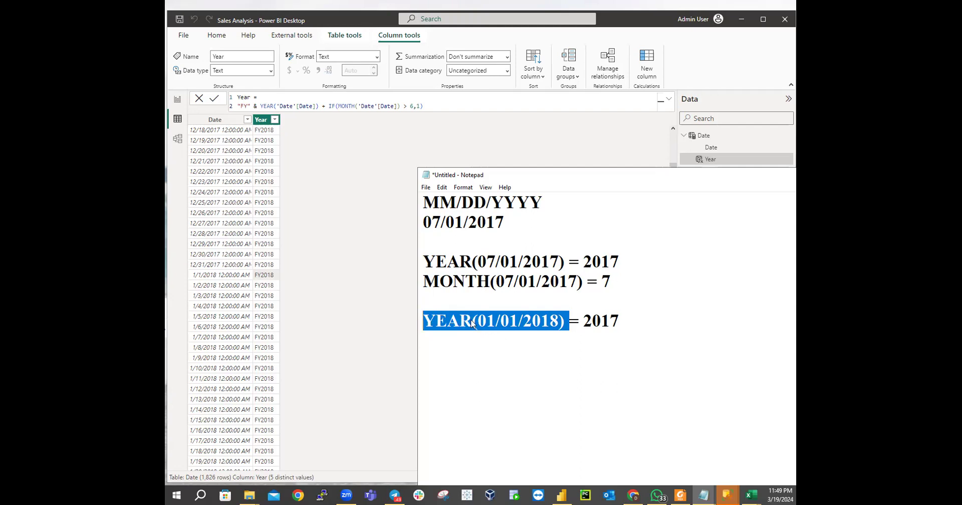
left_click(524, 324)
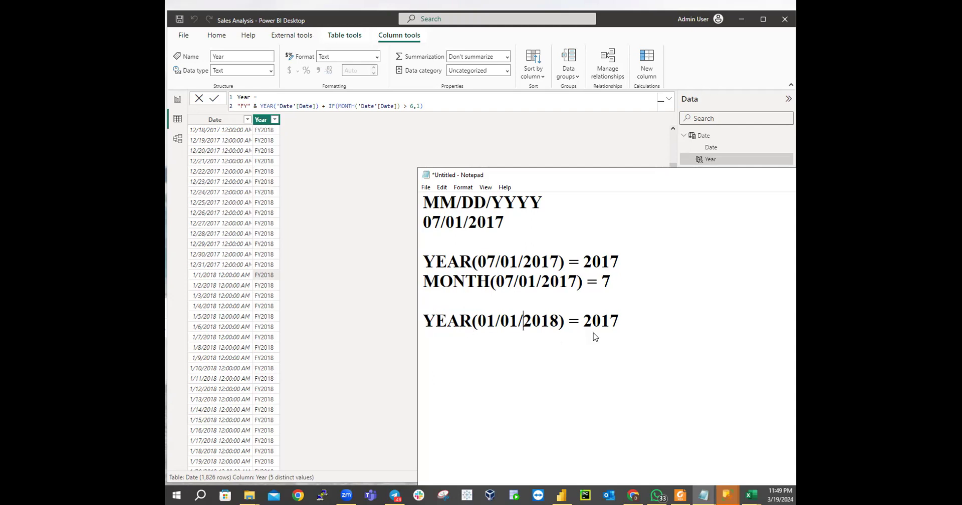
left_click(621, 325)
key("BackSpace")
type("8")
Duplicate the MONTH(07/01/2017) = 7 example onto a new line below the 2018 YEAR example
key("Return")
left_click_drag(423, 282, 626, 293)
key("ctrl+c")
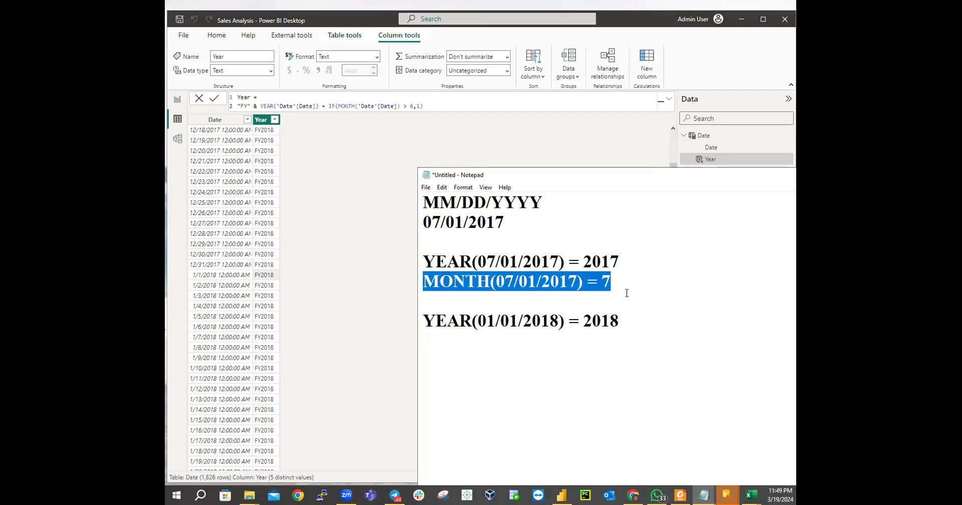
left_click(481, 341)
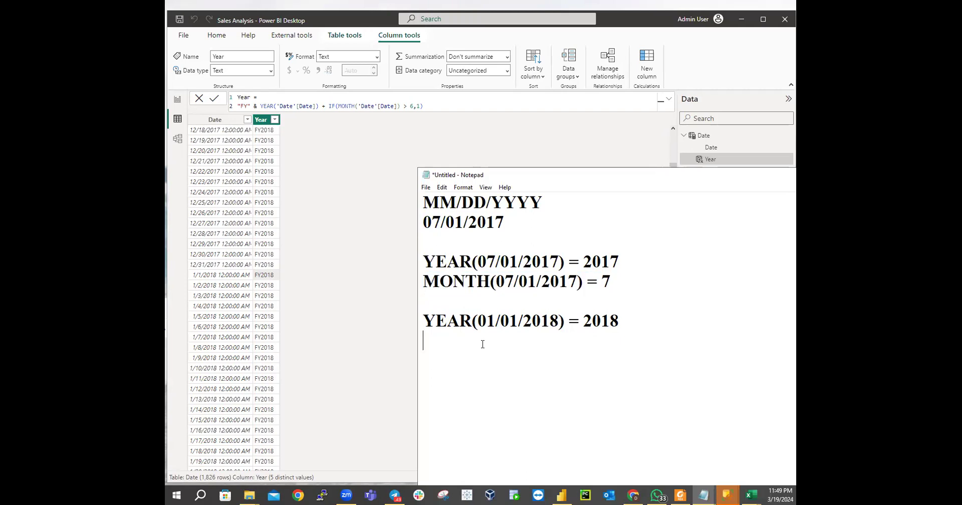
key("ctrl+v")
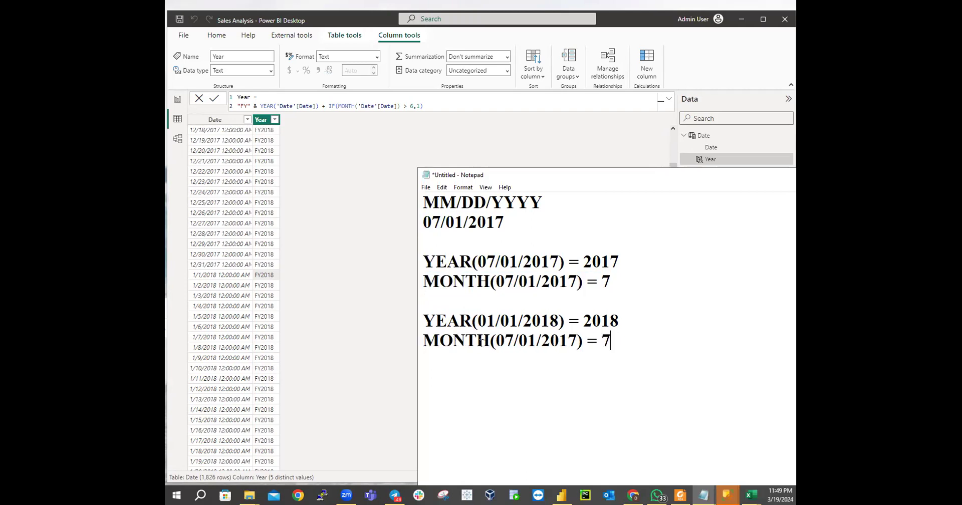
Edit the duplicated MONTH example to read MONTH(01/01/2018) = 1
left_click(516, 340)
key("BackSpace")
type("1")
left_click(575, 339)
key("BackSpace")
type("8")
left_click(614, 344)
key("BackSpace")
type("1")
Highlight the IF part of the Year formula in Power BI, then examine the fiscal year values from early 2018 through October 2019
left_click_drag(323, 106, 423, 109)
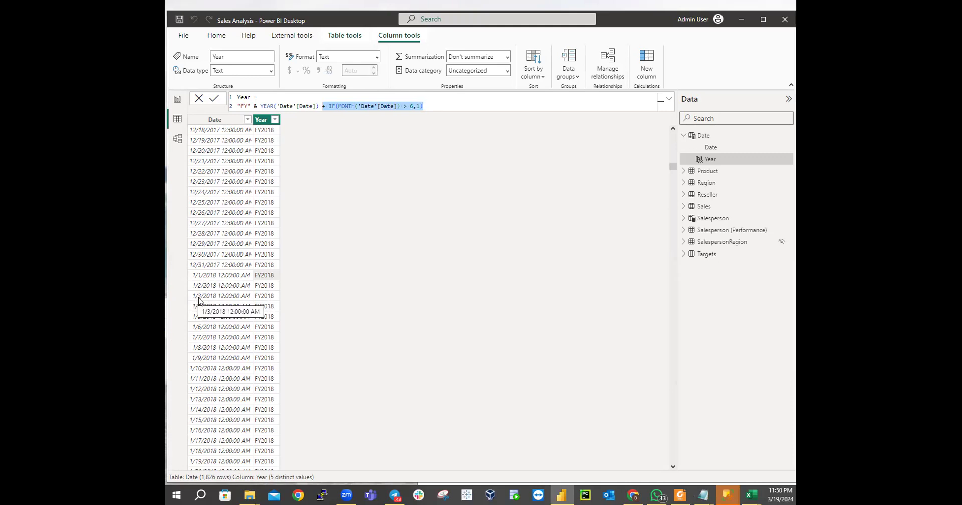
scroll(229, 326, "down", 10)
scroll(230, 326, "down", 10)
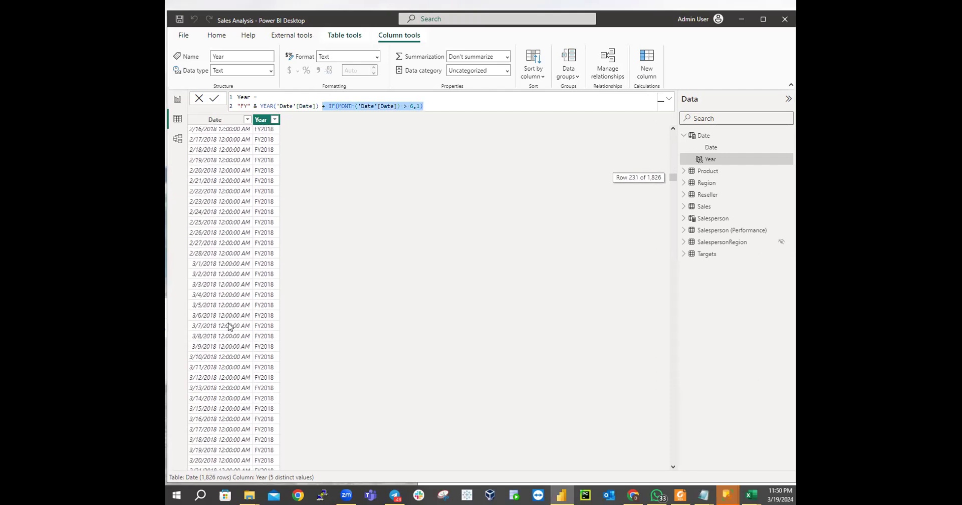
left_click(192, 264)
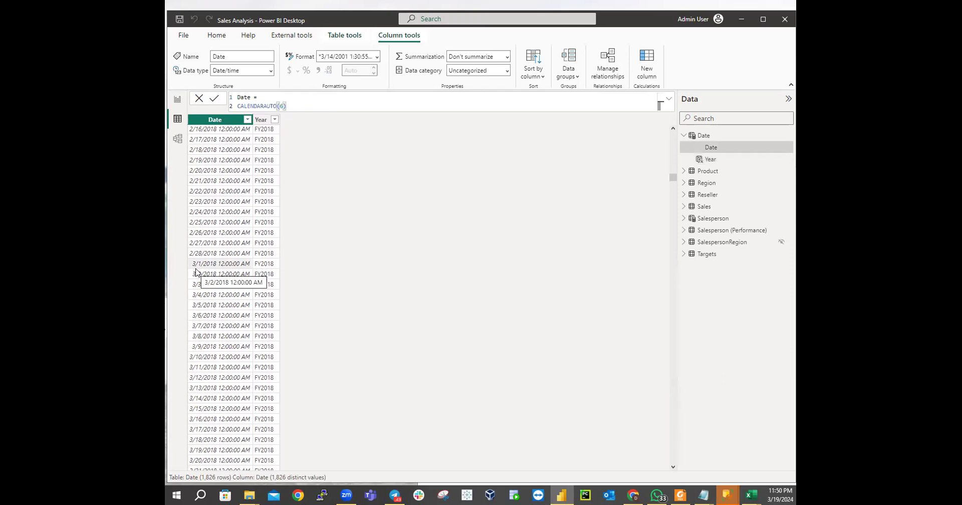
scroll(290, 273, "down", 20)
scroll(281, 286, "down", 17)
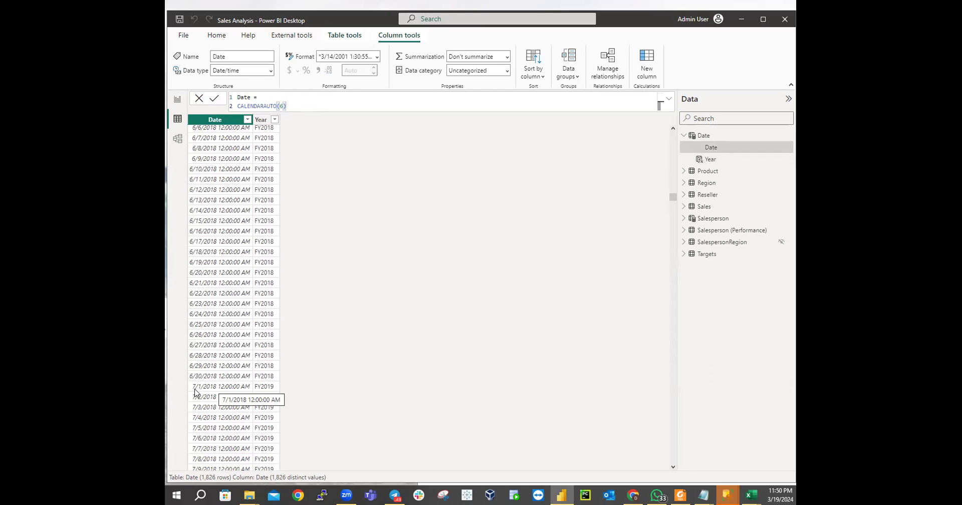
scroll(282, 277, "down", 5)
scroll(282, 276, "down", 20)
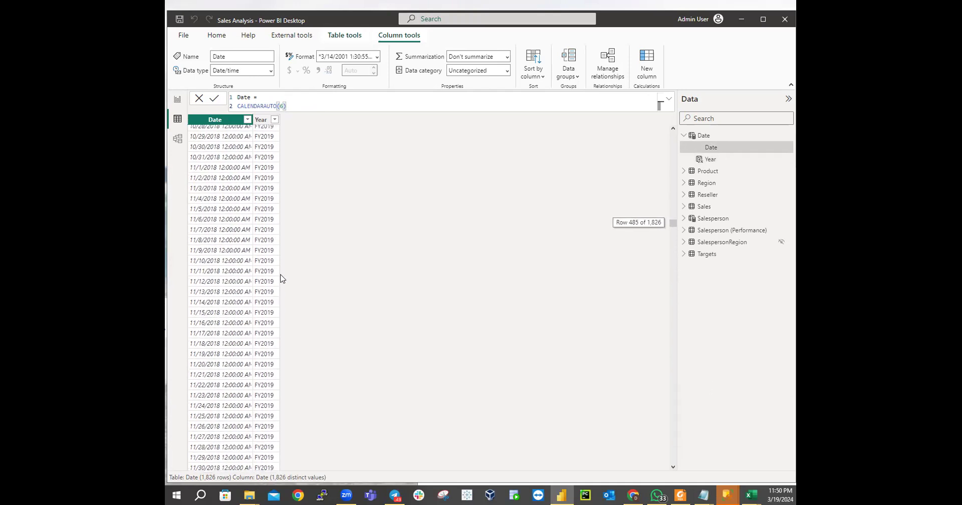
scroll(279, 284, "down", 20)
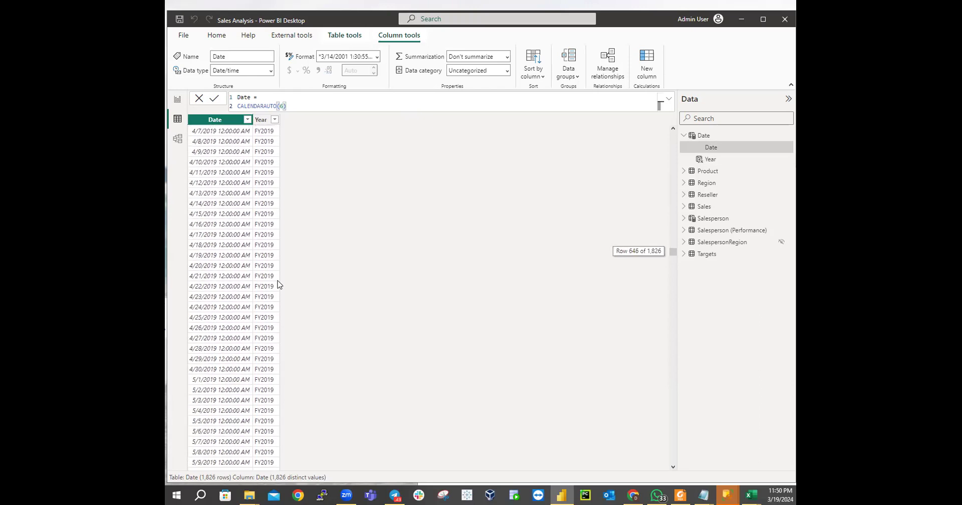
scroll(277, 290, "down", 20)
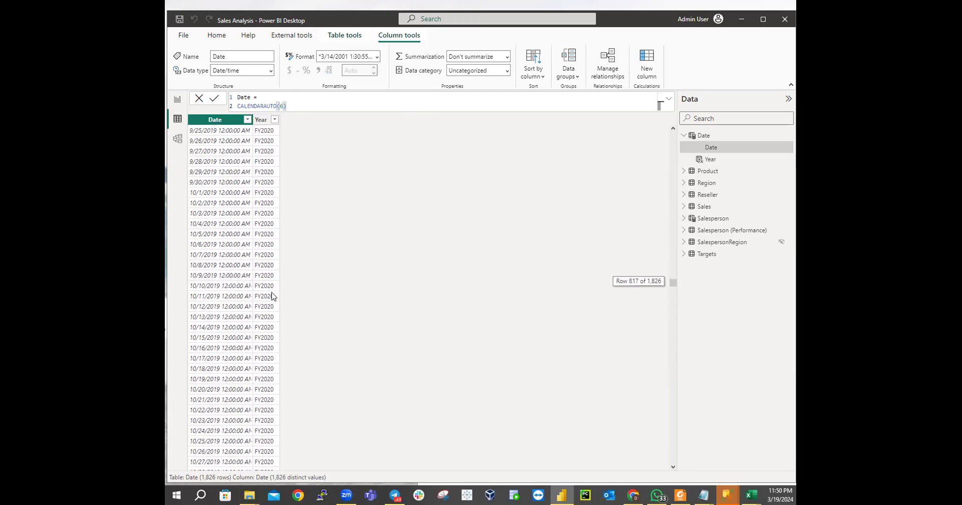
Show the Year column's formula and highlight the whole definition for review
left_click(259, 162)
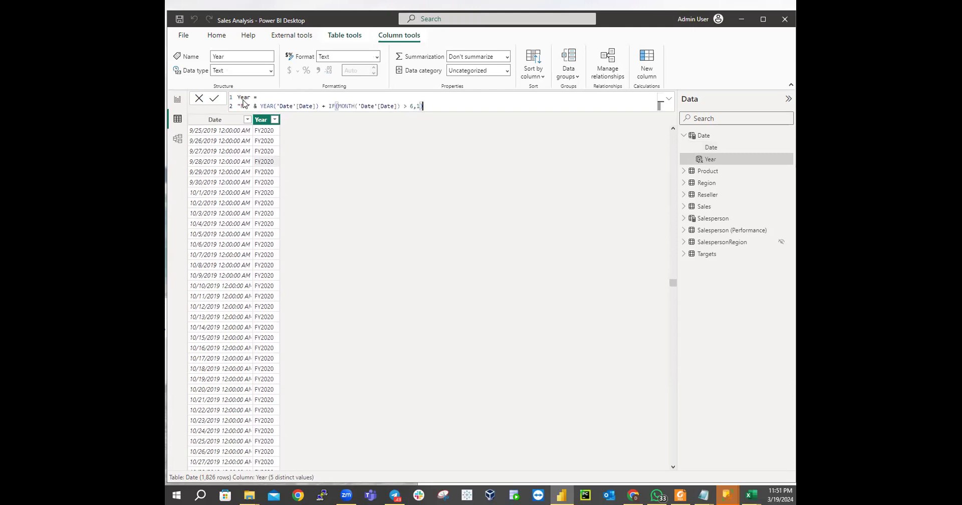
left_click_drag(238, 106, 436, 111)
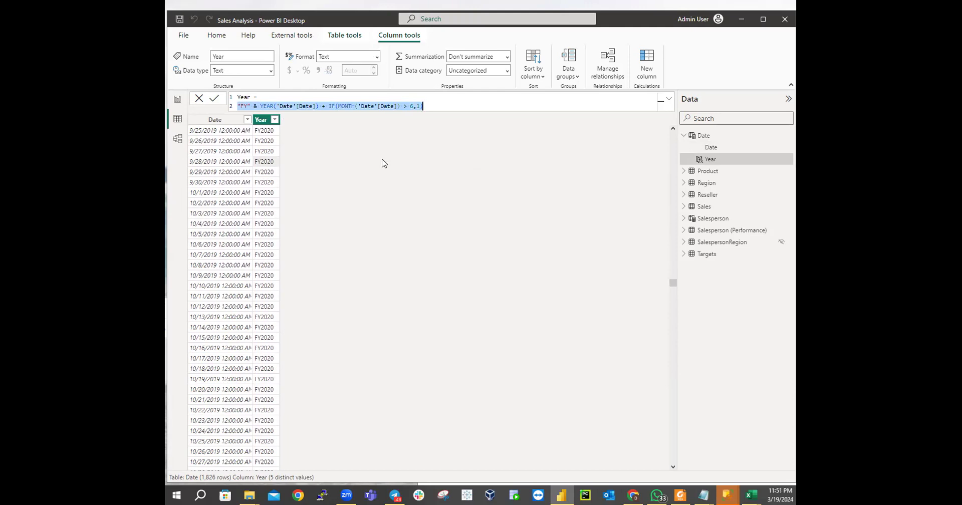
left_click(237, 98)
left_click_drag(238, 98, 423, 106)
Add a new calculated column to the Date table and copy the Quarter column definition from Snippets.txt in Notepad
left_click(649, 57)
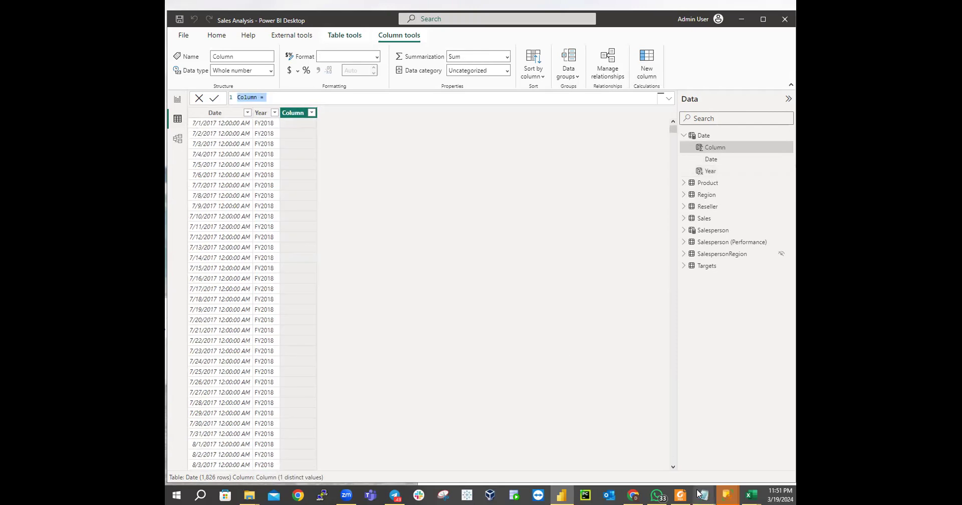
mouse_move(705, 493)
left_click(616, 415)
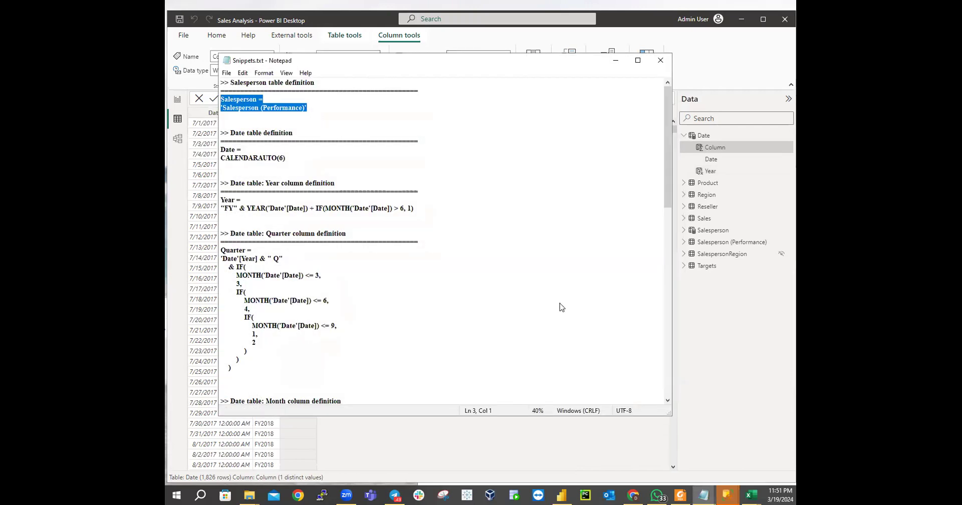
left_click_drag(376, 60, 560, 109)
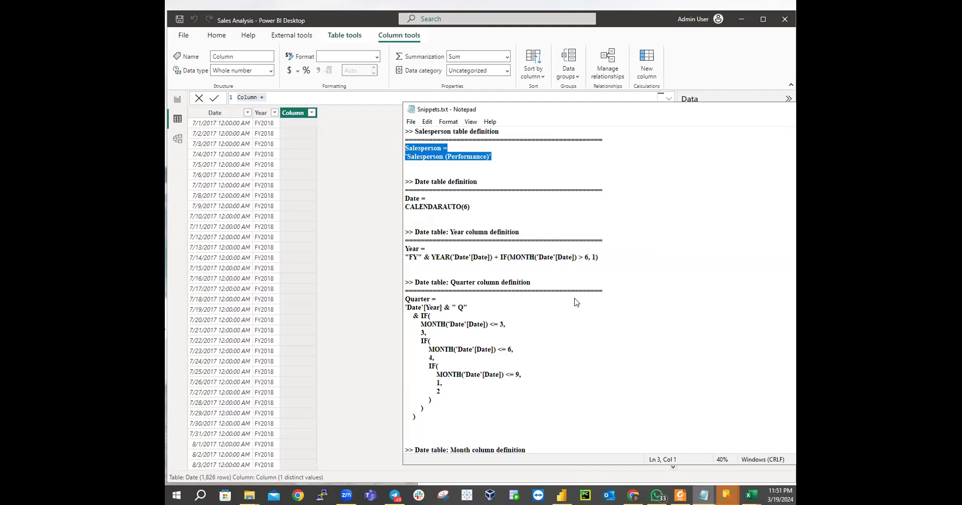
left_click_drag(605, 259, 449, 244)
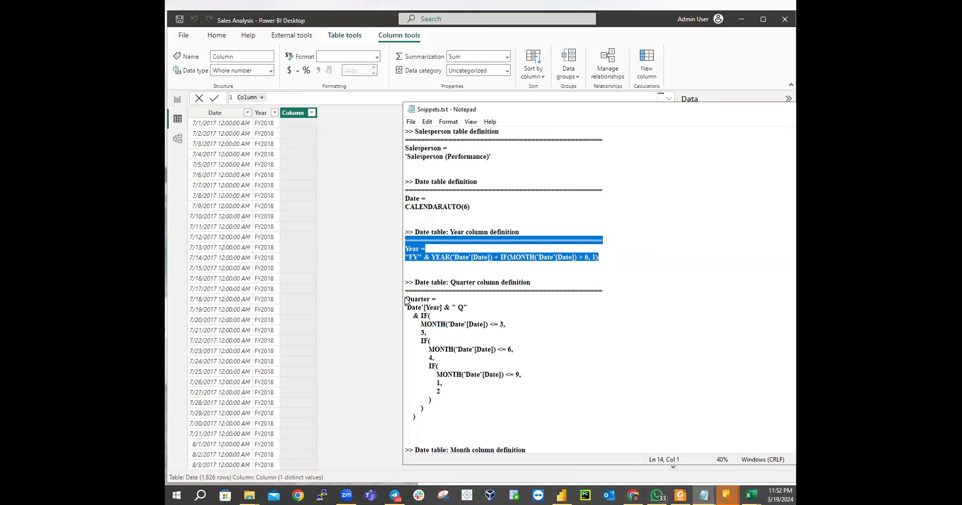
left_click_drag(405, 300, 475, 405)
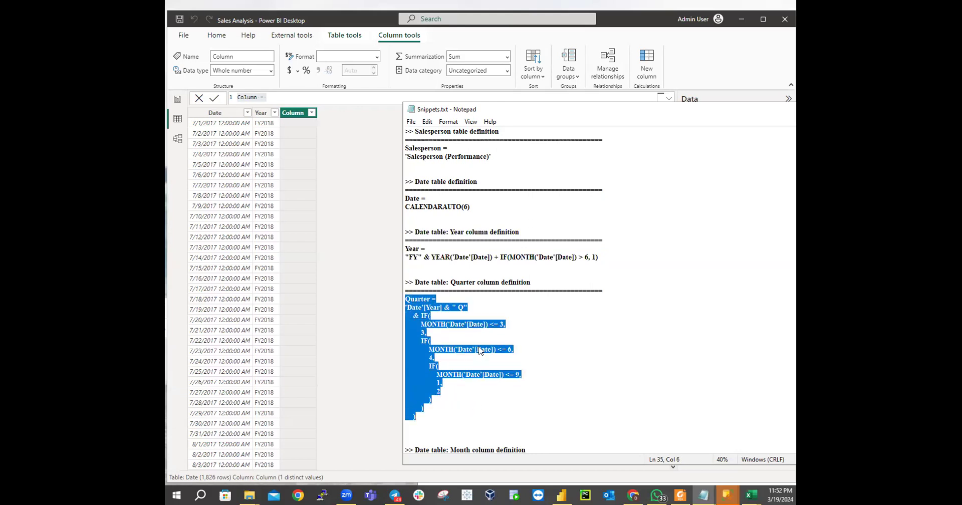
right_click(435, 310)
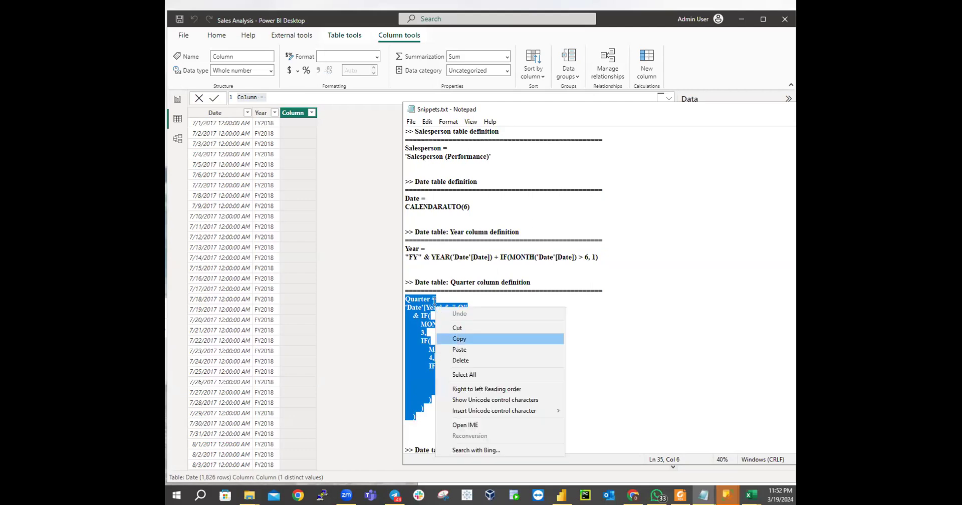
left_click(457, 339)
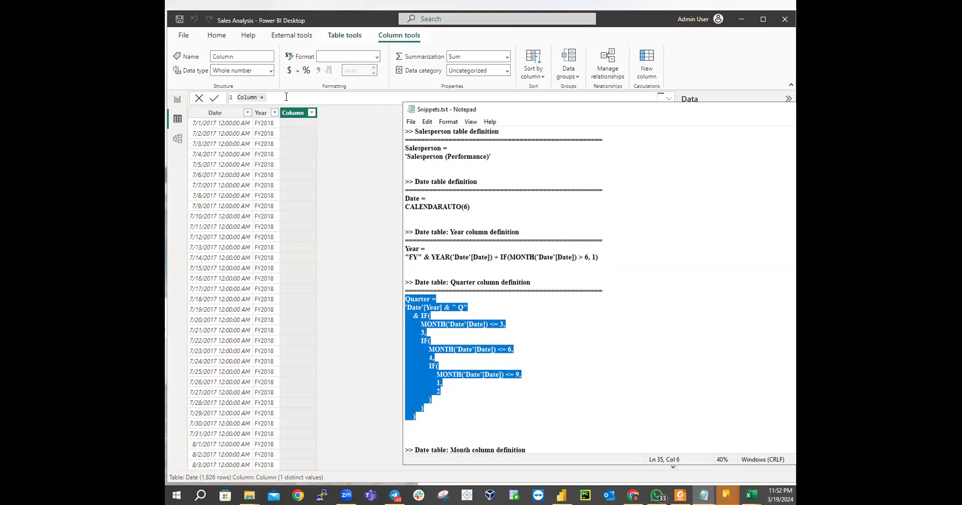
Replace the new column's placeholder formula in Power BI with the copied Quarter definition and commit it
left_click_drag(274, 97, 222, 98)
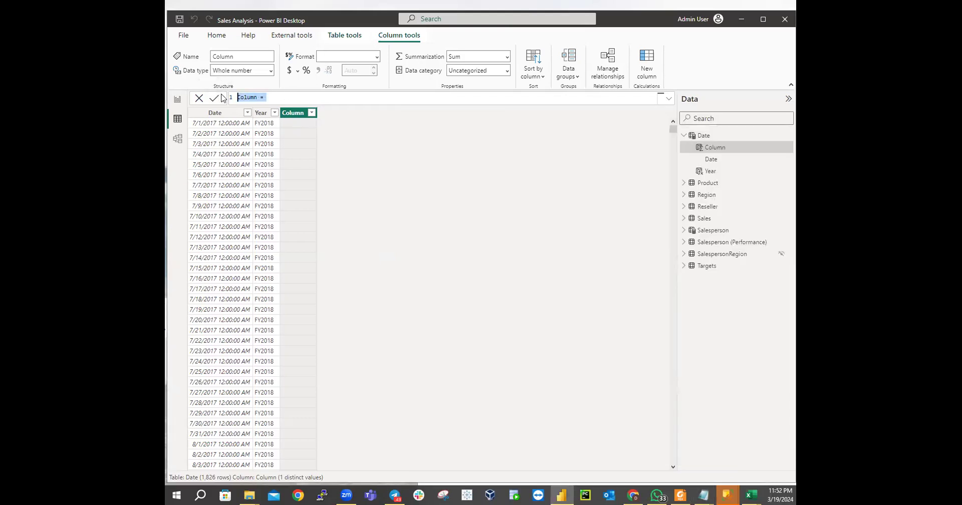
key("ctrl+v")
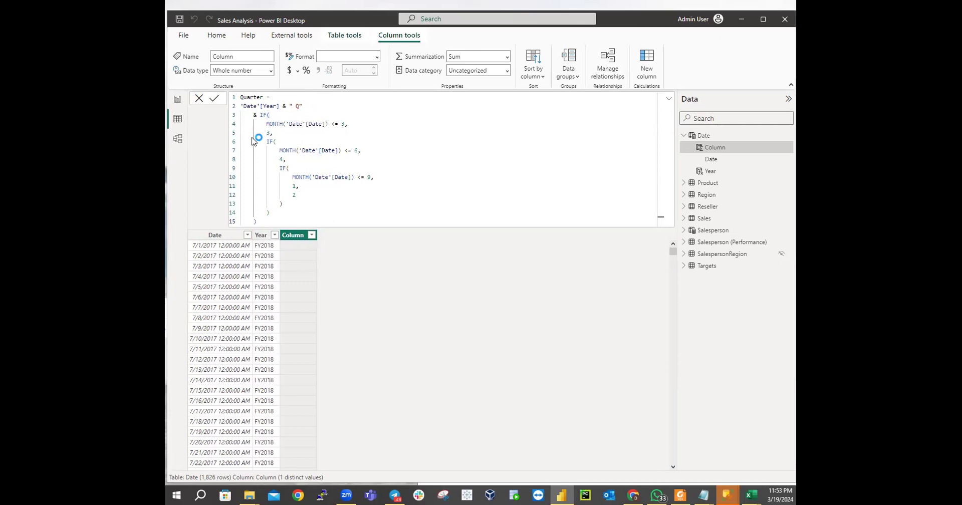
key("Return")
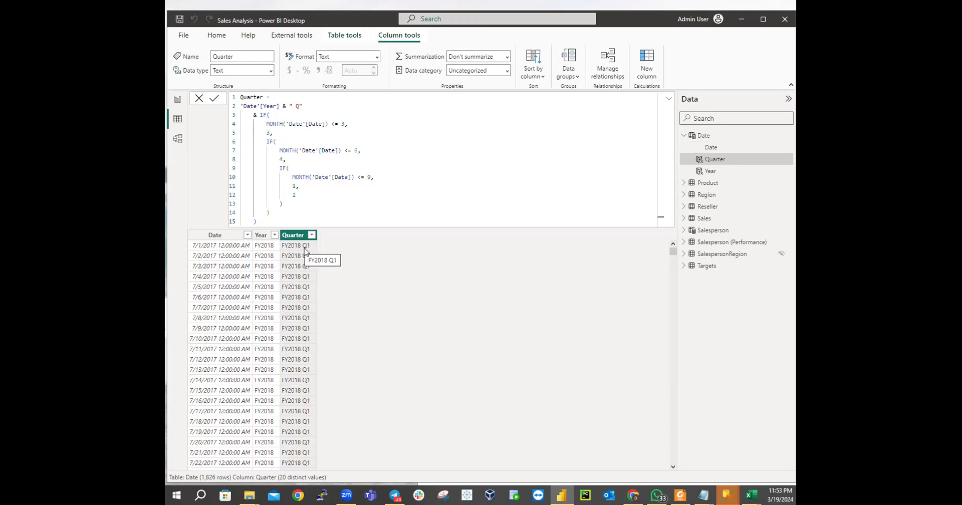
Examine the Quarter column values around the change from September to October 2017
scroll(306, 251, "down", 20)
scroll(308, 249, "down", 19)
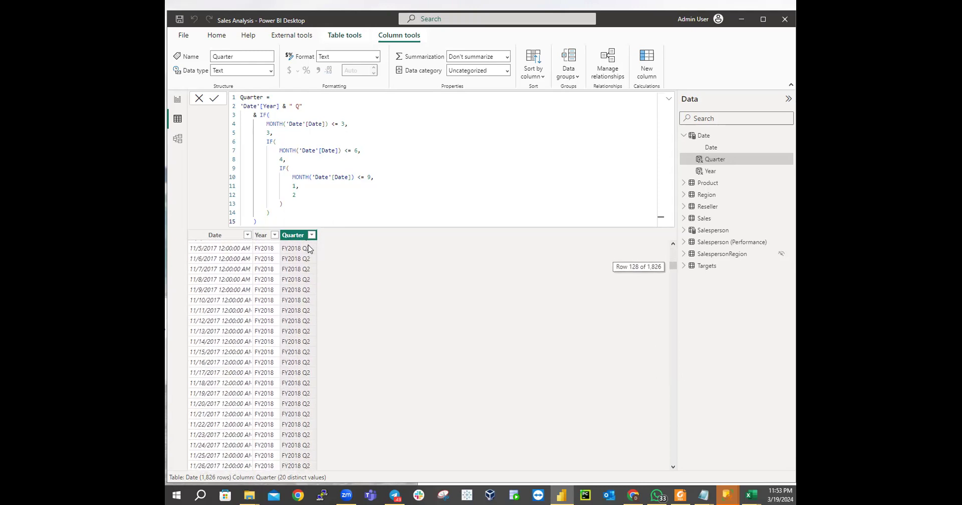
scroll(308, 271, "up", 5)
scroll(309, 296, "up", 4)
scroll(309, 297, "up", 4)
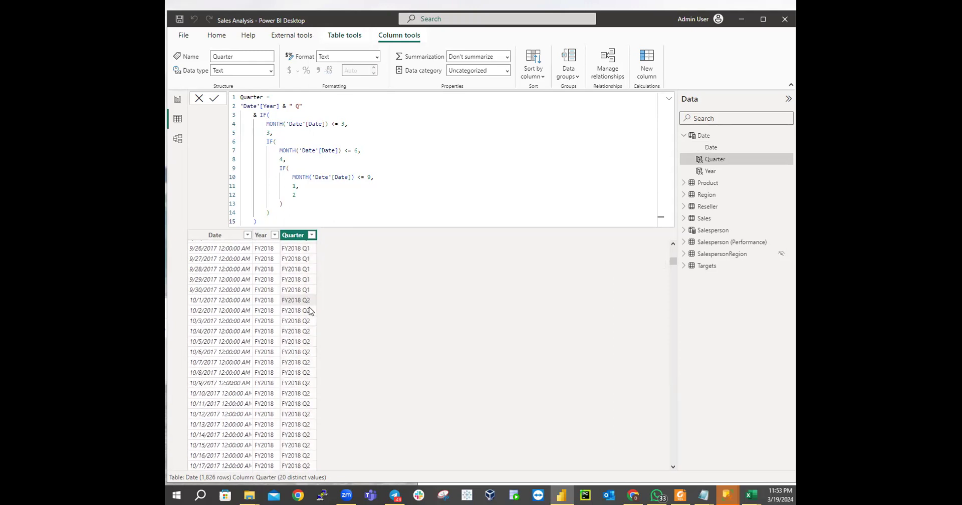
Examine the Quarter values for the dates from October 2017 through early June 2018
scroll(309, 311, "down", 20)
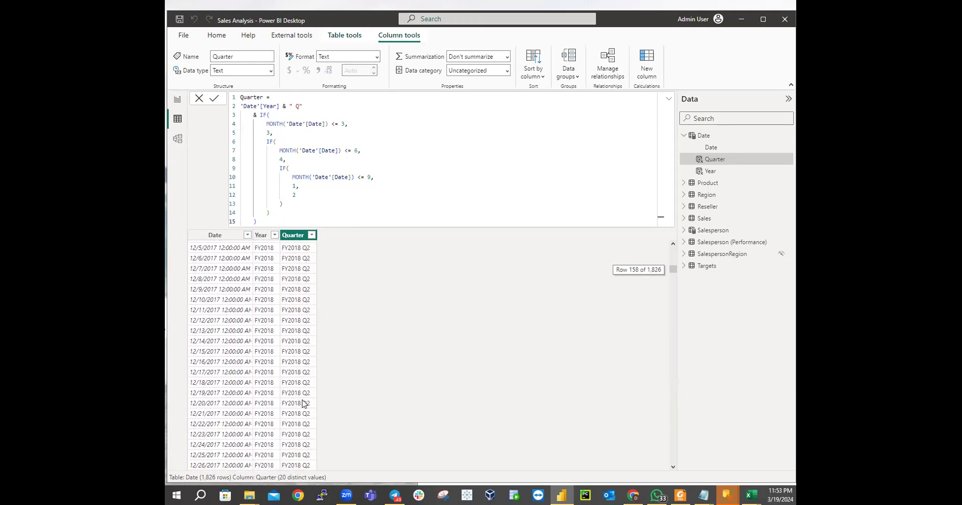
scroll(302, 301, "down", 20)
scroll(306, 318, "down", 20)
scroll(307, 311, "down", 7)
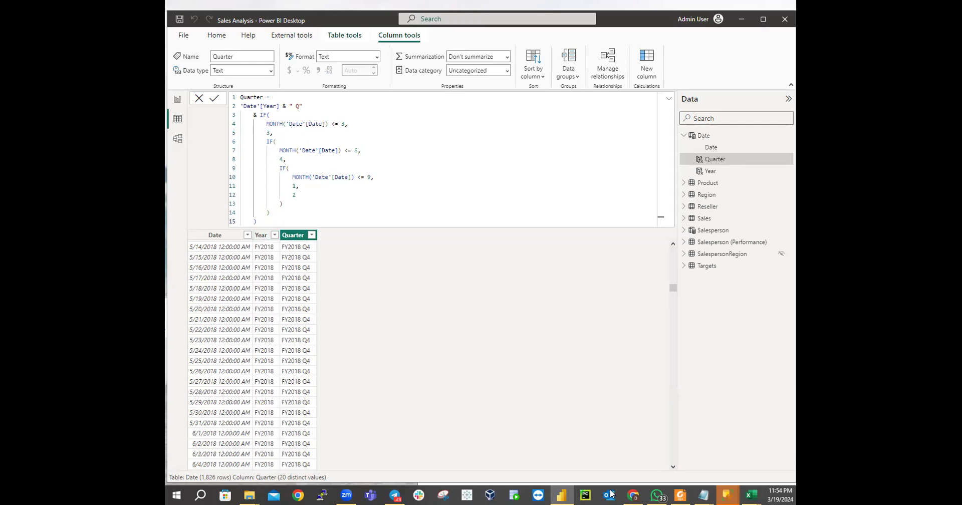
Switch to the untitled Notepad notes, add the line "Column/Field" below the examples, and highlight the MONTH(07/01/2017) = 7 line
mouse_move(703, 495)
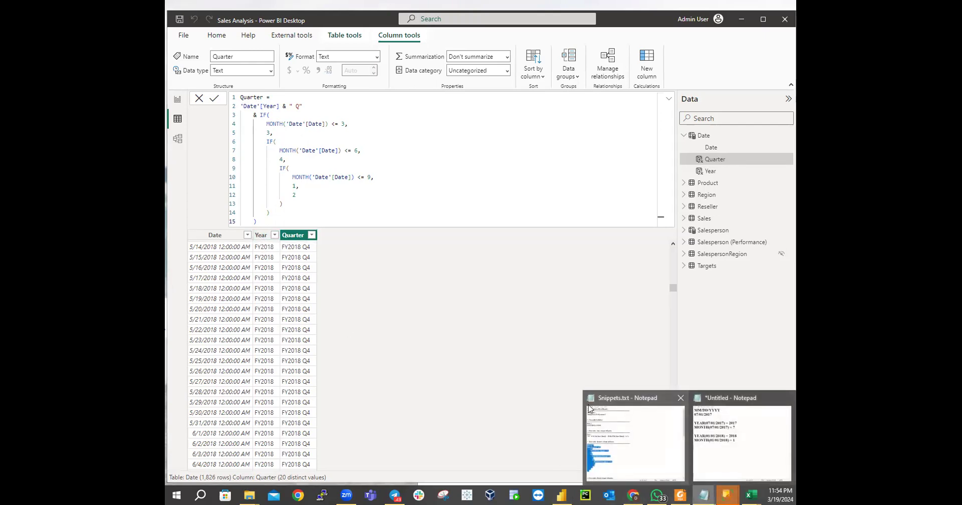
left_click(698, 453)
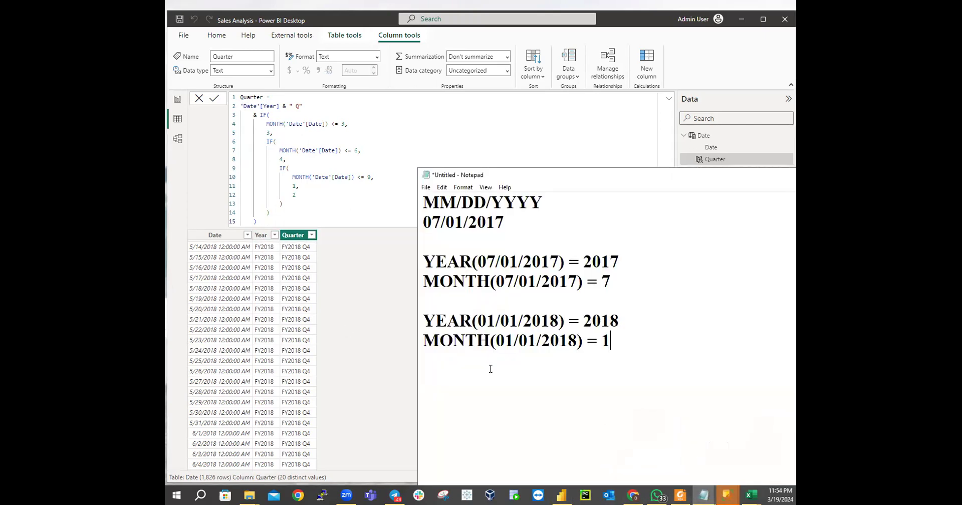
key("Return")
key("Return")
type("Column/Field")
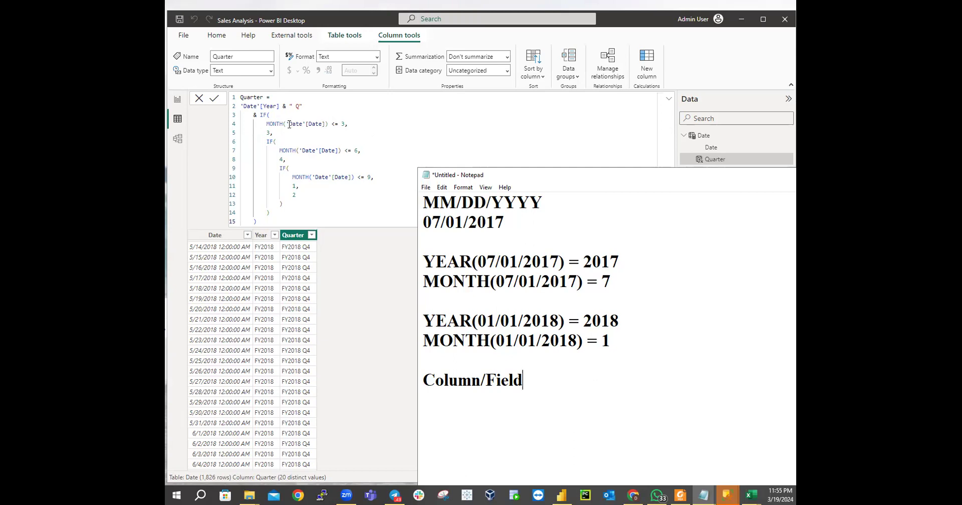
left_click_drag(616, 285, 402, 271)
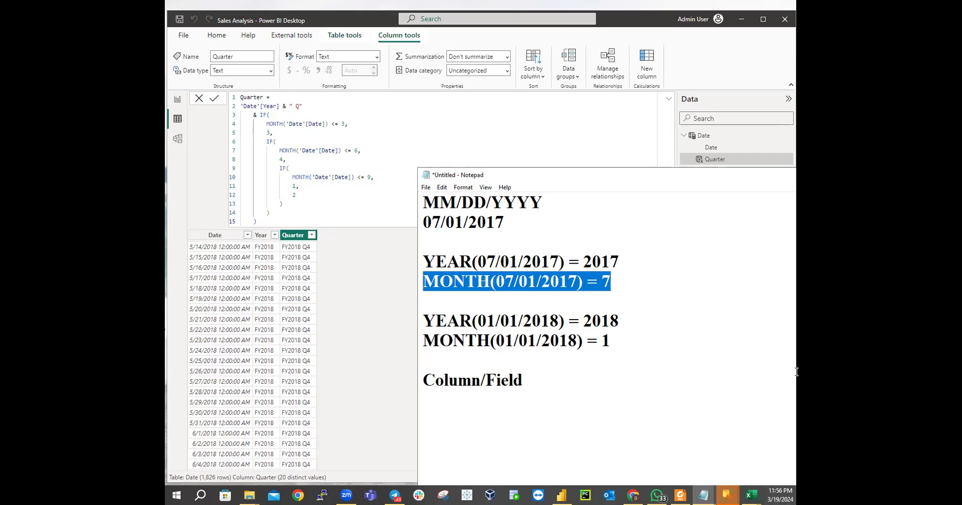
Move the notes window fully into view, start a new paragraph below "Column/Field", and reduce the text zoom to 50%
left_click(701, 494)
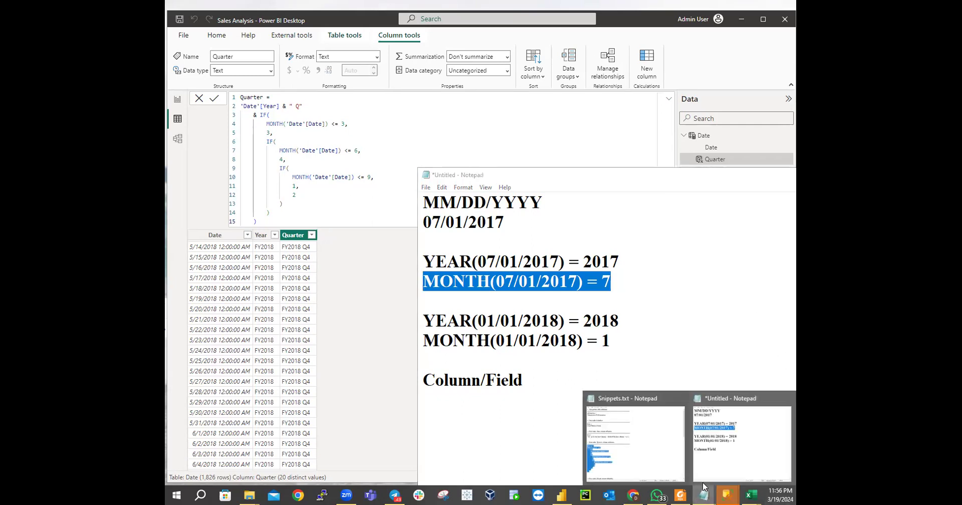
left_click(719, 440)
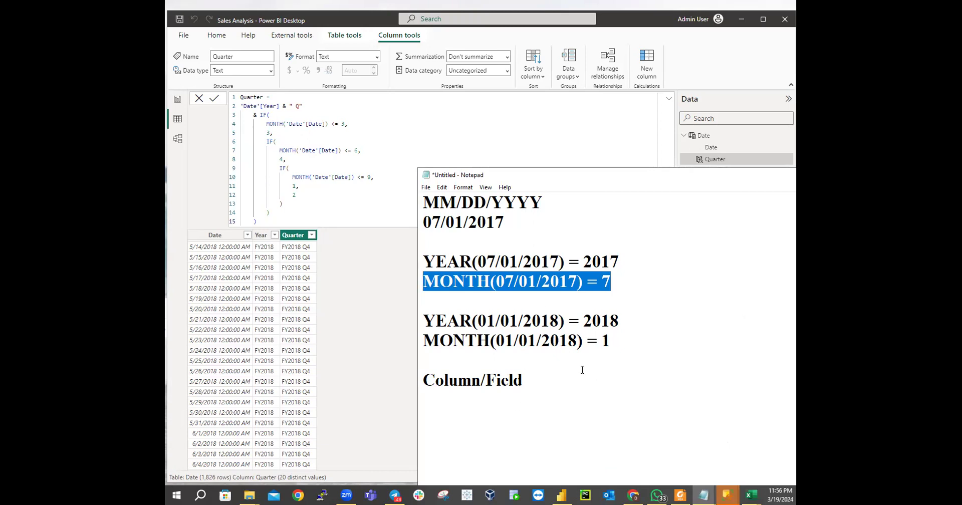
left_click_drag(574, 174, 432, 39)
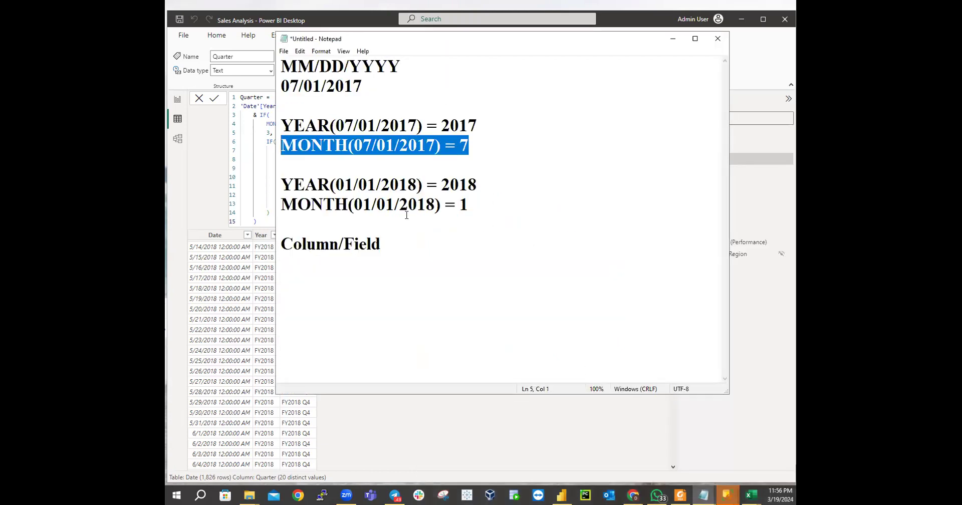
left_click(373, 272)
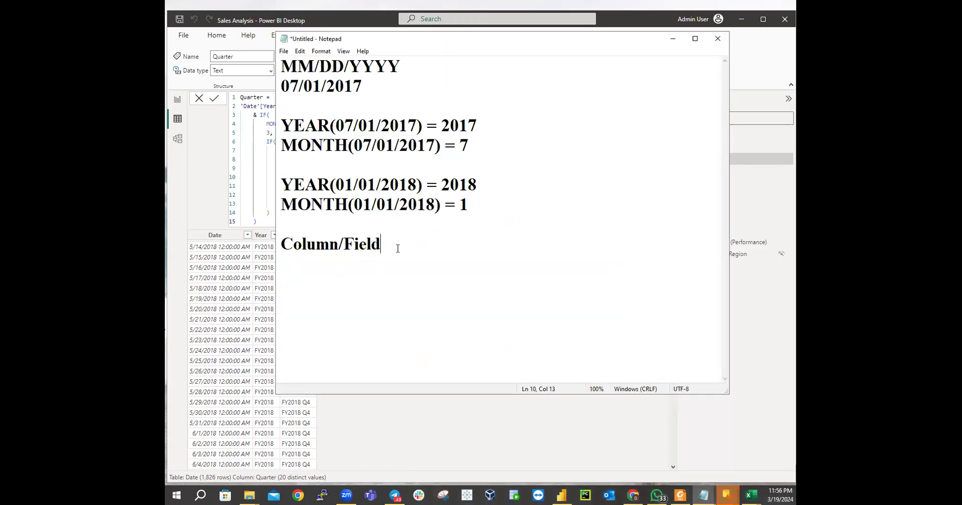
key("Return")
key("Return")
key("Return")
key("BackSpace")
scroll(403, 256, "down", 5, "ctrl")
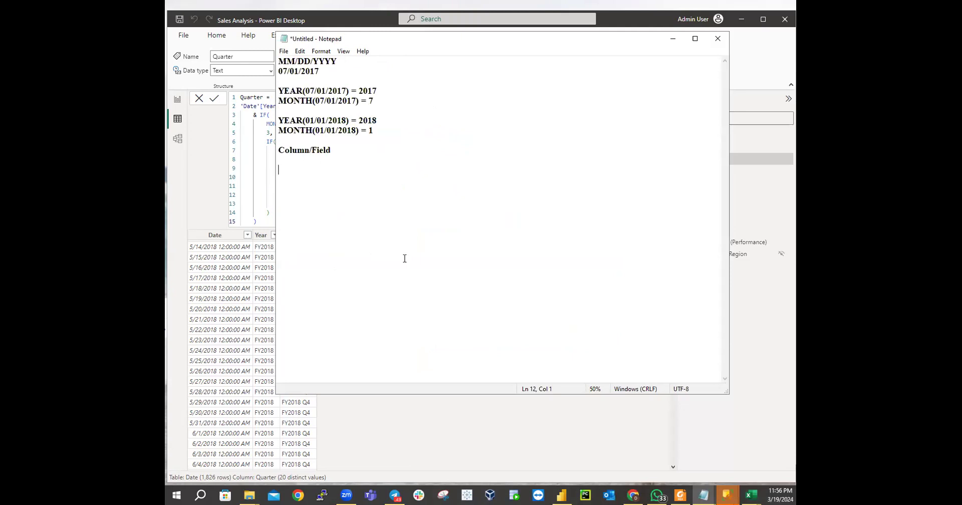
List Jul, Aug and Sep on separate lines in the notes, each with quarter number 1 beside it
type("Jul ")
type("1 ")
type("Aug")
type("Se")
type("p")
left_click(294, 170)
key("Tab")
left_click(301, 179)
type("2")
key("BackSpace")
type("1")
left_click(311, 196)
type("1")
Add a second group to the notes listing Oct, Nov and Dec, each with quarter number 2
key("Return")
type("O")
type("ct ")
type("No")
type("v")
type("4")
key("BackSpace")
type("Dec")
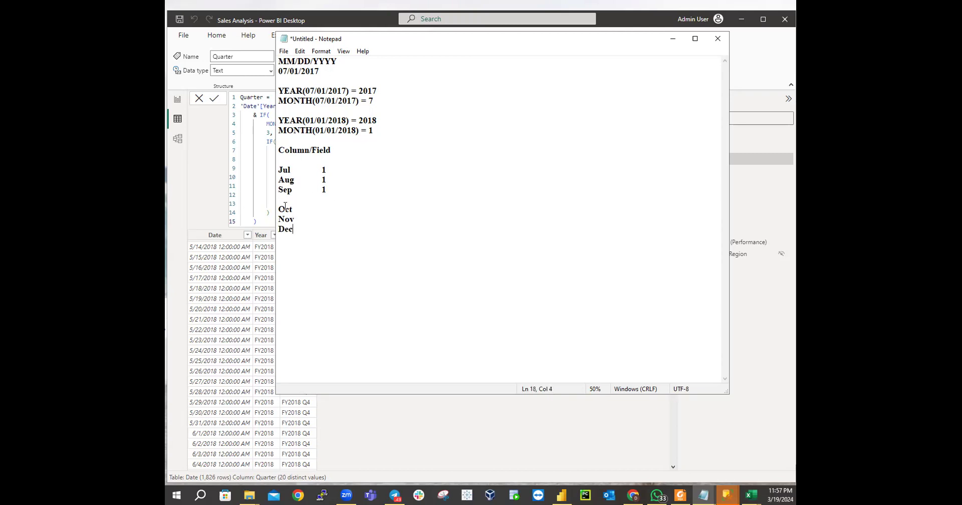
type("`")
key("Tab")
type("2")
left_click(306, 219)
type("2")
left_click(308, 229)
key("Tab")
type("2")
Add a third group to the notes listing Jan, Feb and Mar, each with quarter number 3
key("Return")
key("Return")
type("Jan")
key("Tab")
type("3 ")
type("Feb\t")
type("3")
key("Return")
type("Mar\t3")
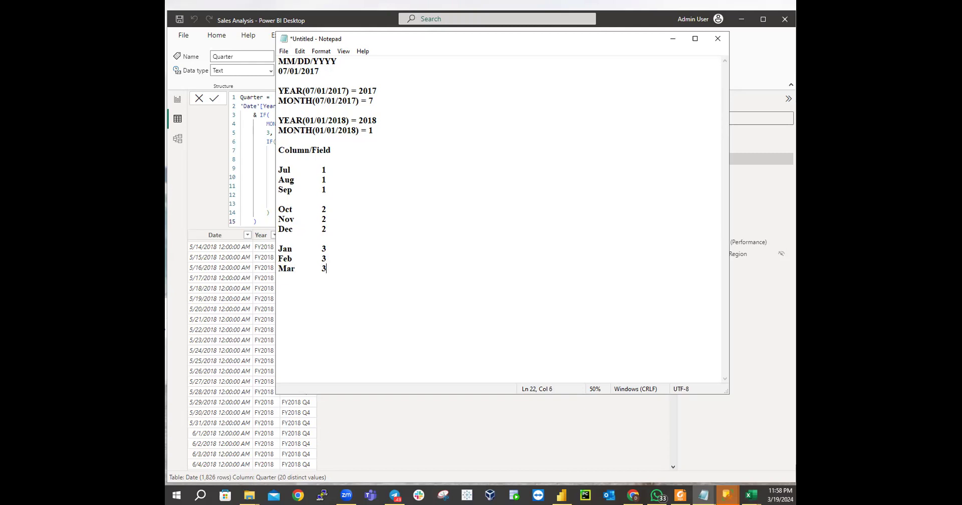
Add a fourth group to the notes listing Apr, May and Jun, each with quarter number 4
key("Return")
type("A")
type("pr\t")
type("4 ")
type("Ma")
type("y")
key("Tab")
type("4 ")
type("Jun\t")
type("4")
Move the notes window clear of the Quarter formula and append month numbers 7, 8 and 9 to Jul, Aug and Sep
left_click_drag(358, 40, 523, 77)
left_click(459, 207)
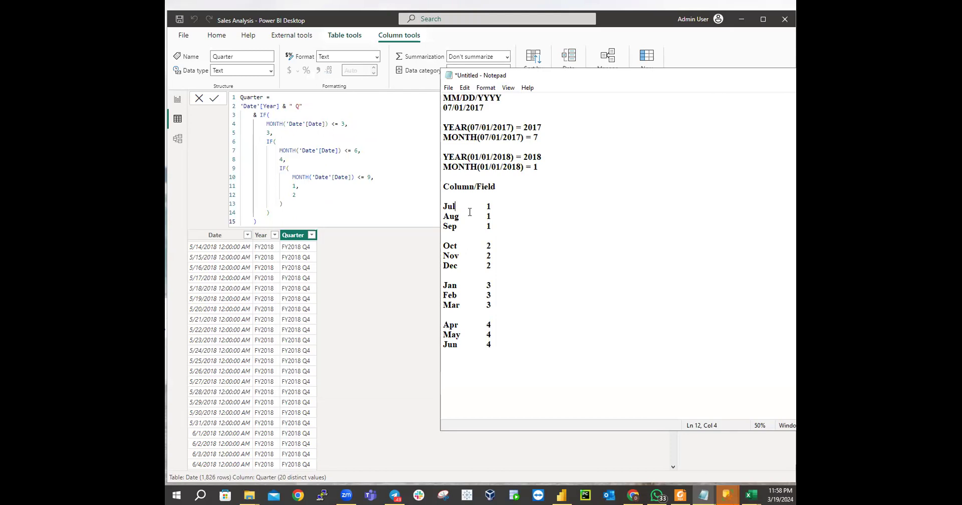
type("7")
left_click(464, 216)
type("8")
key("Left")
type("9")
Append month numbers 10, 11 and 12 to Oct, Nov and Dec in the notes
left_click(466, 244)
type("10")
left_click(466, 256)
type("11")
left_click(467, 265)
type("12")
Append month numbers 1 through 6 to Jan through Jun in the notes, and highlight the number 3 beside Mar
left_click(467, 282)
type("1")
left_click(467, 294)
type("2")
left_click(463, 304)
type("3")
left_click(462, 326)
type("4")
left_click(461, 333)
type("56")
left_click_drag(591, 80, 665, 83)
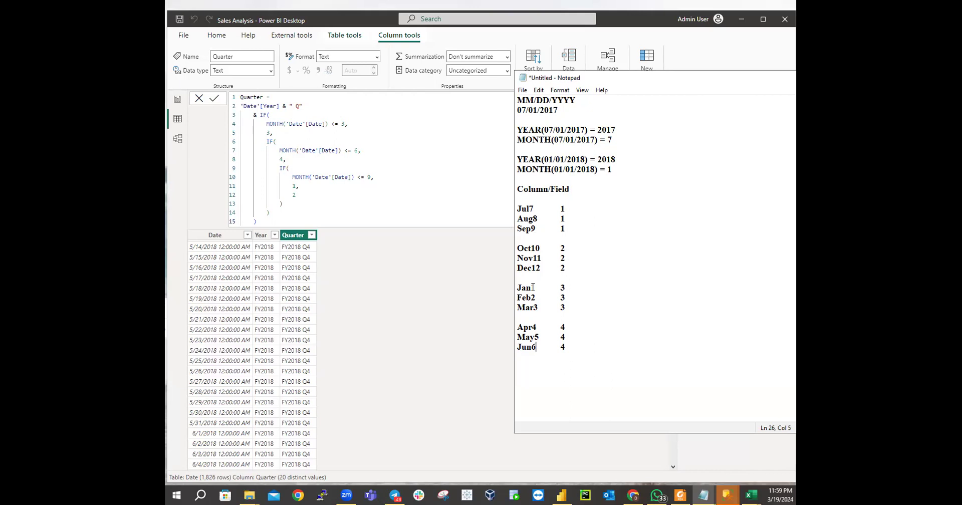
left_click_drag(531, 298, 536, 307)
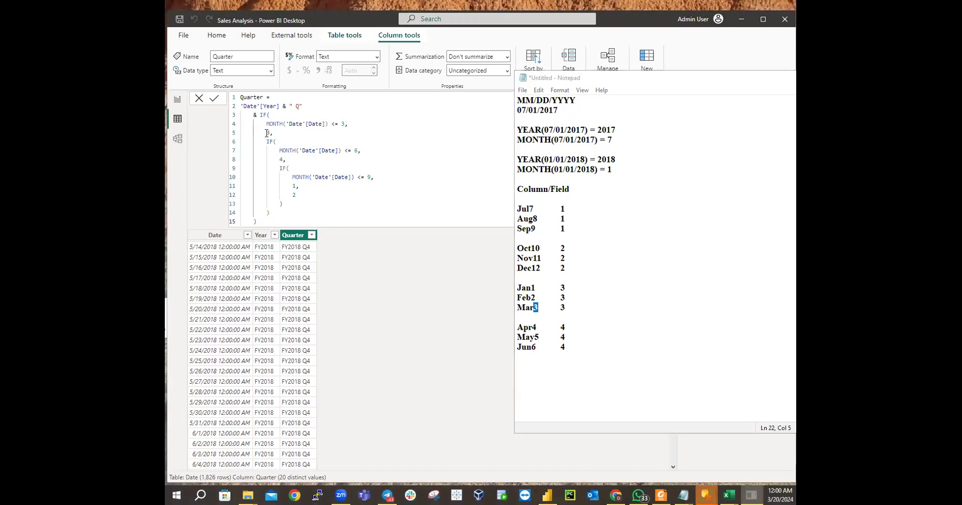
In Power BI's Quarter formula, bring results 3 and 4 up onto the lines of their MONTH <= 3 and <= 6 conditions
left_click(267, 133)
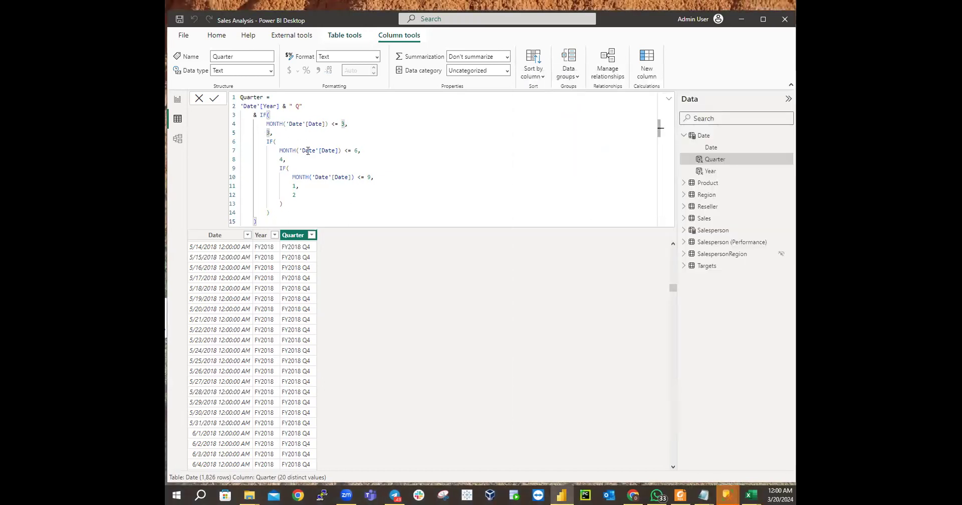
key("BackSpace")
key("BackSpace")
key("BackSpace")
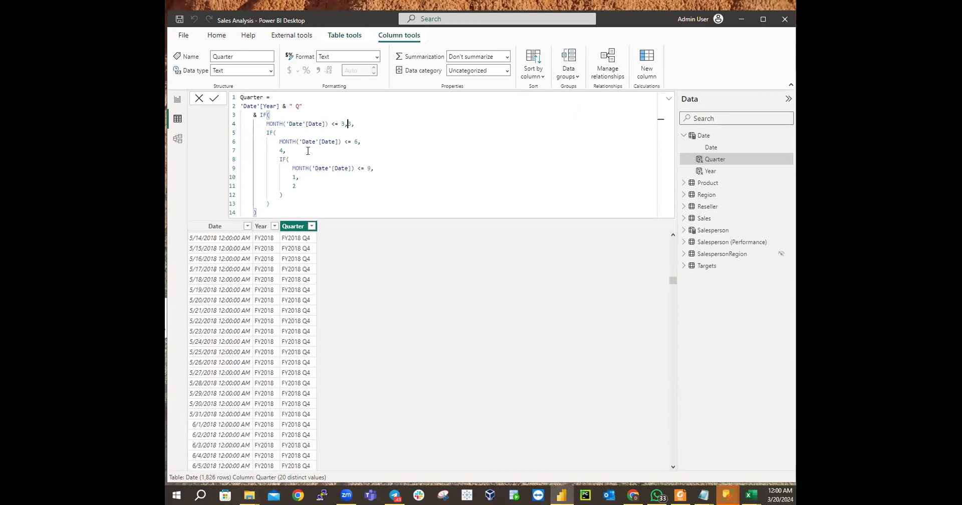
left_click(279, 150)
double_click(279, 150)
key("BackSpace")
key("BackSpace")
key("BackSpace")
key("BackSpace")
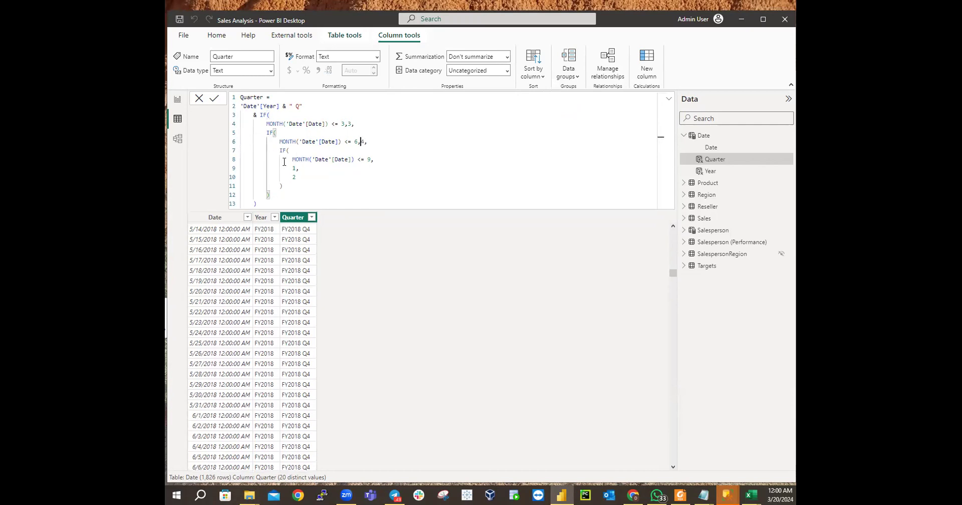
Bring results 1 and 2 up onto the line of the MONTH <= 9 condition in the Quarter formula
left_click(292, 168)
key("BackSpace")
key("BackSpace")
key("BackSpace")
key("BackSpace")
key("BackSpace")
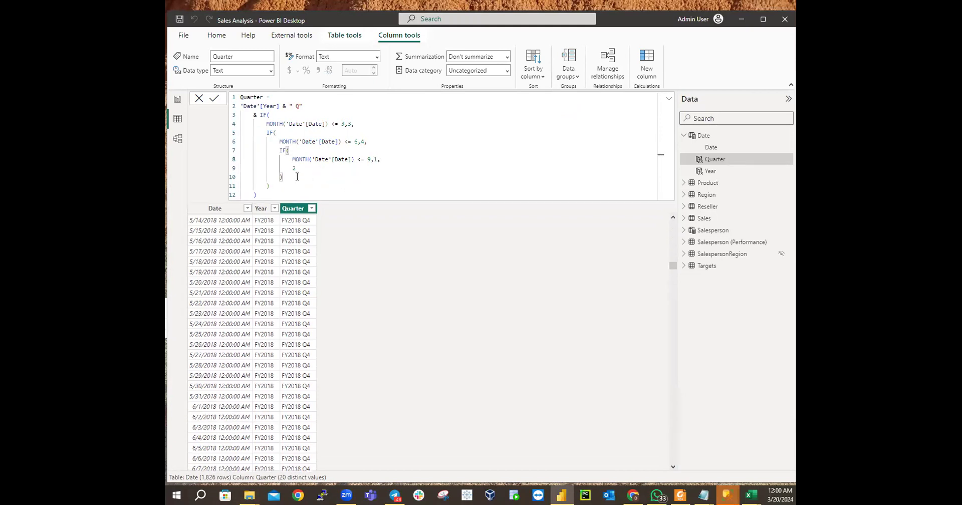
left_click(294, 168)
key("BackSpace")
key("BackSpace")
key("BackSpace")
key("BackSpace")
key("BackSpace")
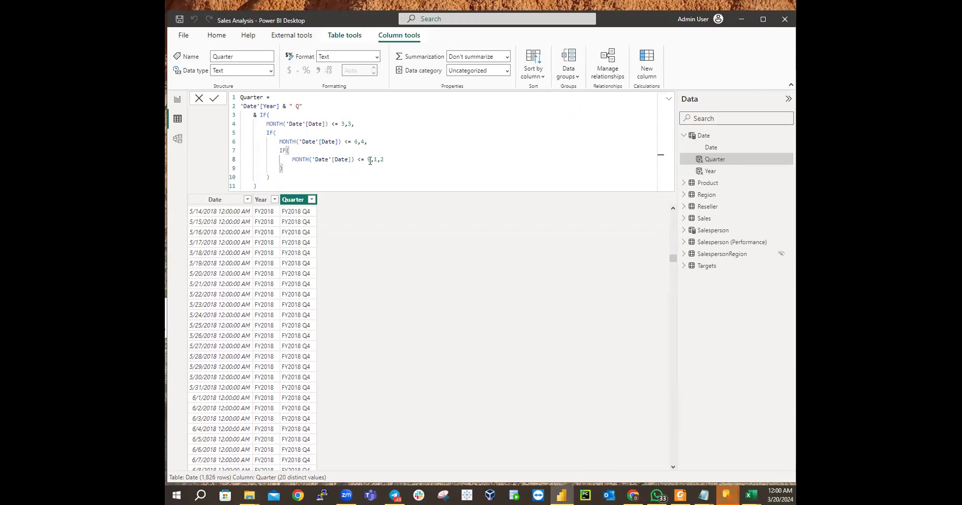
Compare the Quarter formula with the Notepad month list, highlighting result 3 of the MONTH <= 3 condition
mouse_move(703, 495)
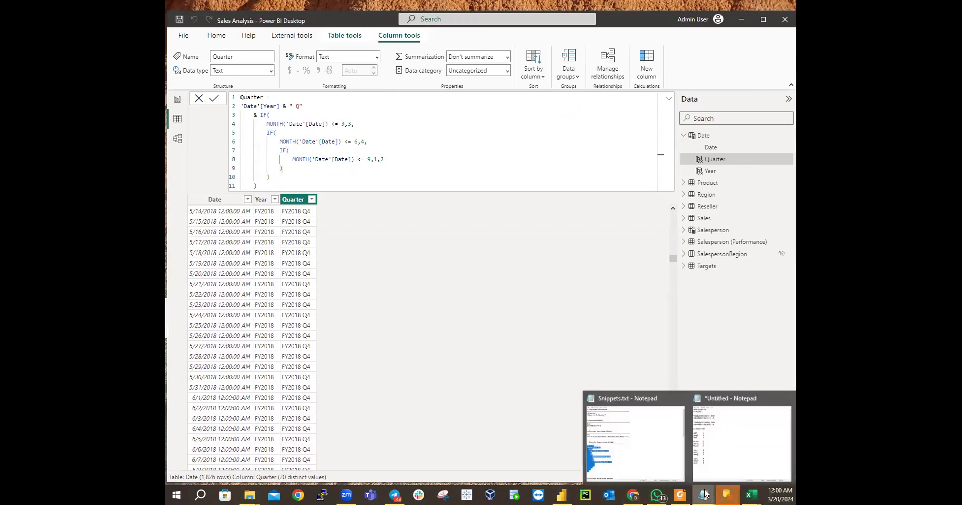
left_click(703, 427)
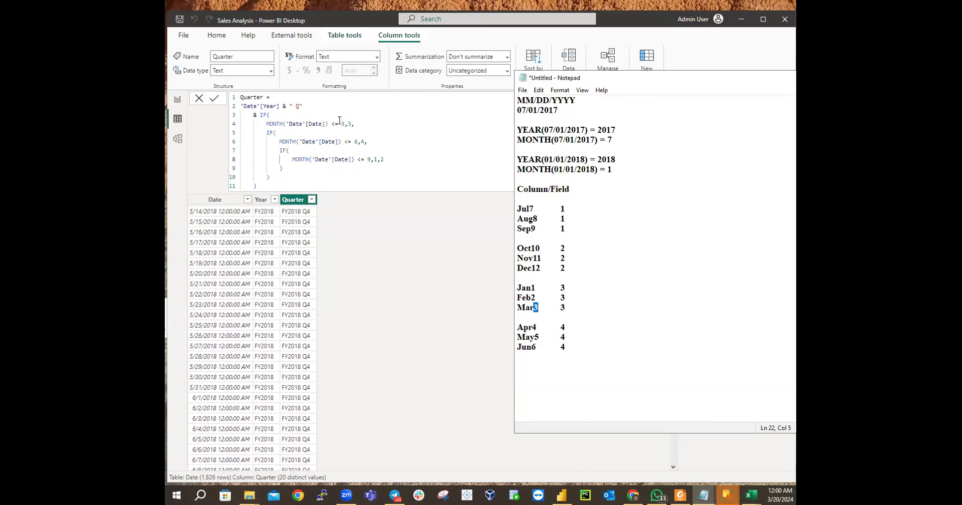
left_click_drag(348, 123, 354, 123)
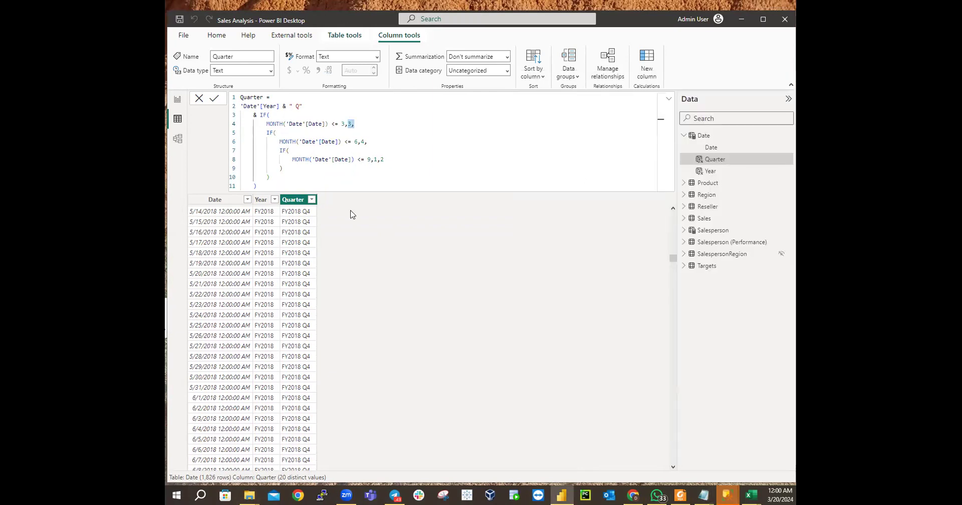
mouse_move(703, 495)
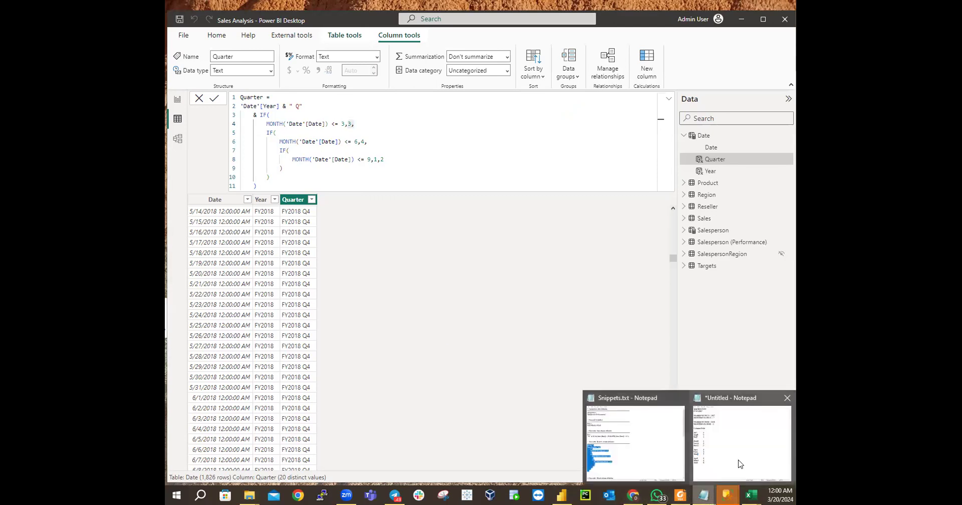
left_click(736, 450)
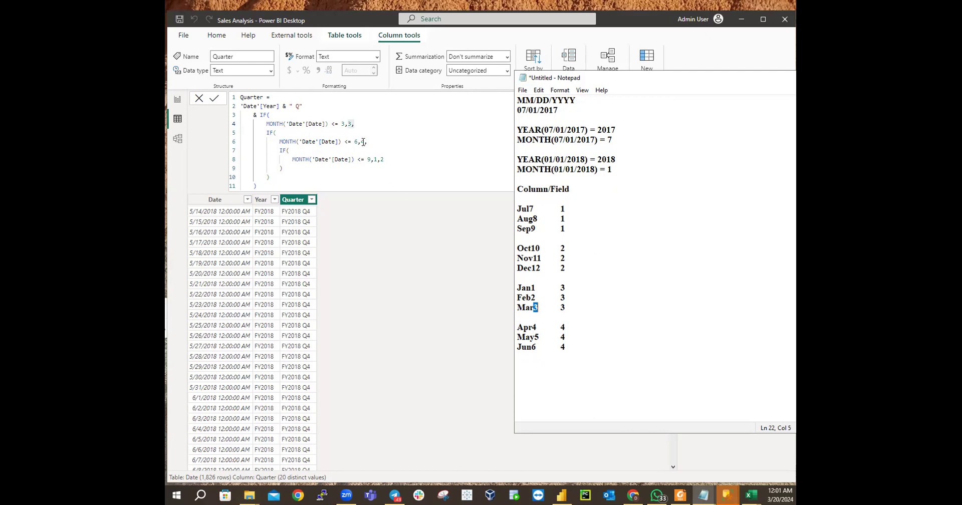
Compare result 4 of the MONTH <= 6 condition with the notes, and highlight the July to September quarter entries
left_click(434, 232)
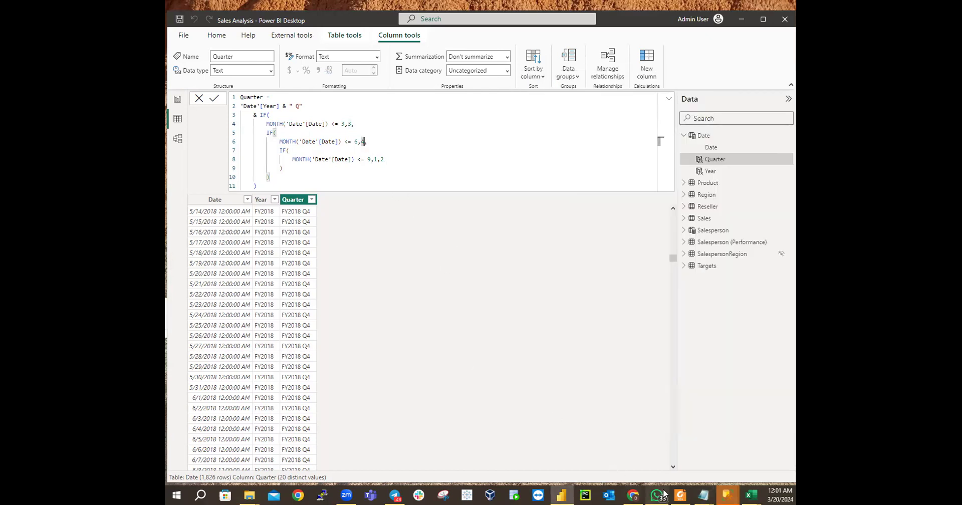
mouse_move(701, 494)
left_click(688, 456)
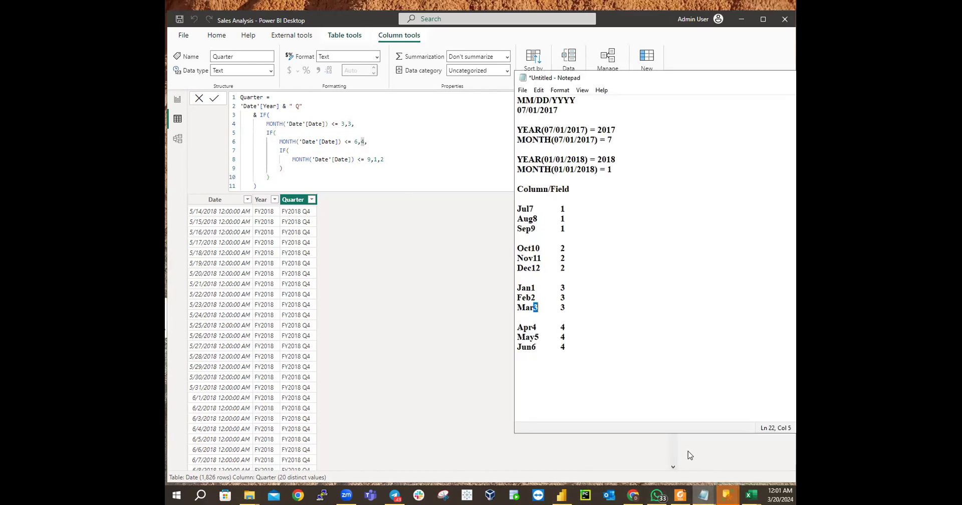
left_click(568, 329)
left_click_drag(560, 209, 567, 224)
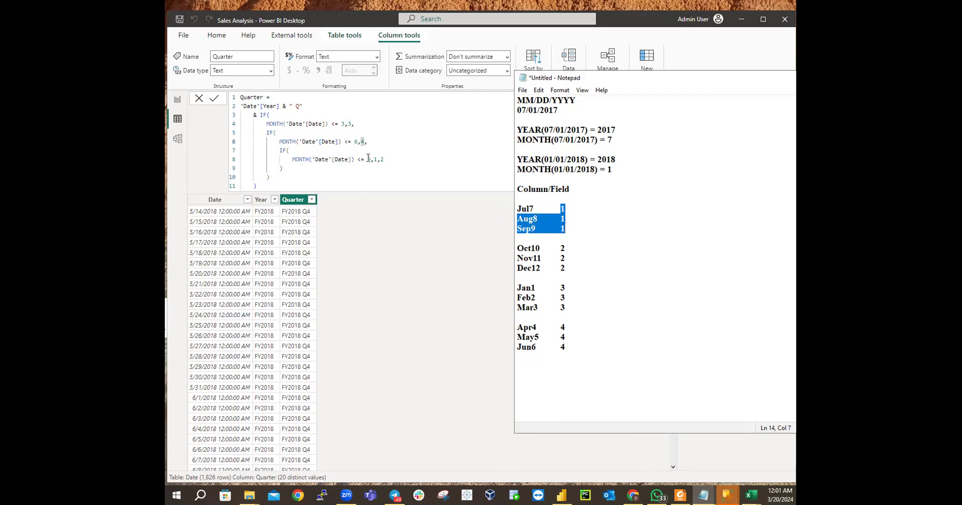
Highlight the <= 9 comparison in the Quarter formula and bring the untitled month notes back beside it
left_click_drag(372, 159, 357, 160)
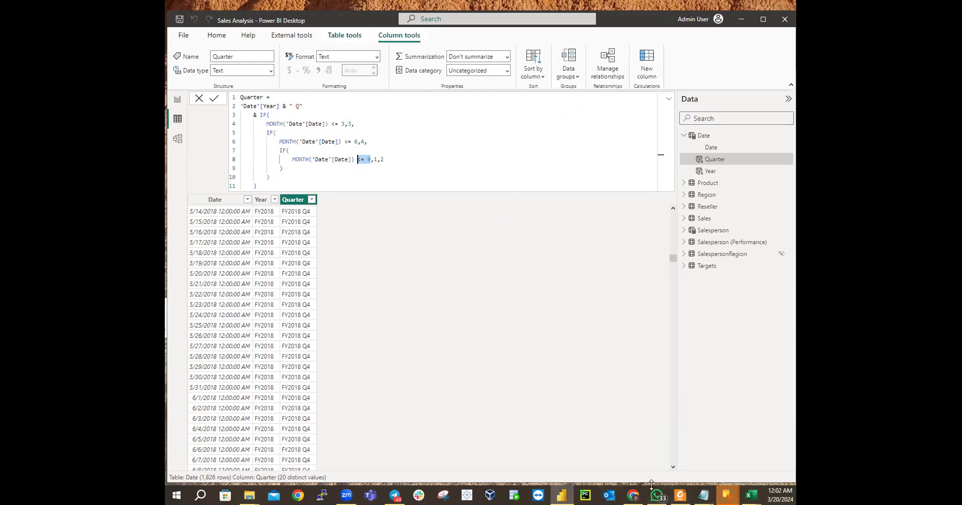
mouse_move(703, 494)
left_click(632, 459)
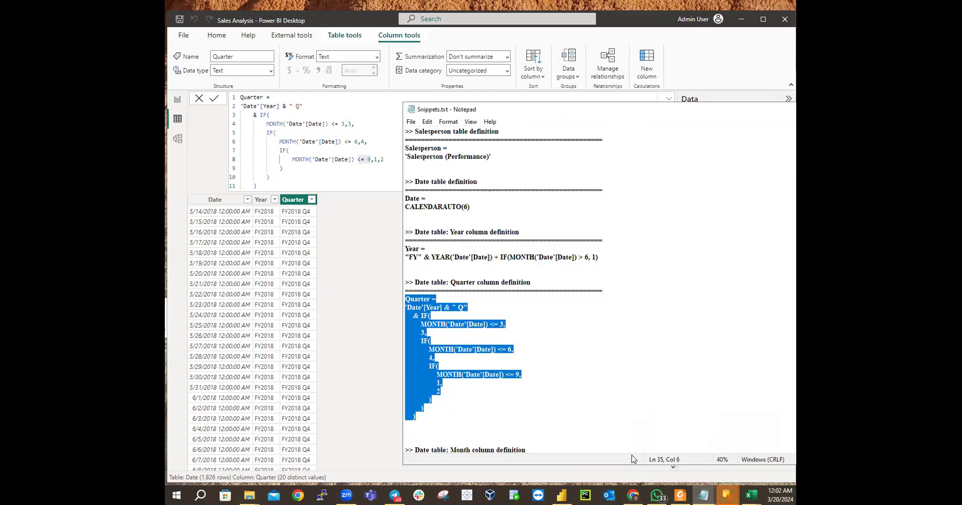
left_click(702, 438)
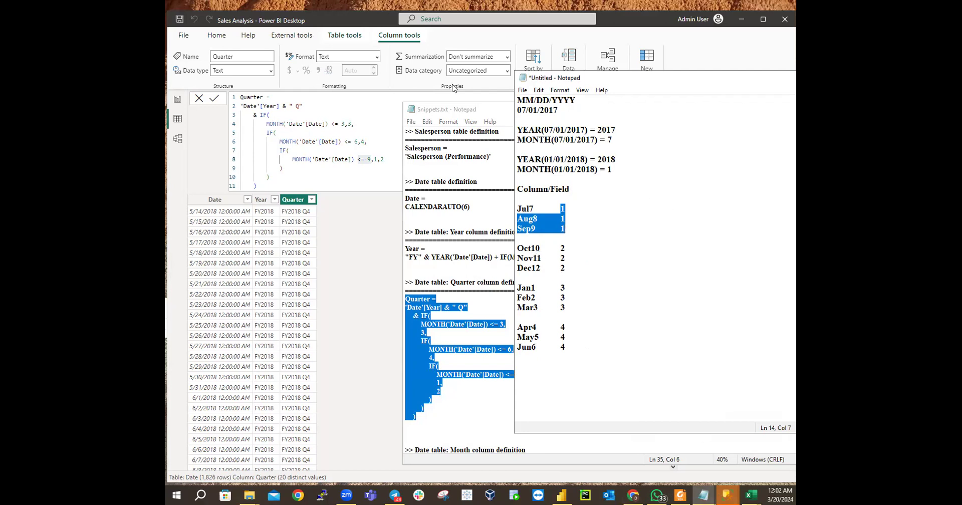
Return to Power BI and examine the Quarter column values from the start of July 2017
left_click(298, 214)
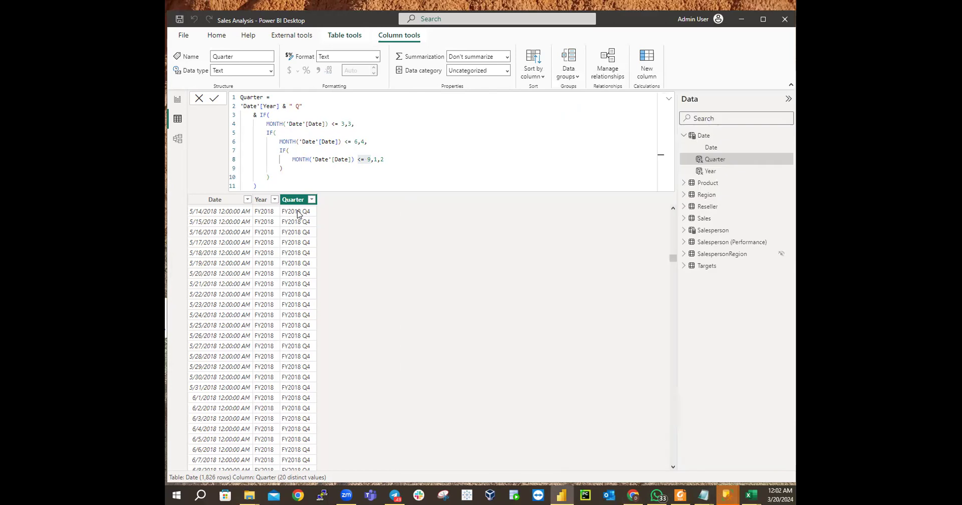
left_click(312, 200)
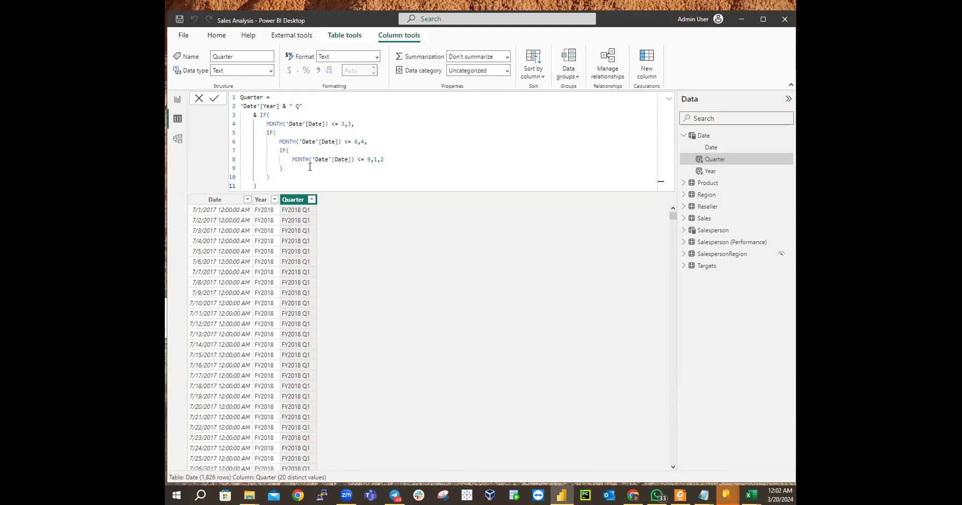
left_click(300, 184)
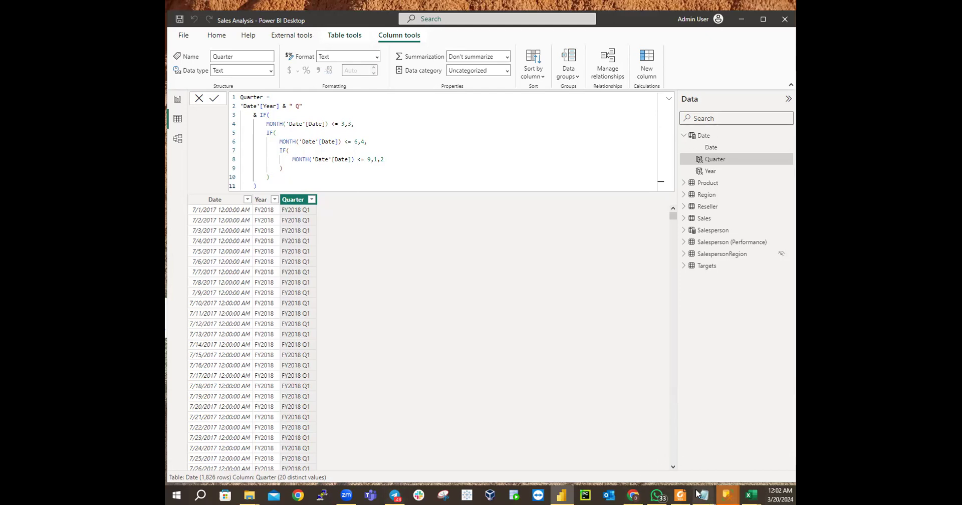
Copy the Month column definition, FORMAT('Date'[Date], "yyyy MMM"), from the Snippets.txt notes in Notepad
mouse_move(702, 495)
left_click(626, 441)
scroll(529, 334, "down", 8)
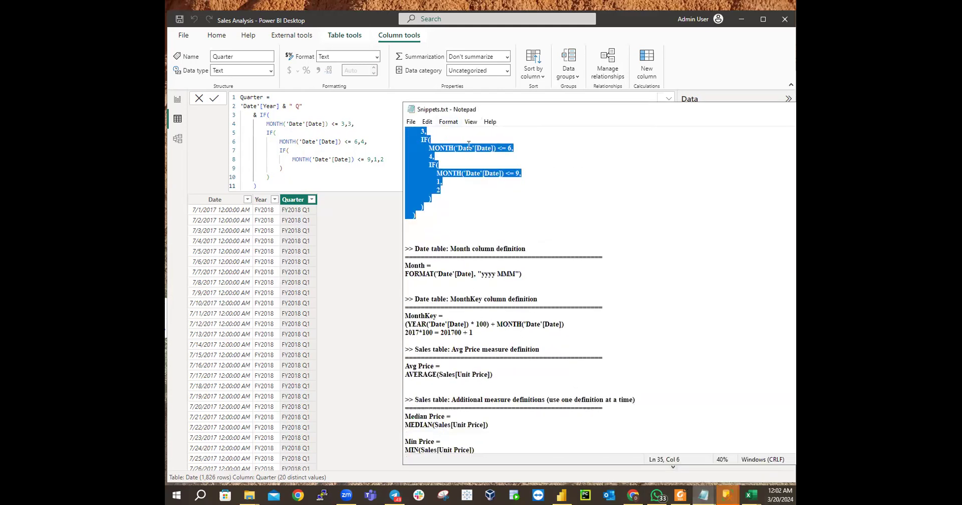
scroll(468, 145, "up", 1)
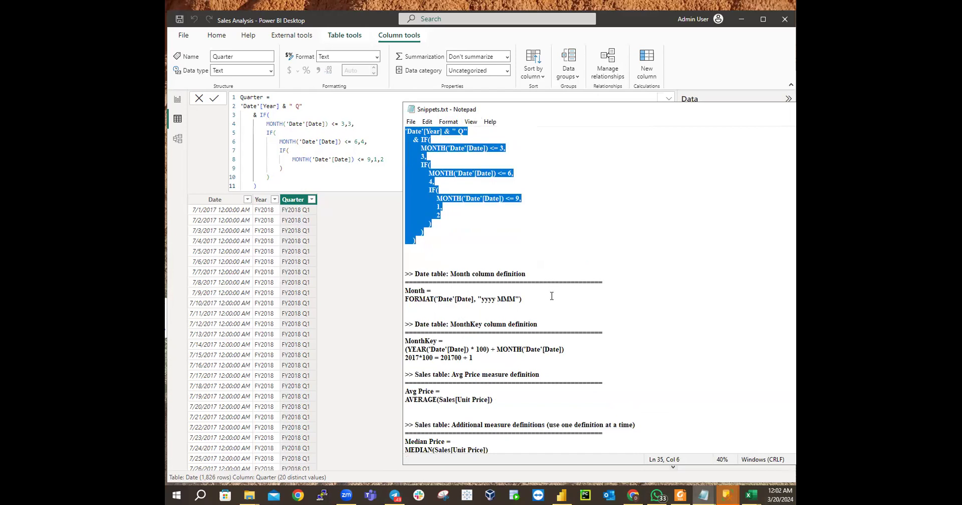
left_click_drag(551, 301, 394, 293)
right_click(413, 290)
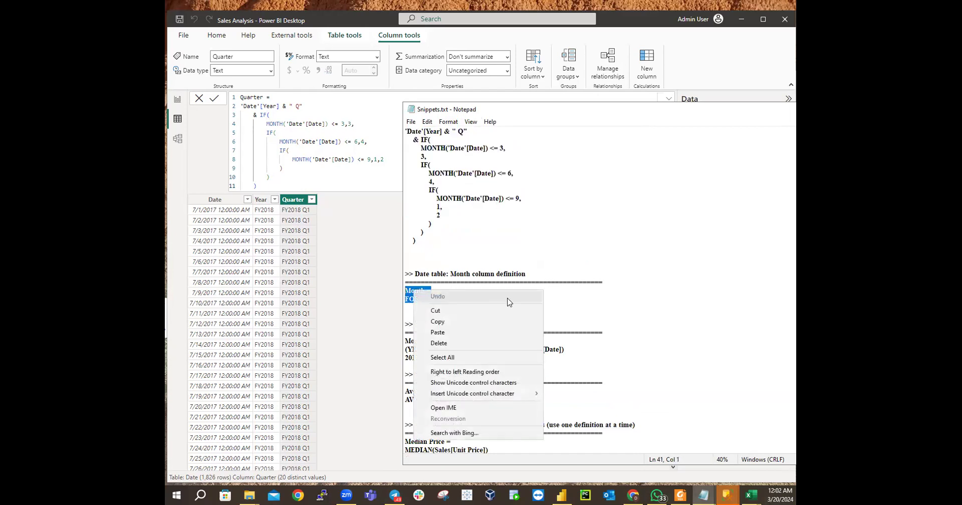
left_click(437, 321)
Back in Power BI, add a calculated column to the Date table with the formula Month = FORMAT('Date'[Date], "yyyy MMM")
left_click(349, 210)
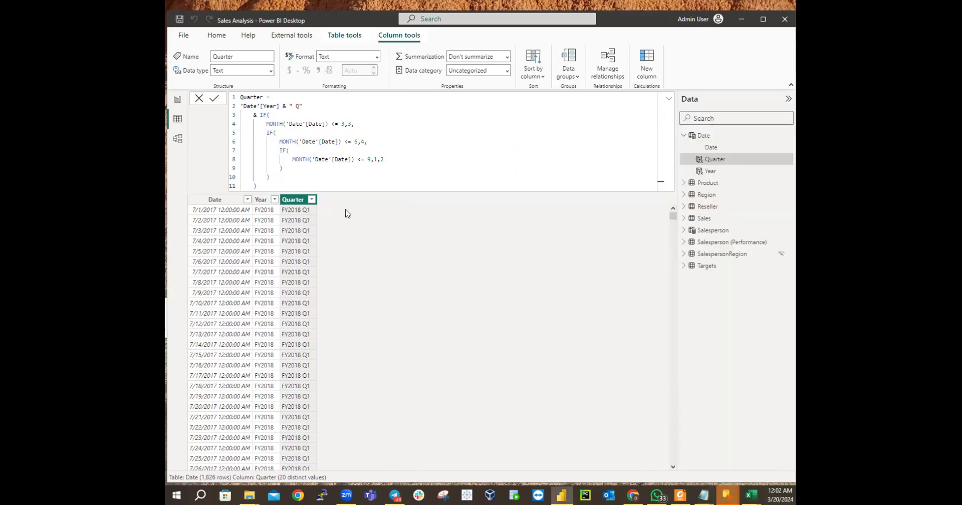
left_click(641, 64)
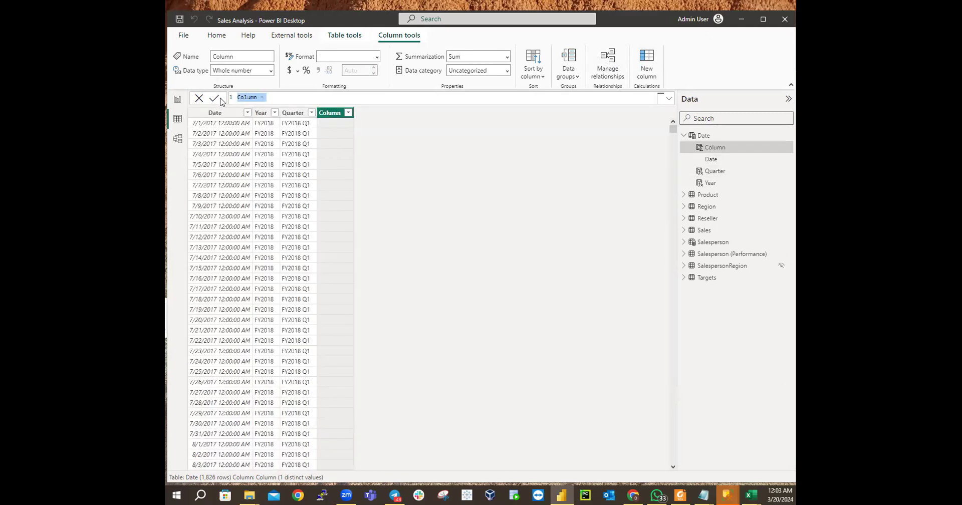
key("ctrl+v")
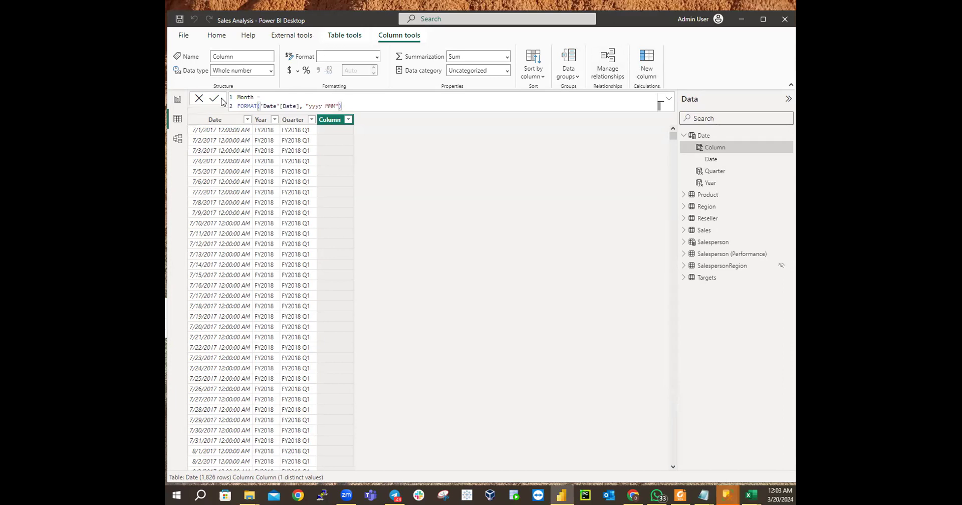
left_click(222, 99)
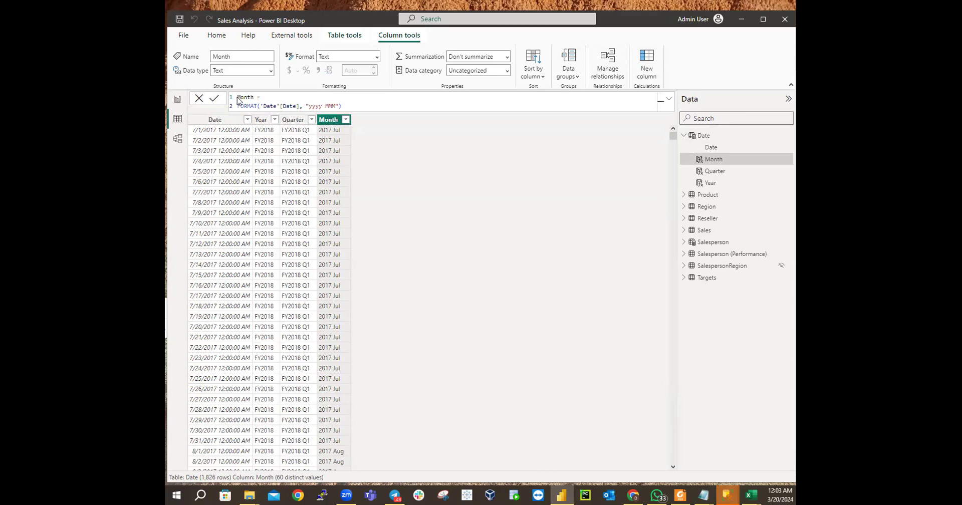
Highlight the yyyy part of the Month formula and compare it with the Month column values across July to September 2017
triple_click(238, 98)
left_click(309, 106)
double_click(316, 106)
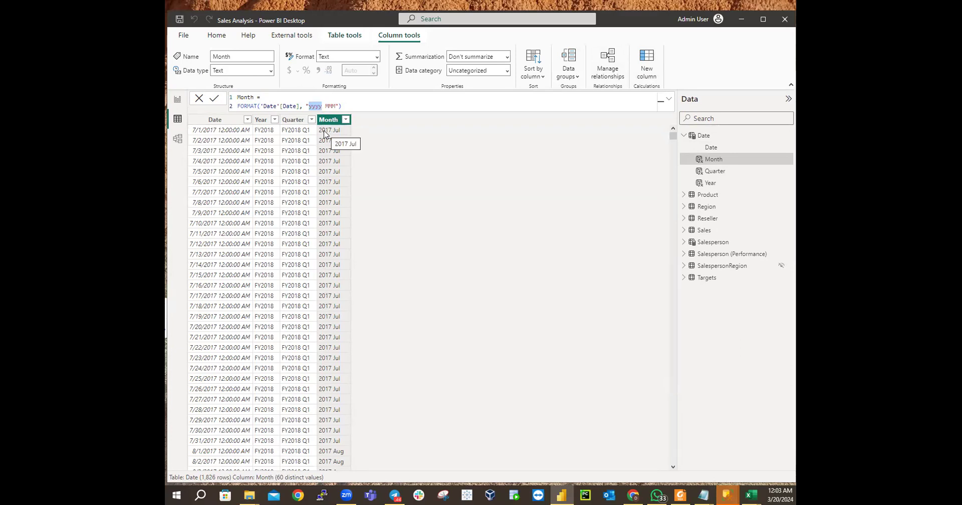
scroll(360, 288, "down", 10)
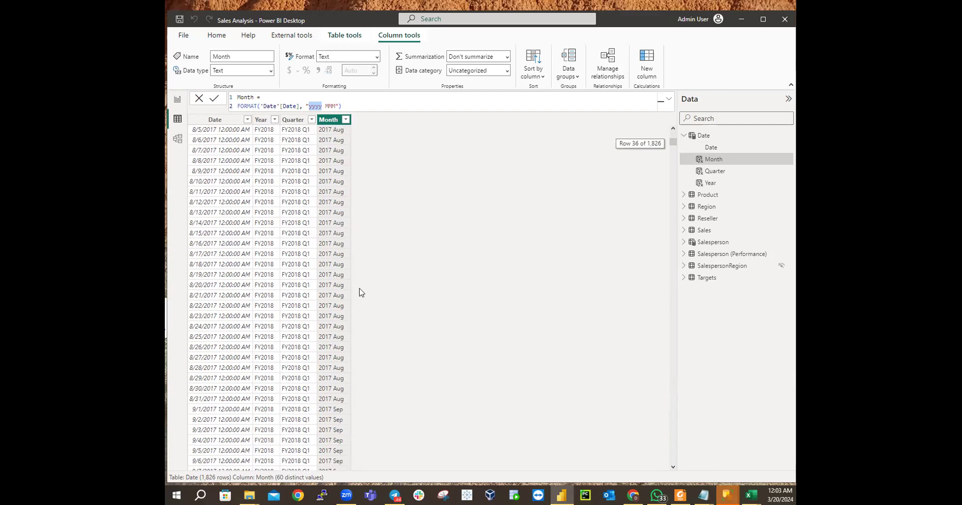
scroll(360, 285, "up", 10)
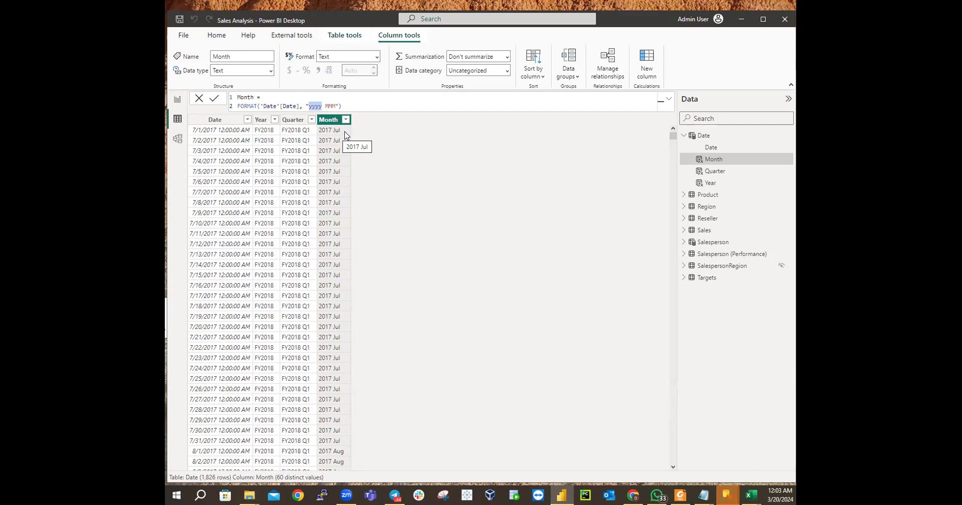
Change the Month column's format string to "yyyy MMMM"
left_click(338, 106)
double_click(336, 106)
type("MMMM")
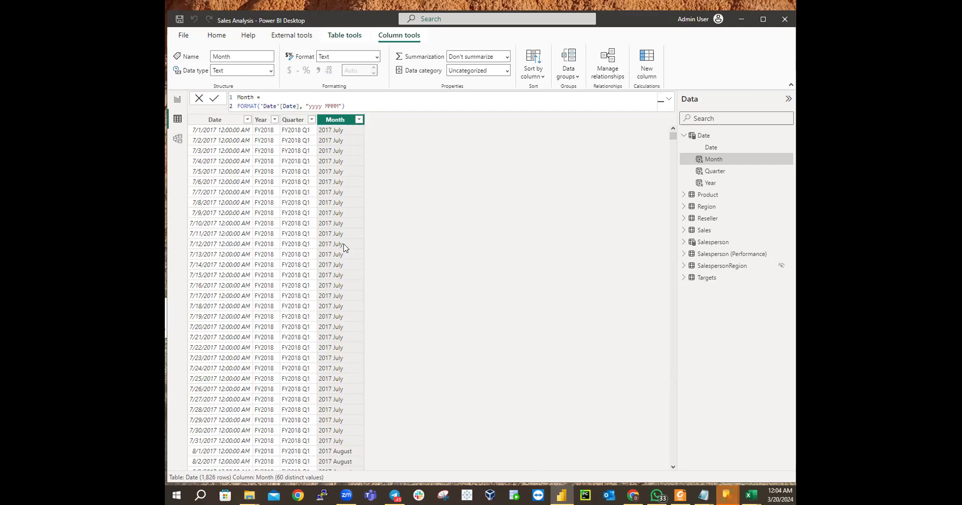
Shorten the Month column's format string to "yyyy MM"
left_click(340, 106)
key("BackSpace")
key("BackSpace")
key("shift+Return")
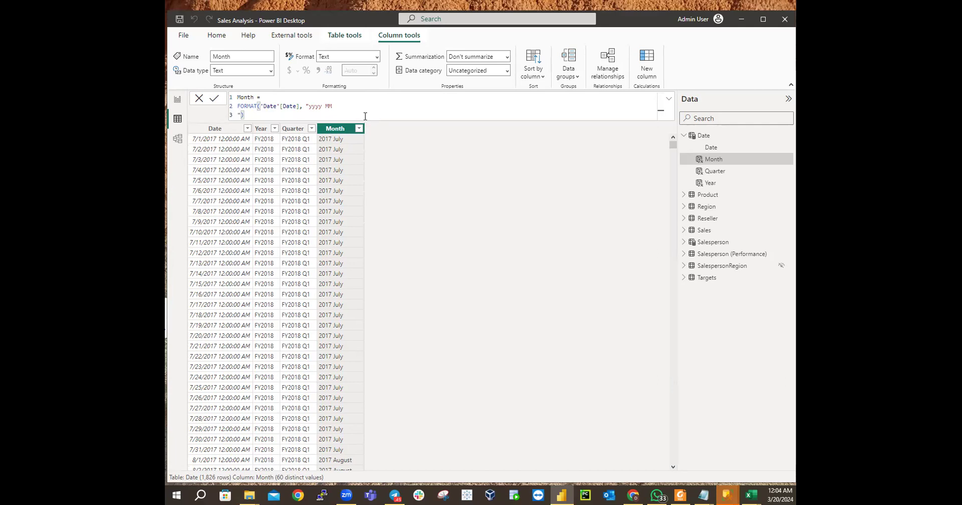
key("BackSpace")
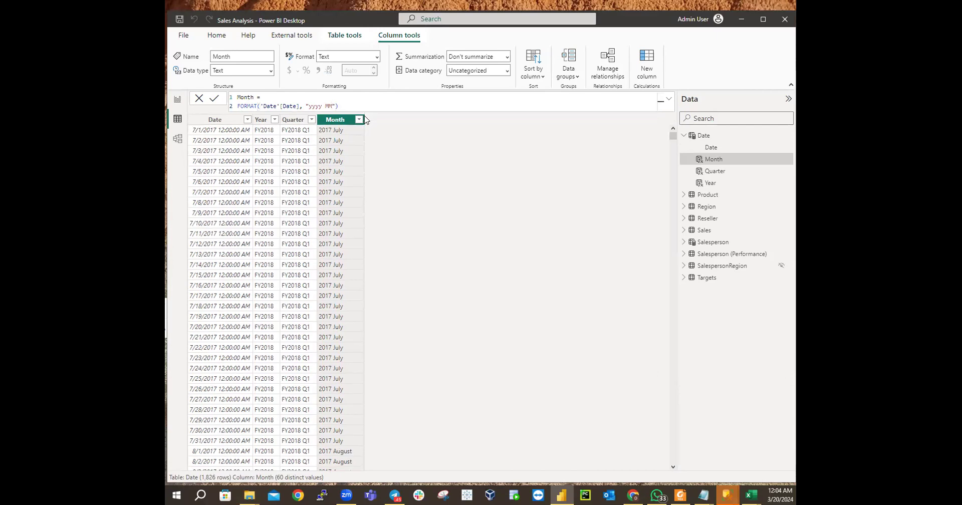
key("Return")
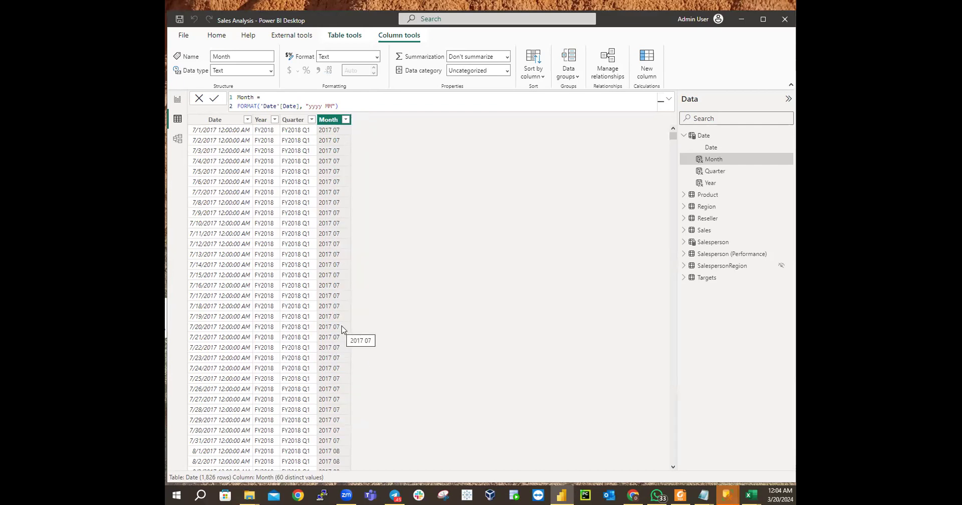
Reduce the Month column's format string to "yyyy M" and examine the month values down the table
left_click(333, 106)
key("BackSpace")
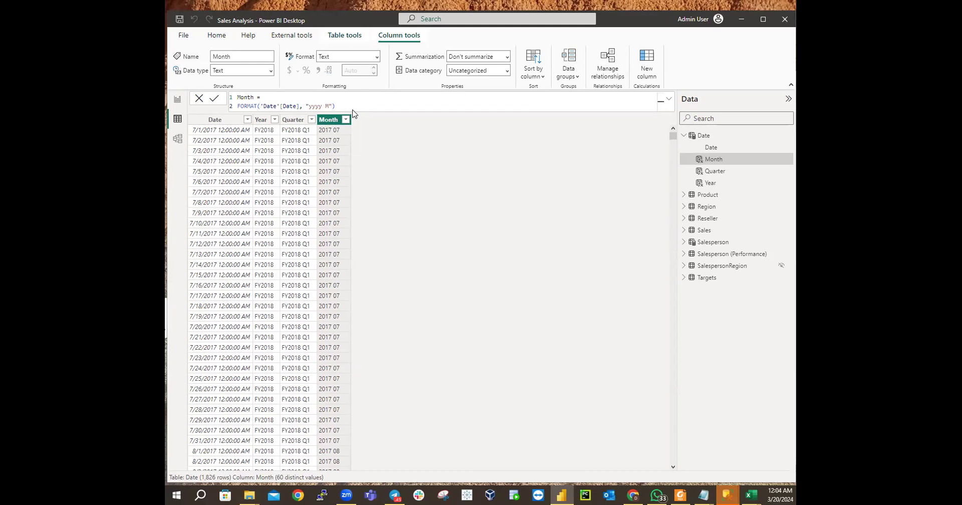
key("Return")
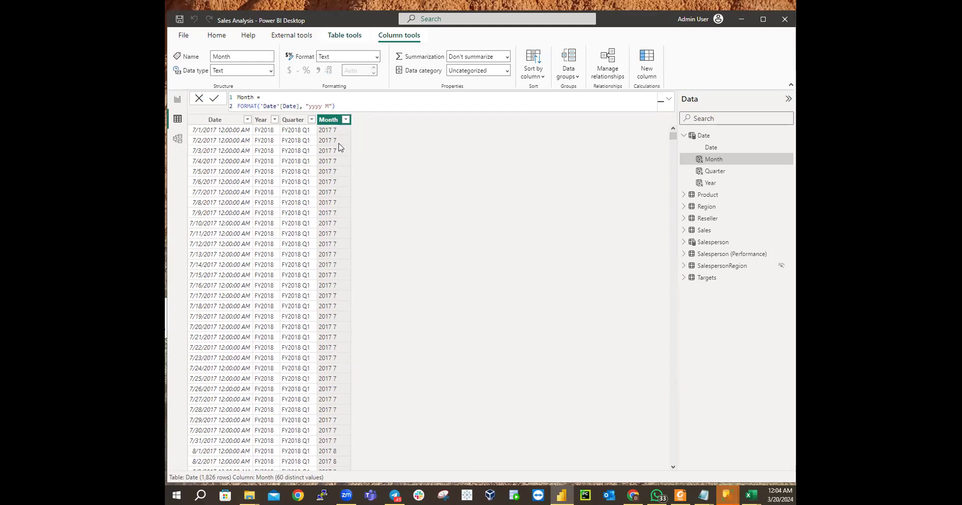
scroll(321, 247, "down", 20)
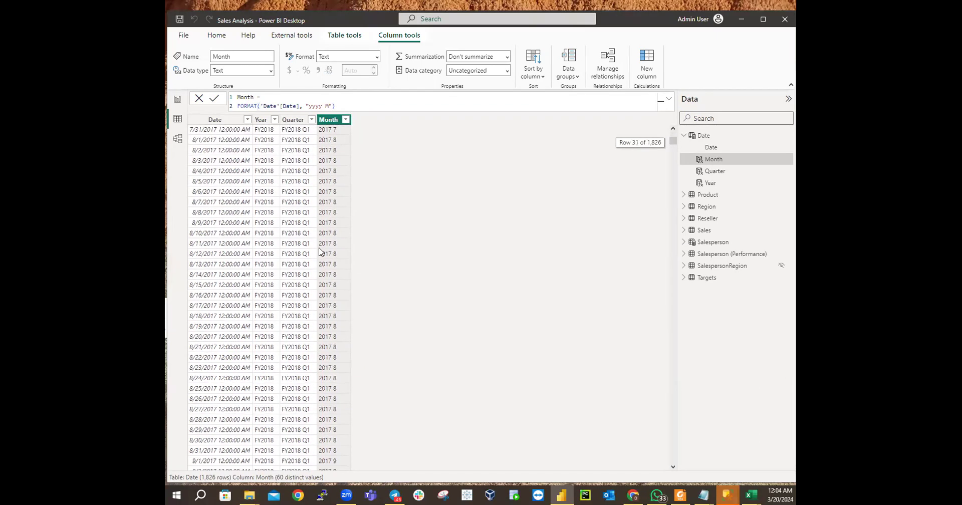
scroll(321, 247, "down", 20)
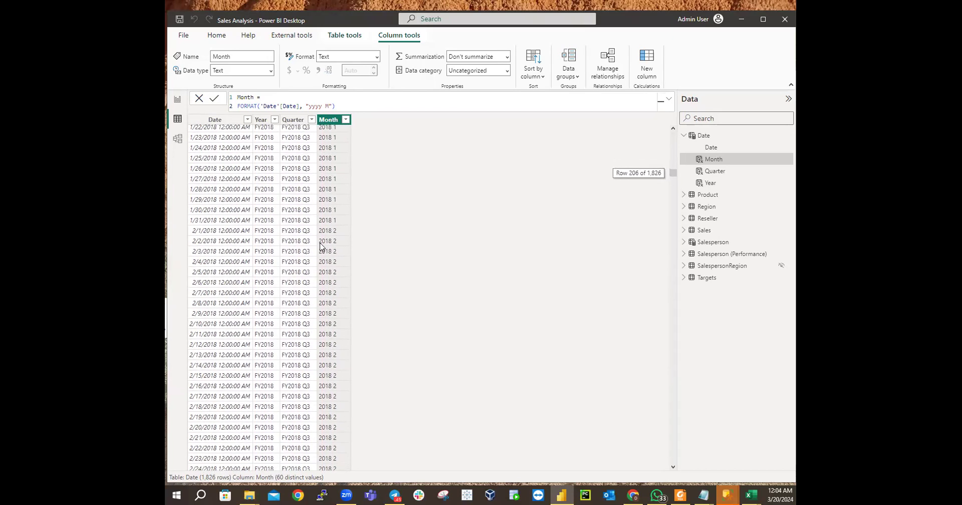
scroll(321, 242, "up", 20)
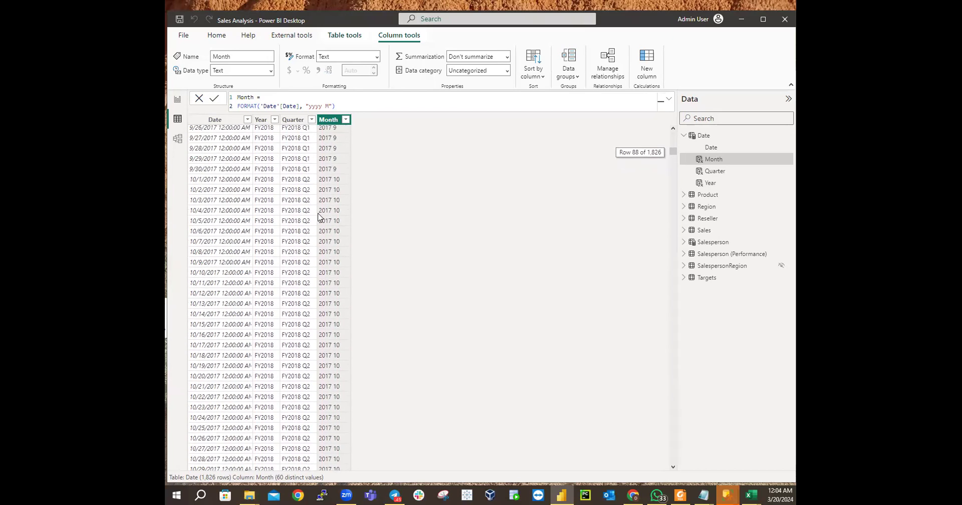
scroll(321, 215, "up", 10)
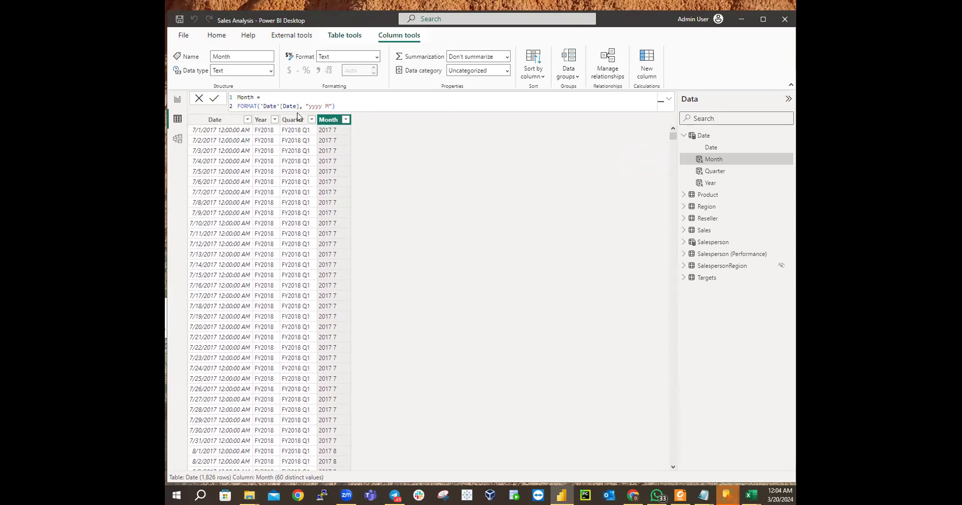
Restore the Month column's format string to "yyyy MMM"
type(")")
type("MM")
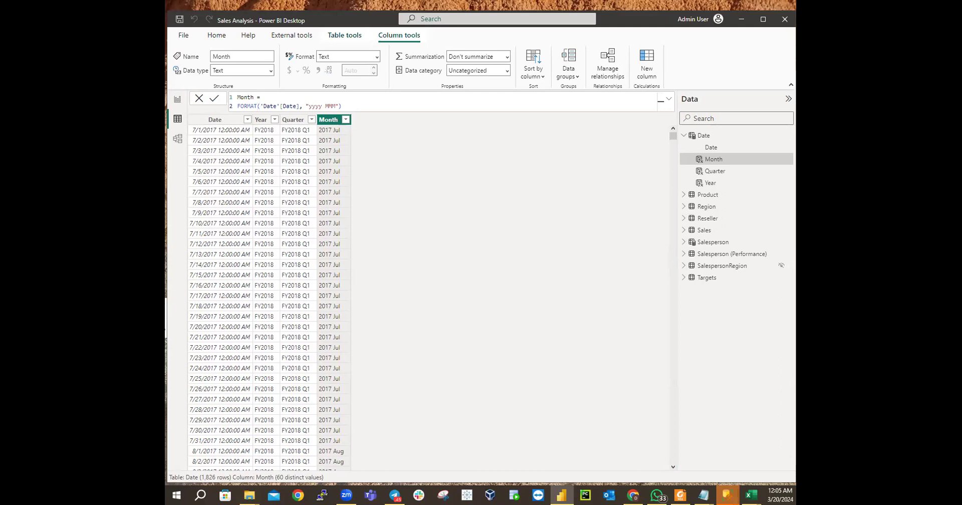
On a new report page, build a matrix visual with the Date table's Year and Month fields as its rows
left_click(176, 101)
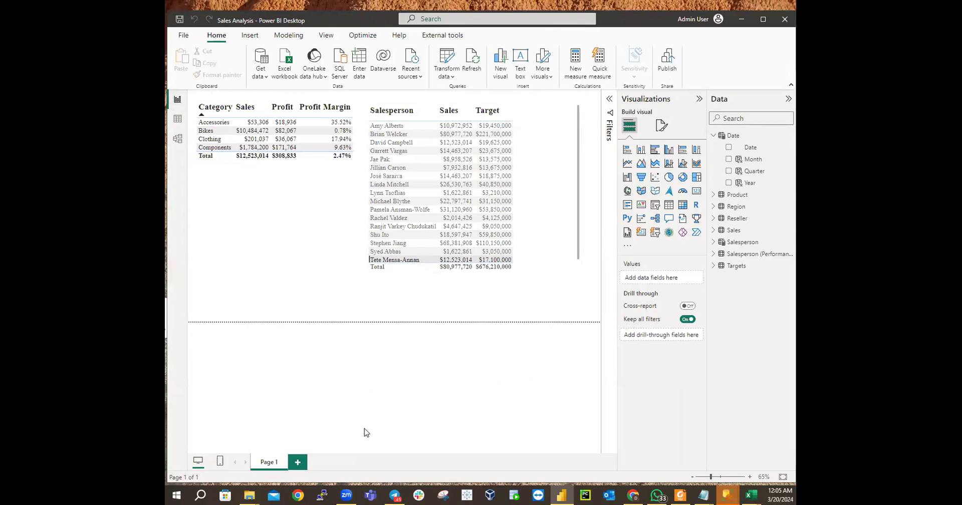
left_click(298, 462)
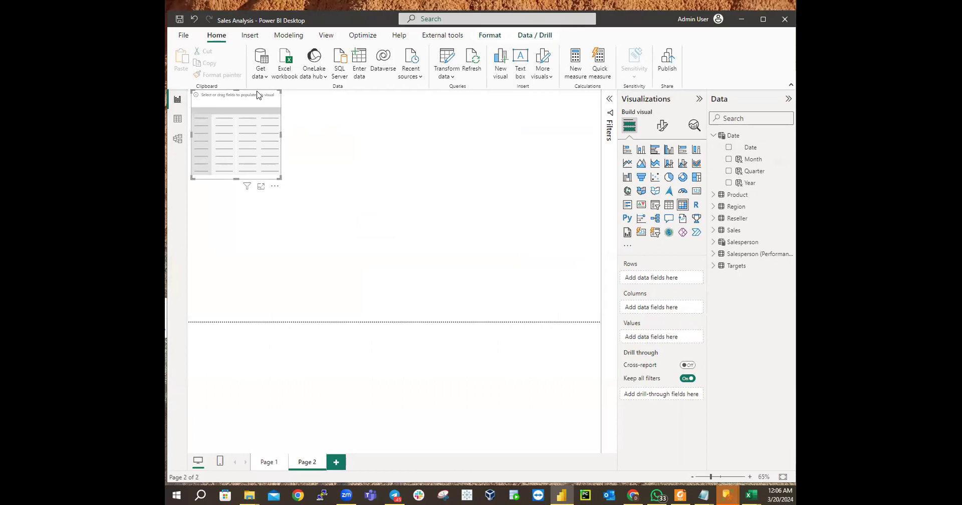
left_click_drag(258, 95, 260, 103)
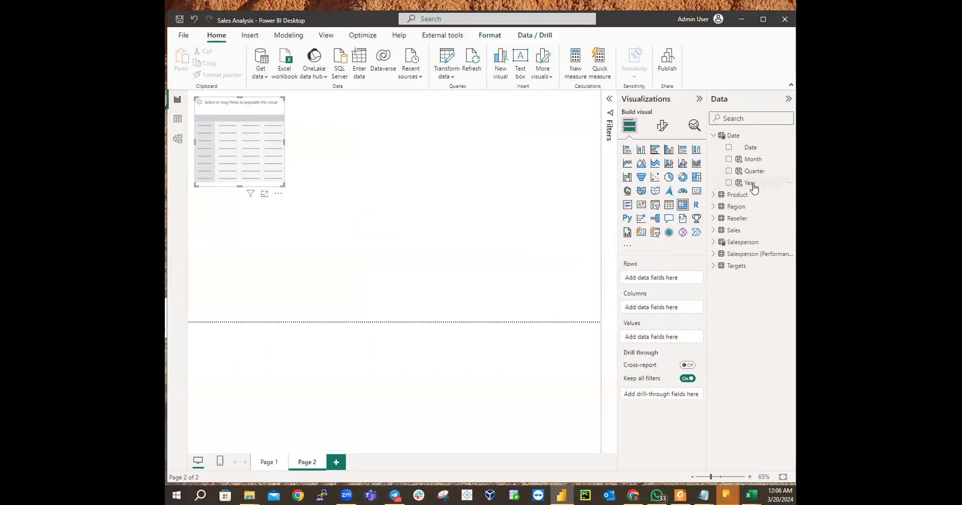
left_click_drag(748, 185, 657, 278)
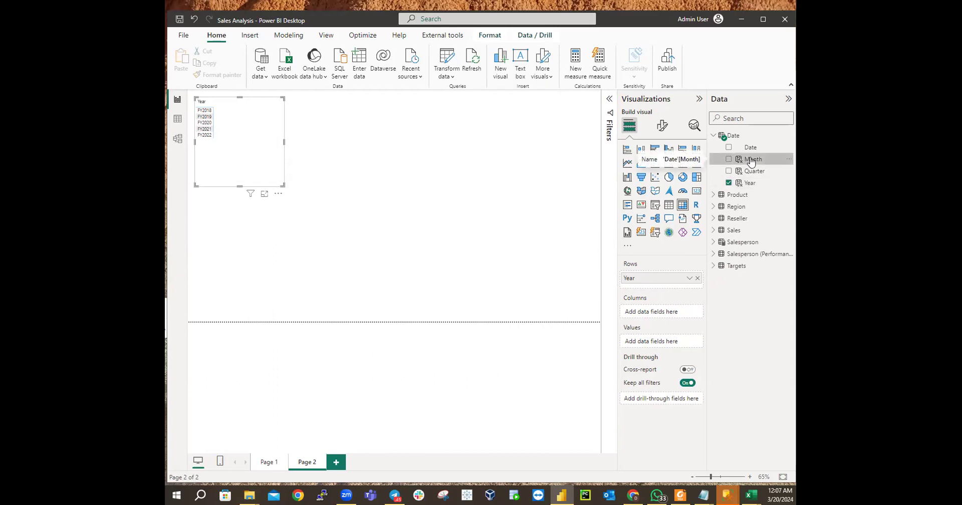
left_click_drag(749, 164, 660, 282)
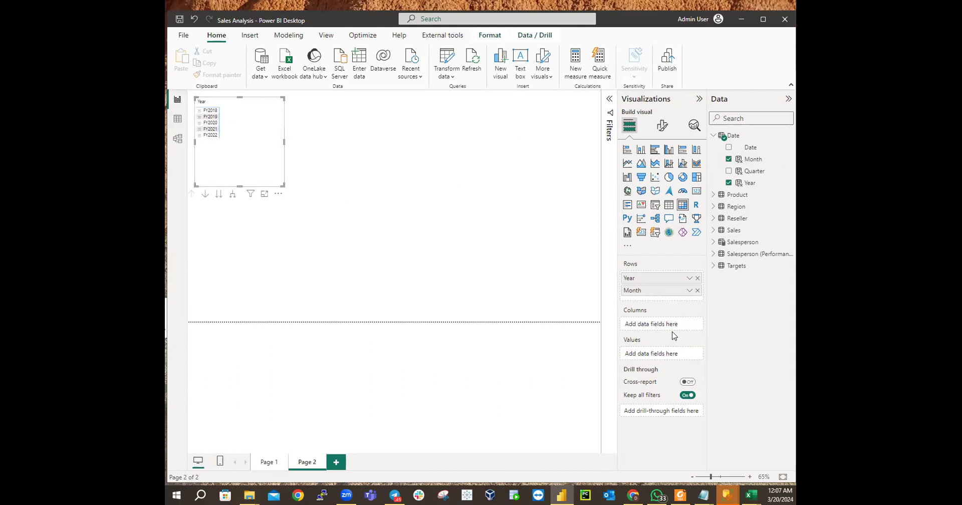
Format the matrix column headers in Times New Roman at font size 20
left_click(661, 128)
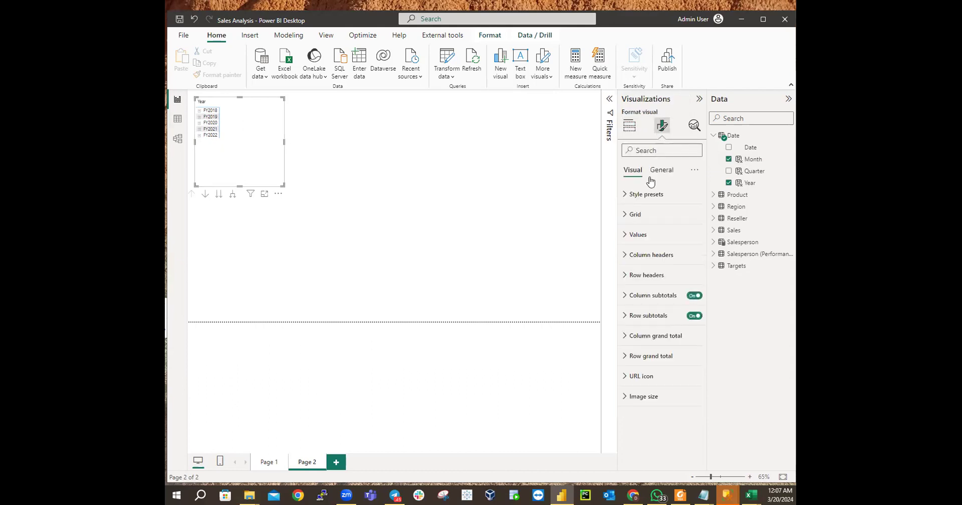
left_click(635, 214)
left_click(636, 214)
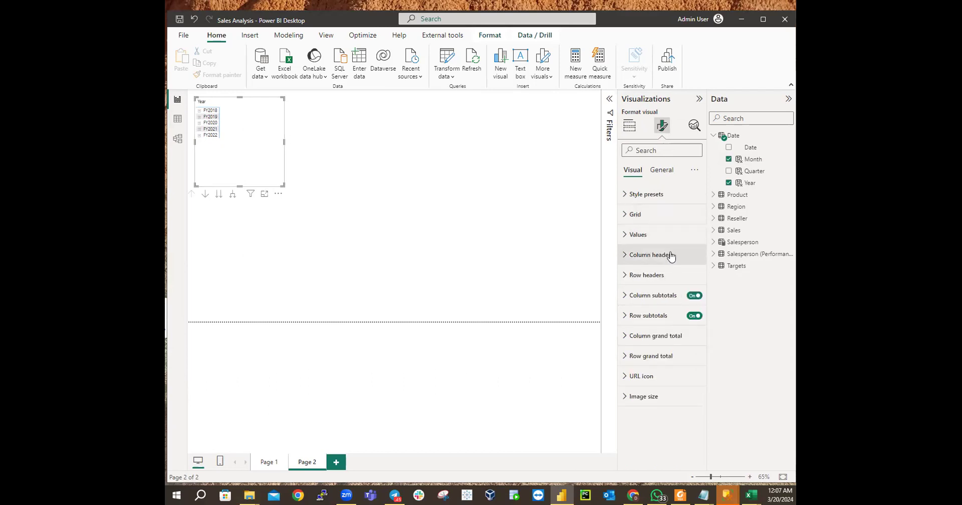
left_click(640, 255)
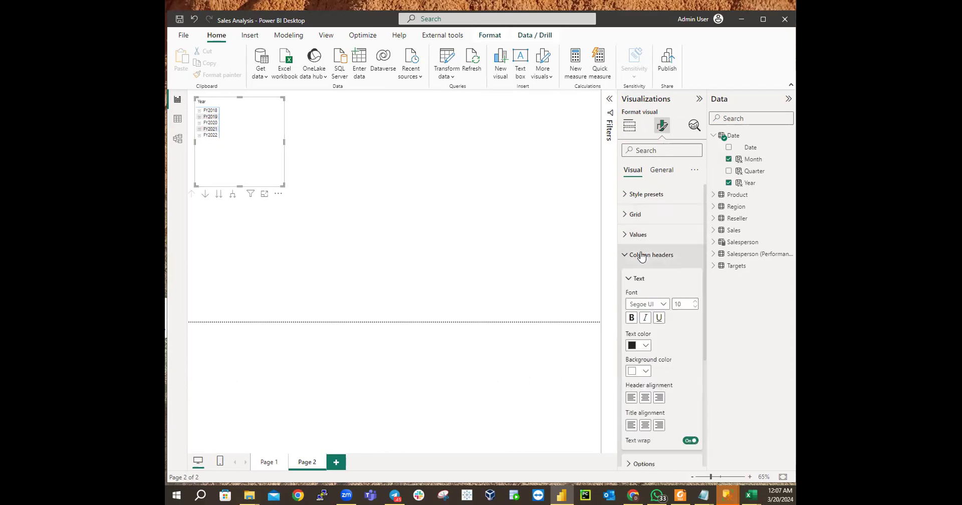
left_click(662, 305)
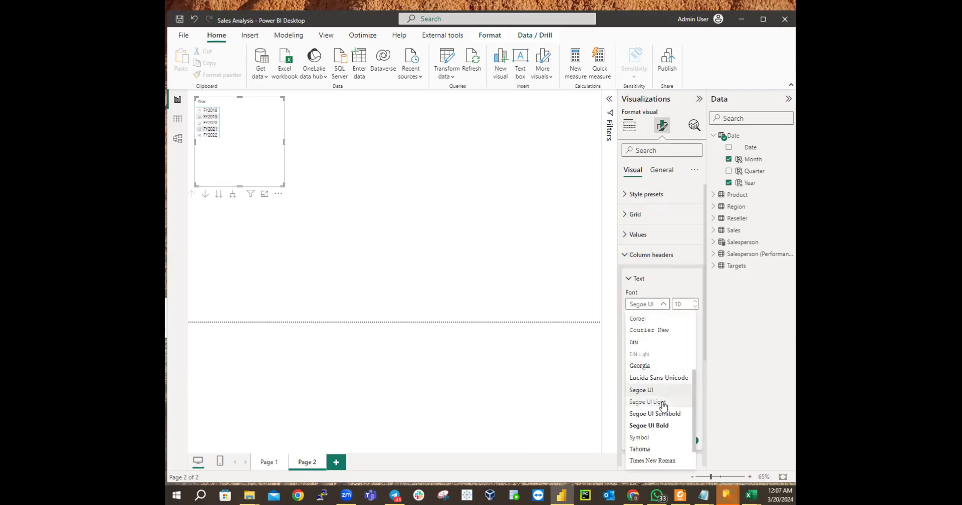
left_click(654, 460)
double_click(688, 304)
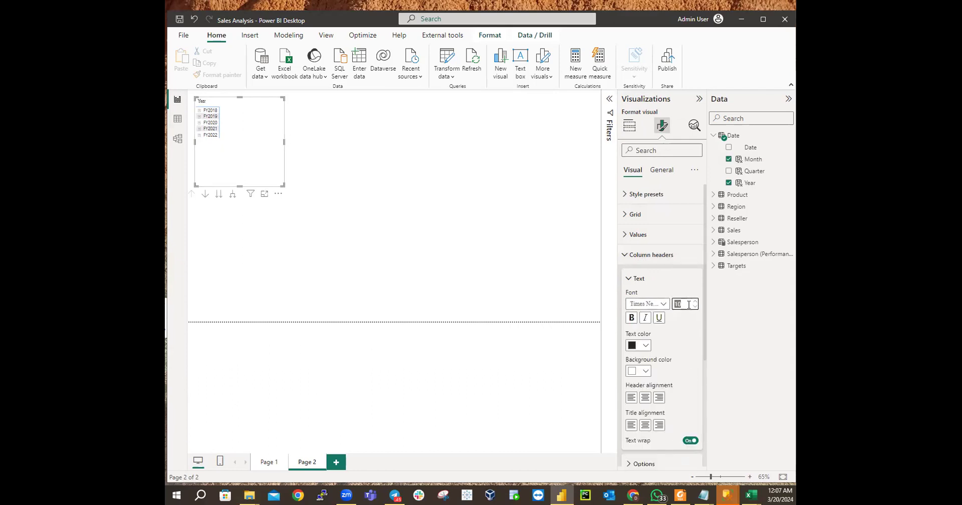
type("2")
key("Return")
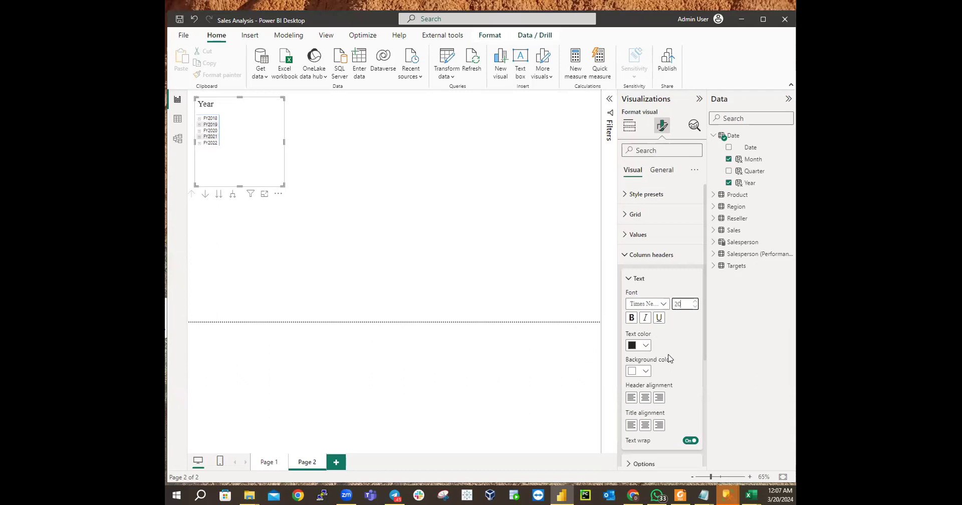
left_click(625, 256)
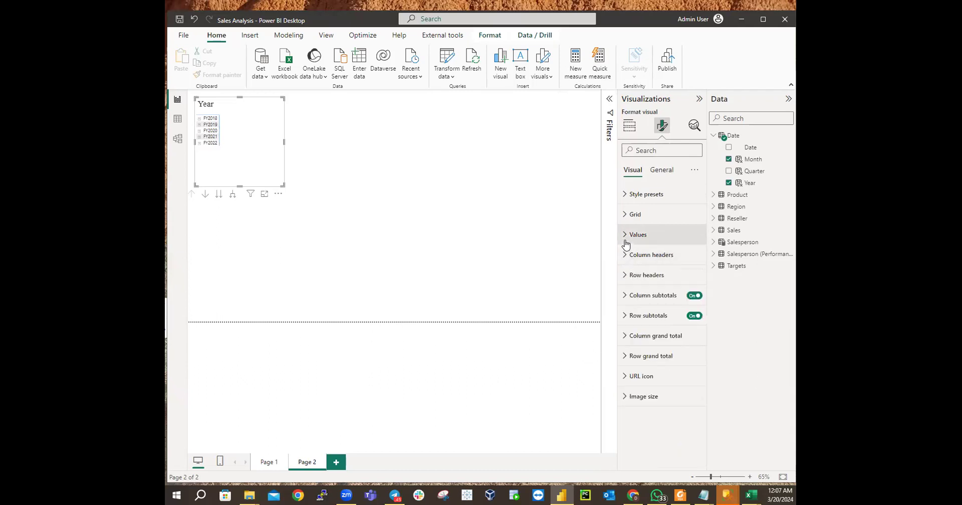
Set the matrix values font to Times New Roman and change its font size
left_click(627, 235)
left_click(662, 281)
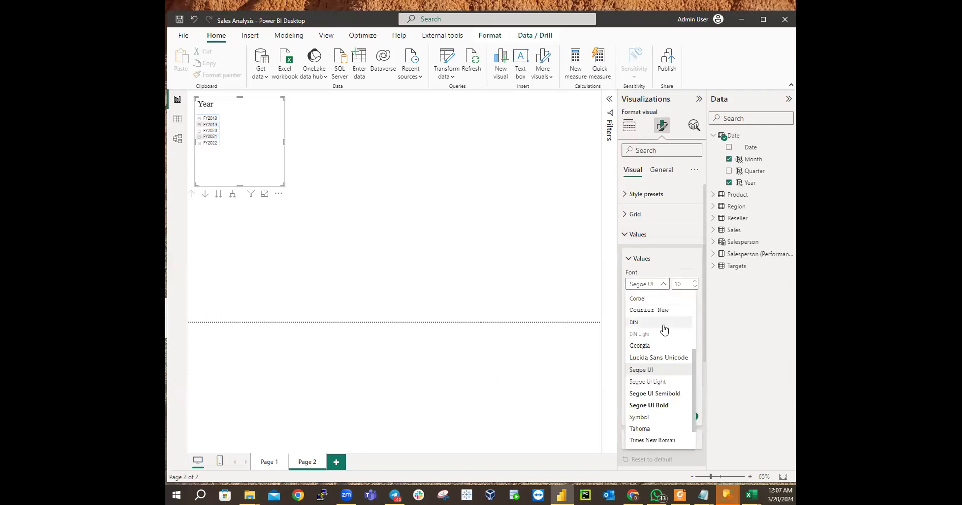
left_click(658, 434)
left_click(682, 284)
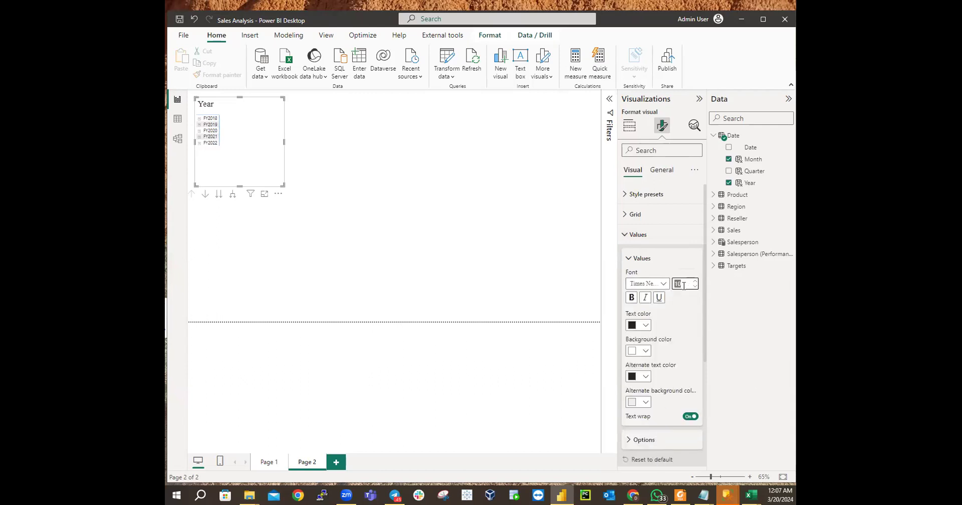
type("1")
Remove Month from the matrix rows and add it back below Year
left_click(629, 126)
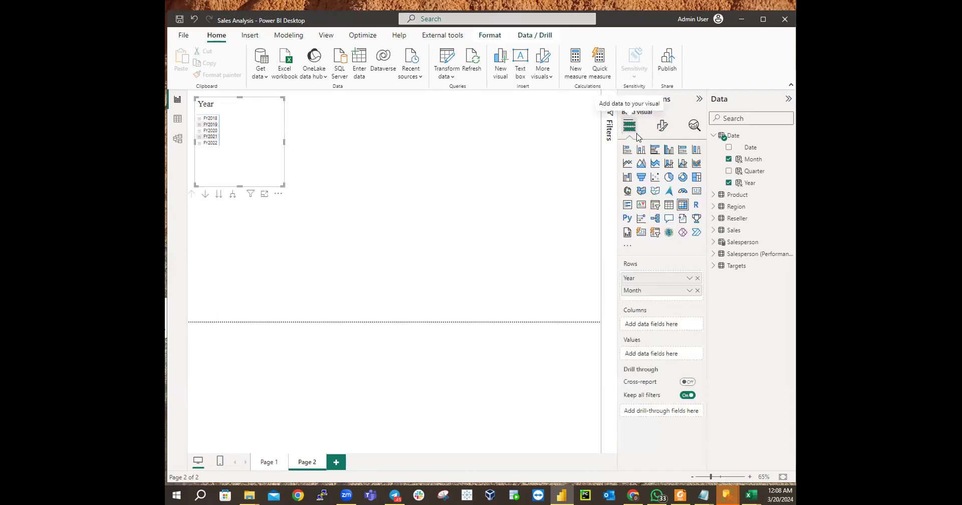
left_click(696, 290)
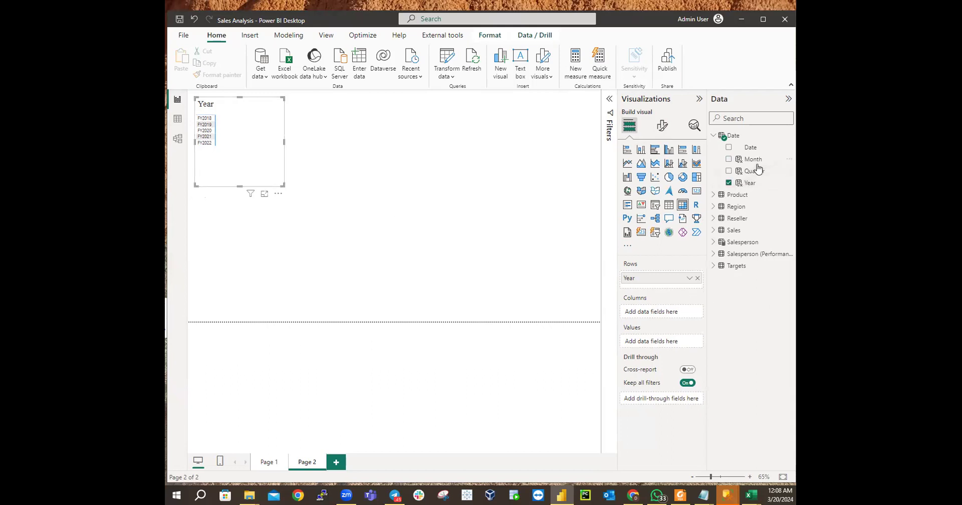
left_click_drag(753, 161, 670, 283)
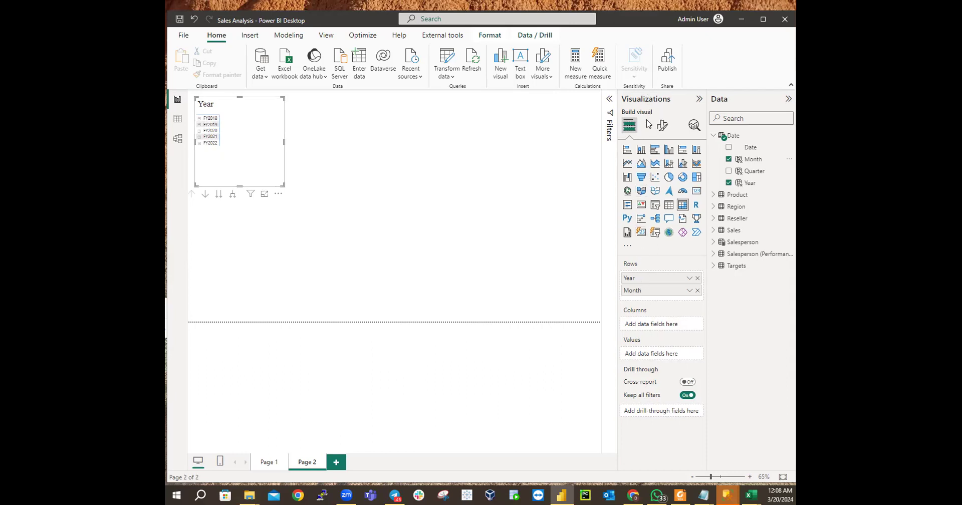
Increase the font size of the matrix values, trying 20
left_click(662, 125)
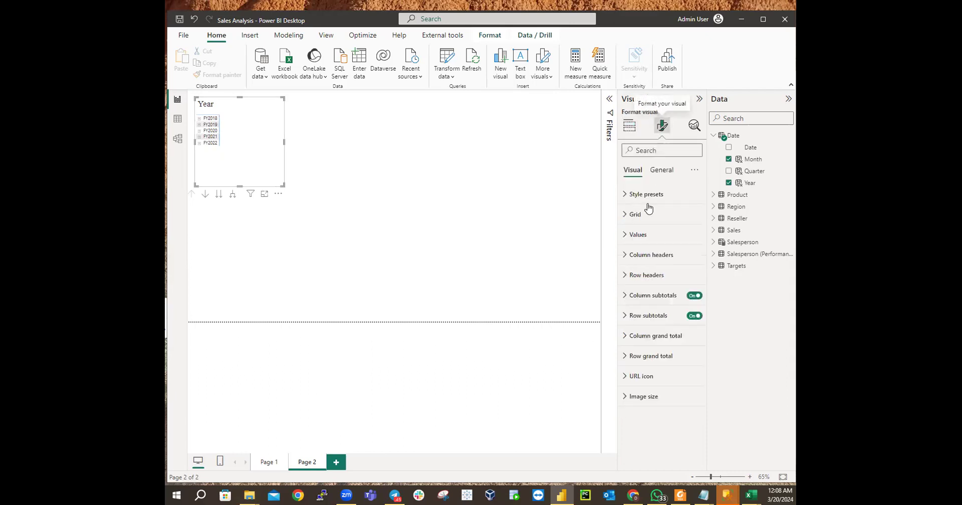
left_click(627, 236)
left_click(684, 283)
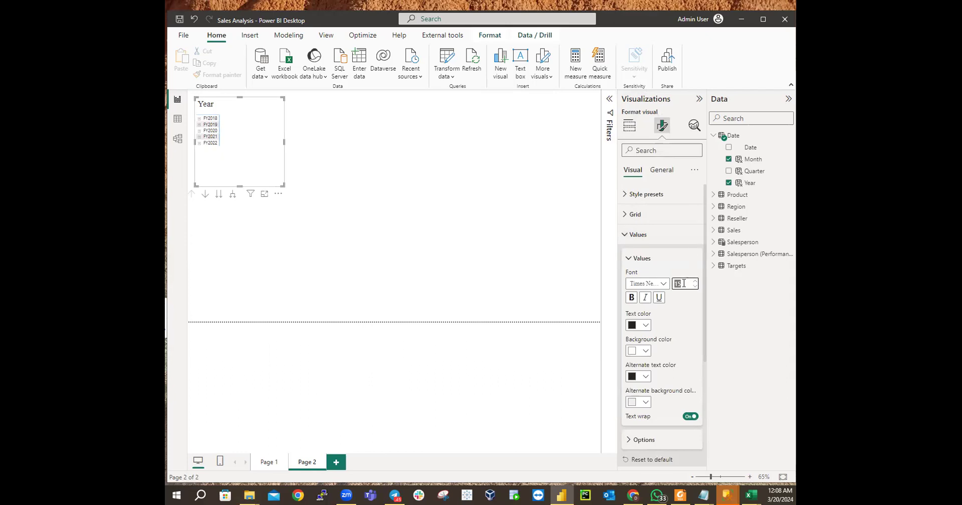
type("2")
type("0")
type("5")
left_click(630, 257)
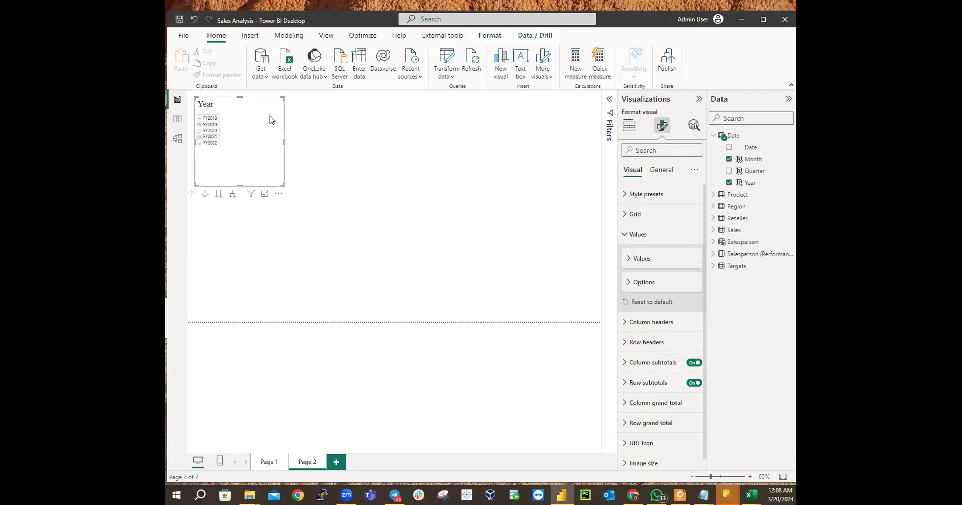
Enlarge the matrix and expand FY2018, FY2019 and FY2020 to list their months
left_click(199, 118)
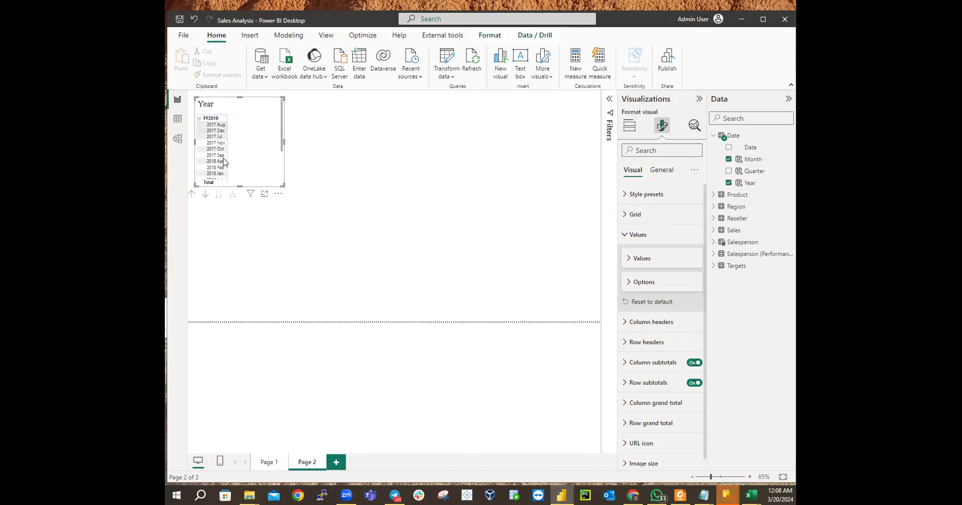
left_click_drag(283, 186, 425, 272)
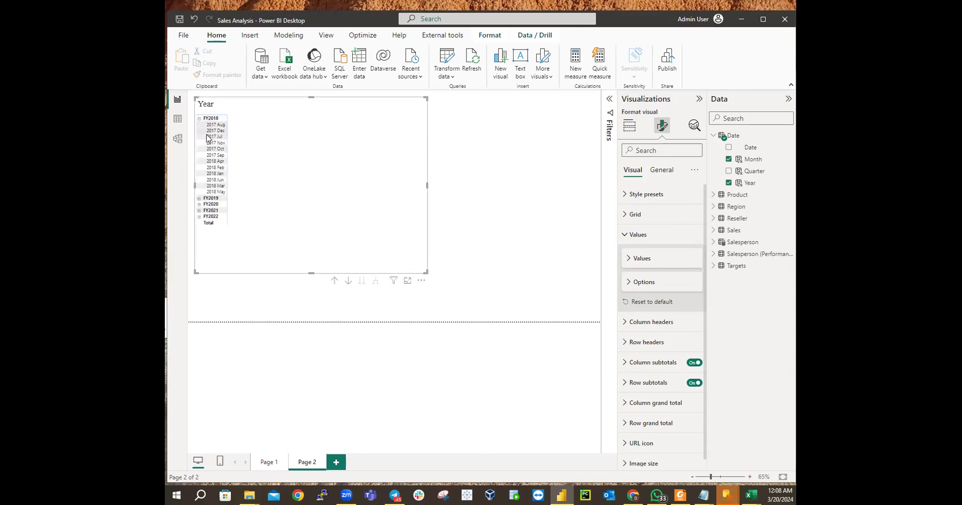
left_click(199, 199)
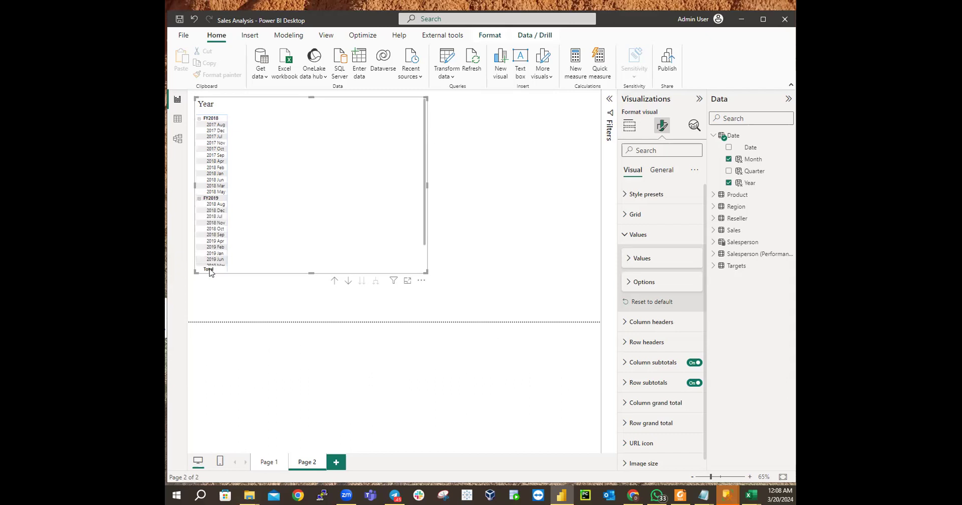
scroll(219, 183, "down", 2)
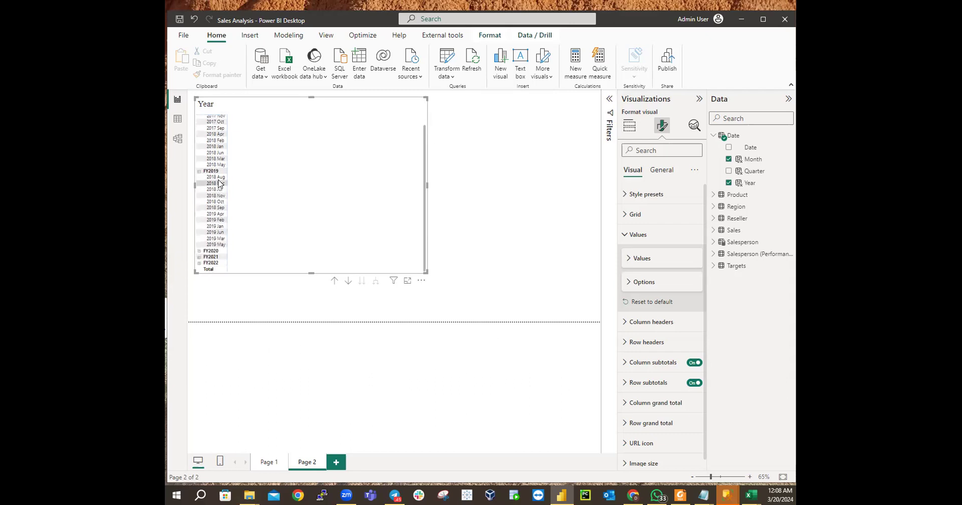
left_click(198, 250)
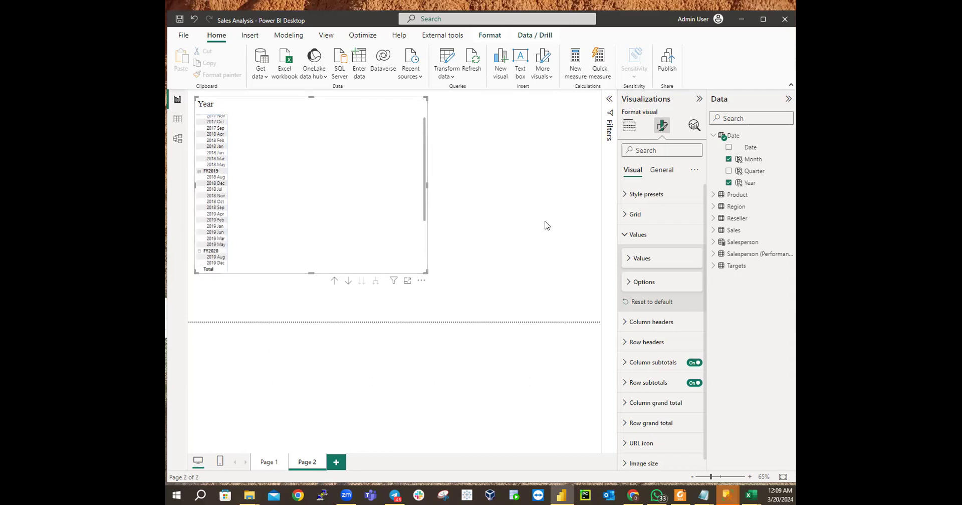
Move the matrix slightly lower on the report page
left_click(631, 134)
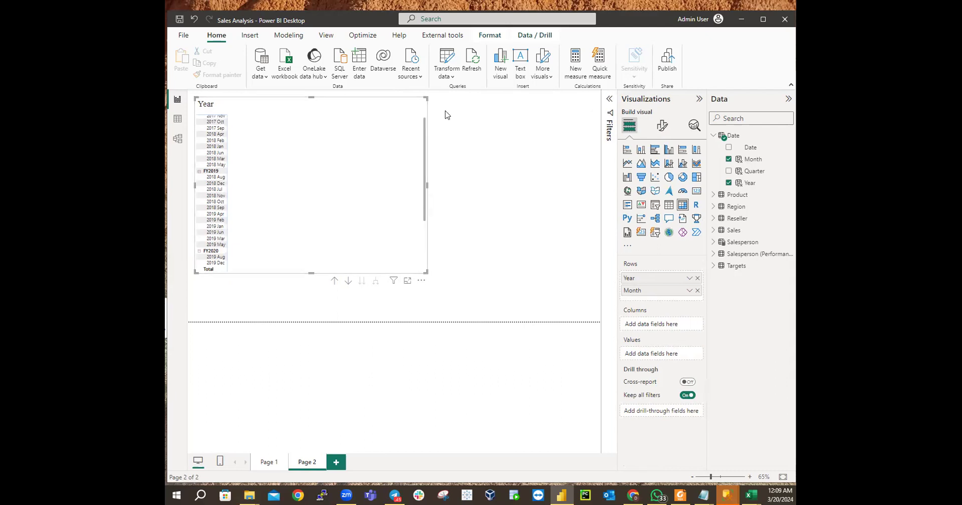
left_click(480, 118)
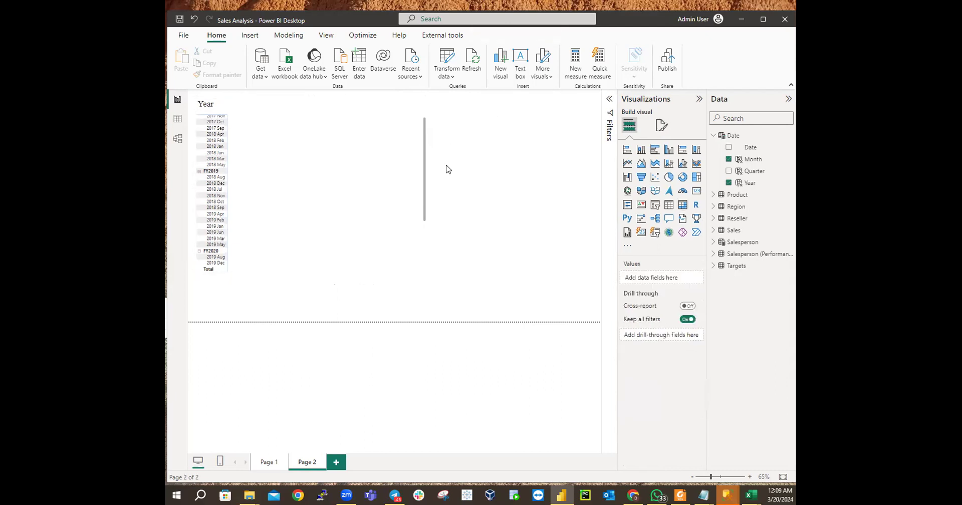
left_click(377, 110)
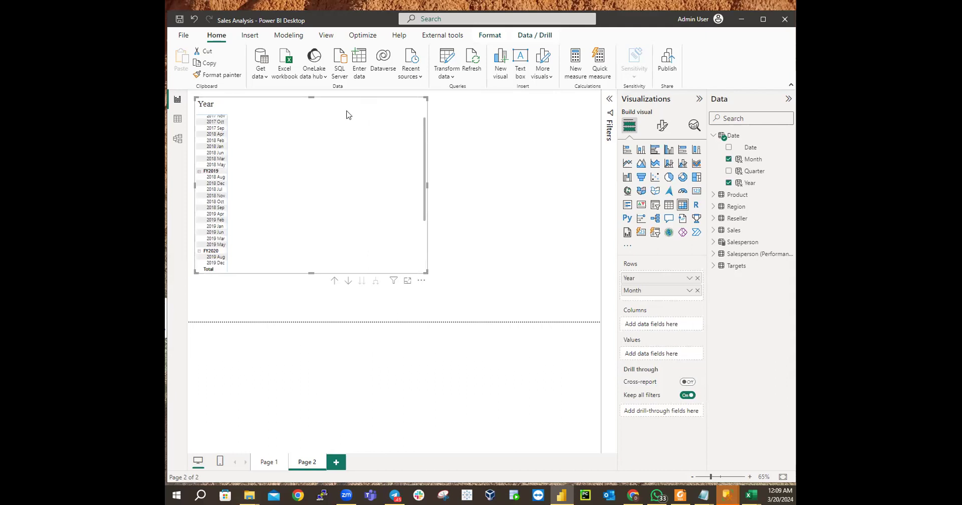
left_click(247, 92)
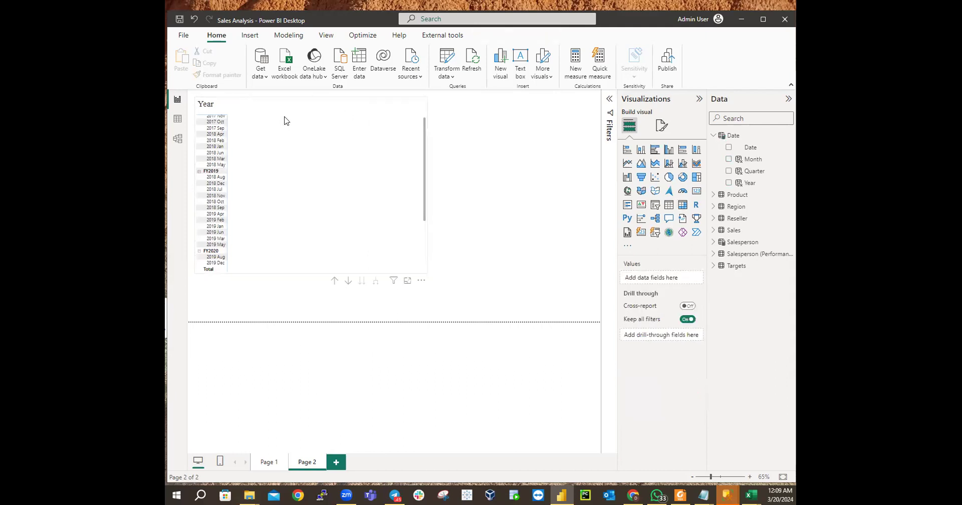
mouse_move(393, 253)
left_mouse_down()
mouse_move(409, 283)
mouse_move(391, 256)
left_mouse_up()
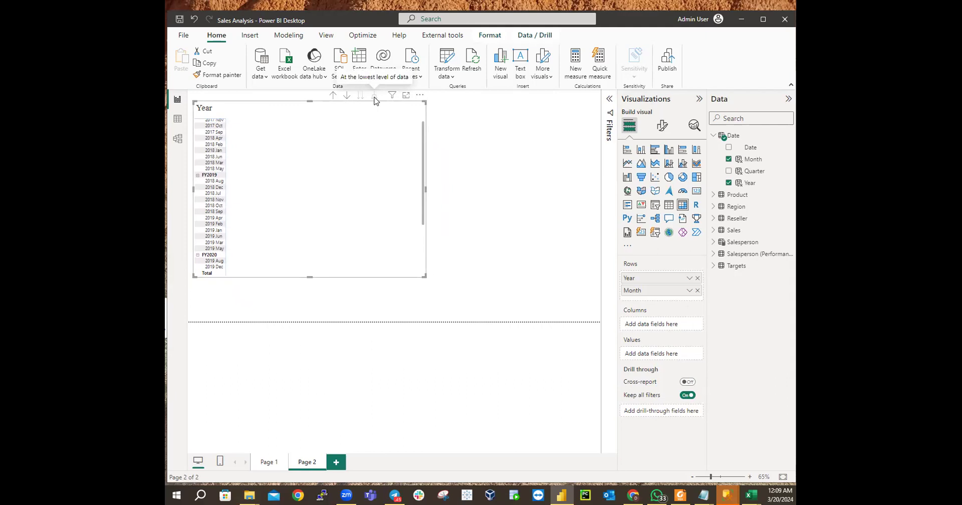
Expand all fiscal years in the matrix down to month level and enlarge the visual to the page's lower edge
left_click(330, 95)
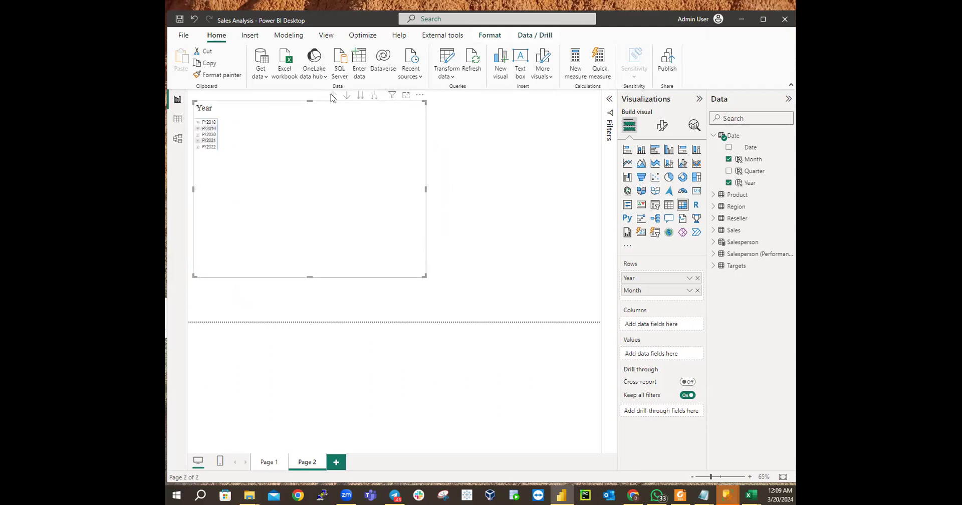
left_click(374, 96)
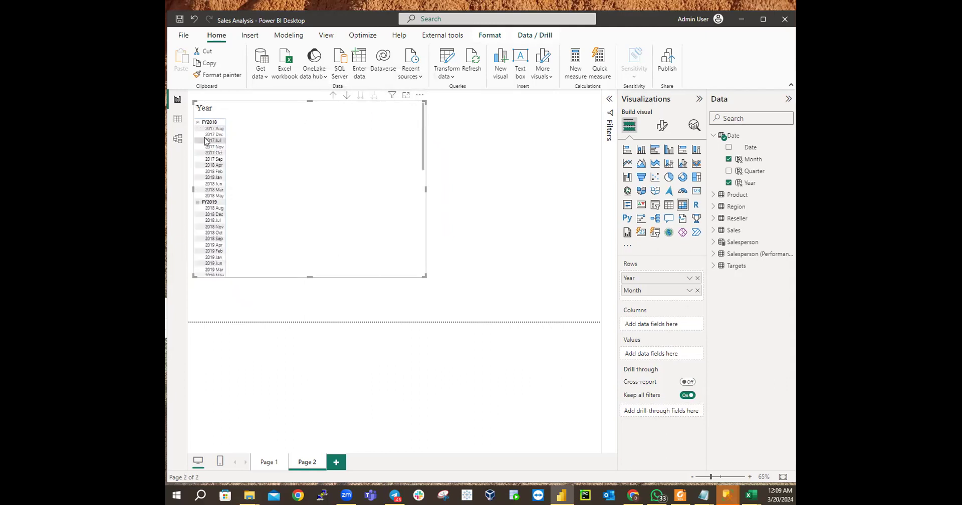
left_click_drag(425, 276, 449, 322)
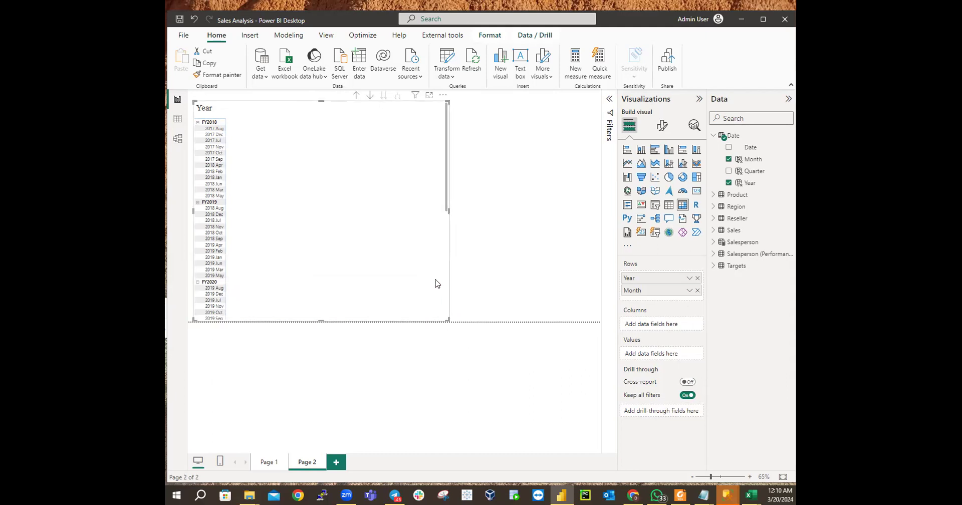
Examine the month order under each fiscal year and drill the matrix back up to year level
scroll(219, 200, "down", 10)
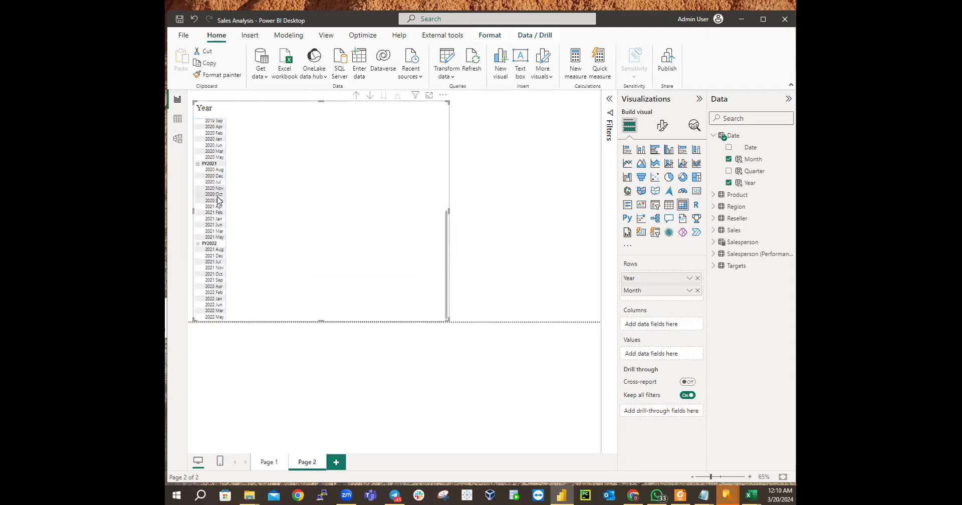
scroll(218, 201, "up", 10)
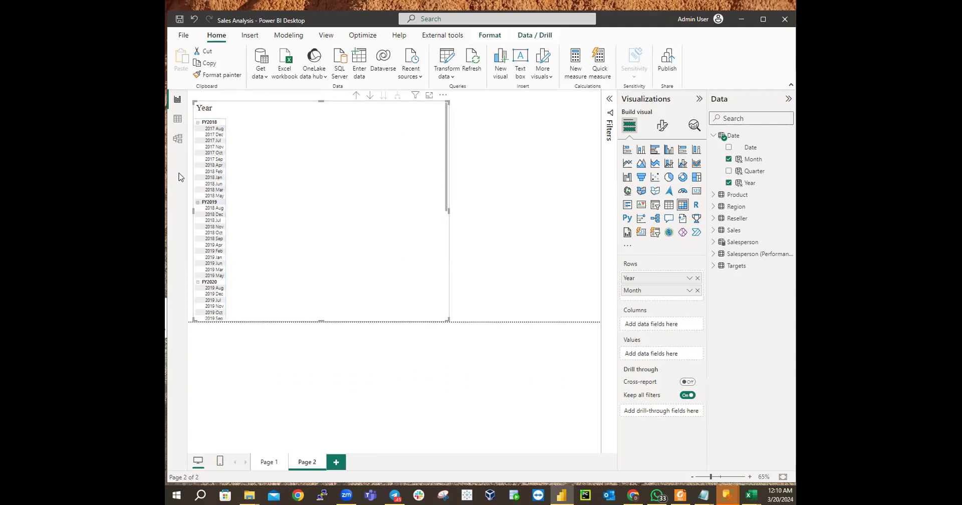
left_click(355, 95)
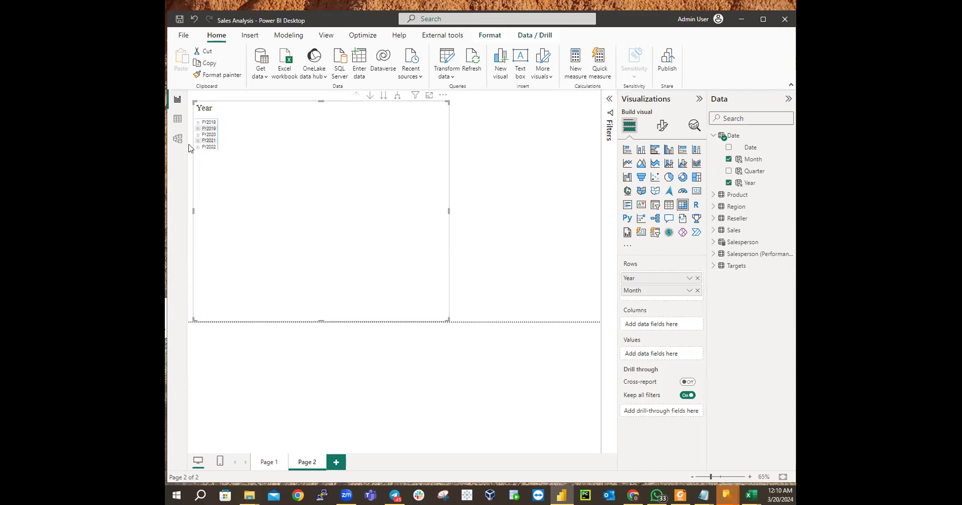
Show the Date table's data and copy the MonthKey column definition, including its example line, from Snippets.txt in Notepad
left_click(178, 120)
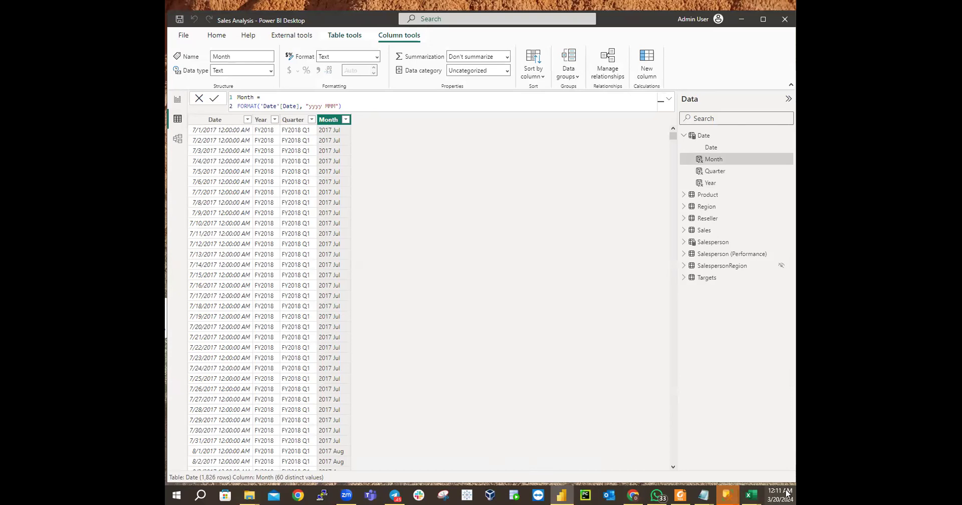
mouse_move(703, 495)
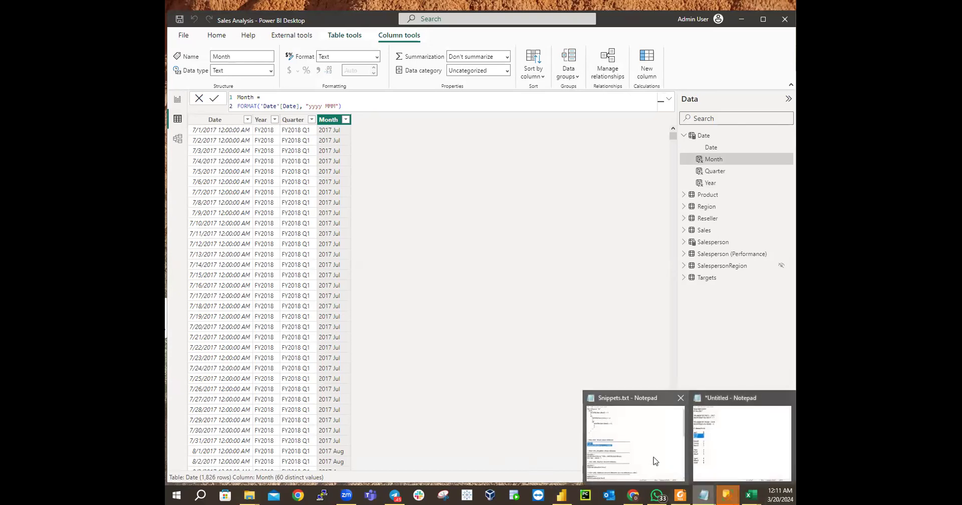
left_click(587, 435)
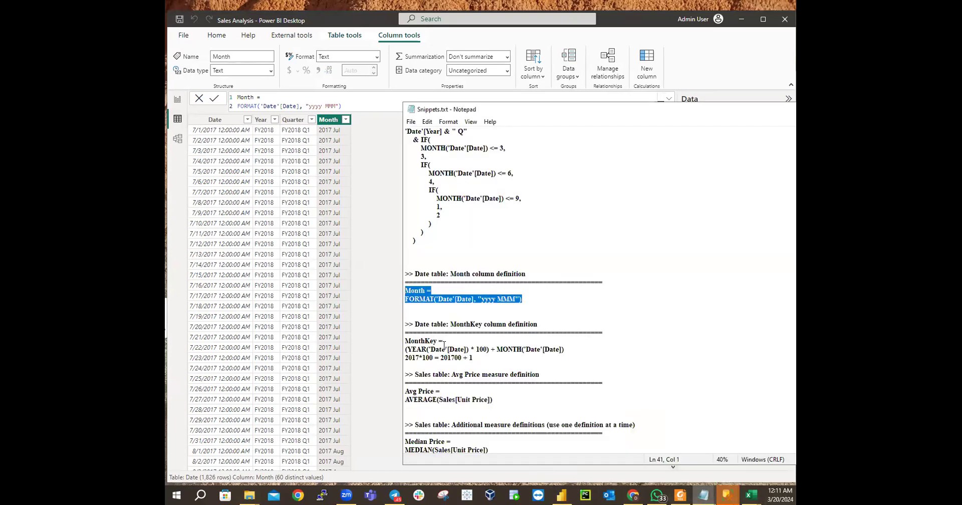
left_click_drag(404, 342, 486, 358)
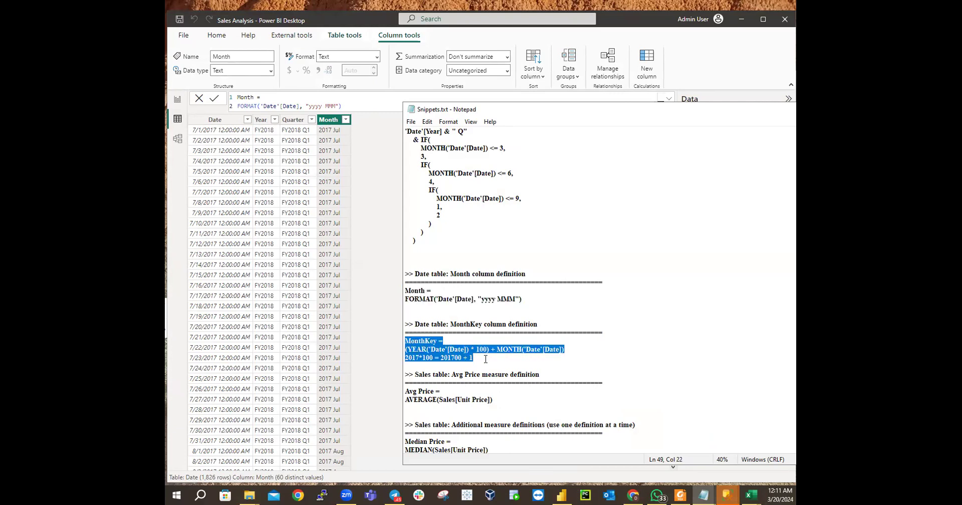
right_click(435, 351)
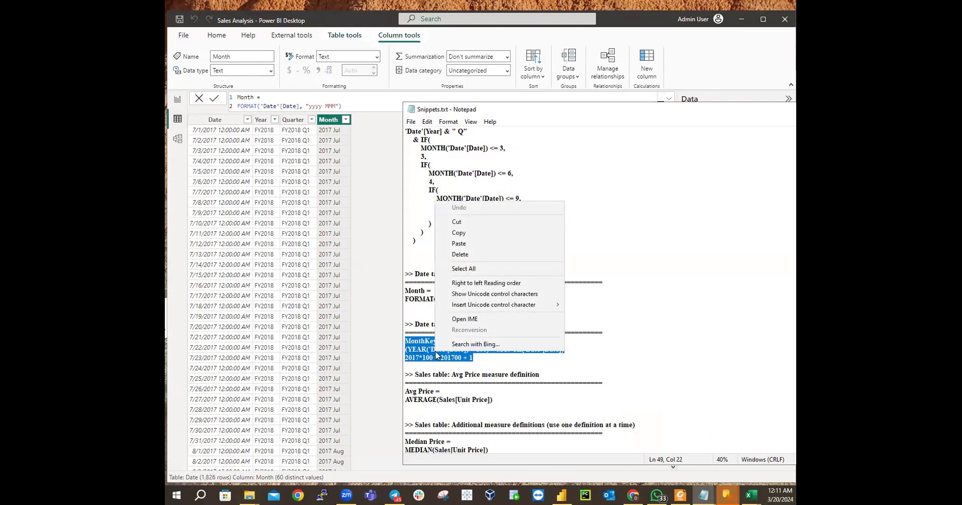
left_click(464, 235)
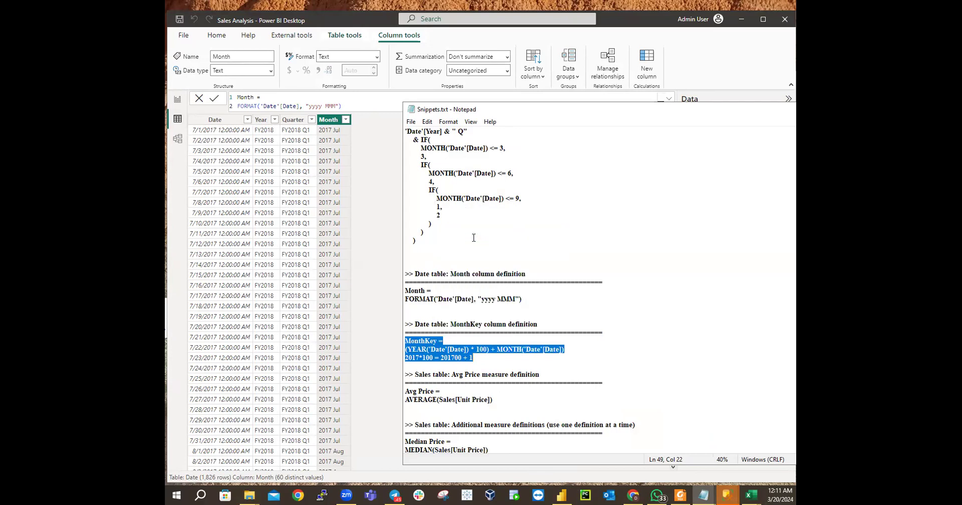
Back in Power BI Desktop, add a calculated column to the Date table using the copied MonthKey definition
left_click(369, 112)
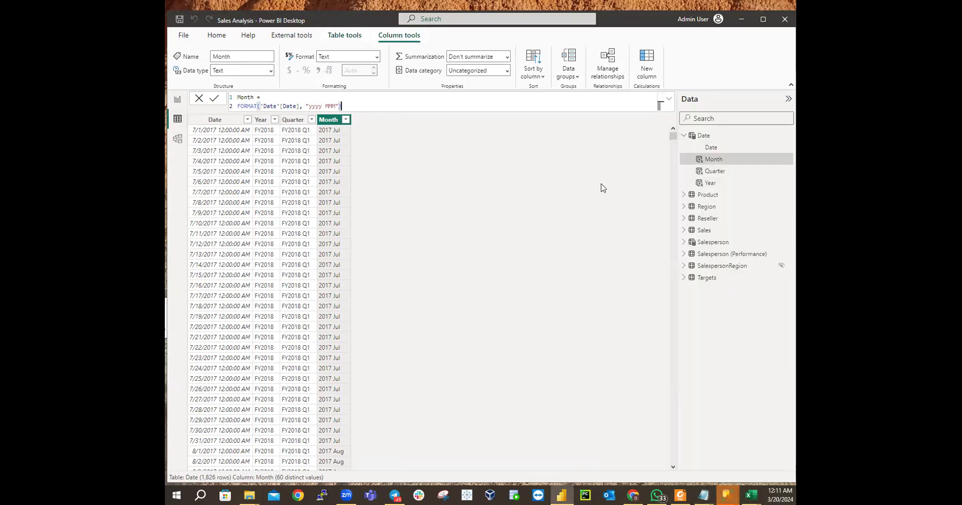
left_click(647, 67)
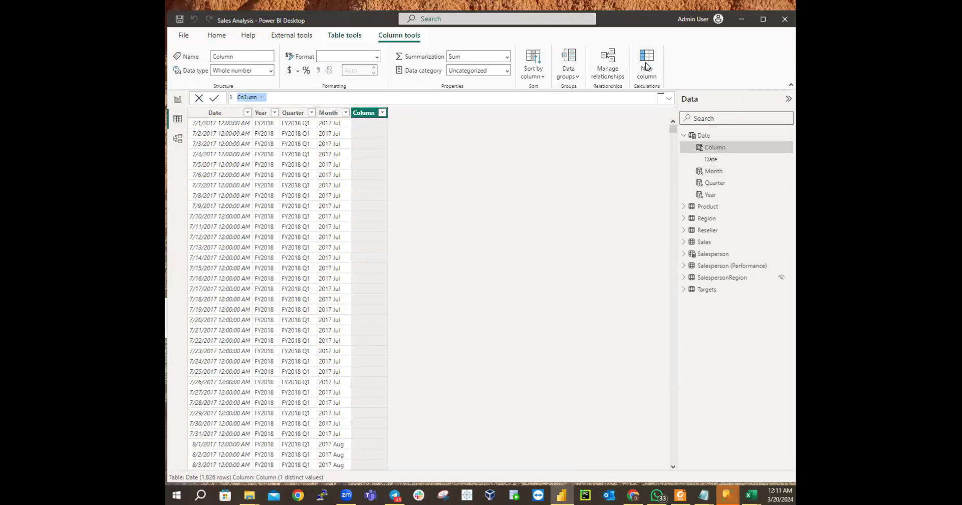
key("ctrl+v")
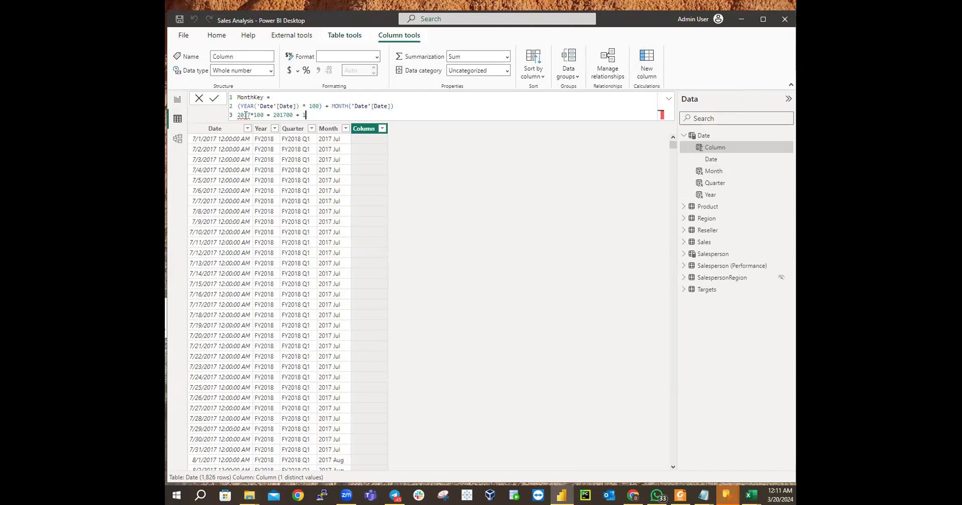
Try to join the example line "2017*100 = 201700 + 1" to the MonthKey formula line, and undo it
double_click(239, 115)
key("BackSpace")
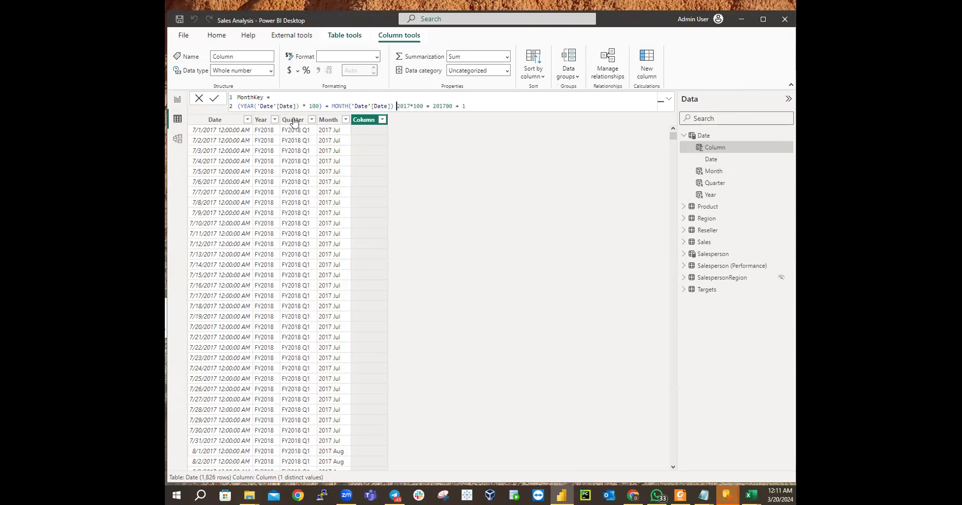
left_click(509, 109)
key("ctrl+z")
key("ctrl+z")
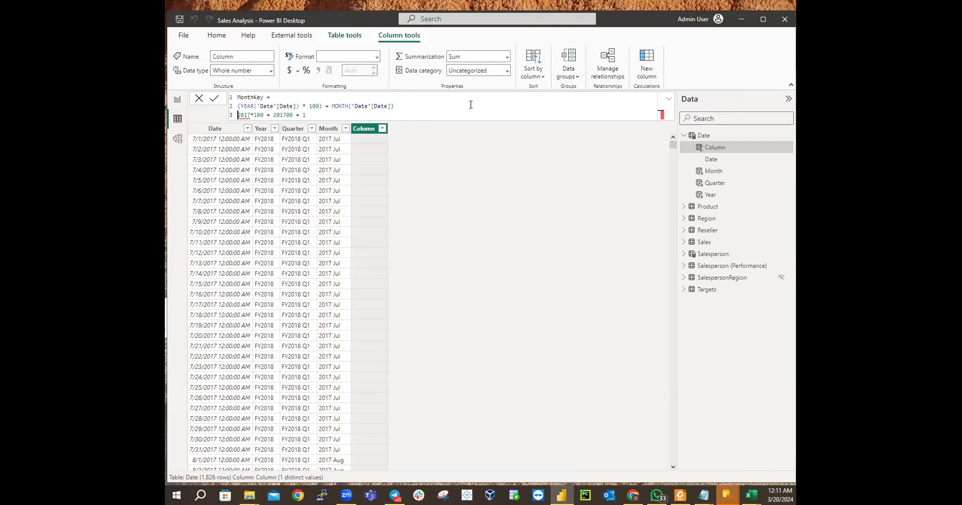
Try to commit the MonthKey formula with the example line "2017*100 = 201700 + 1" joined to the MONTH expression, first with and then without a space
key("BackSpace")
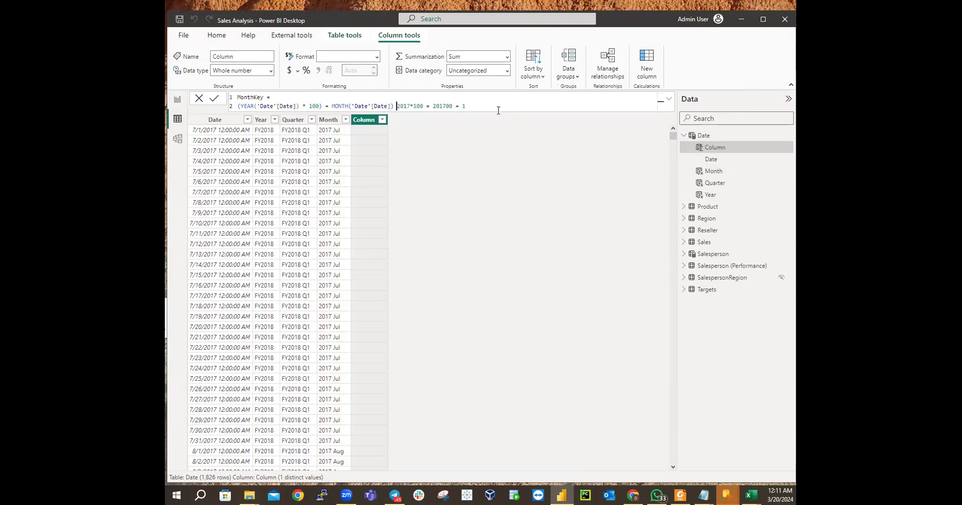
left_click(483, 106)
key("Return")
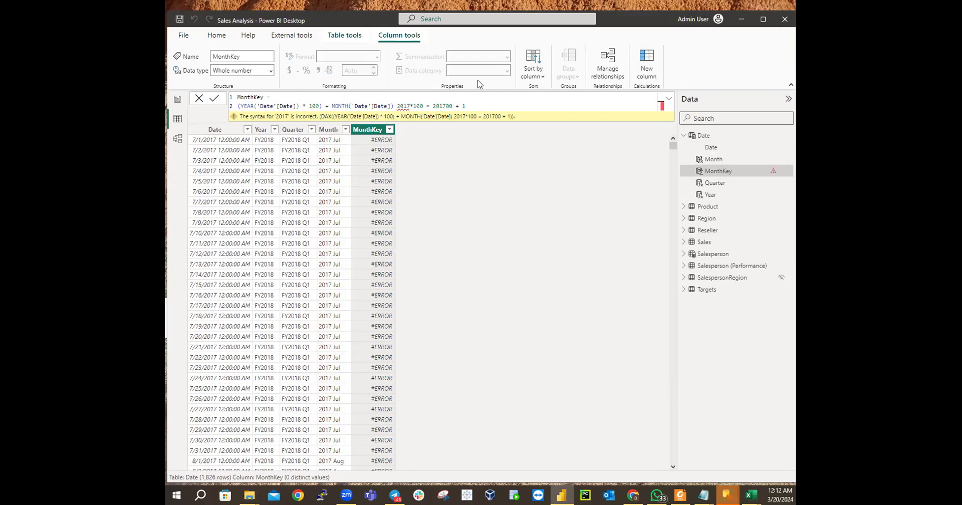
left_click(396, 106)
key("BackSpace")
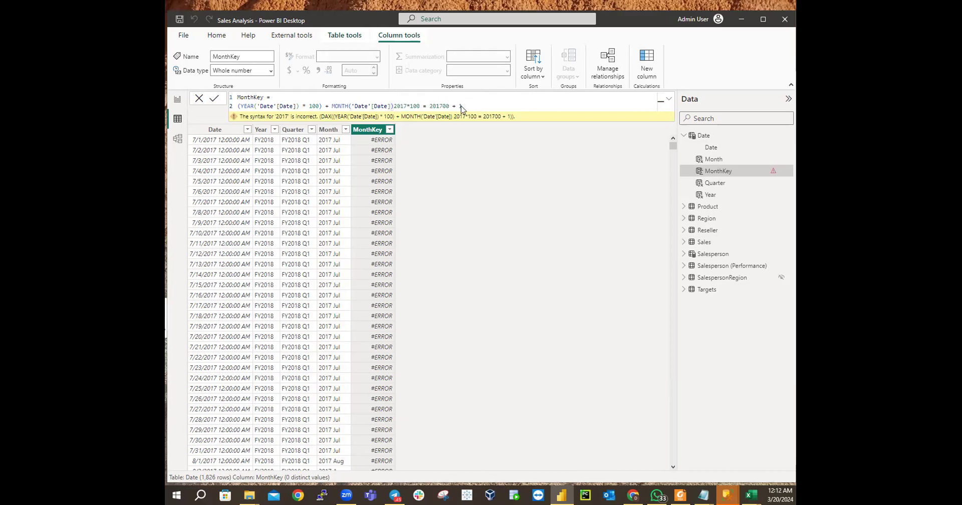
key("Return")
Split the example calculation starting with 2017*100 back onto its own line in the MonthKey formula
left_click_drag(394, 106, 407, 105)
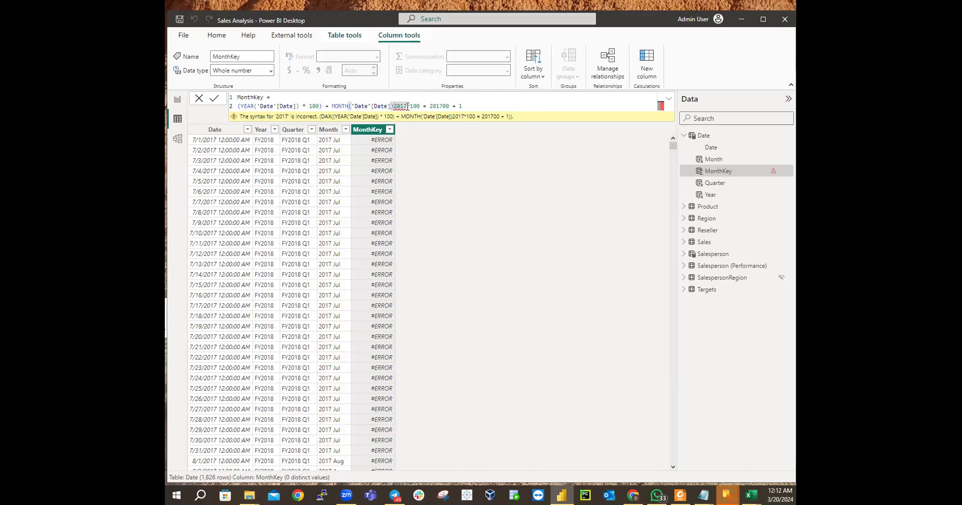
key("Left")
key("shift+Return")
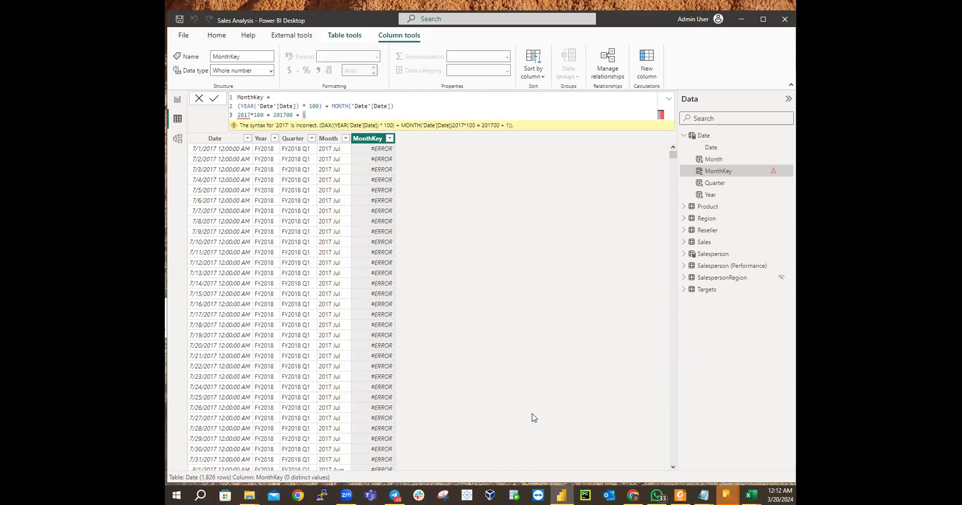
Switch to Snippets.txt in Notepad and check the MonthKey column definition, reselecting all three of its lines
mouse_move(703, 495)
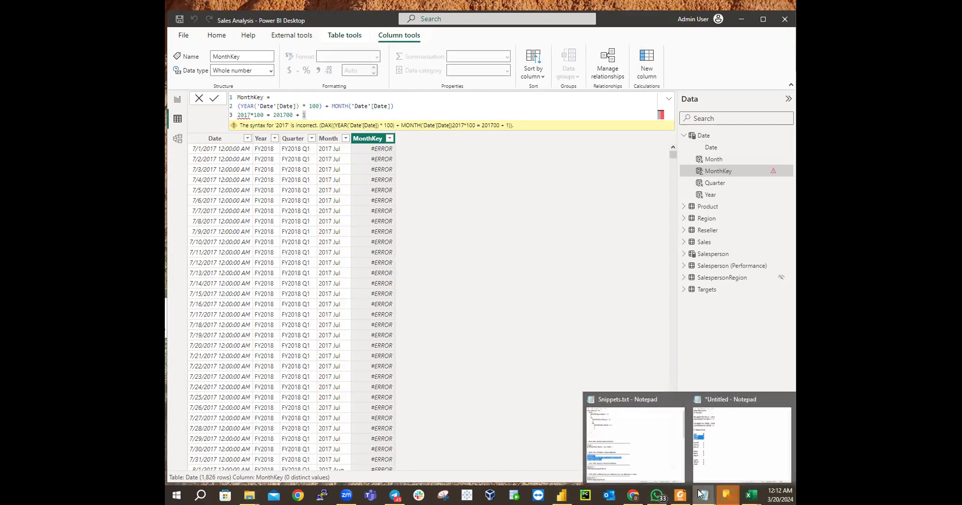
left_click(625, 469)
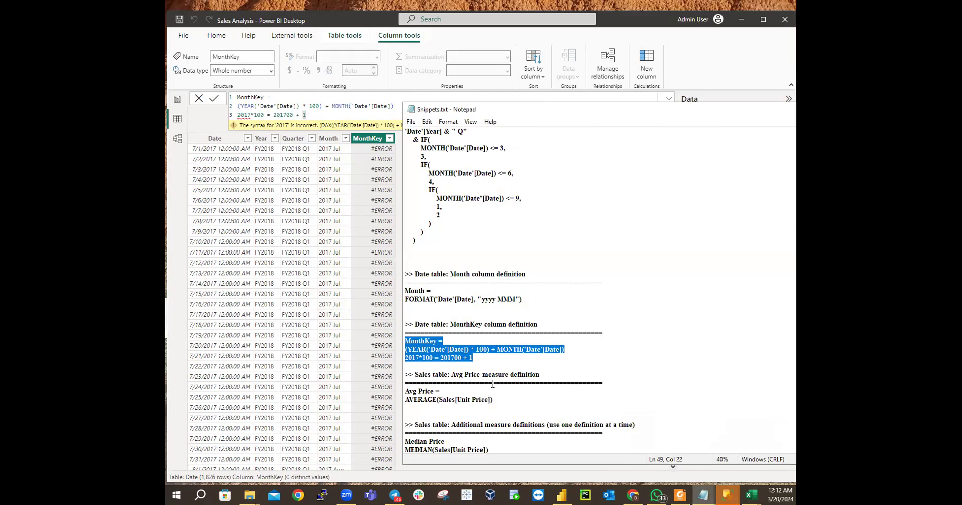
left_click(482, 368)
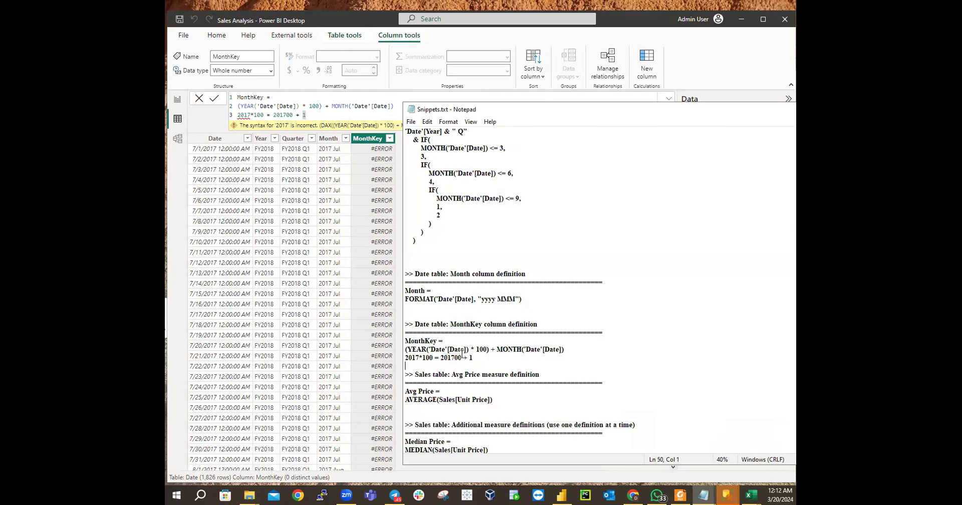
left_click_drag(405, 341, 490, 359)
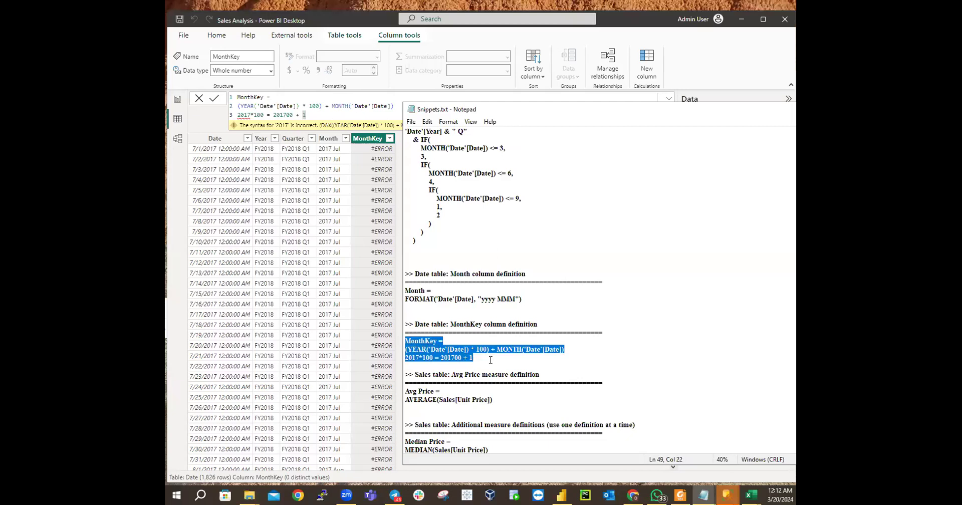
Back in Power BI Desktop, delete the MonthKey column from the Date table
left_click(344, 109)
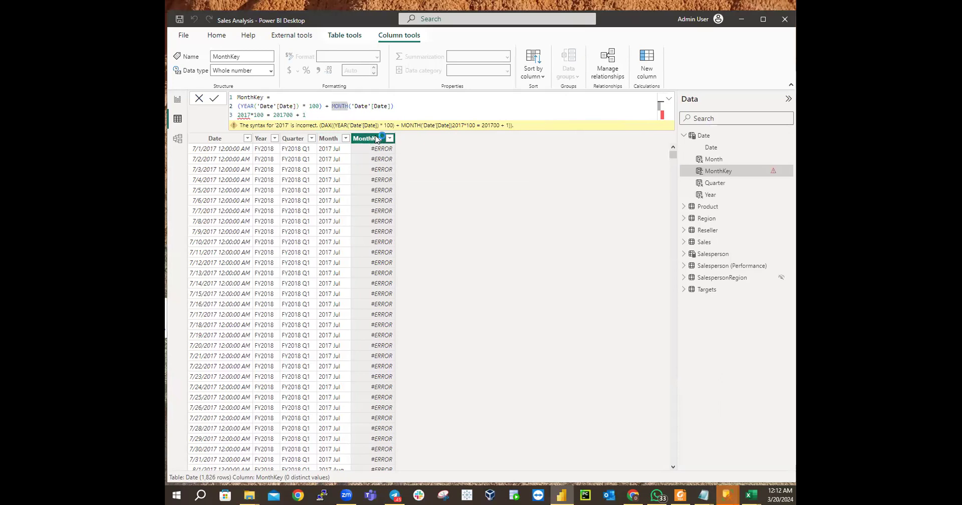
left_click(412, 143)
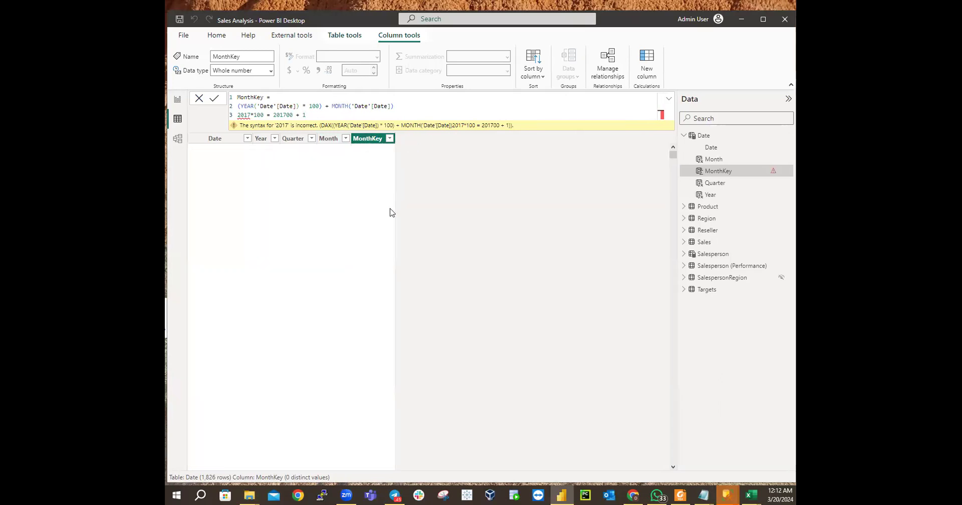
right_click(371, 140)
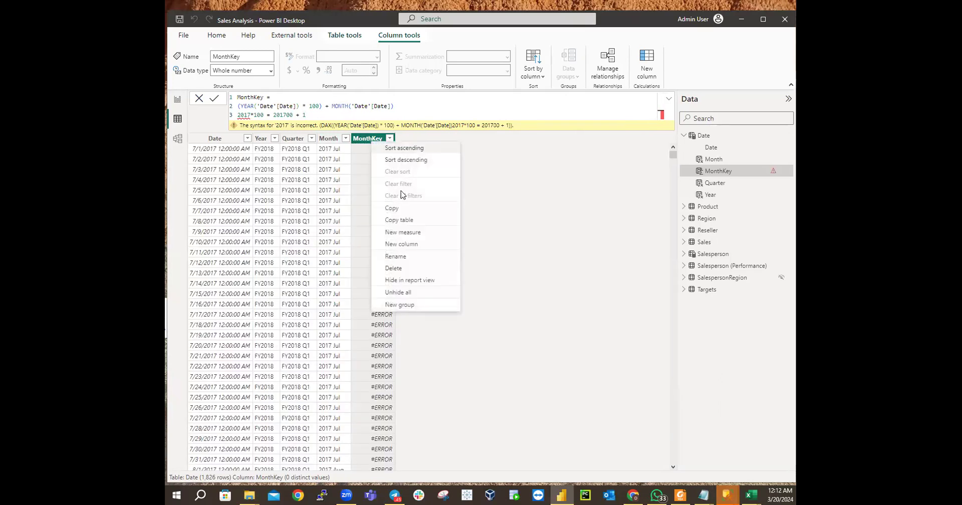
left_click(393, 269)
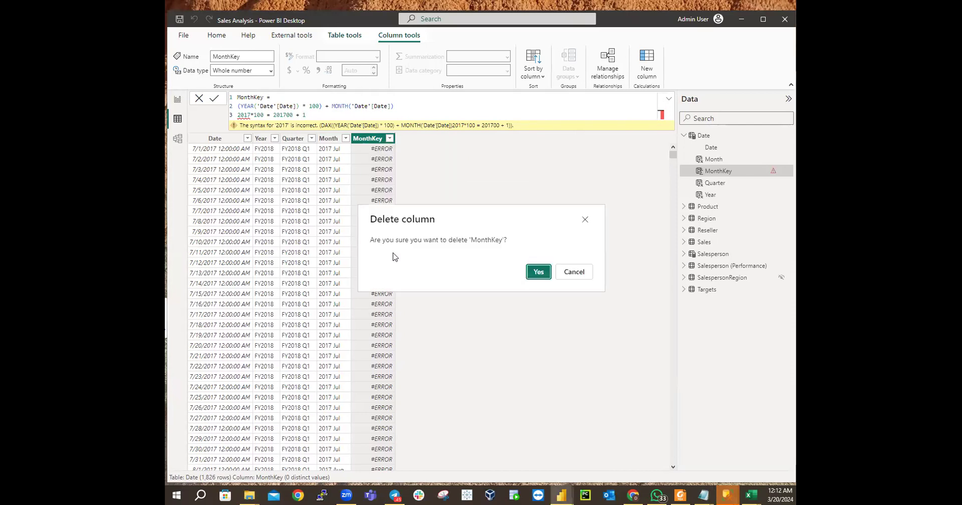
left_click(533, 270)
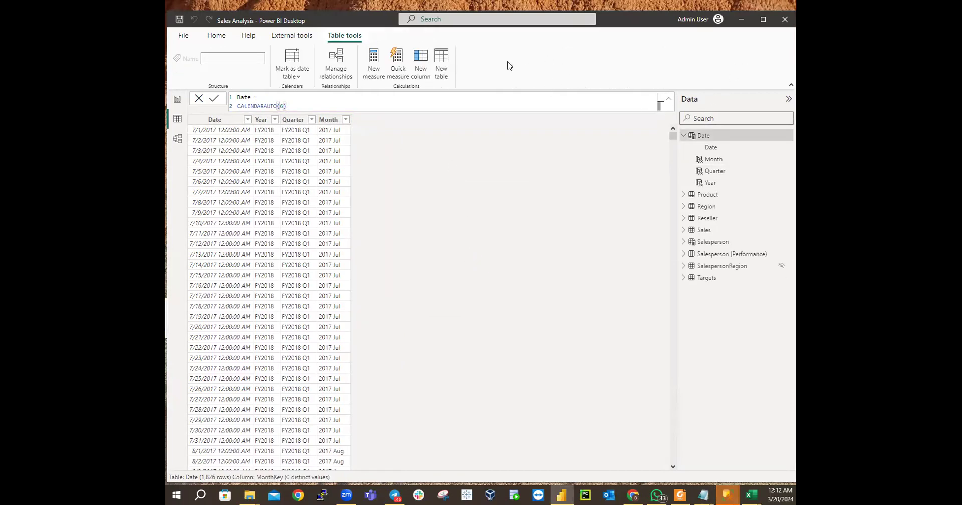
Add a new calculated column to the Date table and return to the MonthKey definition in Snippets.txt in Notepad
left_click(421, 65)
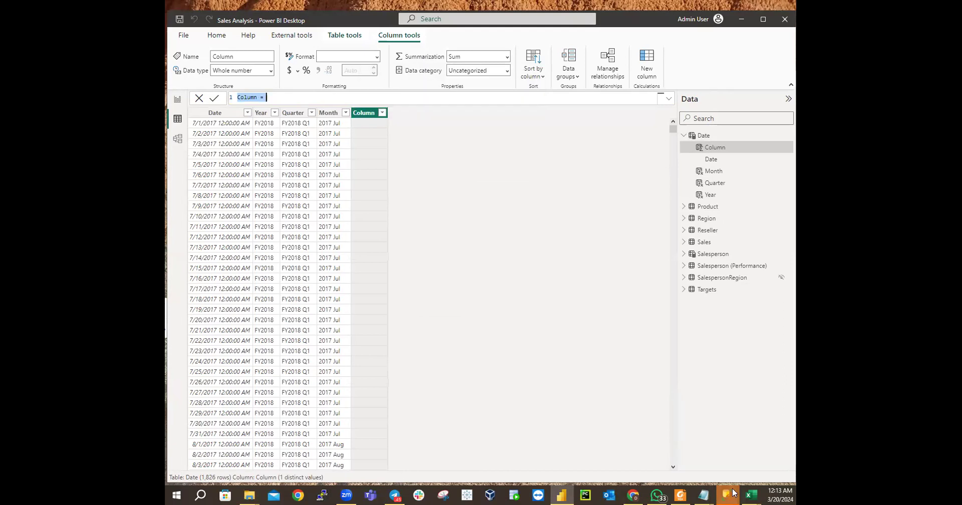
mouse_move(703, 495)
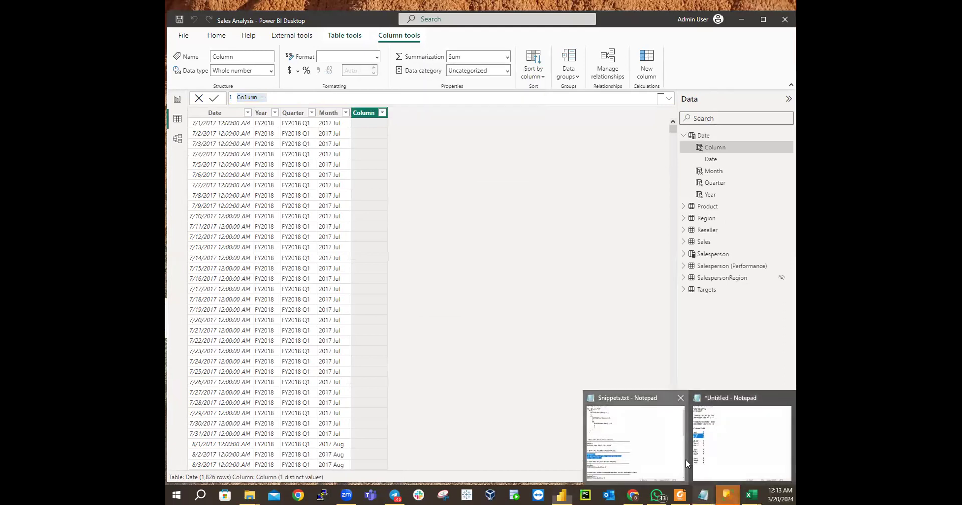
left_click(685, 460)
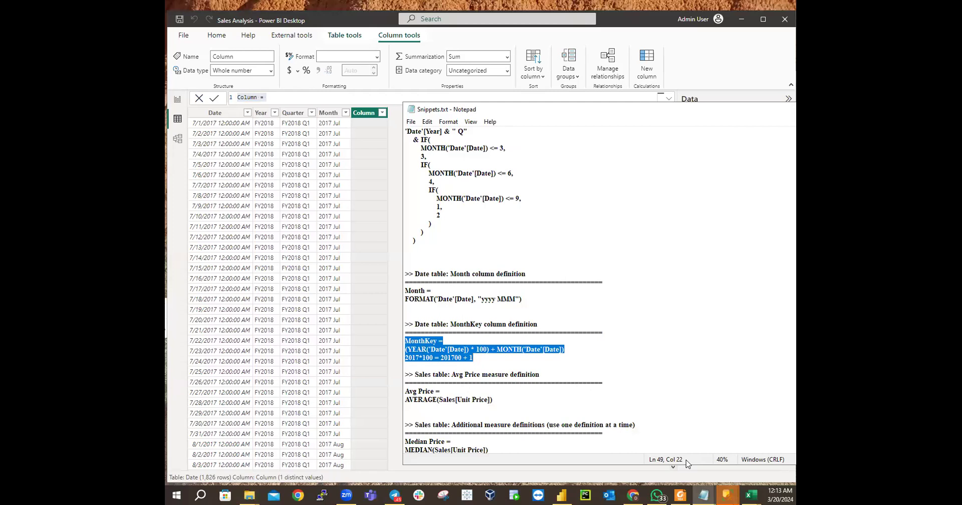
left_click(616, 379)
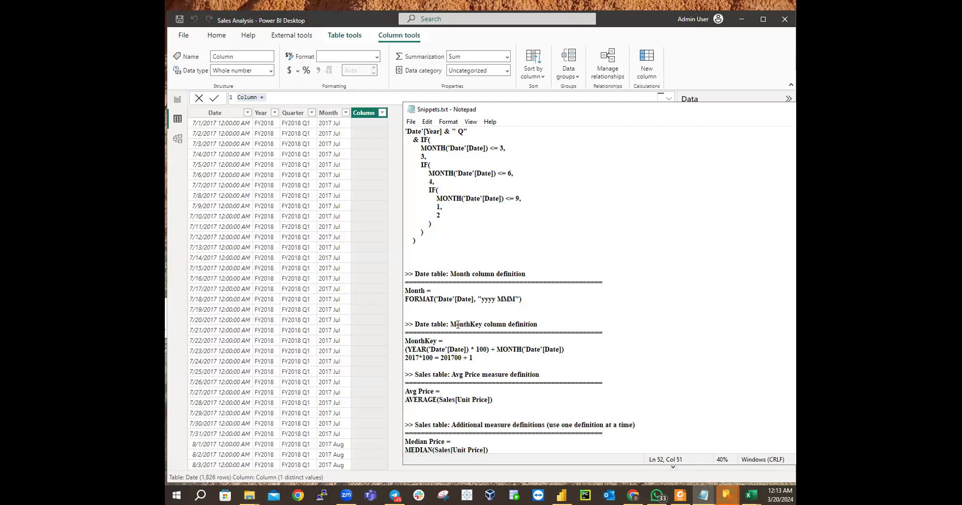
Define the new Date table column with the Snippets.txt formula MonthKey = (YEAR('Date'[Date]) * 100) + MONTH('Date'[Date])
left_click_drag(406, 341, 593, 349)
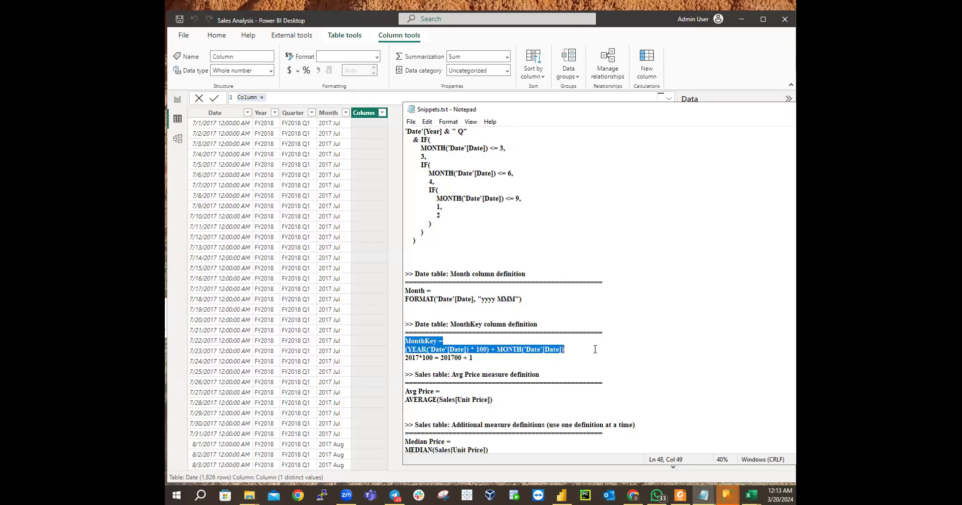
right_click(512, 346)
left_click(544, 231)
left_click(290, 96)
left_click_drag(289, 95, 236, 97)
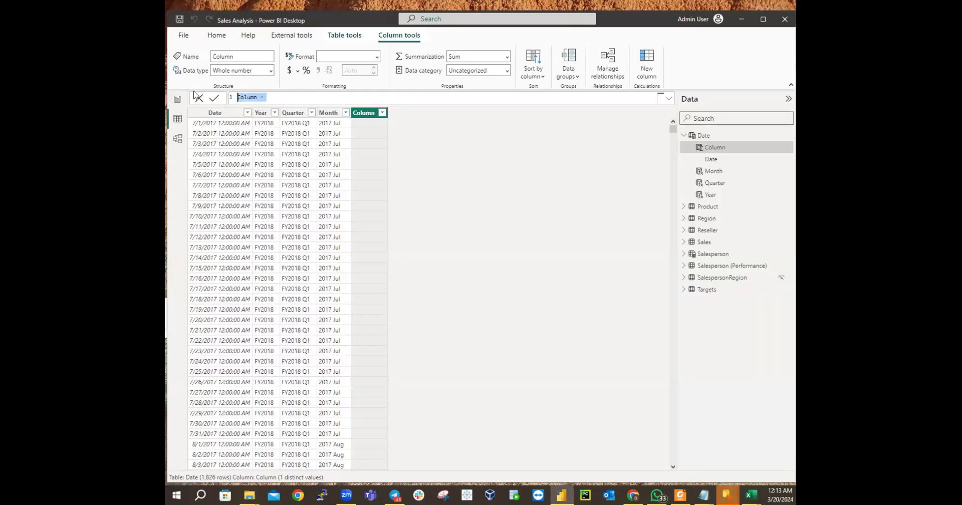
key("ctrl+v")
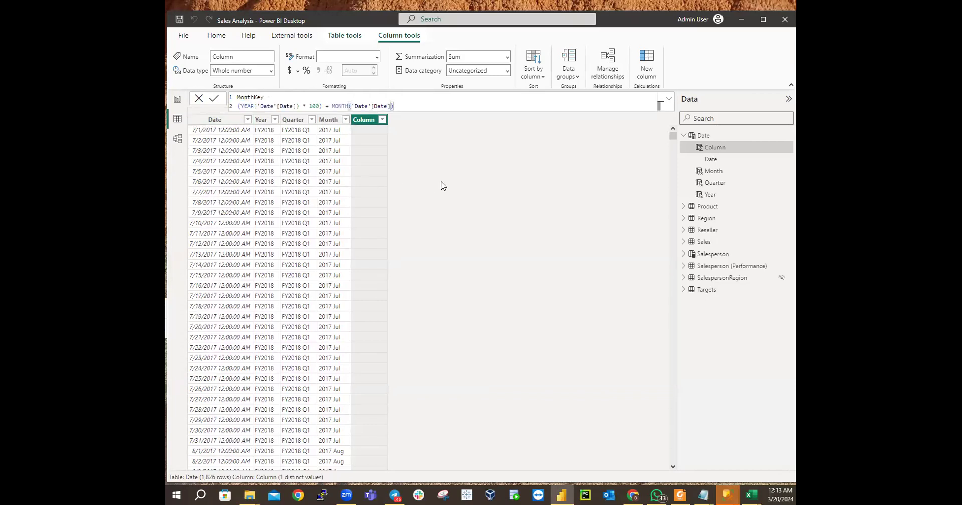
key("Return")
Add the example line 2017*100 = 201700 + 1 from Snippets.txt below the month list in the untitled Notepad notes
mouse_move(704, 495)
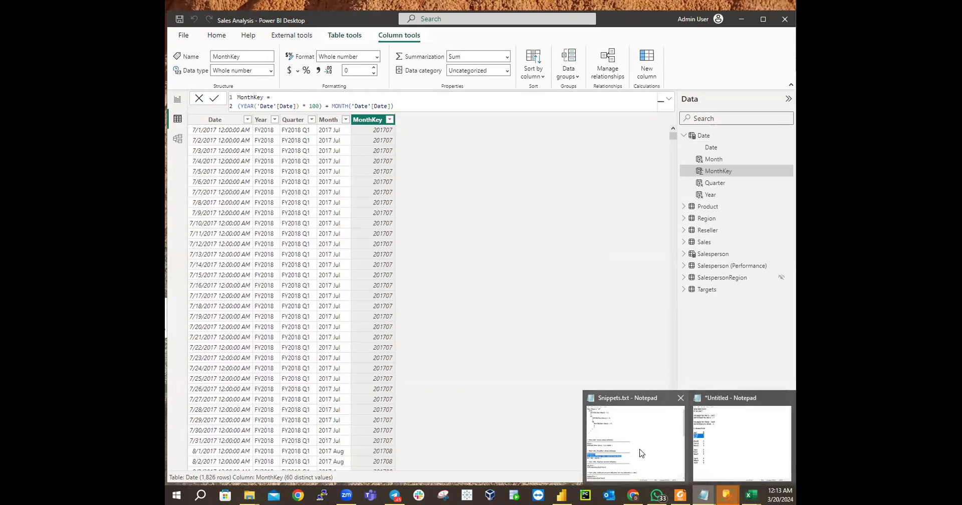
left_click(601, 457)
left_click_drag(473, 357, 398, 352)
left_click_drag(488, 358, 407, 357)
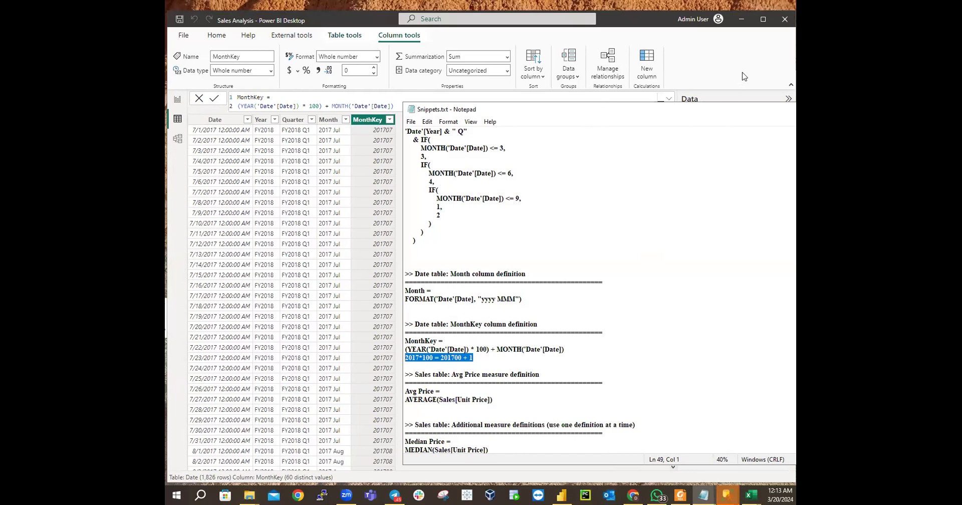
left_click_drag(753, 115, 659, 113)
left_click(706, 110)
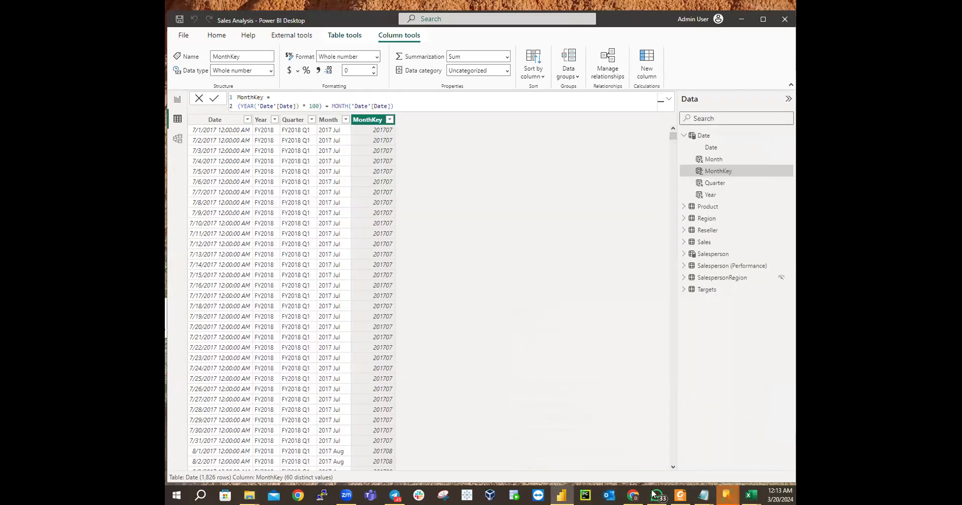
mouse_move(703, 495)
left_click(646, 437)
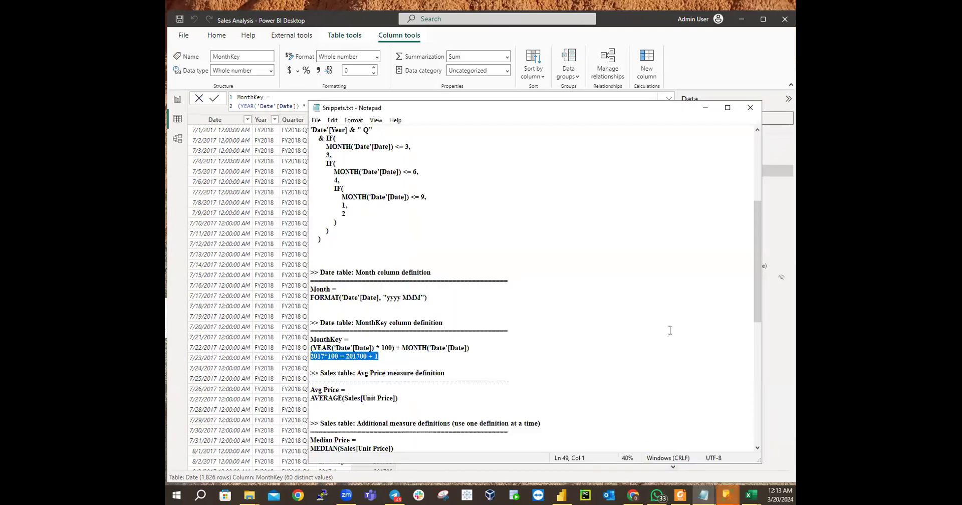
left_click(703, 495)
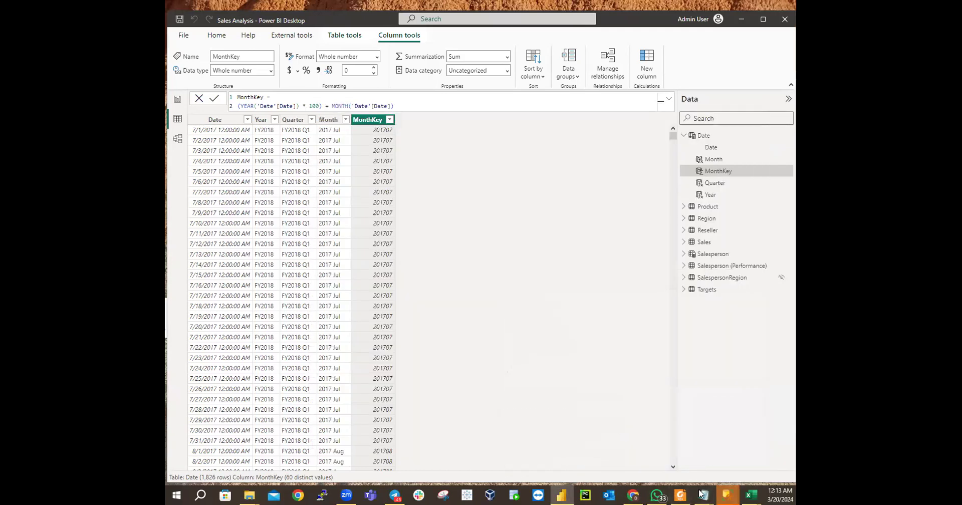
mouse_move(703, 495)
left_click(733, 434)
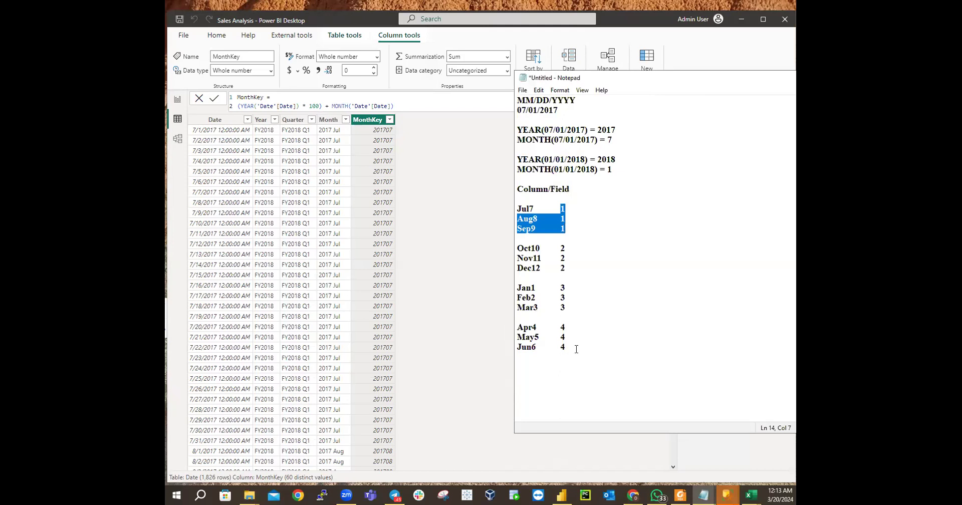
left_click(576, 349)
type("2017*100 = 201700 + 1")
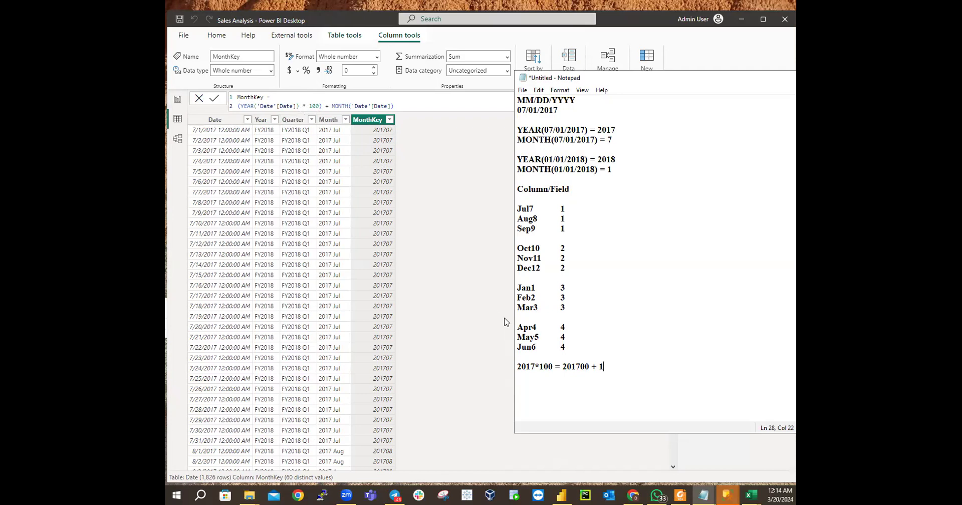
Highlight the 2017*100 part and the 201700 part of the example line, with the notes window moved higher
left_click_drag(553, 367, 516, 367)
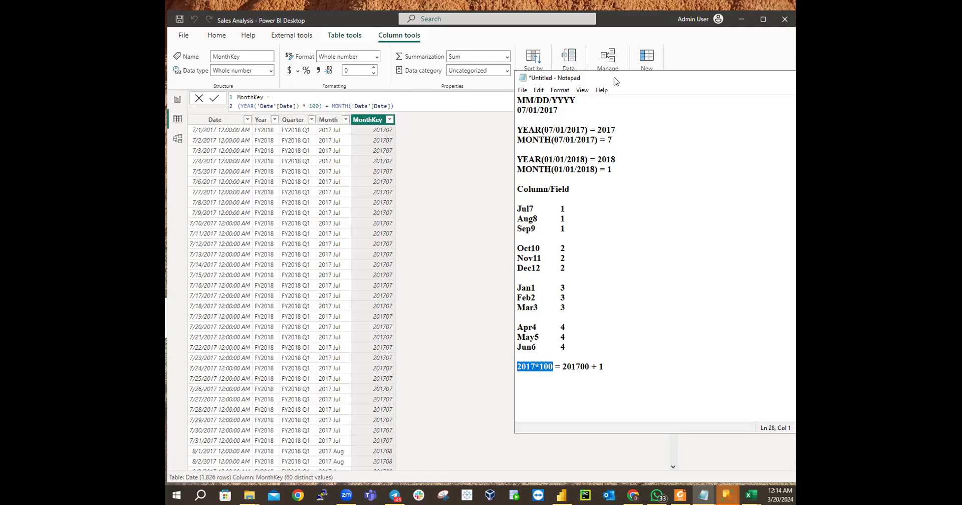
left_click_drag(623, 78, 570, 30)
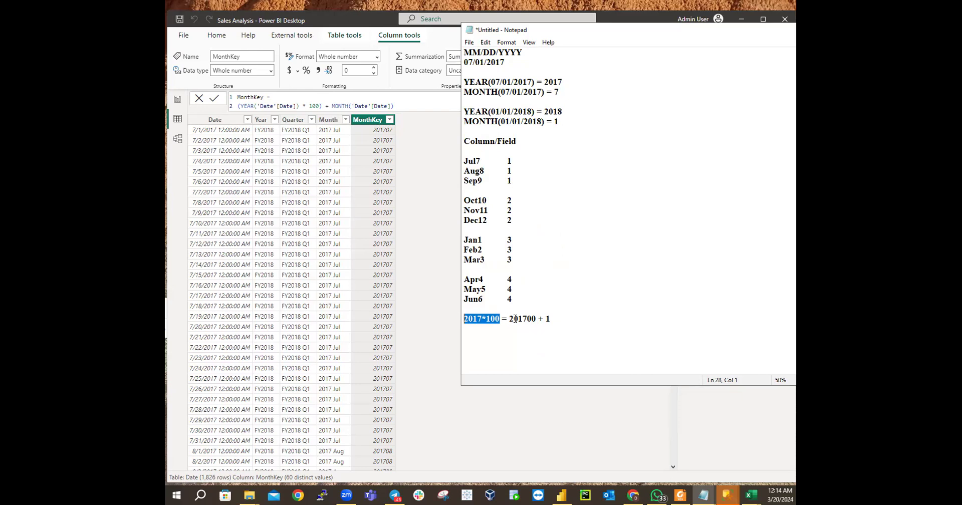
left_click_drag(536, 318, 511, 319)
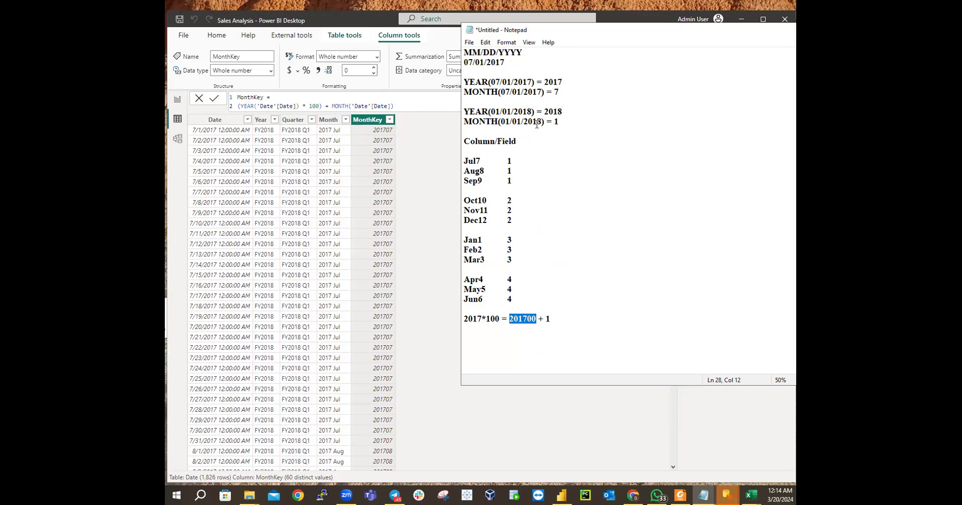
Copy the line MONTH(07/01/2017) = 7 below the example calculation and set the example's added number to 7
left_click_drag(565, 91, 457, 91)
right_click(498, 92)
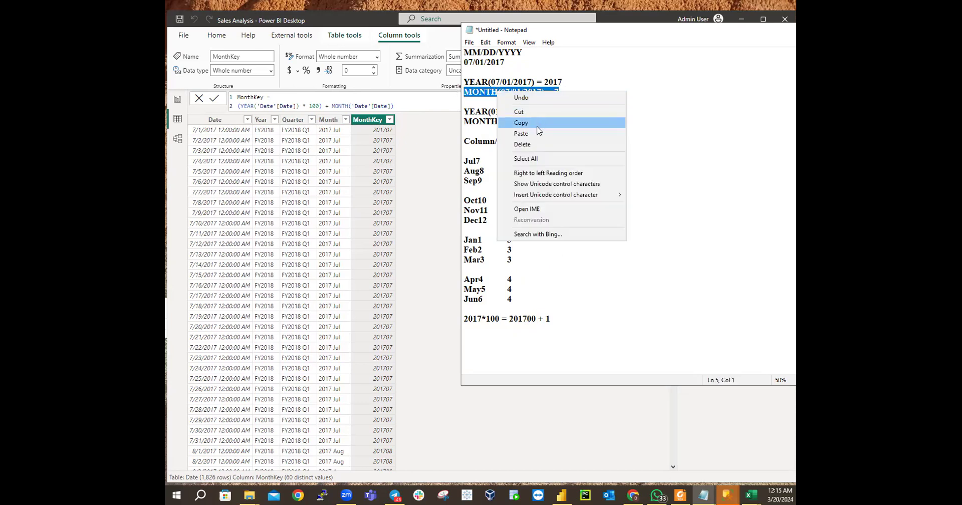
left_click(530, 122)
left_click(499, 344)
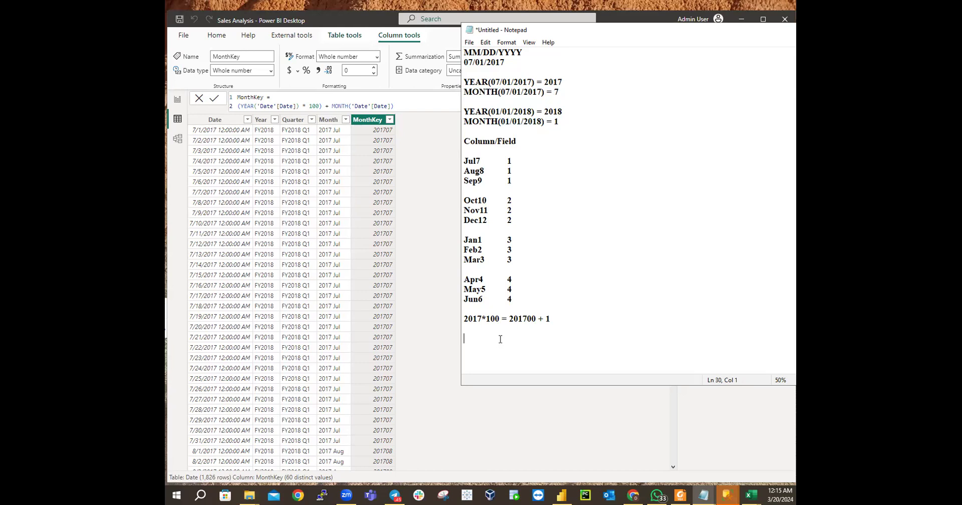
key("ctrl+v")
left_click(550, 319)
key("BackSpace")
type("7")
Review the MonthKey values against the dates and months down the rows of the Date table in Power BI
left_click(381, 134)
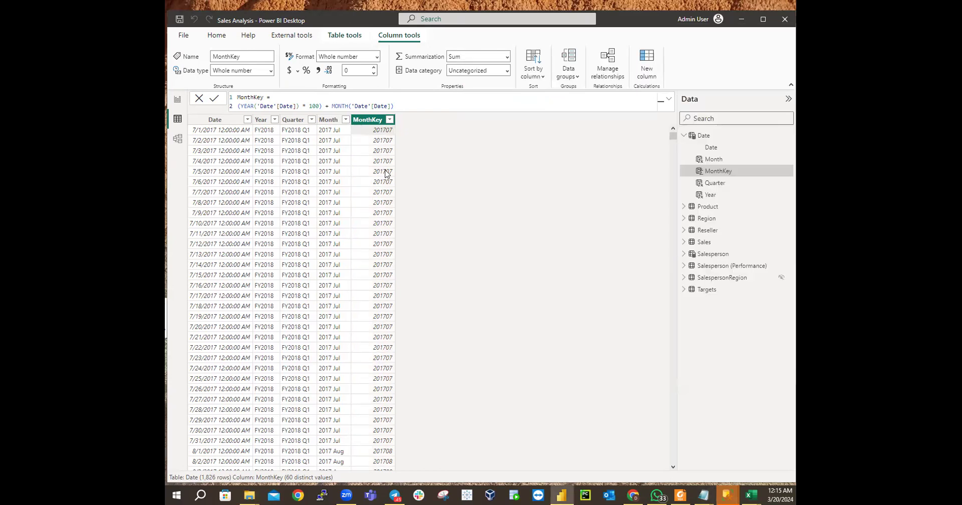
scroll(383, 198, "down", 10)
scroll(382, 198, "down", 20)
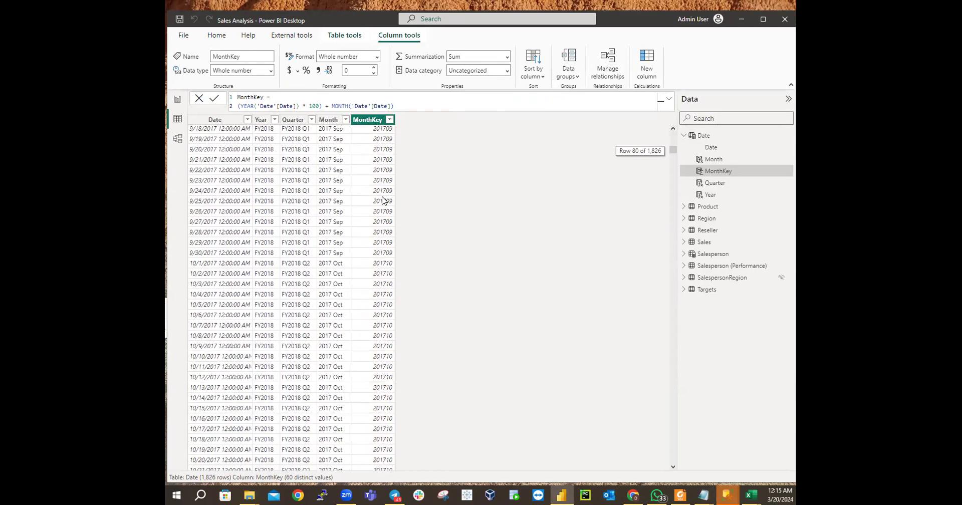
scroll(382, 199, "down", 17)
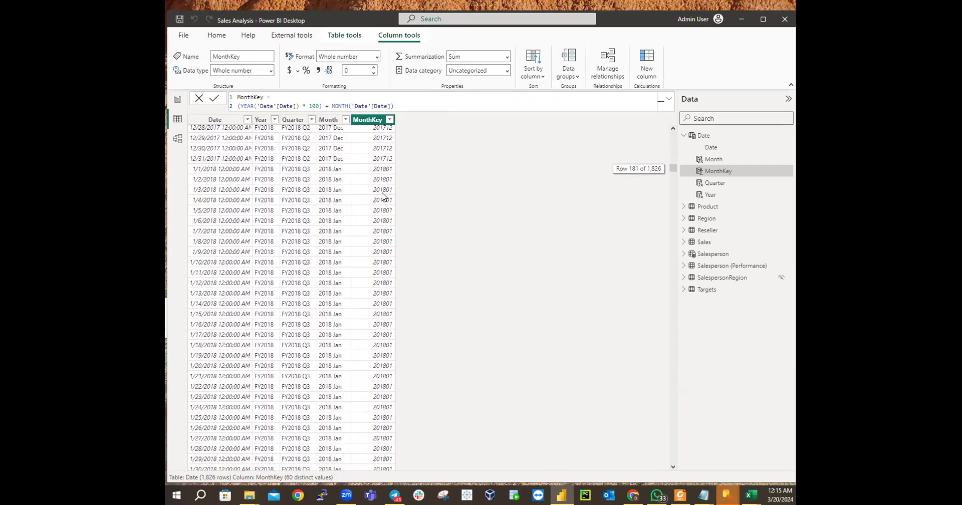
scroll(382, 196, "down", 20)
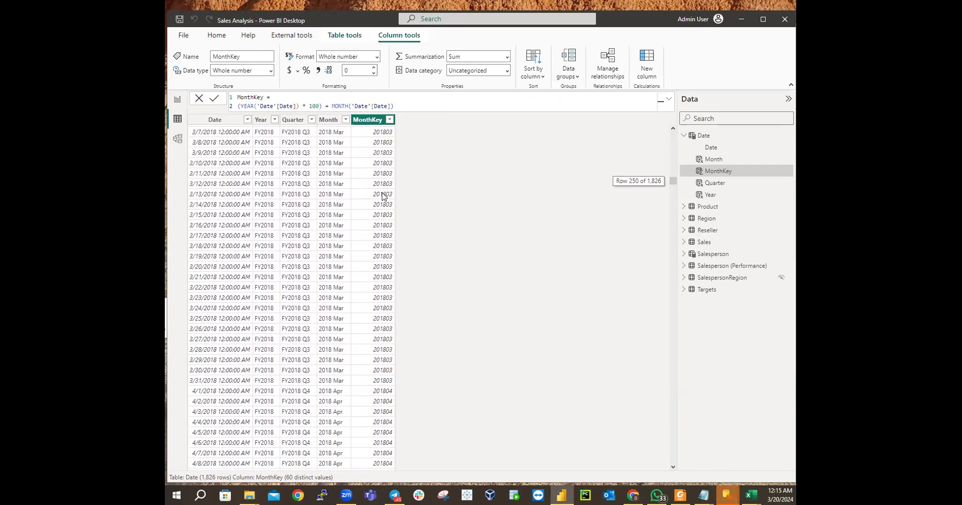
scroll(382, 196, "down", 20)
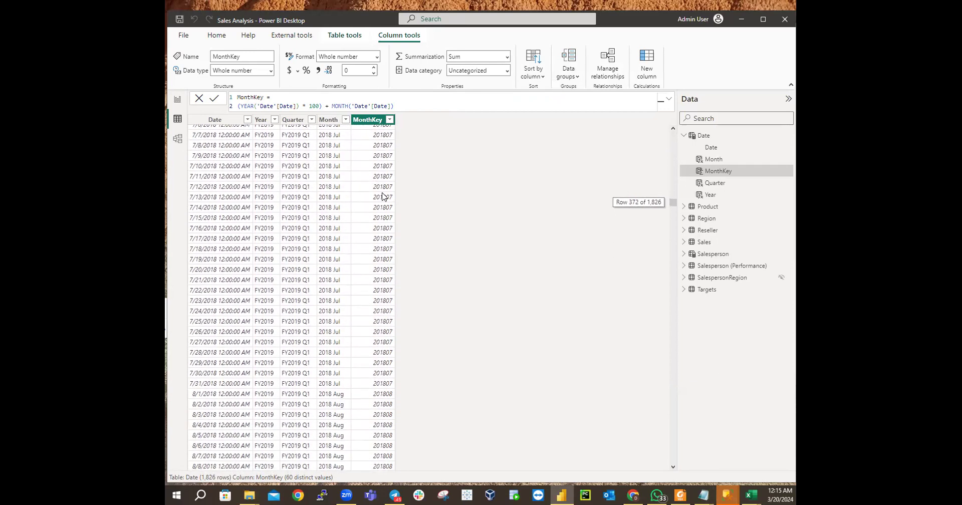
scroll(382, 196, "down", 10)
scroll(382, 196, "down", 20)
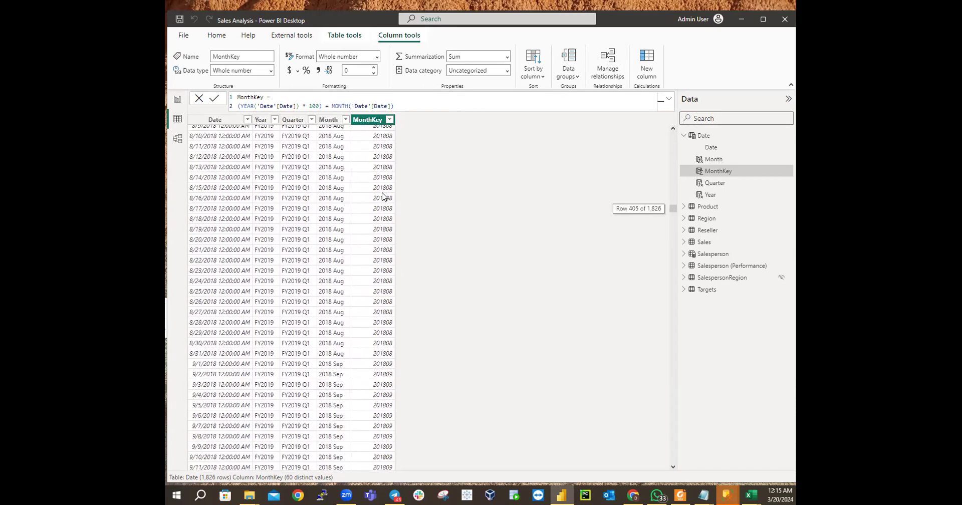
scroll(382, 196, "down", 20)
scroll(383, 197, "down", 1)
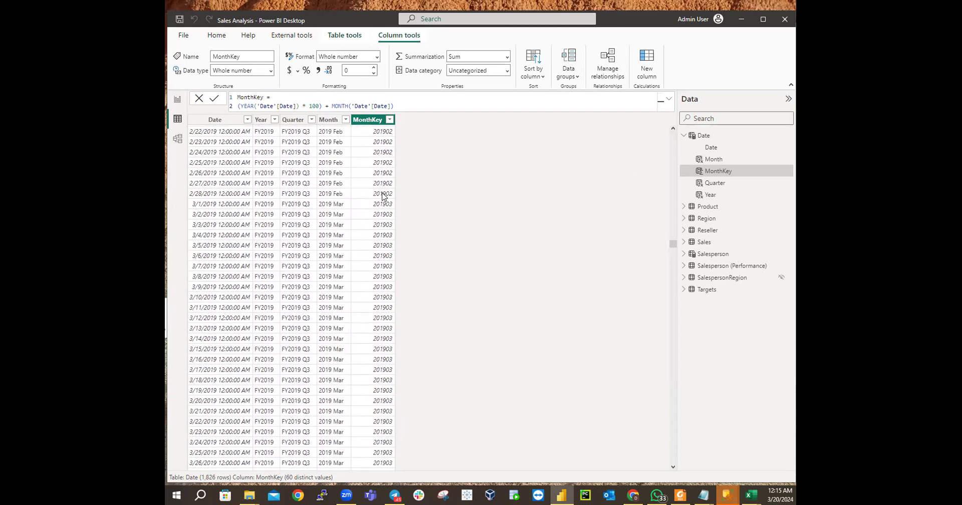
scroll(382, 196, "up", 20)
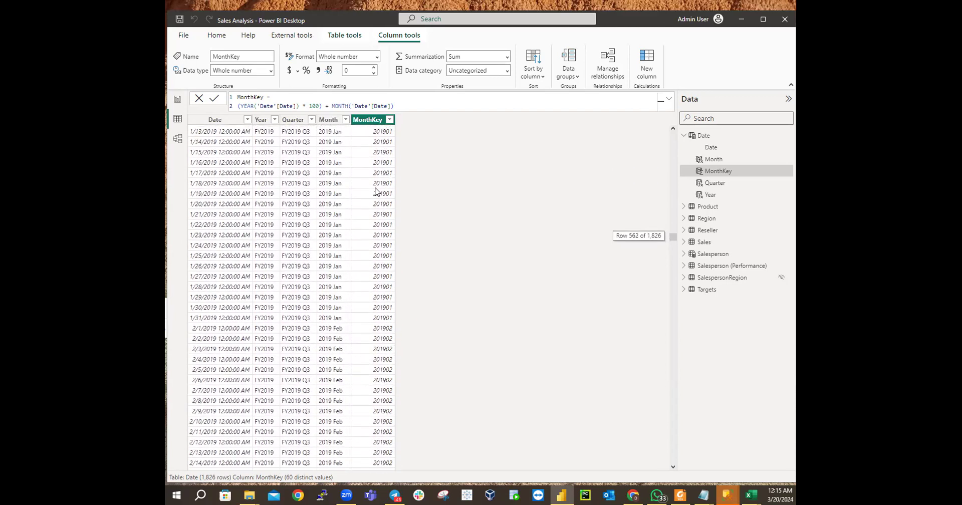
scroll(376, 190, "up", 20)
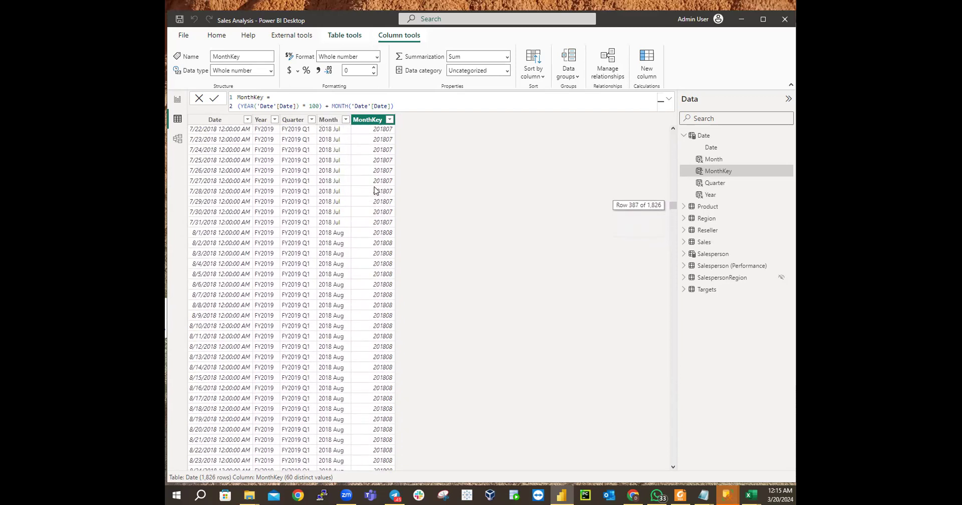
scroll(376, 190, "up", 20)
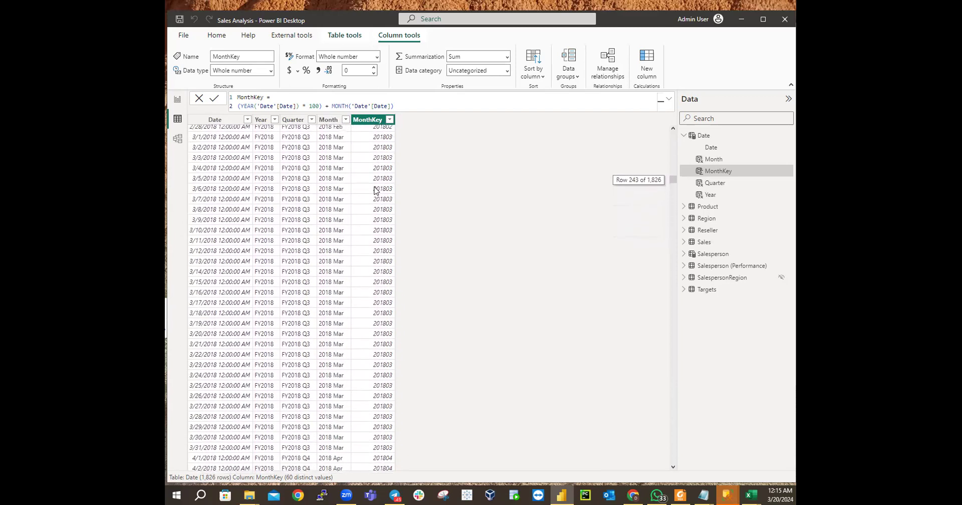
scroll(376, 191, "up", 20)
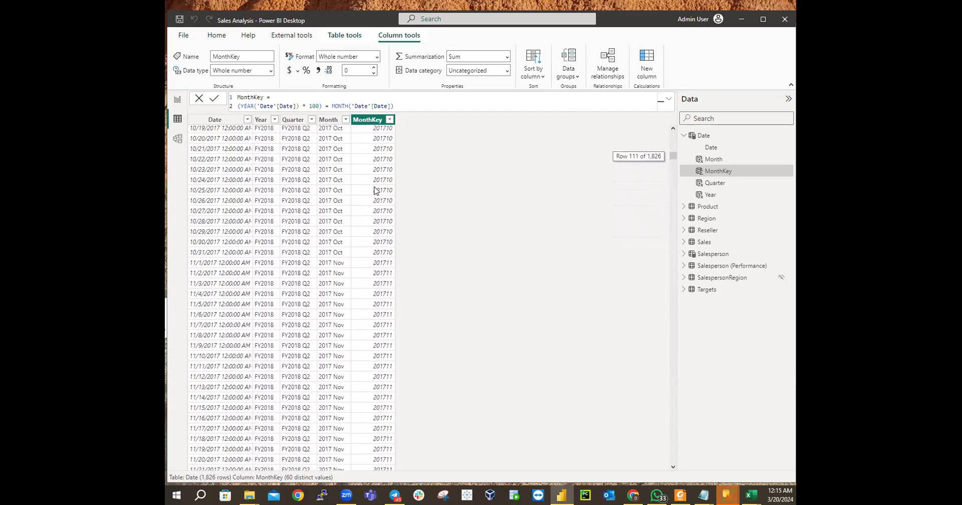
scroll(376, 190, "up", 13)
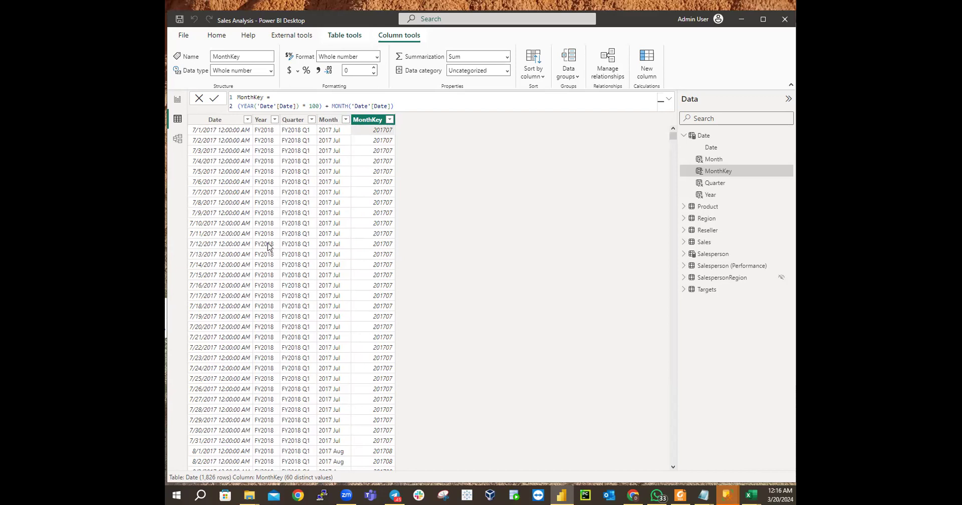
Return to the report page and sort the Date table's Month column by MonthKey
left_click(178, 101)
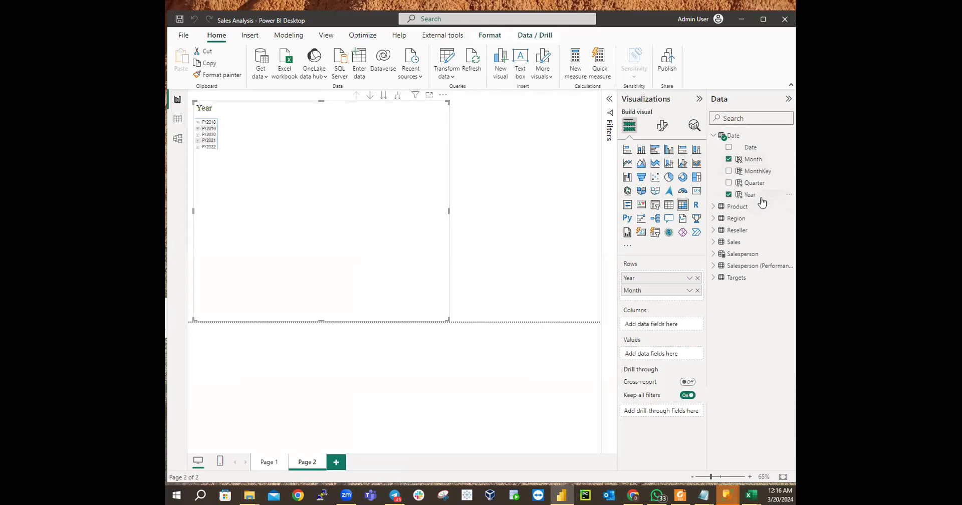
left_click(757, 160)
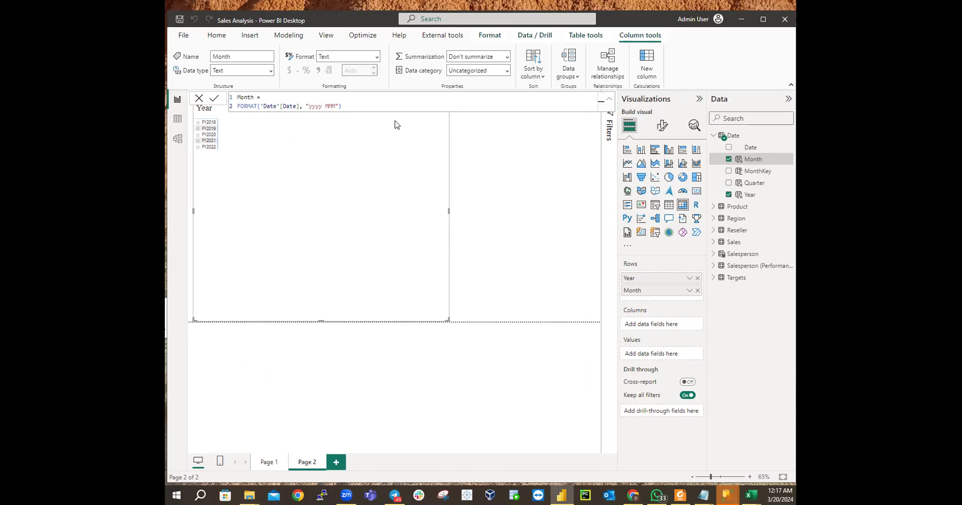
left_click(543, 80)
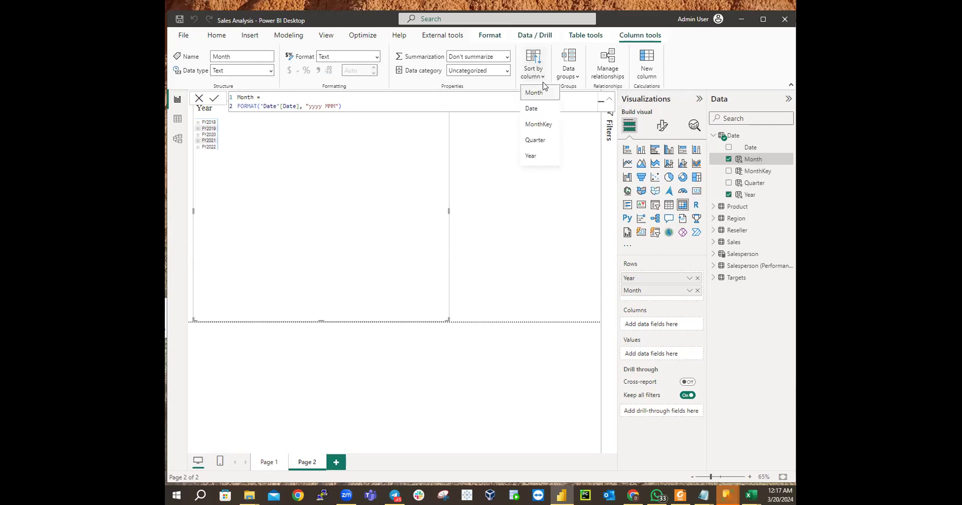
left_click(537, 126)
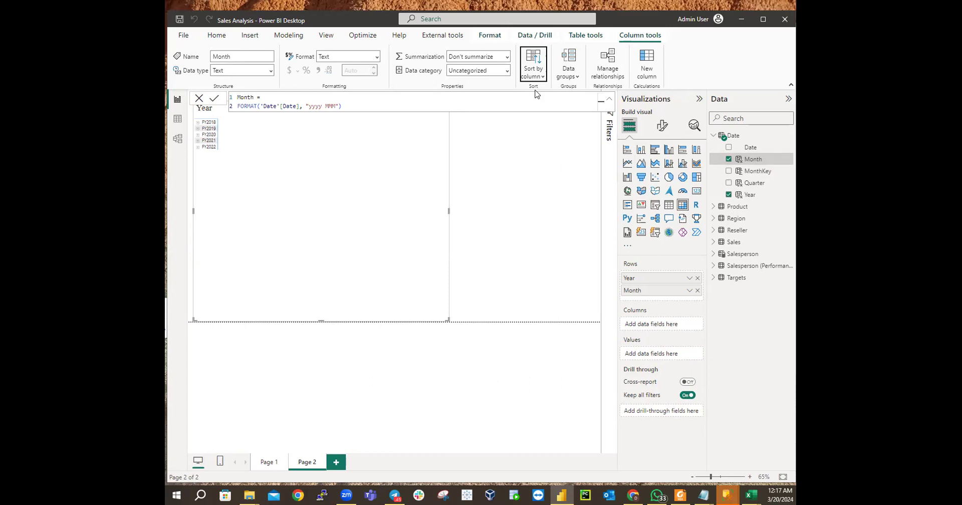
left_click(546, 81)
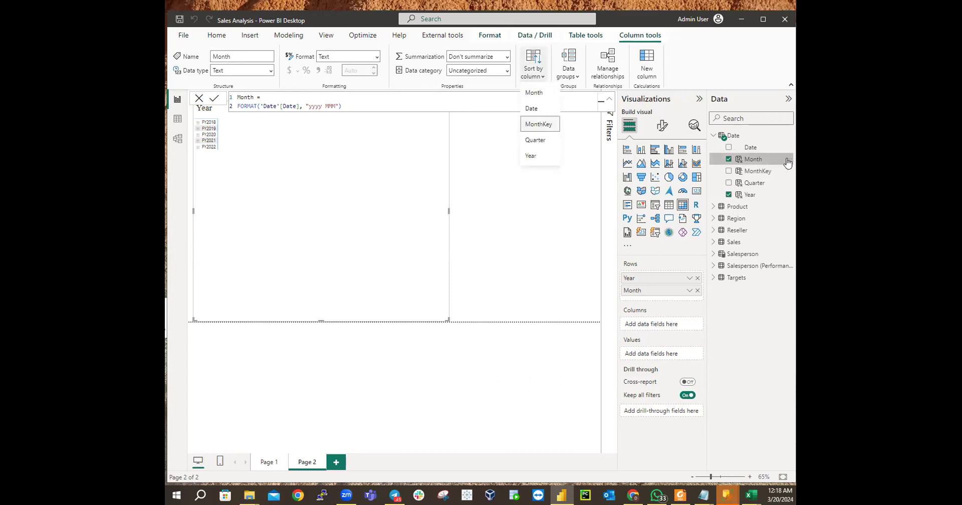
left_click(525, 125)
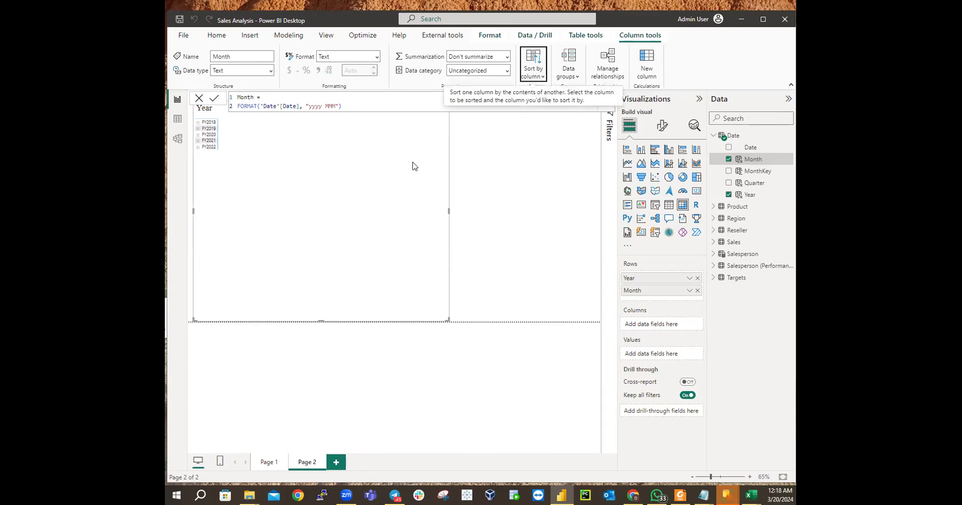
Expand the Year matrix on Page 2 down one level to list the months under every fiscal year
left_click(456, 207)
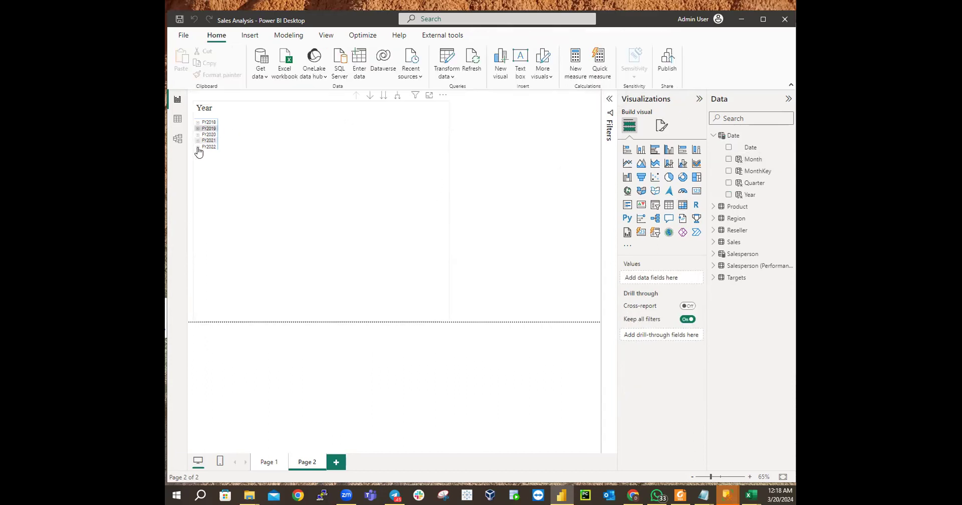
left_click(397, 99)
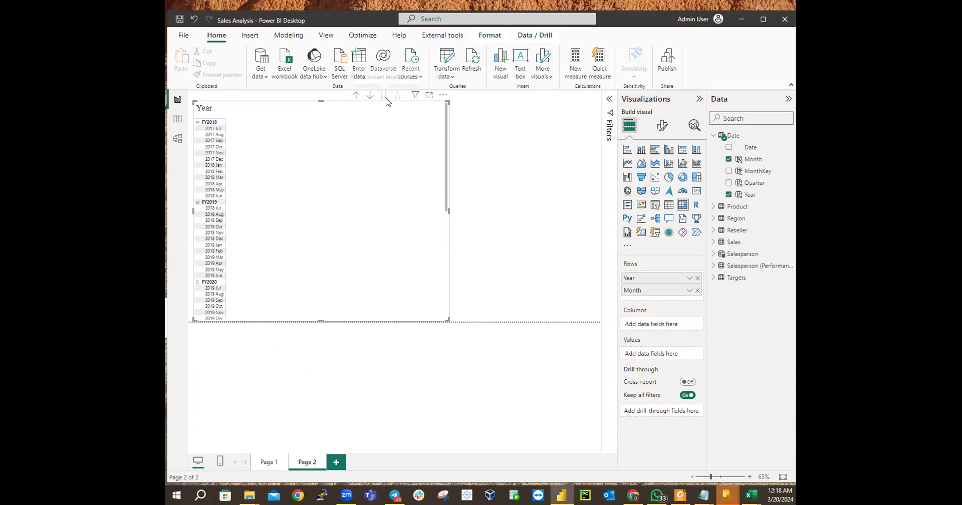
Roll the matrix up to fiscal years, check the MonthKey column in the Date table, and return to the report
left_click(356, 95)
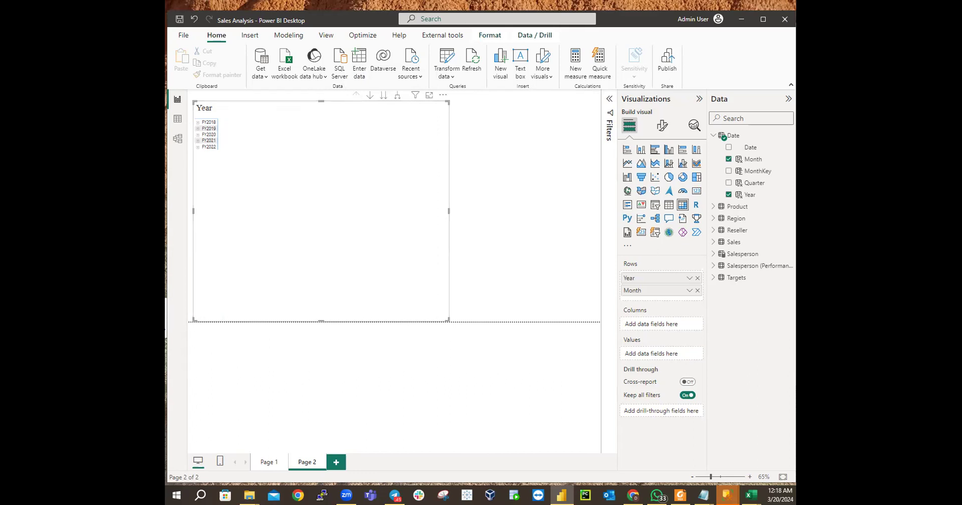
left_click(177, 121)
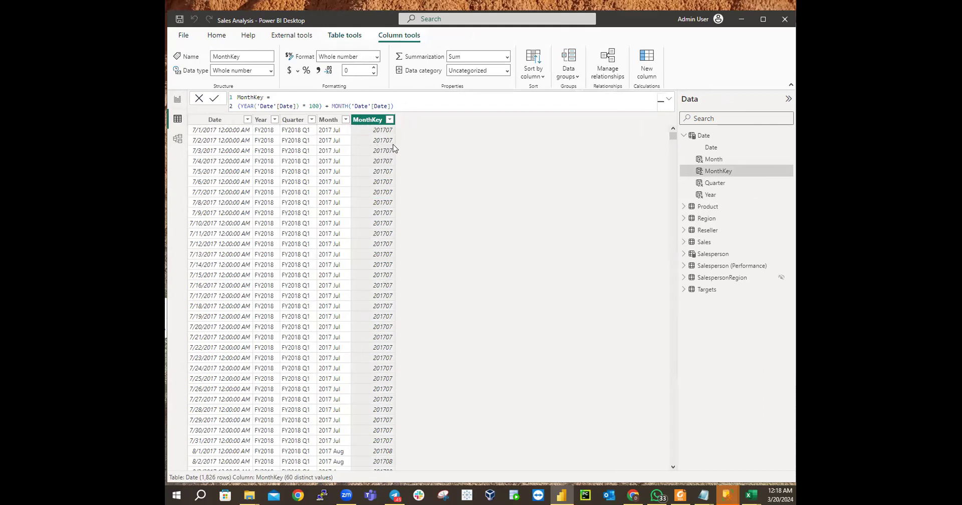
left_click(177, 101)
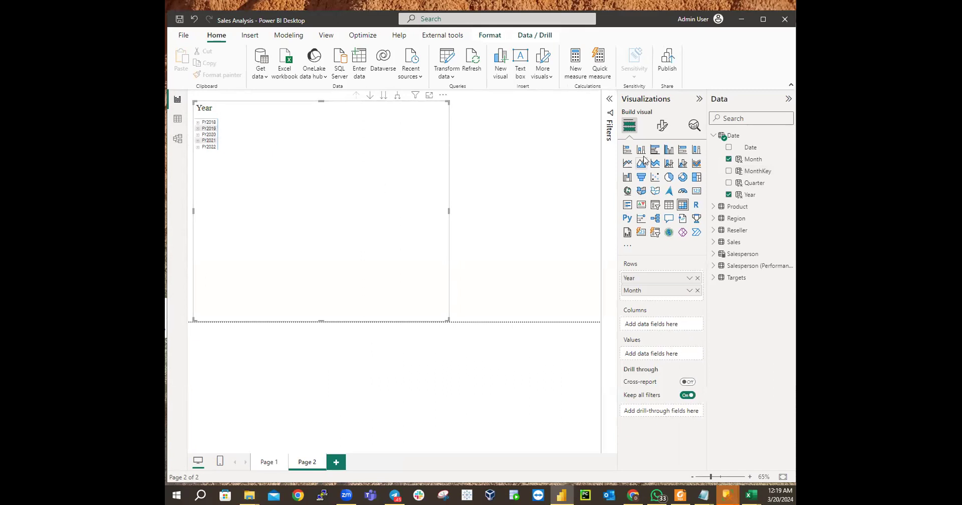
Set the matrix's column header text to size 25 and make it bold
left_click(662, 126)
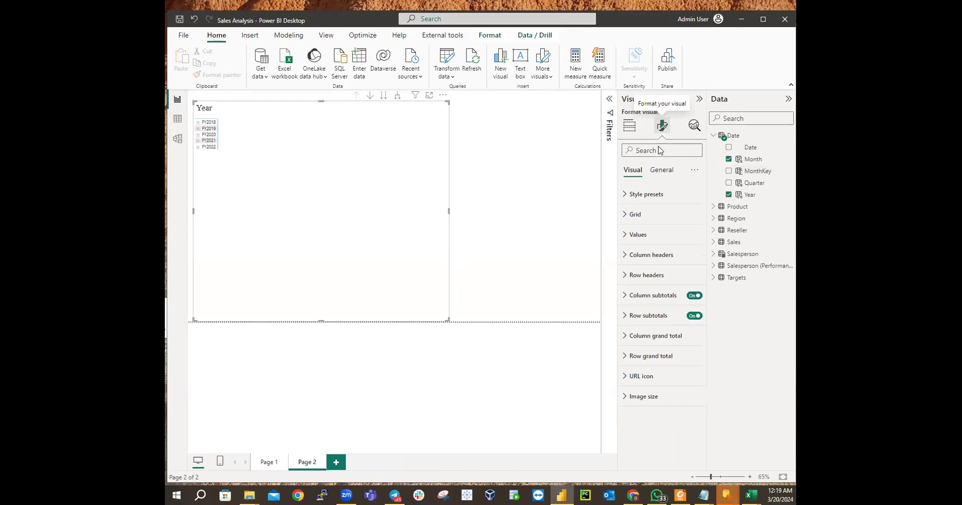
left_click(622, 258)
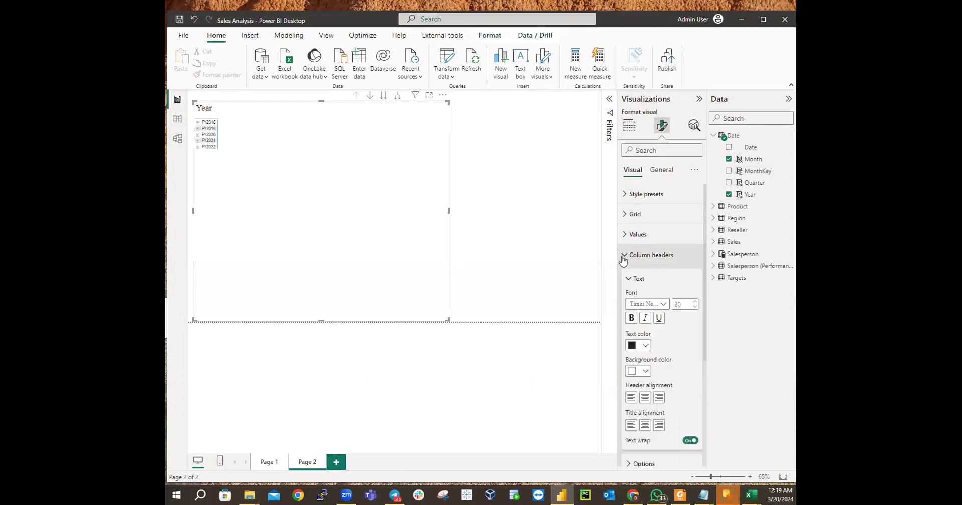
left_click(682, 304)
type("2")
key("Return")
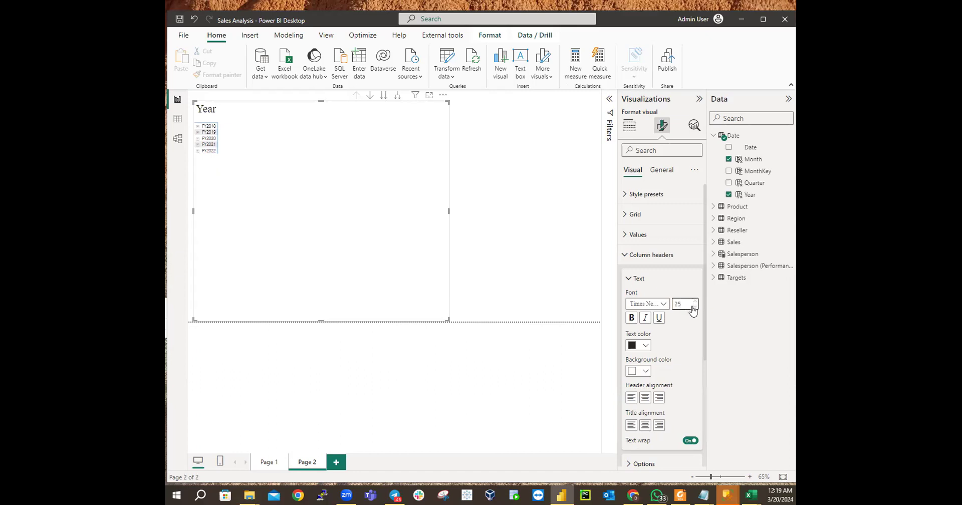
left_click(692, 325)
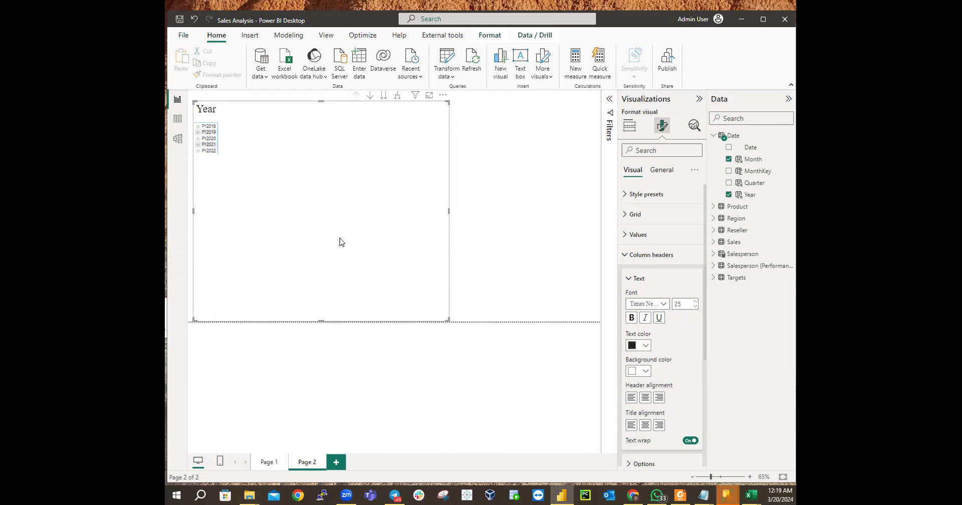
left_click(631, 317)
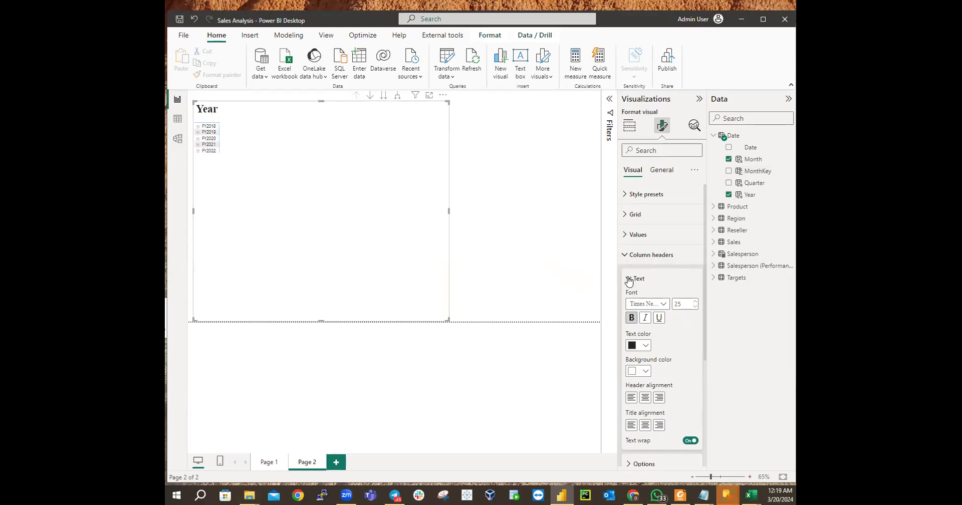
left_click(629, 280)
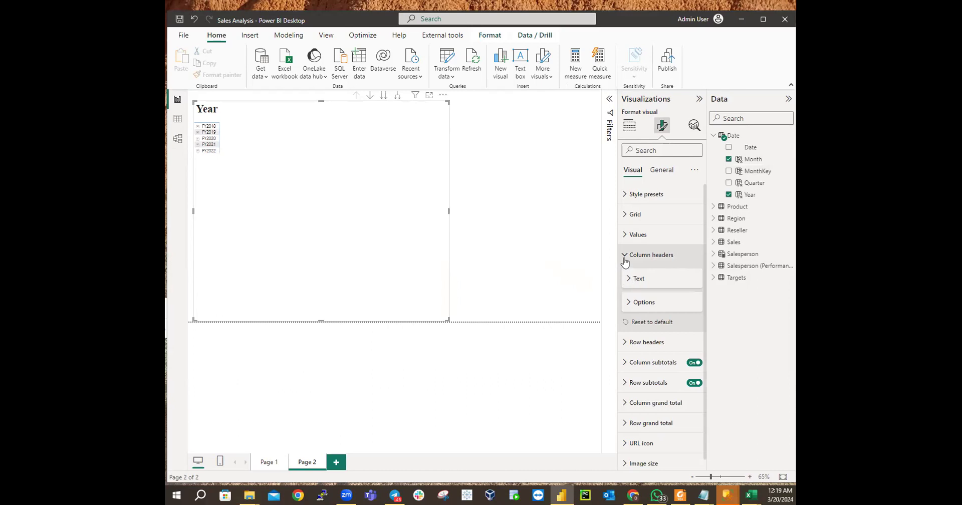
Set the matrix's row header text to Times New Roman, size 25
left_click(624, 236)
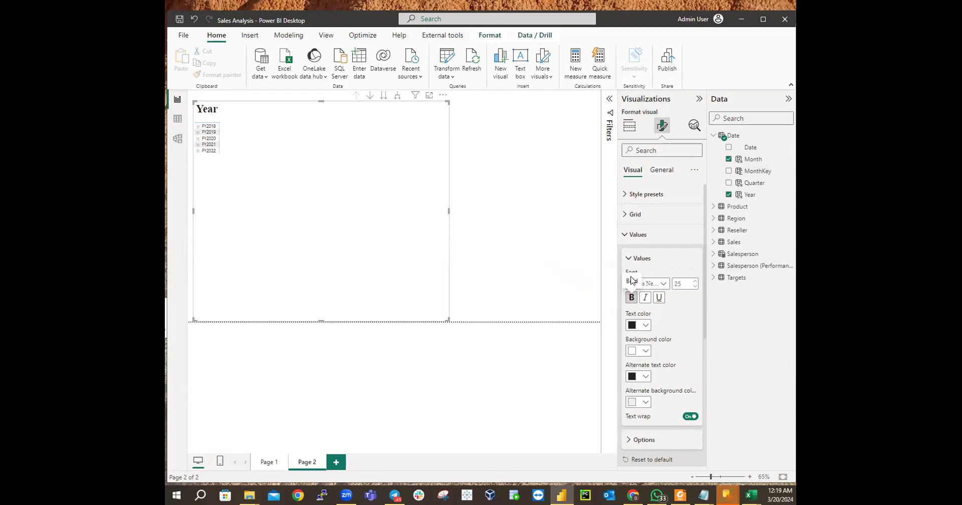
left_click(626, 235)
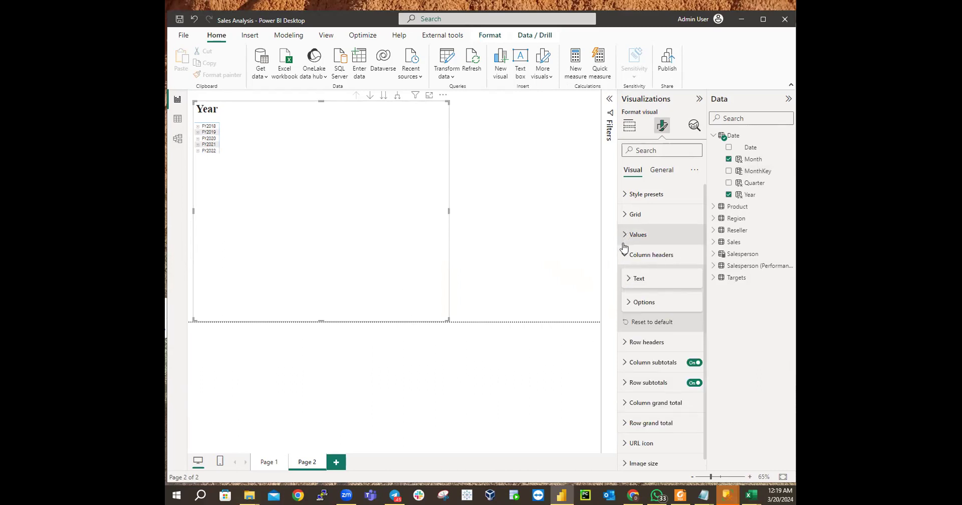
left_click(626, 347)
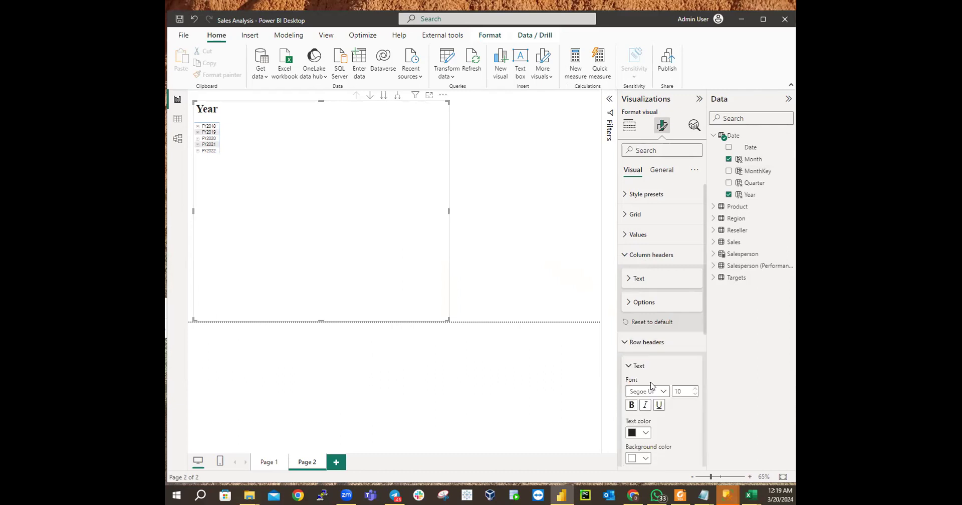
left_click(662, 392)
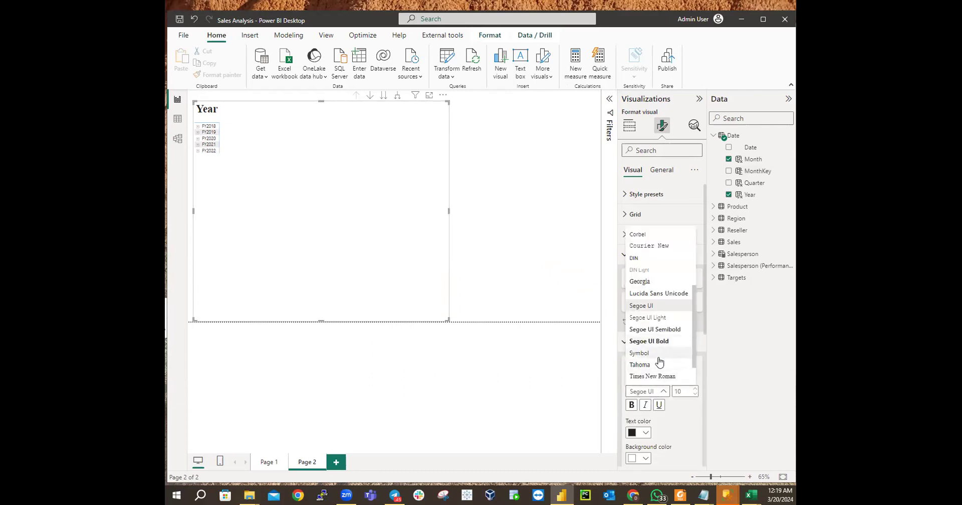
left_click(659, 377)
left_click(684, 391)
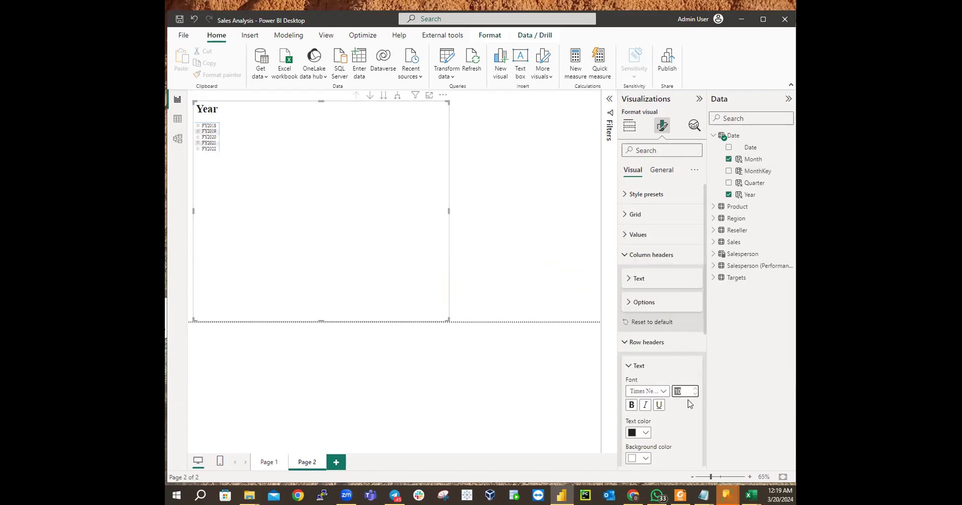
type("25")
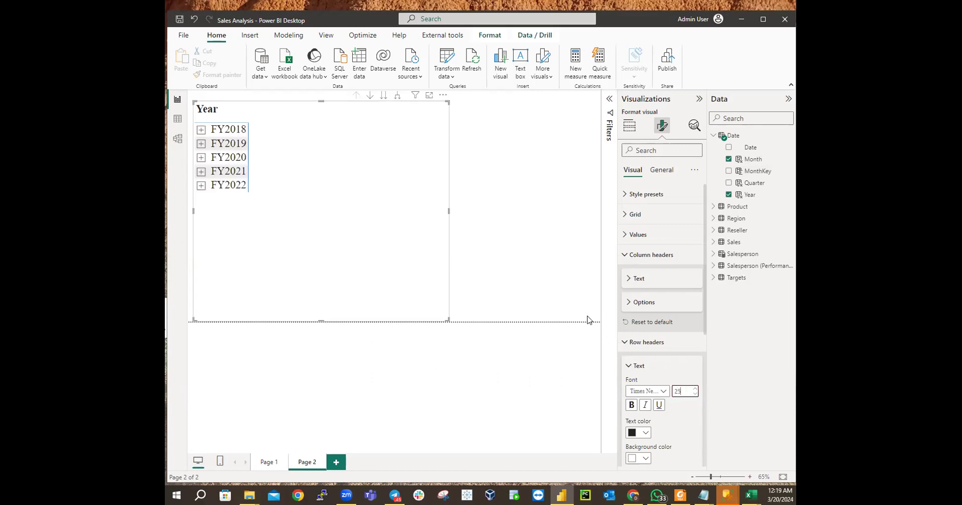
Expand the matrix one level to check the month order under each fiscal year, and roll it back up to years
left_click(629, 126)
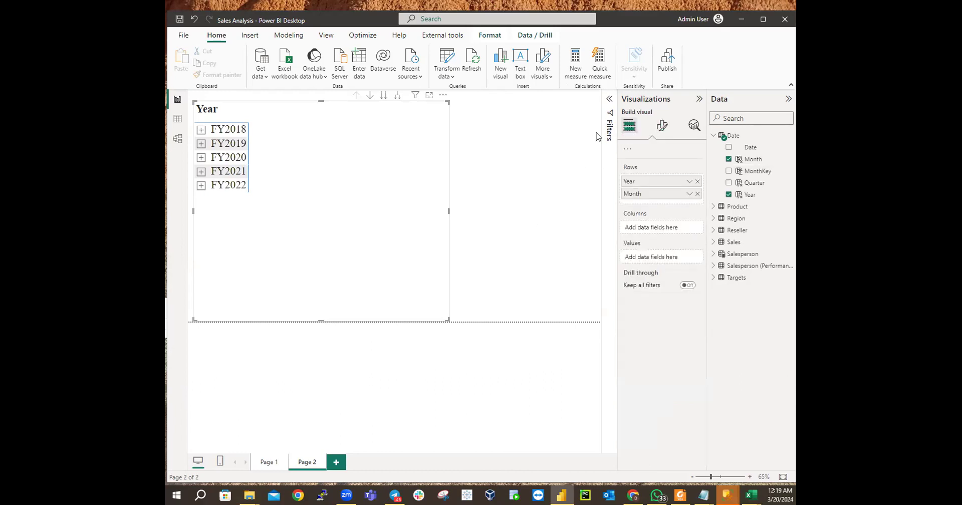
left_click(394, 96)
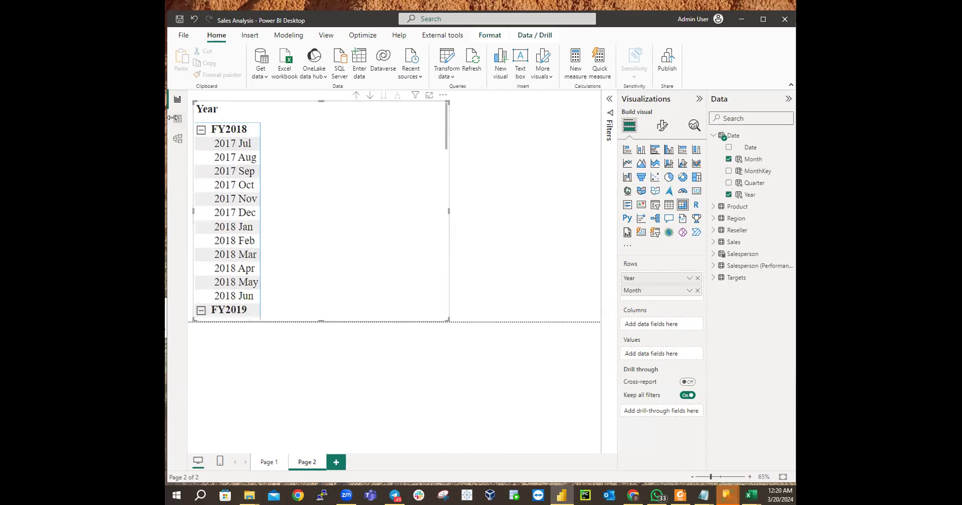
left_click(356, 97)
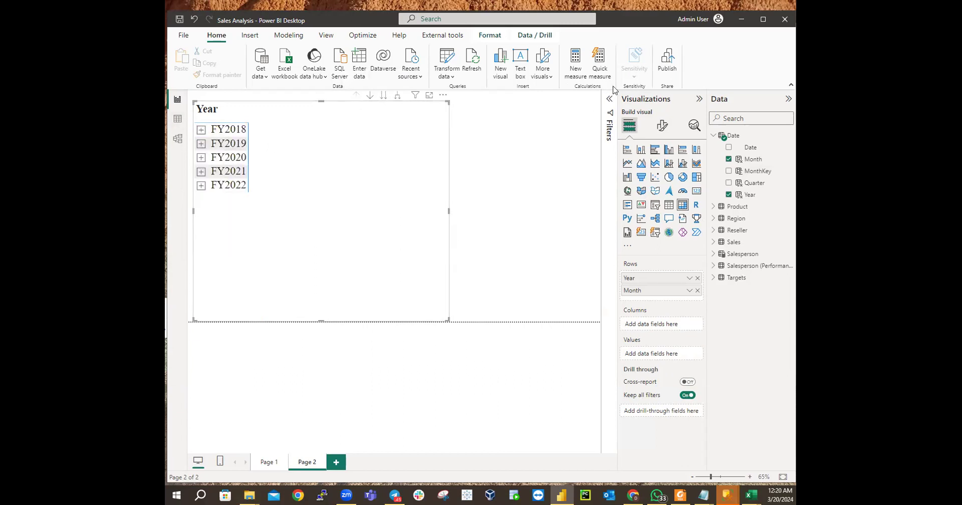
Select the Date table's Month column and open its sort-by-column options
left_click(752, 160)
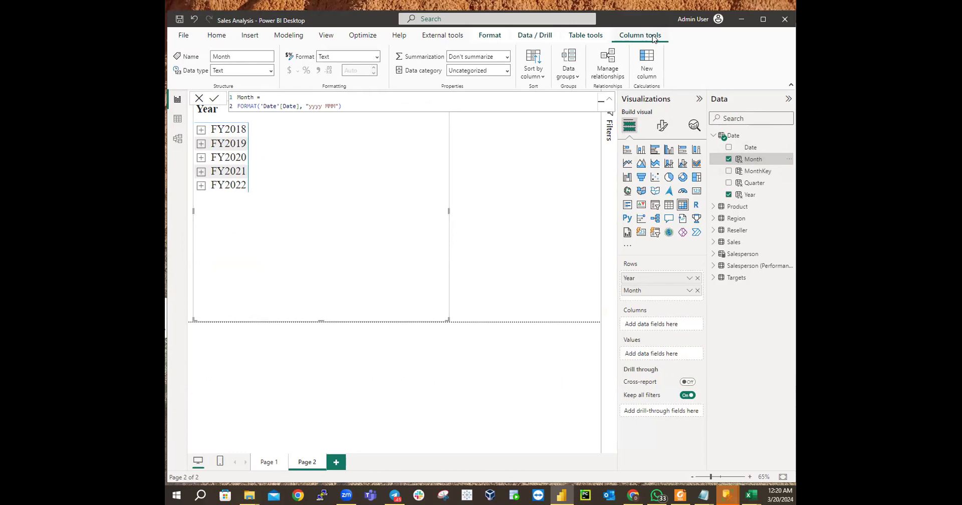
left_click(579, 39)
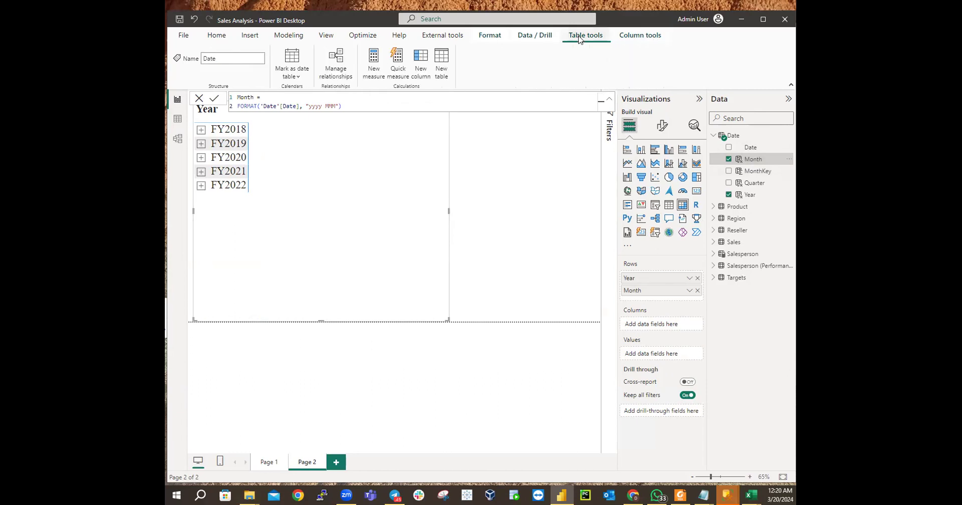
left_click(534, 37)
left_click(497, 38)
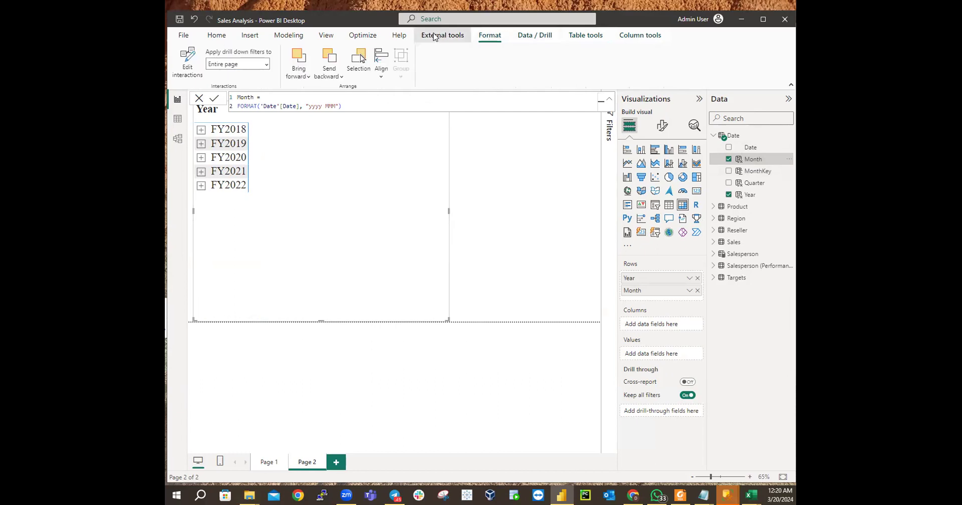
left_click(442, 36)
left_click(373, 38)
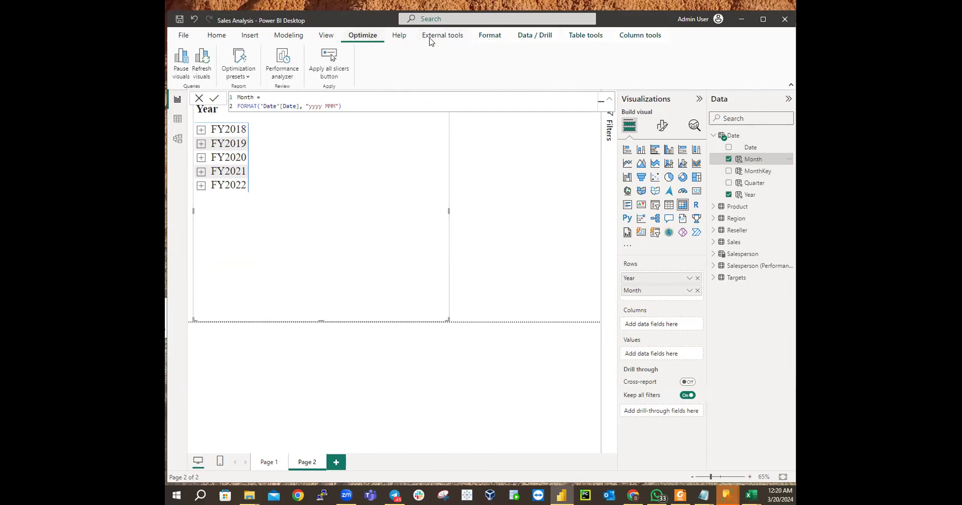
left_click(630, 37)
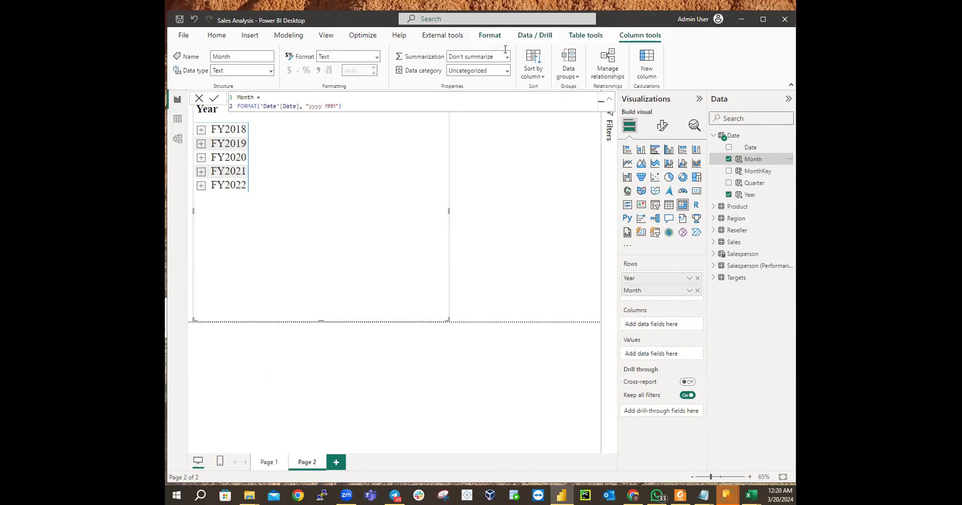
left_click(543, 79)
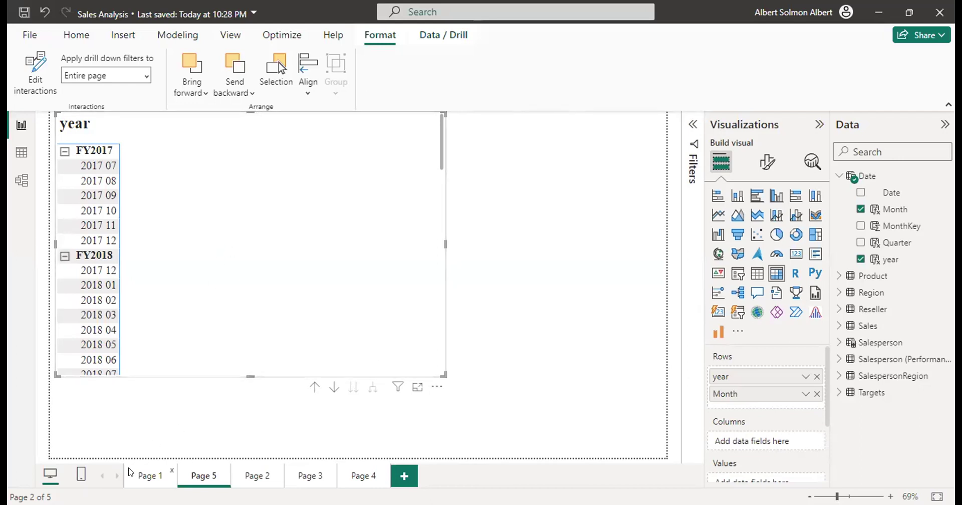
Look at Page 1 and the model diagram of the other Sales Analysis report, and return to the year matrix on Page 5
key("Delete")
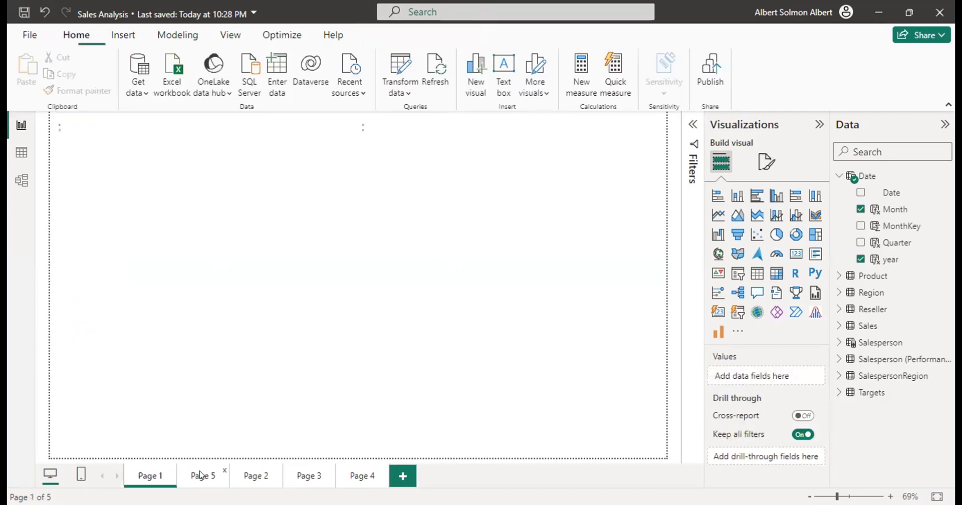
key("ctrl+z")
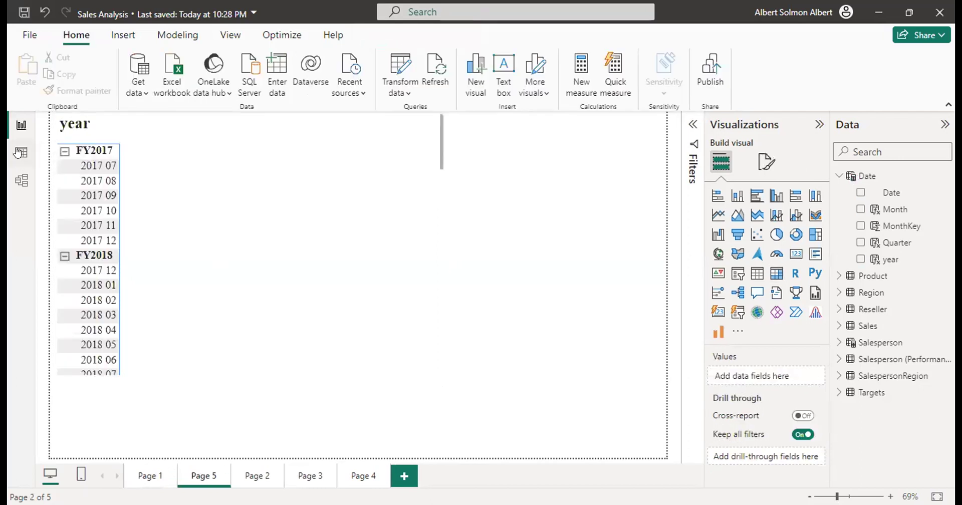
left_click(19, 151)
left_click(18, 175)
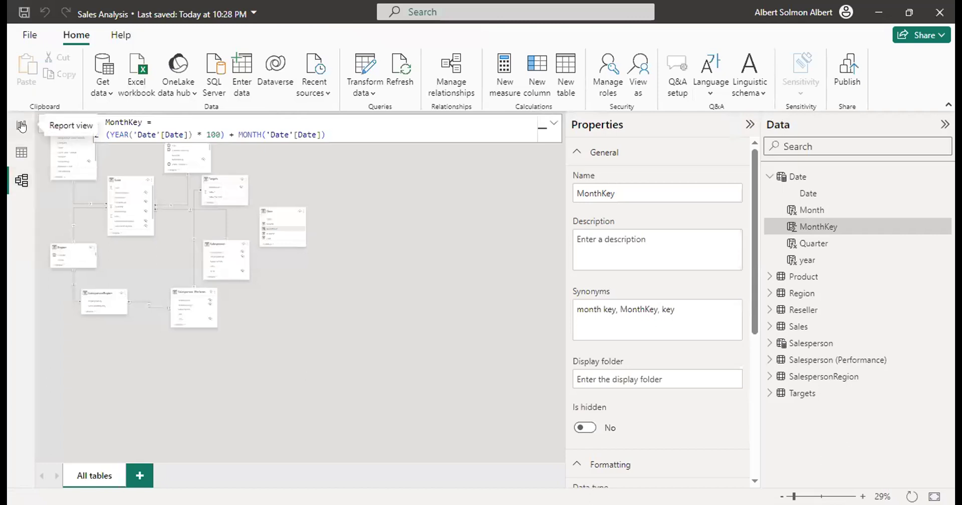
left_click(21, 125)
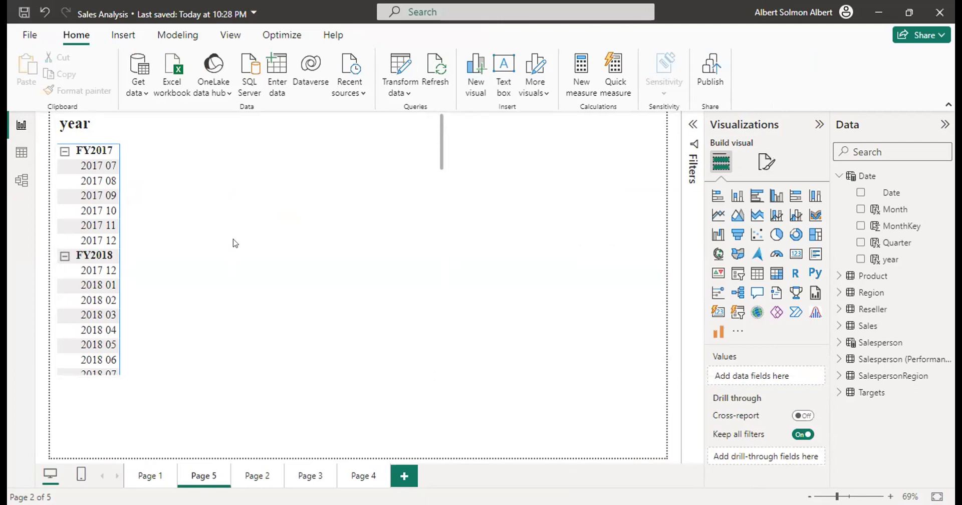
Inspect the MonthKey formula and its values in the Date table's data
left_click(20, 152)
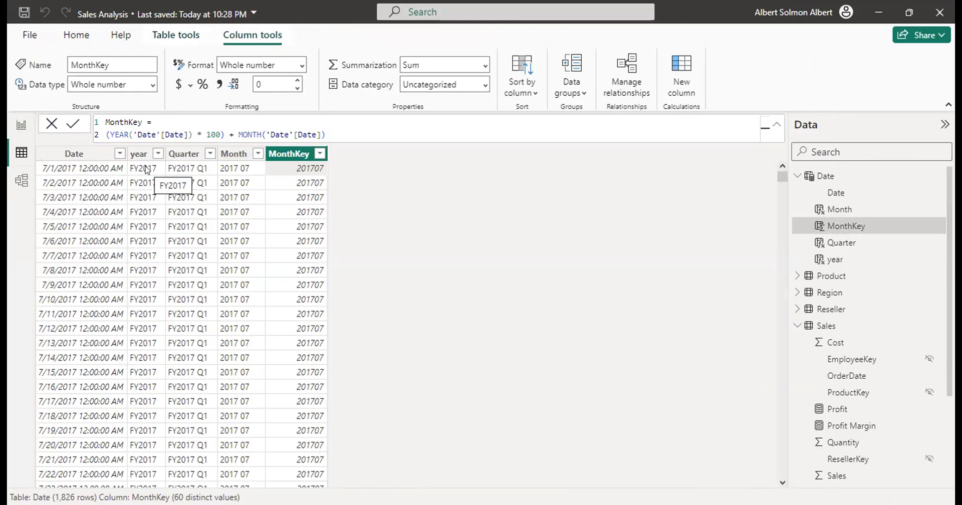
left_click(371, 130)
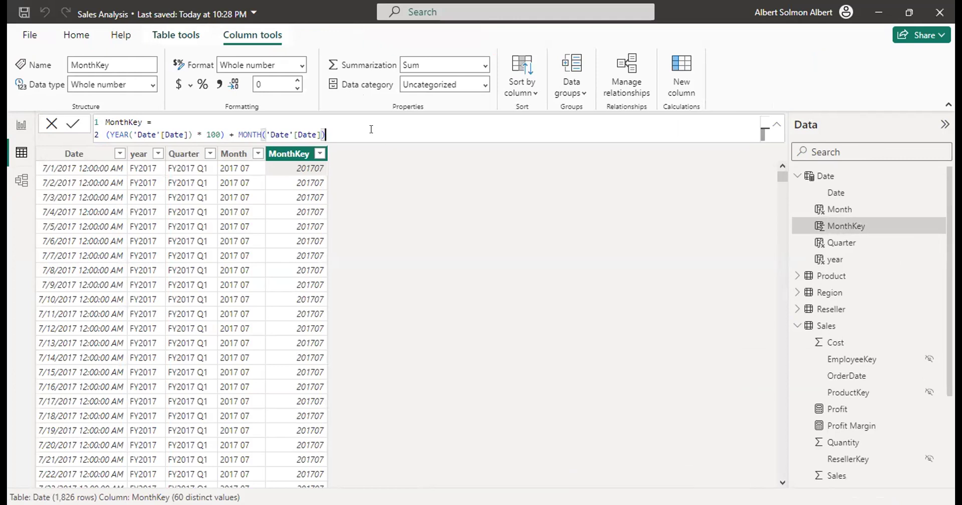
left_click(309, 185)
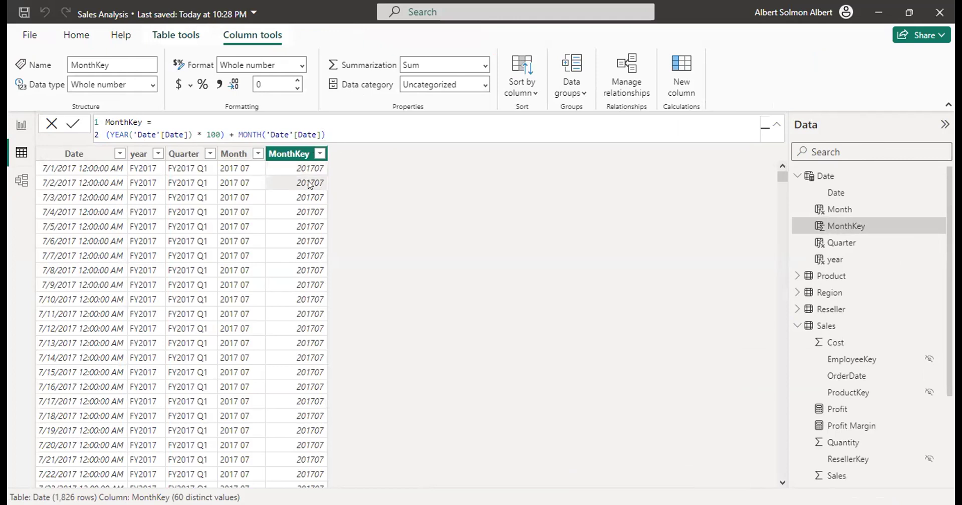
Change the Month column's formula to FORMAT('Date'[Date], "yyyy MMM") so it uses abbreviated month names
left_click(235, 167)
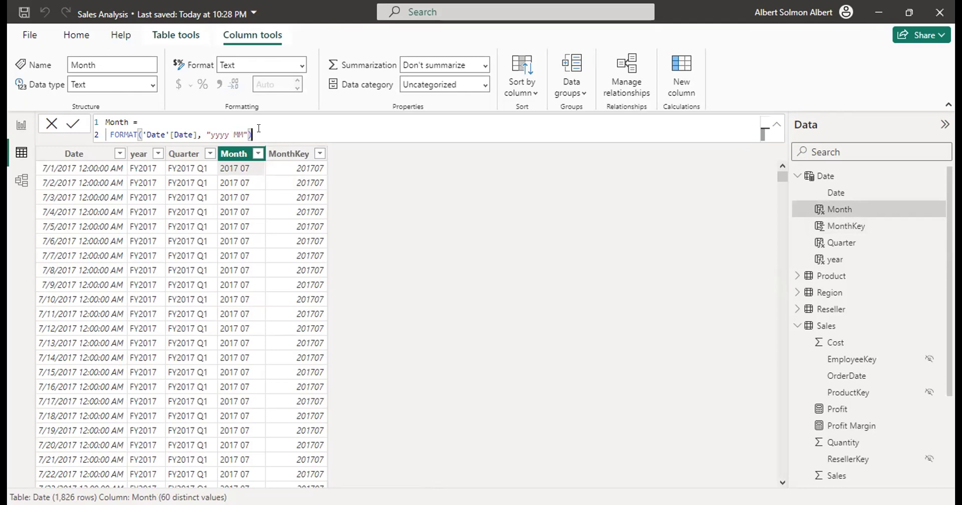
key("Left")
key("Left")
type("M")
key("Return")
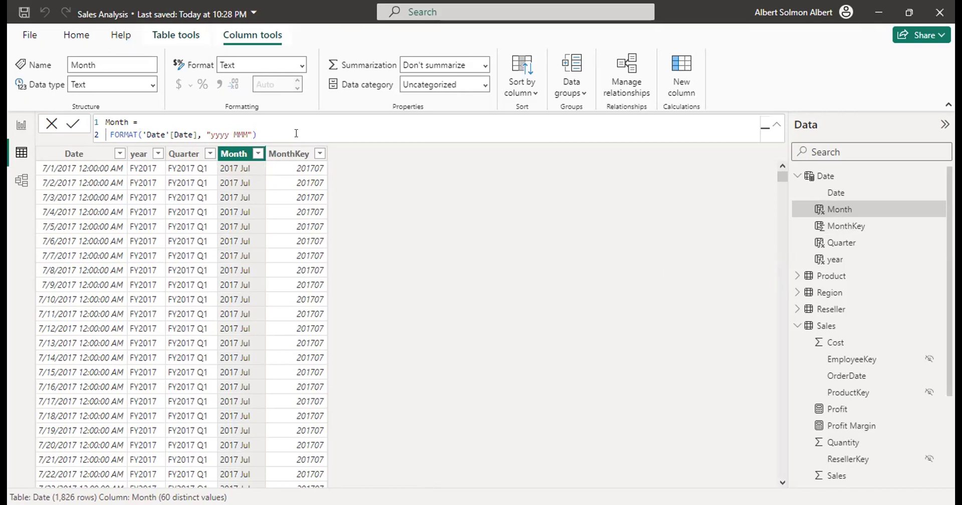
left_click(278, 131)
key("Left")
key("Left")
type("M")
key("ctrl+z")
Change the Month column's date format to "yyyy MMMM" for full month names and check the values down the rows
left_click(278, 132)
key("Left")
key("Left")
type("M")
key("Return")
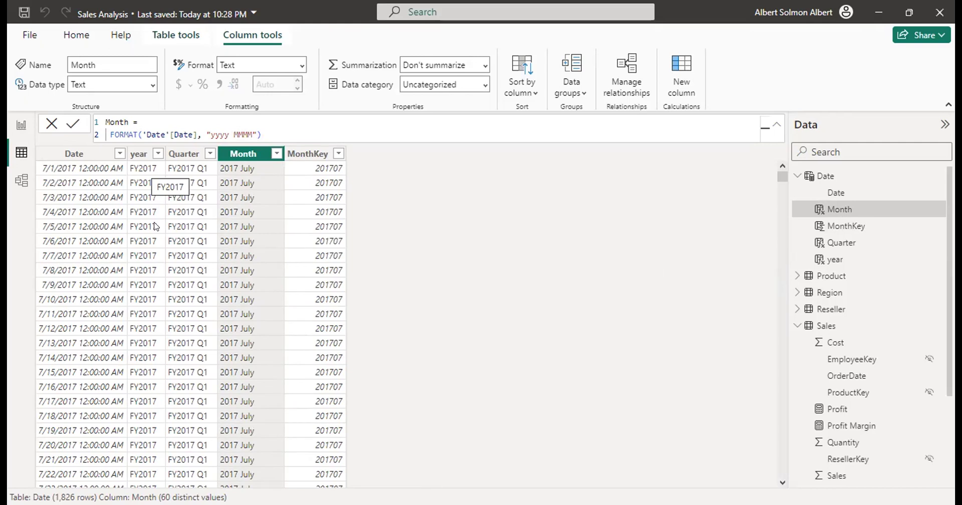
scroll(233, 356, "down", 5)
scroll(233, 356, "down", 4)
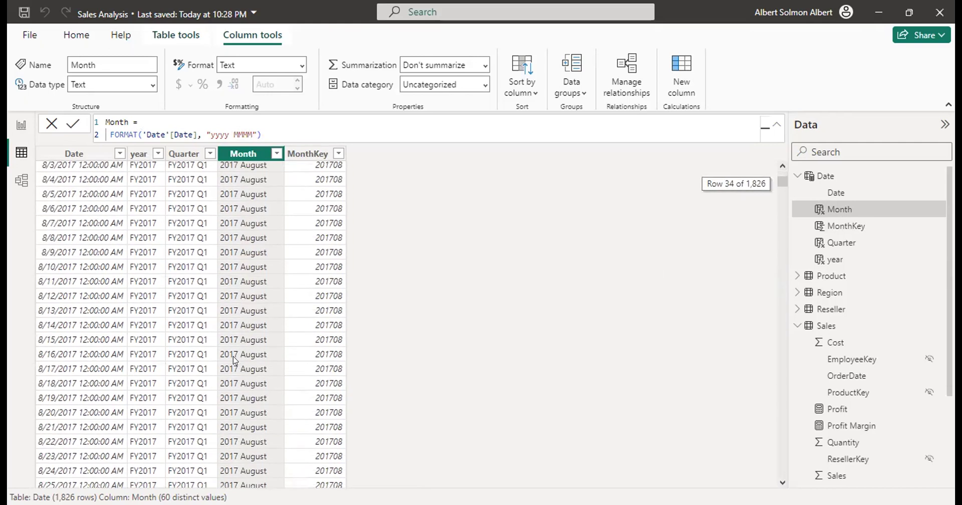
Change the Month column's date format back to "yyyy MMM" for abbreviated month names
scroll(233, 356, "up", 9)
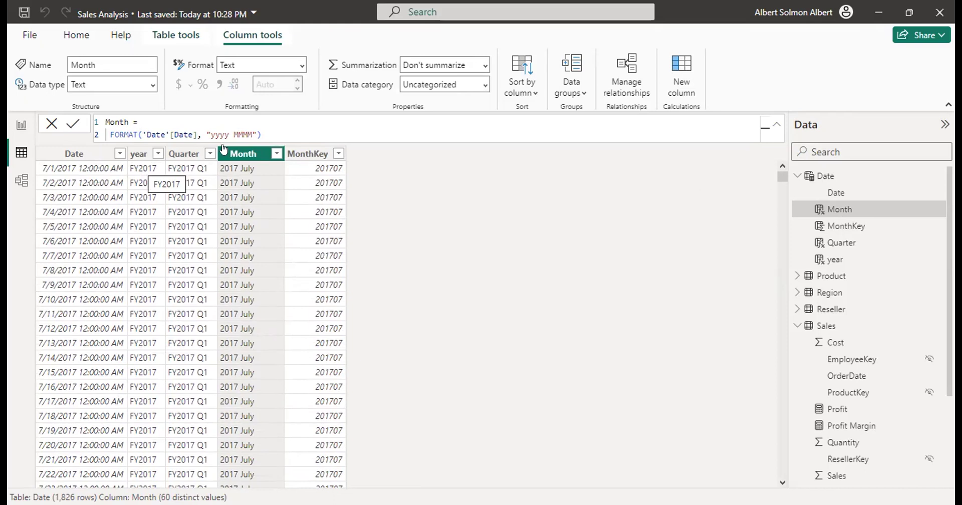
left_click(269, 121)
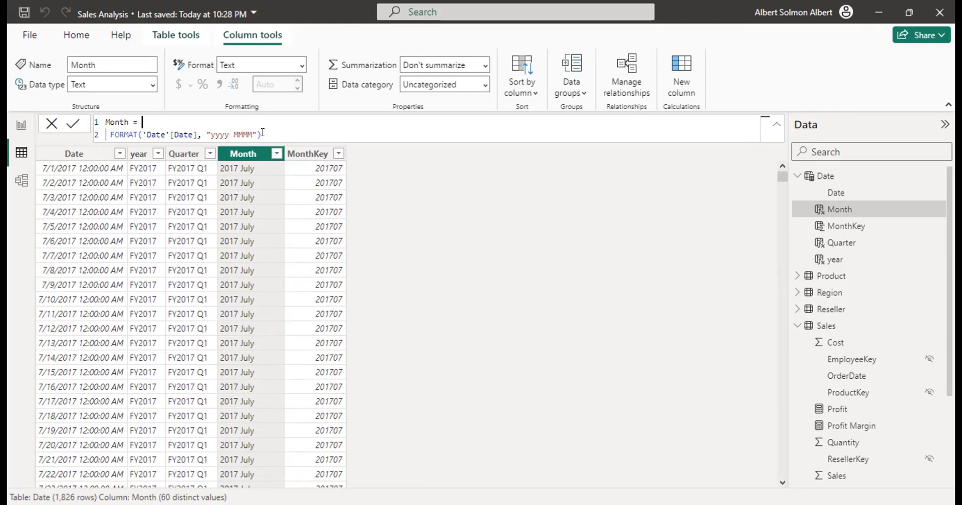
left_click(260, 134)
key("Left")
key("Left")
key("BackSpace")
key("Return")
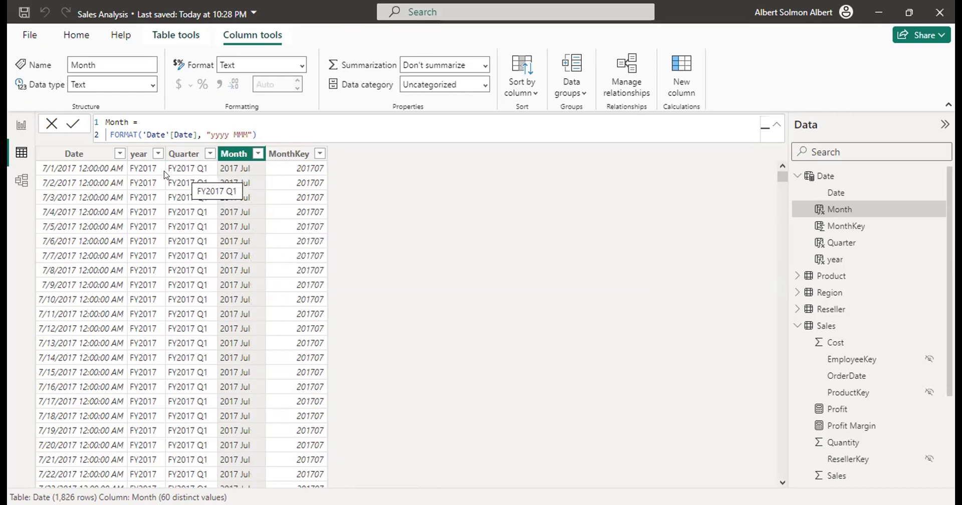
Compare the year column's fiscal-year formula with the formula behind the Date column
left_click(146, 171)
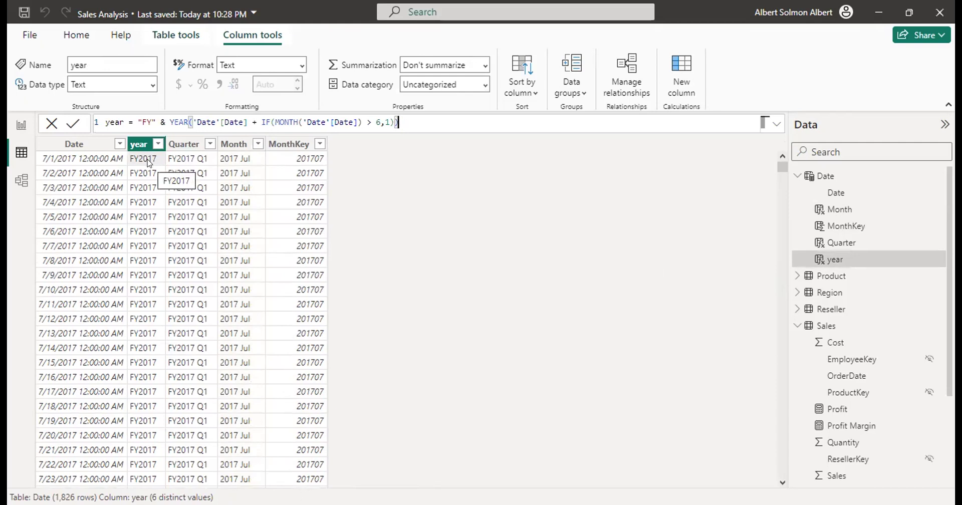
left_click(54, 159)
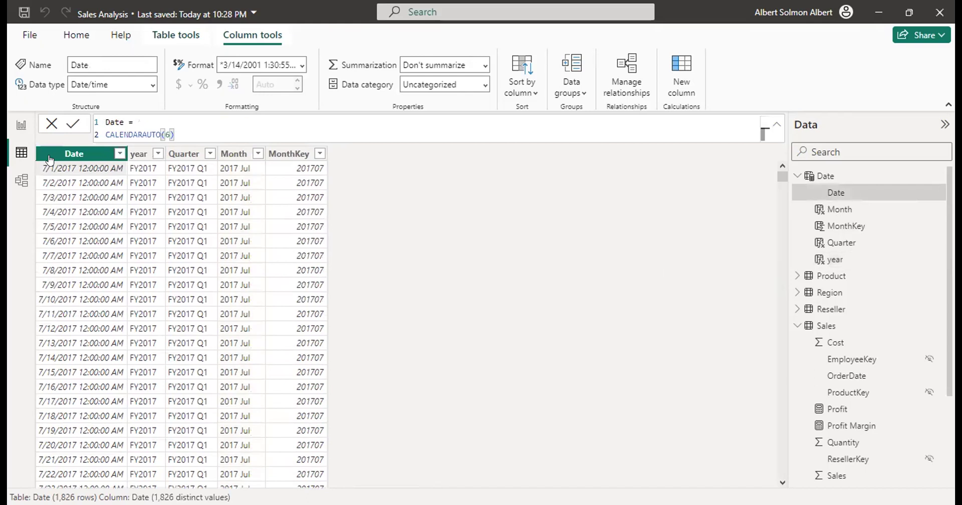
left_click(146, 159)
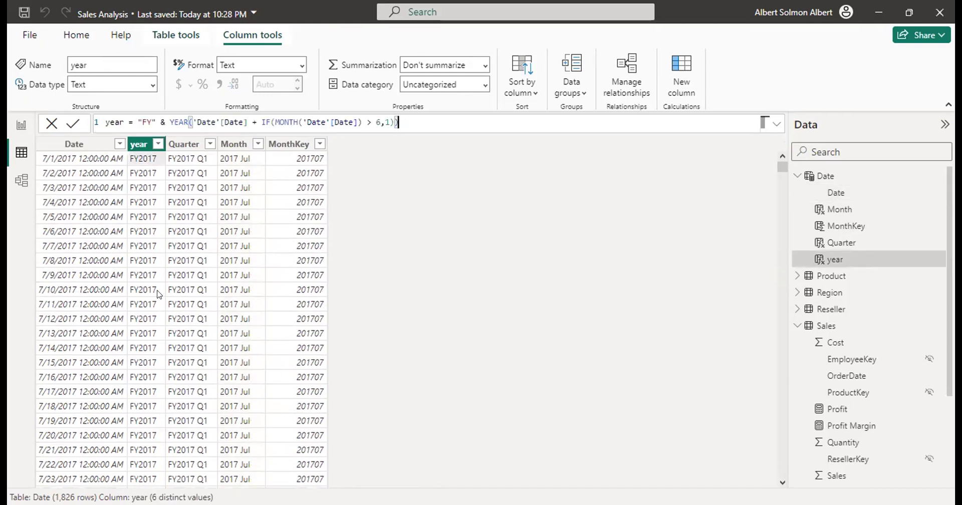
Examine the year and Quarter values against the dates down the rows, from July 2017 into early 2018
scroll(156, 296, "down", 4)
scroll(157, 299, "down", 6)
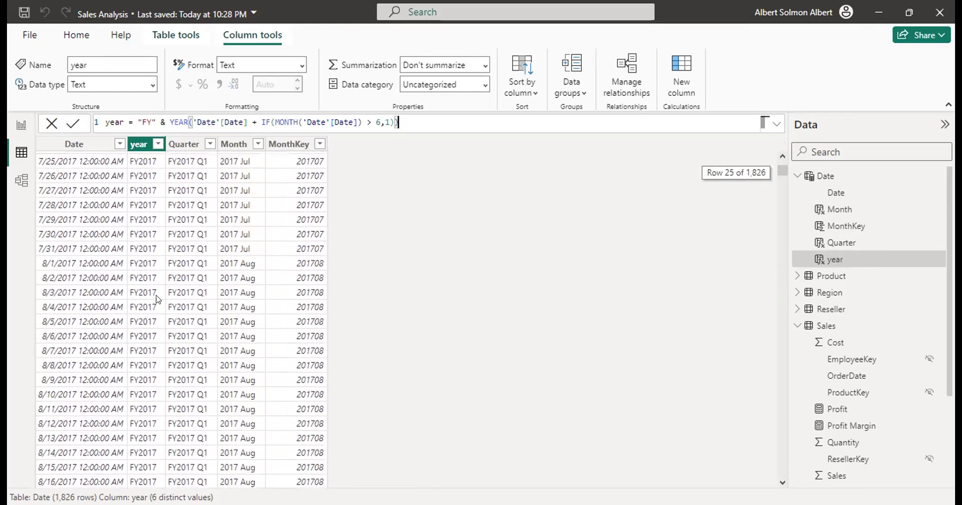
scroll(156, 299, "down", 11)
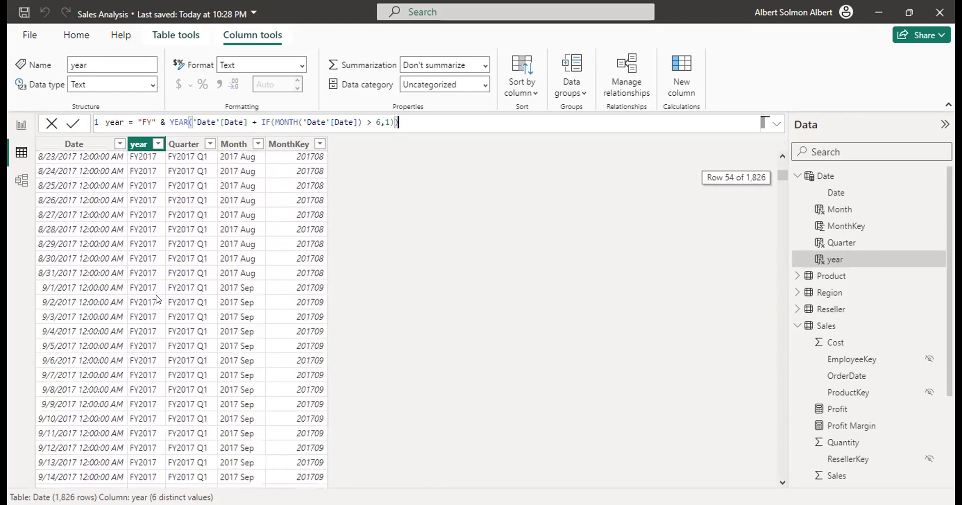
scroll(156, 299, "down", 12)
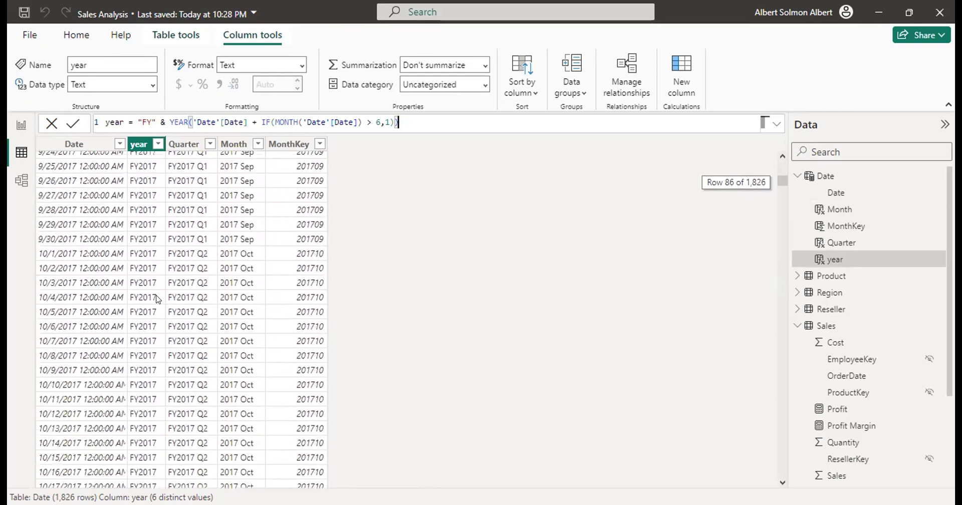
scroll(156, 299, "down", 17)
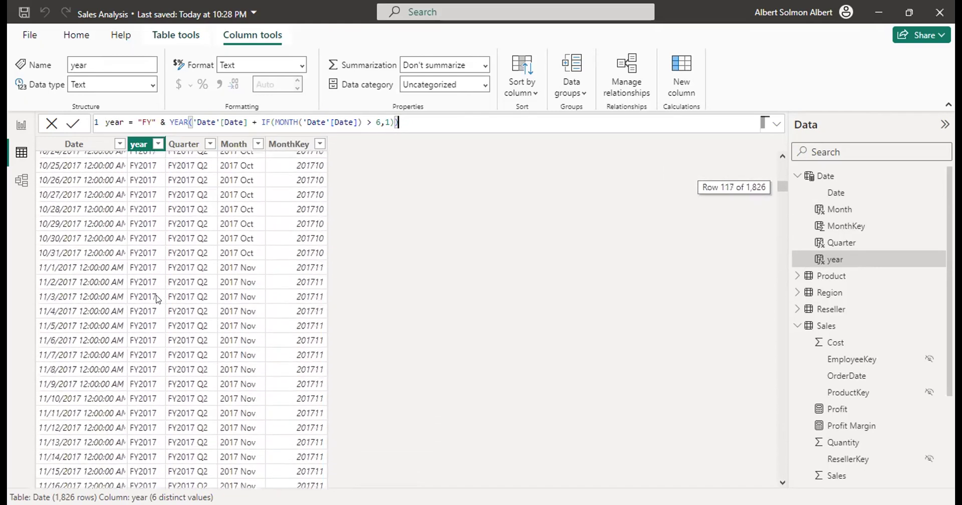
scroll(156, 299, "down", 16)
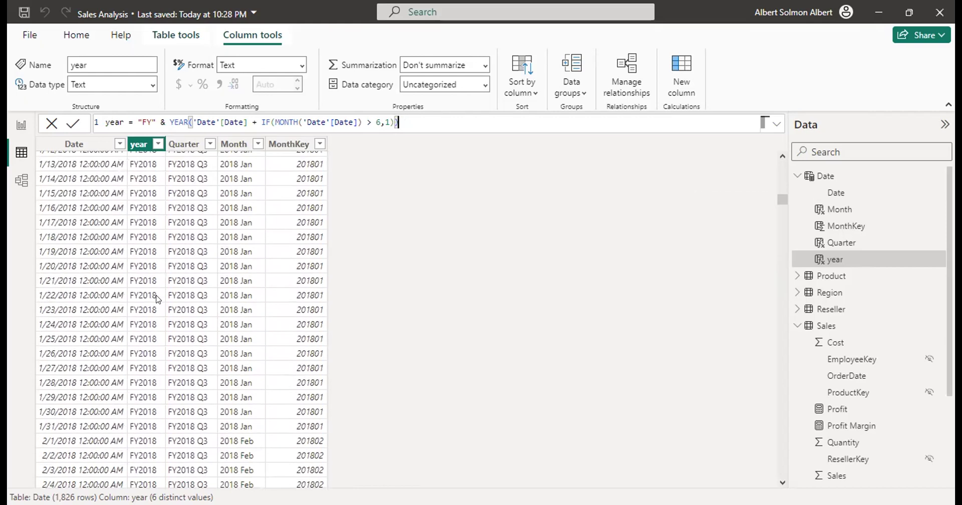
scroll(156, 299, "up", 20)
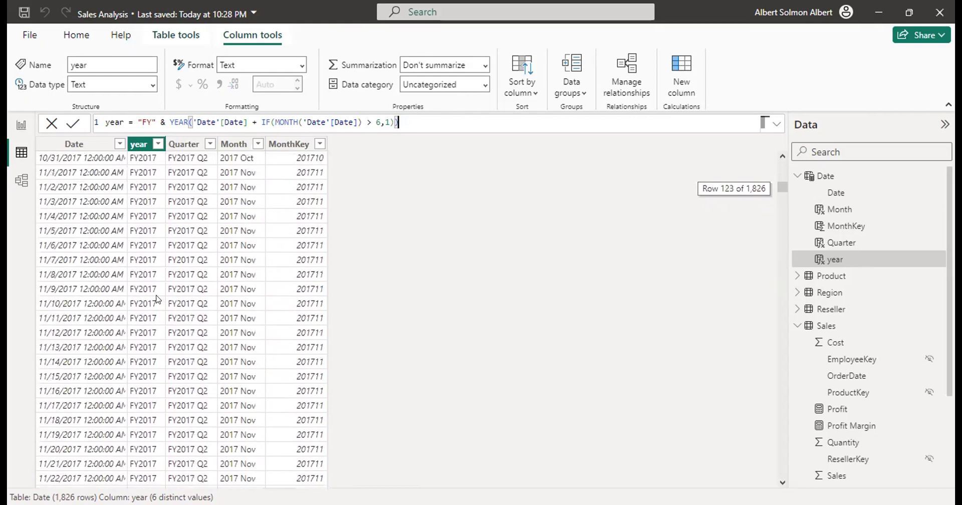
scroll(156, 299, "up", 20)
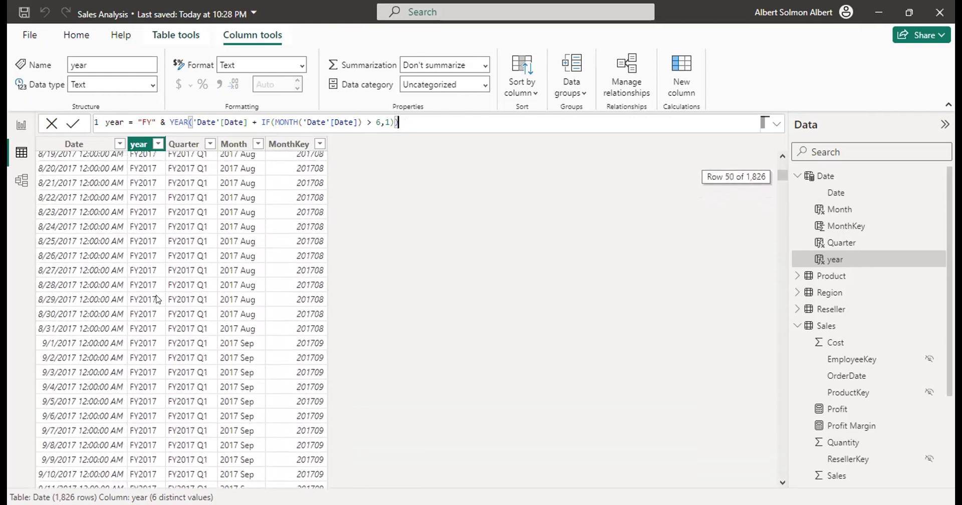
scroll(157, 299, "up", 5)
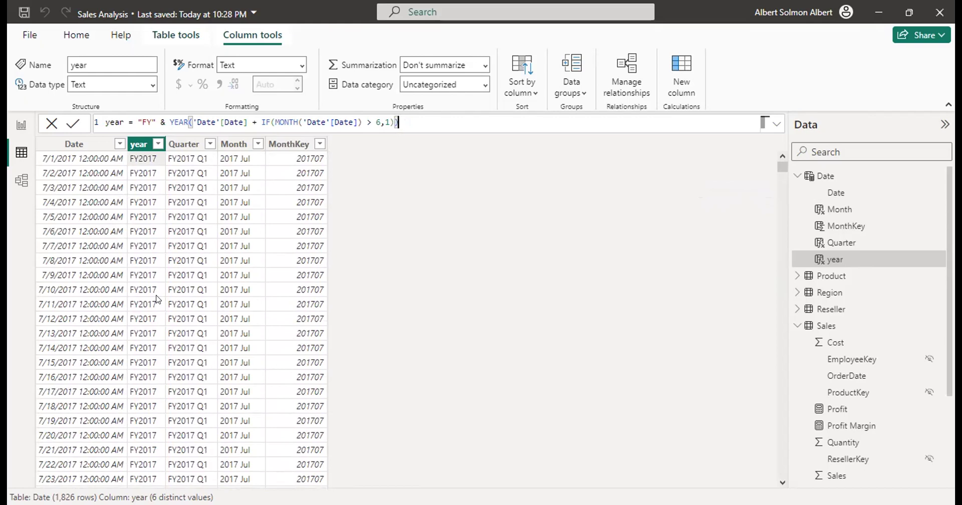
scroll(143, 375, "down", 3)
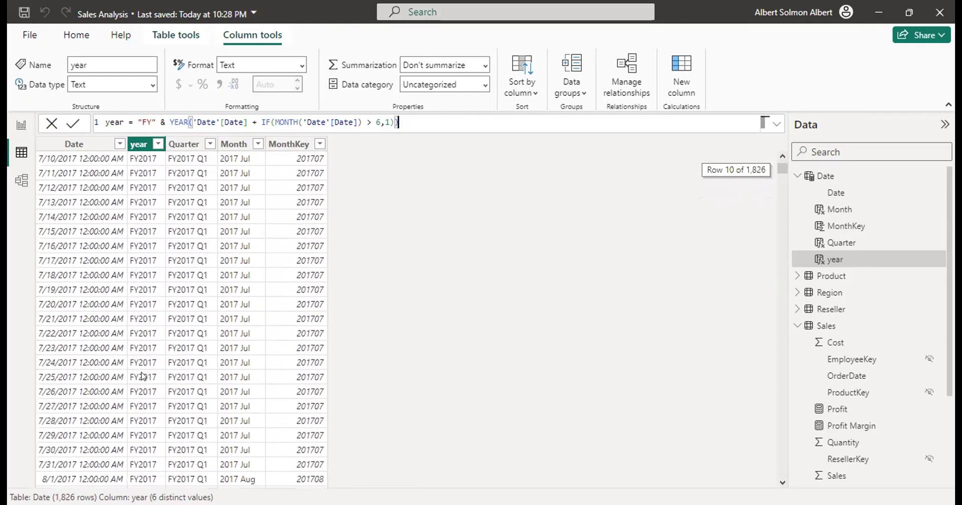
scroll(143, 376, "down", 2)
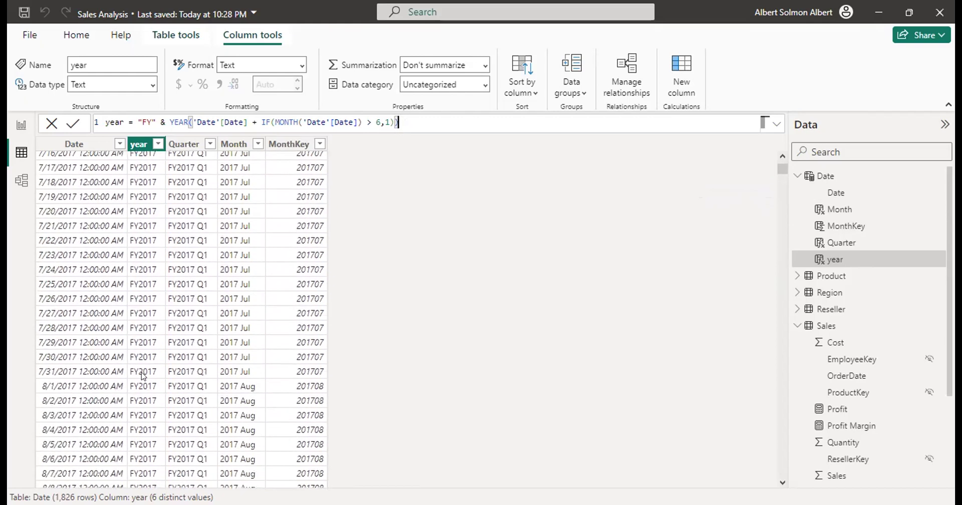
scroll(143, 376, "down", 3)
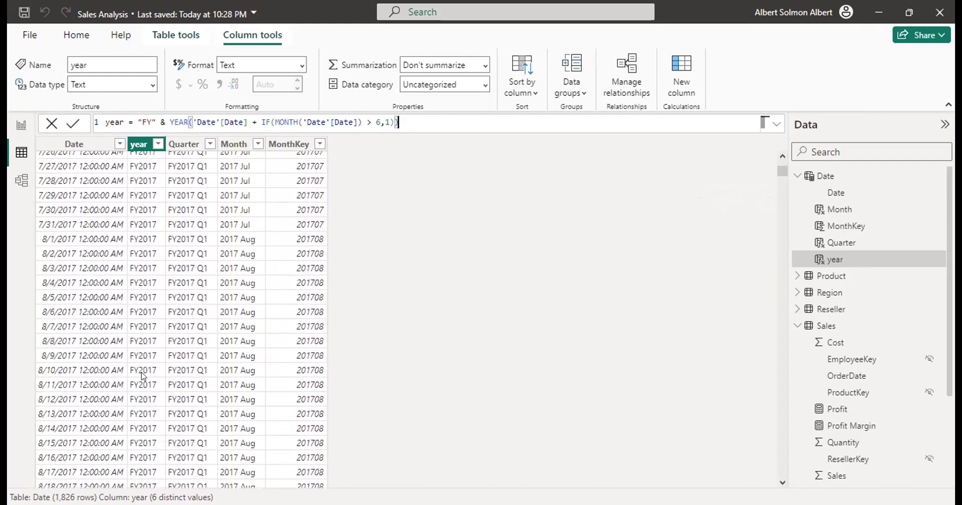
scroll(143, 376, "down", 12)
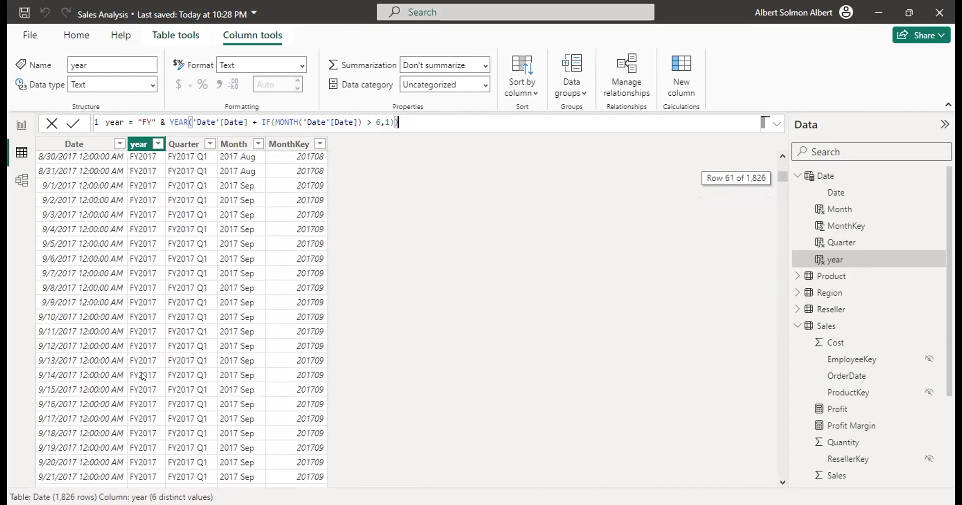
scroll(143, 376, "down", 1)
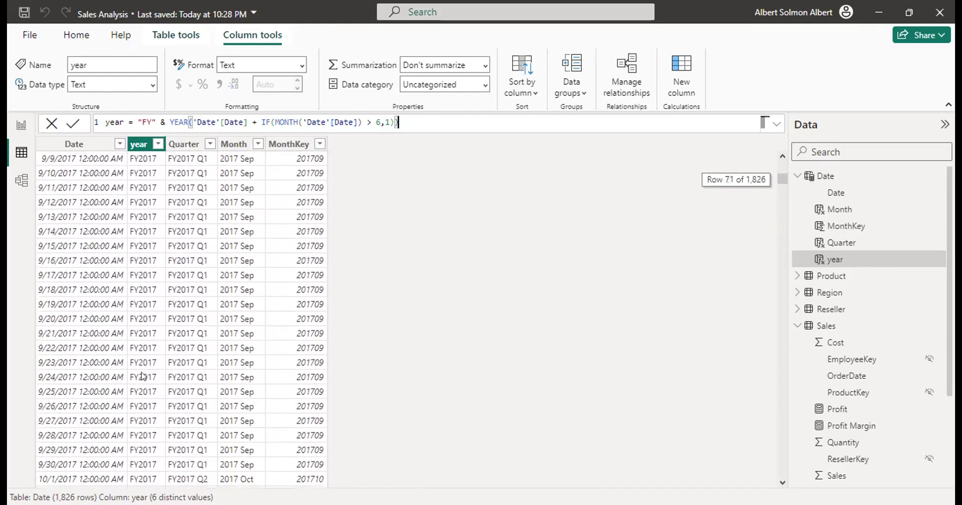
scroll(143, 376, "up", 1)
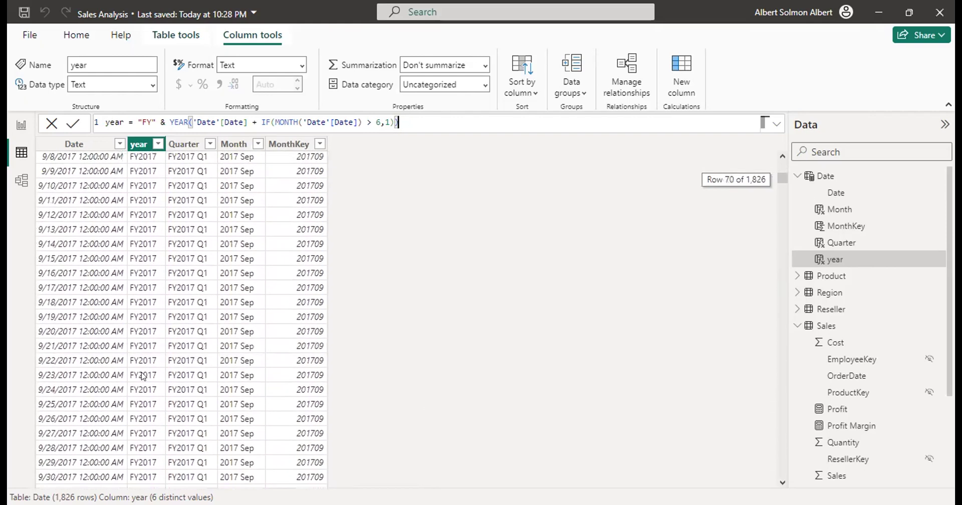
scroll(143, 375, "down", 1)
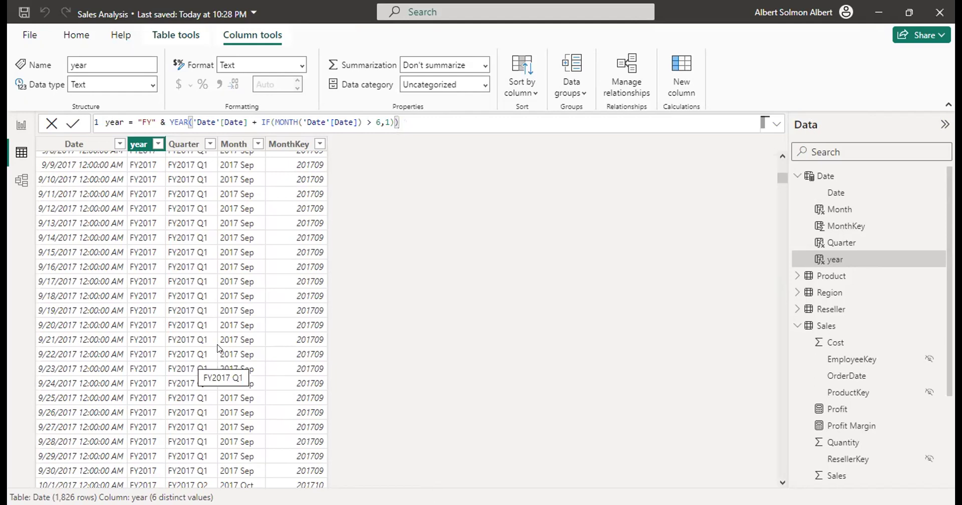
left_click(418, 118)
key("Left")
key("Left")
key("Left")
key("Return")
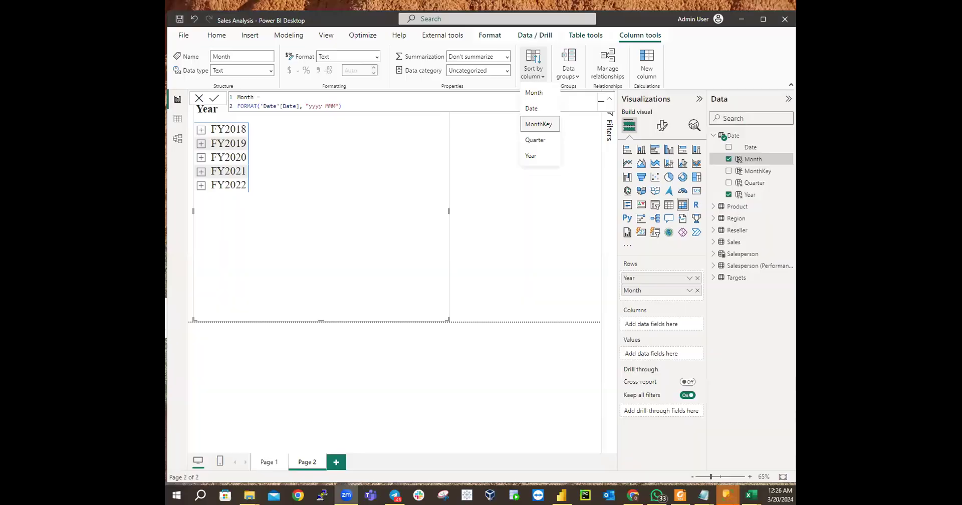
Examine the Date table's Year, Quarter, Month and MonthKey values in the Sales Analysis report that contains the Page 2 matrix
left_click(177, 120)
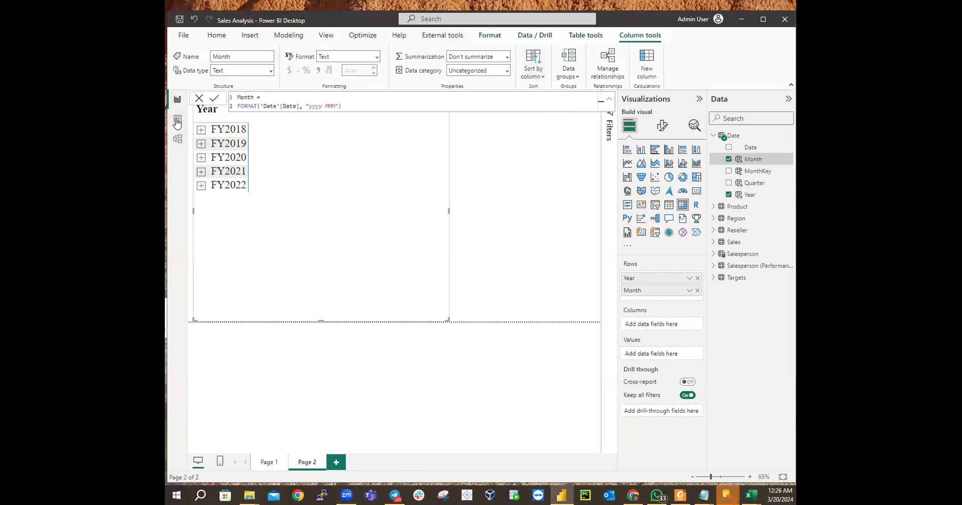
scroll(336, 290, "down", 15)
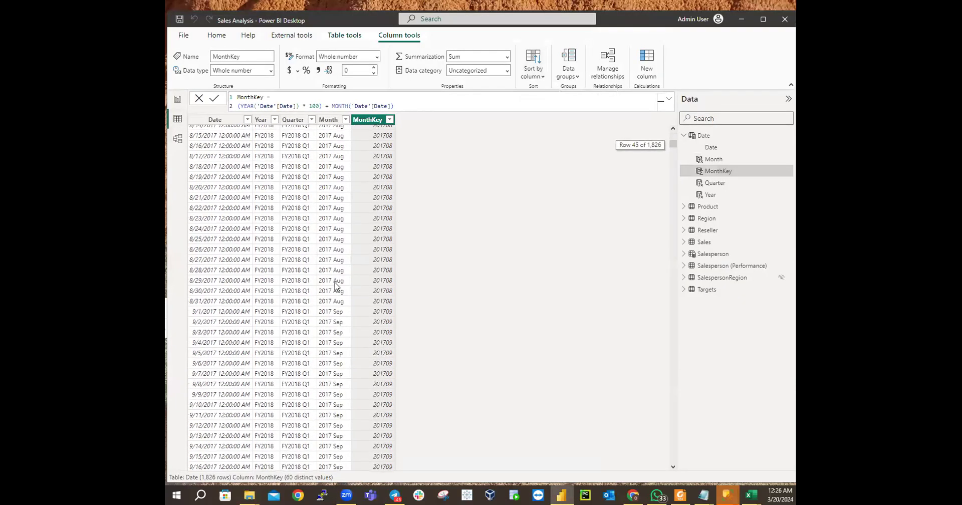
scroll(336, 284, "down", 4)
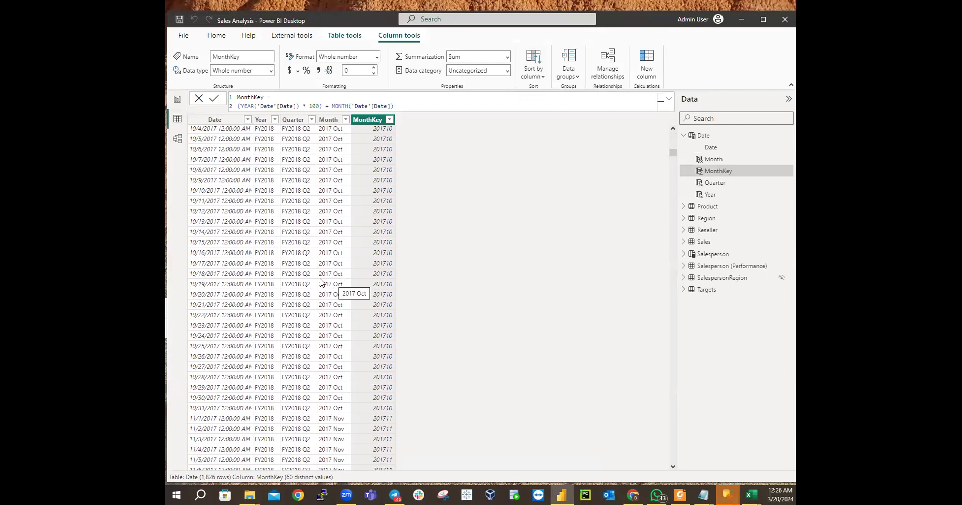
scroll(204, 221, "up", 3)
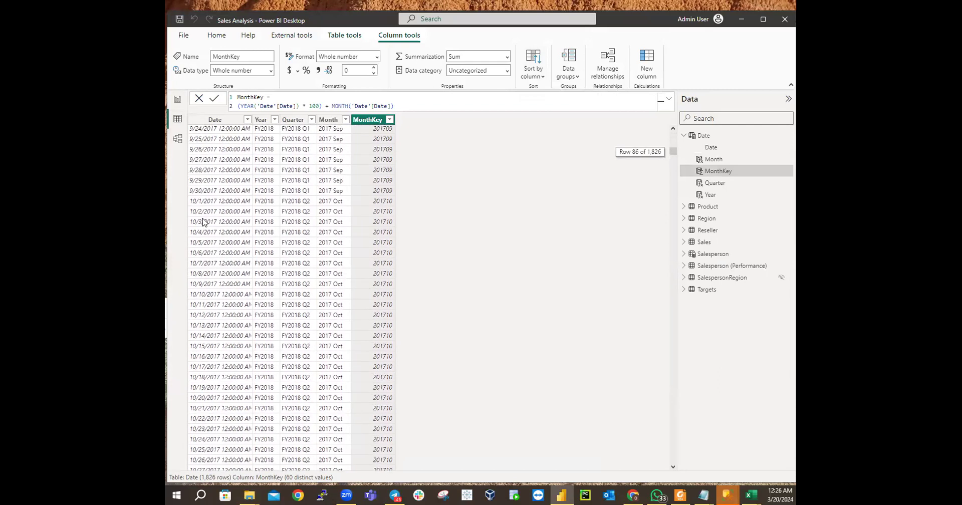
scroll(204, 222, "up", 5)
scroll(203, 218, "up", 5)
scroll(203, 217, "up", 15)
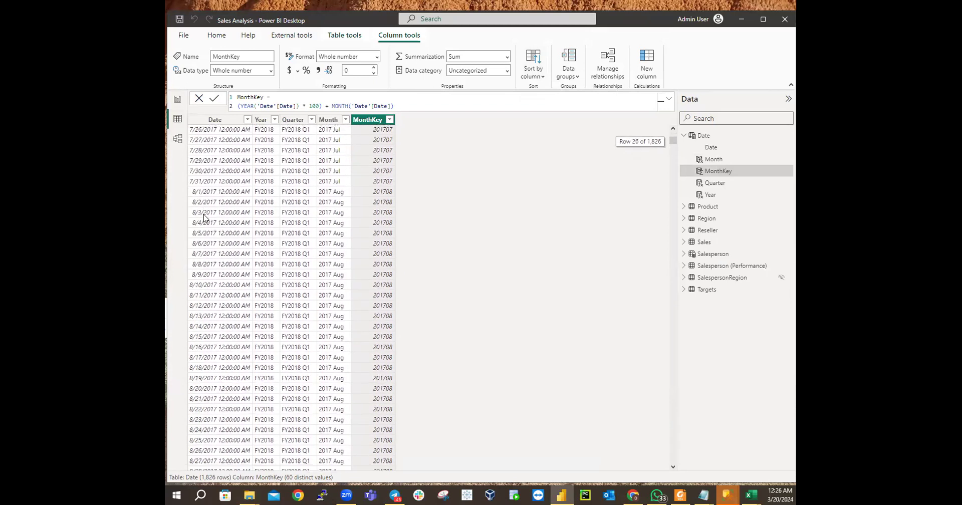
scroll(204, 218, "up", 3)
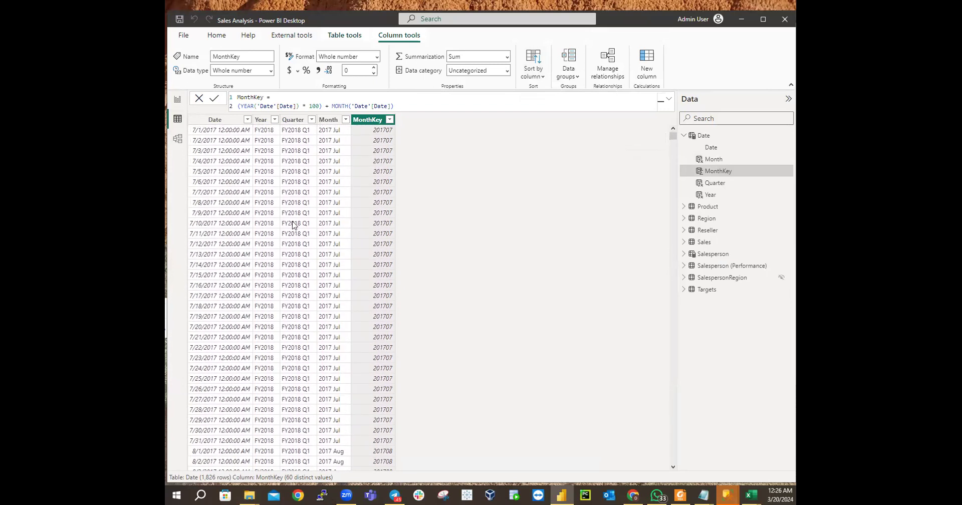
Inspect the Date column's formula and compare its July 2017 dates with the fiscal Year and Quarter values
left_click(234, 203)
scroll(335, 203, "down", 3)
scroll(335, 203, "up", 3)
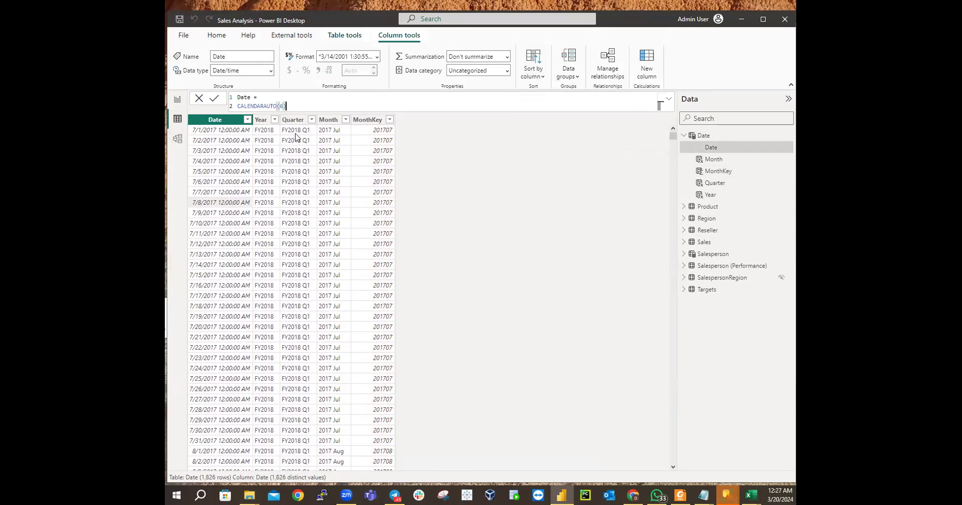
left_click(203, 131)
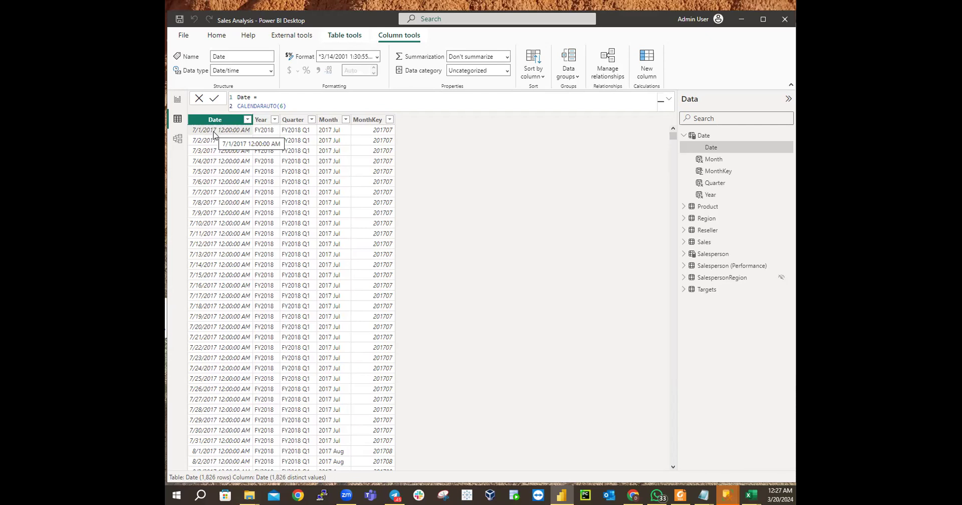
Expand every fiscal year in the Page 2 matrix to the month level and check the month order
left_click(178, 100)
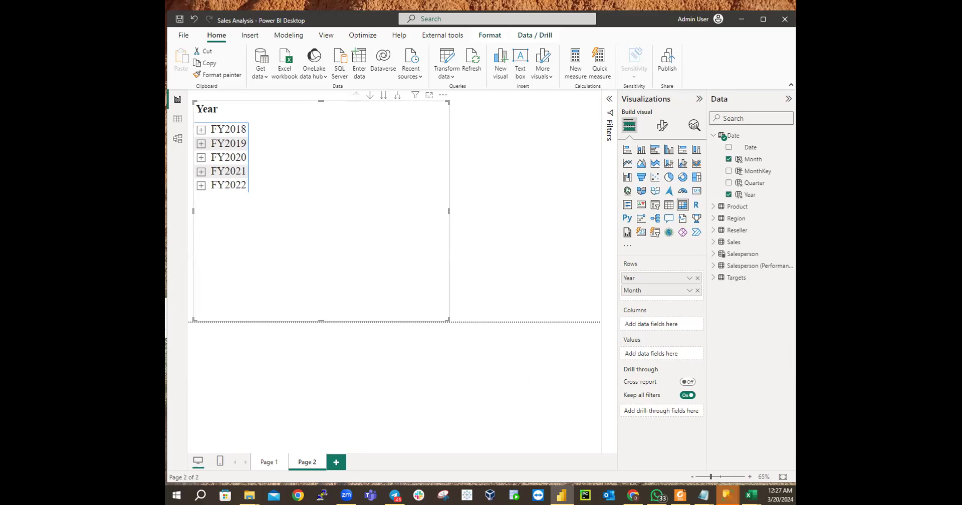
left_click(398, 95)
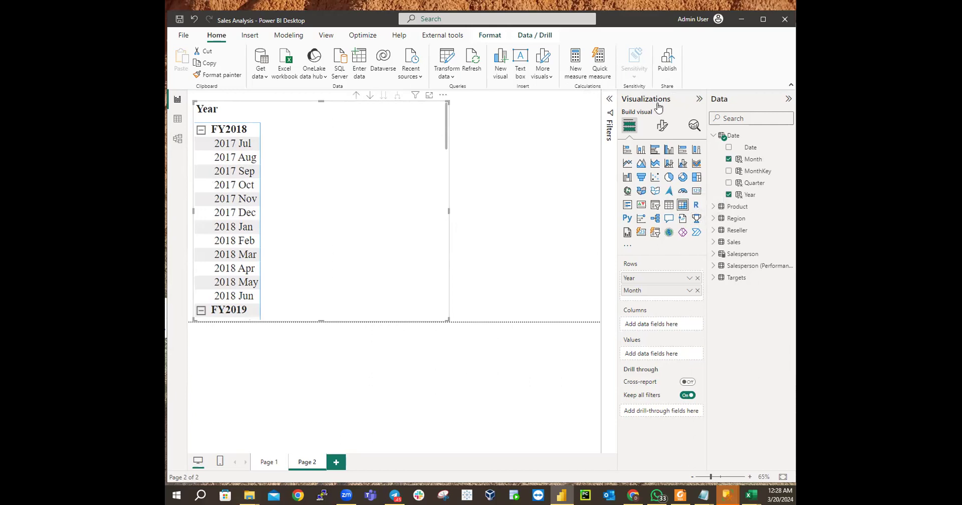
scroll(358, 190, "down", 3)
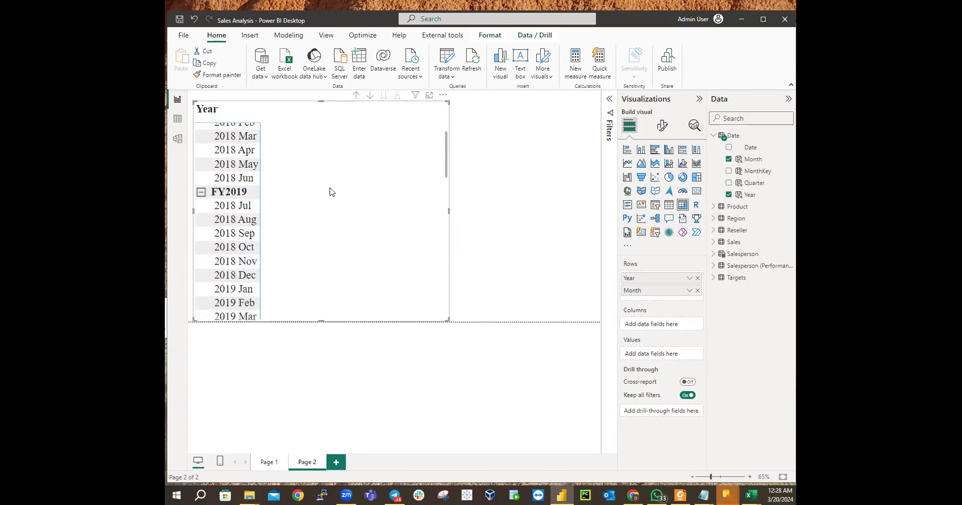
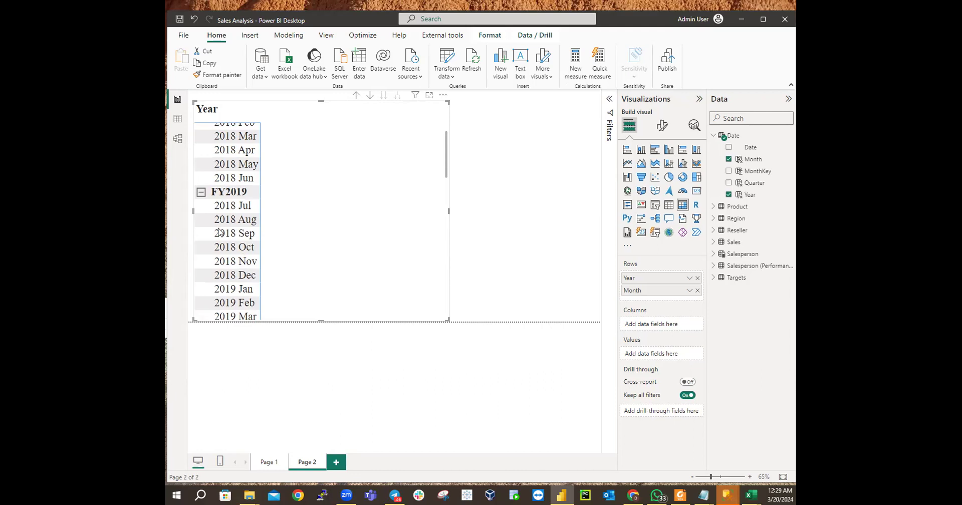
Rearrange the model diagram so the Date table sits below Salesperson, beside a raised Salesperson (Performance) table
left_click(181, 136)
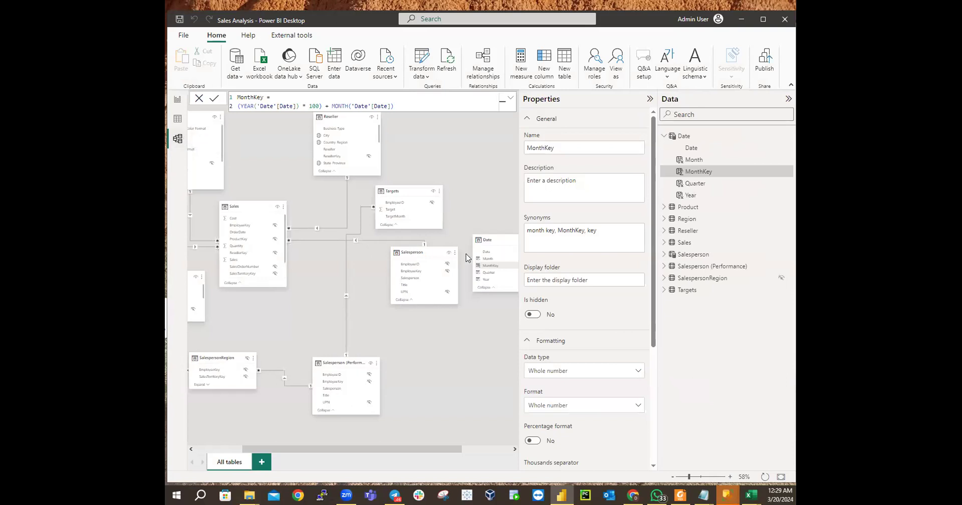
left_click_drag(505, 249, 467, 328)
left_click_drag(412, 355, 387, 319)
left_click(457, 321)
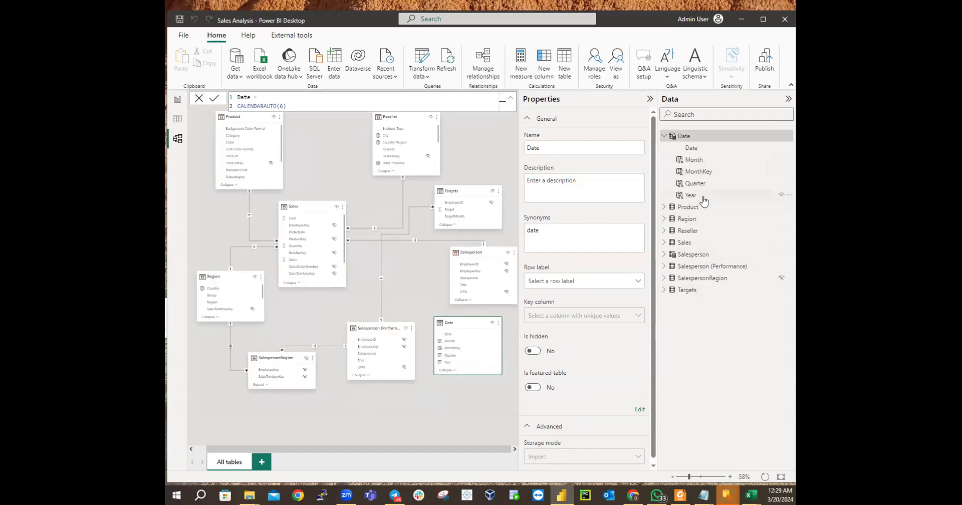
Hide the Date table's MonthKey column and check the field list in the report
left_click(698, 173)
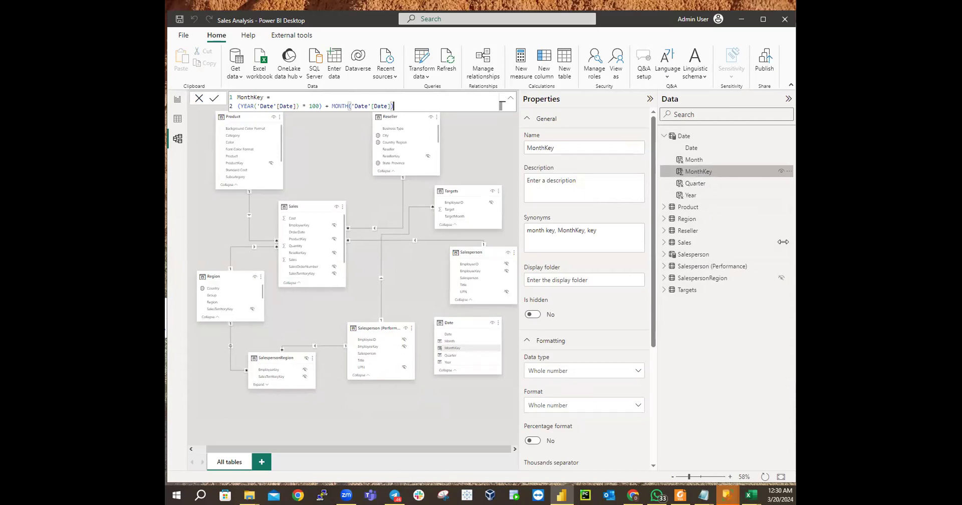
left_click(532, 314)
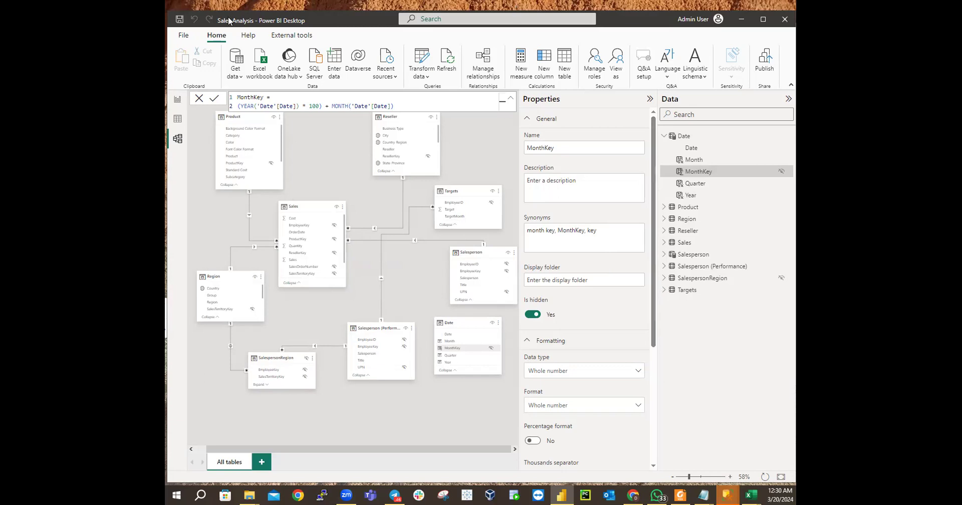
left_click(185, 101)
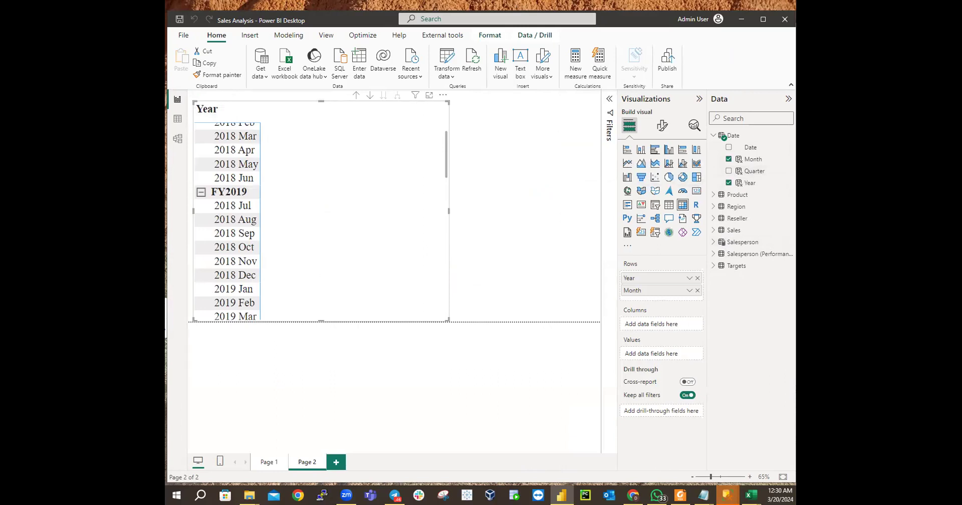
Create a hierarchy from the Date table's Year column in the data model
left_click(177, 139)
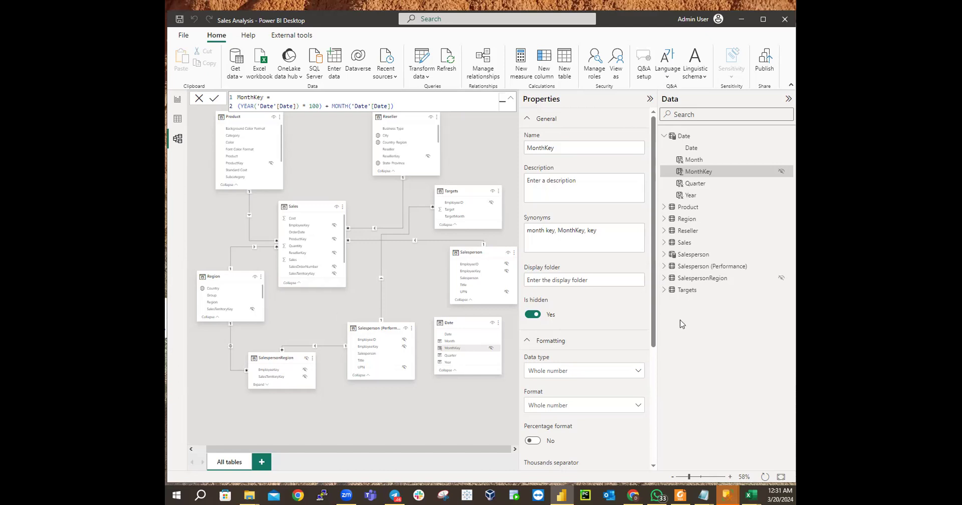
left_click(682, 138)
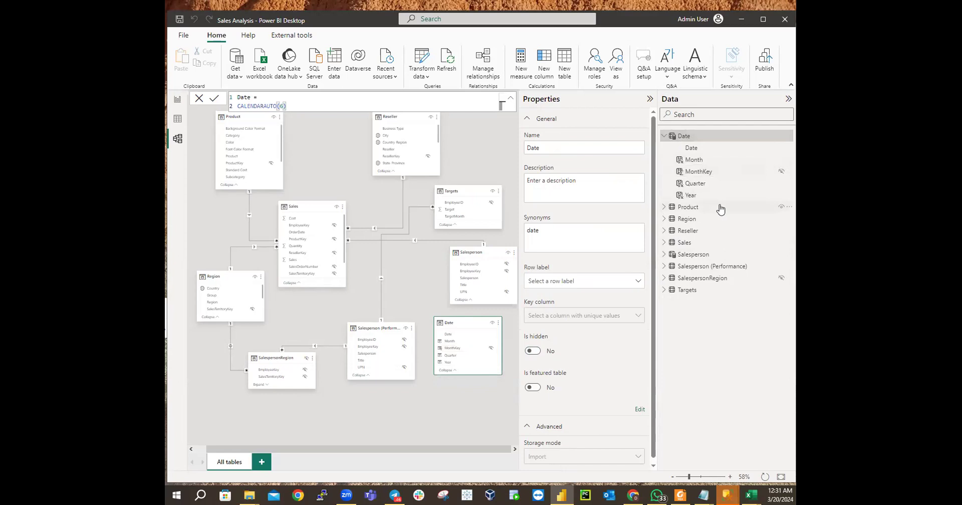
right_click(689, 196)
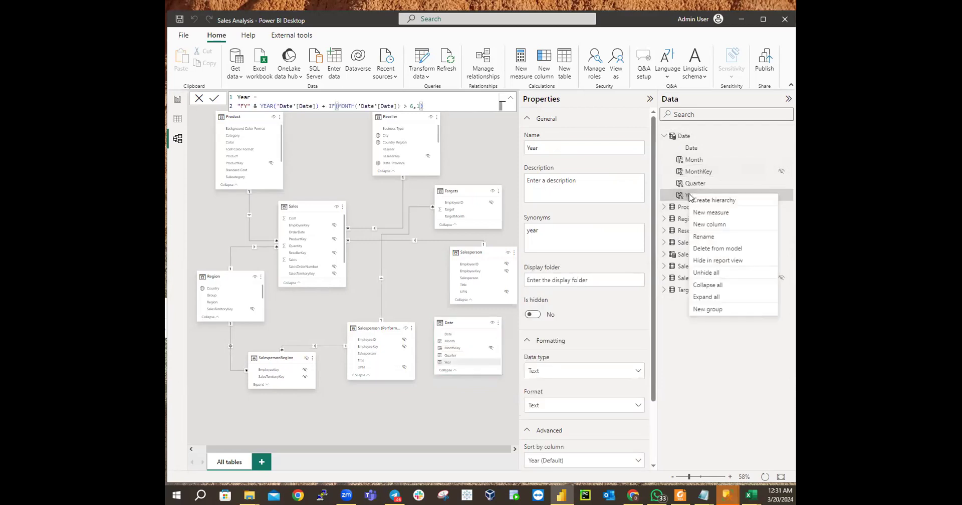
left_click(709, 200)
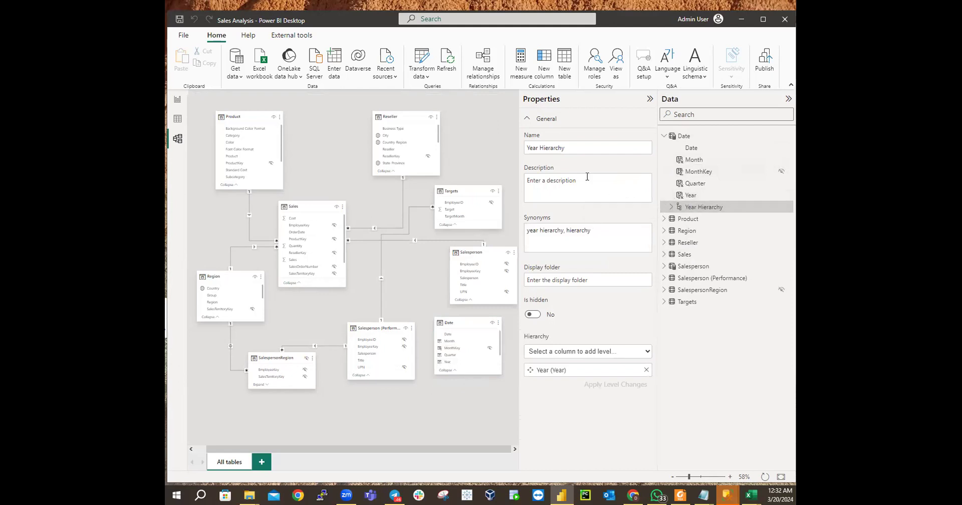
Rename the new year hierarchy as Fiscal
left_click(574, 149)
key("BackSpace")
key("BackSpace")
key("BackSpace")
key("BackSpace")
key("BackSpace")
key("BackSpace")
key("BackSpace")
key("BackSpace")
key("BackSpace")
key("BackSpace")
key("BackSpace")
key("BackSpace")
key("BackSpace")
key("BackSpace")
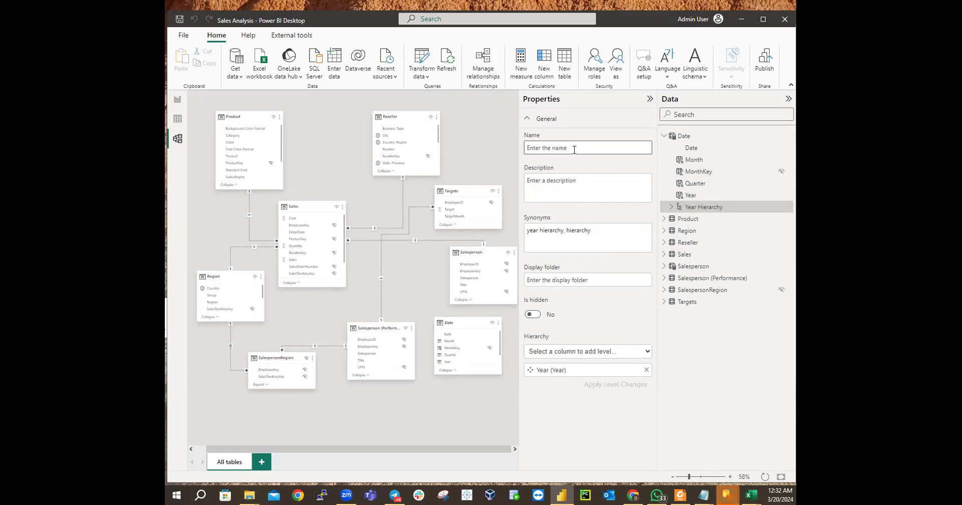
type("Fiscal")
key("Return")
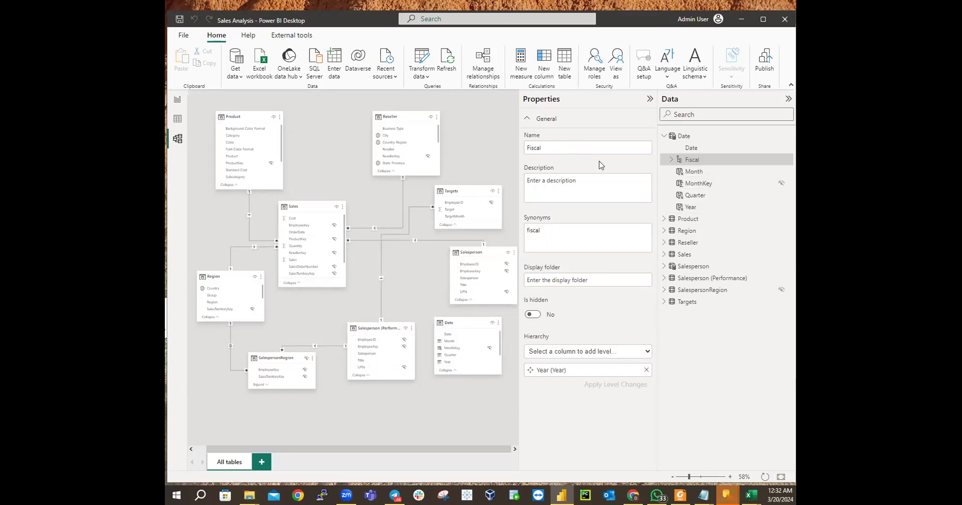
Add Quarter and Month as levels below Year in the Fiscal hierarchy and apply the level changes
left_click(568, 353)
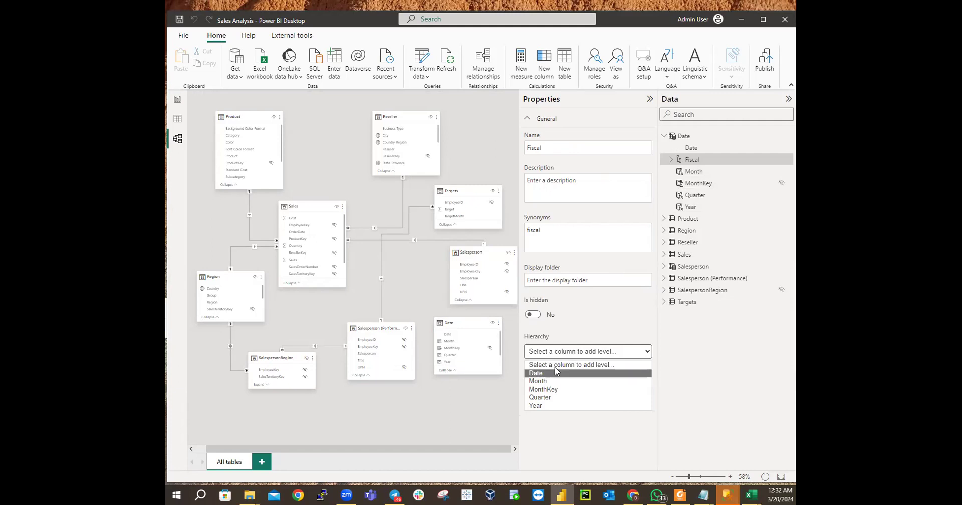
left_click(545, 398)
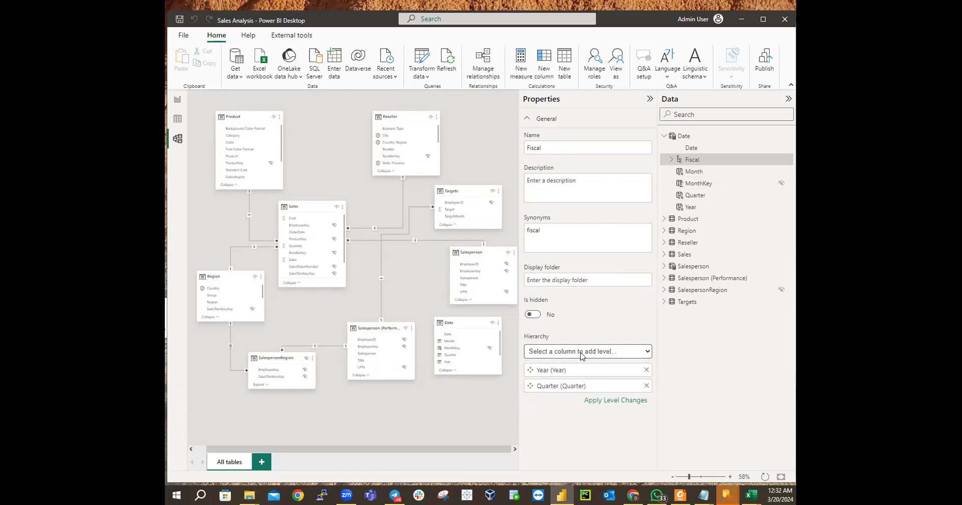
left_click(577, 354)
left_click(544, 385)
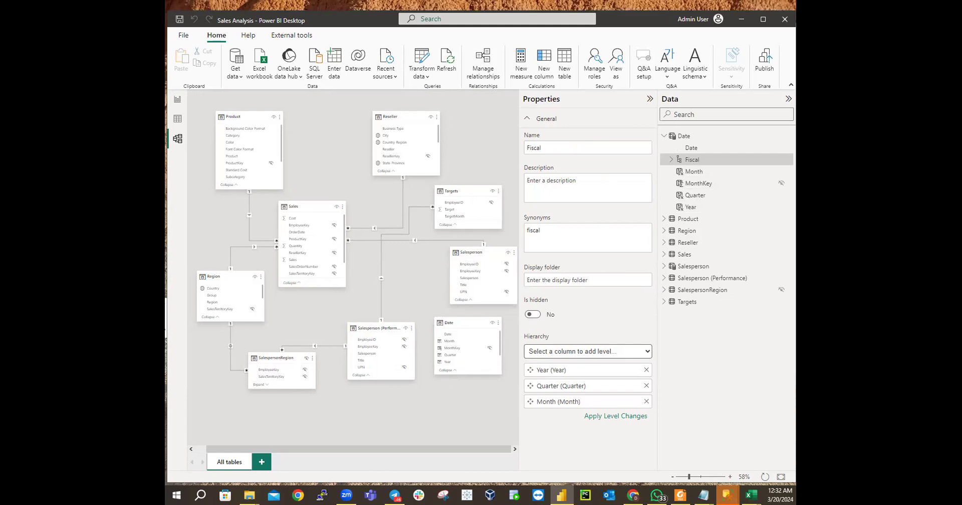
left_click(602, 416)
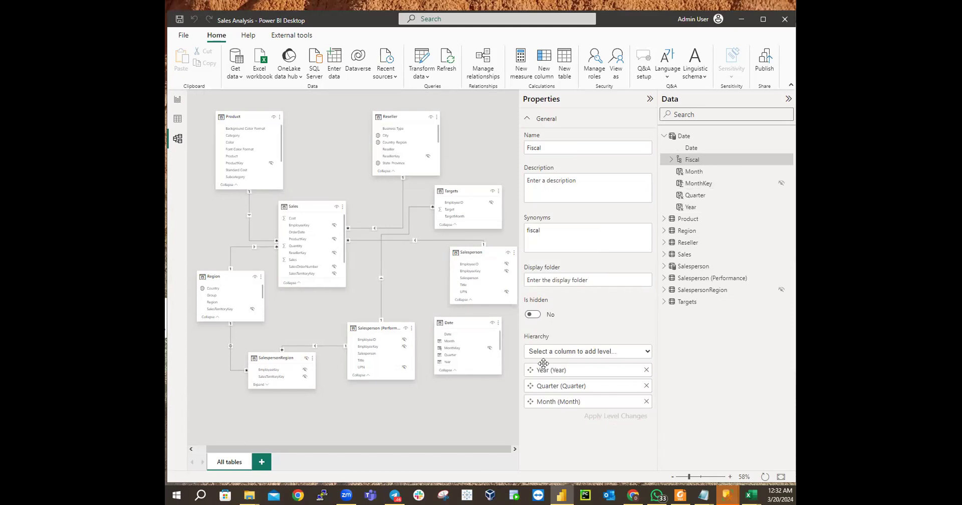
left_click(672, 159)
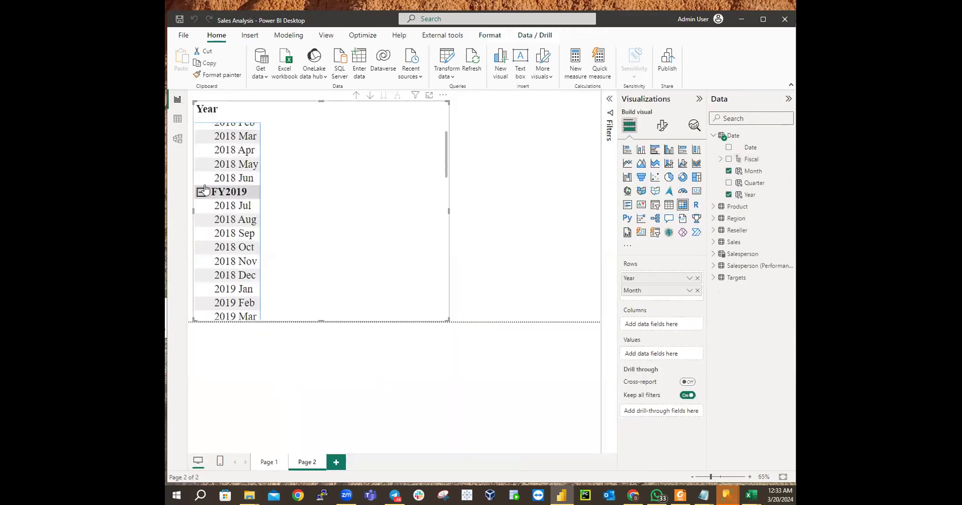
Roll the Page 2 matrix up to fiscal years and add the Fiscal hierarchy to its rows
scroll(300, 140, "up", 3)
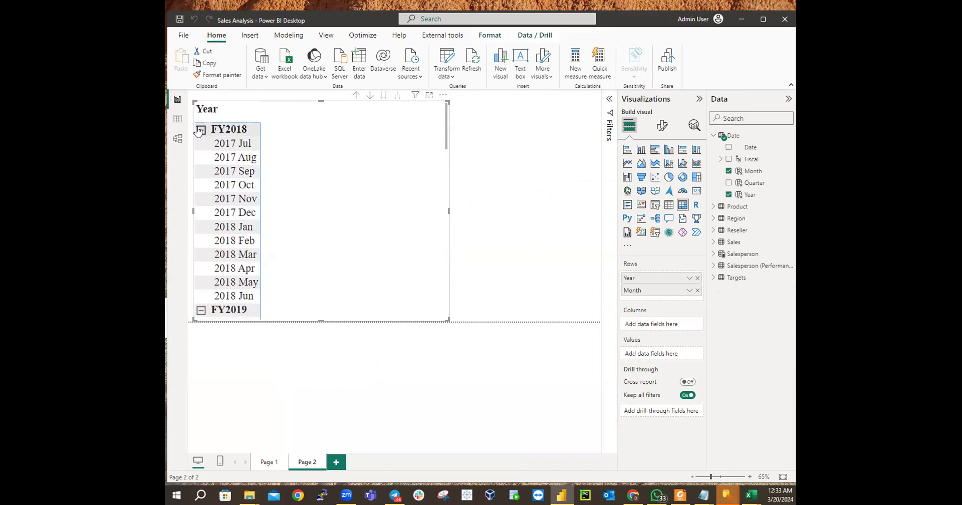
left_click(355, 96)
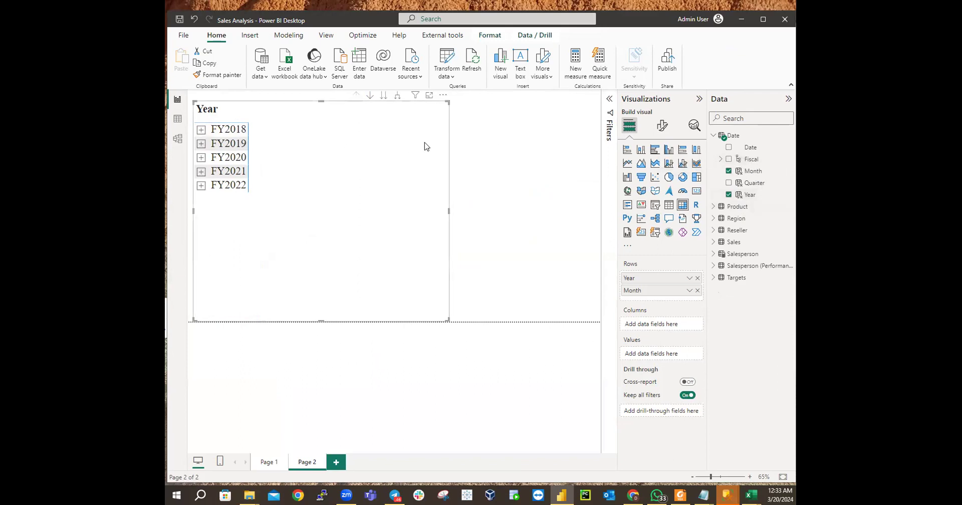
left_click(728, 159)
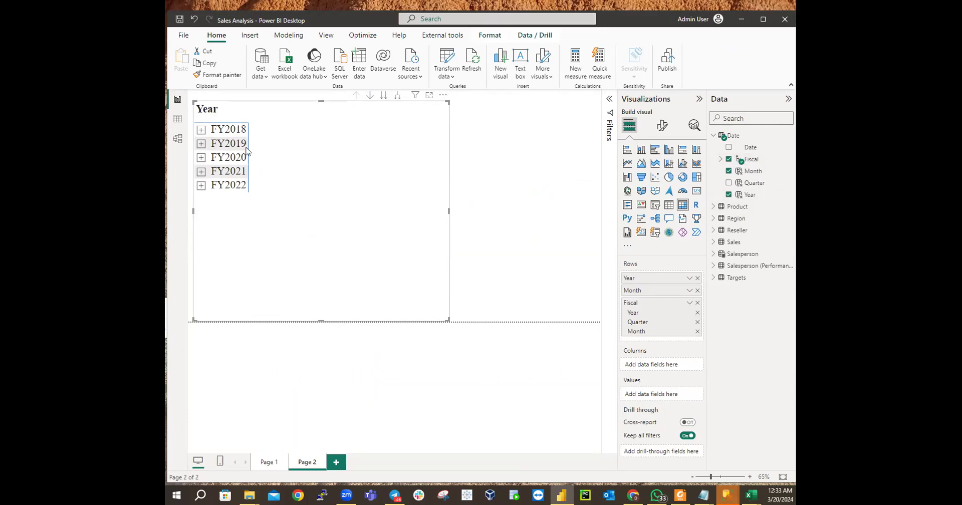
Explore the Fiscal levels under FY2018 and 2017 Jul in the matrix, down to month, and drill back up
left_click(201, 130)
left_click(203, 144)
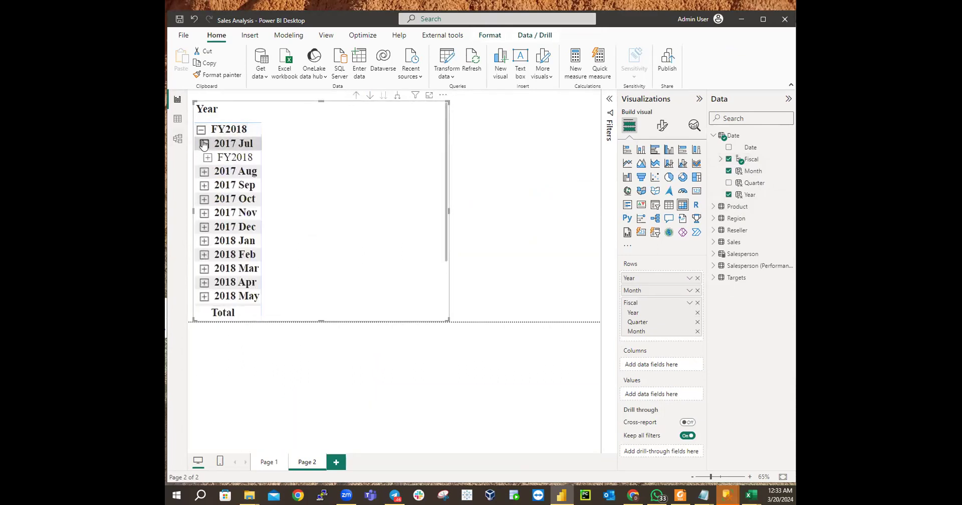
left_click(200, 130)
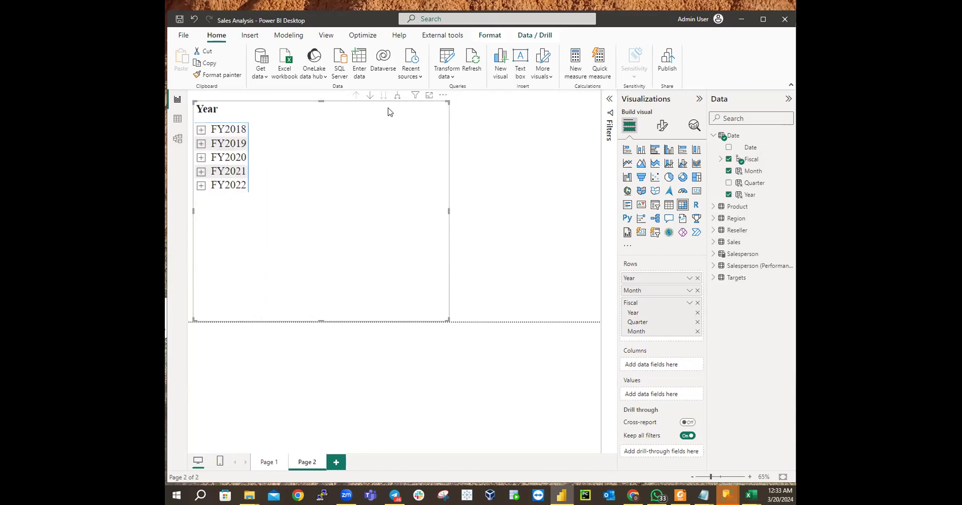
left_click(397, 95)
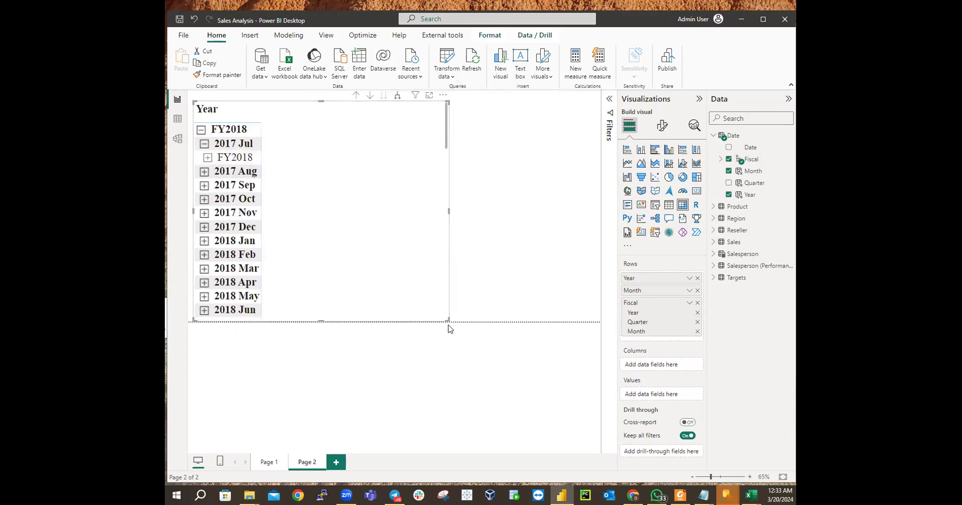
left_click(207, 158)
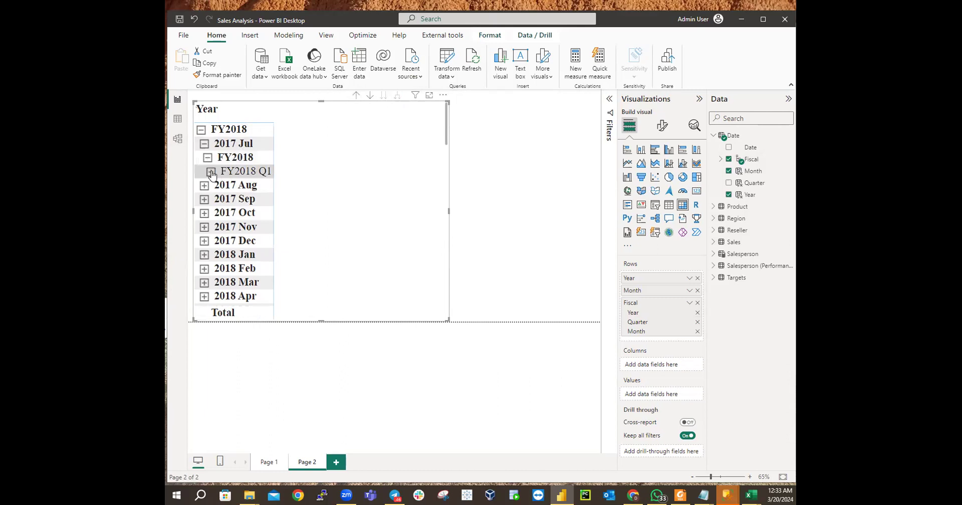
left_click(211, 172)
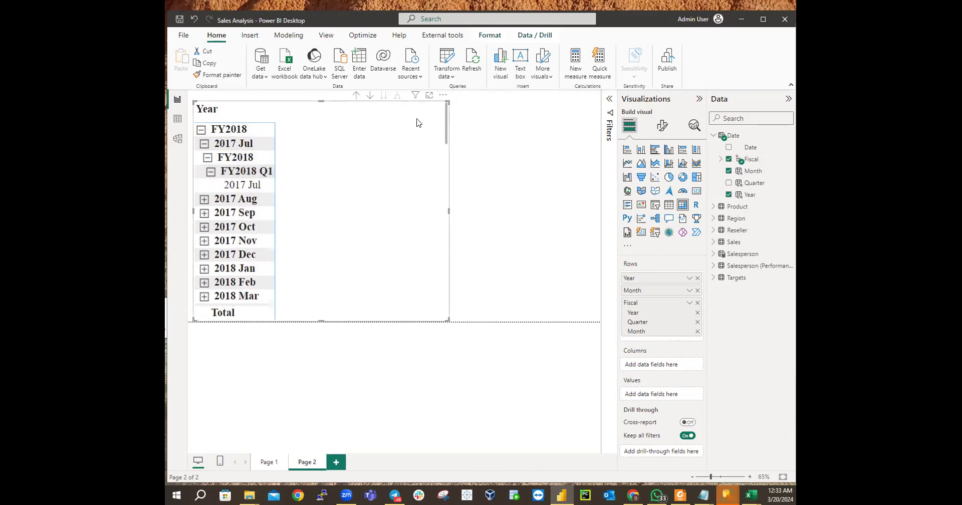
left_click(355, 96)
left_click(356, 96)
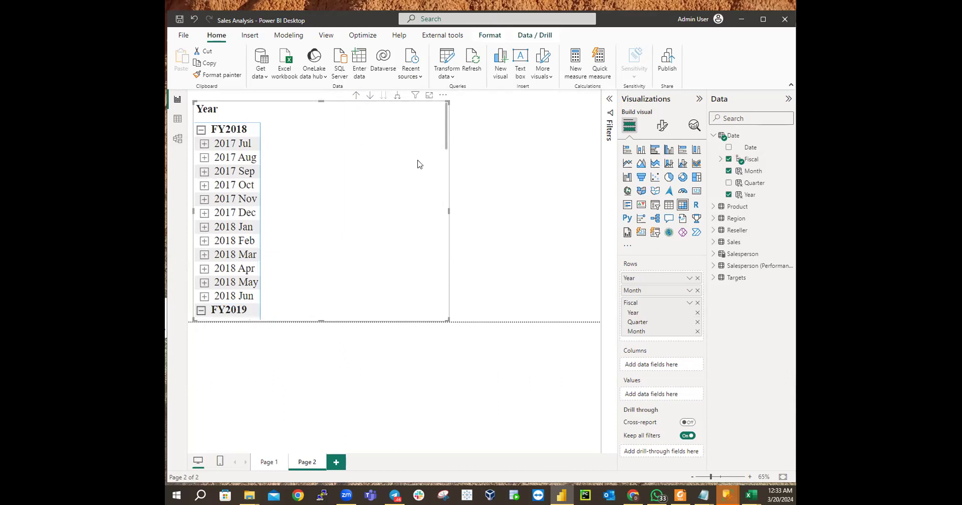
Remove the Fiscal hierarchy from the matrix rows and collapse FY2018 through FY2022
left_click(728, 159)
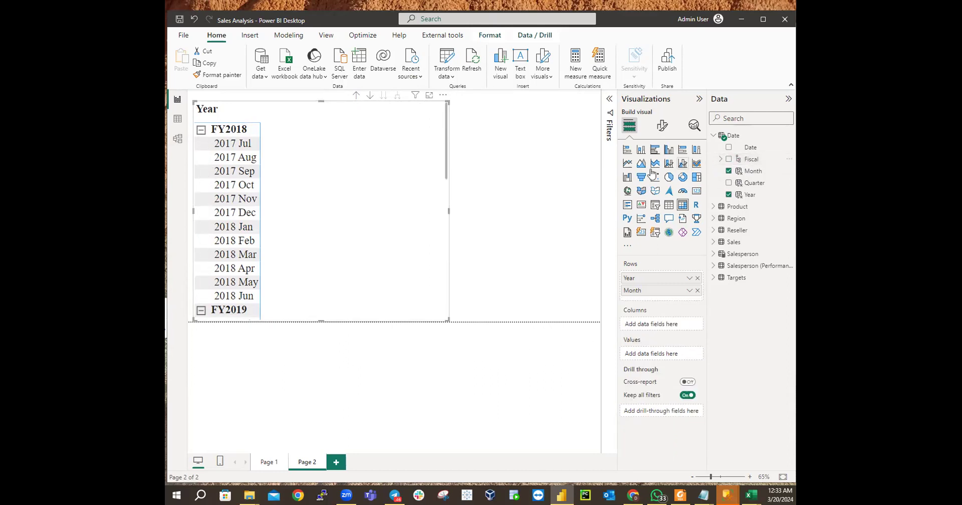
left_click(201, 129)
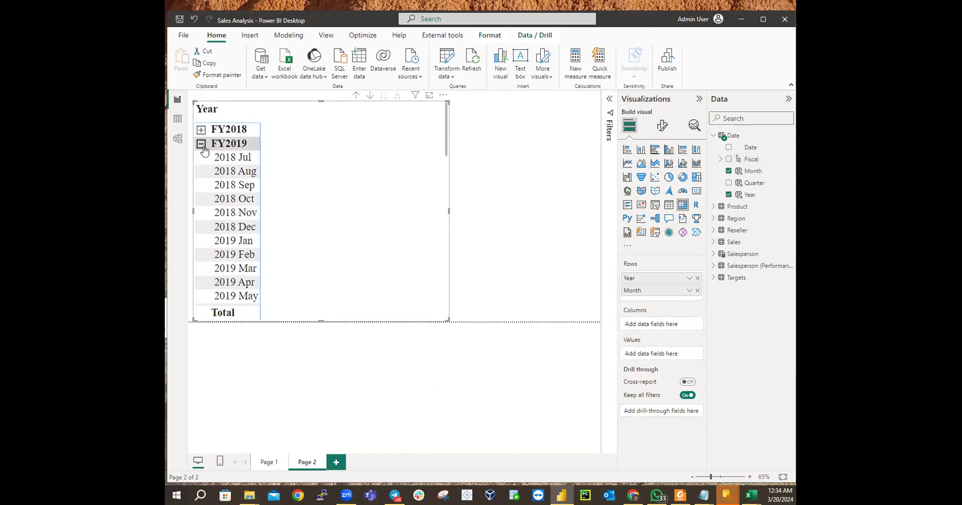
left_click(201, 144)
left_click(201, 157)
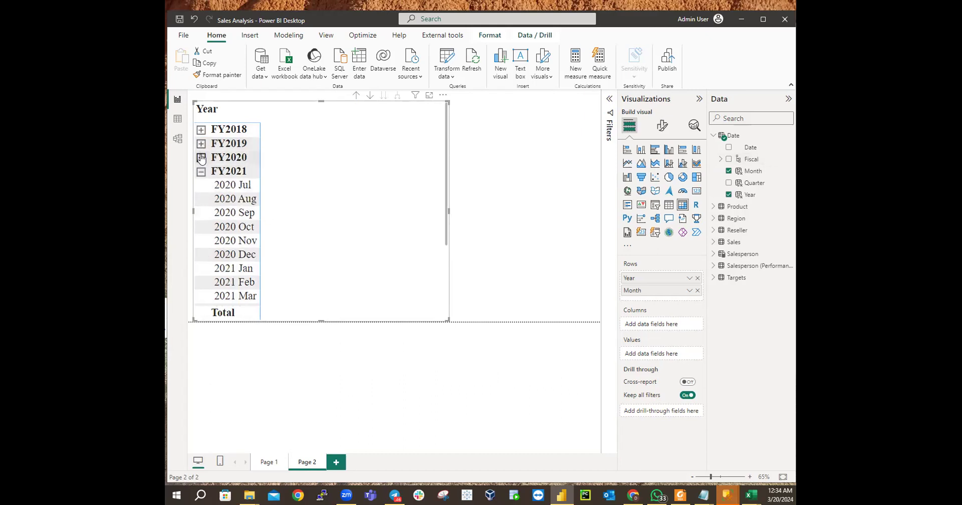
left_click(201, 172)
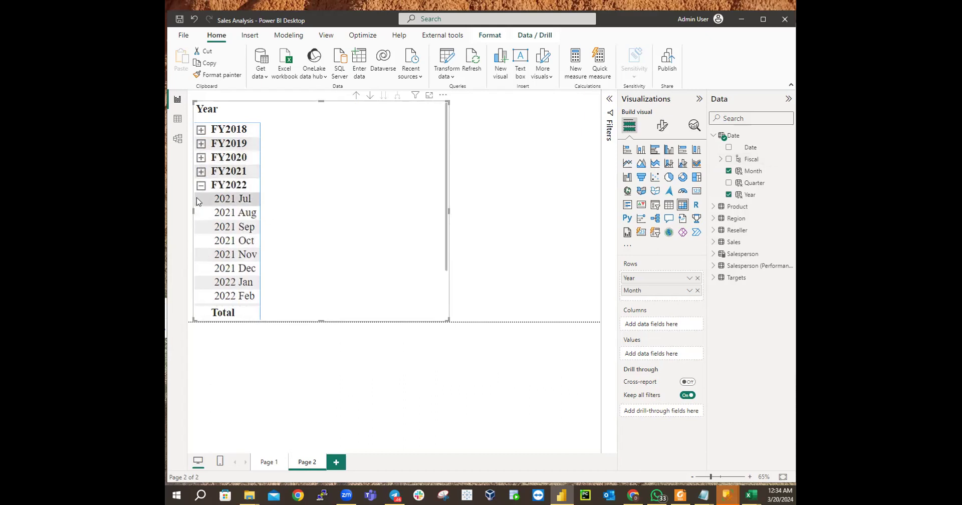
left_click(200, 185)
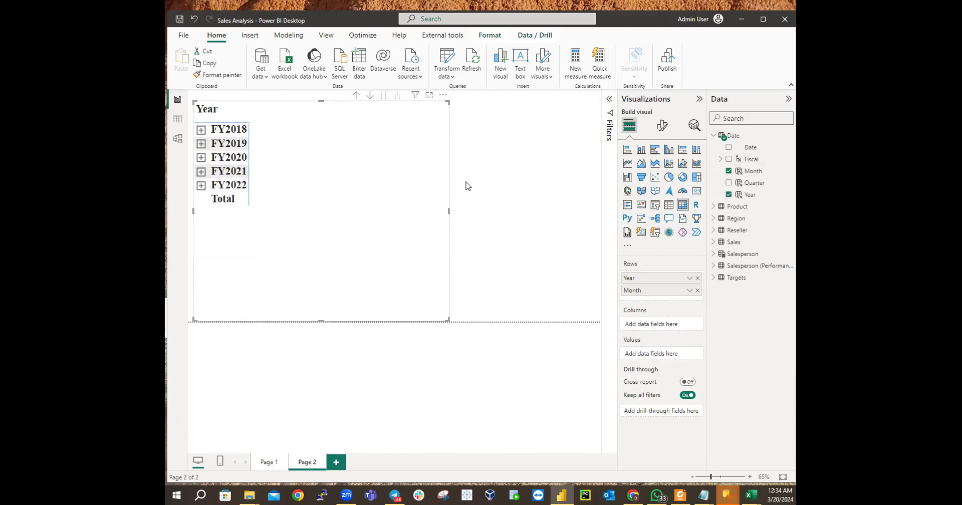
Widen the Page 2 matrix and clear its rows, removing the Fiscal hierarchy, Year and Month
left_click(364, 166)
left_click_drag(506, 210, 590, 214)
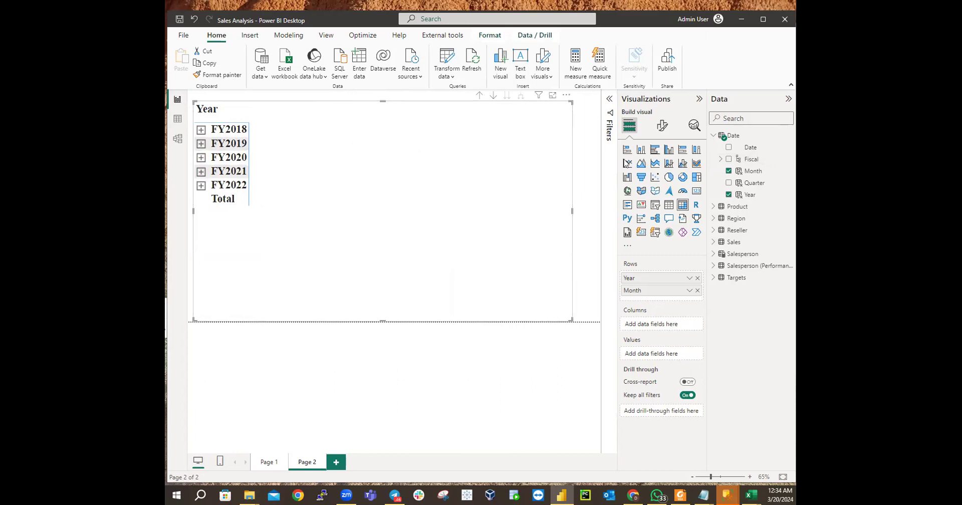
left_click_drag(751, 162, 489, 163)
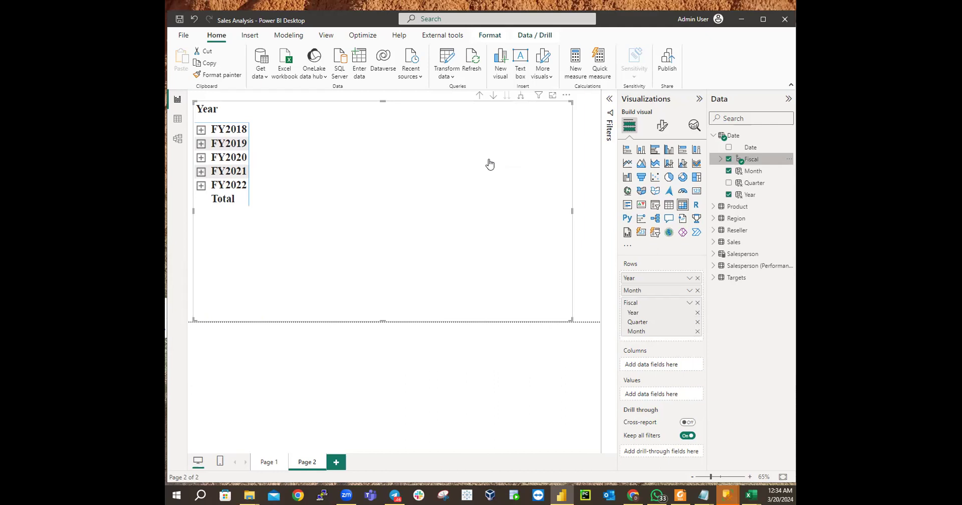
left_click(697, 303)
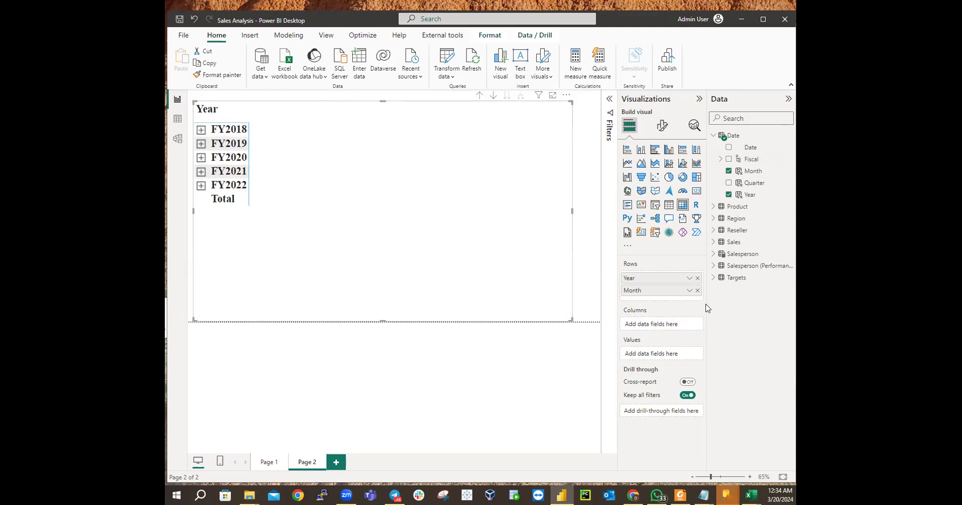
left_click(697, 278)
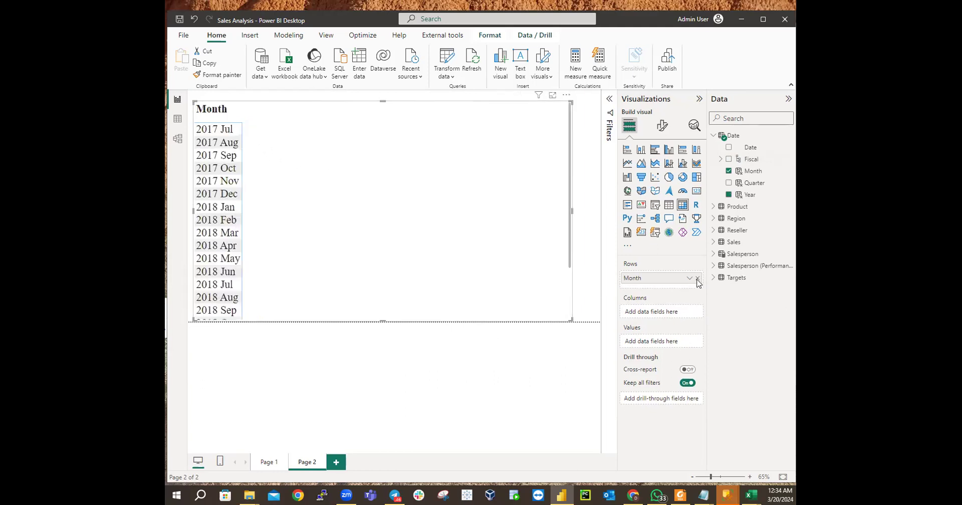
left_click(697, 278)
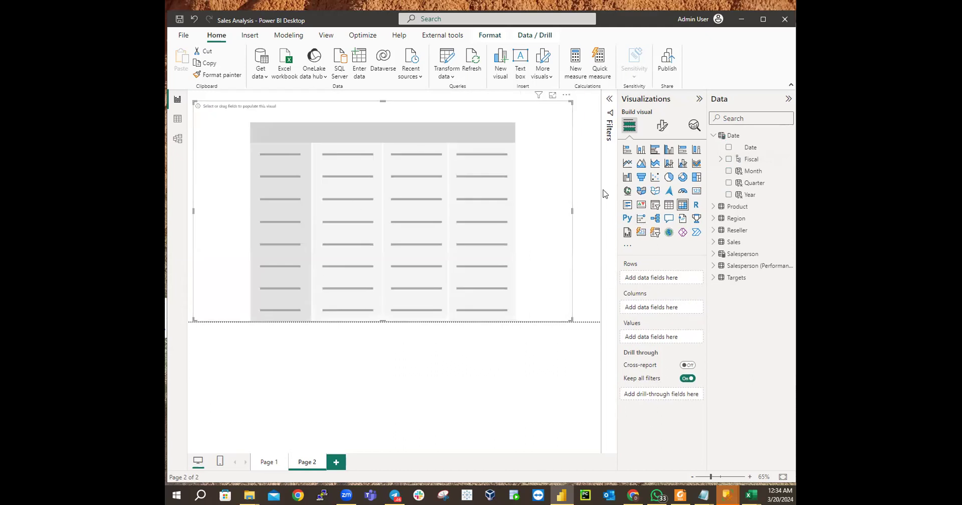
Add the Fiscal hierarchy to the matrix rows, expand it to quarters, and check the months under FY2018 Q1
left_click(726, 160)
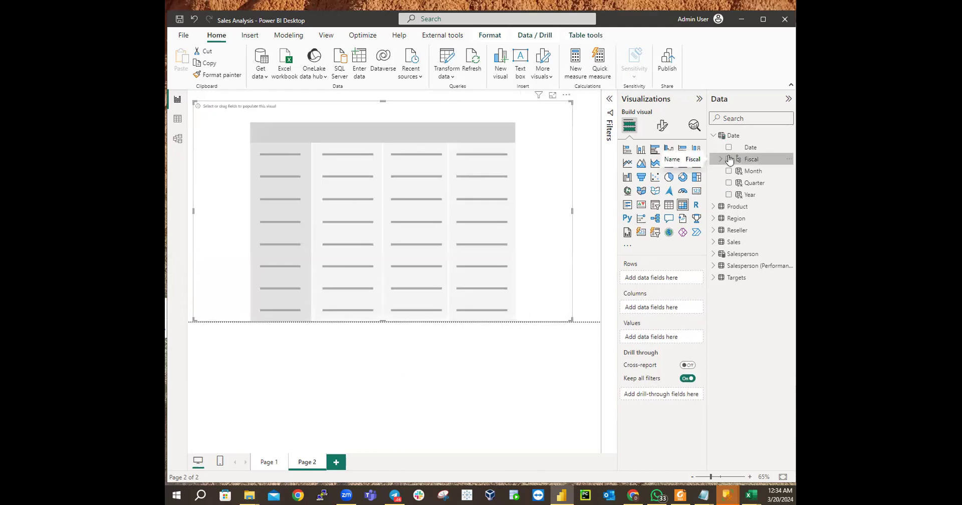
left_click(728, 160)
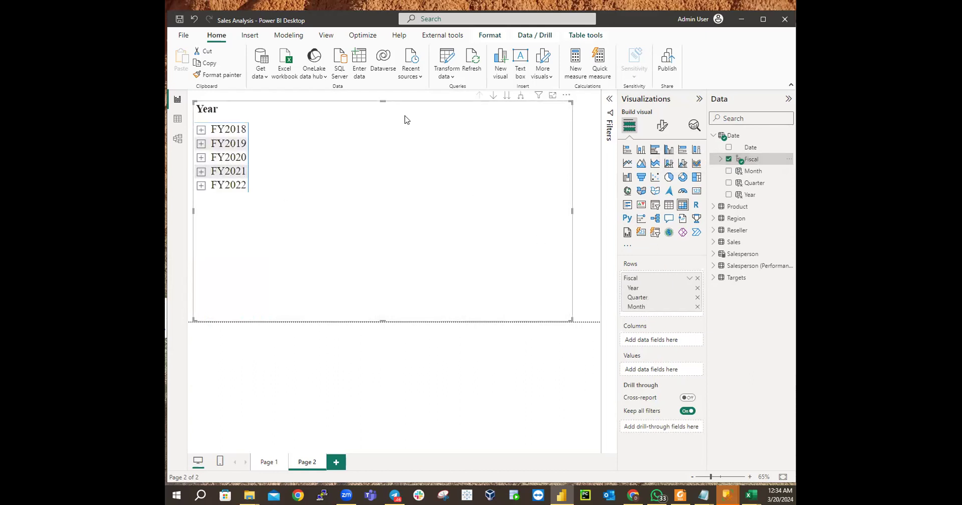
left_click(521, 95)
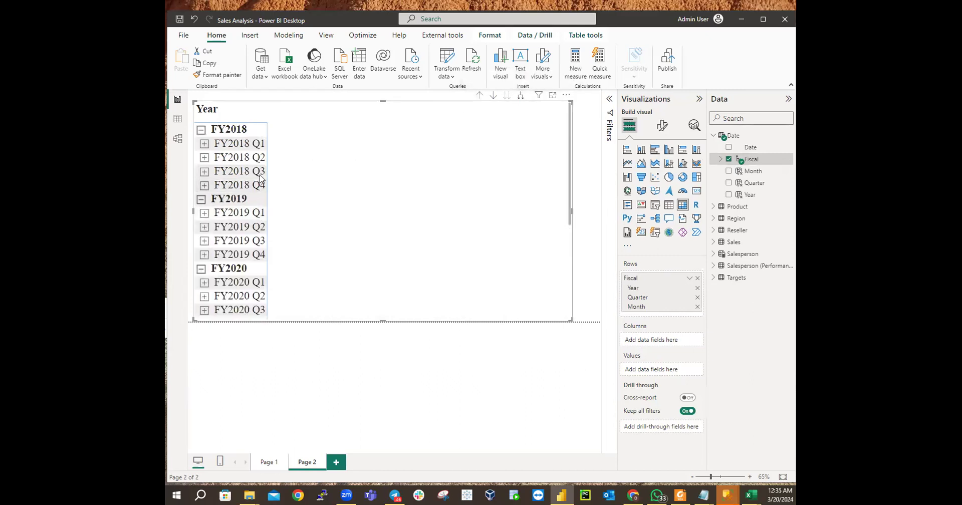
left_click(204, 145)
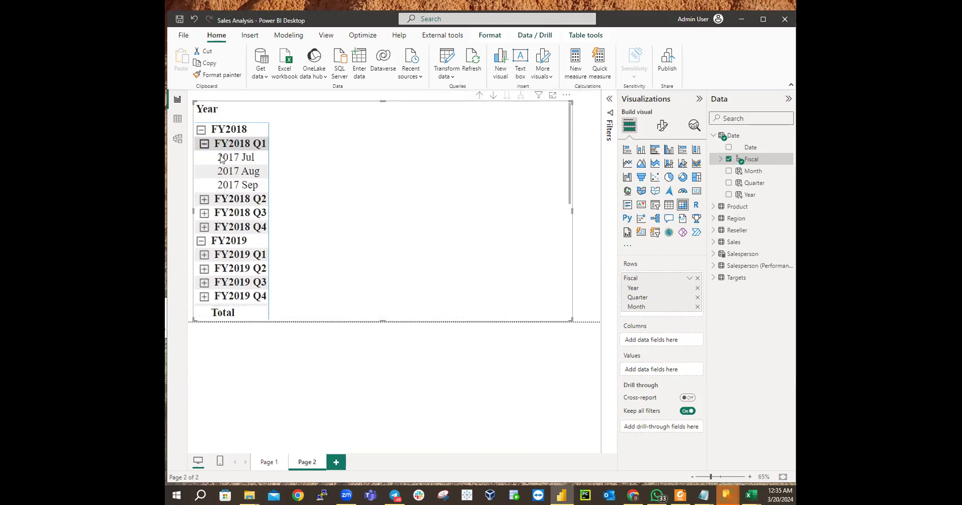
left_click(205, 145)
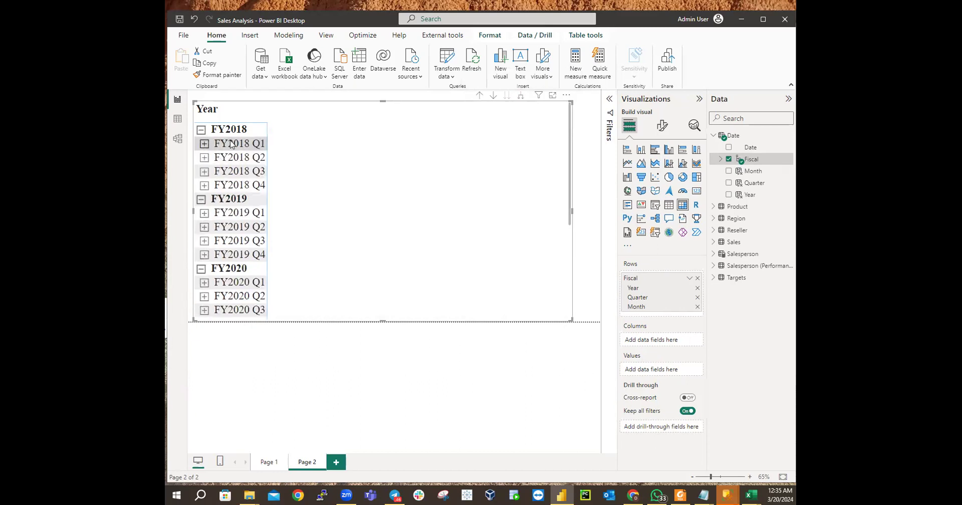
Expand the matrix down to months, review the rows from FY2018 through FY2022, and drill back up to fiscal years
left_click(520, 95)
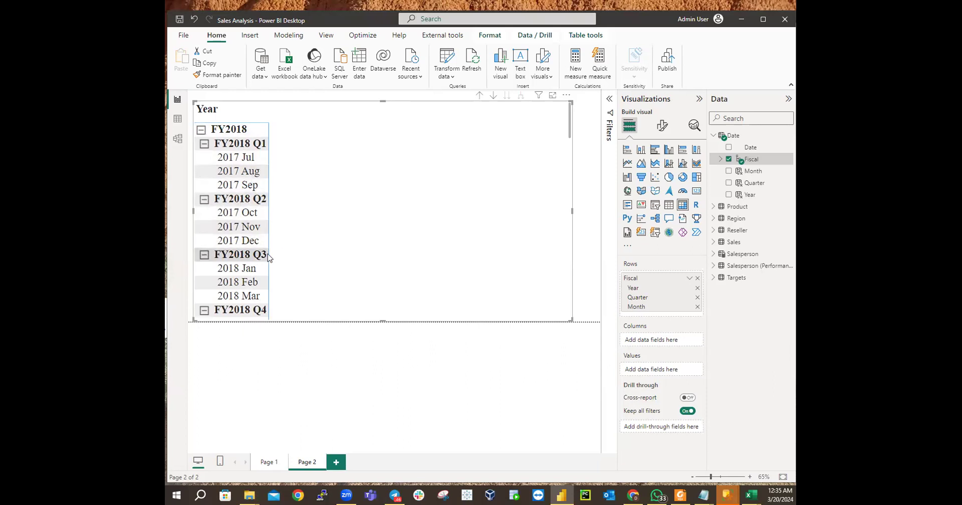
scroll(253, 262, "down", 2)
scroll(254, 261, "down", 3)
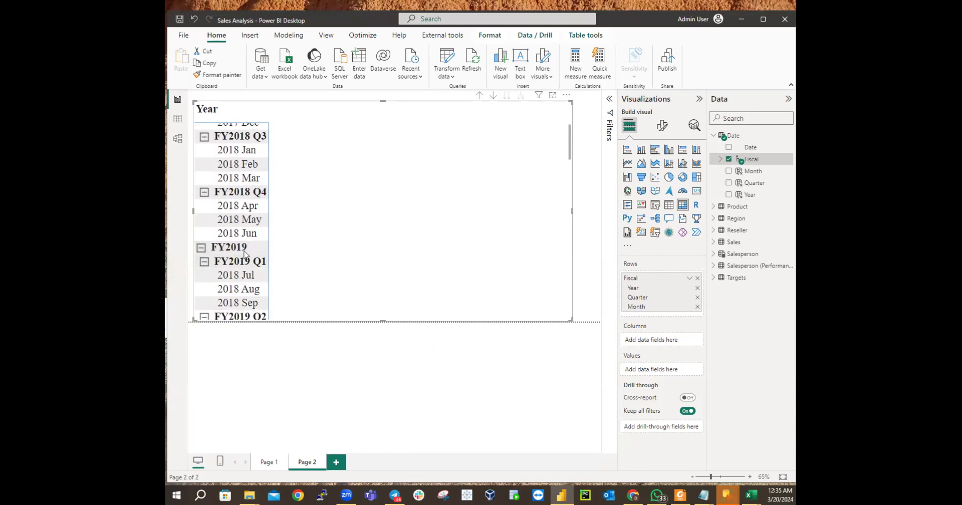
scroll(299, 239, "down", 7)
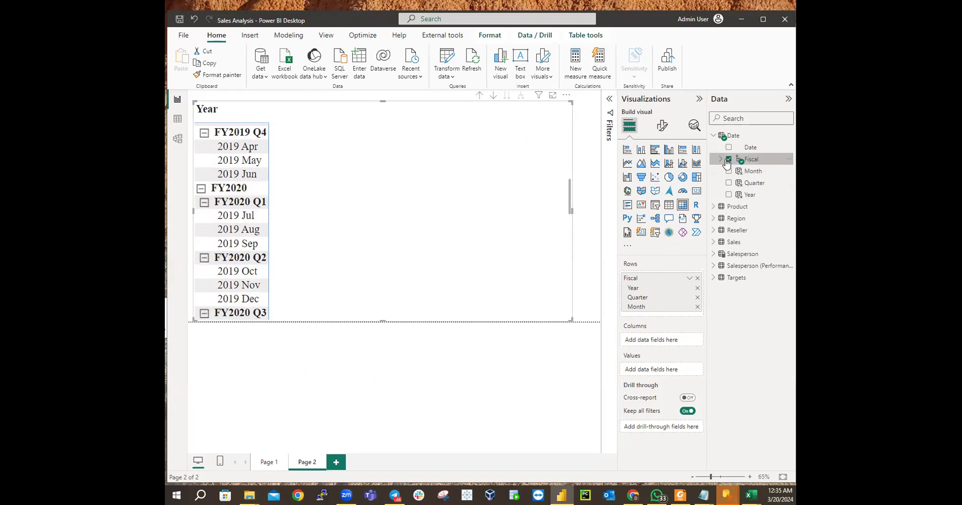
scroll(223, 203, "down", 14)
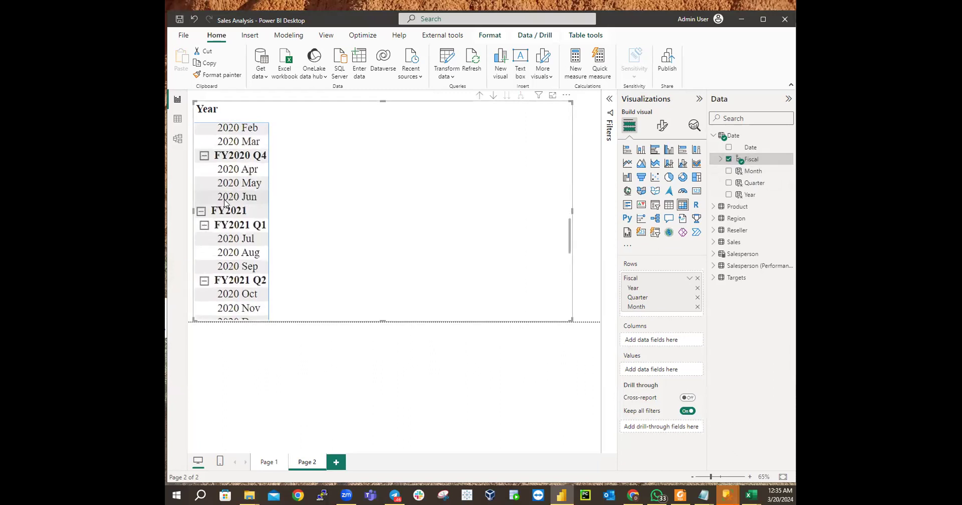
scroll(227, 203, "up", 16)
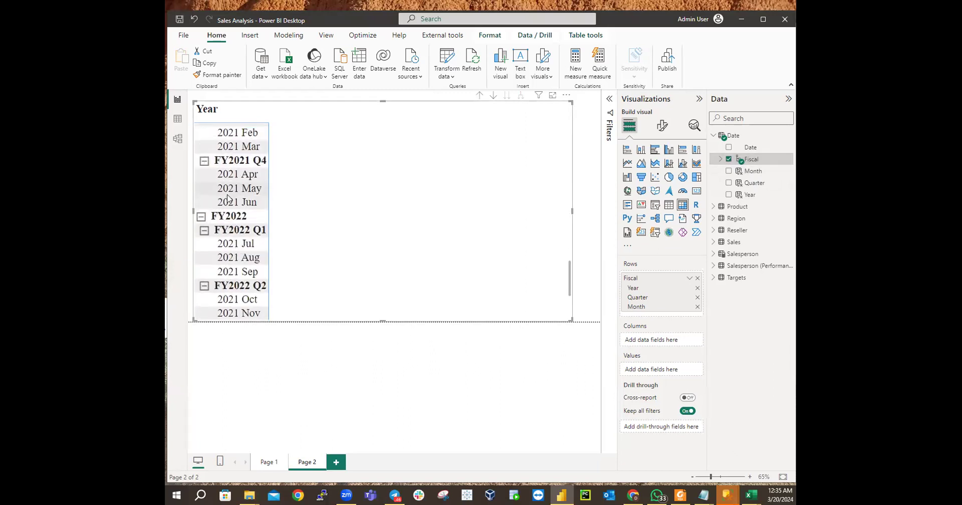
scroll(234, 194, "up", 8)
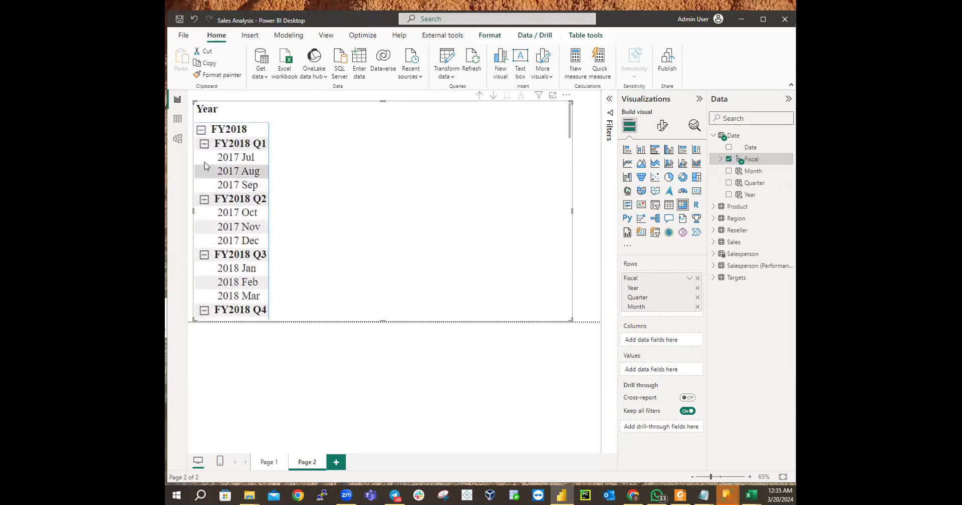
left_click(480, 96)
left_click(479, 96)
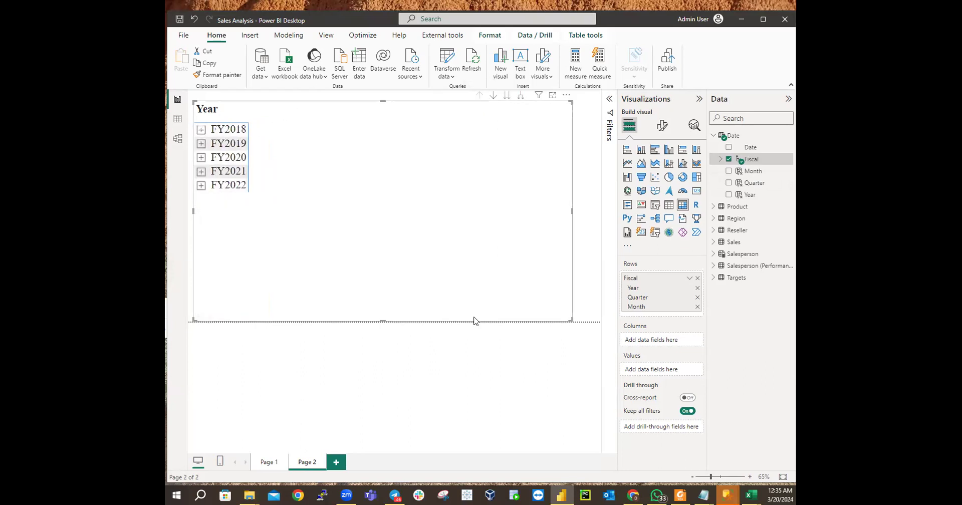
Add the Sales field from the Sales table to the matrix values
left_click(713, 136)
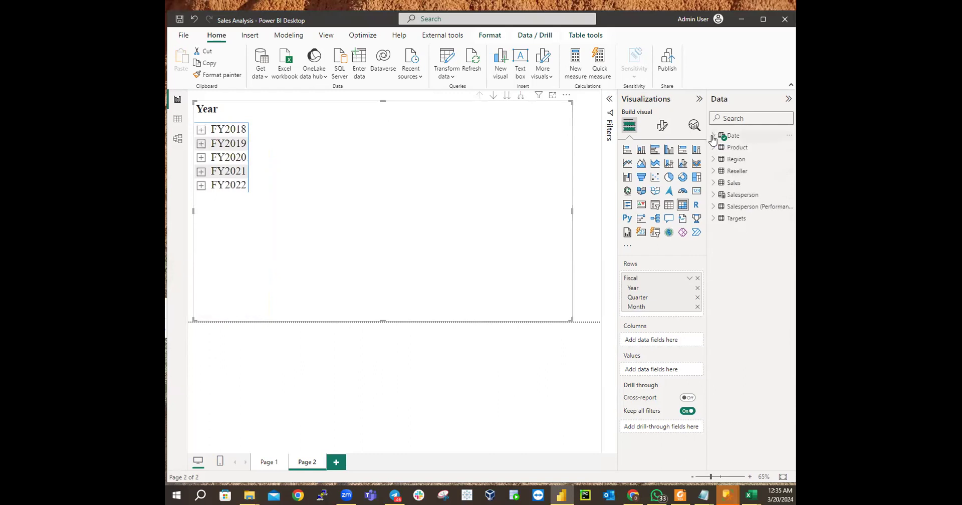
left_click(714, 185)
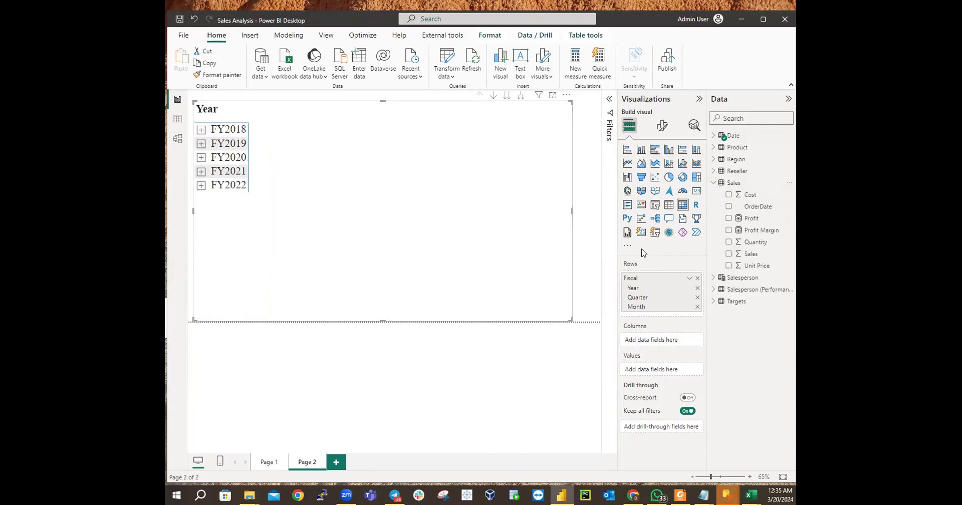
left_click(729, 254)
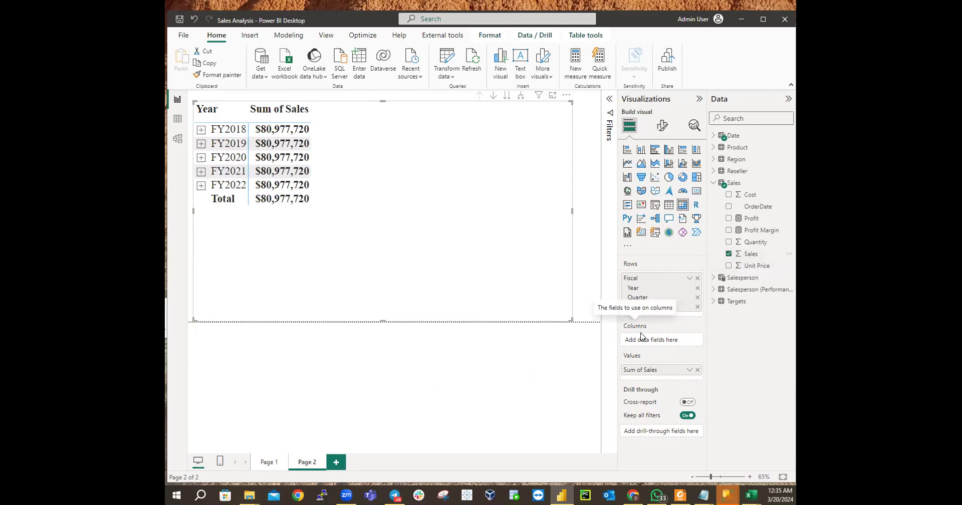
Rename the matrix's Sum of Sales value to Sales for this visual
right_click(642, 373)
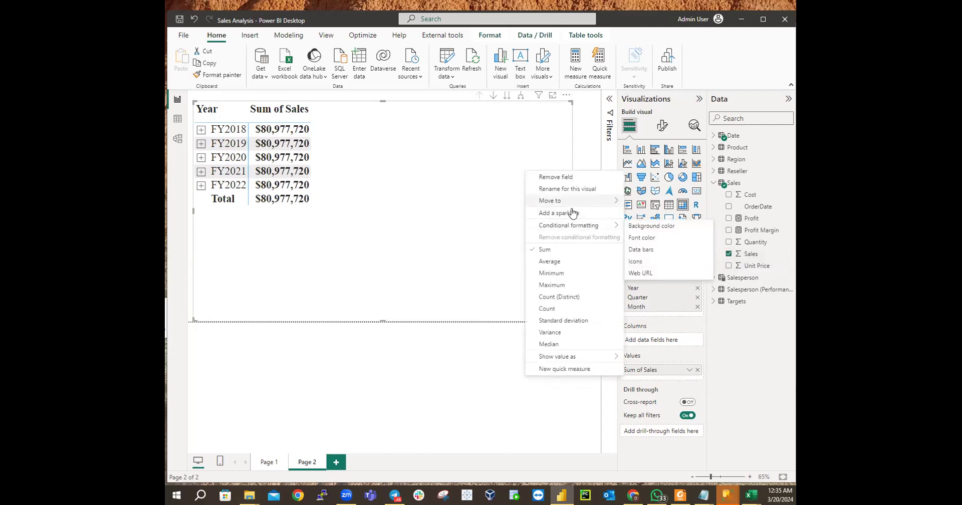
left_click(643, 369)
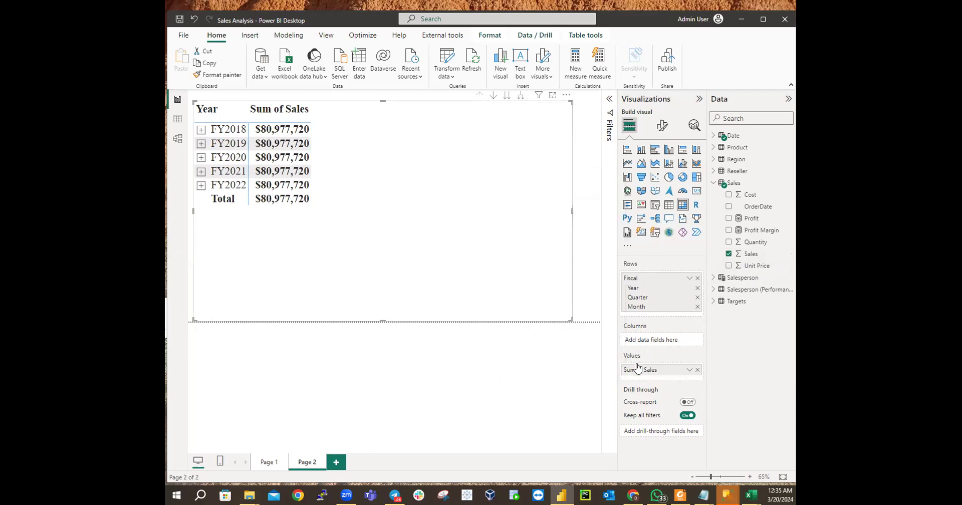
double_click(645, 368)
left_click(645, 368)
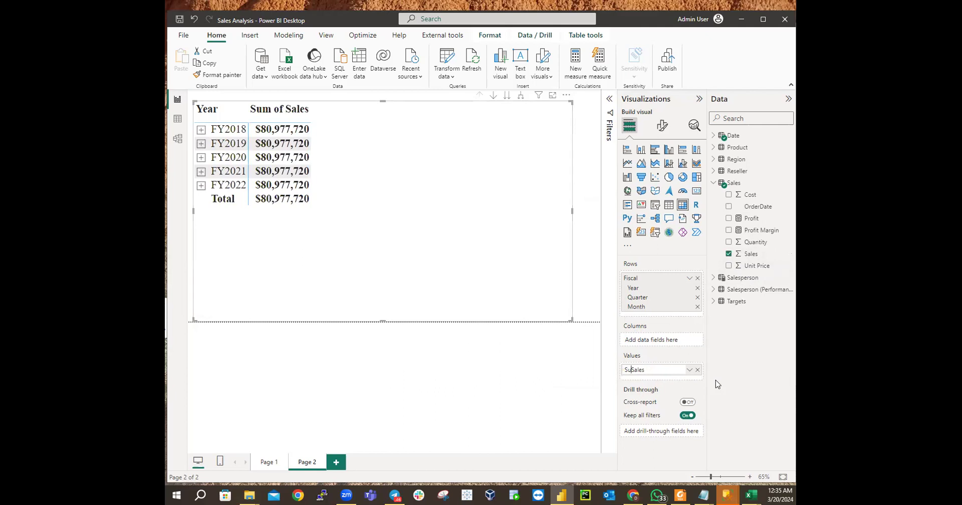
left_click(717, 384)
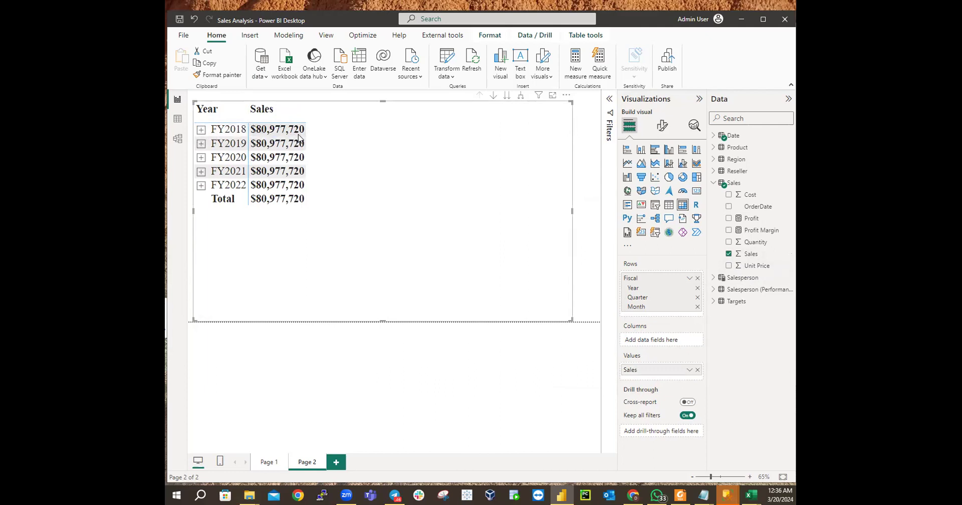
Examine the Sales values for the FY2018 quarters and the FY2018 Q1 months, and collapse FY2018 again
left_click(201, 130)
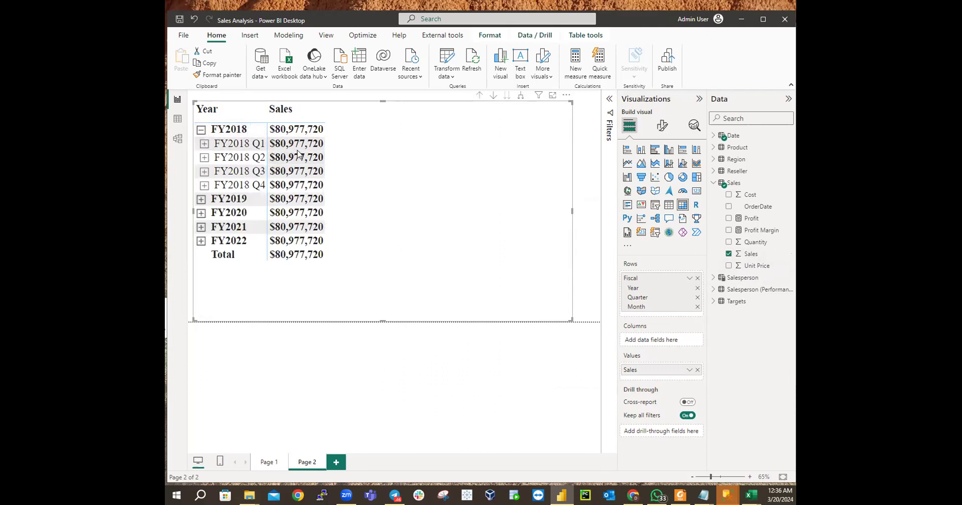
left_click(204, 145)
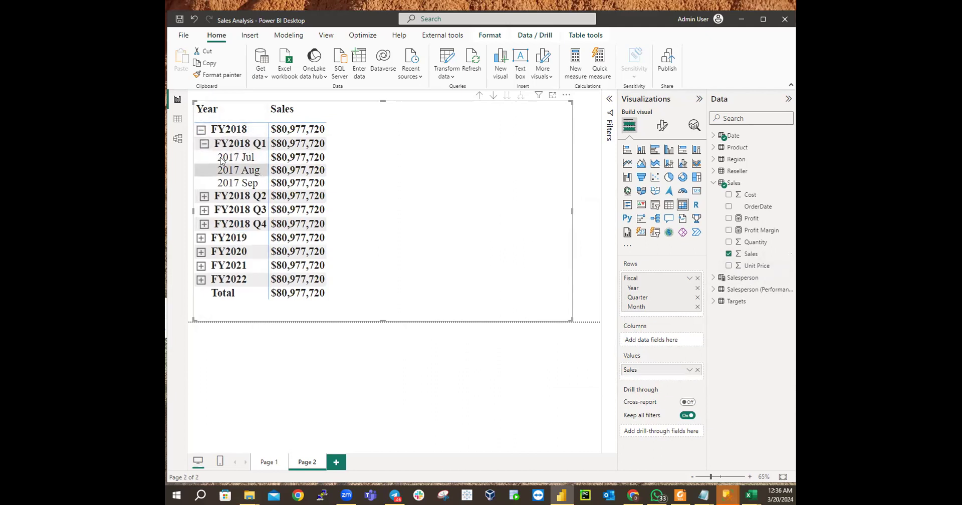
left_click(204, 145)
left_click(201, 129)
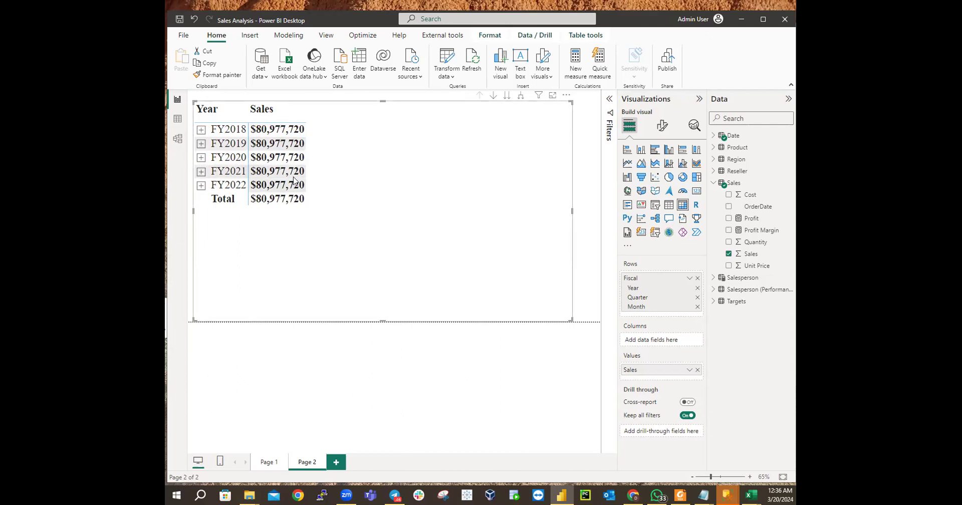
Move the Date table in the model diagram to the space between Product and Reseller, above Sales
left_click(178, 139)
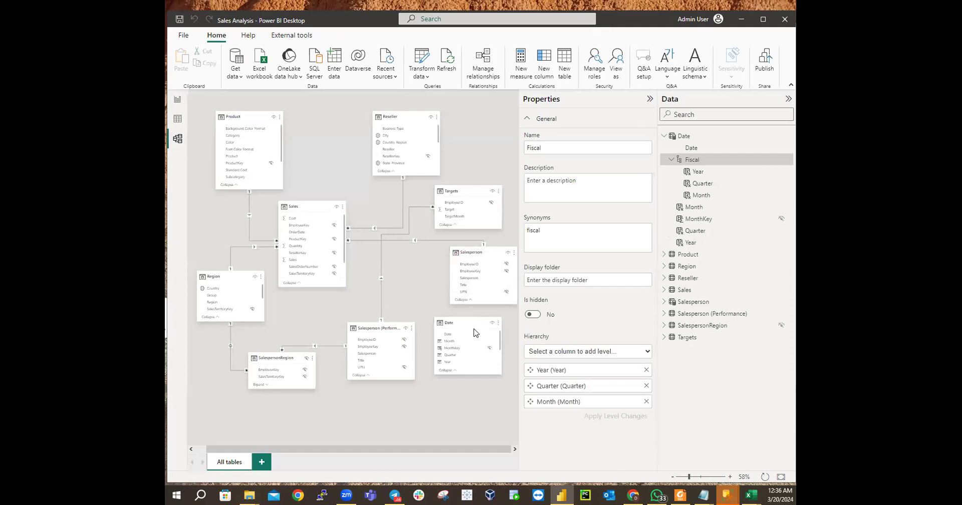
mouse_move(472, 326)
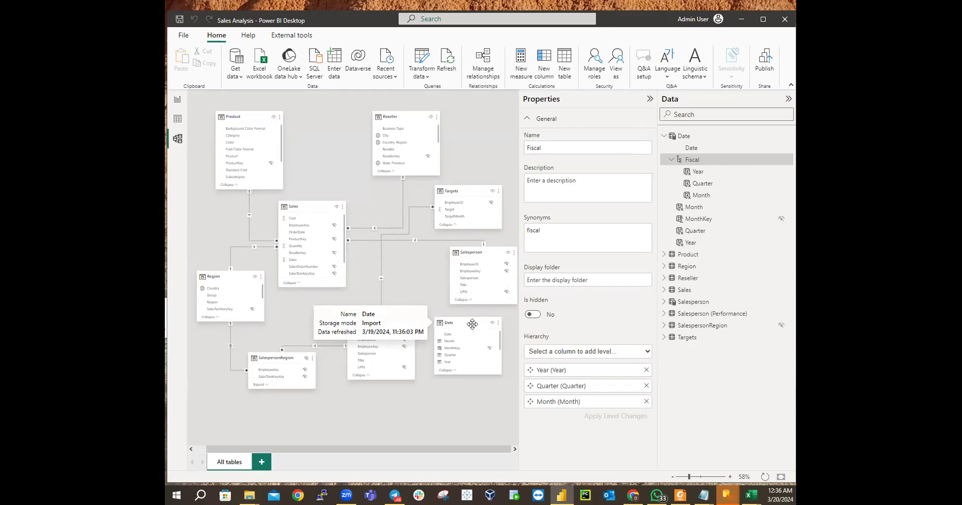
left_click_drag(472, 326, 333, 133)
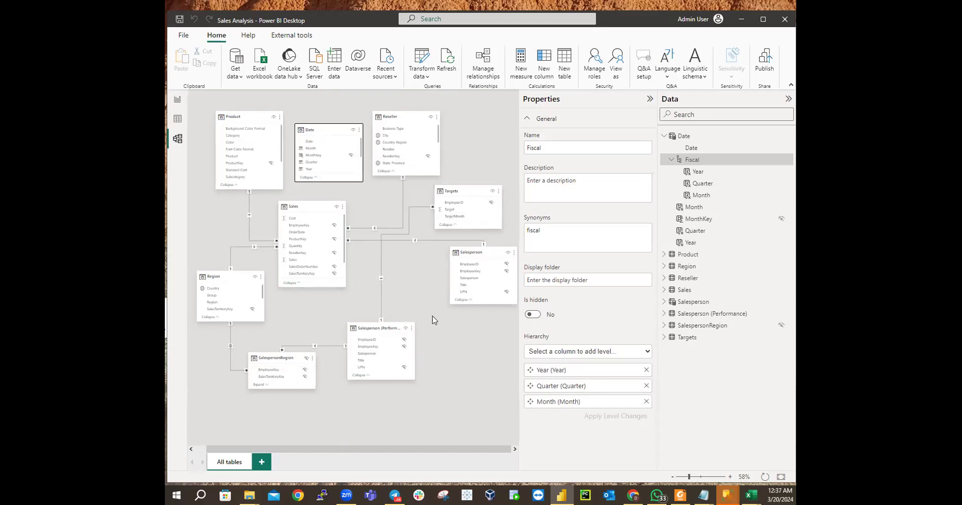
Create an active one-to-many relationship from the Date column of Date to OrderDate in Sales, with single cross-filter direction
left_click(484, 64)
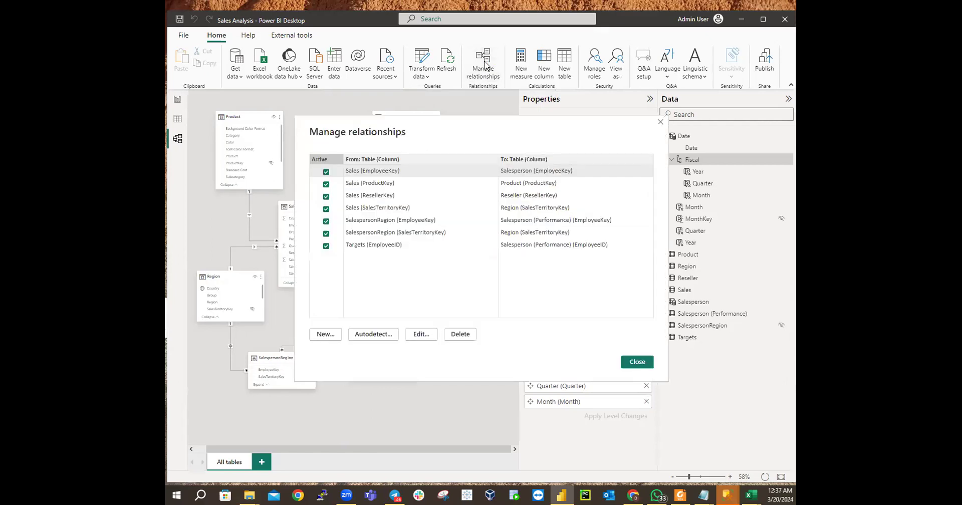
left_click(326, 333)
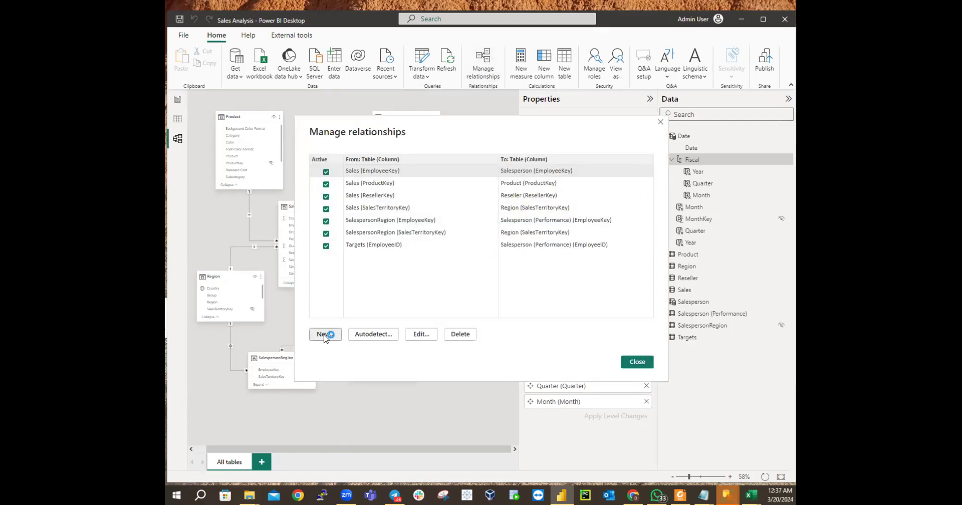
left_click(376, 156)
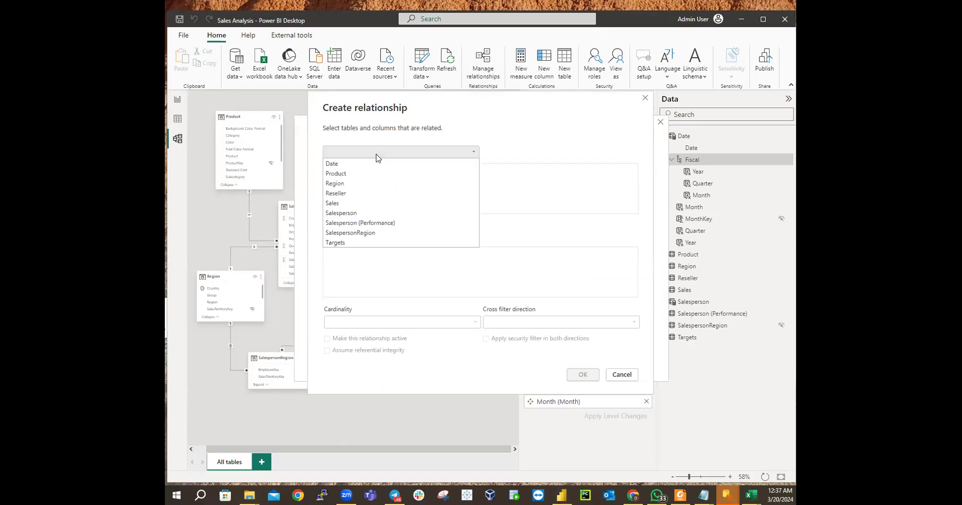
left_click(342, 165)
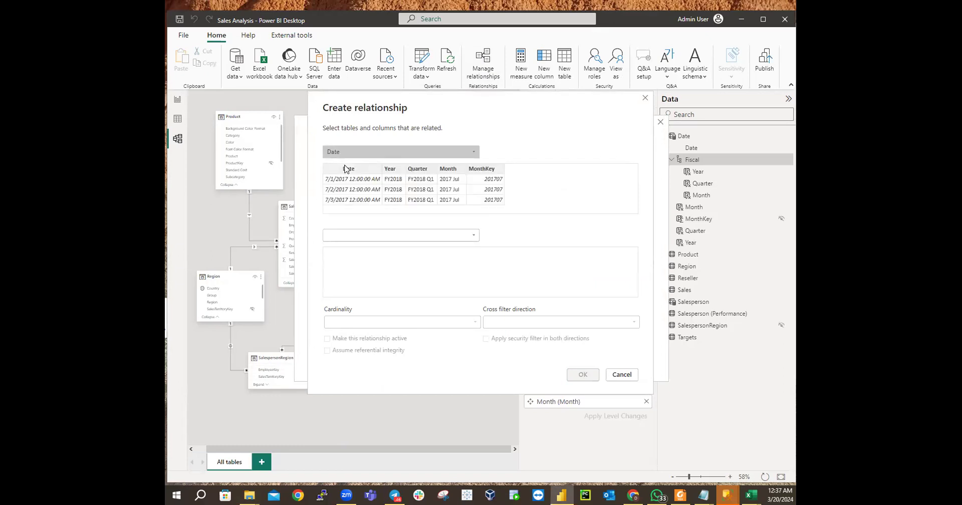
left_click(364, 239)
left_click(356, 277)
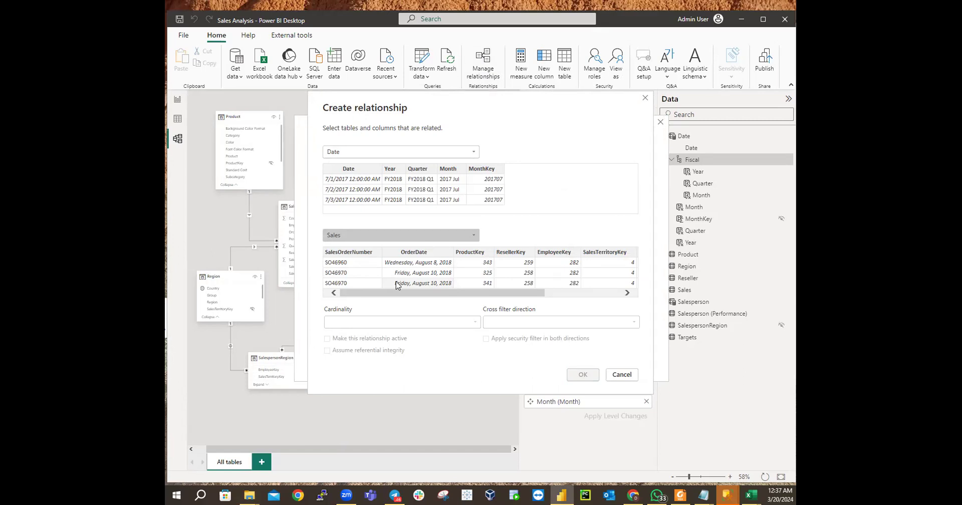
left_click(358, 173)
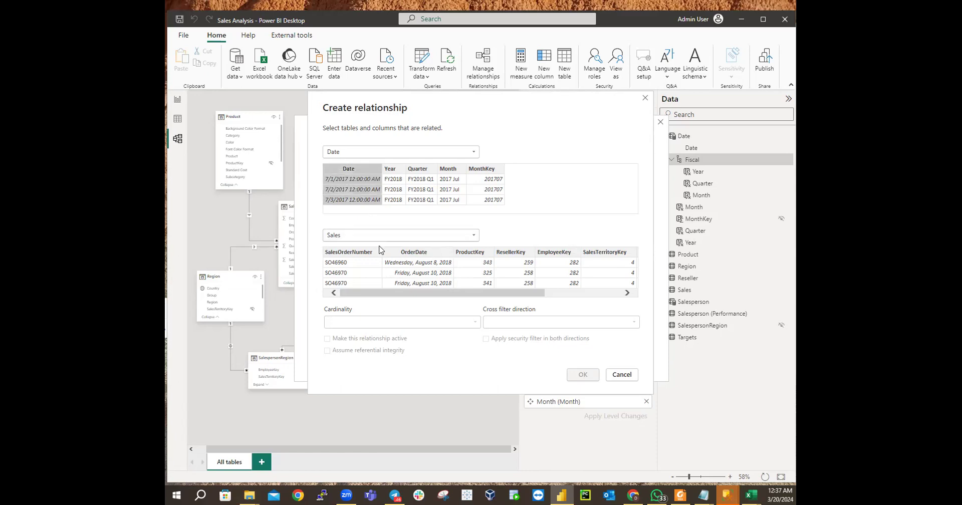
left_click(414, 253)
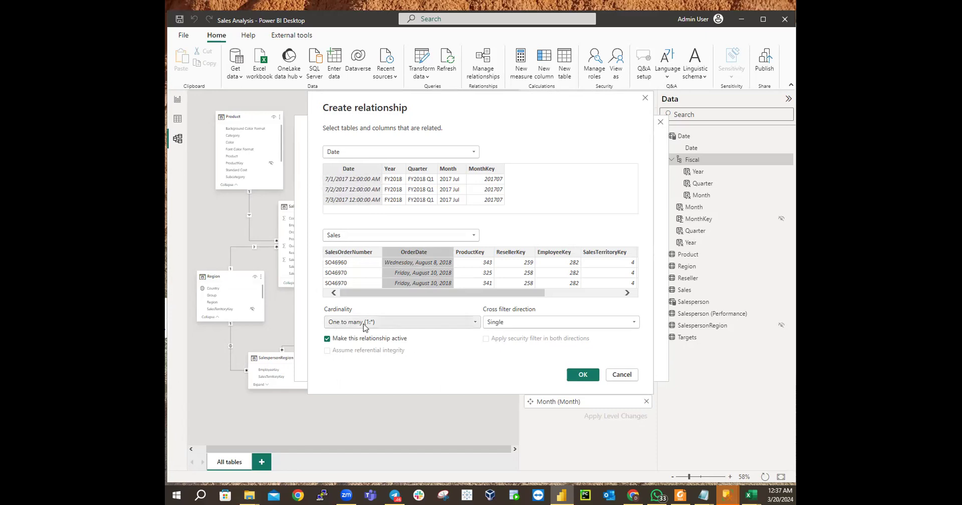
left_click(582, 374)
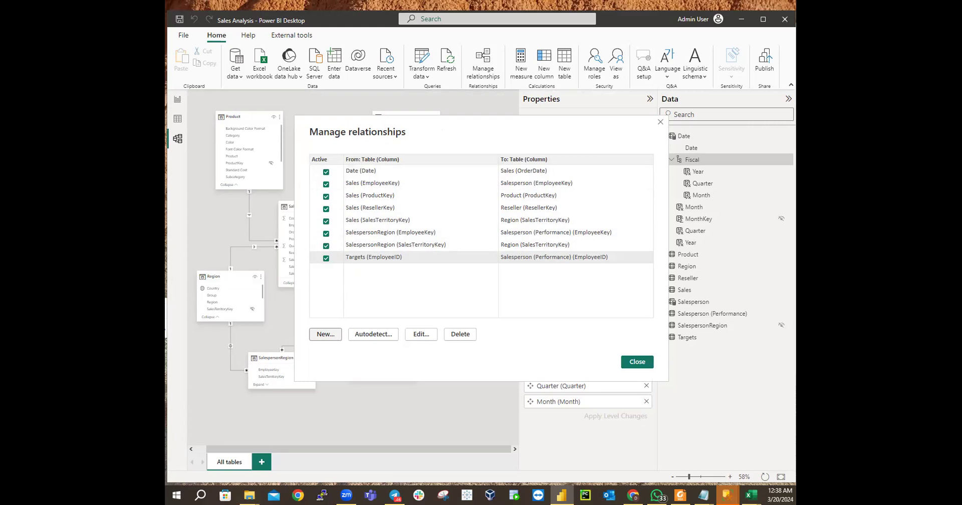
Create an active one-to-many, single-direction relationship from Date (Date) to Targets (TargetMonth), and move the Date table level with Product and Reseller in the diagram
left_click(324, 334)
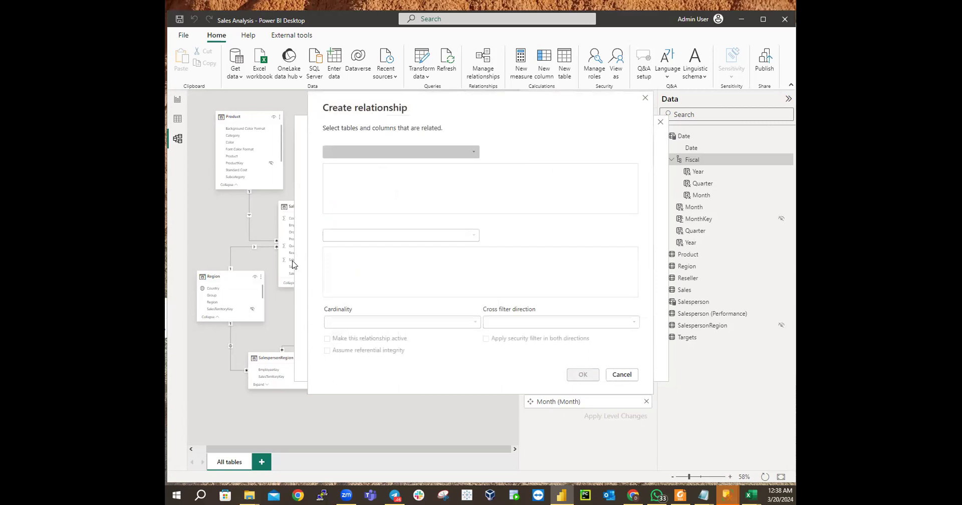
left_click(410, 153)
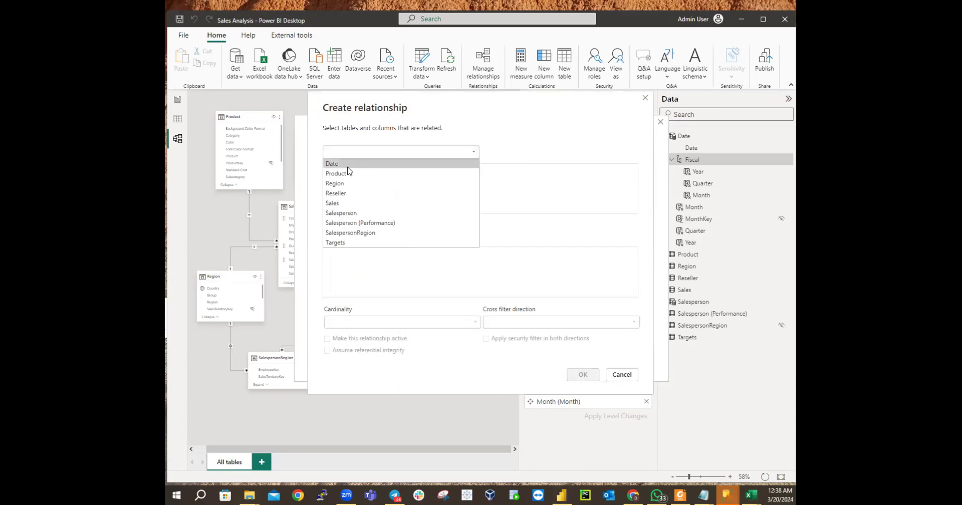
left_click(344, 166)
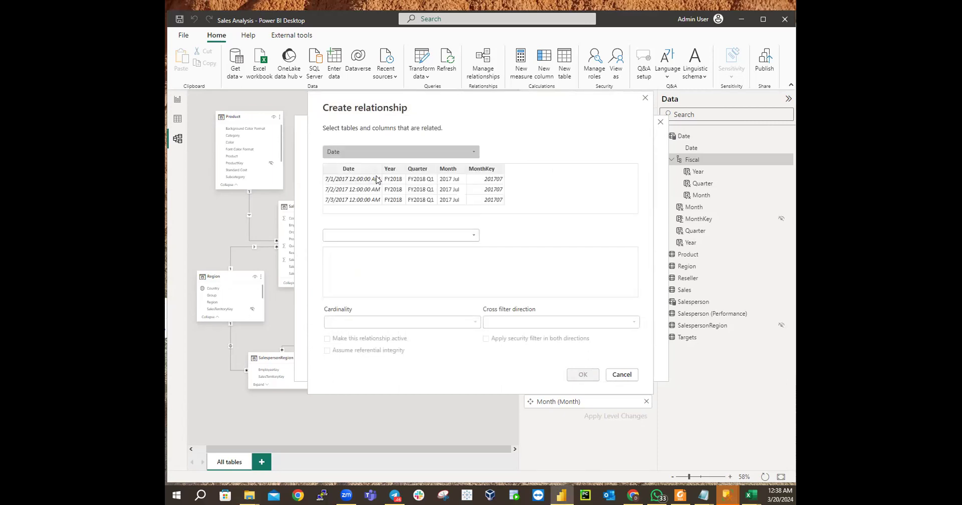
left_click(384, 238)
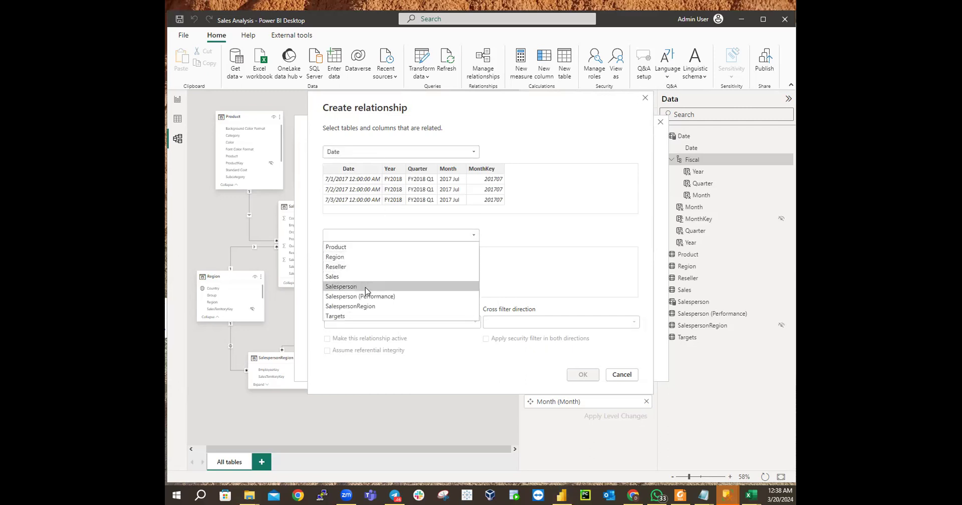
left_click(362, 317)
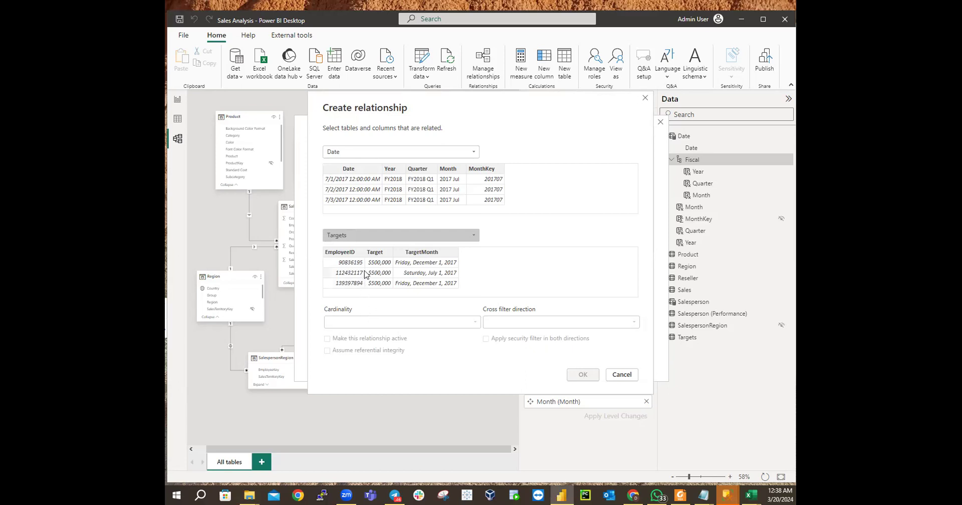
left_click(357, 179)
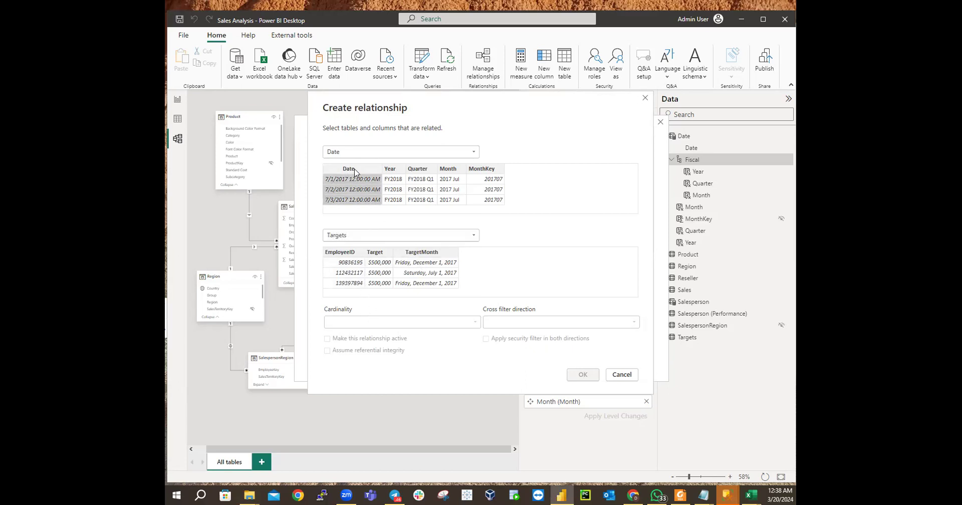
left_click(425, 256)
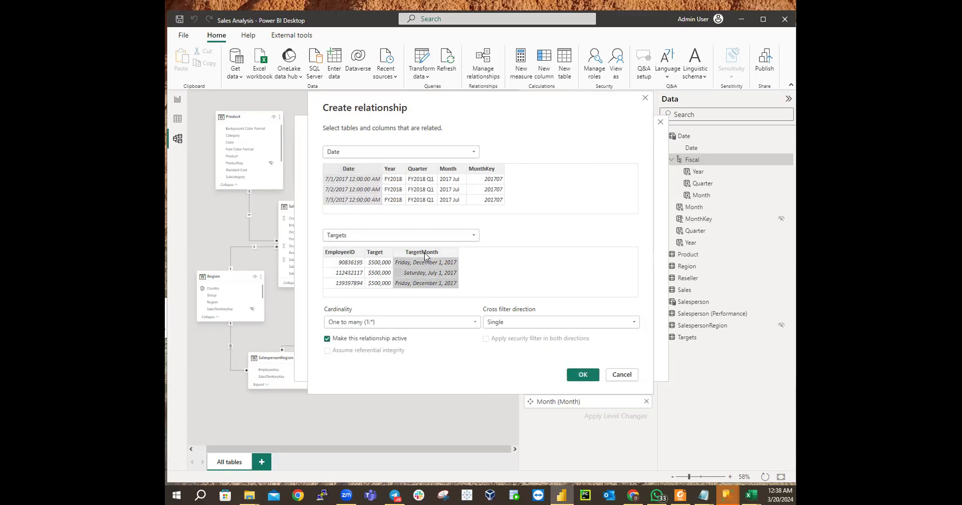
left_click(583, 375)
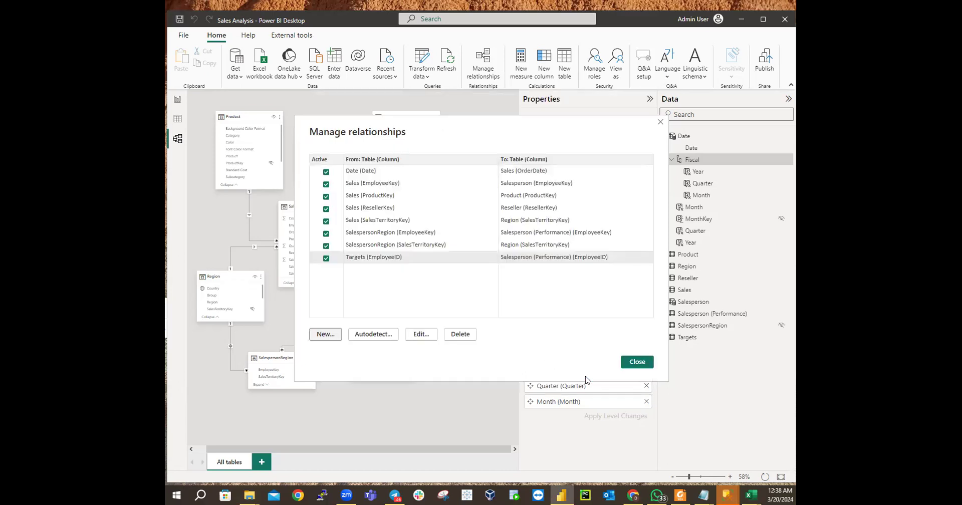
left_click(637, 361)
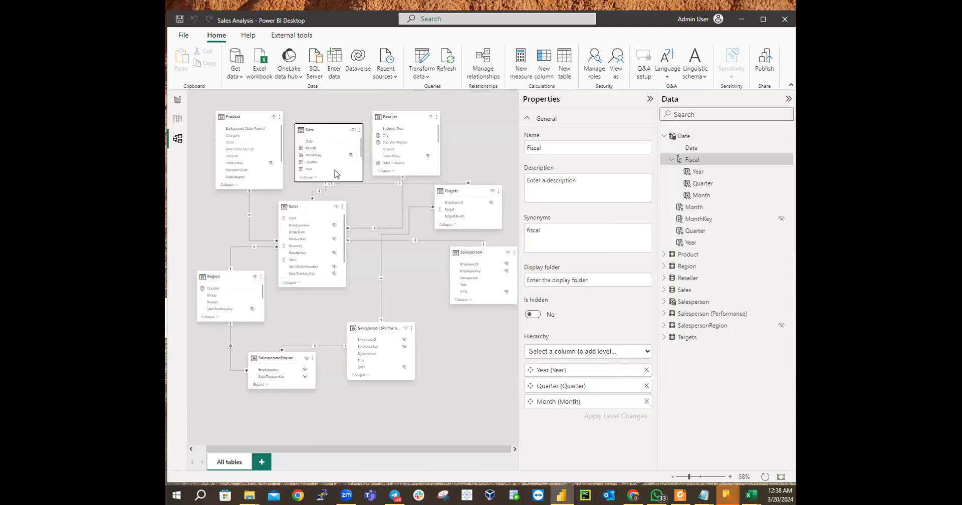
left_click_drag(332, 131, 331, 119)
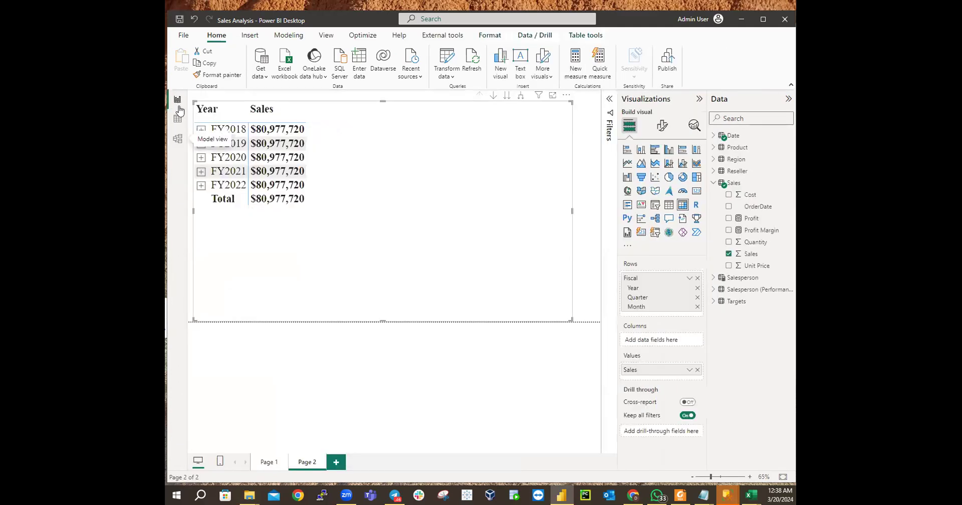
Return to the Page 2 report and expand the whole Fiscal matrix down through quarters to the month level
left_click(178, 99)
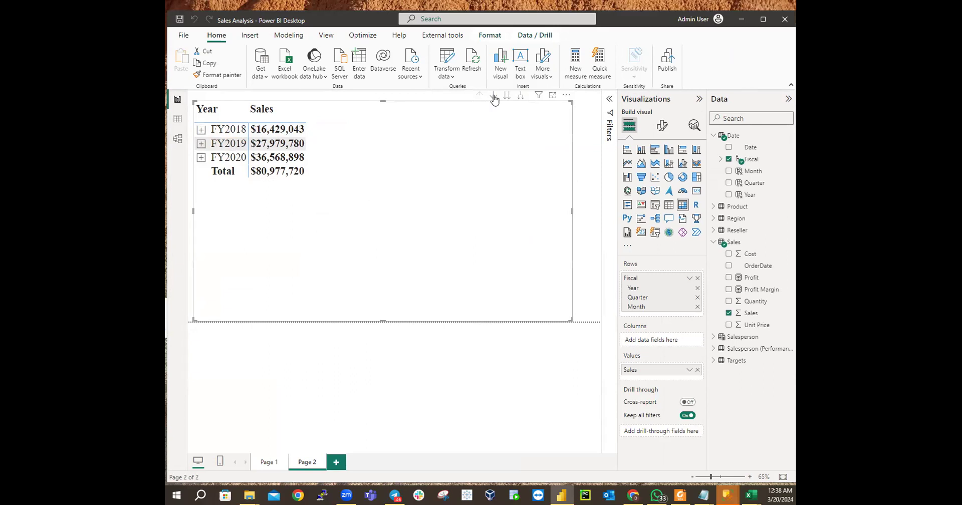
left_click(520, 96)
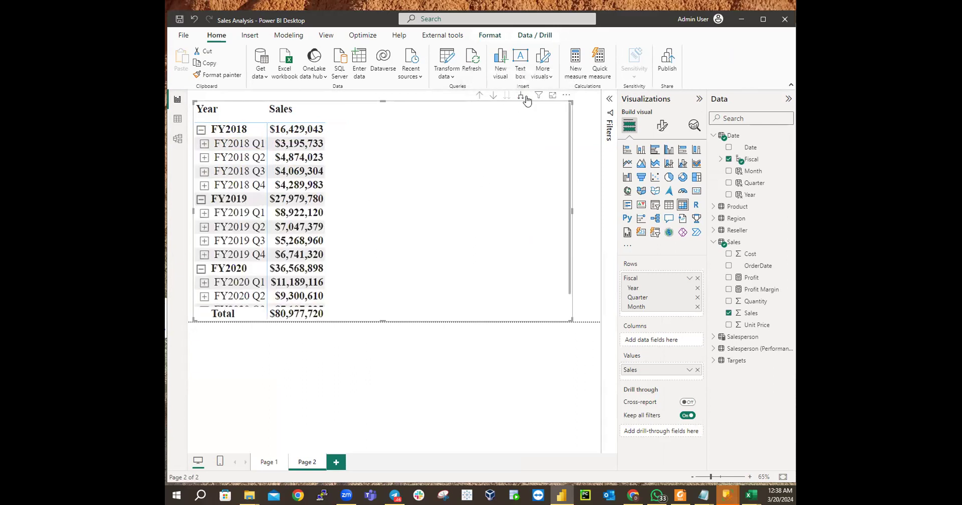
left_click(521, 97)
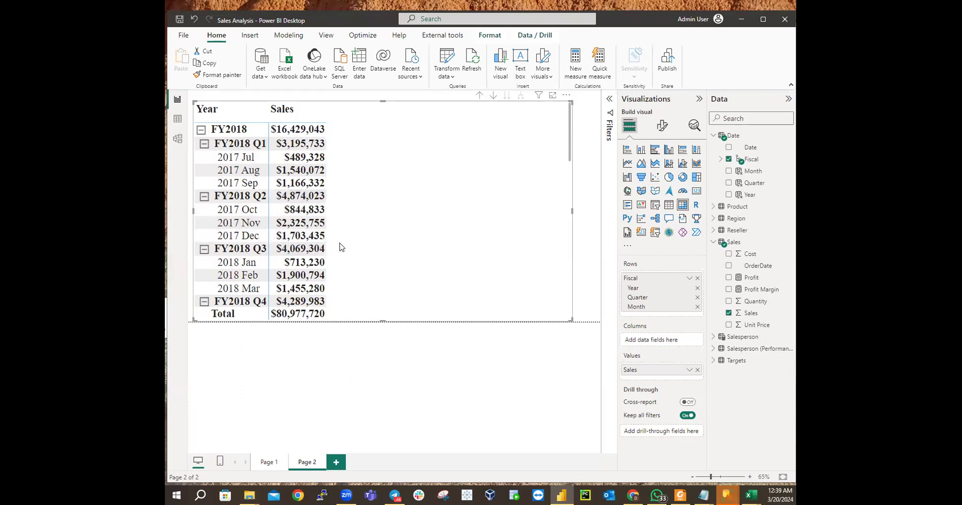
Examine the yearly, quarterly and monthly Sales values throughout the expanded matrix, from FY2018 to the end of FY2020
scroll(242, 279, "down", 1)
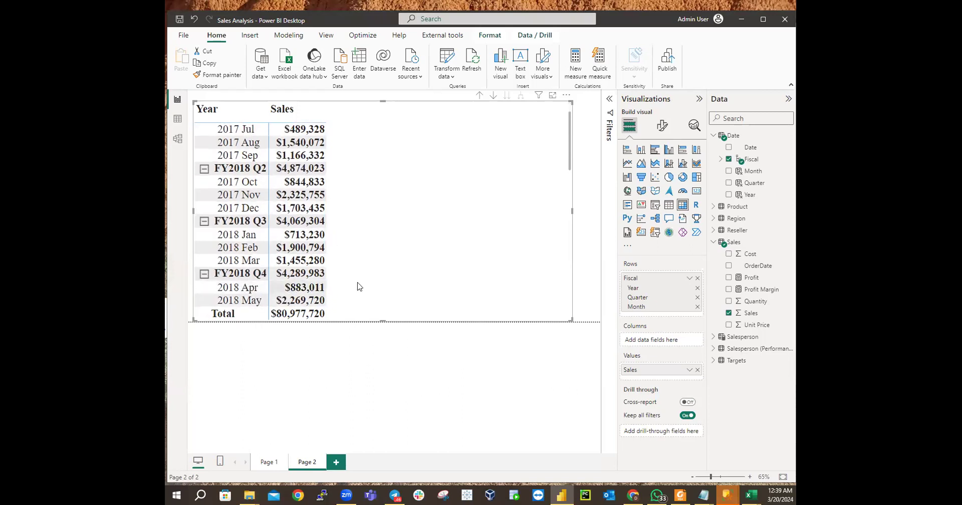
scroll(360, 218, "up", 1)
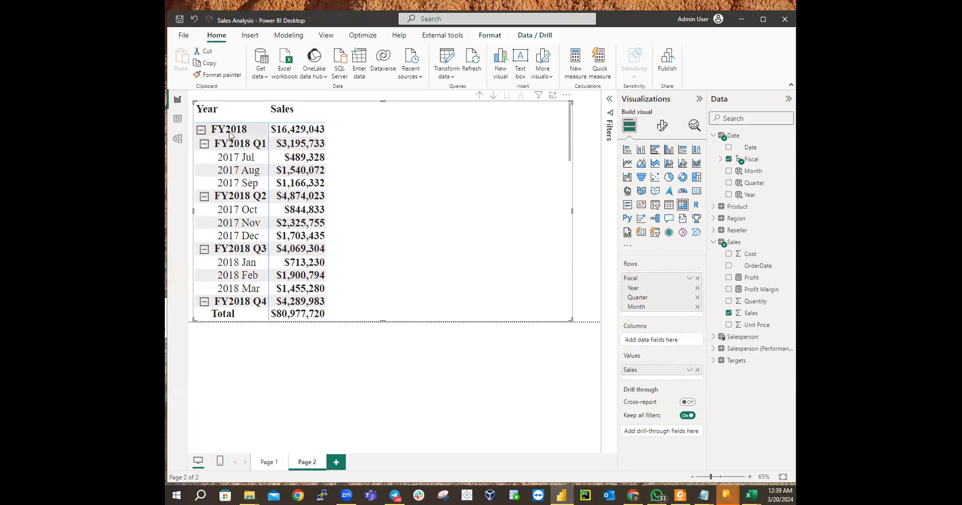
scroll(340, 196, "down", 3)
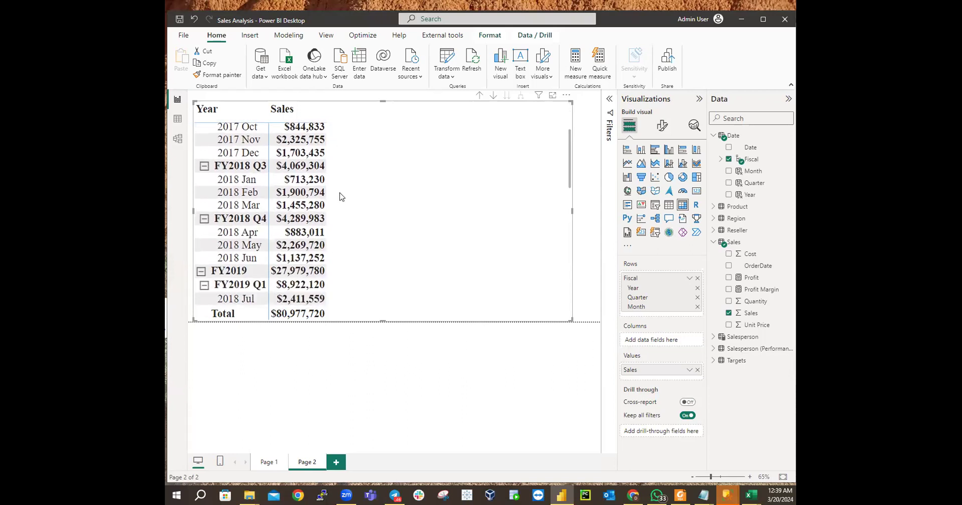
scroll(241, 221, "down", 2)
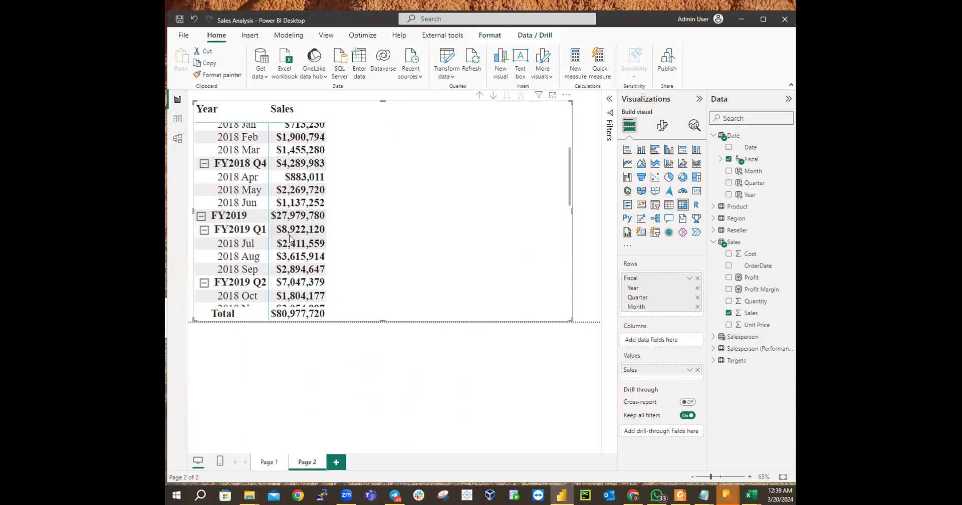
scroll(289, 235, "down", 2)
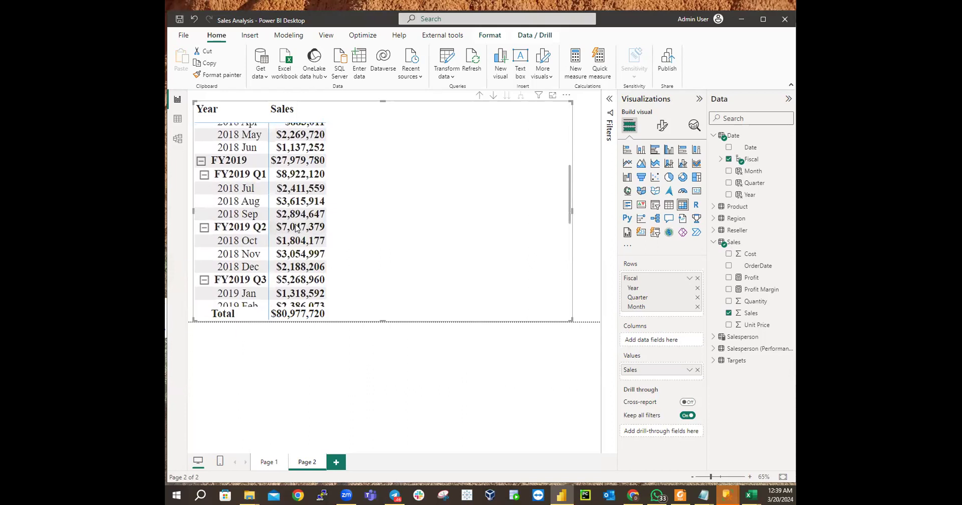
scroll(342, 201, "down", 1)
scroll(273, 213, "down", 2)
scroll(342, 177, "down", 2)
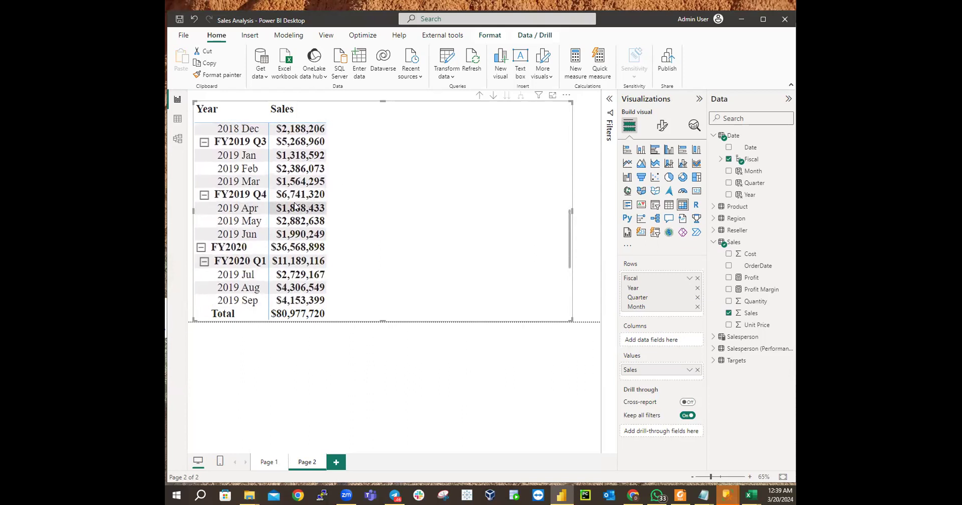
scroll(325, 173, "down", 2)
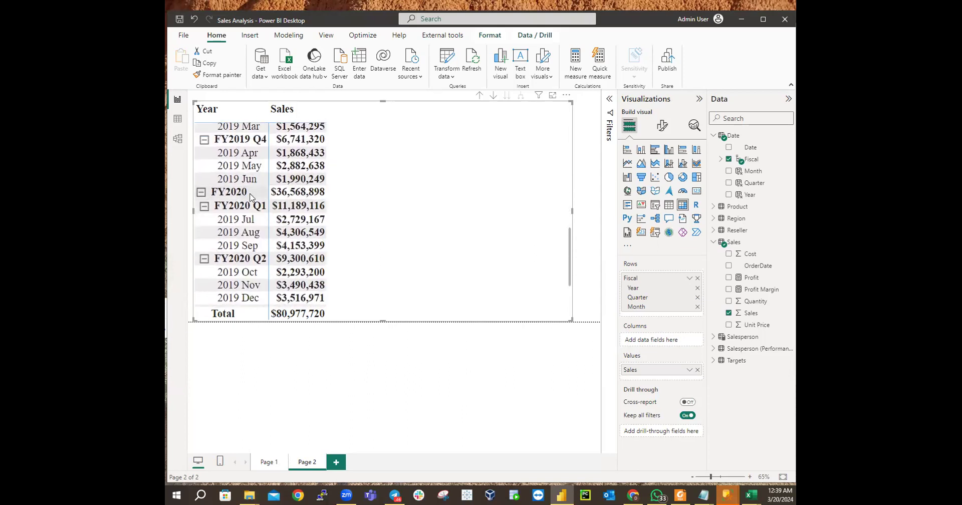
scroll(331, 189, "down", 3)
scroll(329, 189, "down", 1)
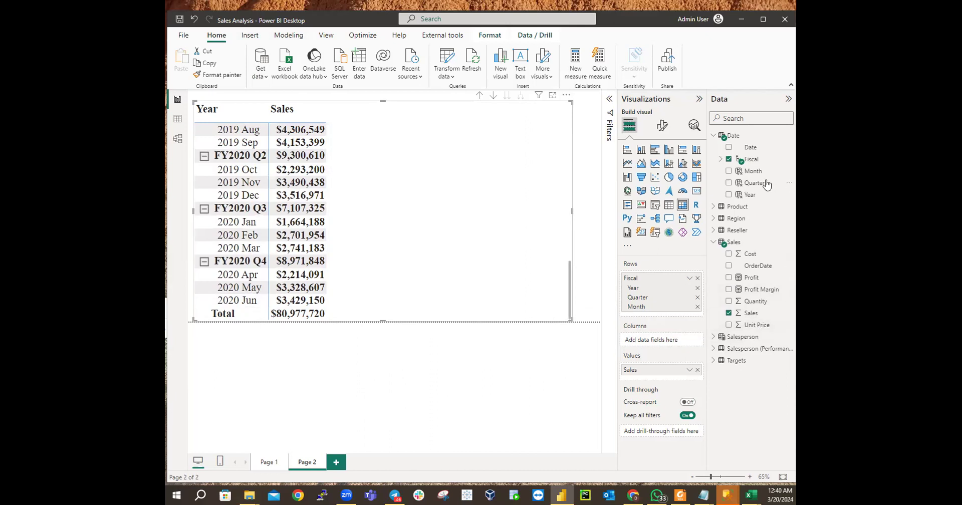
Collapse the Date fields and inspect the OrderDate column in Sales and the TargetMonth column in Targets
left_click(714, 136)
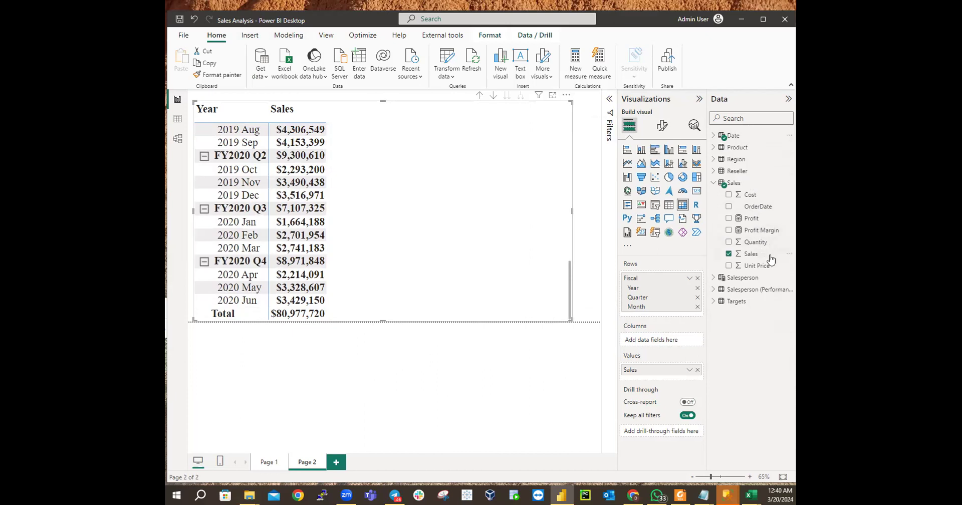
left_click(760, 207)
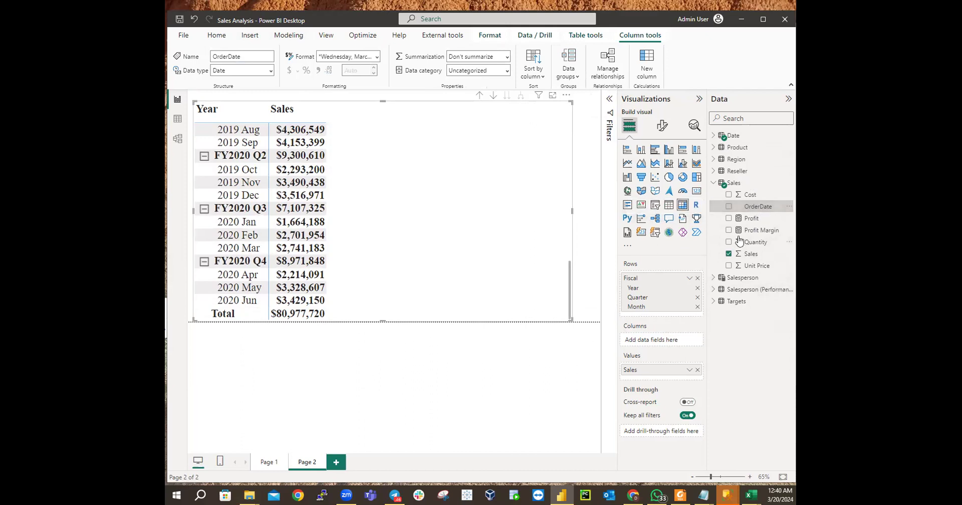
left_click(714, 301)
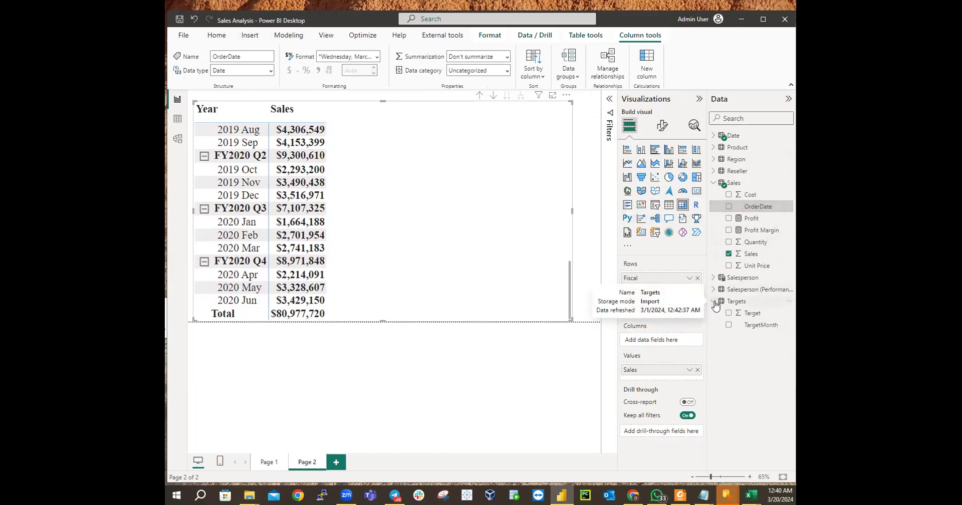
left_click(760, 326)
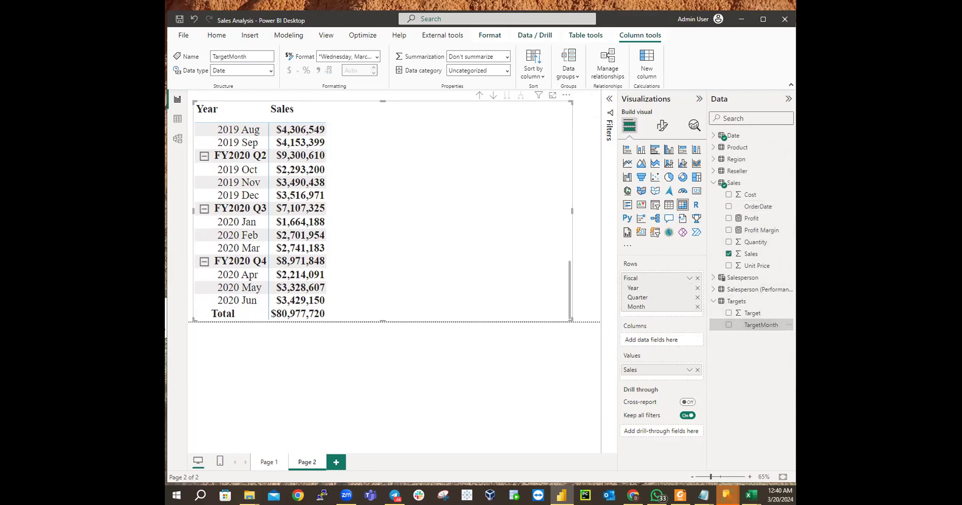
Hide the OrderDate column of Sales and the TargetMonth column of Targets together in the model, and return to the report
left_click(182, 141)
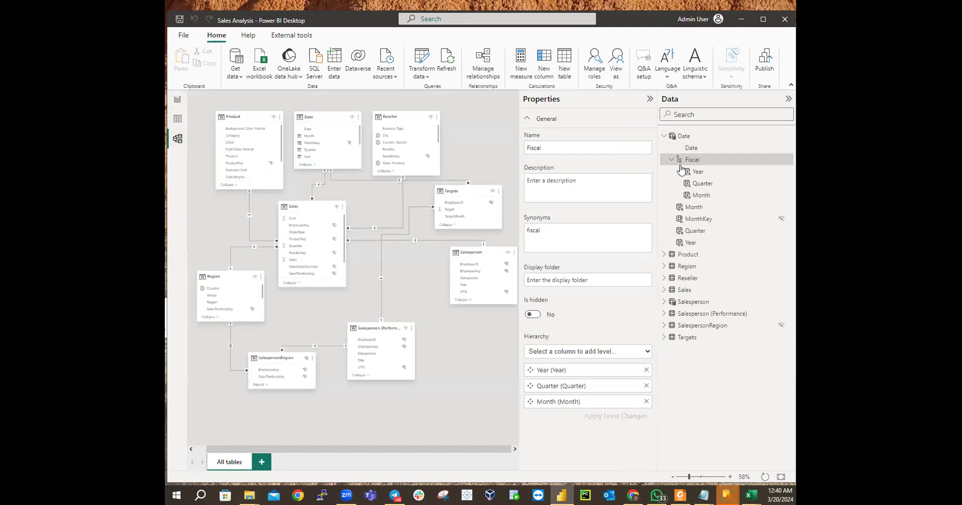
left_click(665, 136)
left_click(664, 136)
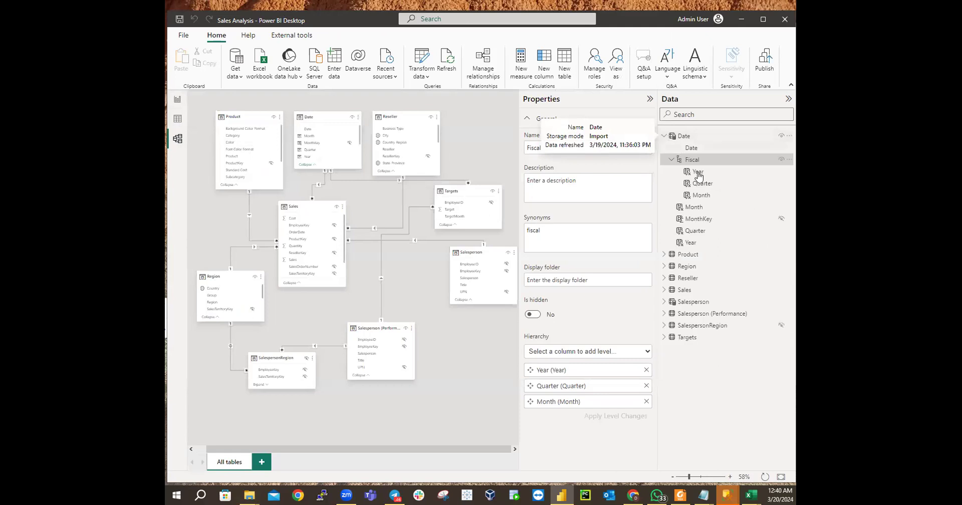
left_click(664, 136)
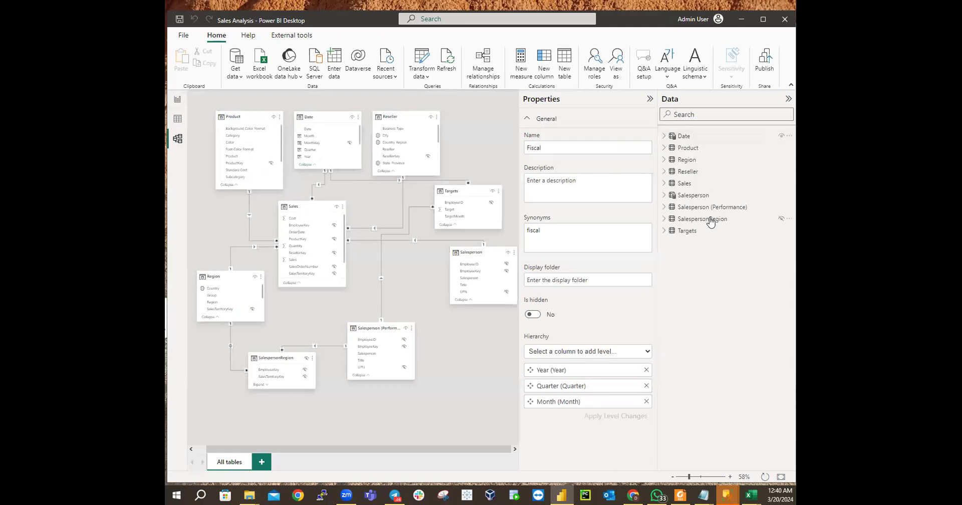
left_click(664, 183)
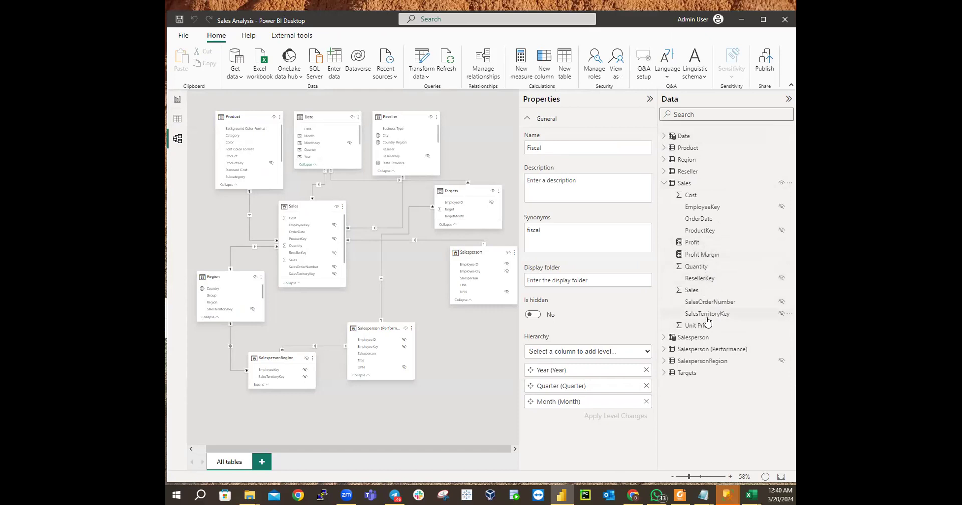
left_click(698, 219)
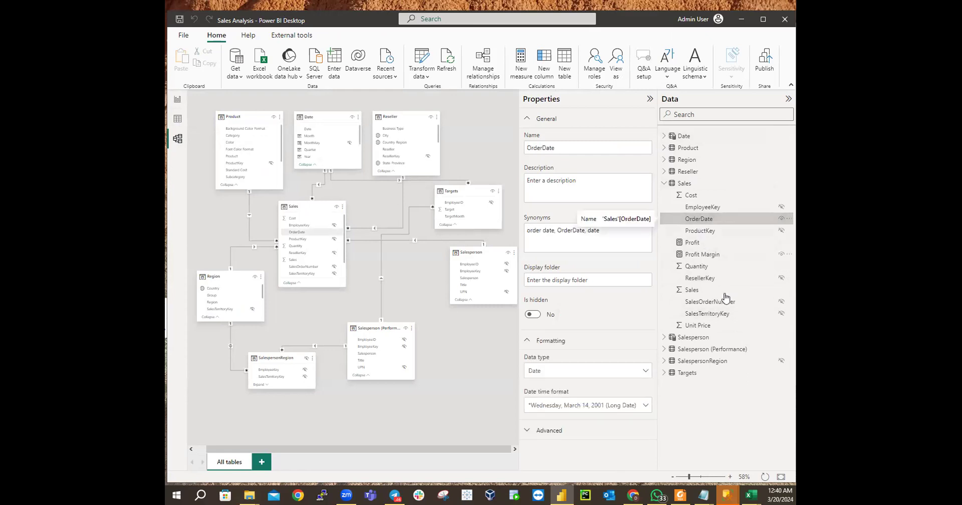
left_click(664, 374)
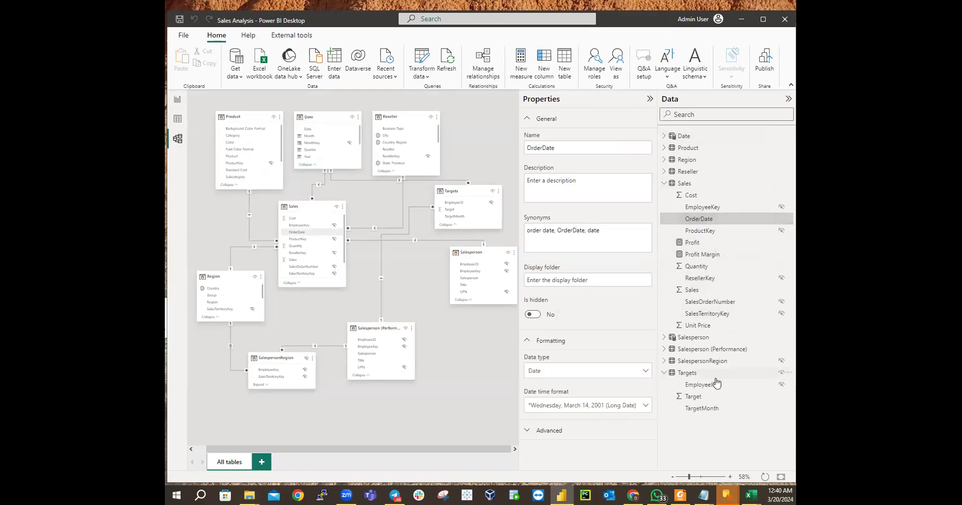
left_click(706, 408)
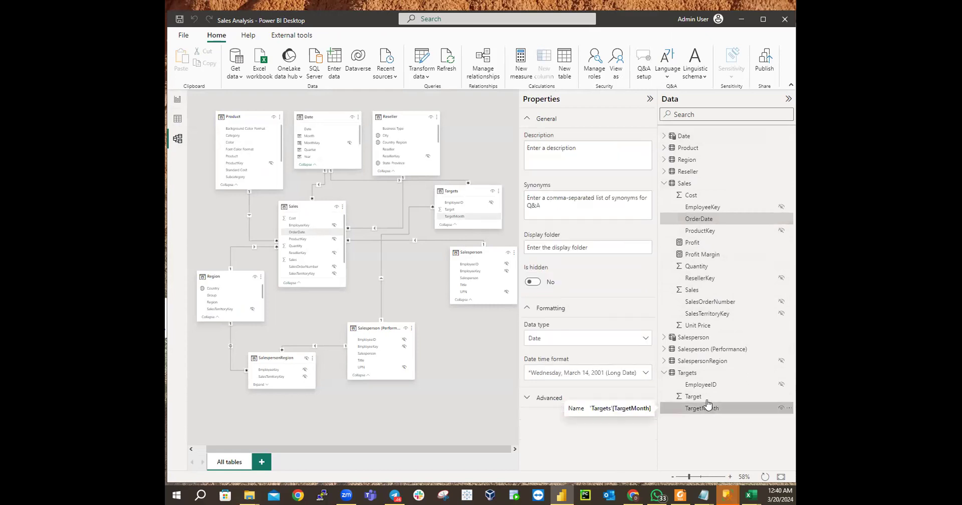
left_click(533, 281)
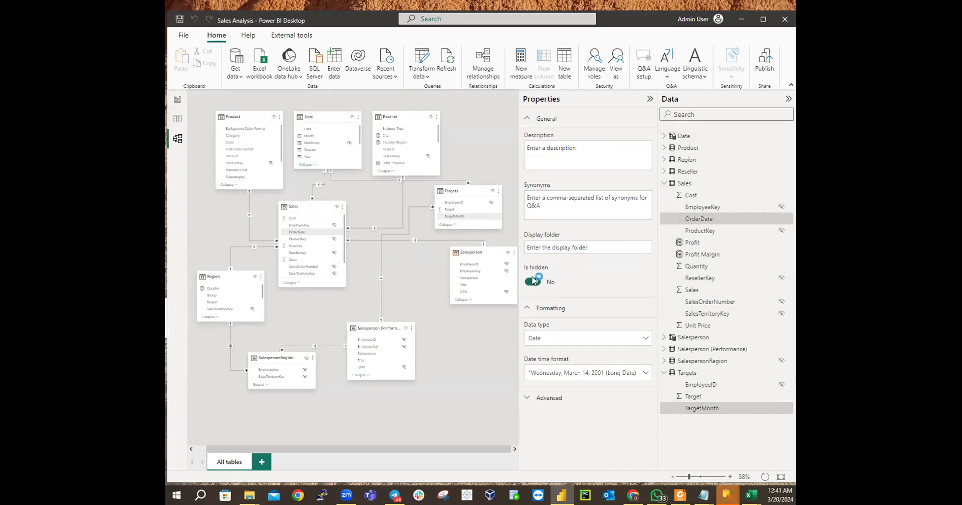
left_click(533, 281)
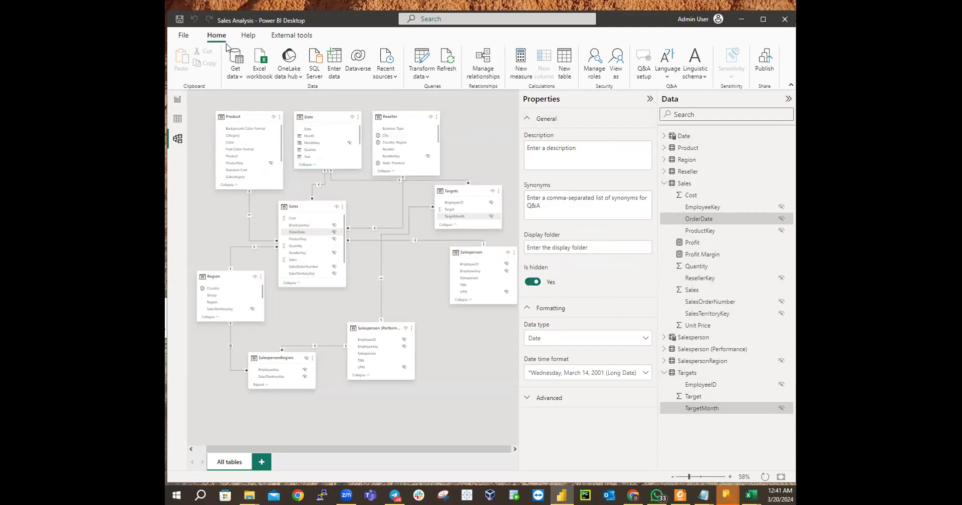
left_click(178, 99)
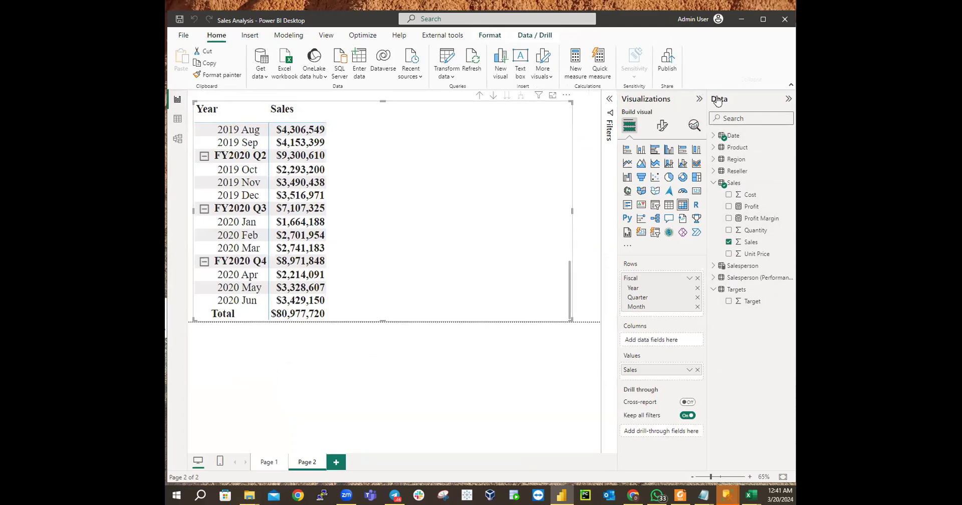
Collapse the Sales and Targets tables so that only table names are listed
left_click(733, 138)
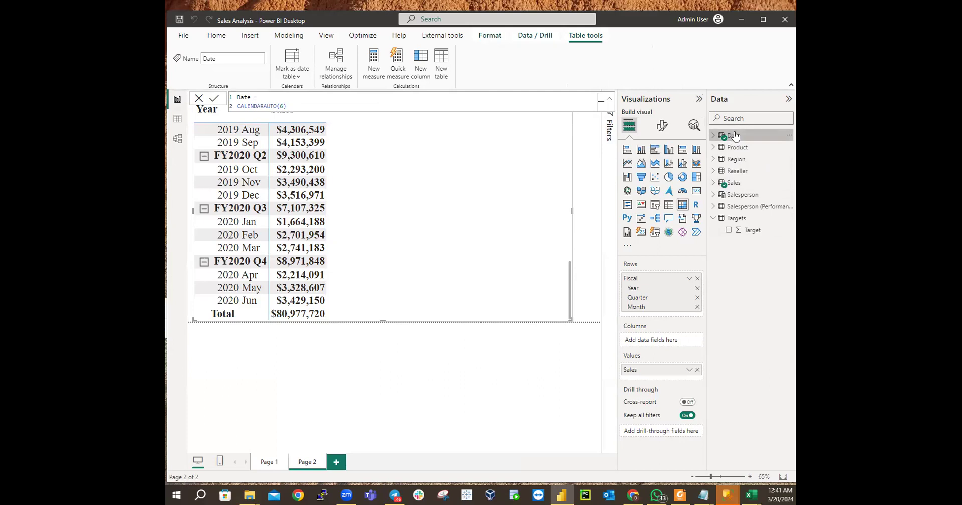
left_click(722, 219)
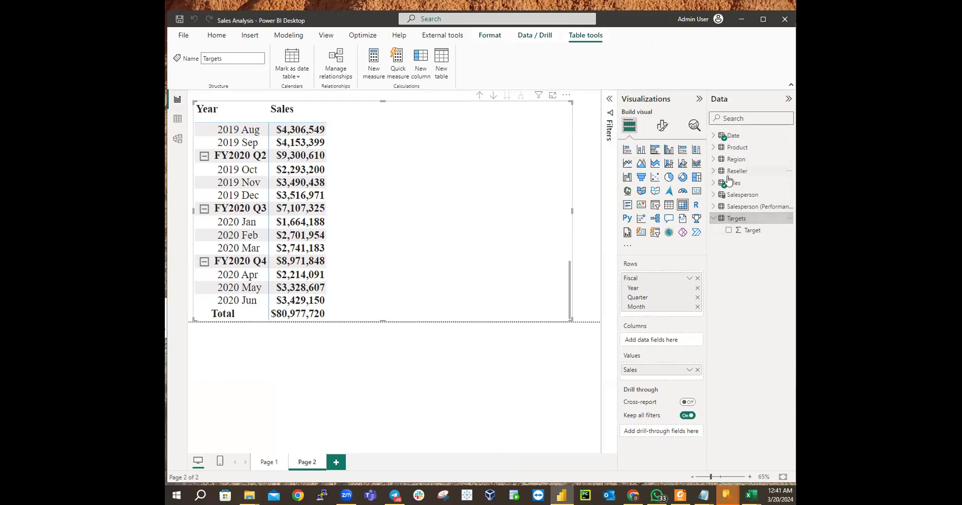
left_click(713, 218)
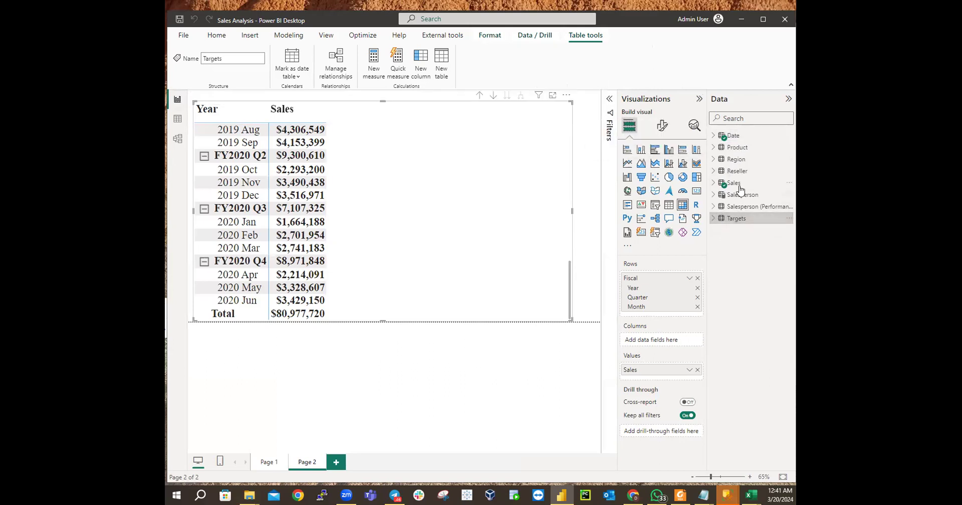
Mark the Date table as a date table with Date as its date column, and save the report
left_click(732, 136)
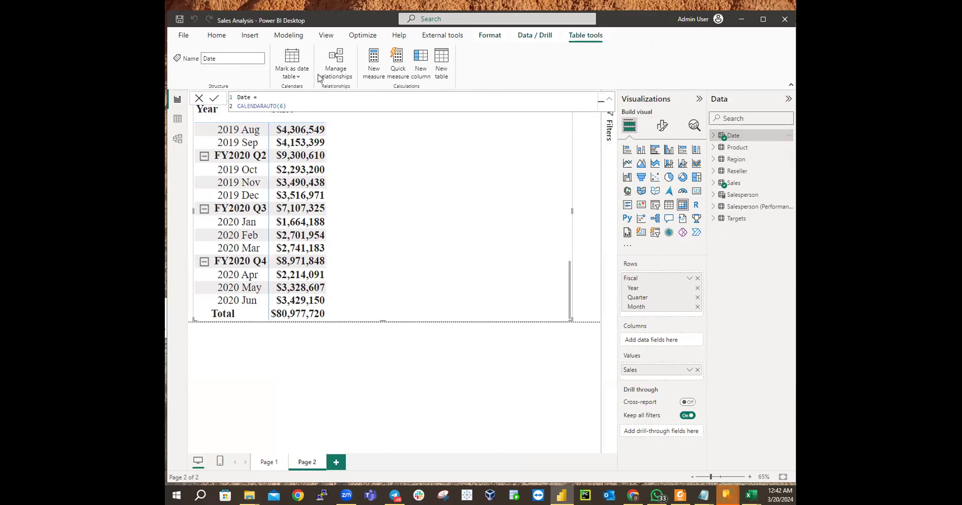
left_click(299, 78)
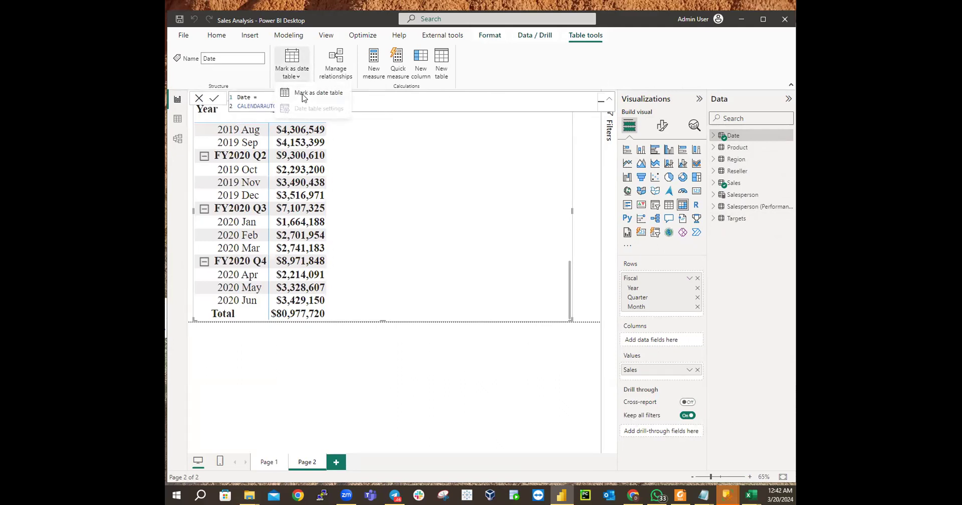
left_click(302, 94)
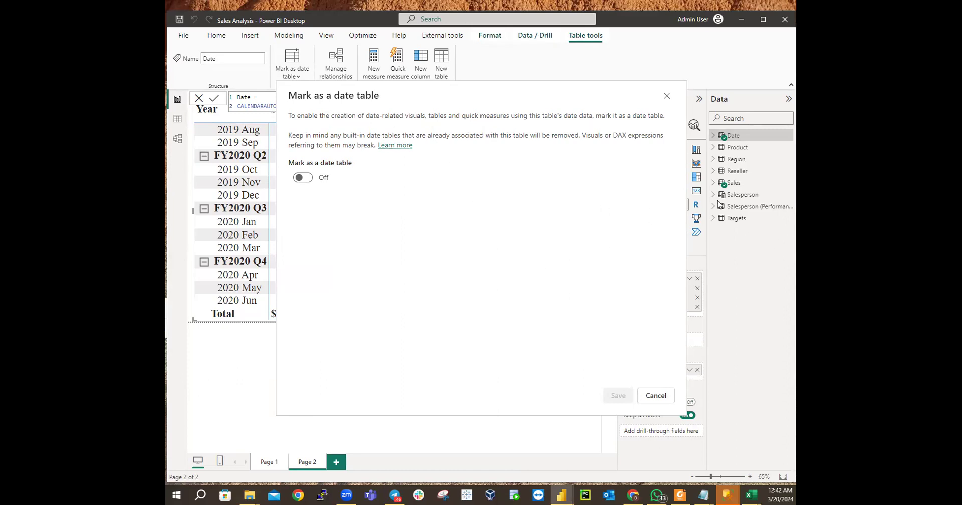
left_click(299, 177)
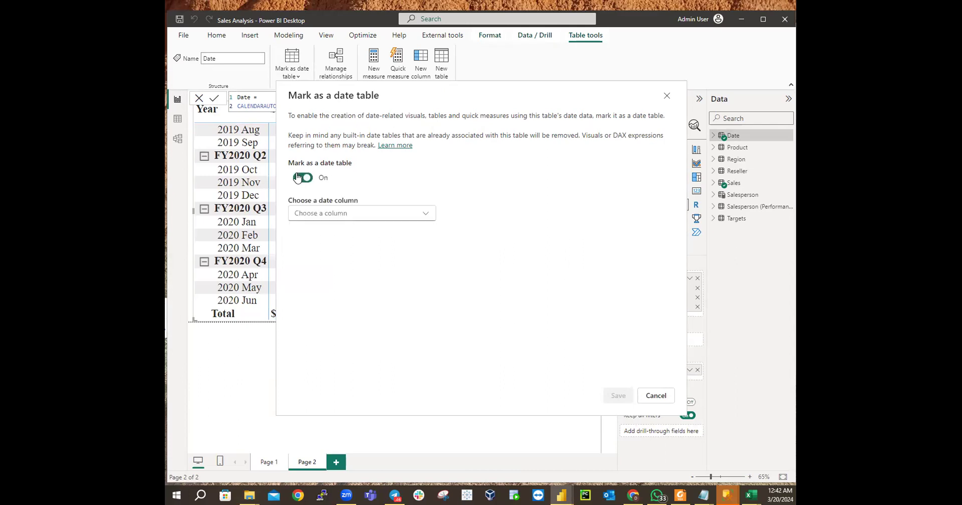
left_click(335, 216)
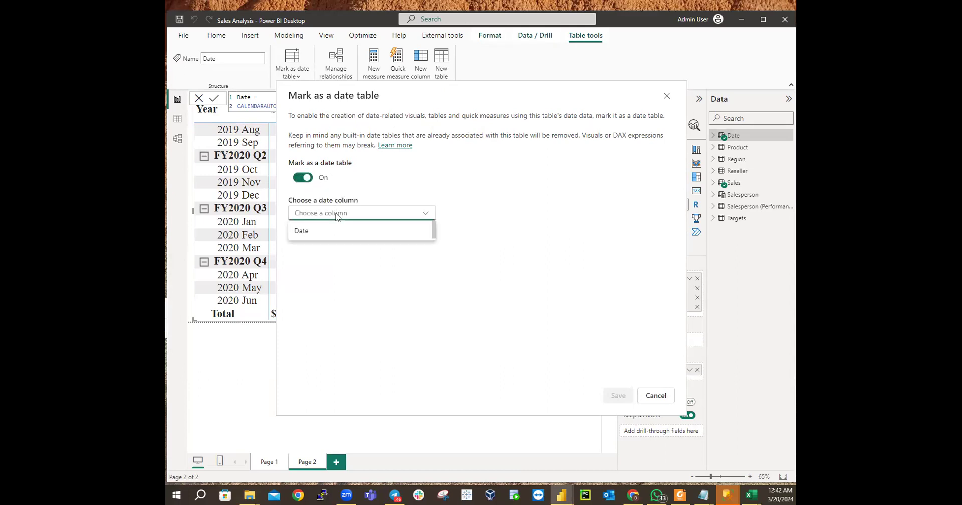
left_click(304, 232)
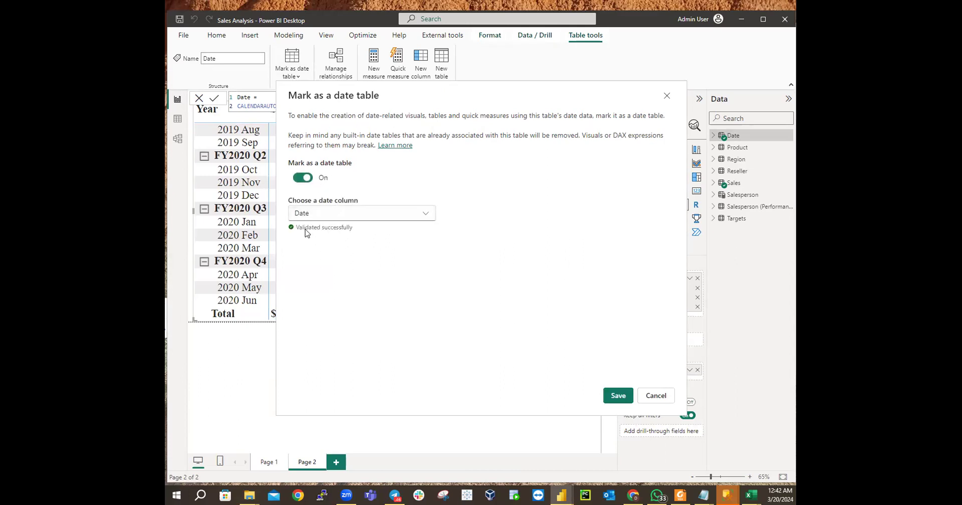
left_click(618, 396)
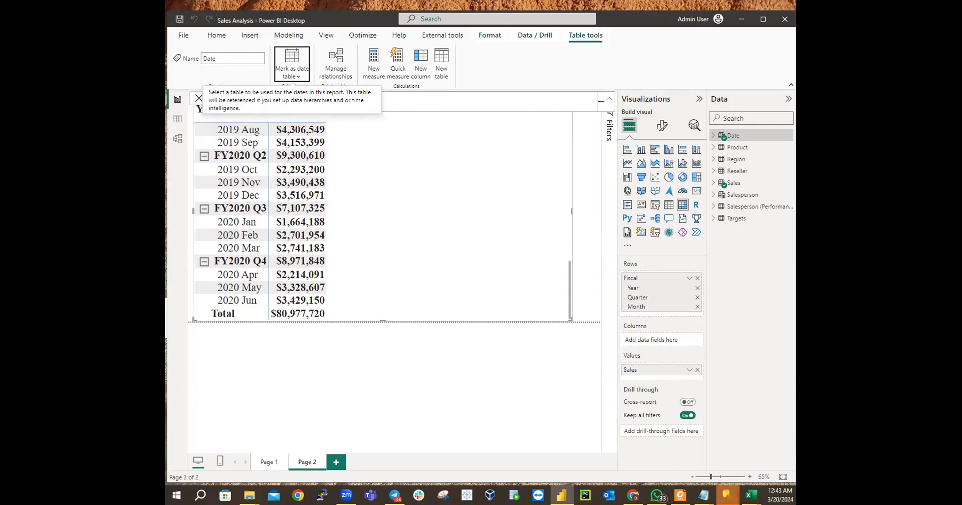
left_click(183, 36)
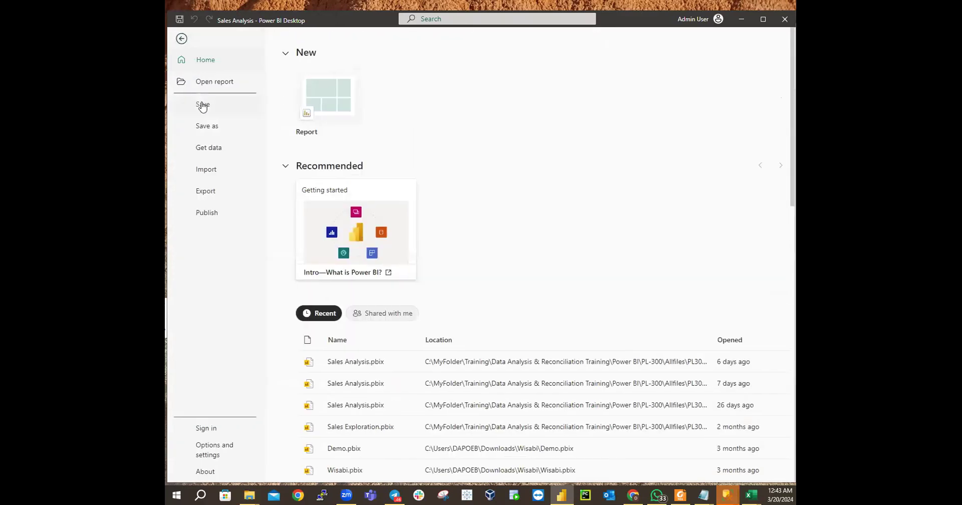
left_click(202, 105)
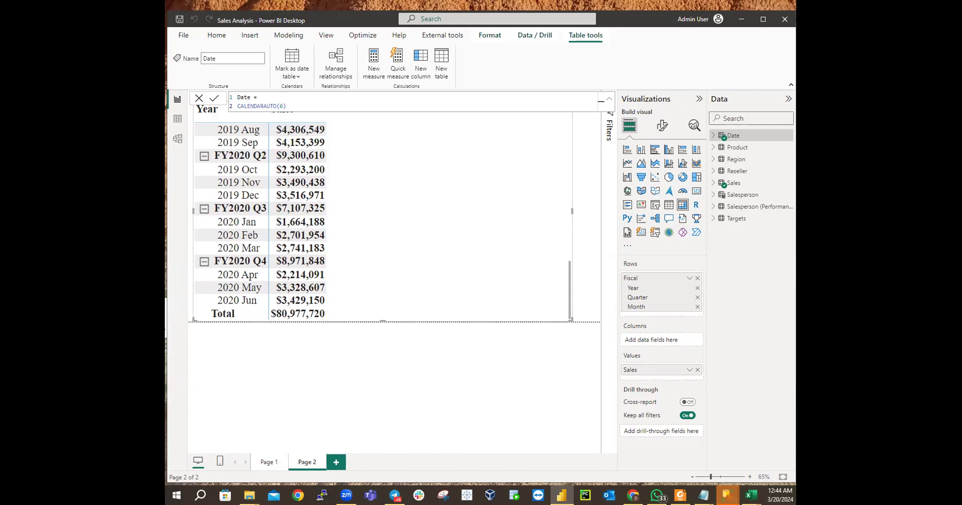
Add a new report page between Page 1 and Page 2, and rename the existing matrix page as Page 21
left_click(334, 461)
left_click_drag(339, 464, 292, 465)
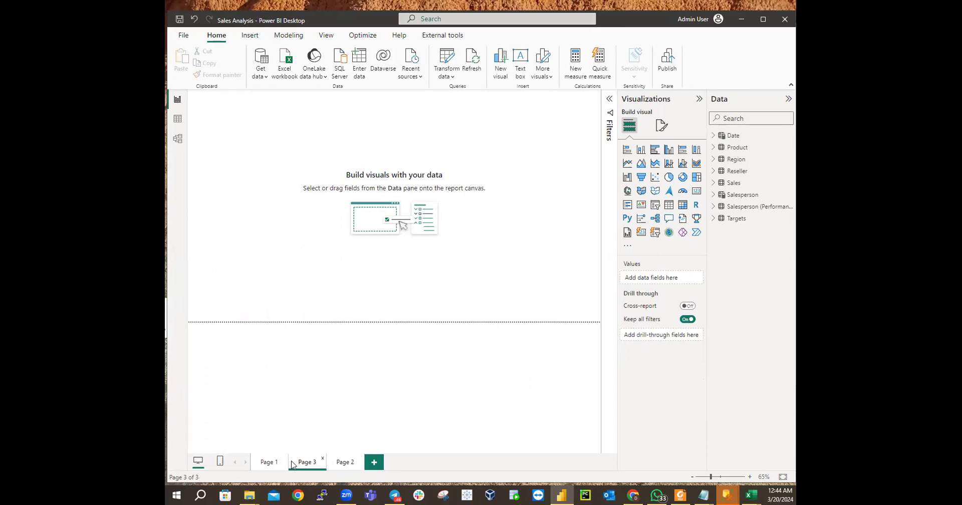
right_click(349, 466)
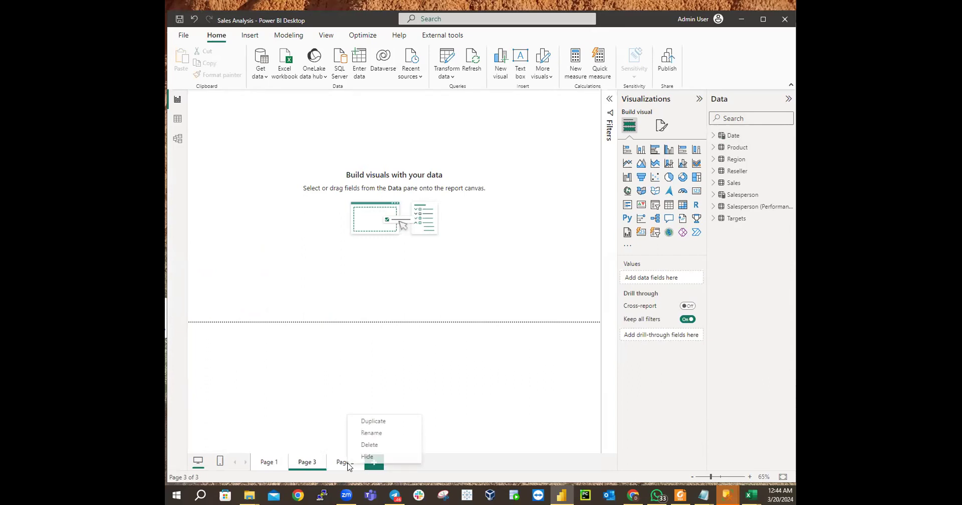
left_click(369, 433)
left_click(354, 461)
type("1")
Rename the new blank page as Page 2
left_click(316, 467)
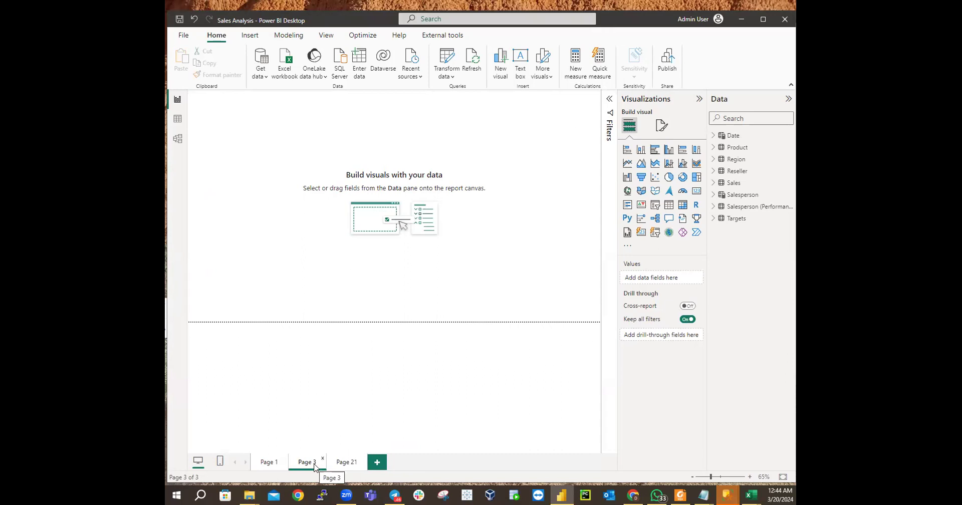
right_click(316, 466)
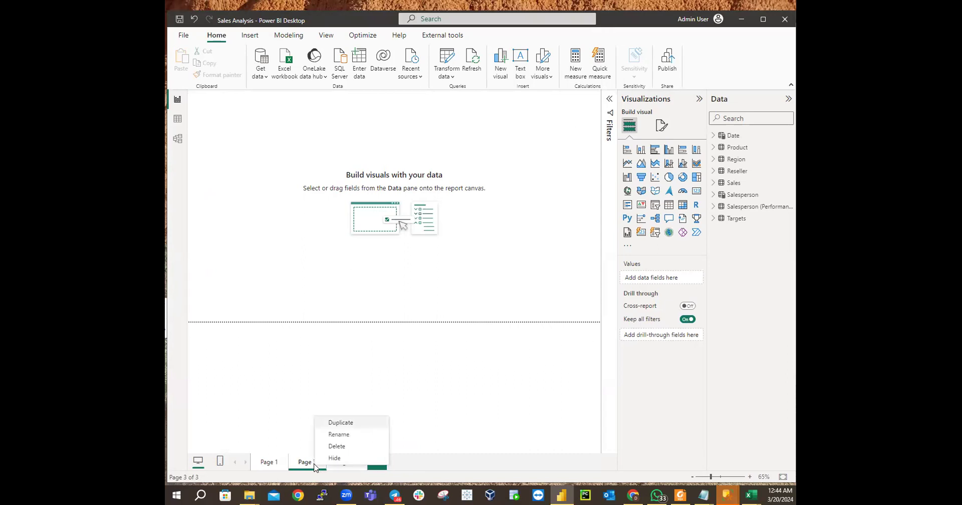
left_click(338, 437)
left_click(319, 464)
double_click(317, 464)
left_click(317, 464)
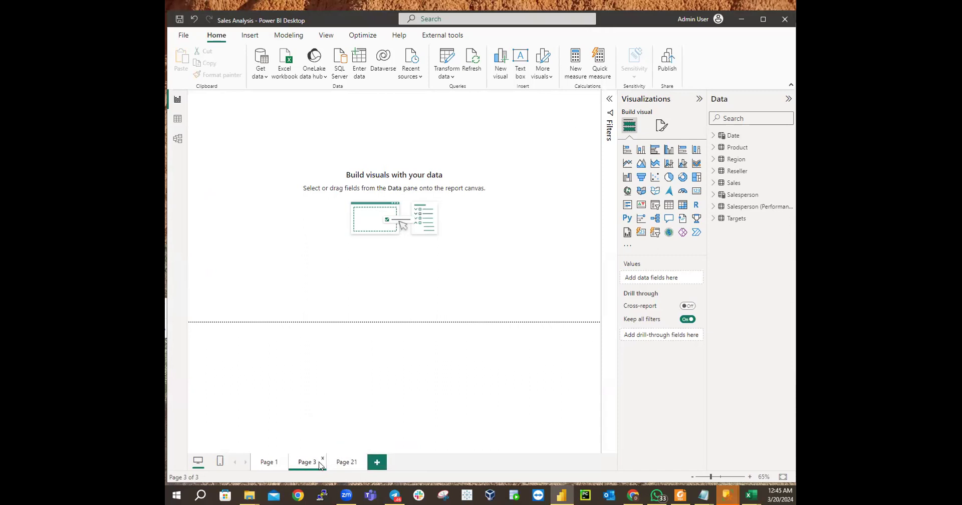
double_click(314, 461)
key("End")
key("BackSpace")
type("2")
key("Return")
Rename the Fiscal matrix page as Page 3
double_click(346, 462)
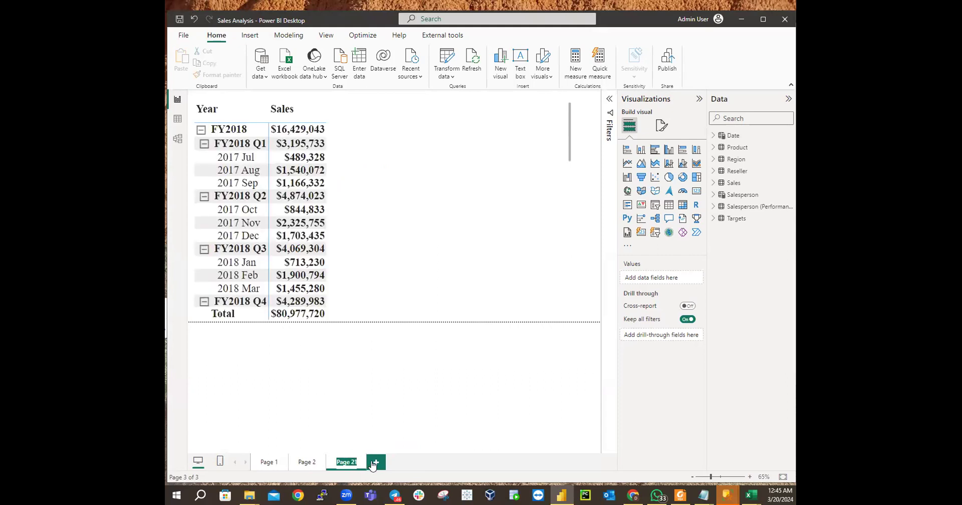
key("Right")
key("BackSpace")
key("BackSpace")
type("3")
key("Return")
Insert a matrix near the upper corner of the blank Page 2, with Year and Month from the Date table as rows
left_click(312, 461)
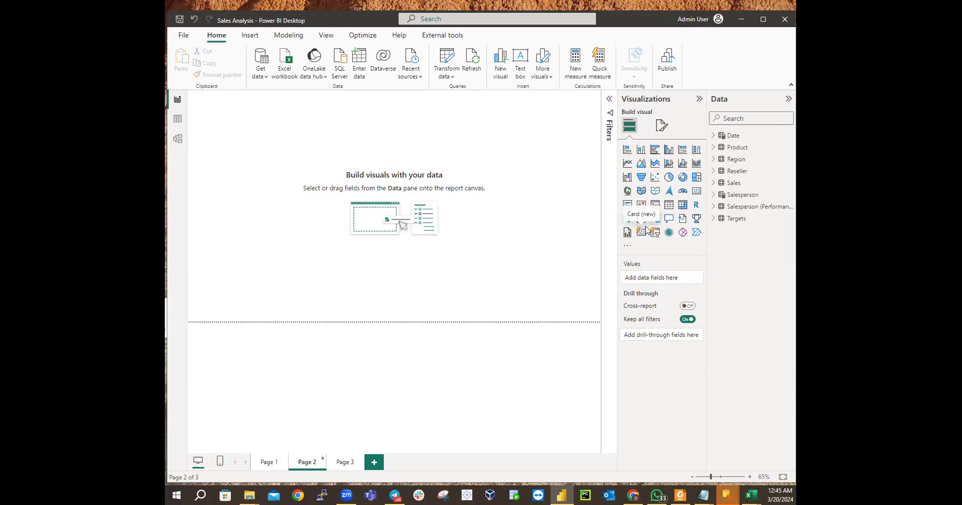
left_click(682, 205)
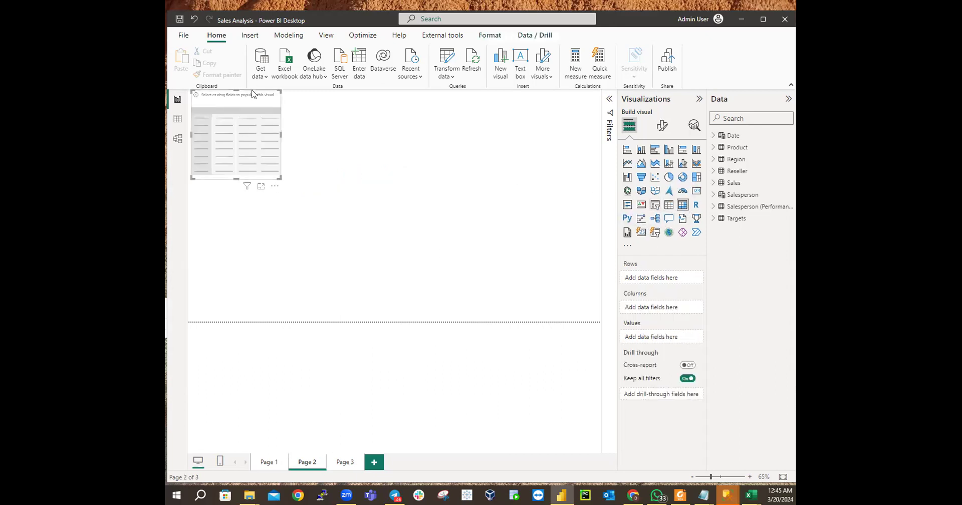
left_click_drag(254, 94, 268, 115)
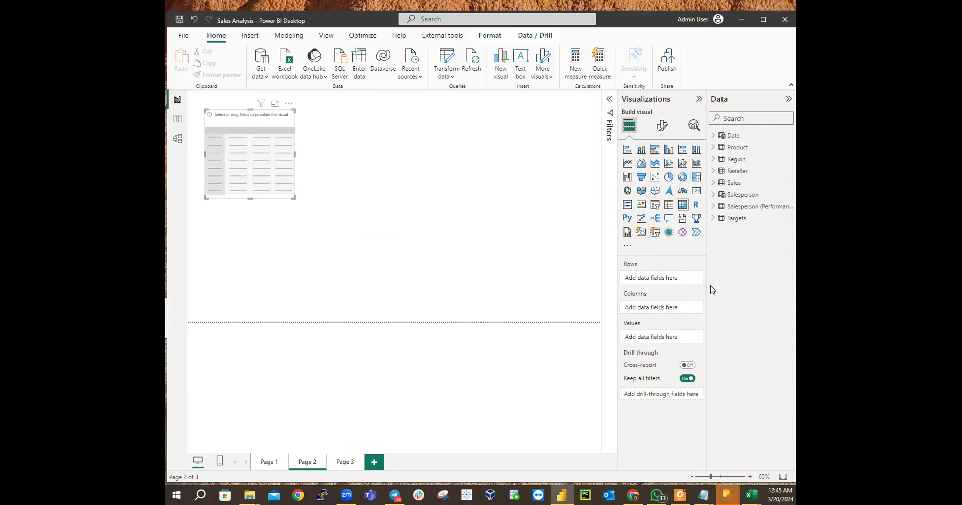
left_click(711, 136)
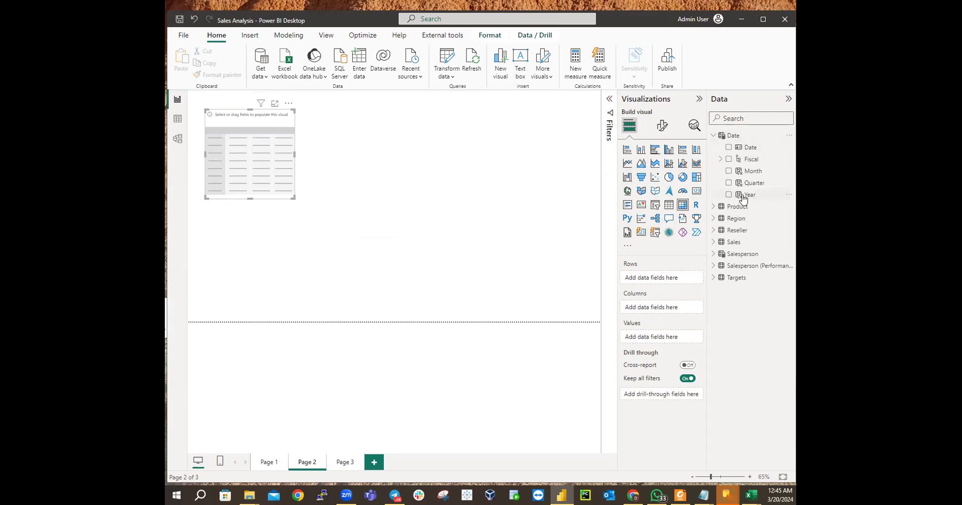
left_click_drag(747, 196, 660, 277)
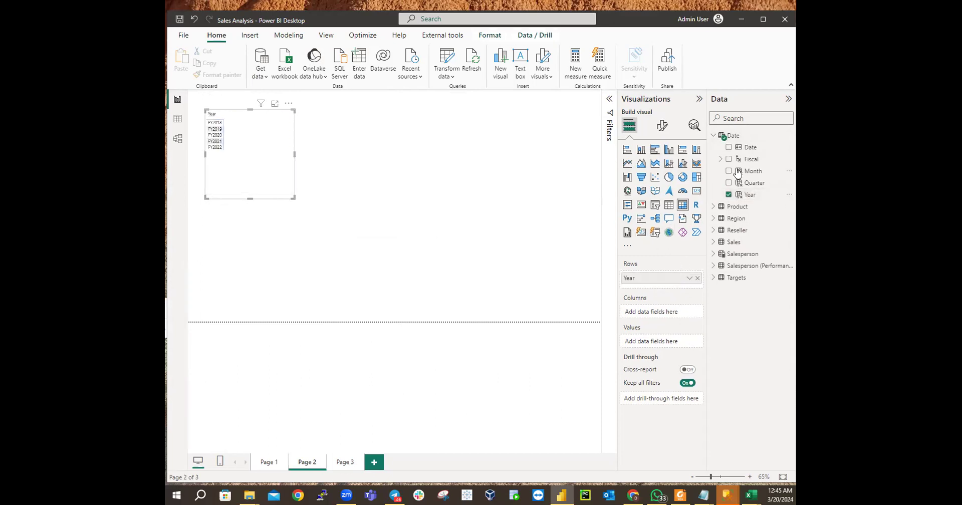
left_click_drag(751, 172, 672, 284)
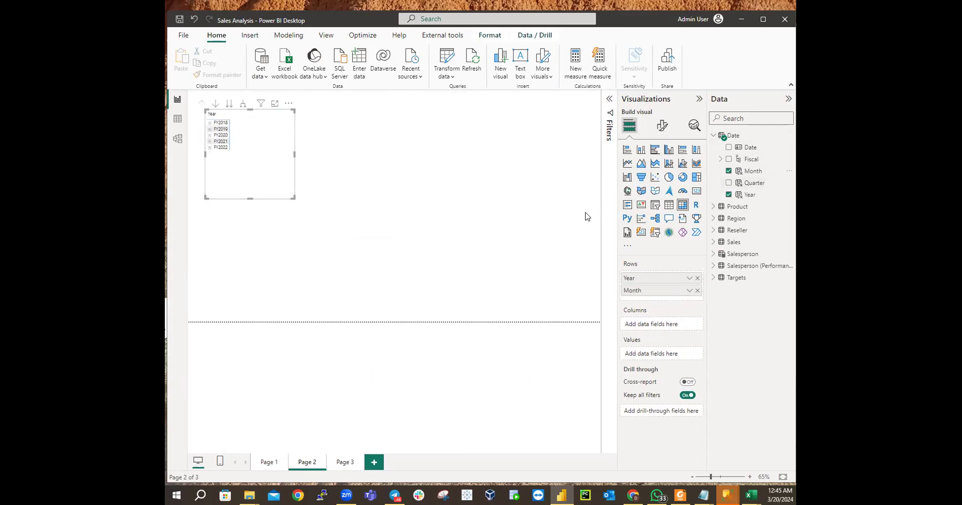
Format the new matrix's values in Times New Roman at font size 20
left_click(661, 129)
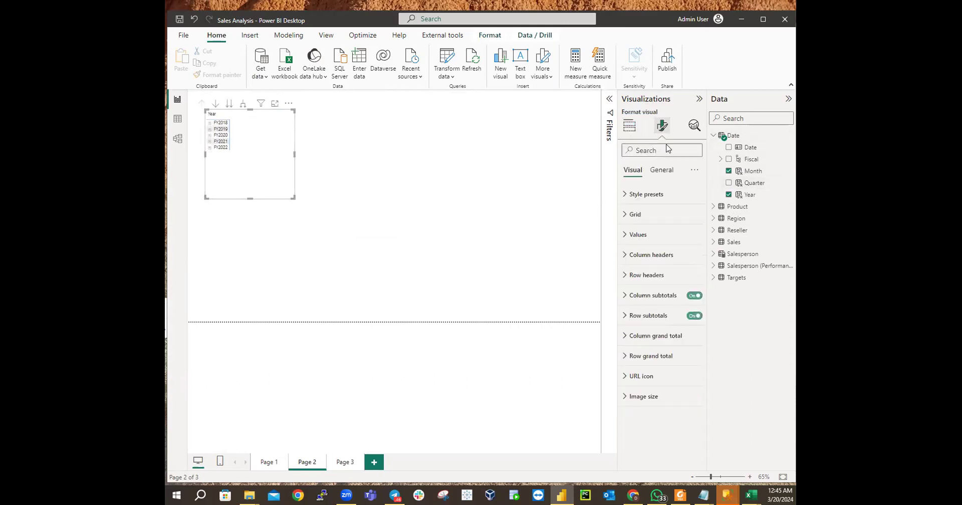
left_click(640, 235)
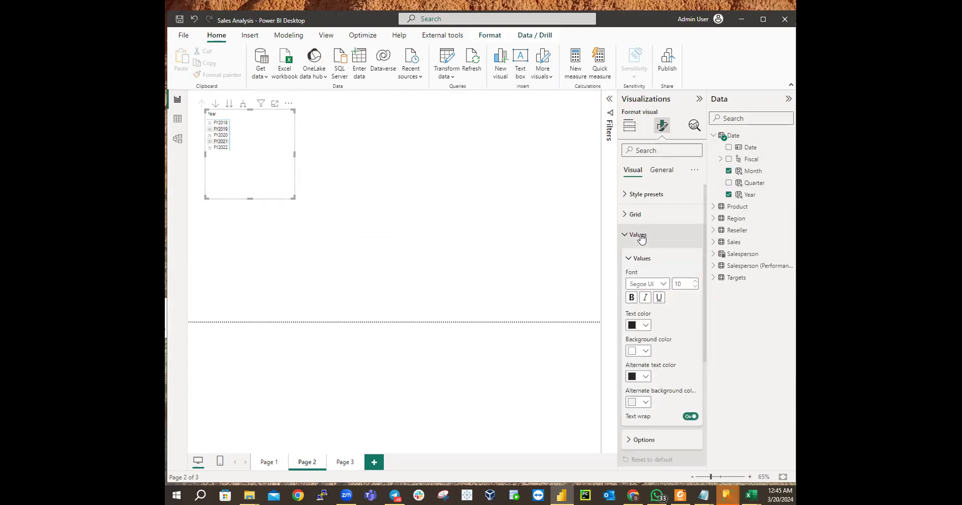
left_click(662, 285)
left_click(662, 284)
left_click(662, 284)
left_click(665, 441)
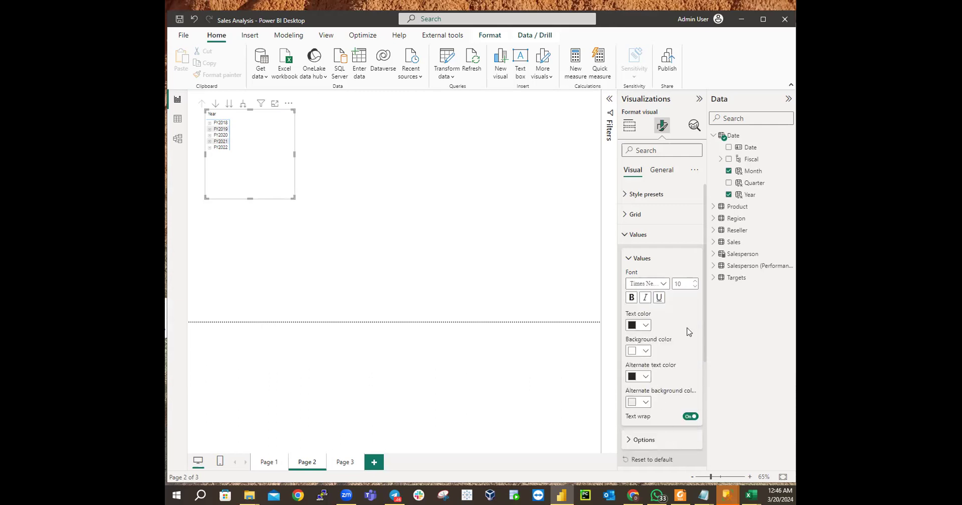
left_click(682, 283)
type("20")
left_click(679, 284)
left_click(626, 236)
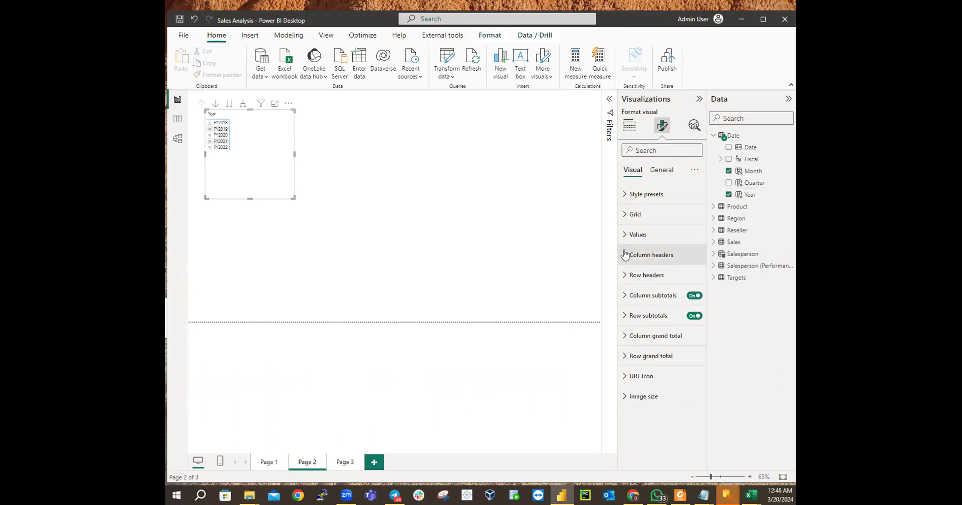
Format the matrix's column headers in bold Times New Roman at font size 25
left_click(625, 255)
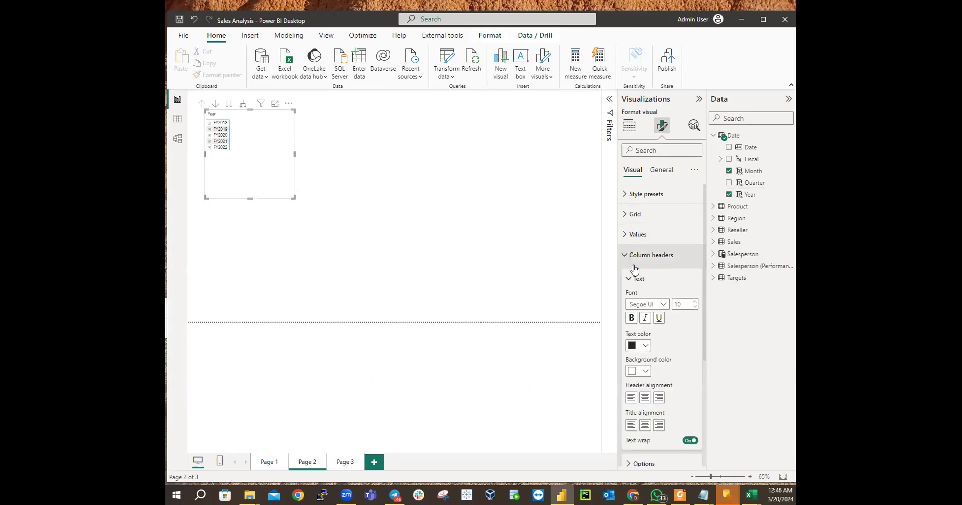
left_click(660, 304)
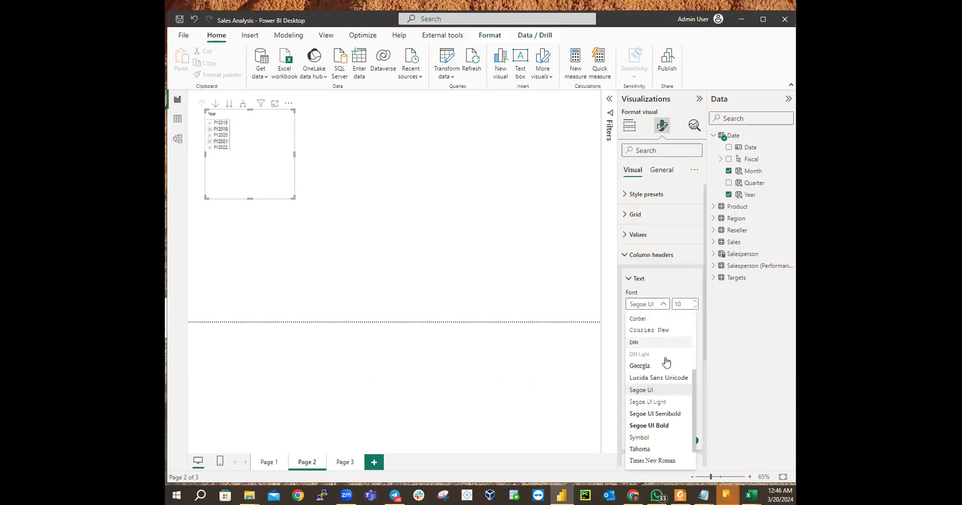
left_click(665, 459)
left_click(685, 302)
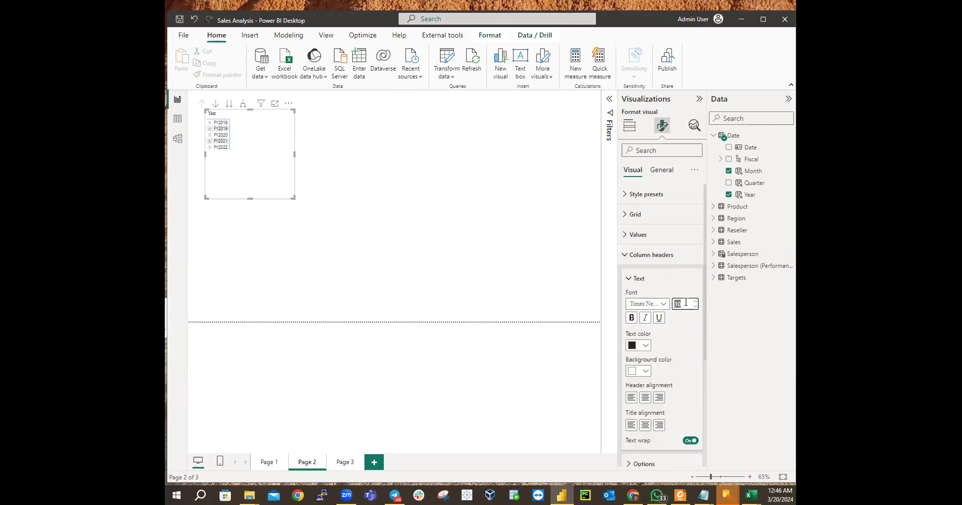
type("25")
key("Return")
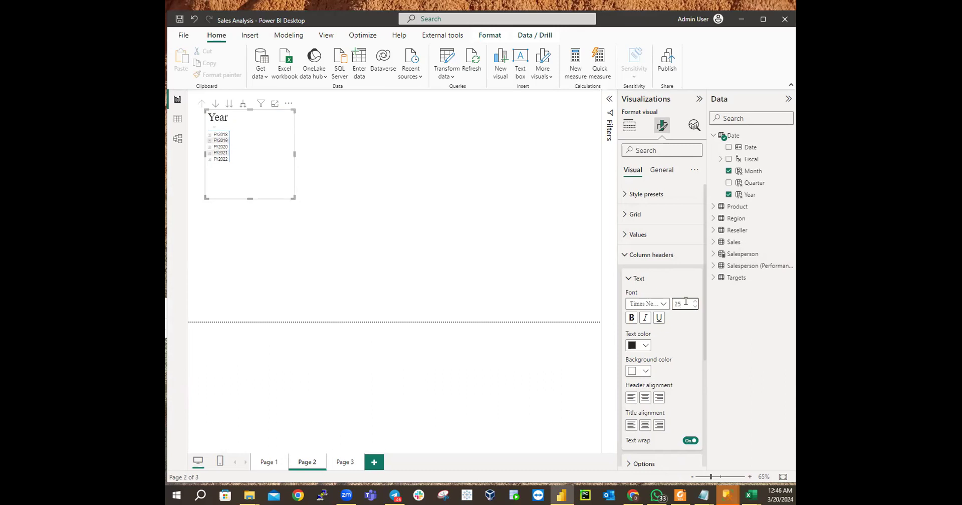
left_click(630, 318)
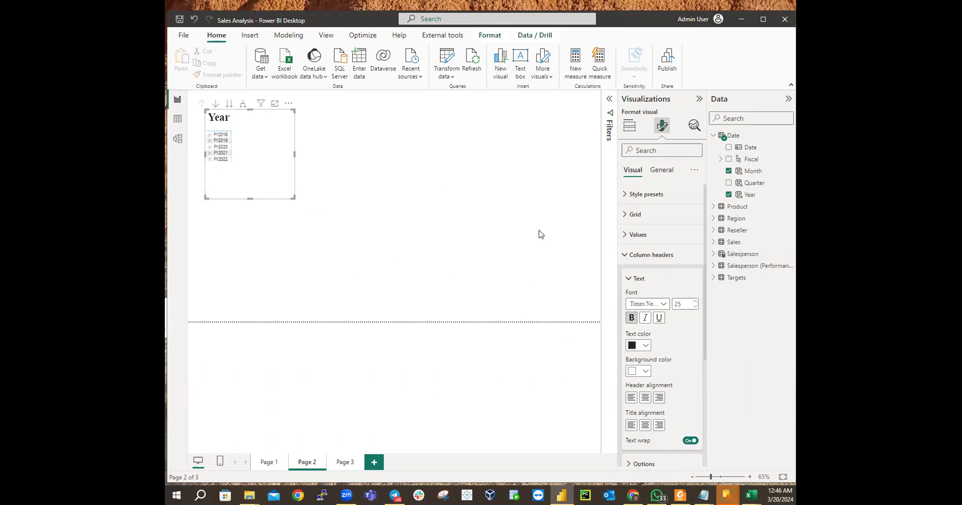
left_click(628, 279)
left_click(625, 255)
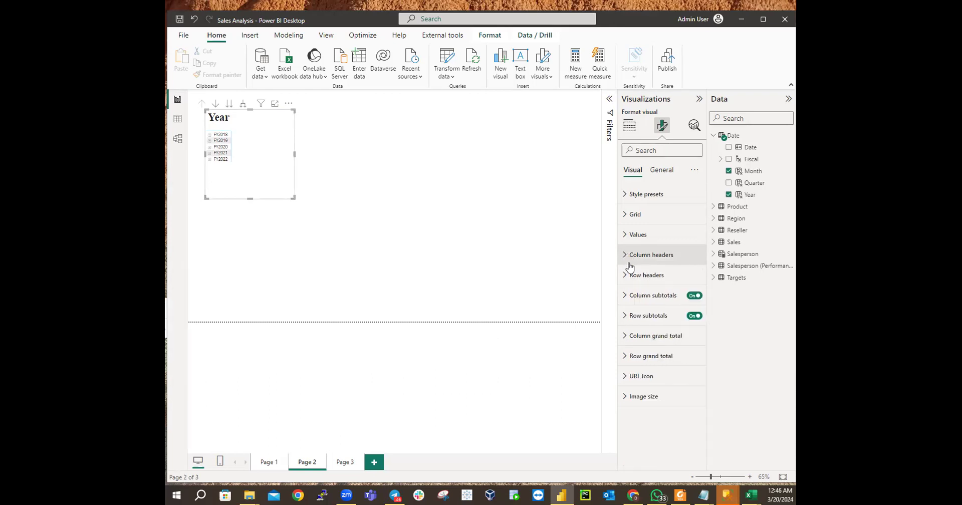
Format the matrix's row headers in bold Times New Roman at font size 20
left_click(630, 277)
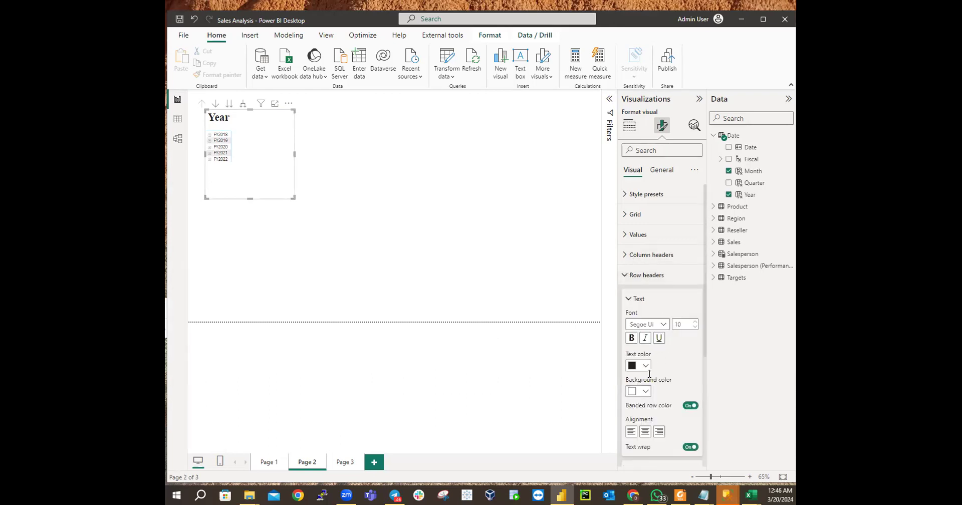
left_click(664, 328)
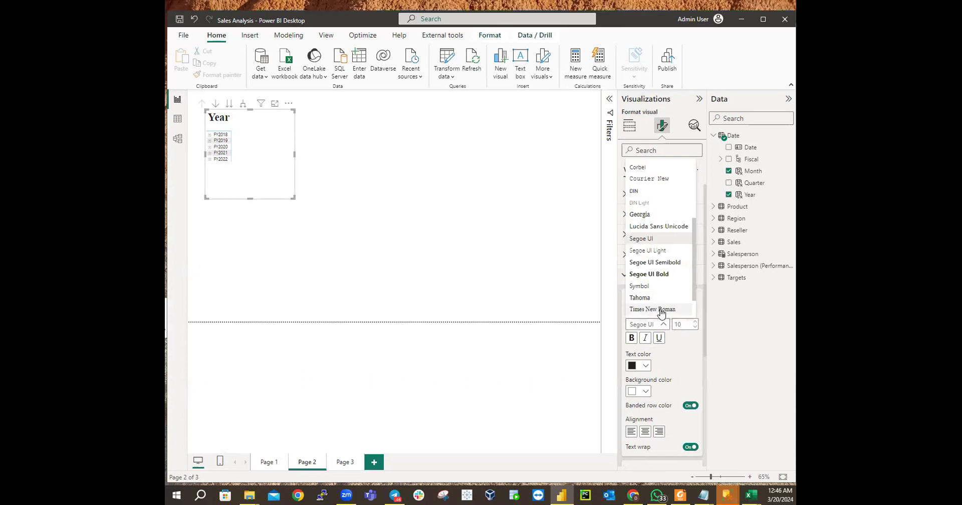
left_click(660, 307)
double_click(682, 323)
type("20")
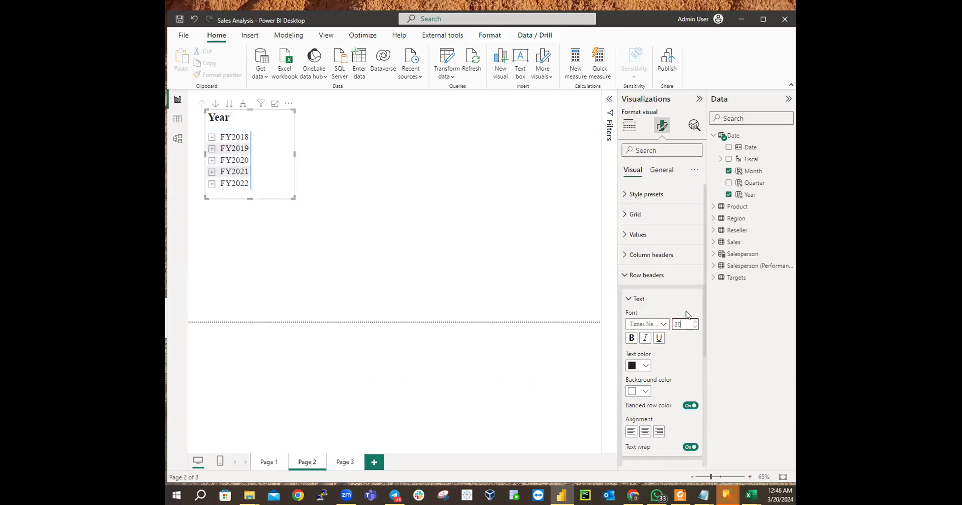
left_click(631, 337)
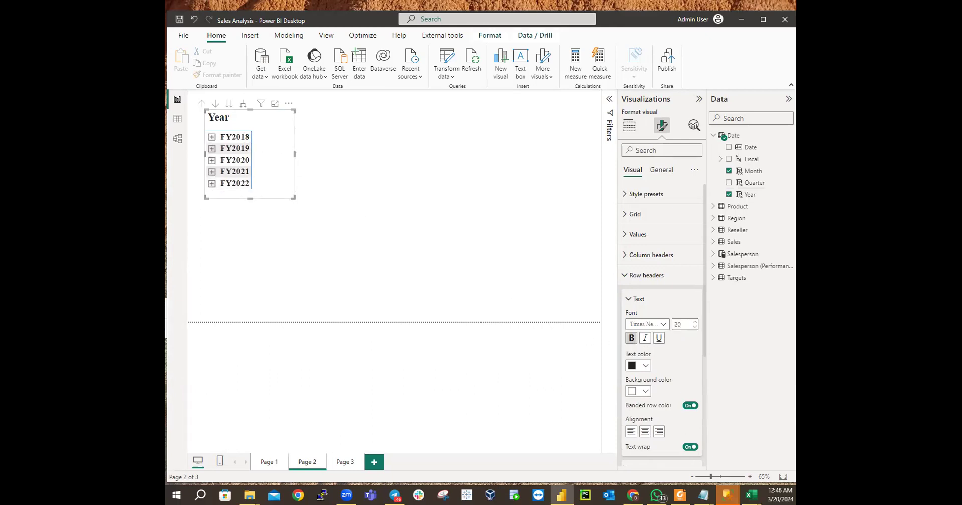
Expand every year in the matrix down to its months and enlarge the visual to fill most of the page
left_click(243, 103)
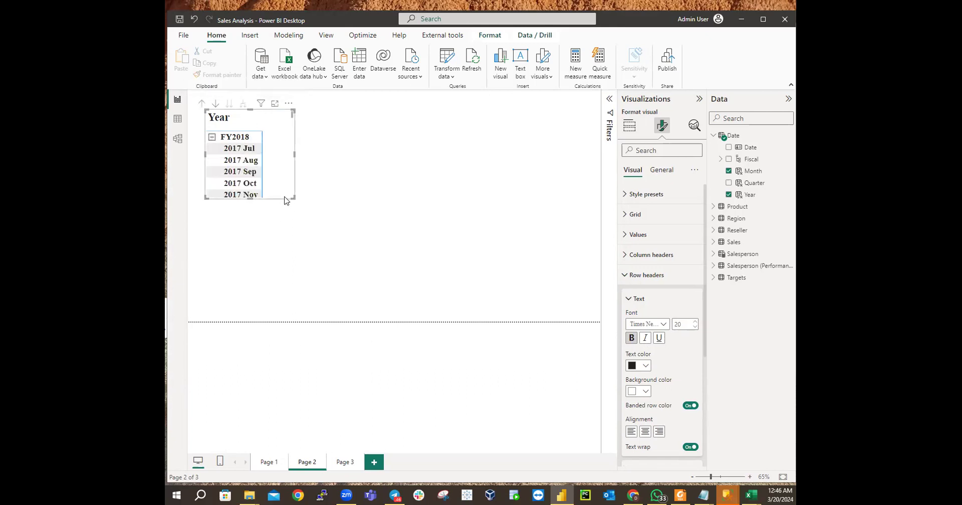
left_click_drag(293, 198, 533, 325)
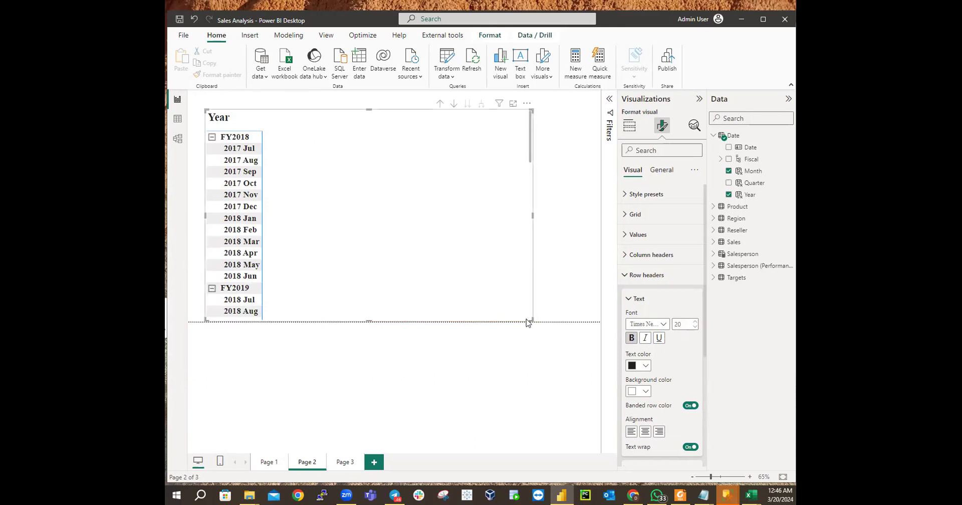
left_click_drag(528, 147, 543, 124)
Add Unit Price from the Sales table to the matrix as a value
left_click(713, 136)
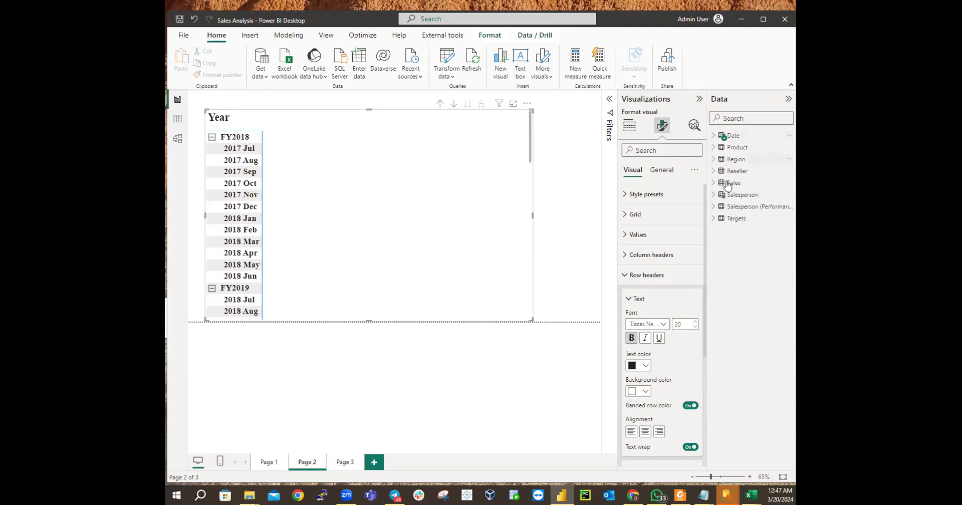
left_click(714, 183)
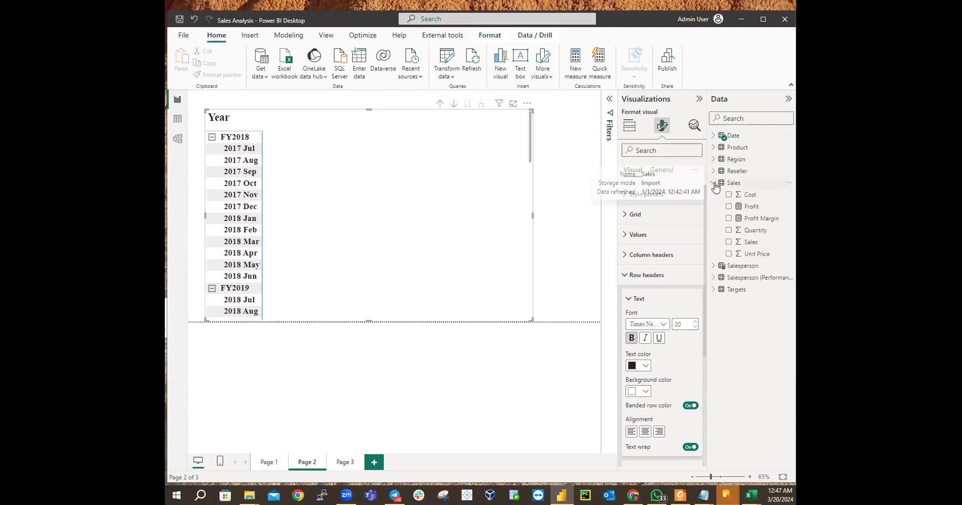
left_click(729, 254)
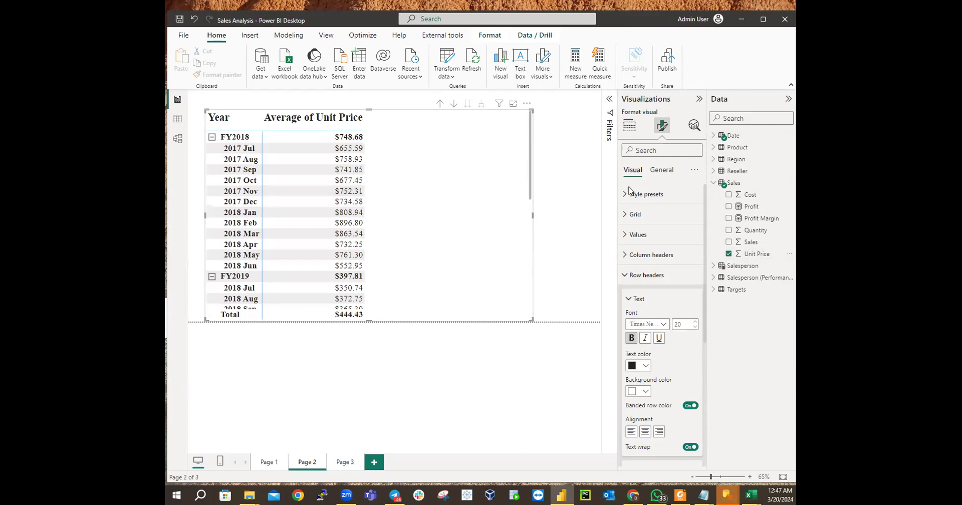
Rename the average price value in the matrix as Unit Price
right_click(338, 126)
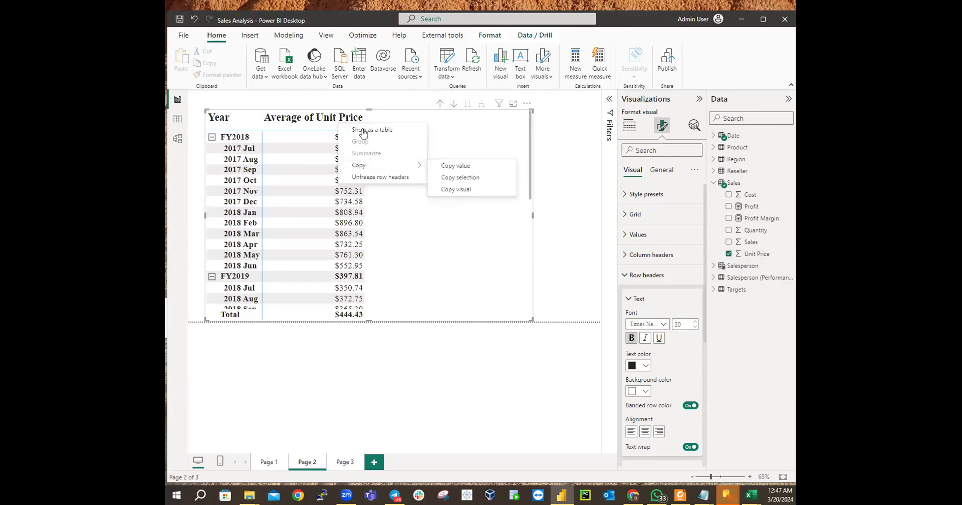
left_click(629, 126)
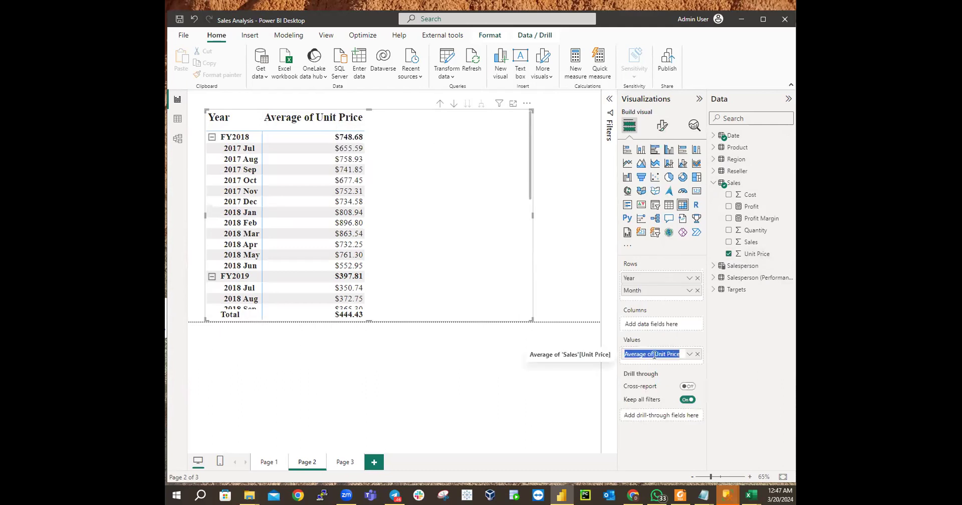
key("BackSpace")
key("BackSpace")
key("BackSpace")
key("BackSpace")
key("BackSpace")
key("BackSpace")
key("BackSpace")
key("BackSpace")
key("BackSpace")
key("BackSpace")
key("BackSpace")
key("Return")
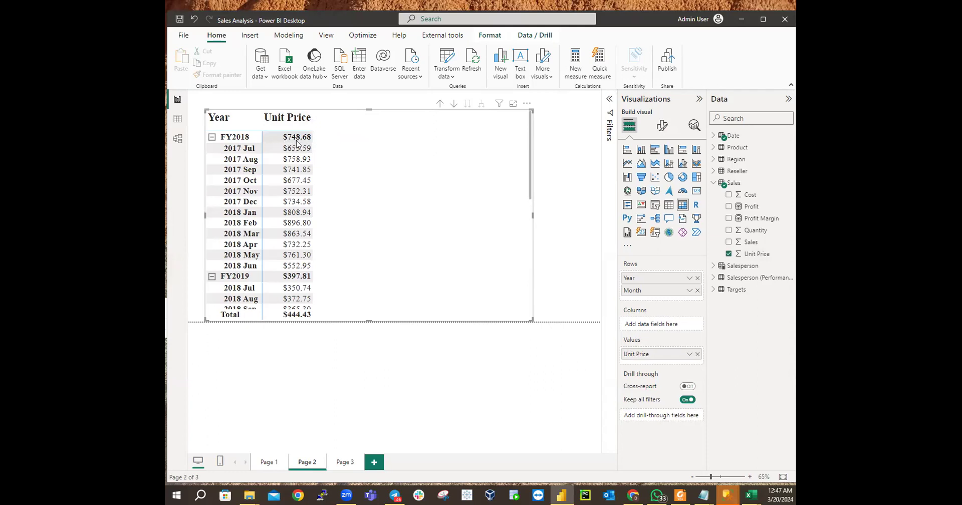
Examine the monthly unit prices across the fiscal years and the aggregation options available for the Unit Price value
left_click(310, 148)
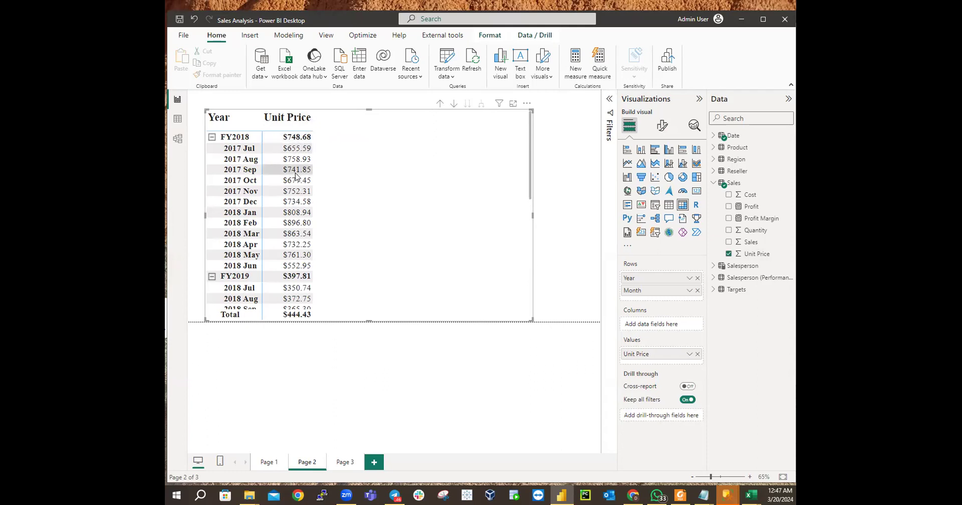
scroll(296, 176, "down", 5)
scroll(298, 179, "down", 3)
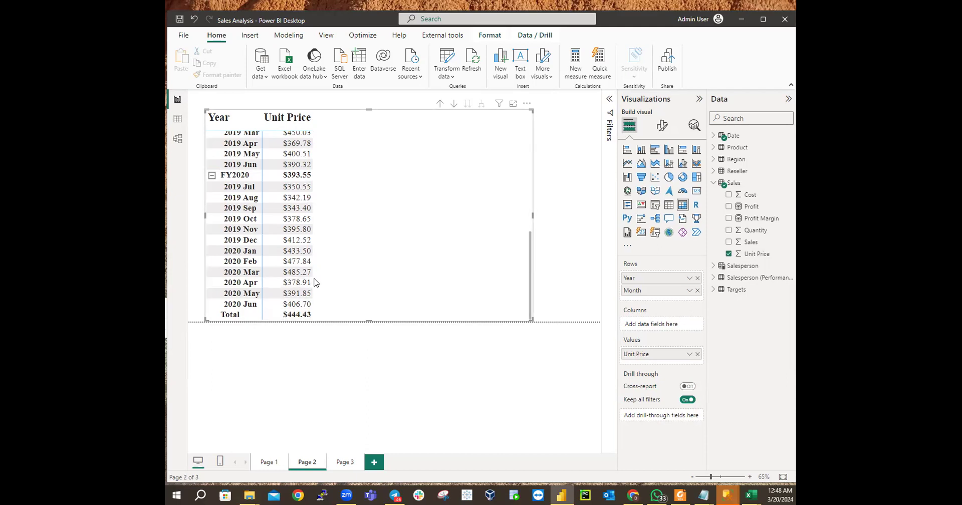
scroll(316, 282, "up", 5)
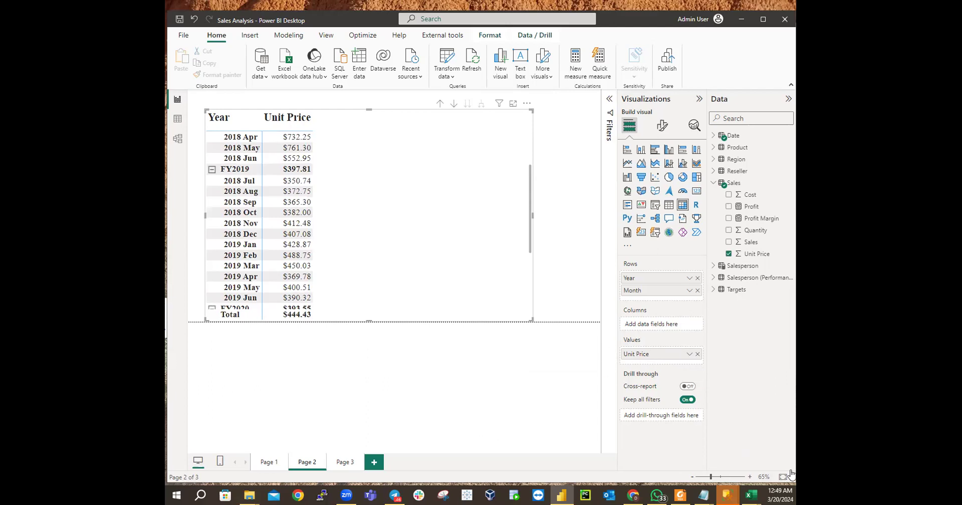
left_click(689, 354)
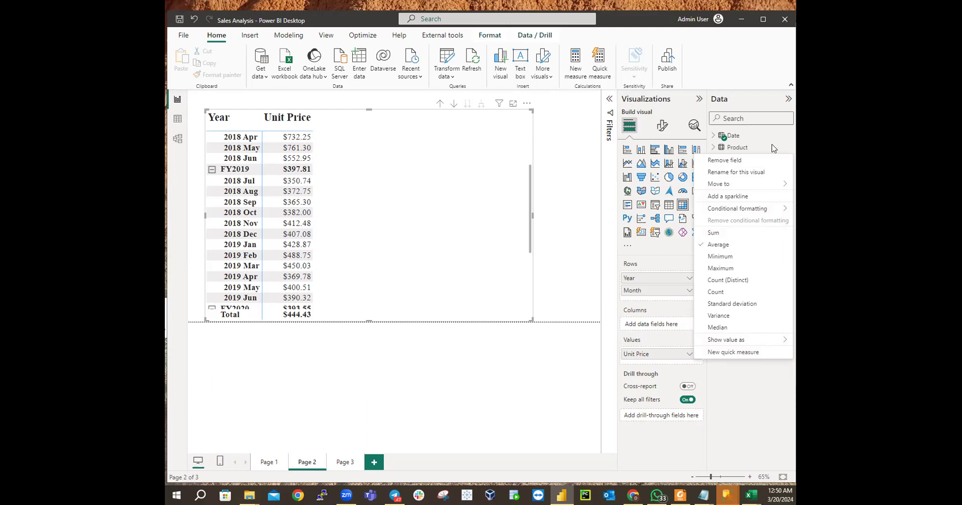
left_click(741, 136)
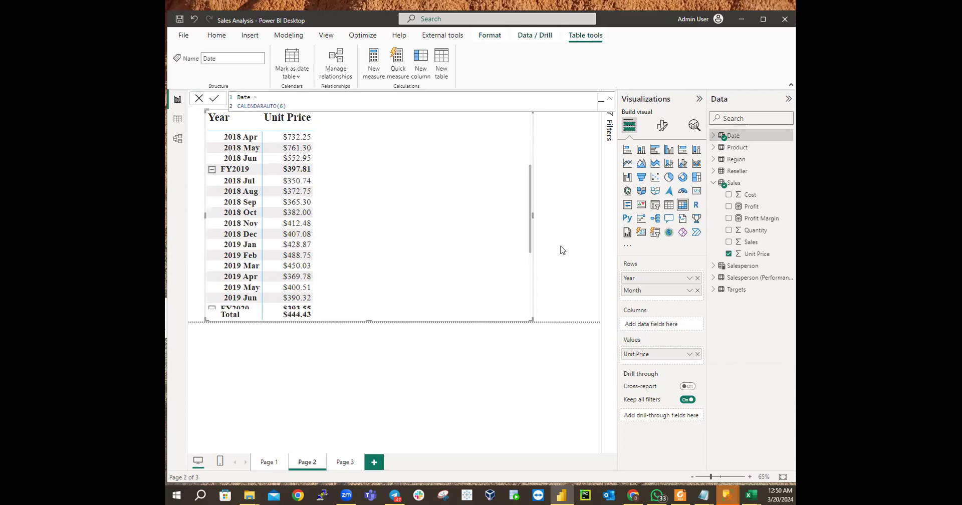
Create a new measure in the Sales table and name it Avg Price in its formula
right_click(734, 185)
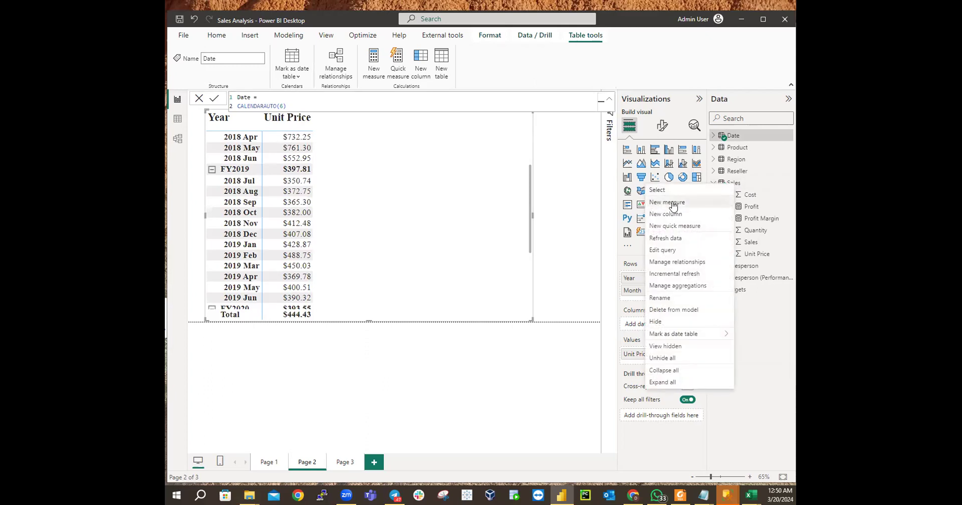
key("Escape")
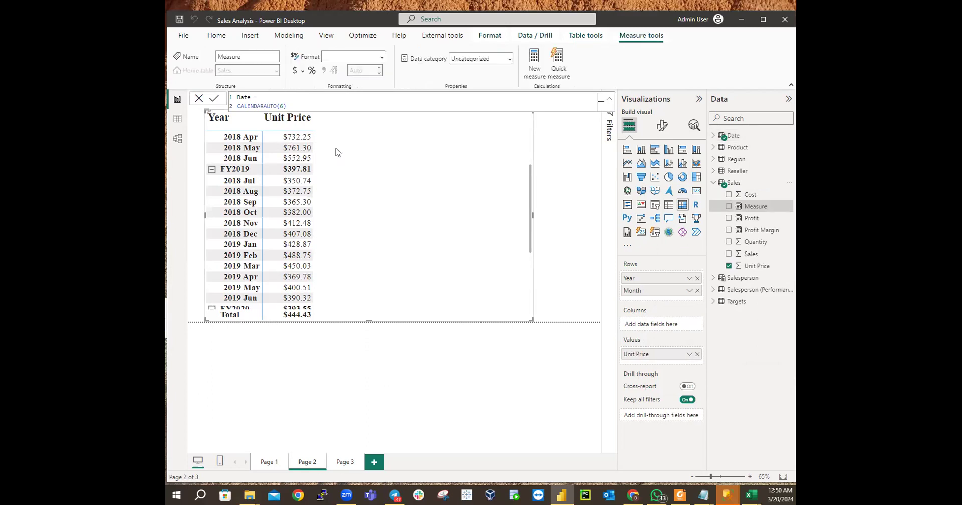
left_click(259, 96)
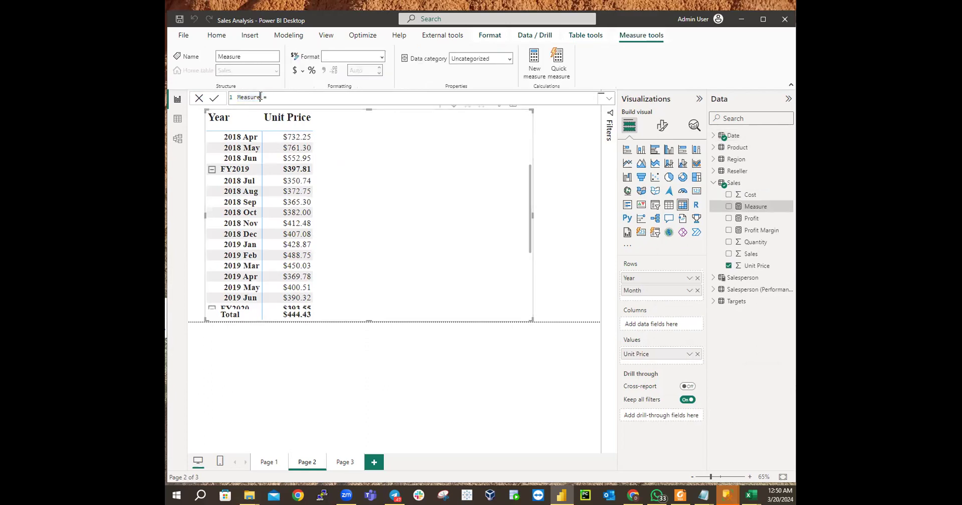
double_click(260, 96)
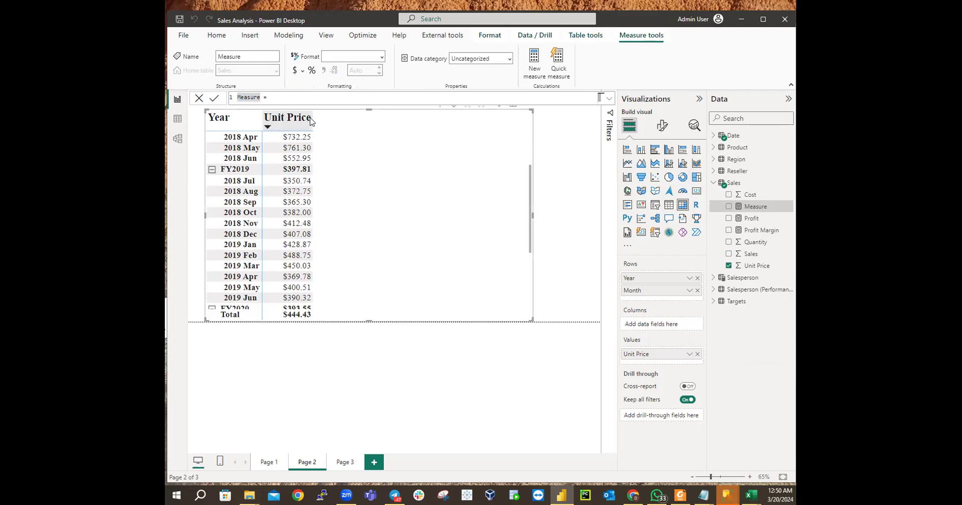
key("End")
type("Avg Price")
double_click(256, 98)
key("BackSpace")
key("BackSpace")
key("BackSpace")
key("BackSpace")
key("BackSpace")
key("BackSpace")
key("BackSpace")
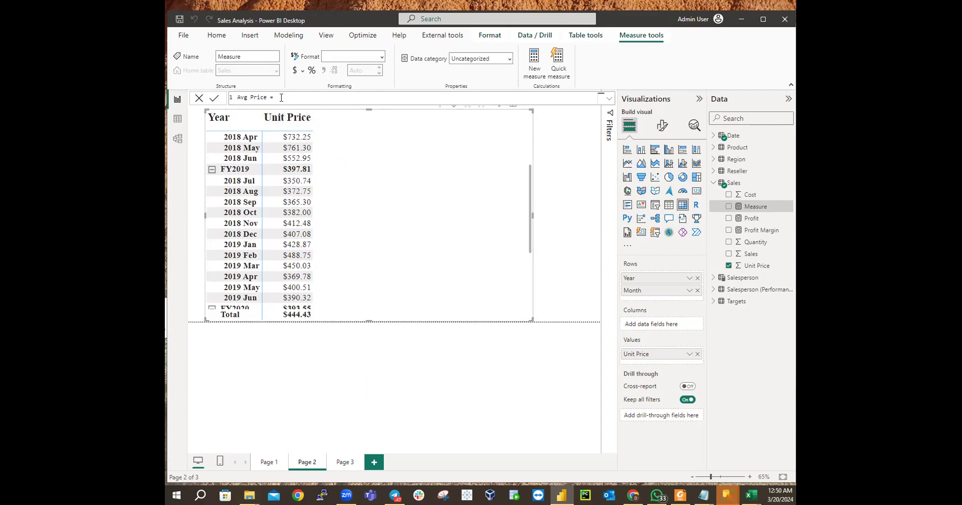
Define the Avg Price measure on a second formula line as AVERAGE(Sales[Unit Price]) and commit it
key("shift+Return")
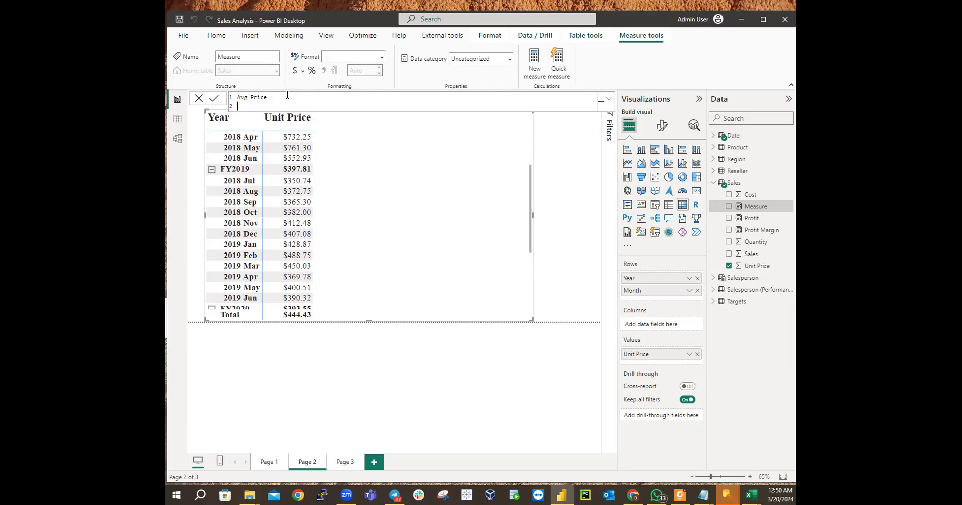
type("AVERAGE")
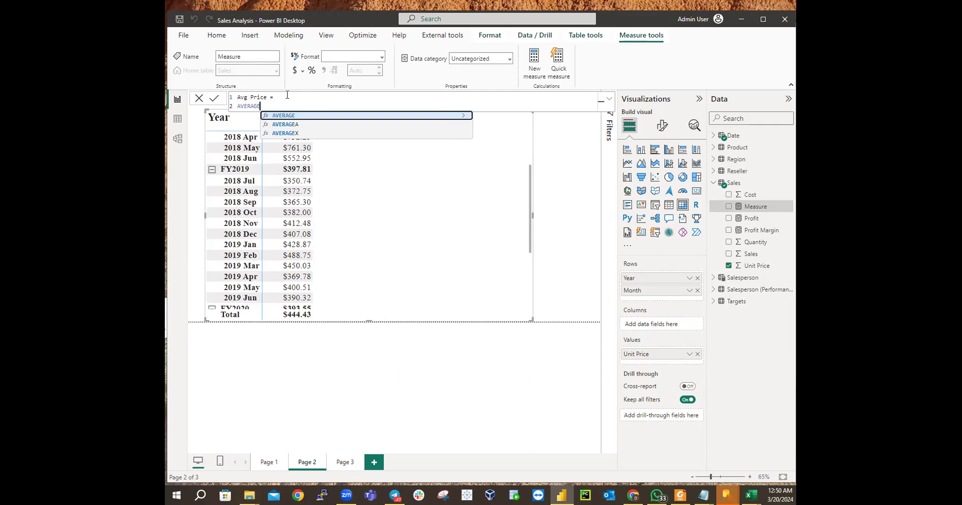
type("(Sales")
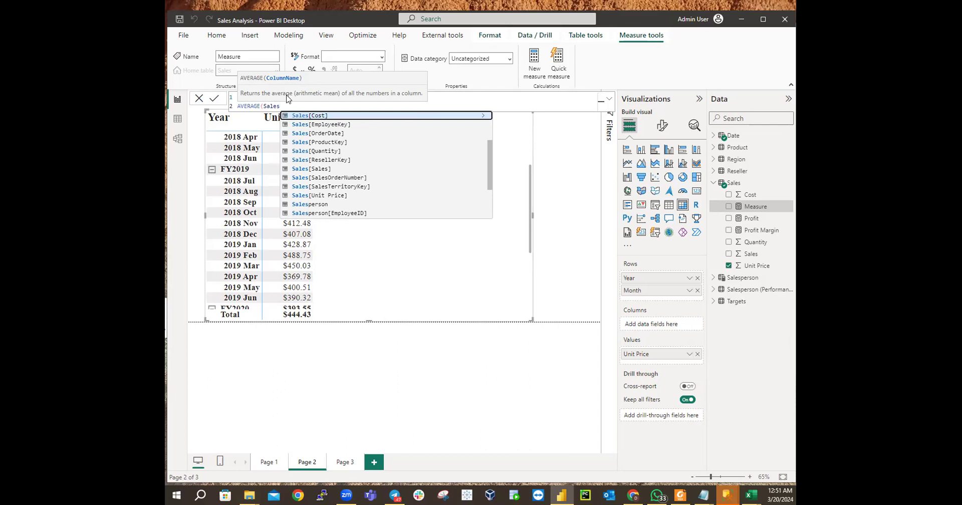
type("[")
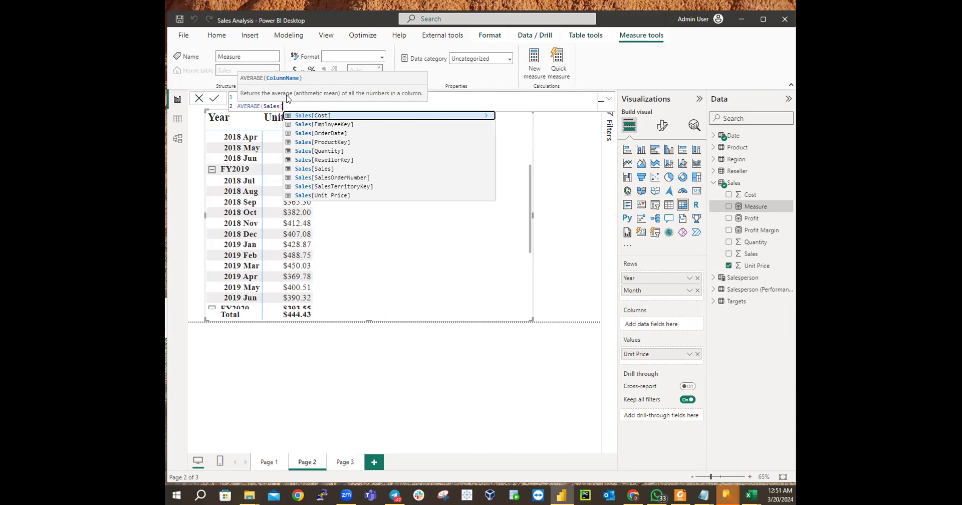
type("Uni")
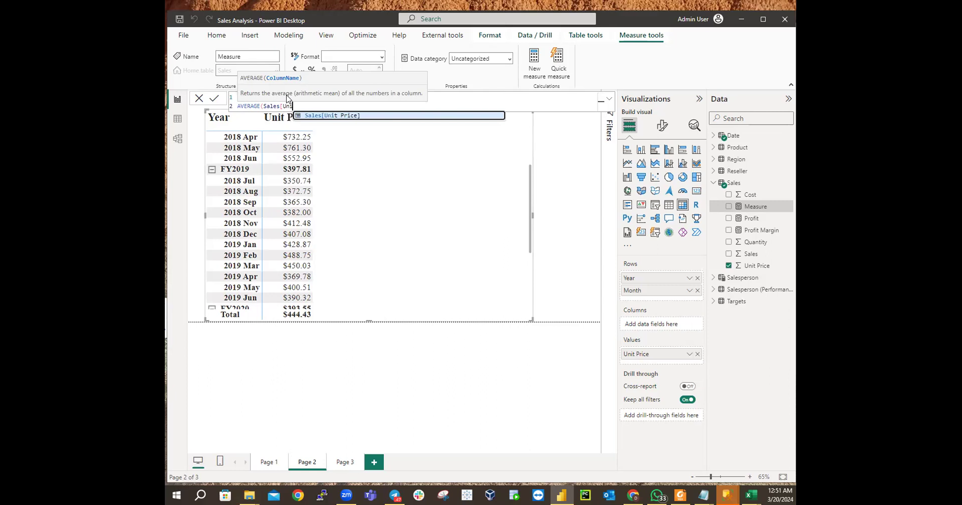
type("t Pri")
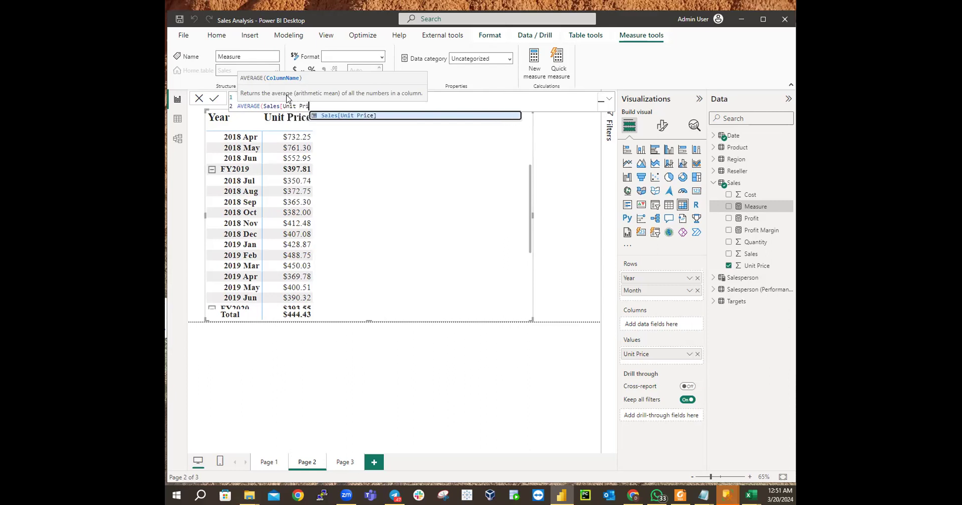
type("ce])")
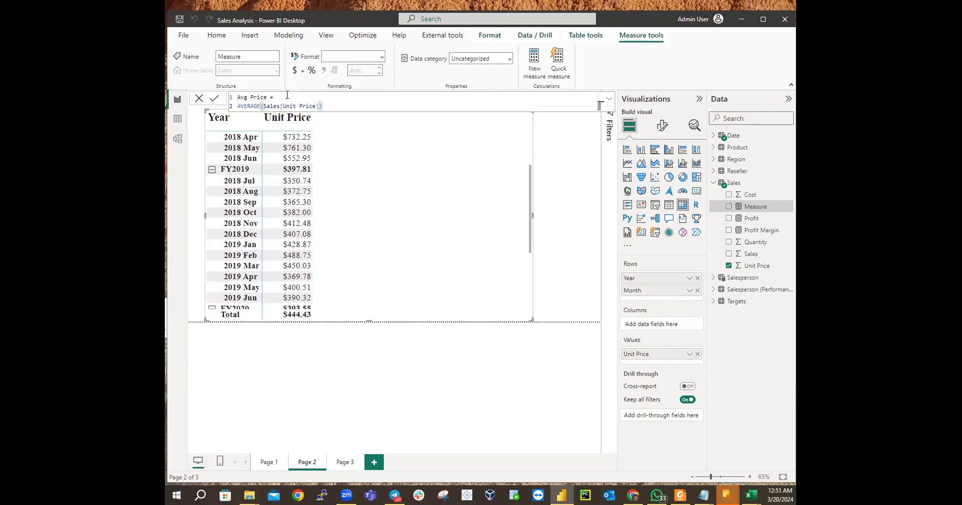
key("Return")
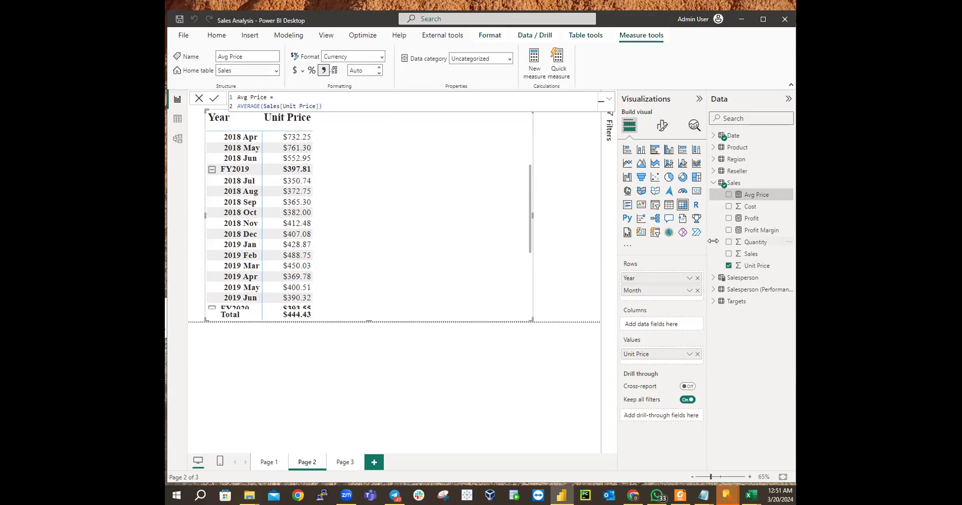
Add the Avg Price measure to the matrix values and format it with 2 decimal places
left_click(730, 194)
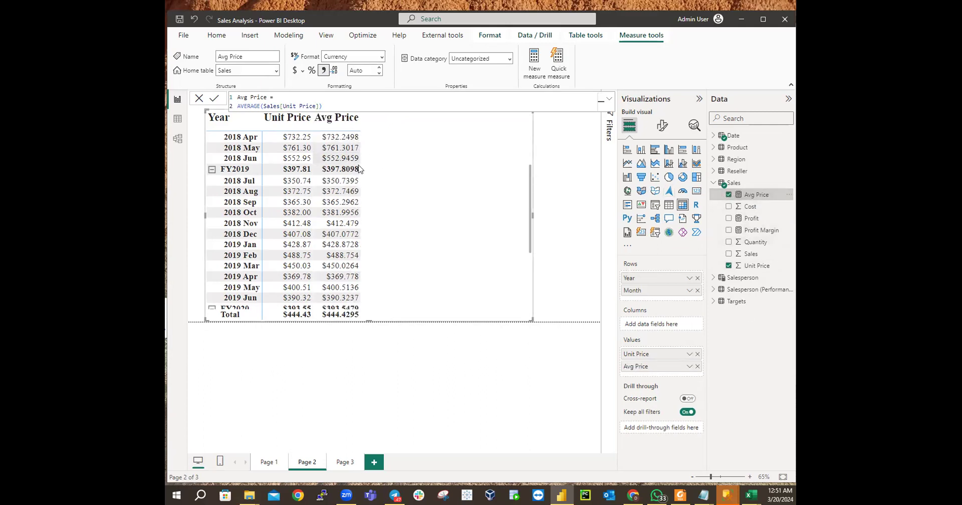
scroll(363, 173, "up", 3)
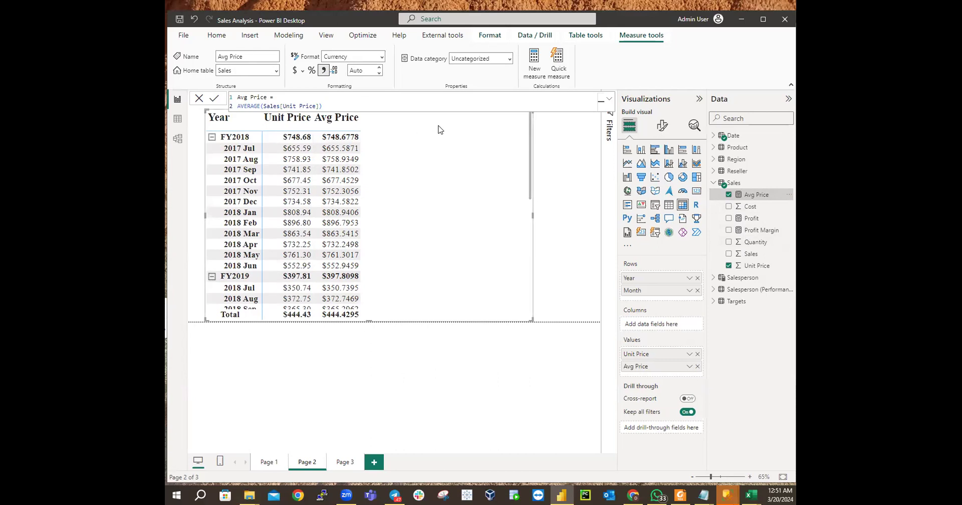
left_click(369, 70)
type("2")
key("Return")
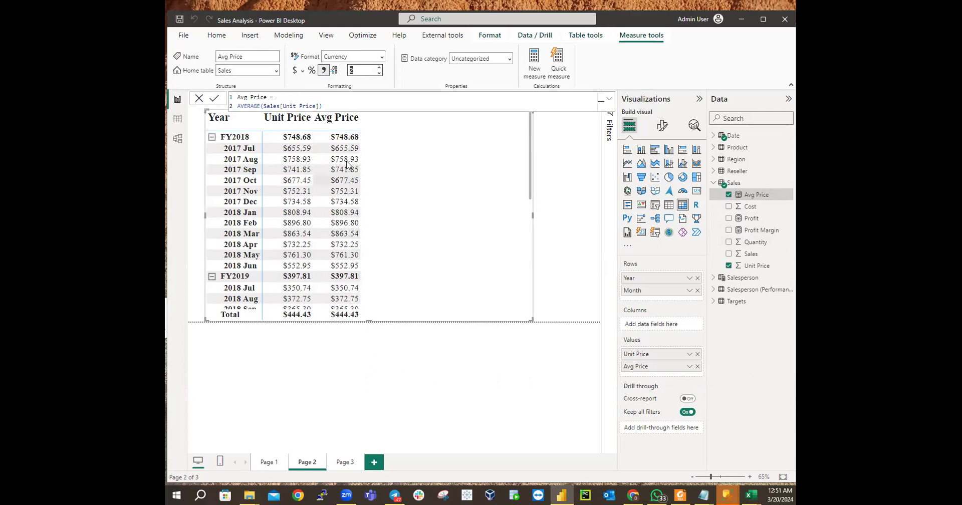
Open the field options of the Avg Price value in the matrix to check which aggregation choices it offers
left_click(345, 140)
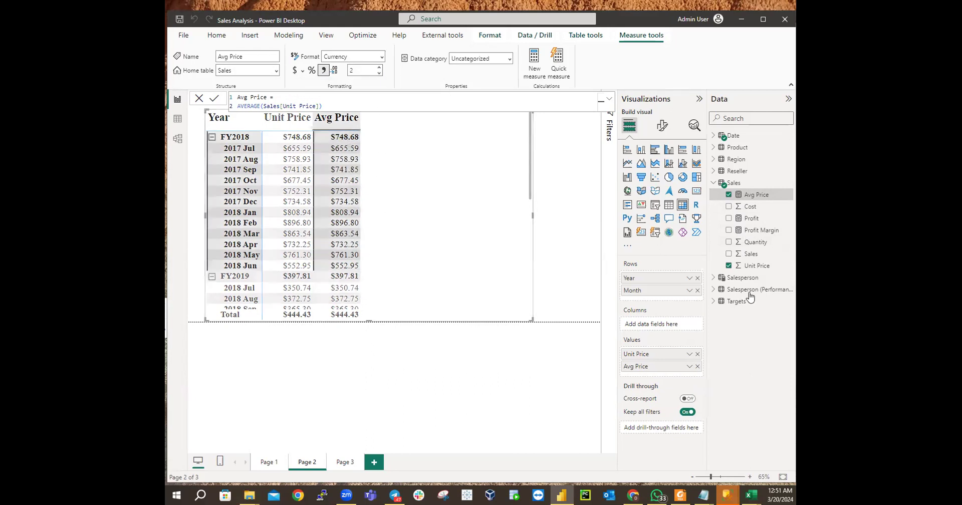
left_click(691, 367)
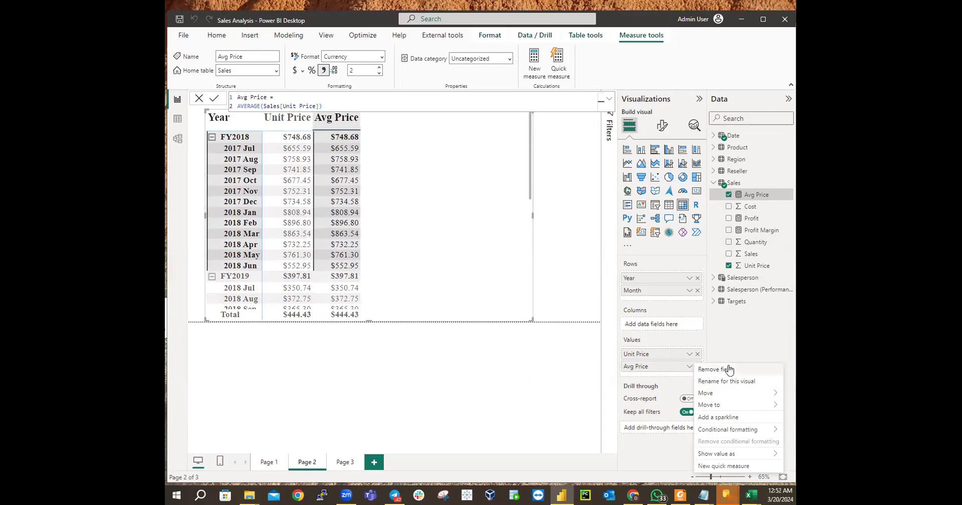
Try the Sum, Minimum and Maximum aggregations on the matrix's Unit Price value, and check the field options of Avg Price for comparison
left_click(689, 354)
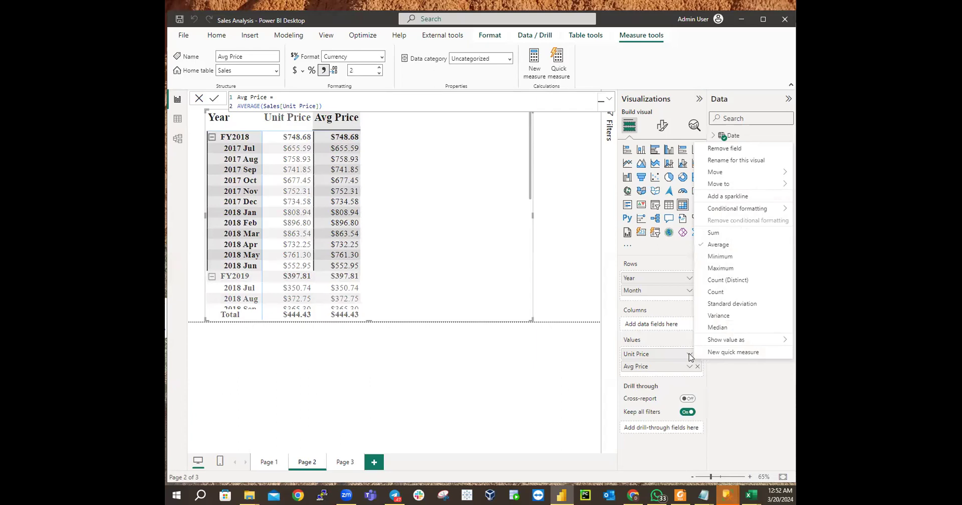
left_click(713, 233)
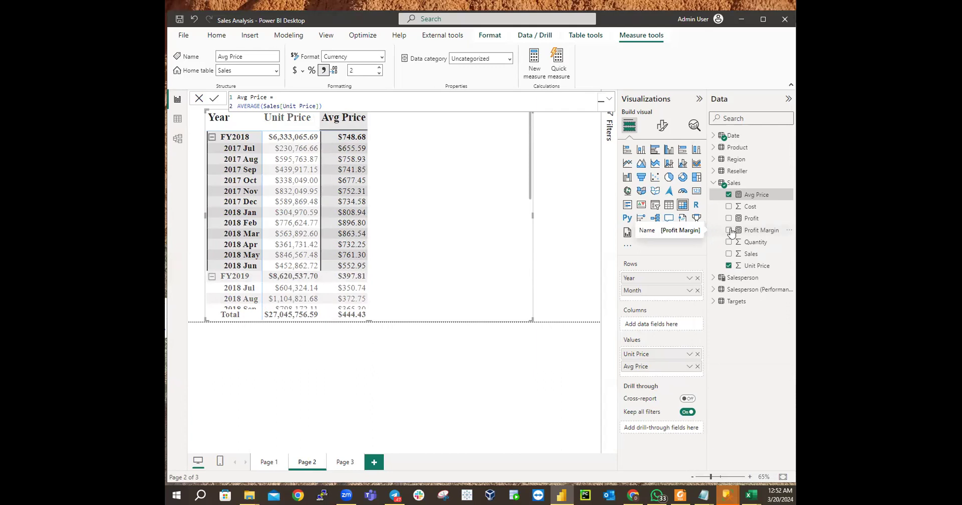
left_click(689, 354)
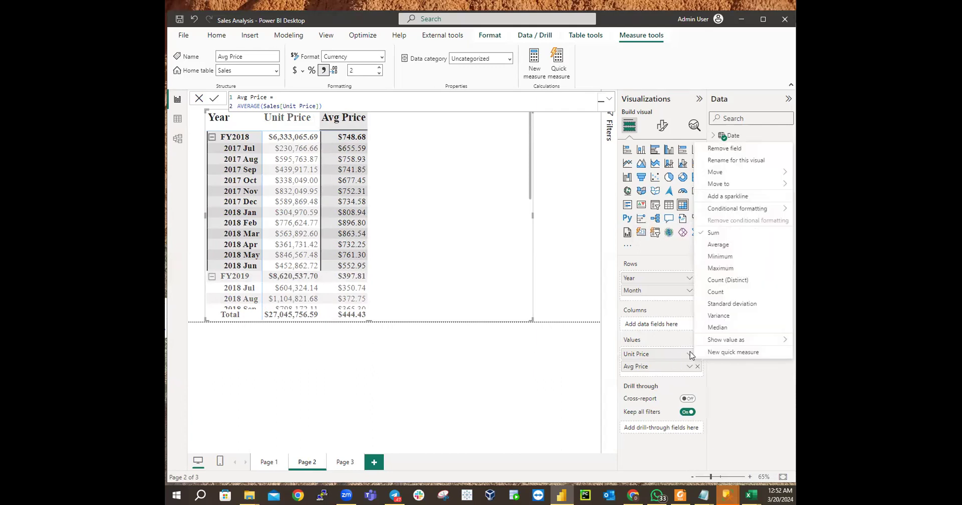
left_click(725, 257)
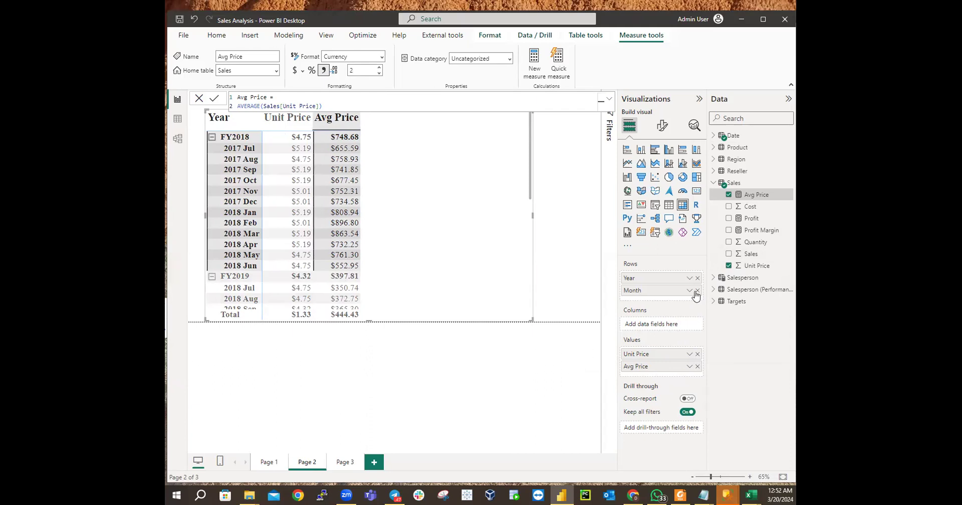
left_click(689, 353)
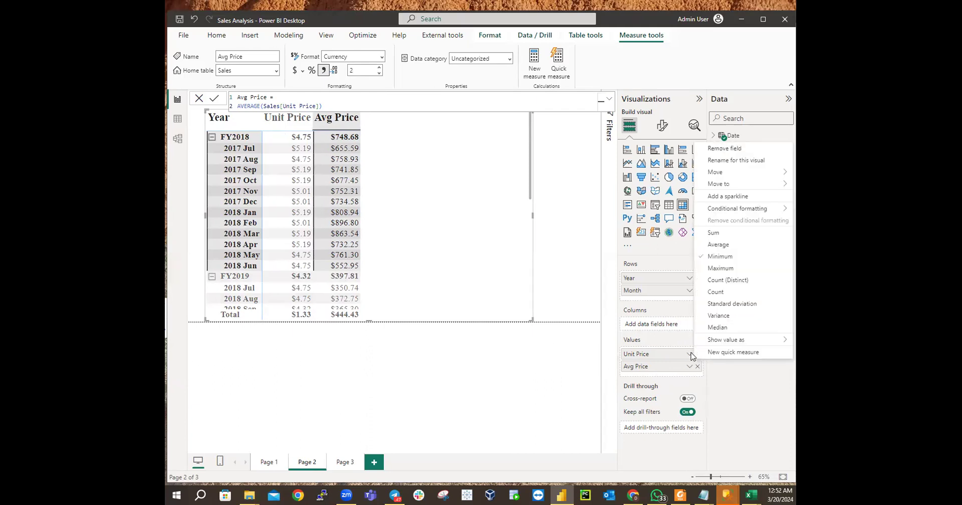
left_click(723, 269)
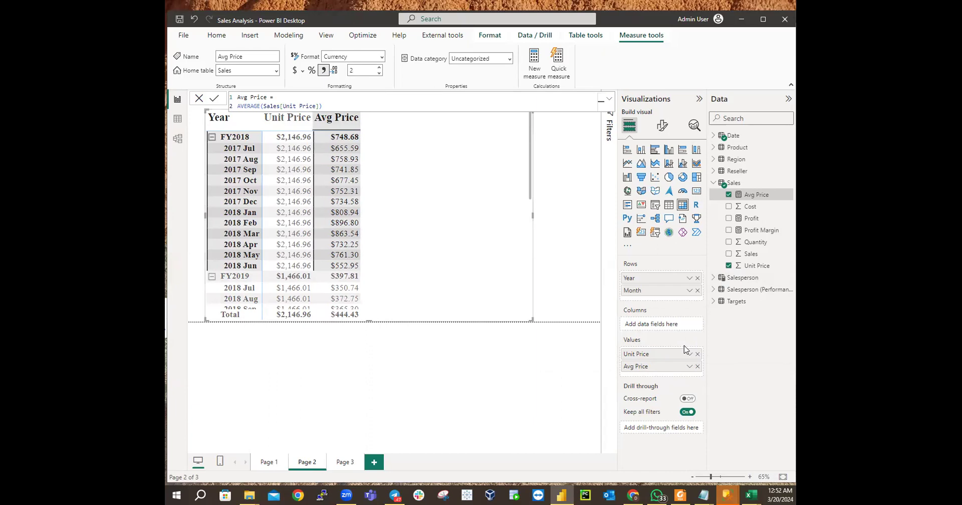
left_click(689, 368)
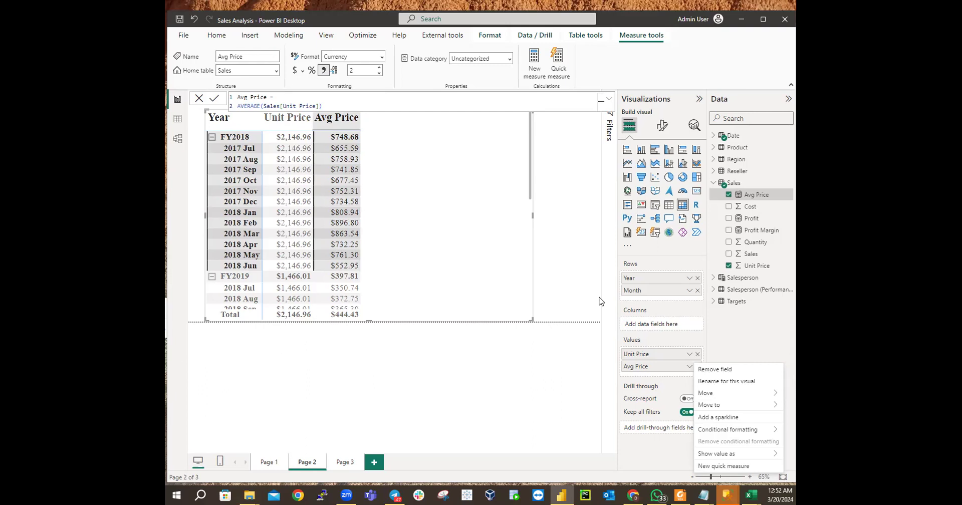
left_click(651, 357)
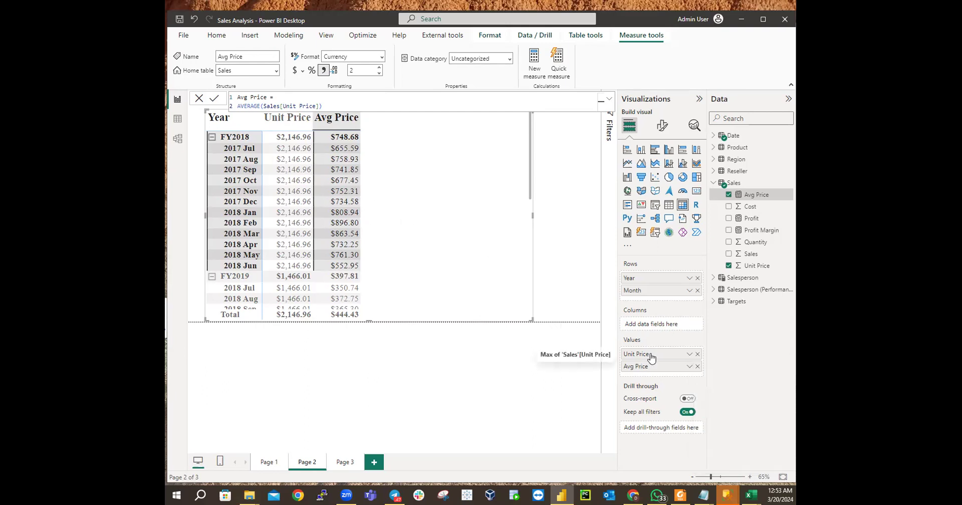
Set the Unit Price value's aggregation to Average and compare it with Avg Price across the matrix's year and month rows
left_click(689, 354)
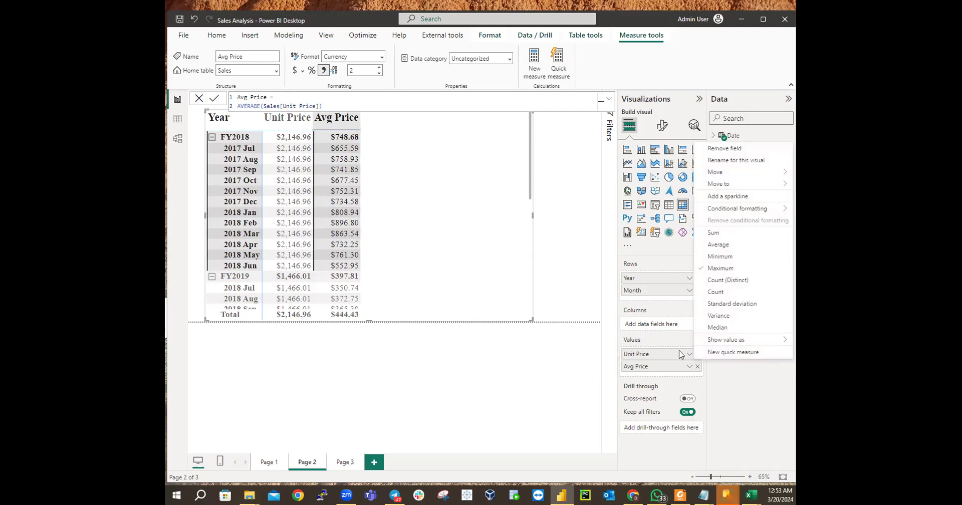
left_click(715, 244)
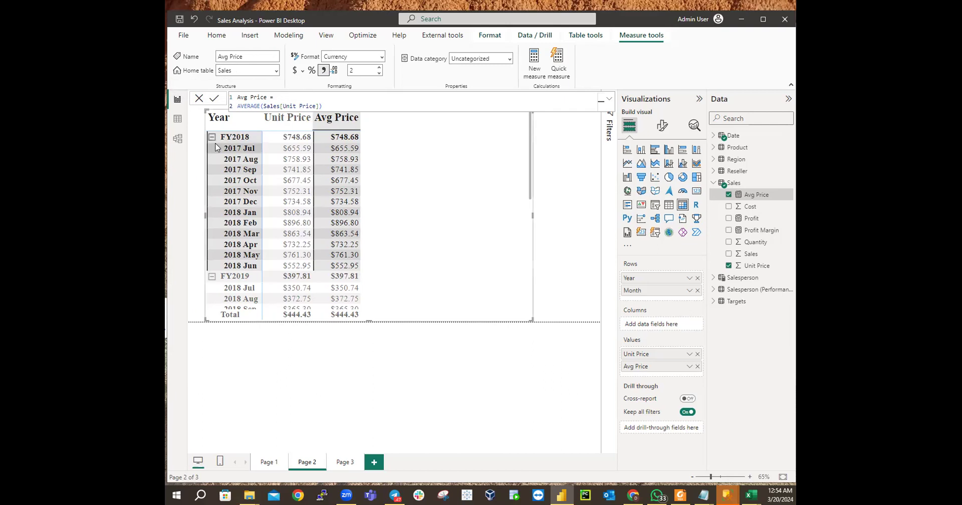
scroll(317, 191, "down", 4)
scroll(318, 192, "down", 3)
scroll(317, 187, "up", 7)
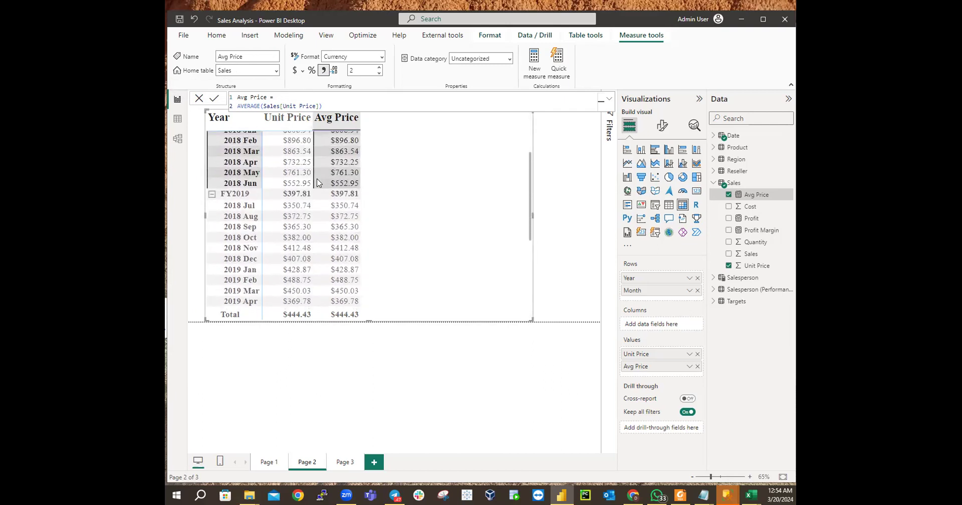